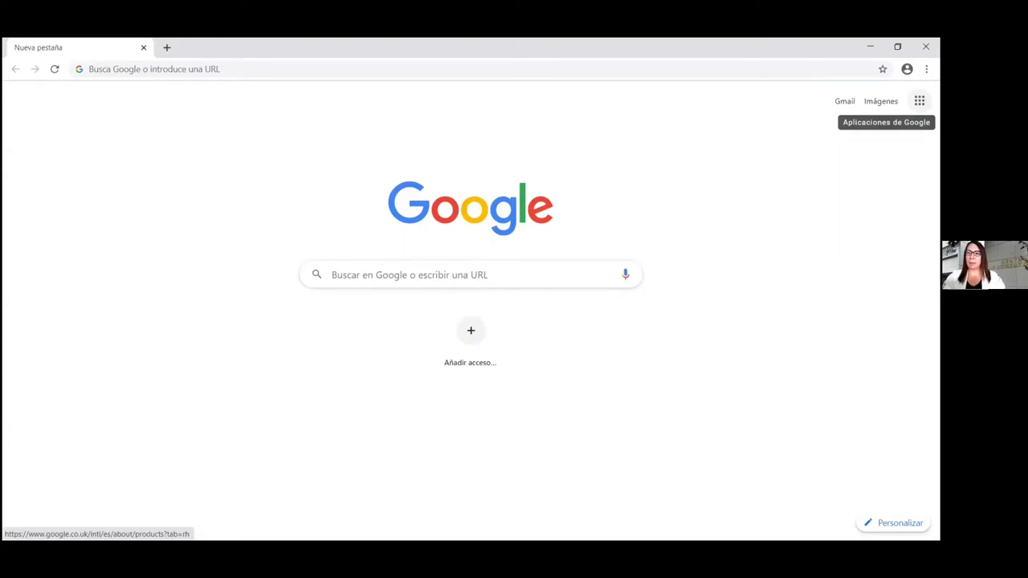
Open Google Drive from the Google apps grid on Chrome's new-tab page
{"action": "left_click", "coordinate": [918, 100]}
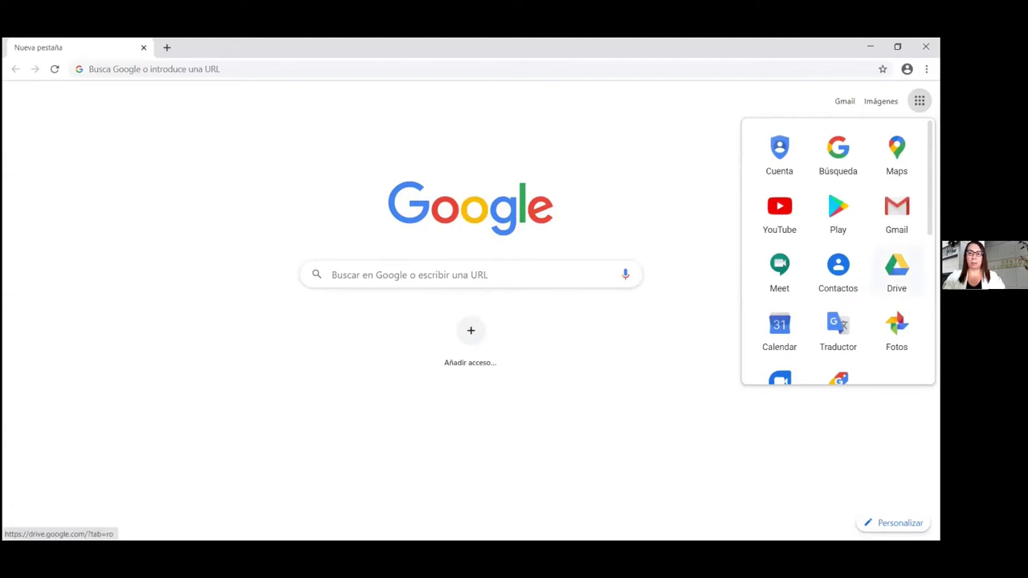
{"action": "left_click", "coordinate": [896, 269]}
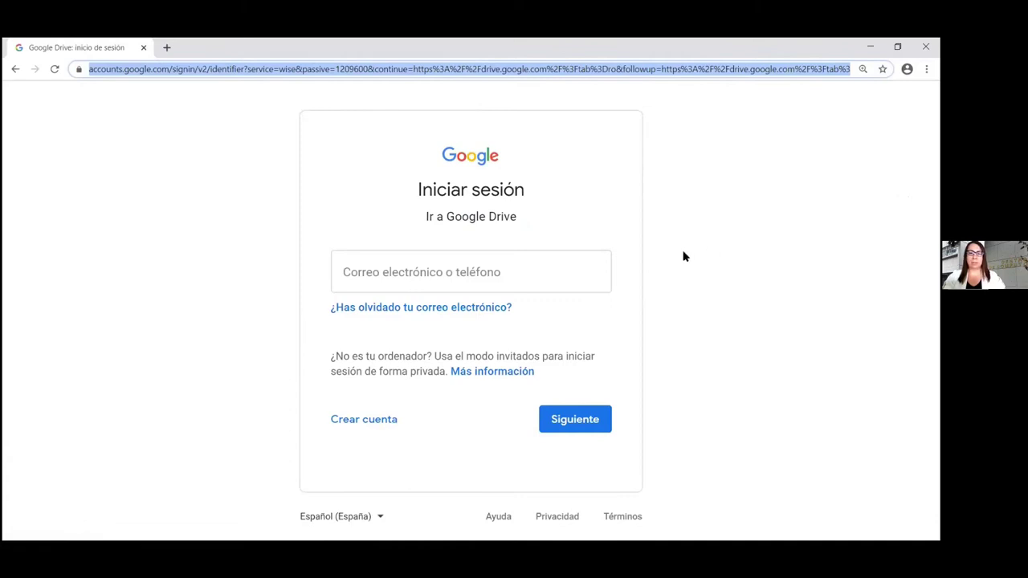
Sign in with the institutional account's e-mail address and password to reach Drive's Prioridad page
{"action": "left_click", "coordinate": [483, 270]}
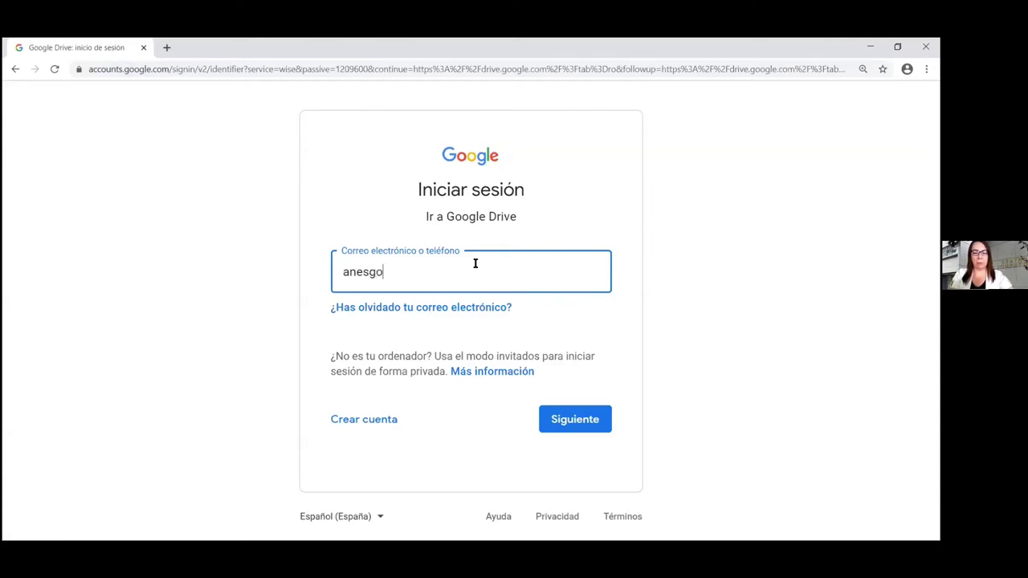
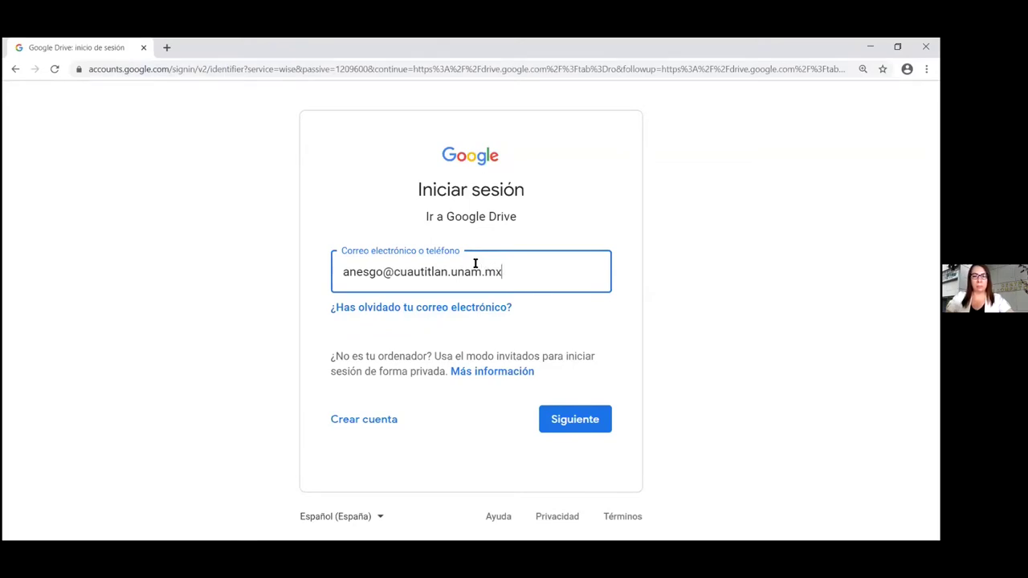
{"action": "key", "text": "Return"}
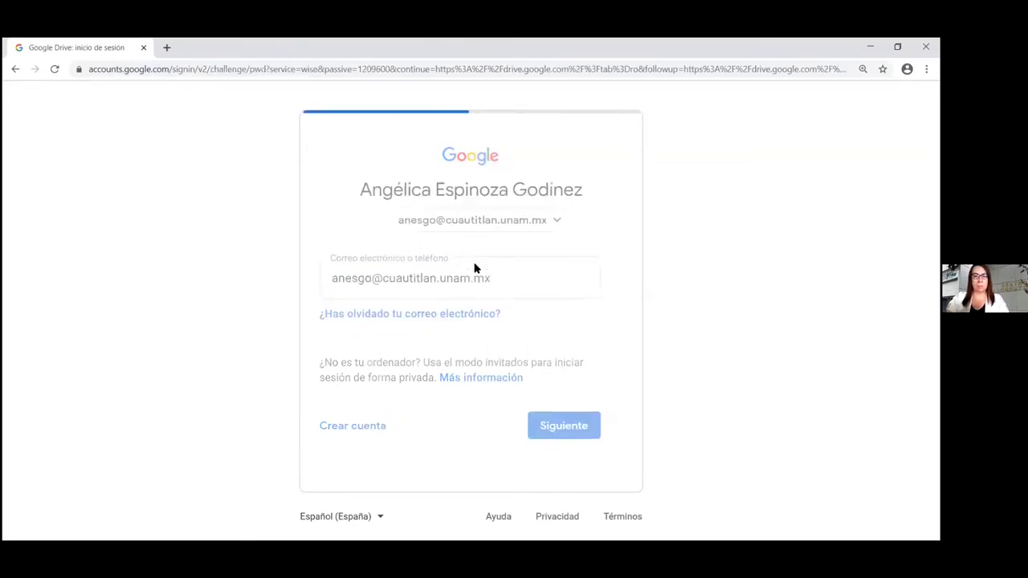
{"action": "type", "text": "•••••••••••"}
{"action": "key", "text": "Return"}
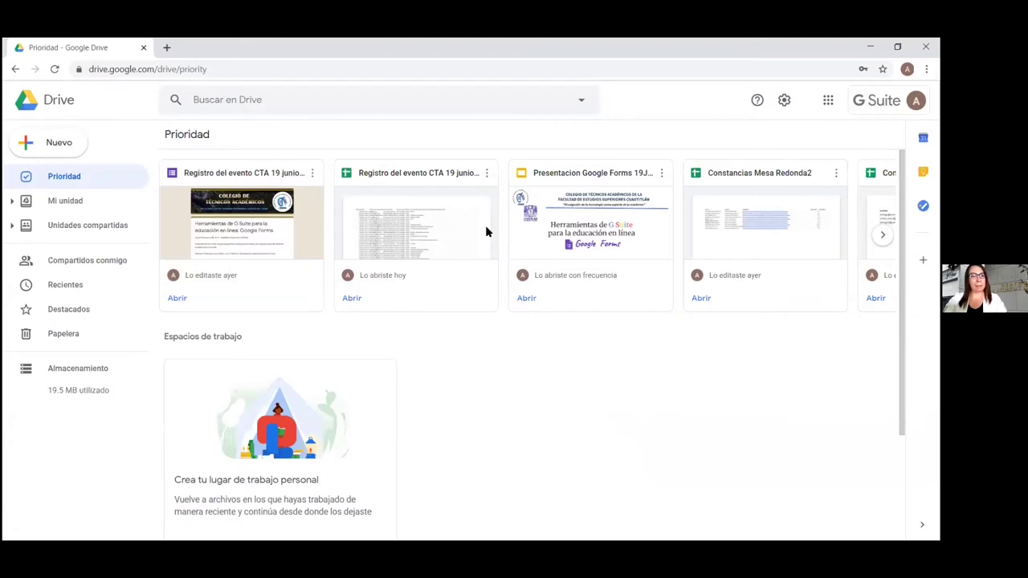
Create a blank form via Drive's Nuevo > Más > Formularios de Google > Formulario en blanco
{"action": "left_click", "coordinate": [25, 145]}
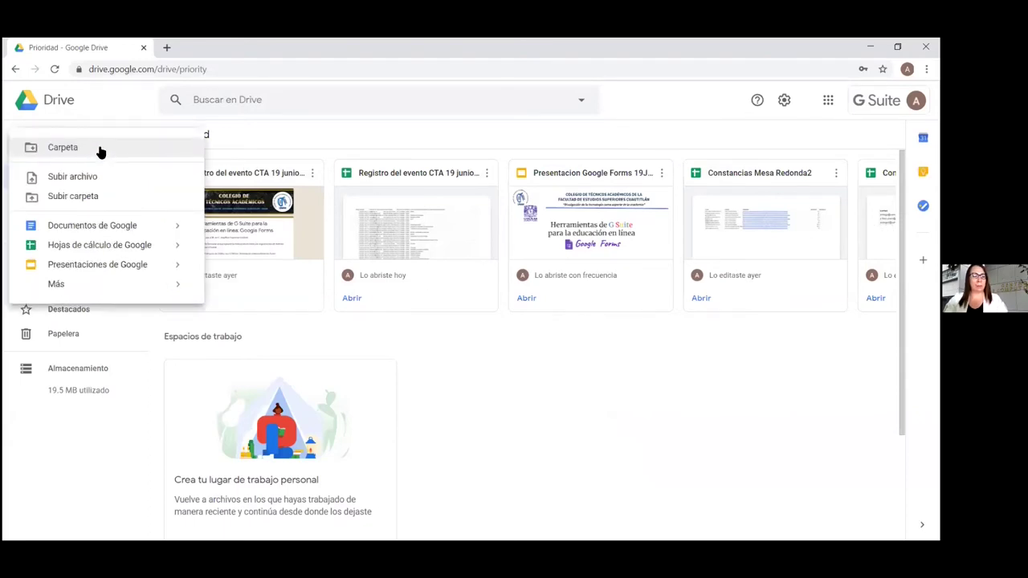
{"action": "mouse_move", "coordinate": [87, 287]}
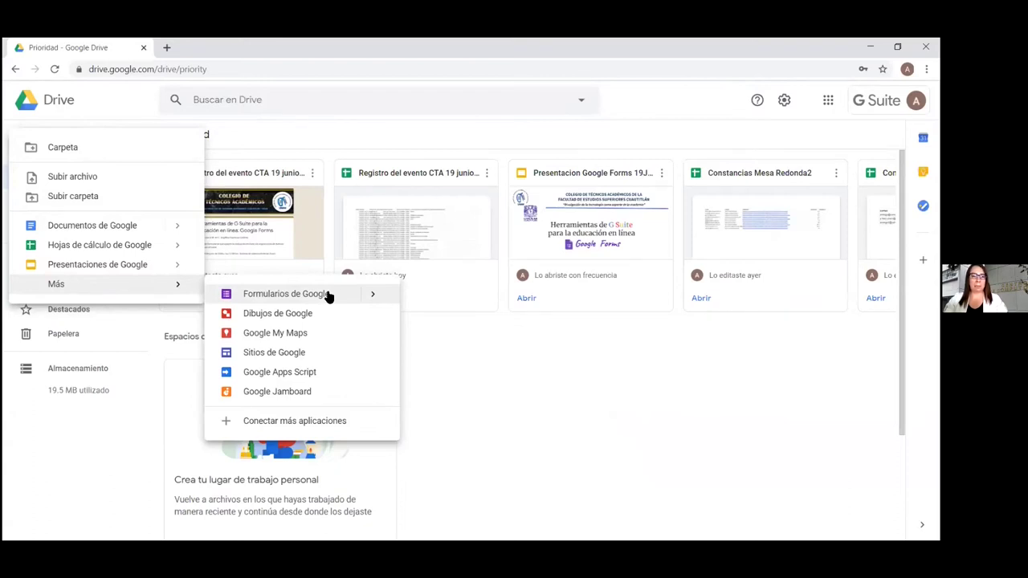
{"action": "mouse_move", "coordinate": [374, 297]}
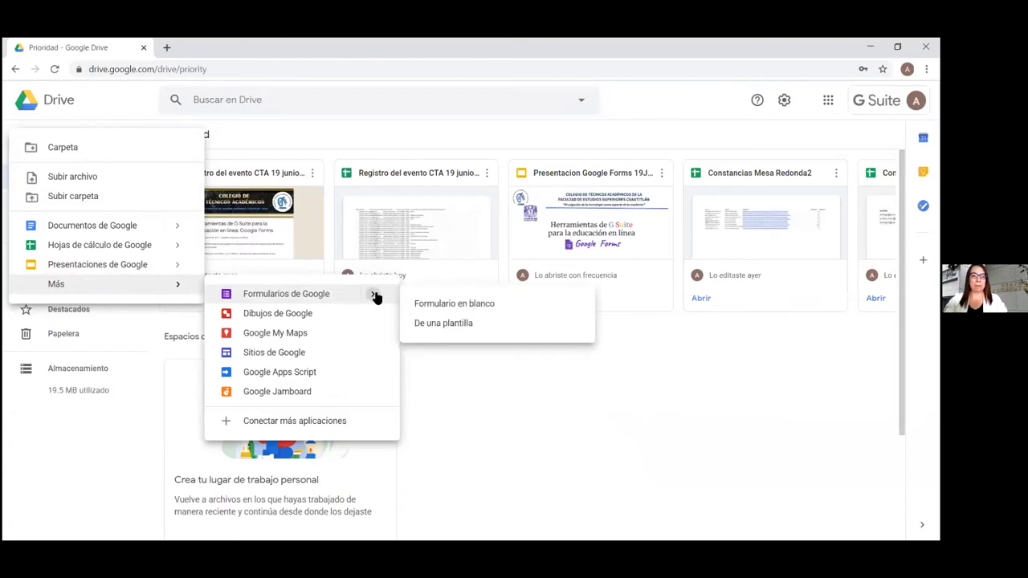
{"action": "left_click", "coordinate": [460, 308]}
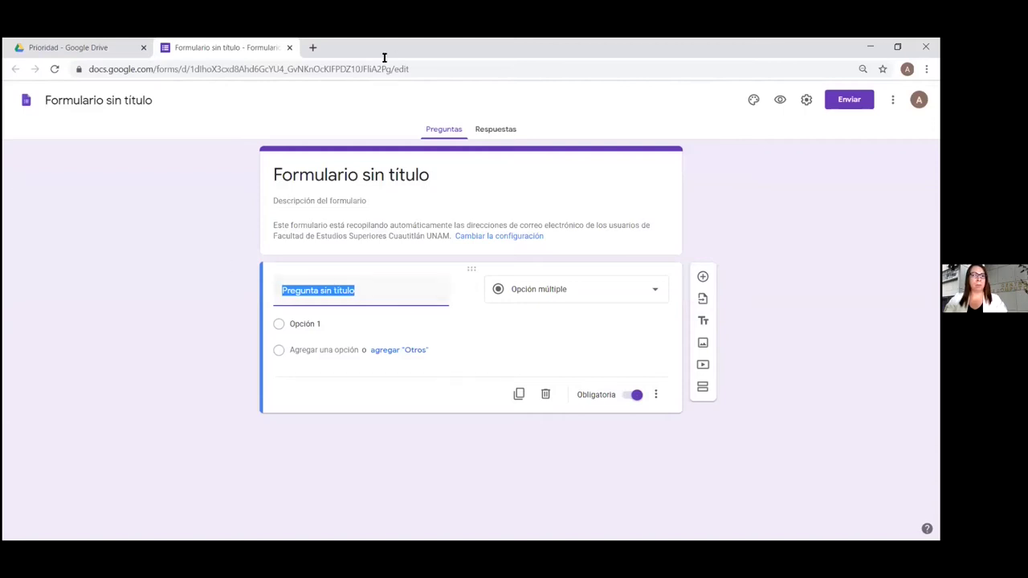
Open a fresh tab, then close both the Formulario sin título and Prioridad - Google Drive tabs
{"action": "left_click", "coordinate": [313, 48]}
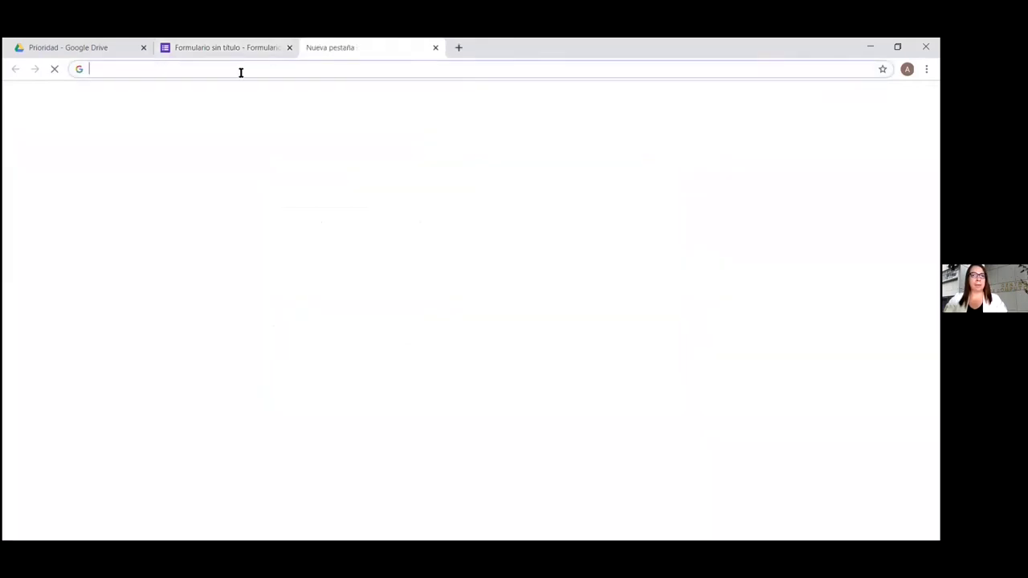
{"action": "left_click", "coordinate": [289, 48]}
{"action": "left_click", "coordinate": [145, 48]}
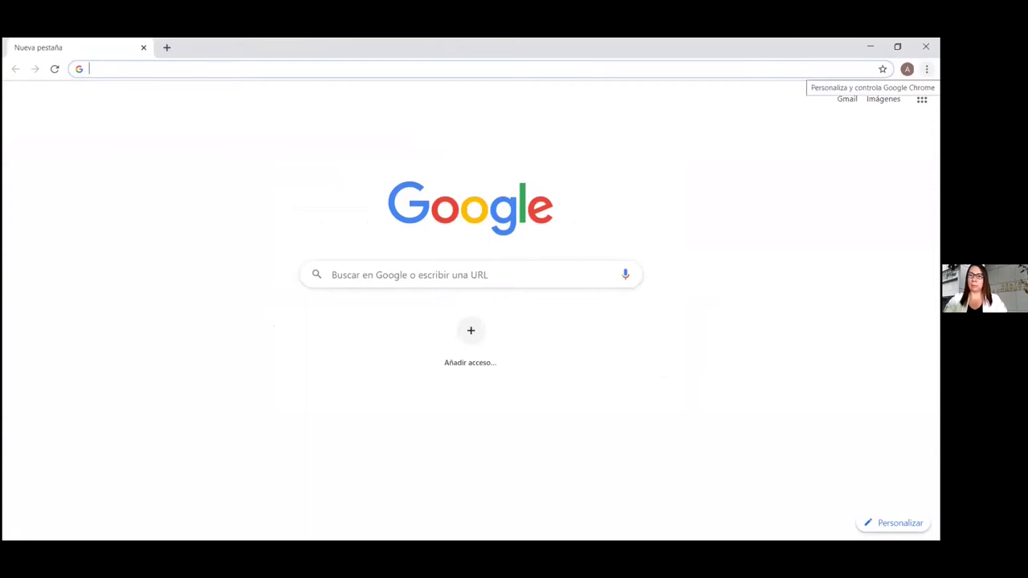
{"action": "left_click", "coordinate": [925, 69]}
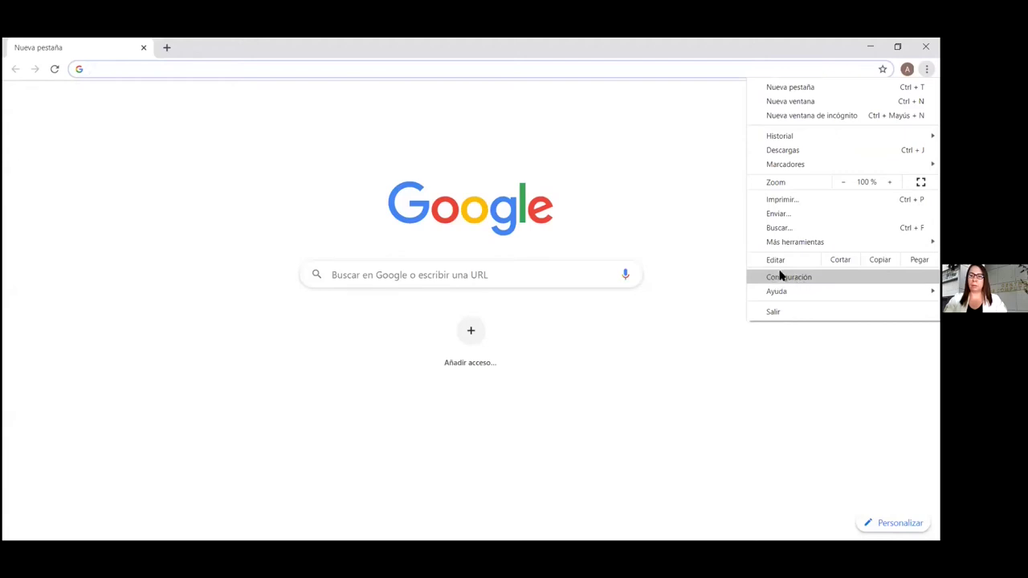
{"action": "mouse_move", "coordinate": [799, 292]}
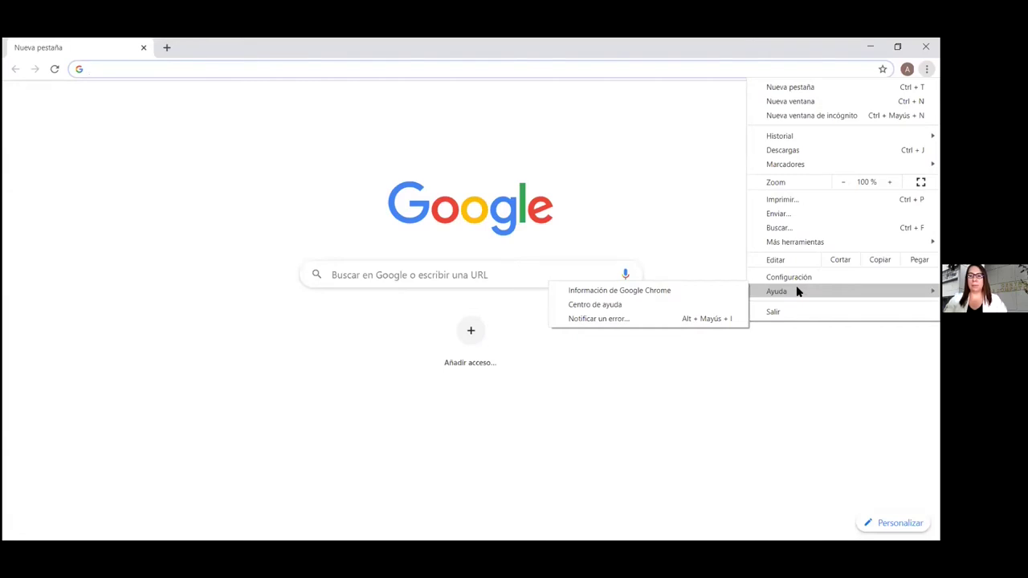
{"action": "left_click", "coordinate": [679, 103]}
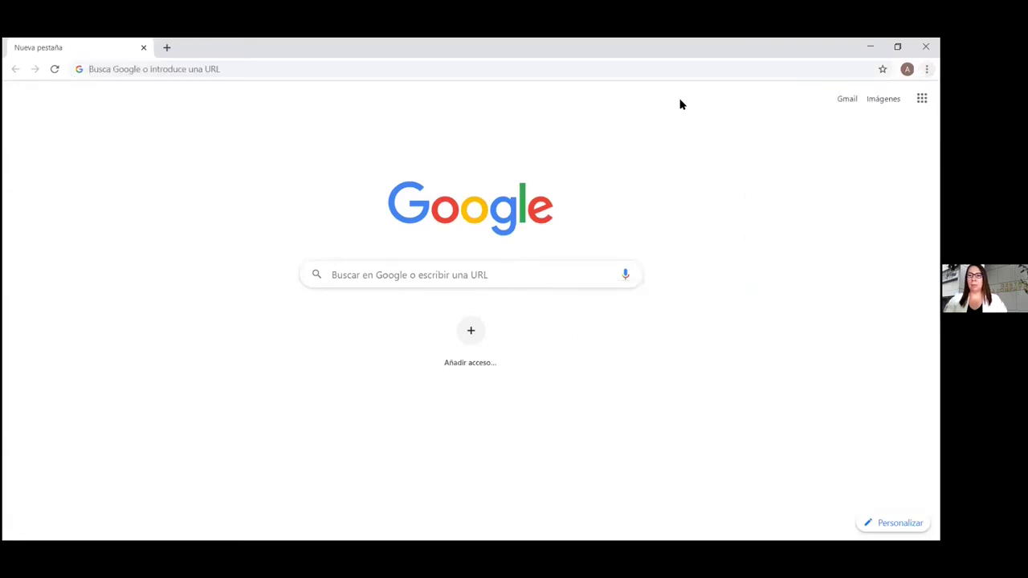
Open Google's Nuestros productos page through Más de Google at the bottom of the apps panel
{"action": "left_click", "coordinate": [921, 98]}
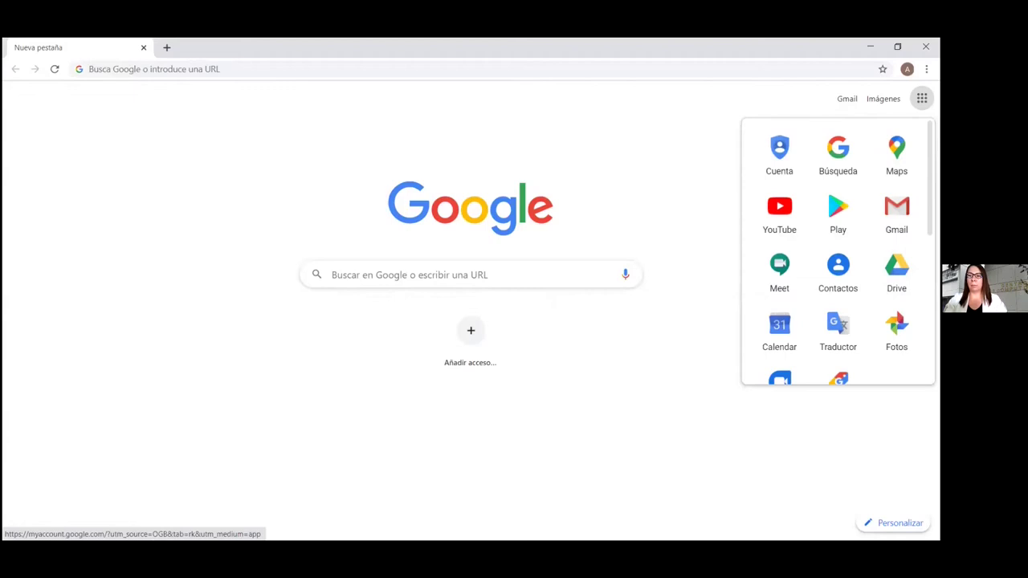
{"action": "scroll", "coordinate": [837, 251], "scroll_direction": "down", "scroll_amount": 1}
{"action": "scroll", "coordinate": [838, 251], "scroll_direction": "down", "scroll_amount": 4}
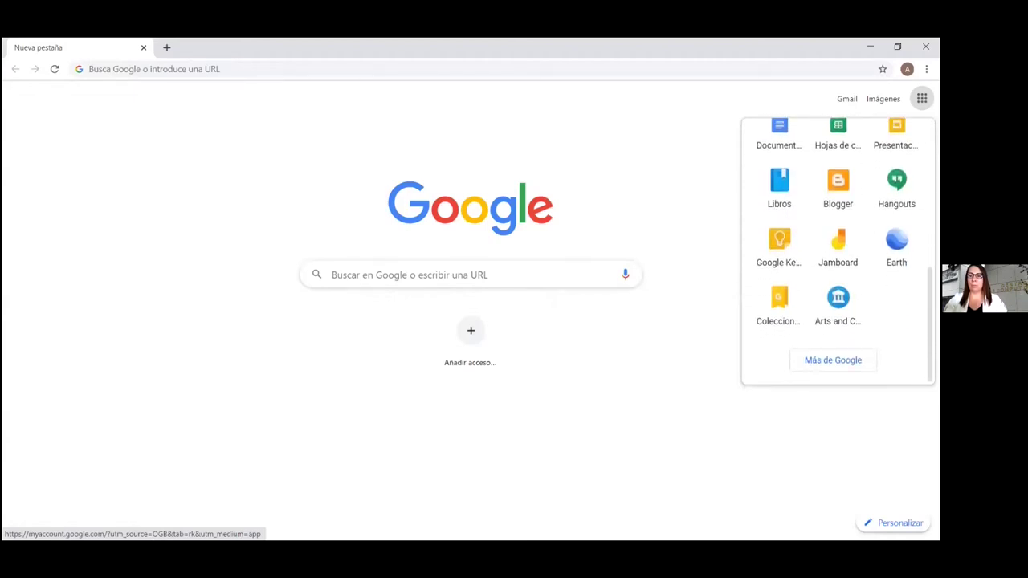
{"action": "left_click", "coordinate": [833, 360]}
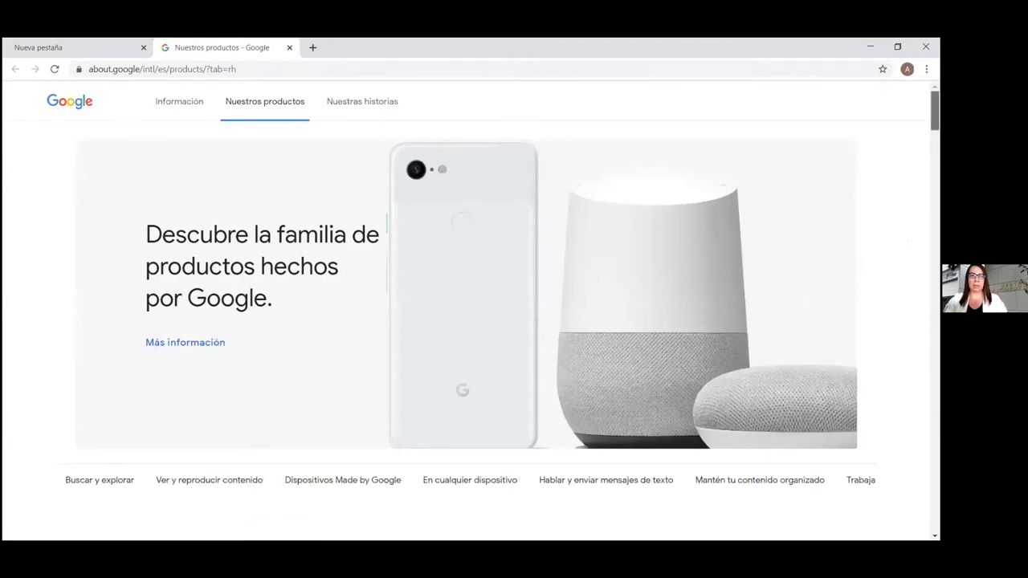
Scroll to the 'Conoce todos los productos' list and open the Formularios product page
{"action": "scroll", "coordinate": [466, 305], "scroll_direction": "down", "scroll_amount": 3}
{"action": "scroll", "coordinate": [466, 305], "scroll_direction": "down", "scroll_amount": 6}
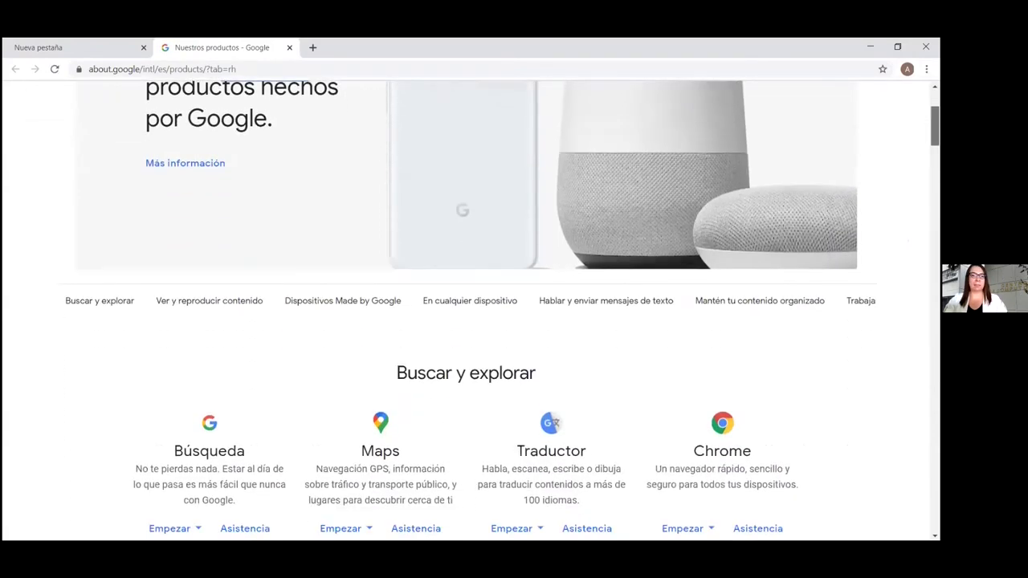
{"action": "scroll", "coordinate": [466, 305], "scroll_direction": "down", "scroll_amount": 10}
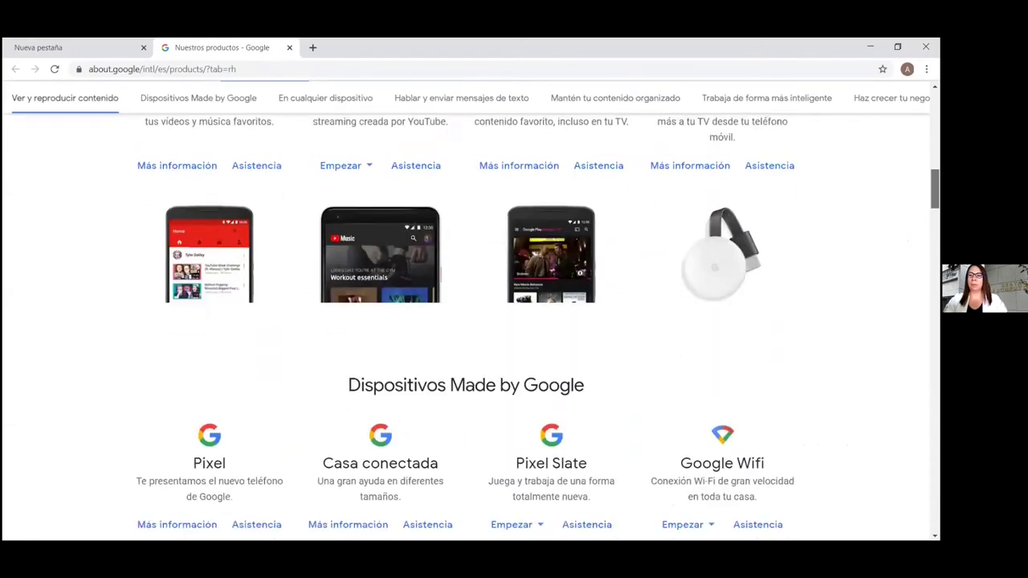
{"action": "scroll", "coordinate": [466, 305], "scroll_direction": "down", "scroll_amount": 10}
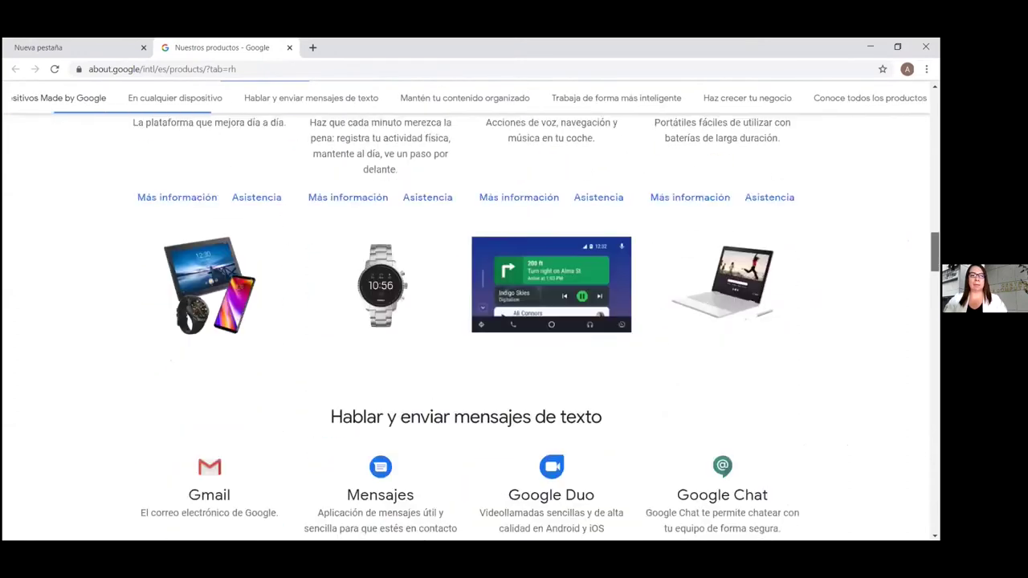
{"action": "scroll", "coordinate": [465, 305], "scroll_direction": "down", "scroll_amount": 3}
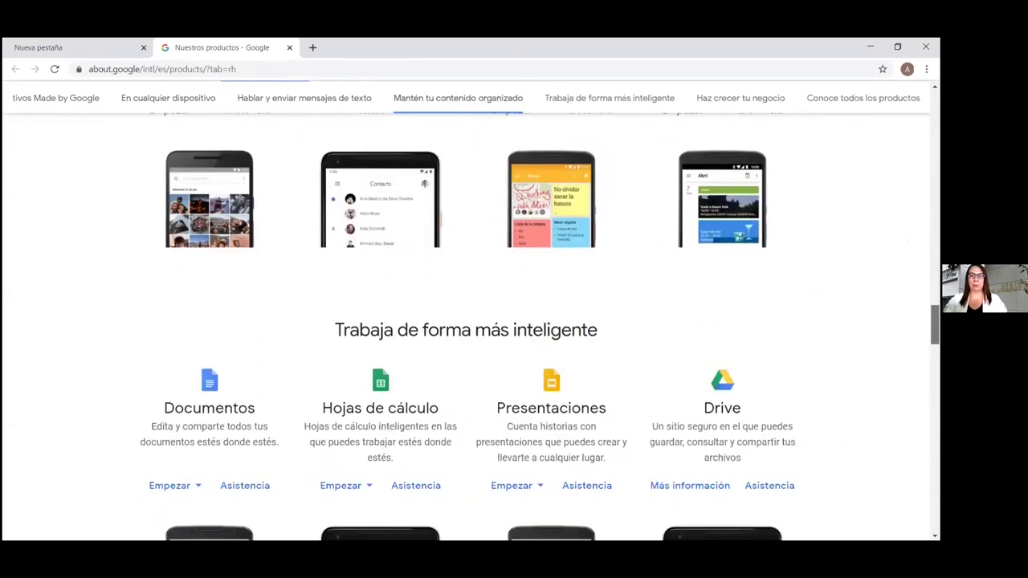
{"action": "scroll", "coordinate": [466, 305], "scroll_direction": "down", "scroll_amount": 4}
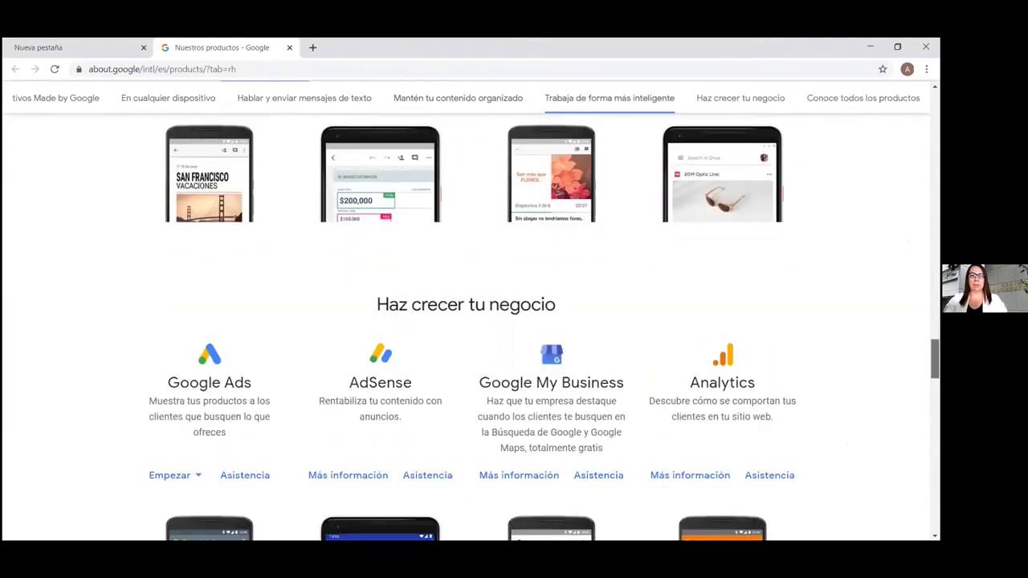
{"action": "scroll", "coordinate": [465, 305], "scroll_direction": "down", "scroll_amount": 6}
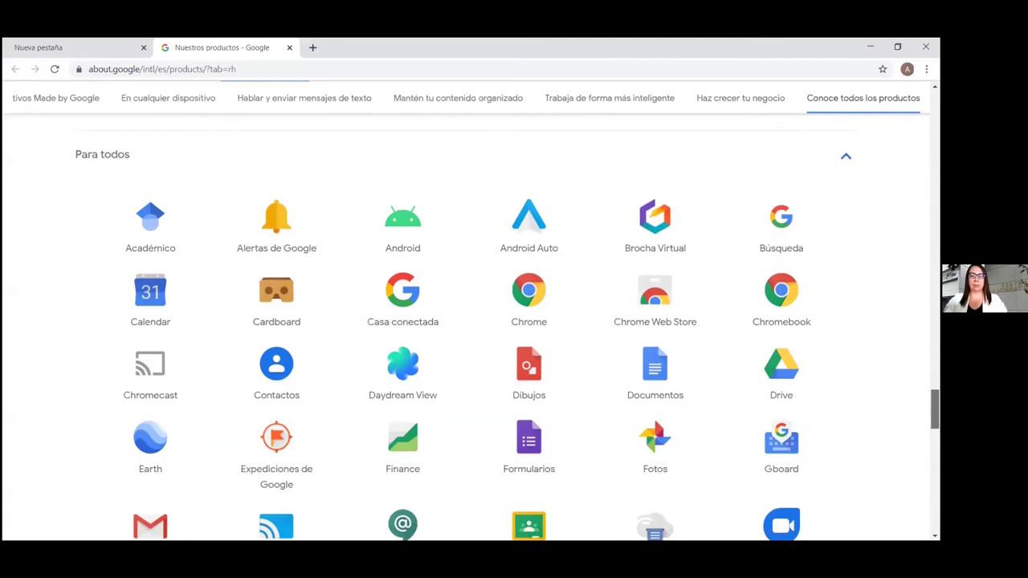
{"action": "scroll", "coordinate": [507, 327], "scroll_direction": "down", "scroll_amount": 3}
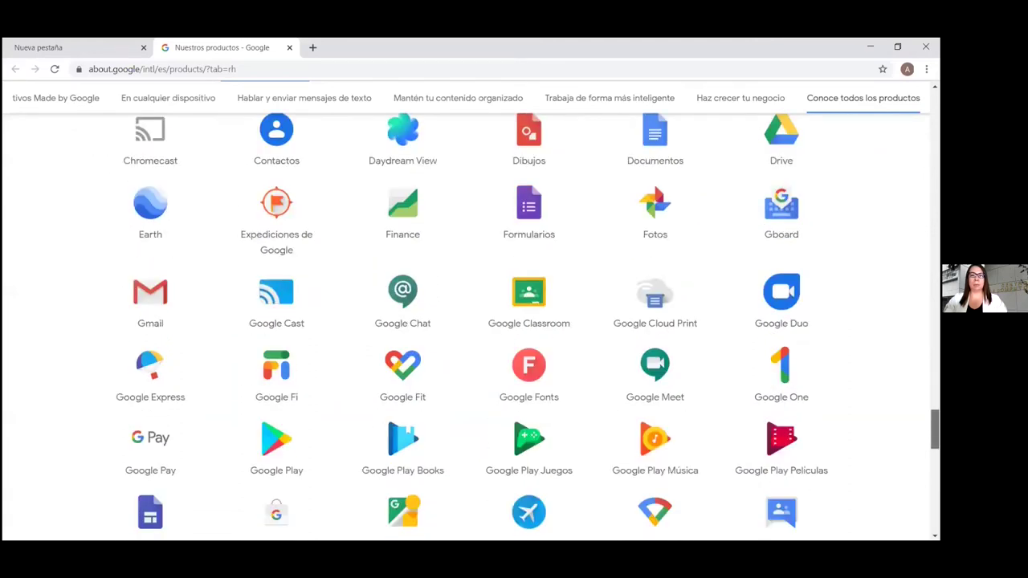
{"action": "scroll", "coordinate": [528, 322], "scroll_direction": "up", "scroll_amount": 2}
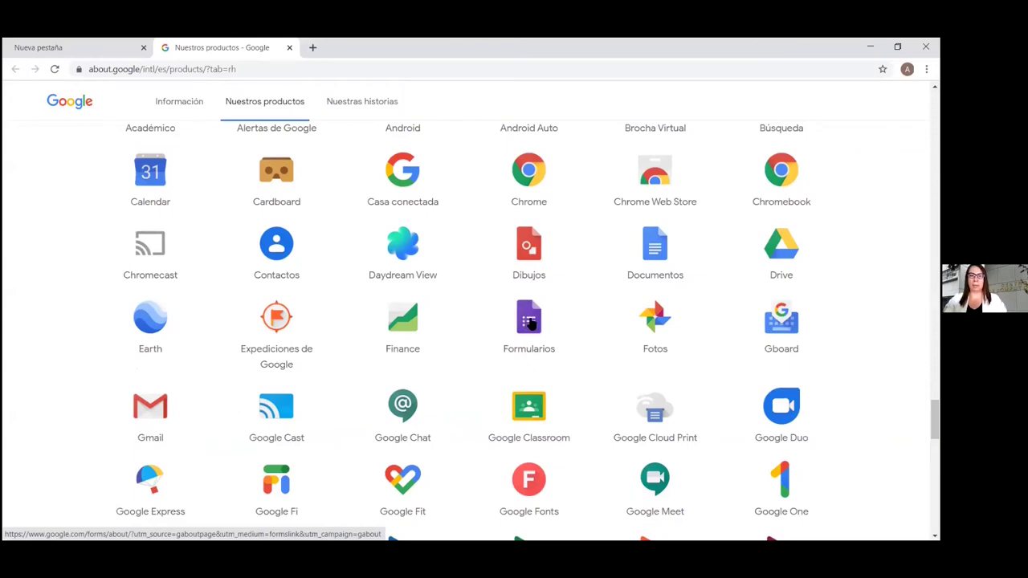
{"action": "left_click", "coordinate": [529, 320]}
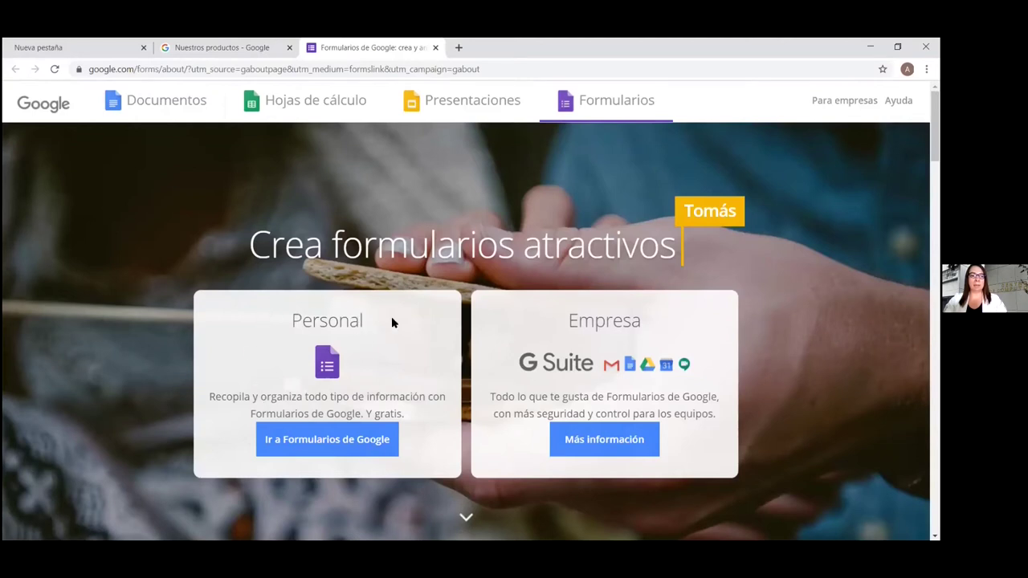
Go to Google Forms from its landing page and start an 'En blanco' form
{"action": "left_click", "coordinate": [325, 444]}
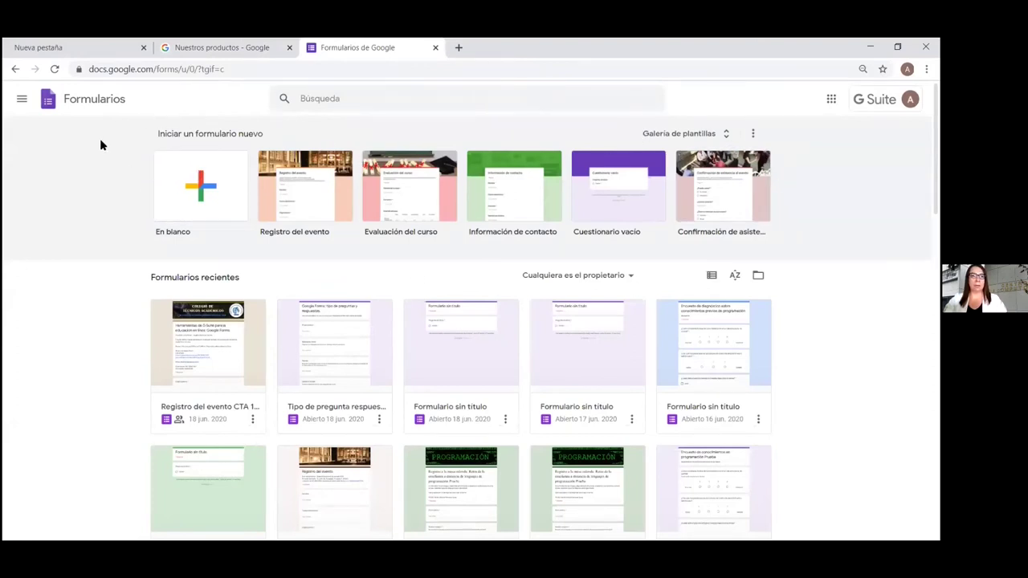
{"action": "left_click", "coordinate": [193, 191]}
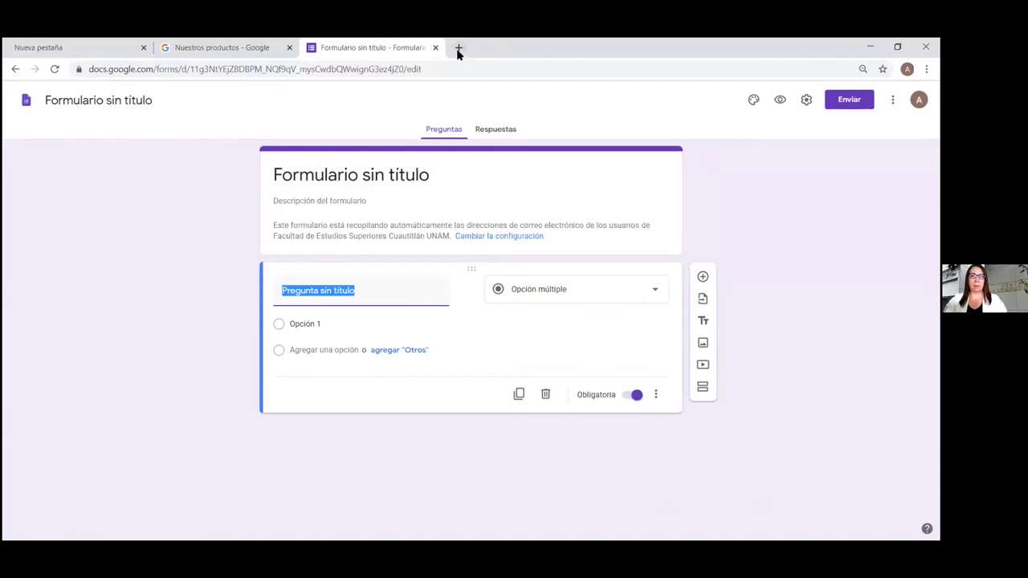
{"action": "left_click", "coordinate": [458, 48]}
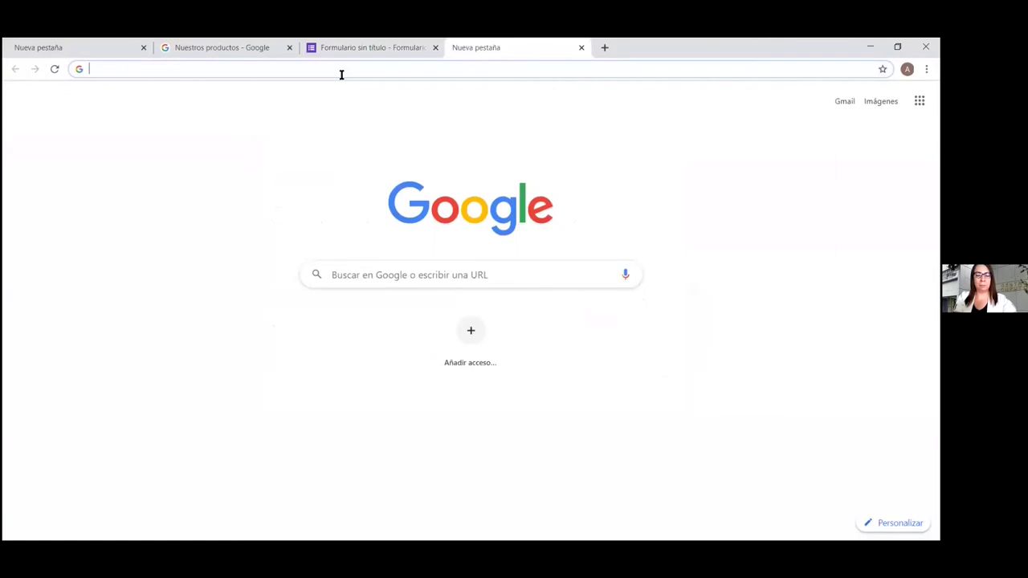
{"action": "type", "text": "goo"}
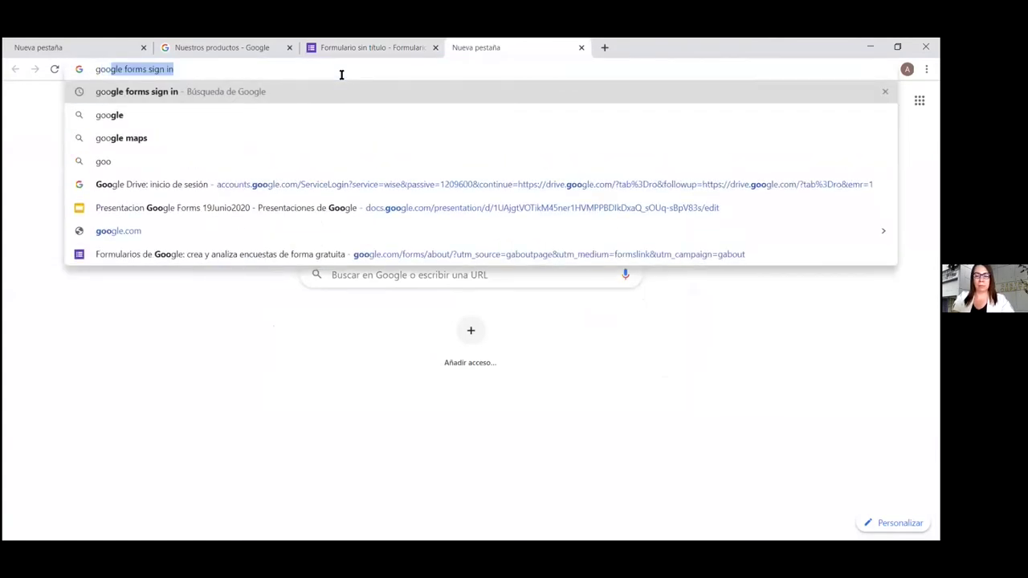
{"action": "key", "text": "Return"}
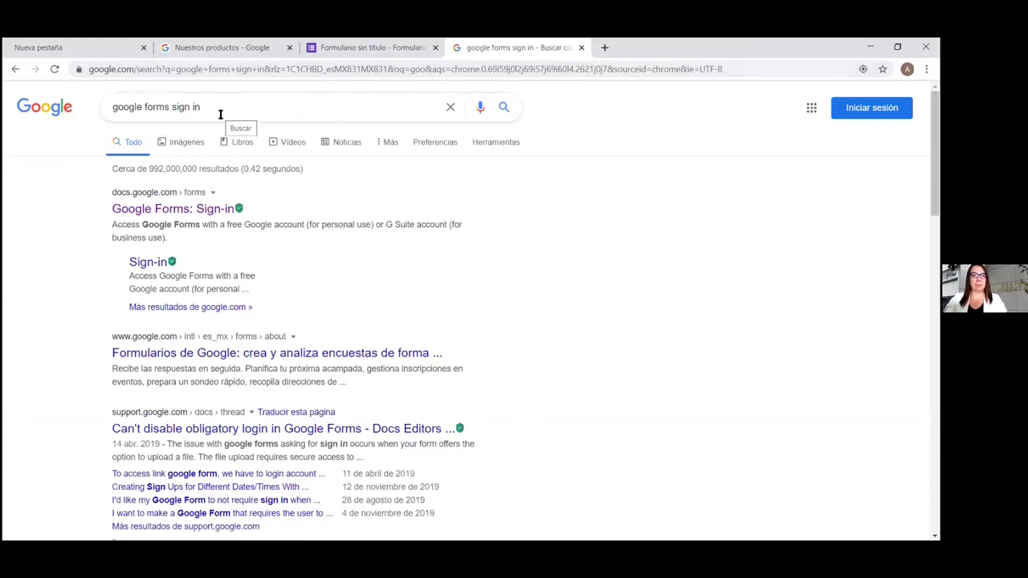
{"action": "left_click", "coordinate": [184, 211]}
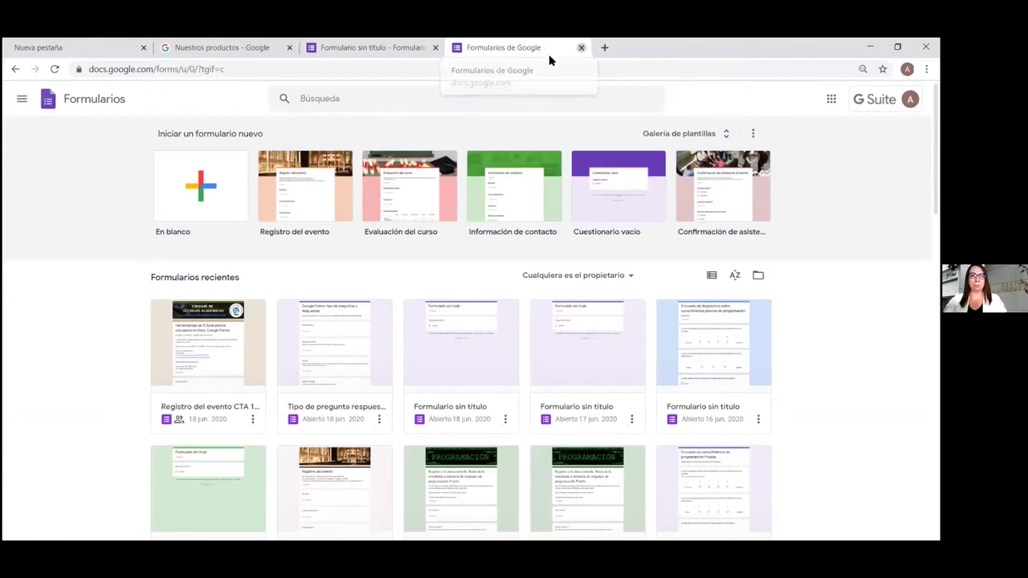
{"action": "left_click", "coordinate": [581, 47]}
Replace the old form tab with a fresh 'En blanco' form and close the empty Nueva pestaña tab
{"action": "left_click", "coordinate": [436, 48]}
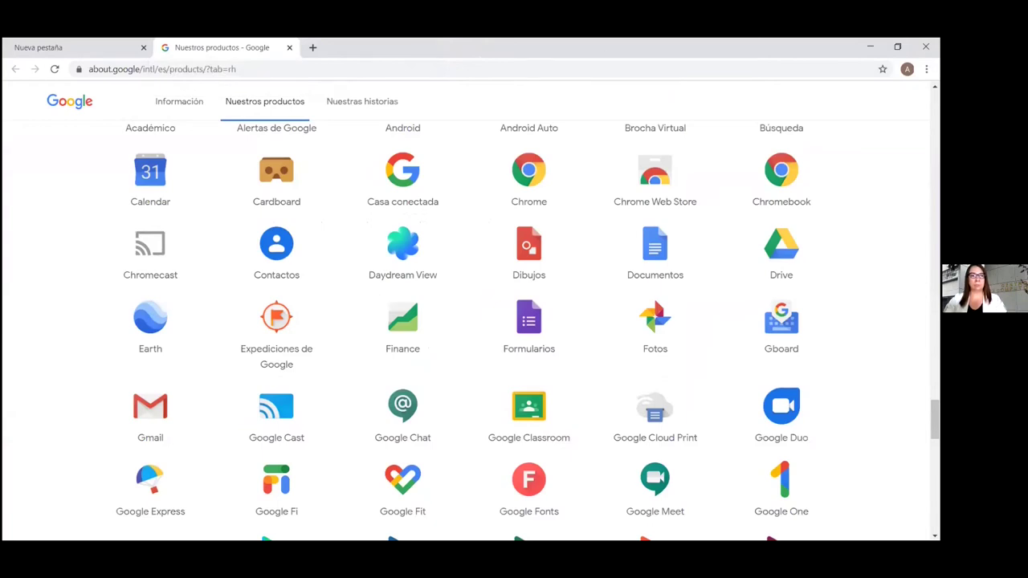
{"action": "left_click", "coordinate": [527, 319]}
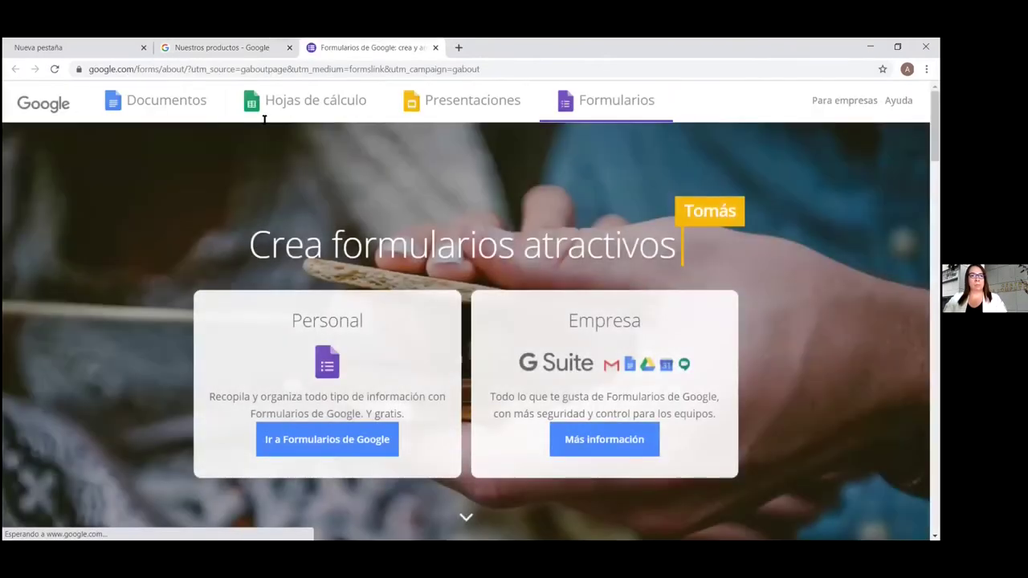
{"action": "left_click", "coordinate": [318, 443]}
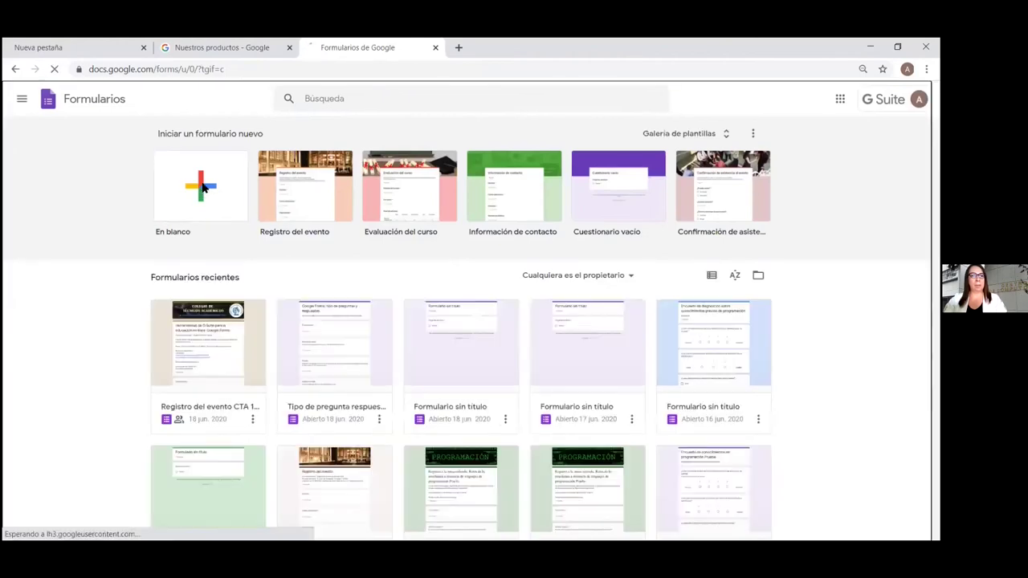
{"action": "left_click", "coordinate": [201, 188]}
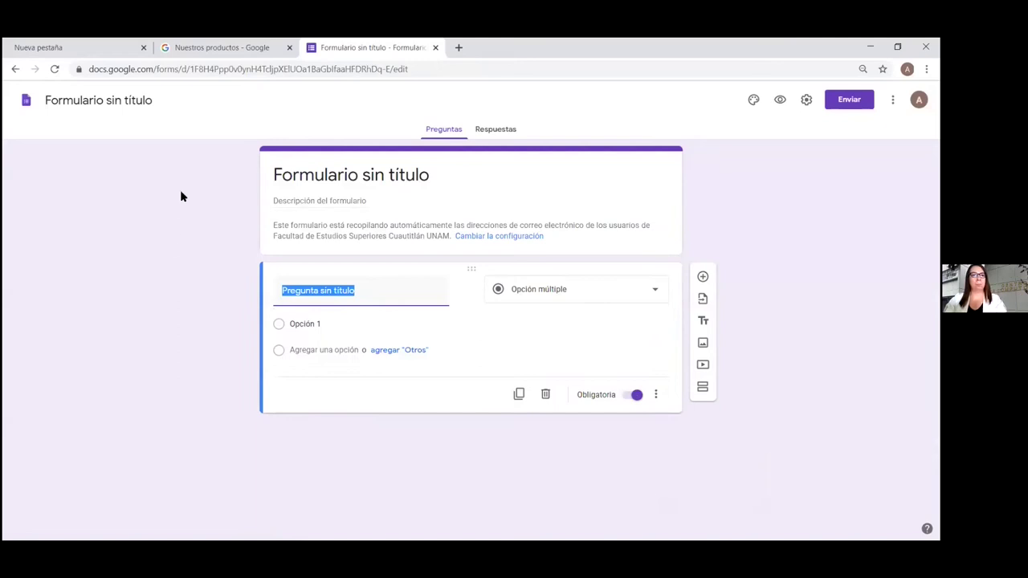
{"action": "left_click", "coordinate": [143, 46]}
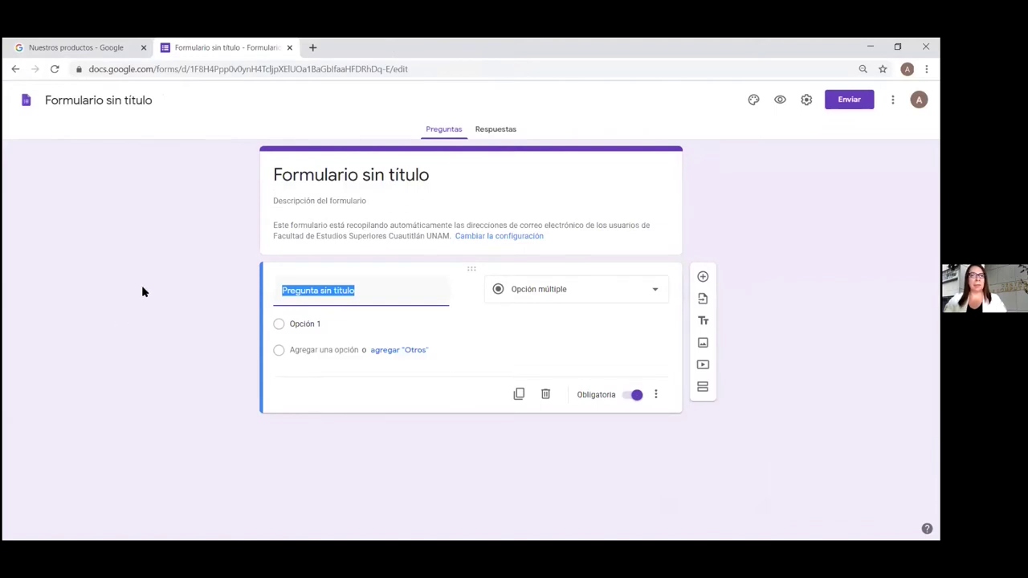
{"action": "left_click", "coordinate": [72, 204]}
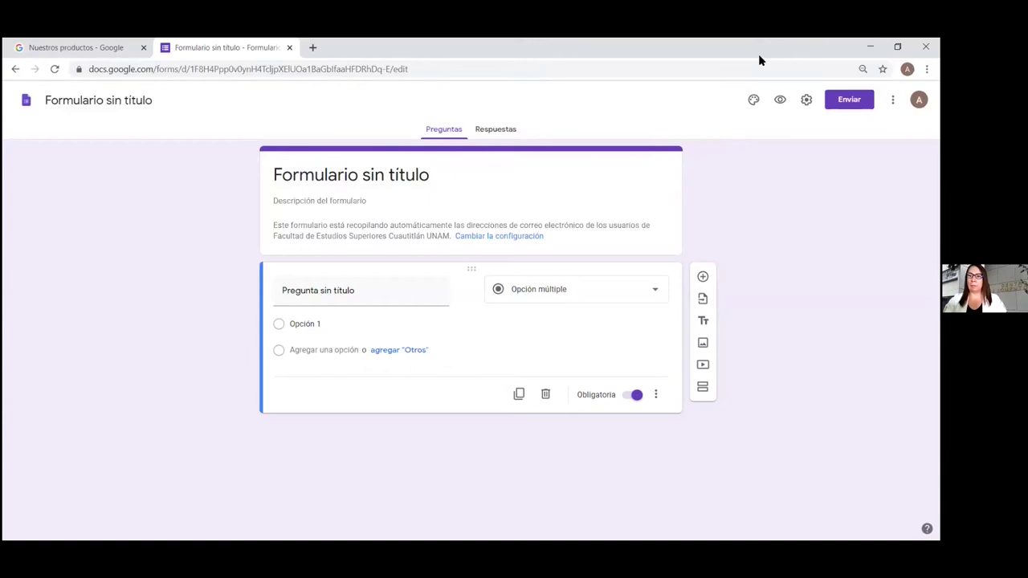
Look at the palette's theme colours, then bring up the form's Configuración dialog
{"action": "left_click", "coordinate": [753, 100]}
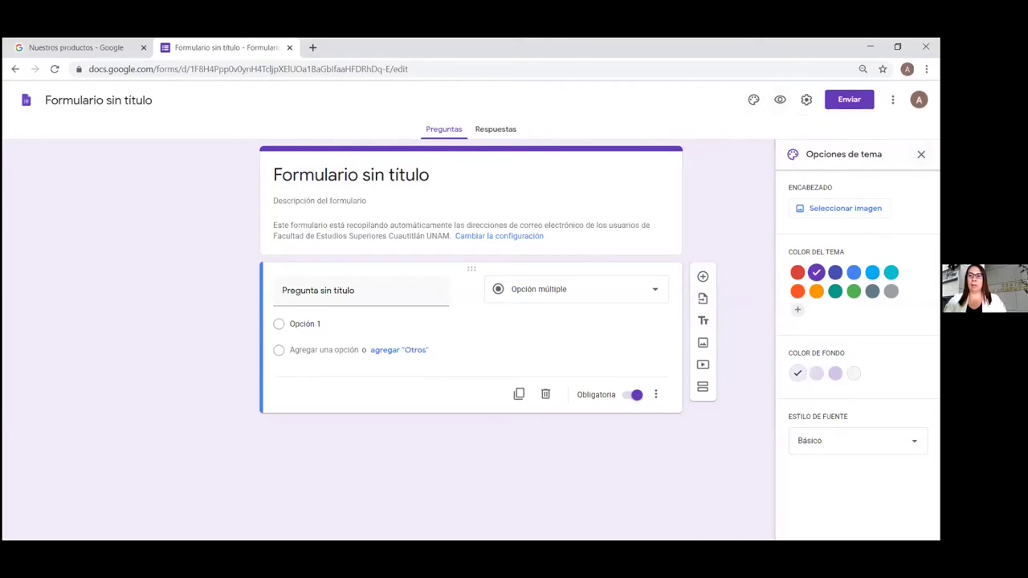
{"action": "left_click", "coordinate": [753, 99]}
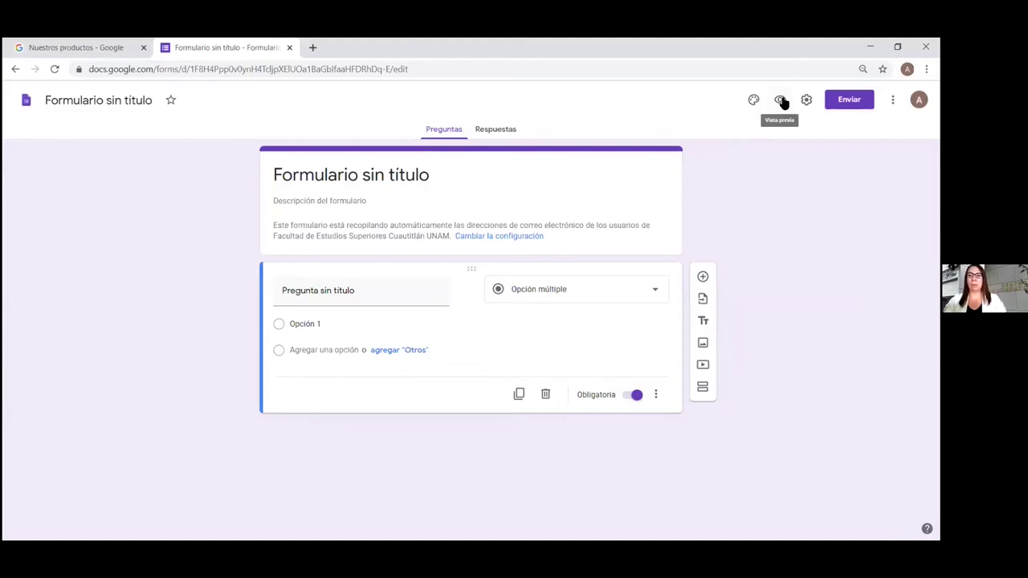
{"action": "left_click", "coordinate": [806, 100]}
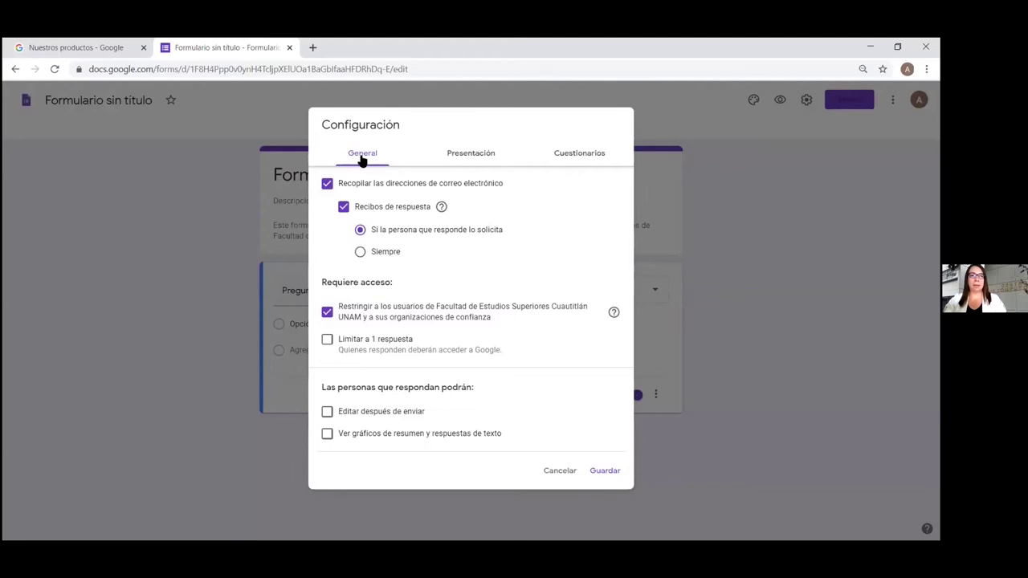
Look over the Presentación and Cuestionarios settings, then cancel out of Configuración unchanged
{"action": "left_click", "coordinate": [477, 156]}
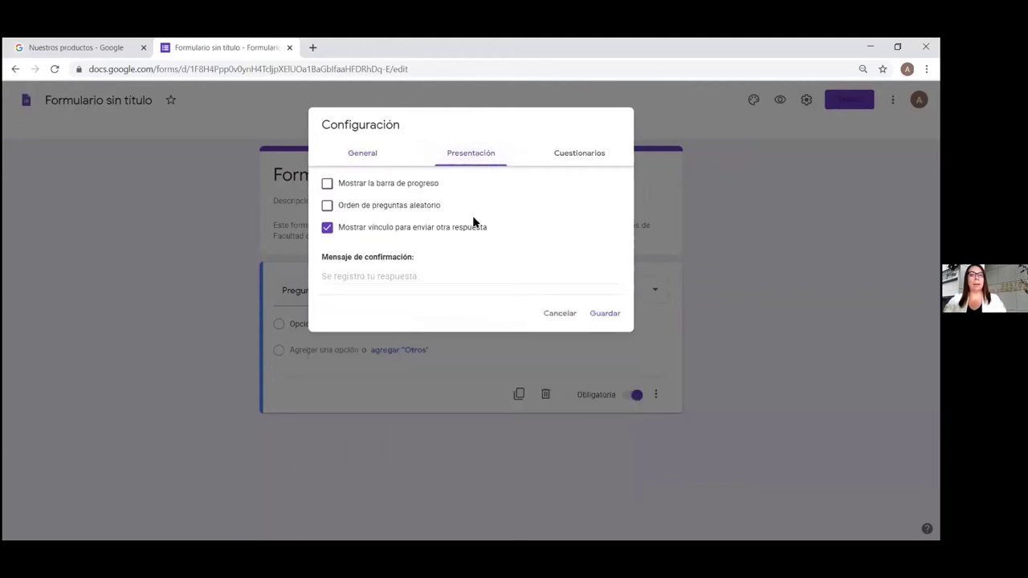
{"action": "left_click", "coordinate": [590, 154]}
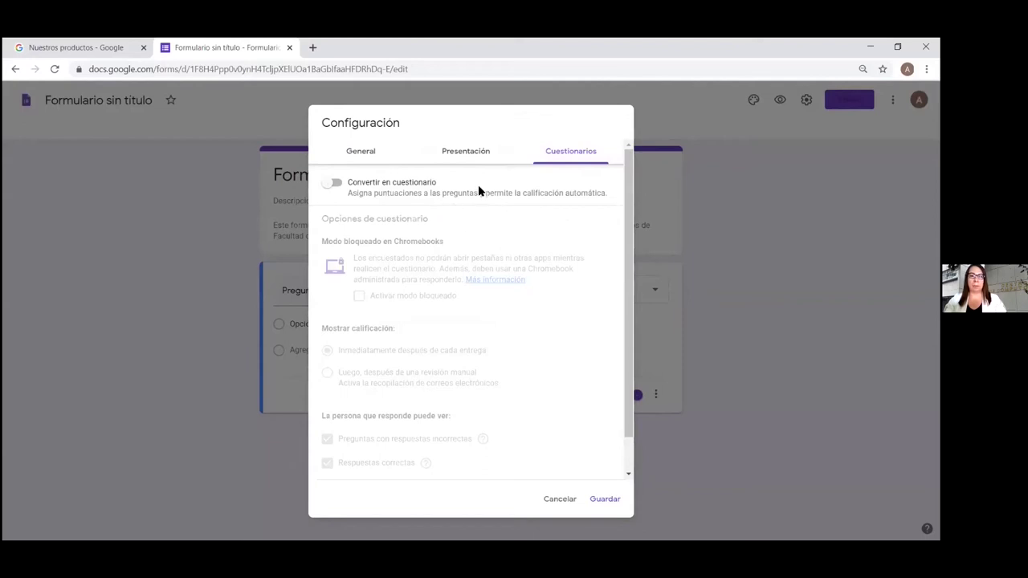
{"action": "left_click", "coordinate": [560, 499]}
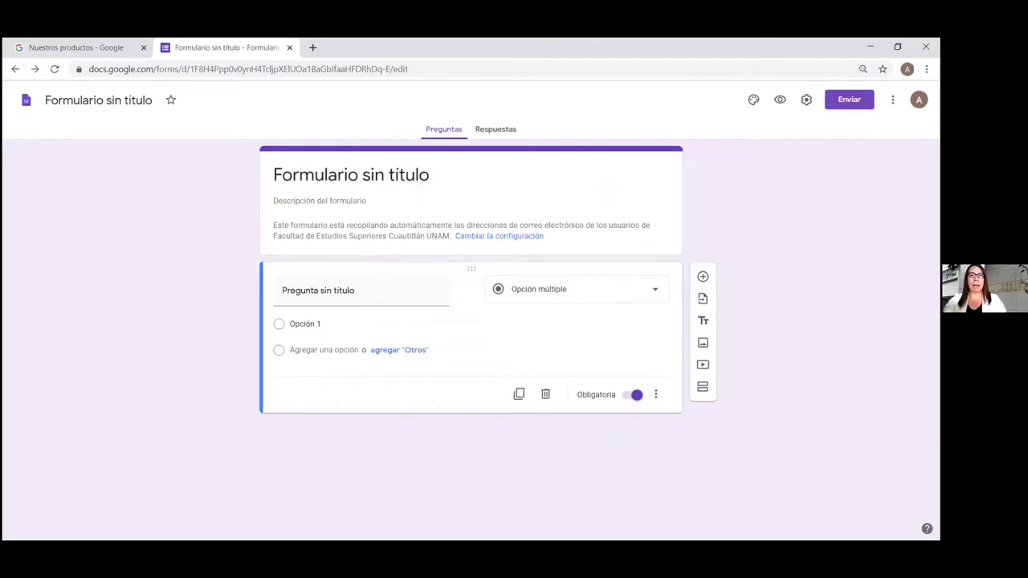
Review the form's shareable link and HTML embed code in the send dialog, then close it
{"action": "left_click", "coordinate": [842, 103]}
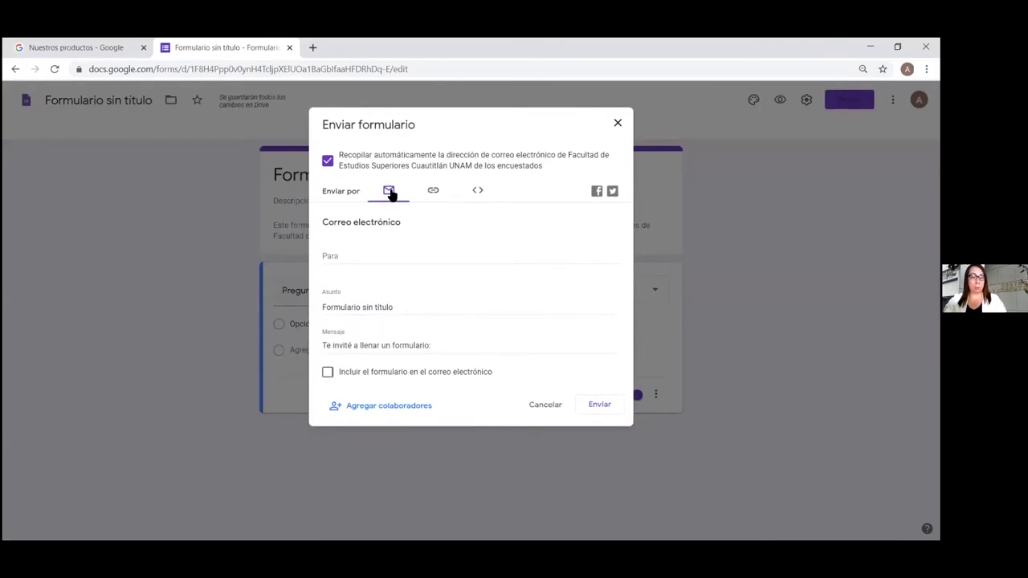
{"action": "left_click", "coordinate": [434, 196]}
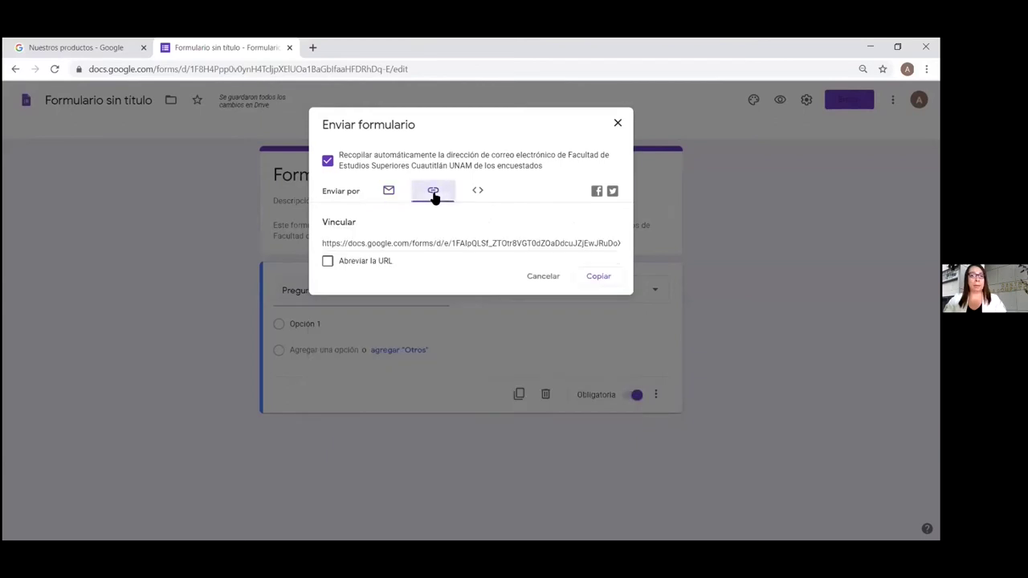
{"action": "left_click", "coordinate": [480, 191]}
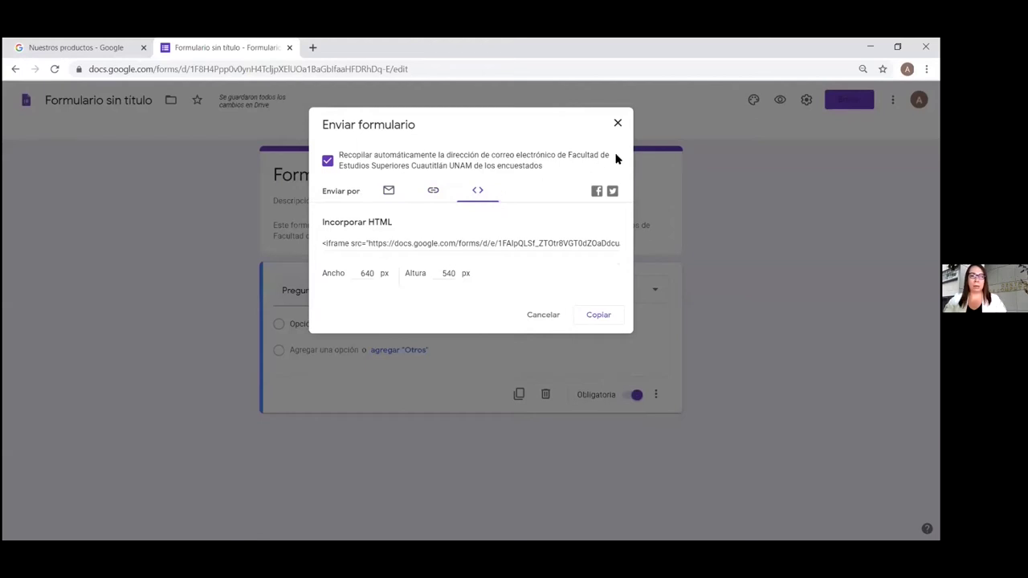
{"action": "left_click", "coordinate": [617, 124]}
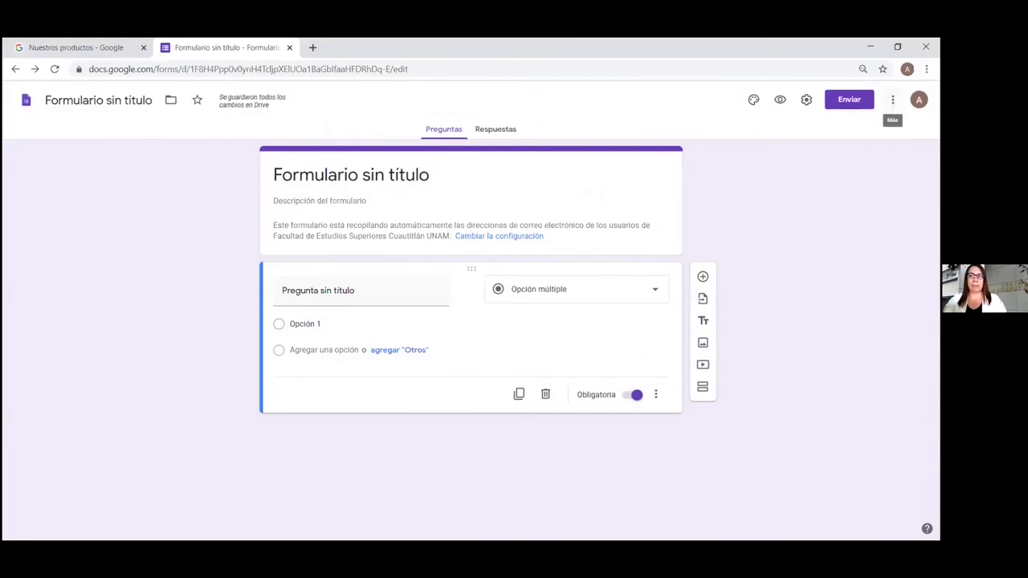
{"action": "left_click", "coordinate": [892, 100]}
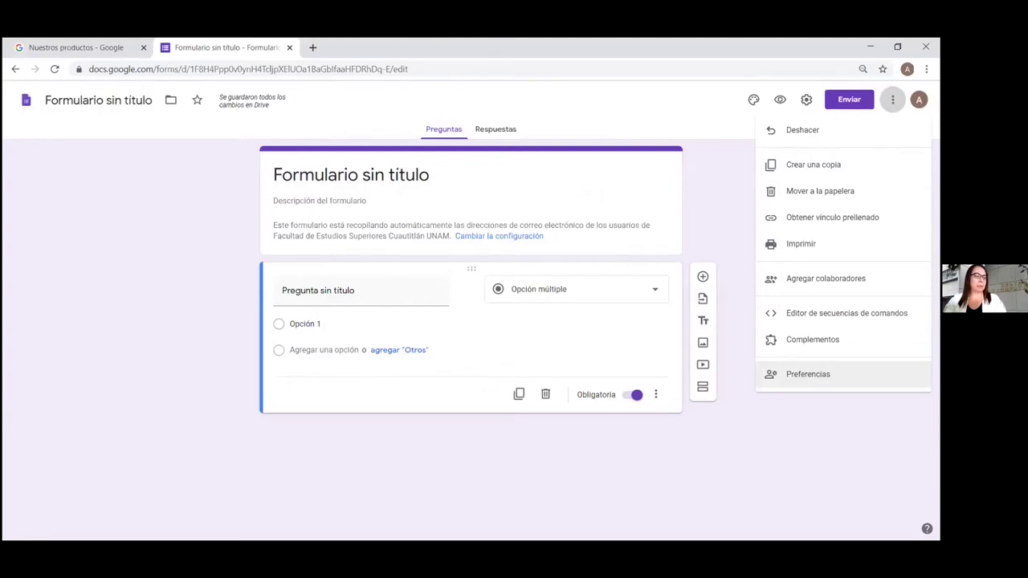
{"action": "left_click", "coordinate": [704, 193]}
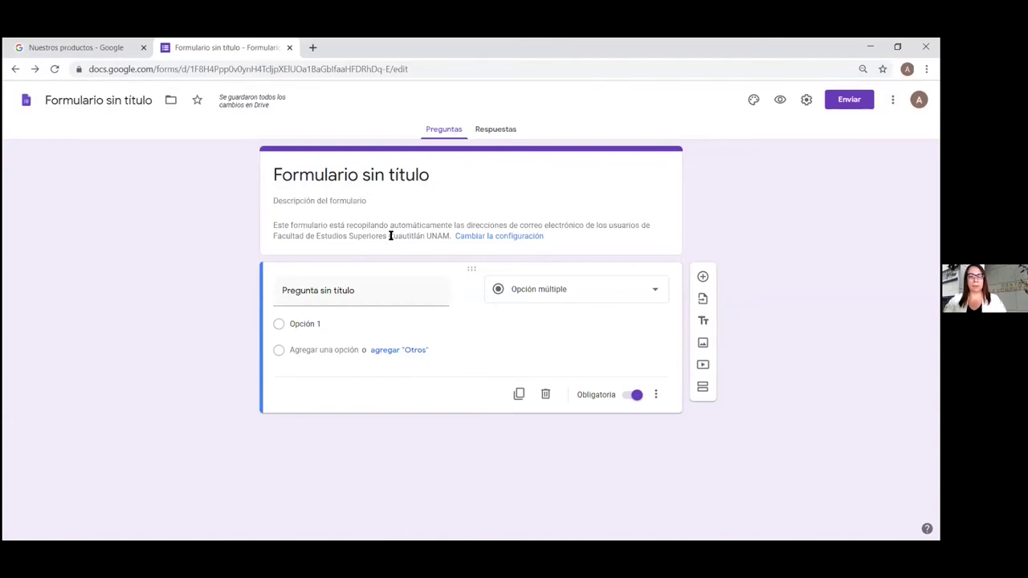
Check the question types, keeping Opción múltiple, then view the responses page showing 0 respuestas
{"action": "mouse_move", "coordinate": [472, 294]}
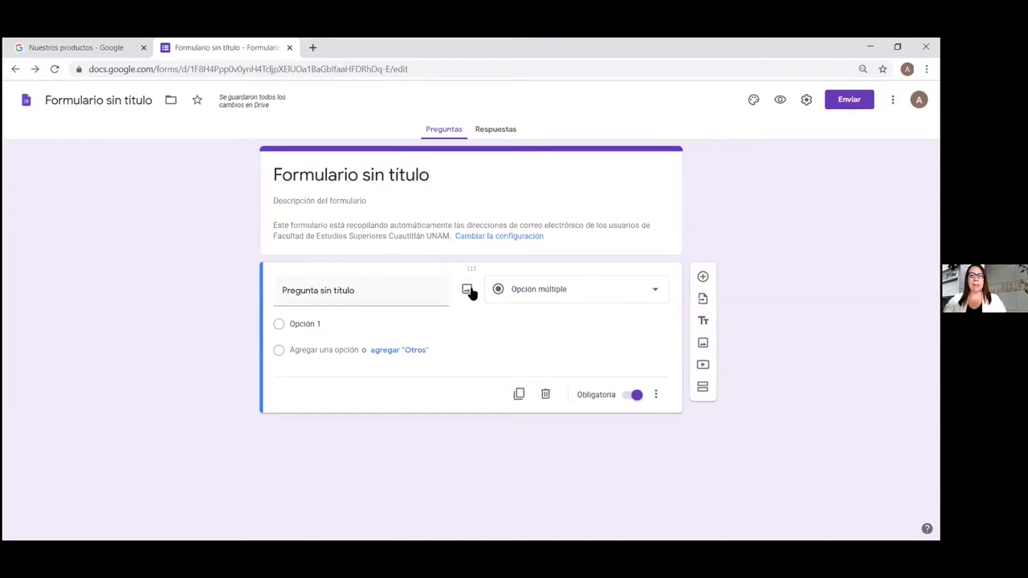
{"action": "left_click", "coordinate": [654, 296]}
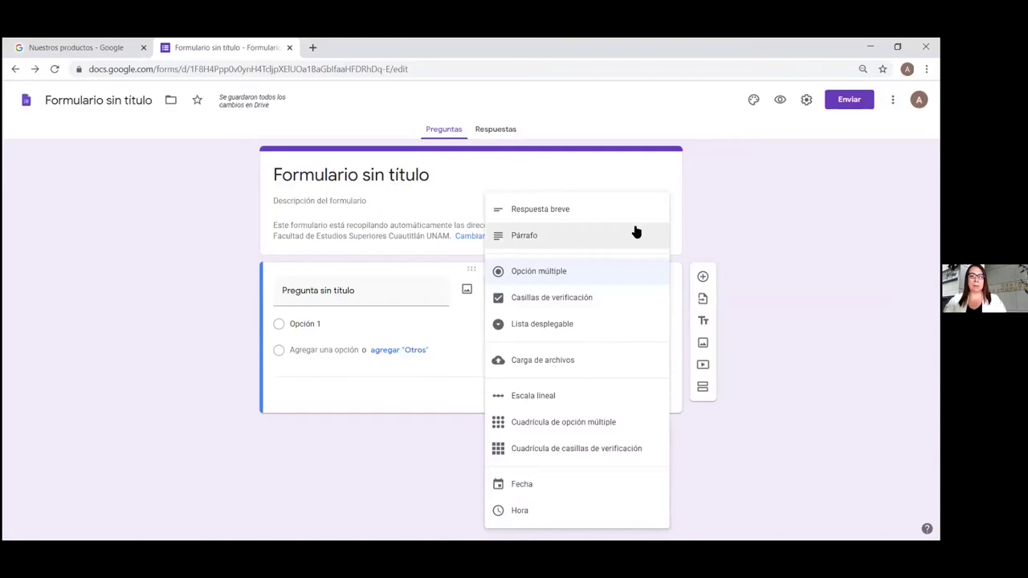
{"action": "left_click", "coordinate": [759, 227]}
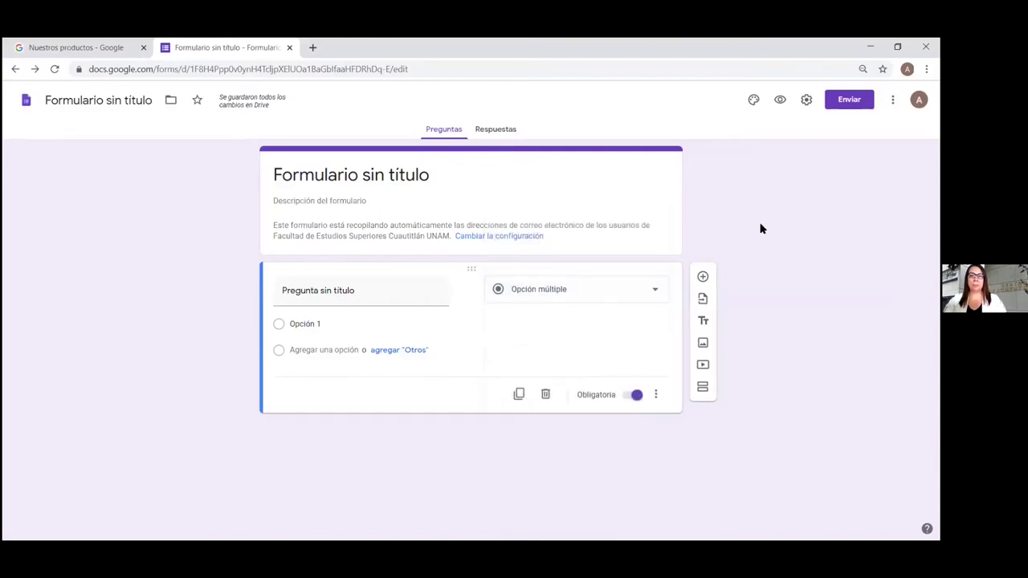
{"action": "left_click", "coordinate": [495, 131]}
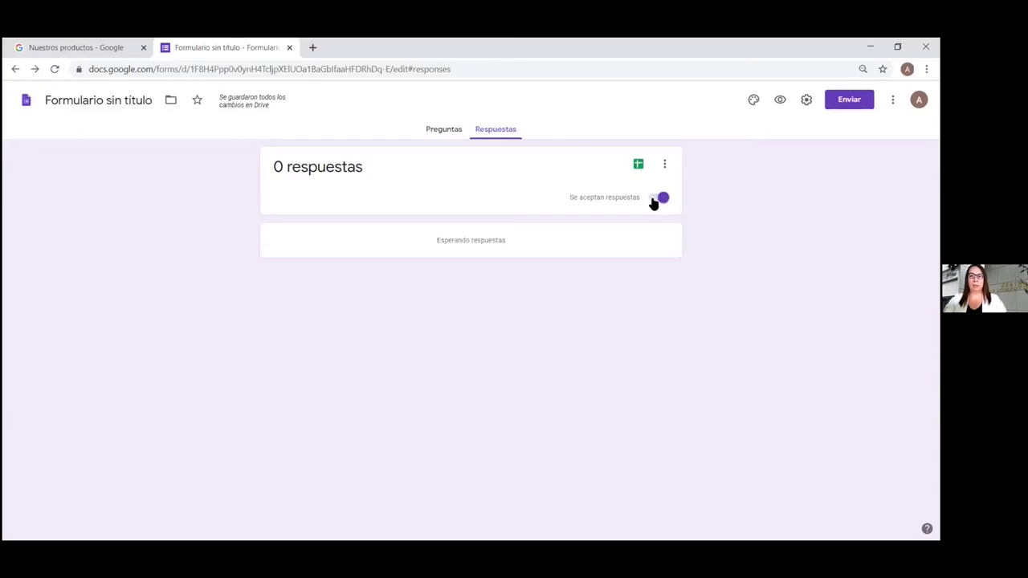
Return to the questions, go to the Forms home page, and open Google Drive in a new tab
{"action": "left_click", "coordinate": [442, 131]}
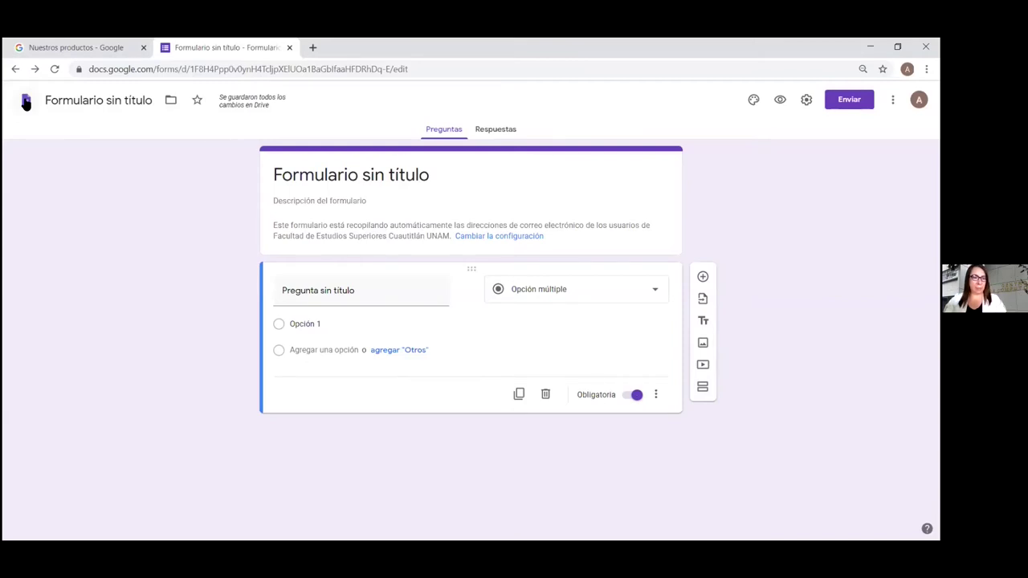
{"action": "left_click", "coordinate": [25, 101]}
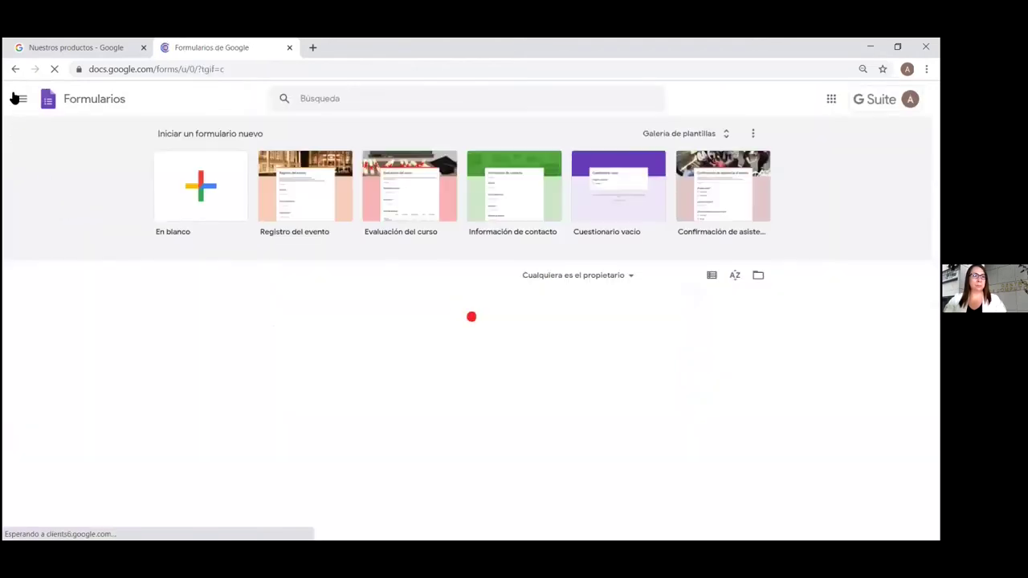
{"action": "left_click", "coordinate": [22, 99]}
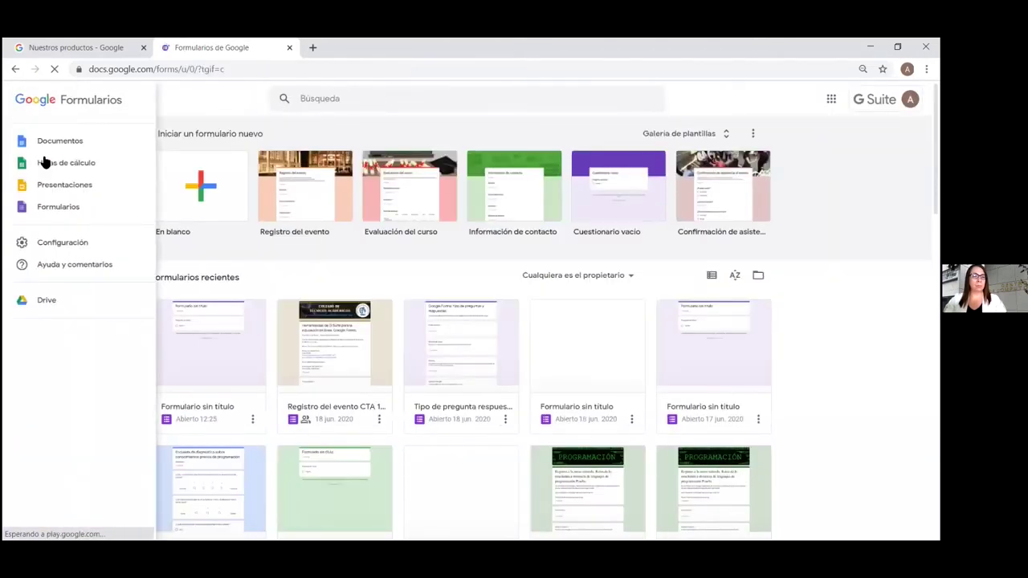
{"action": "left_click", "coordinate": [79, 301]}
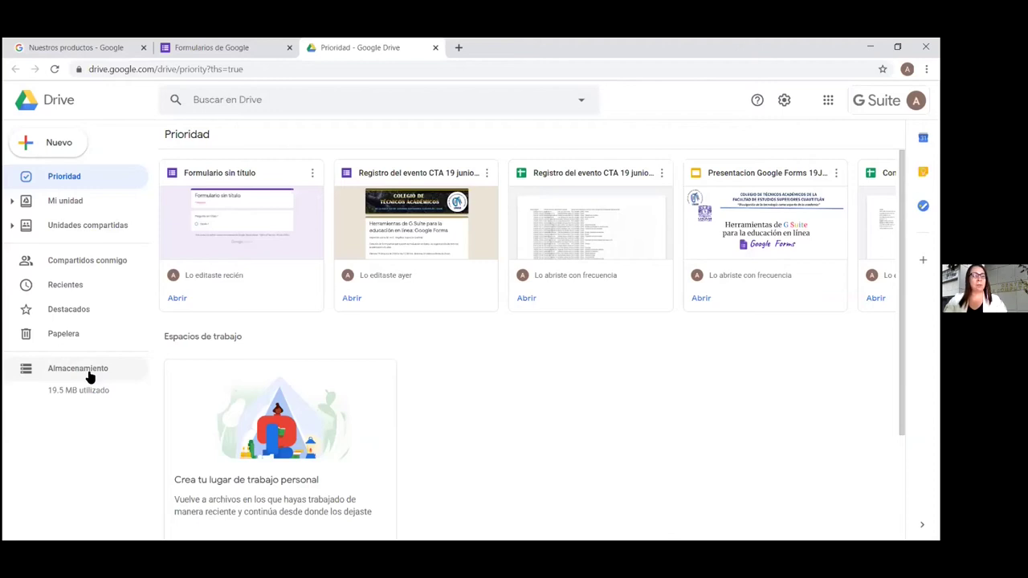
Navigate Mi unidad > 19Junio2020_SeminarioWeb_GoogleForms > demo1 and open the Tipo de pregunta respuesta form
{"action": "left_click", "coordinate": [68, 201]}
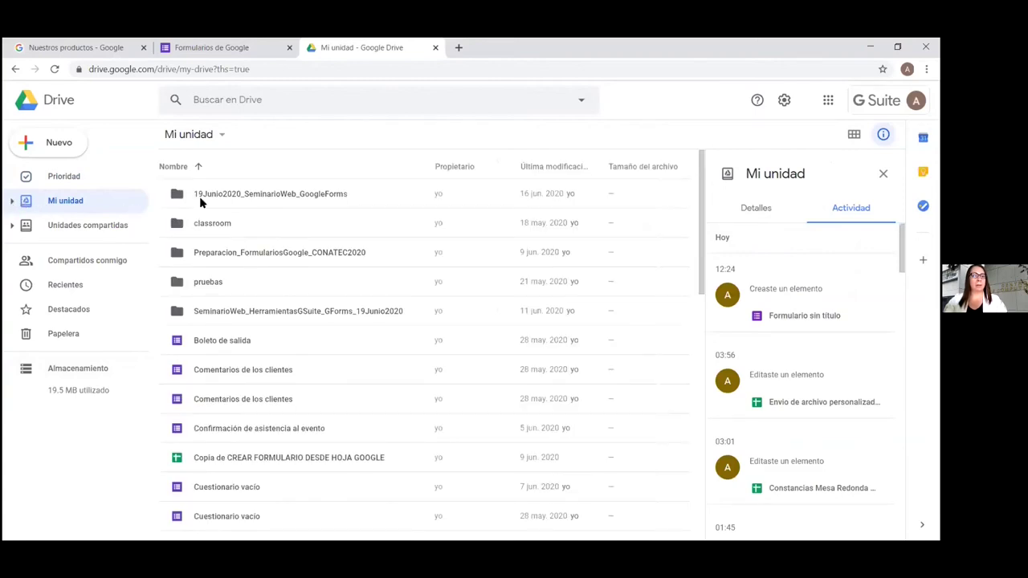
{"action": "double_click", "coordinate": [254, 195]}
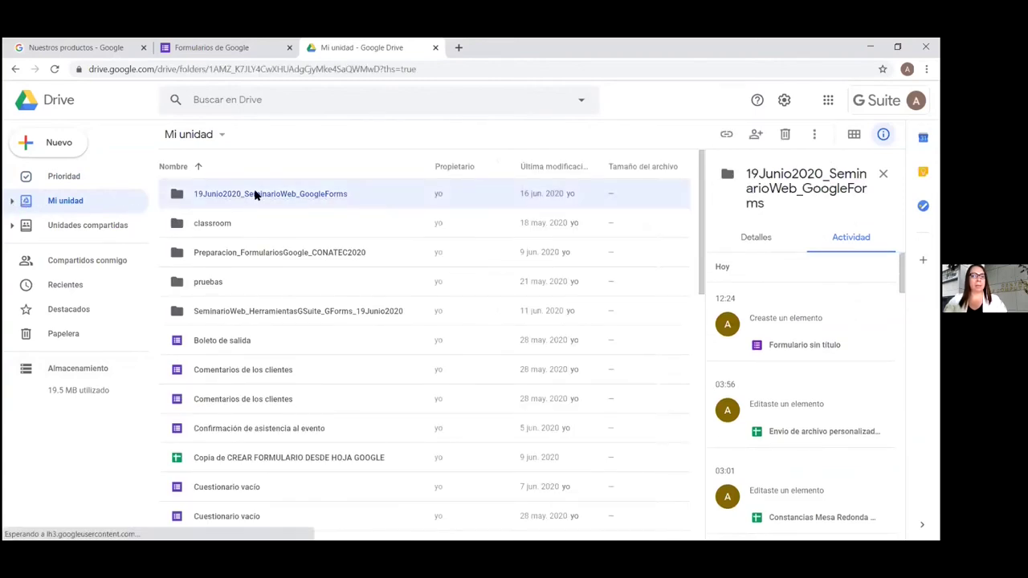
{"action": "double_click", "coordinate": [202, 194]}
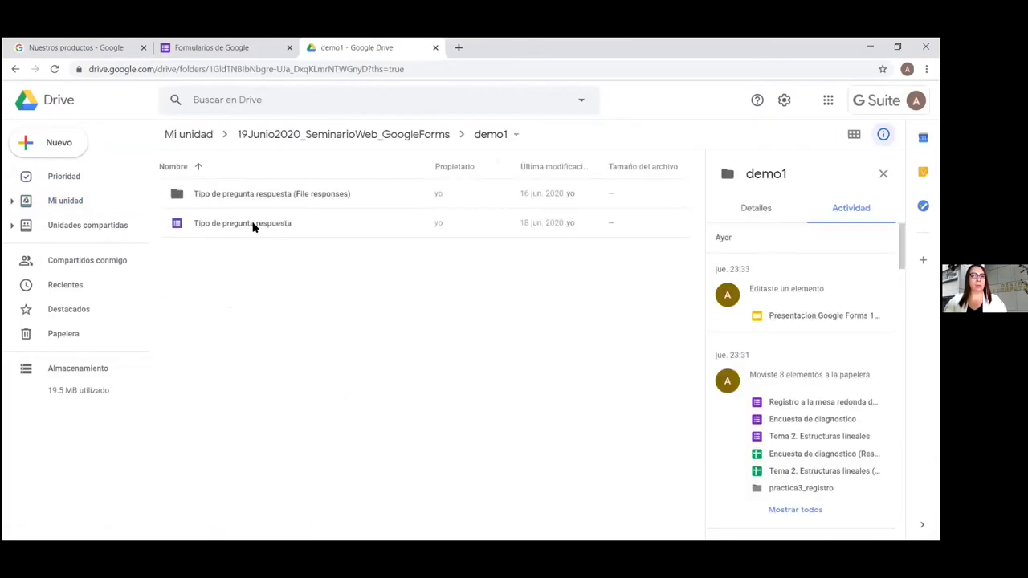
{"action": "double_click", "coordinate": [250, 228]}
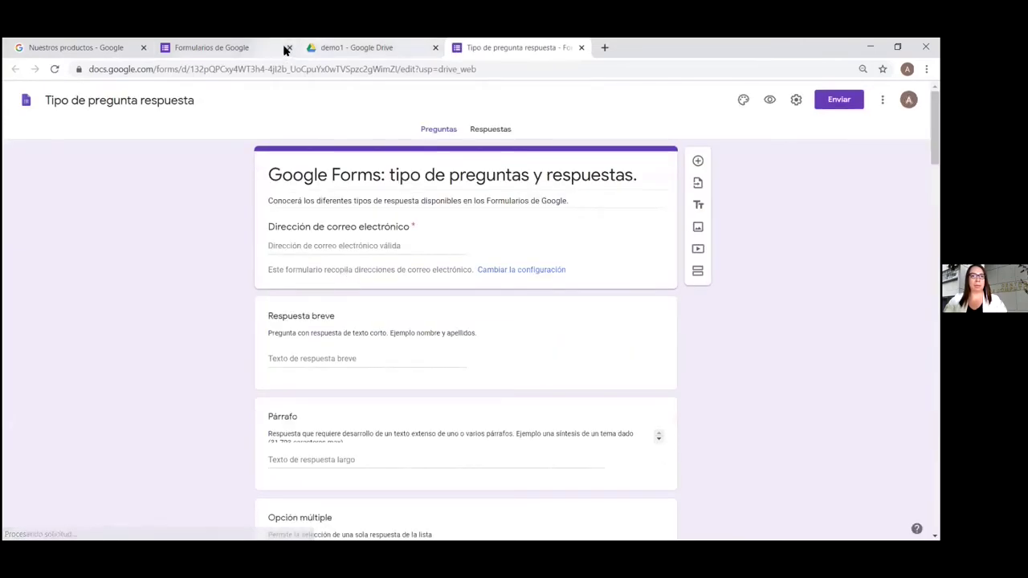
Close the Formularios de Google tab and preview Tipo de pregunta respuesta as a respondent
{"action": "left_click", "coordinate": [289, 47]}
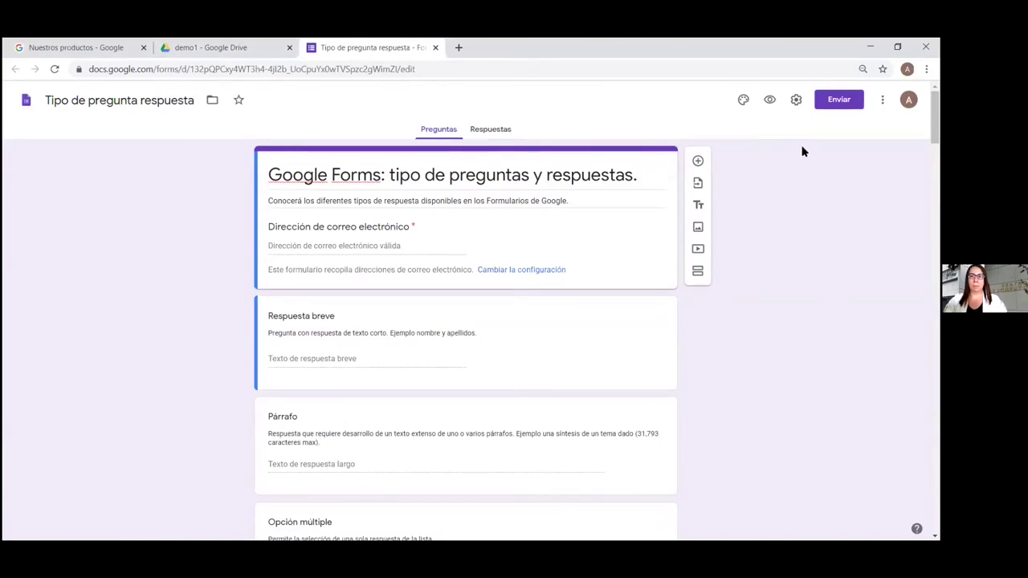
{"action": "left_click", "coordinate": [768, 99]}
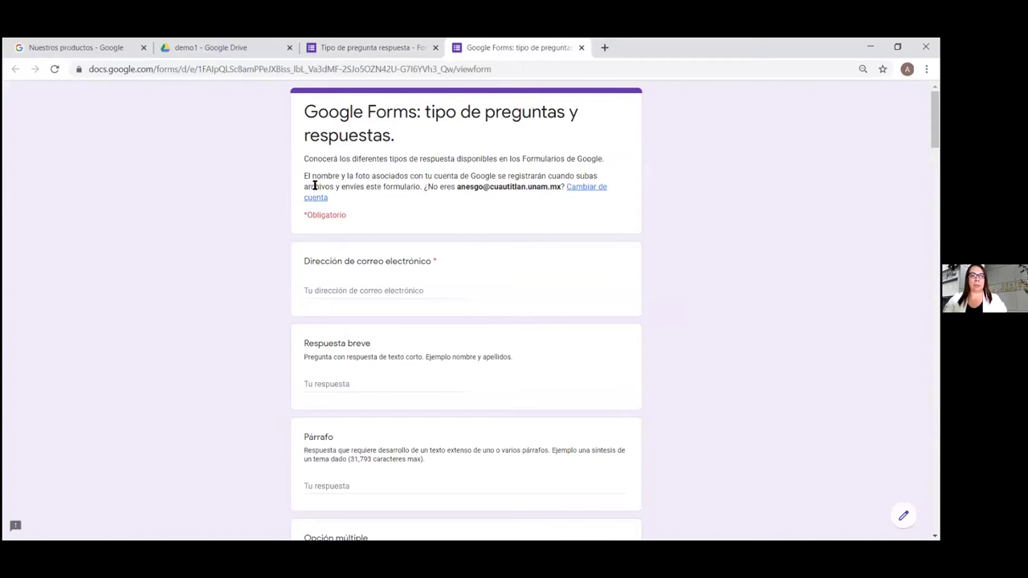
{"action": "scroll", "coordinate": [736, 252], "scroll_direction": "down", "scroll_amount": 2}
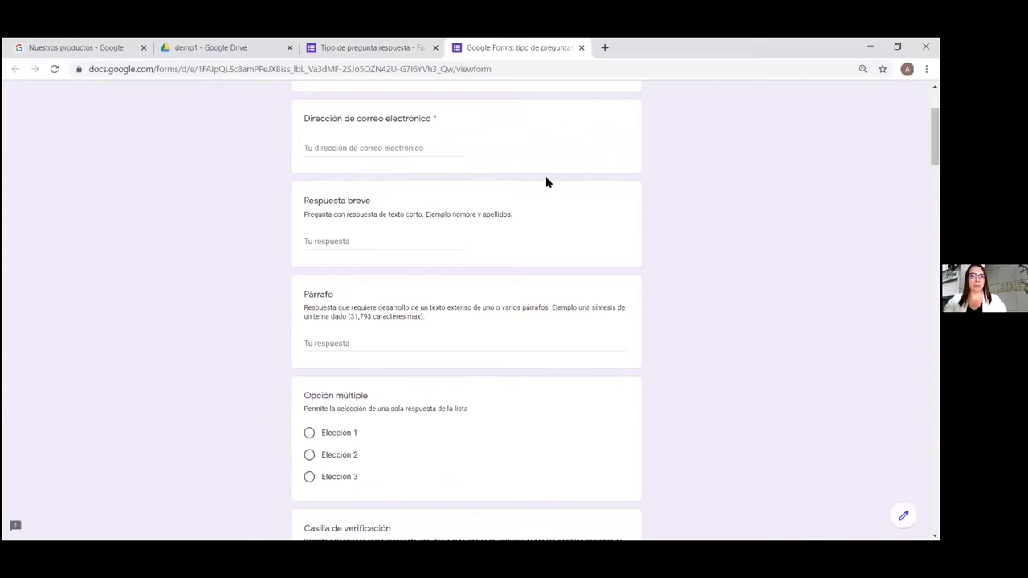
{"action": "scroll", "coordinate": [545, 183], "scroll_direction": "down", "scroll_amount": 2}
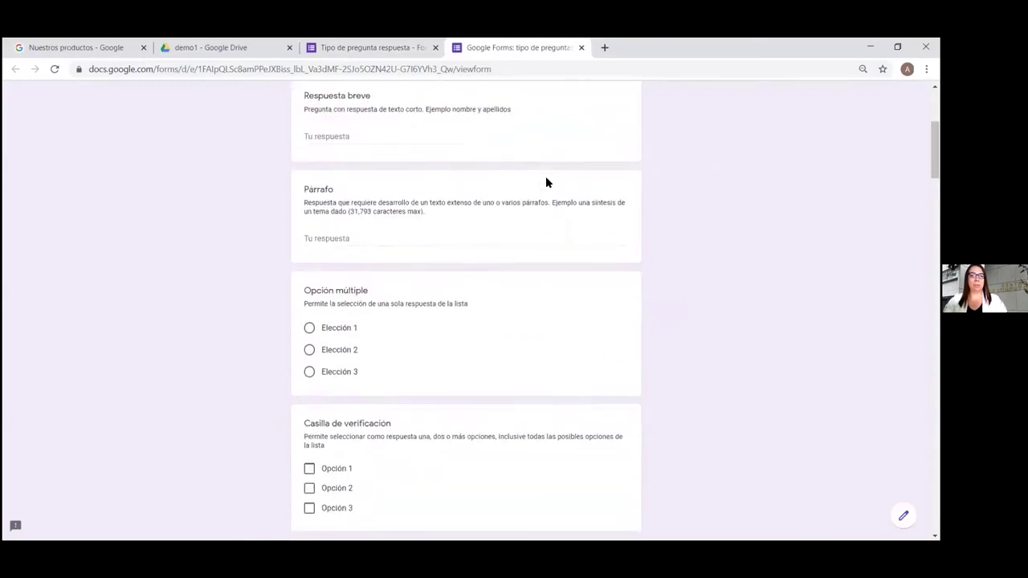
{"action": "scroll", "coordinate": [615, 309], "scroll_direction": "up", "scroll_amount": 1}
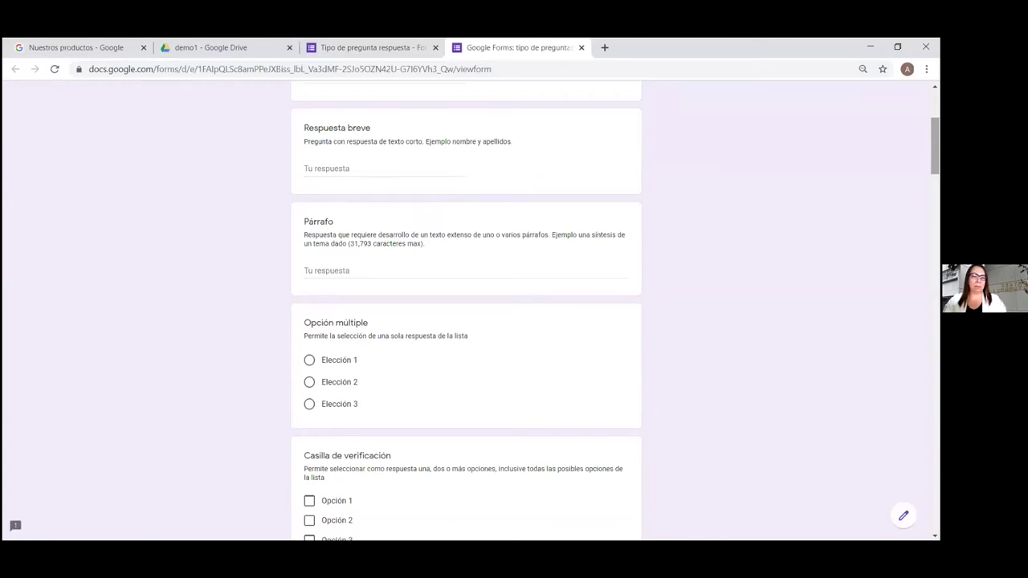
{"action": "scroll", "coordinate": [615, 311], "scroll_direction": "down", "scroll_amount": 3}
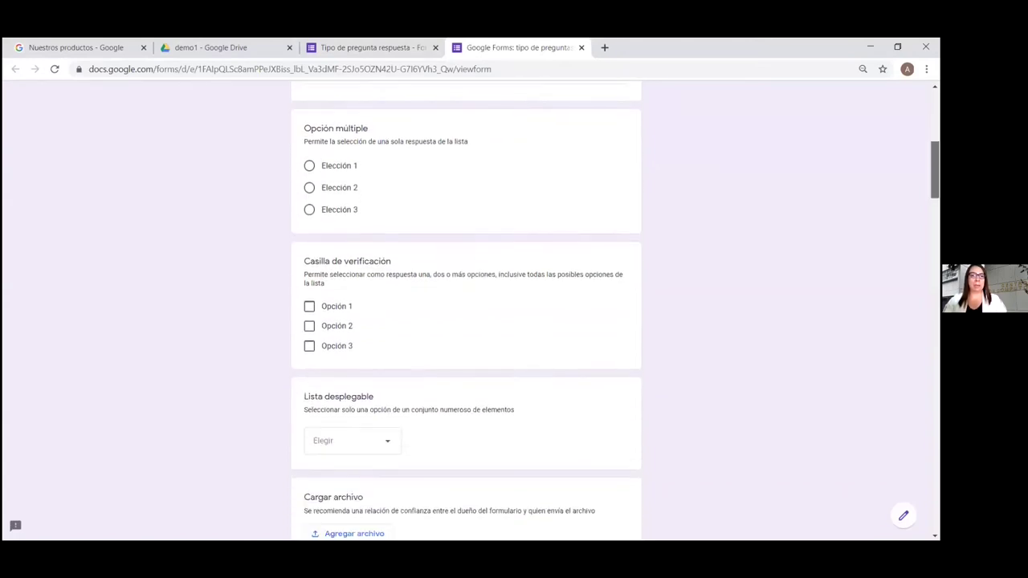
{"action": "scroll", "coordinate": [485, 160], "scroll_direction": "down", "scroll_amount": 1}
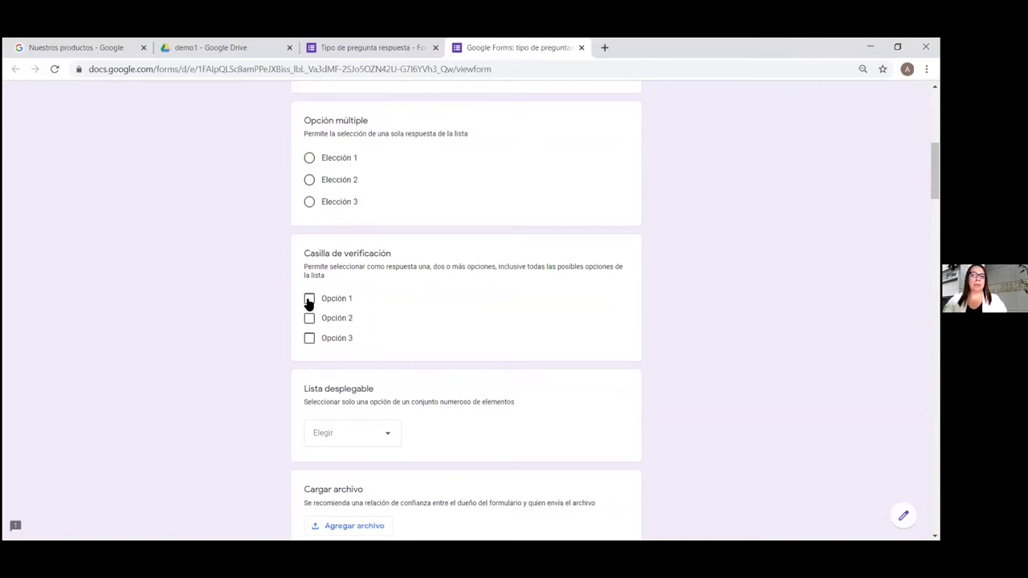
{"action": "scroll", "coordinate": [466, 313], "scroll_direction": "down", "scroll_amount": 3}
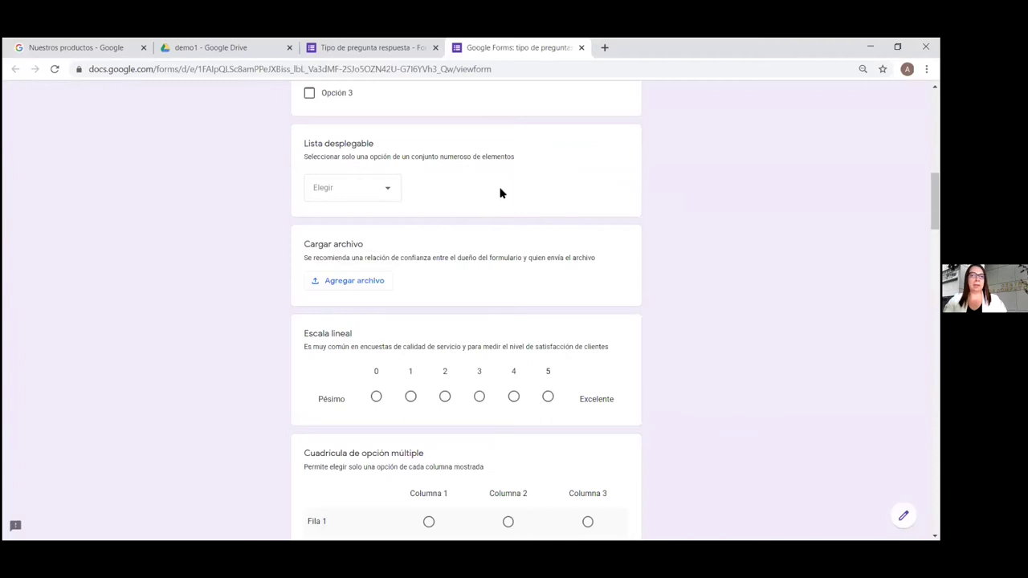
{"action": "left_click", "coordinate": [386, 193]}
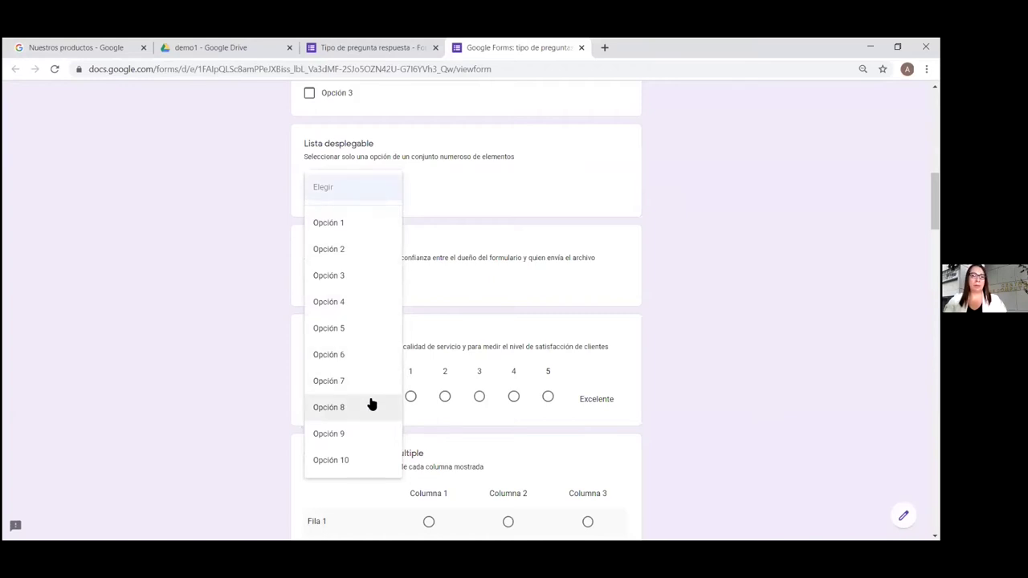
{"action": "left_click", "coordinate": [688, 185]}
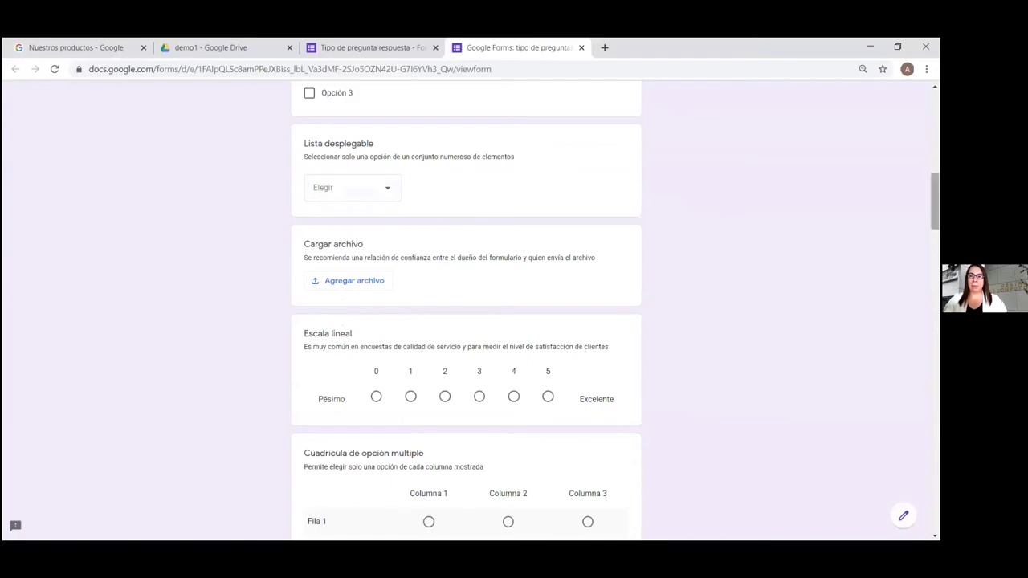
{"action": "scroll", "coordinate": [614, 311], "scroll_direction": "down", "scroll_amount": 2}
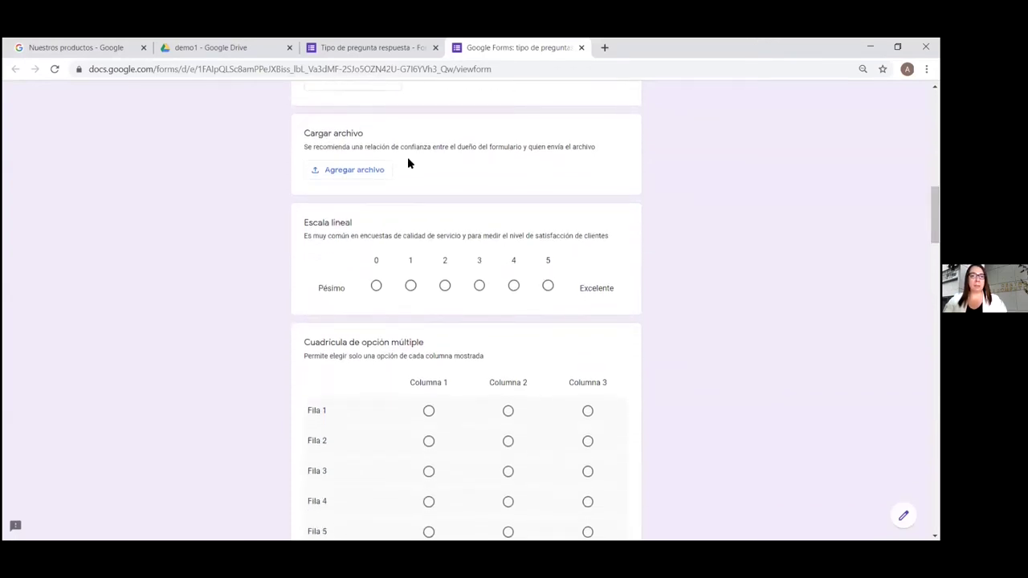
Return to the Tipo de pregunta respuesta editor and select the Cargar archivo question
{"action": "left_click", "coordinate": [378, 50]}
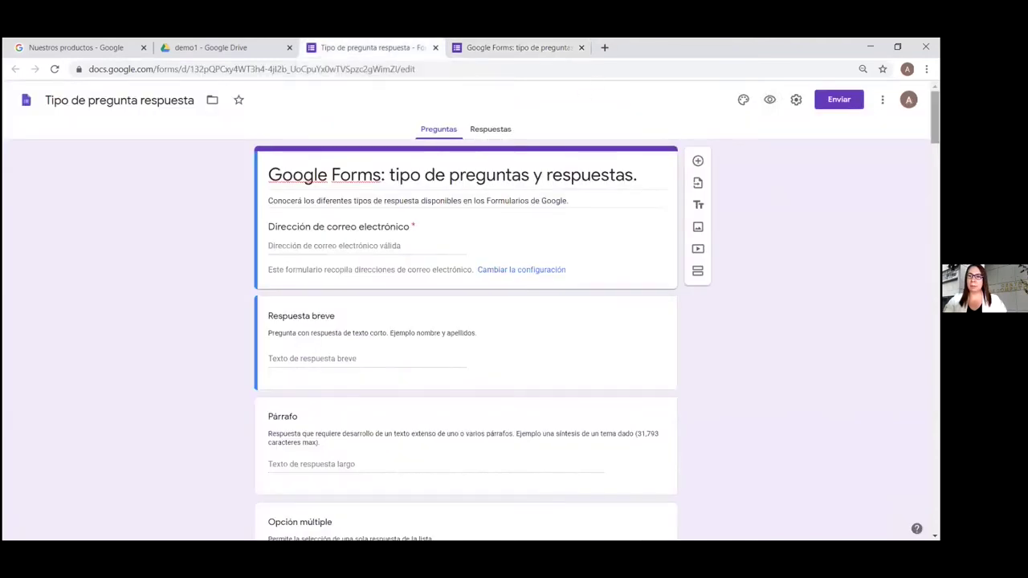
{"action": "scroll", "coordinate": [466, 337], "scroll_direction": "down", "scroll_amount": 10}
{"action": "scroll", "coordinate": [608, 237], "scroll_direction": "down", "scroll_amount": 3}
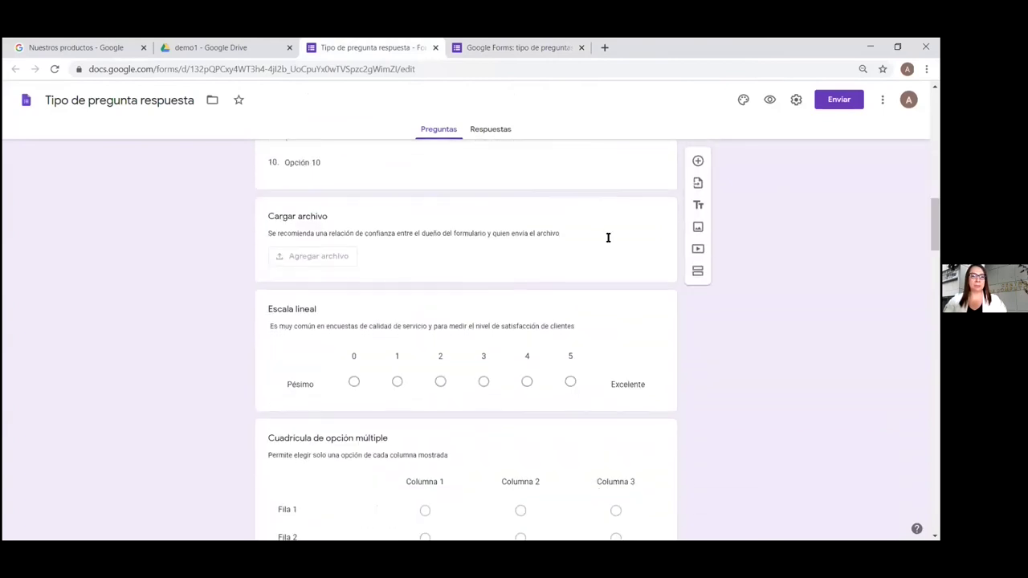
{"action": "left_click", "coordinate": [607, 237]}
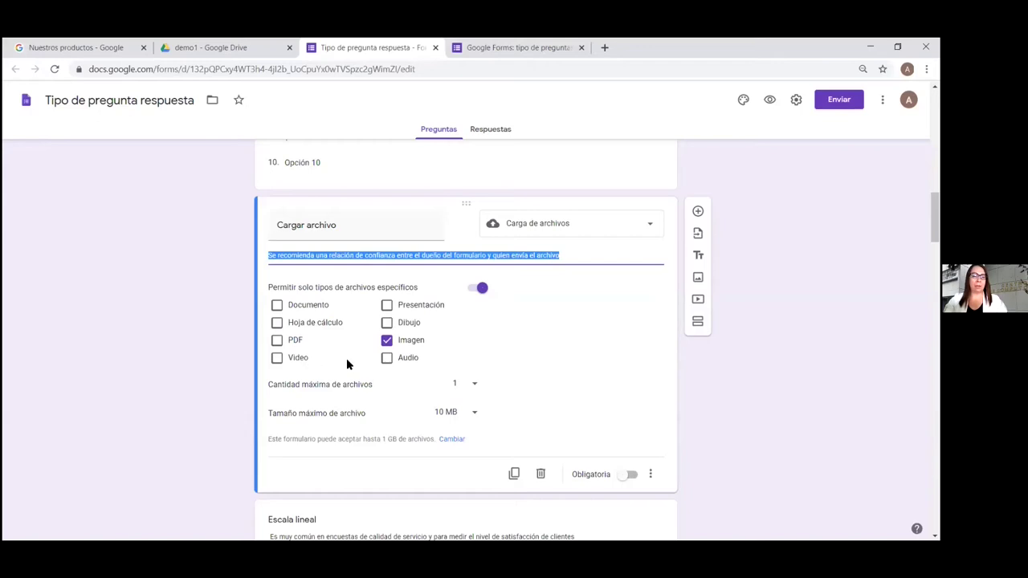
Check its upload limits, leaving the maximum at 1 file and 10 MB
{"action": "left_click", "coordinate": [475, 389]}
{"action": "left_click", "coordinate": [666, 320]}
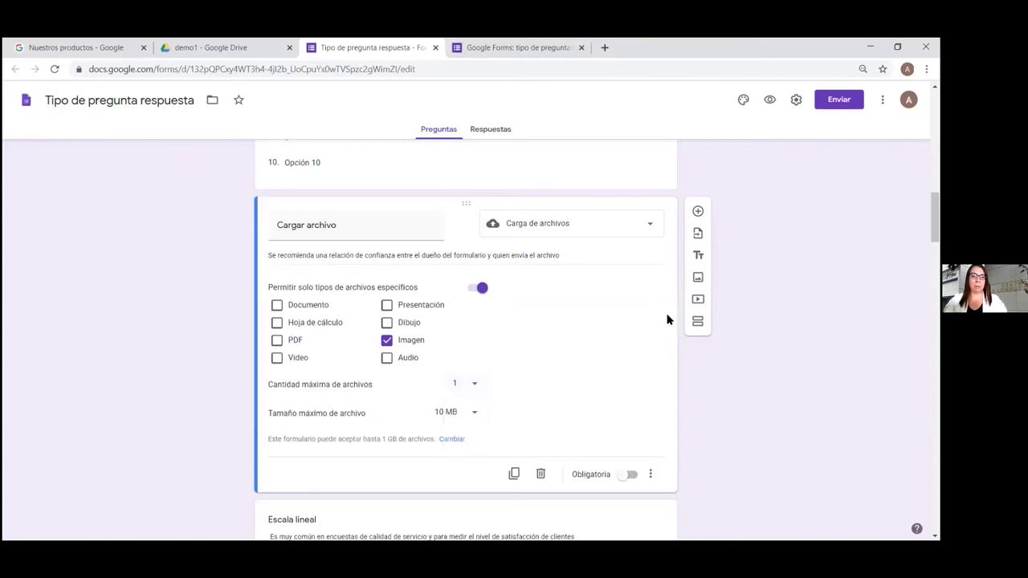
{"action": "scroll", "coordinate": [933, 217], "scroll_direction": "down", "scroll_amount": 2}
{"action": "scroll", "coordinate": [512, 254], "scroll_direction": "down", "scroll_amount": 1}
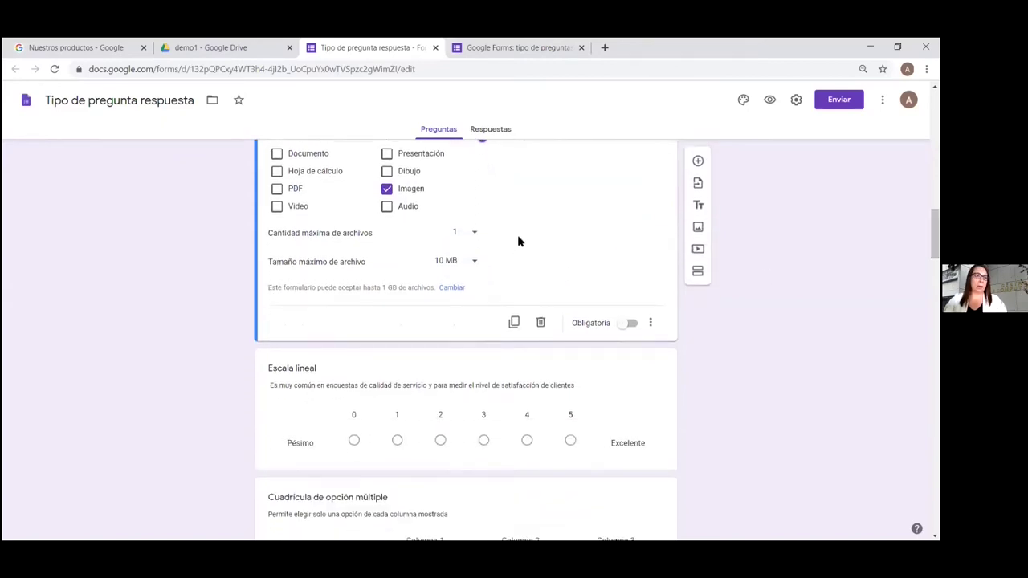
{"action": "left_click", "coordinate": [474, 263]}
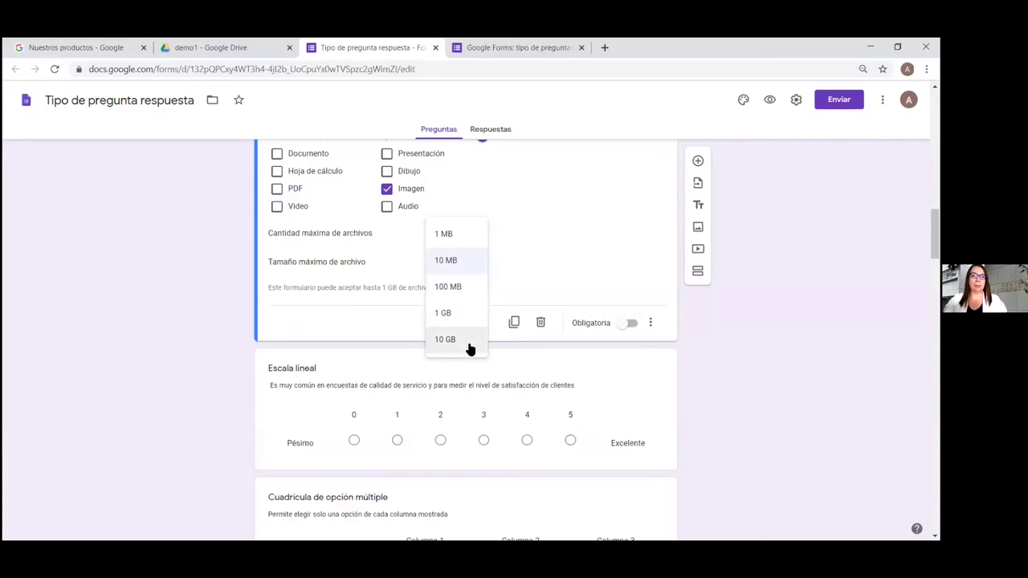
{"action": "left_click", "coordinate": [552, 242]}
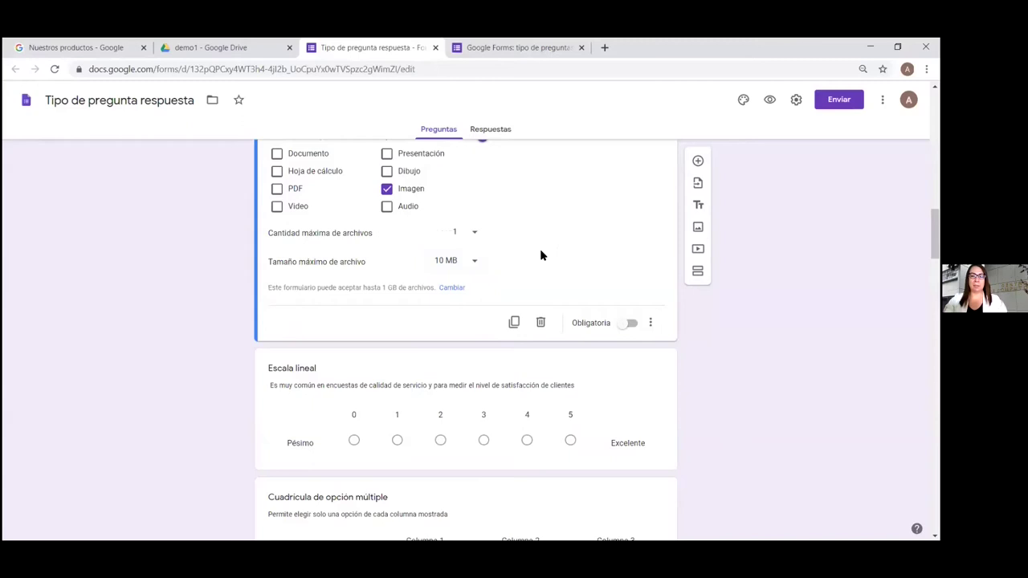
Switch to the respondent preview and scroll to the multiple-choice and checkbox grid questions
{"action": "left_click", "coordinate": [501, 49]}
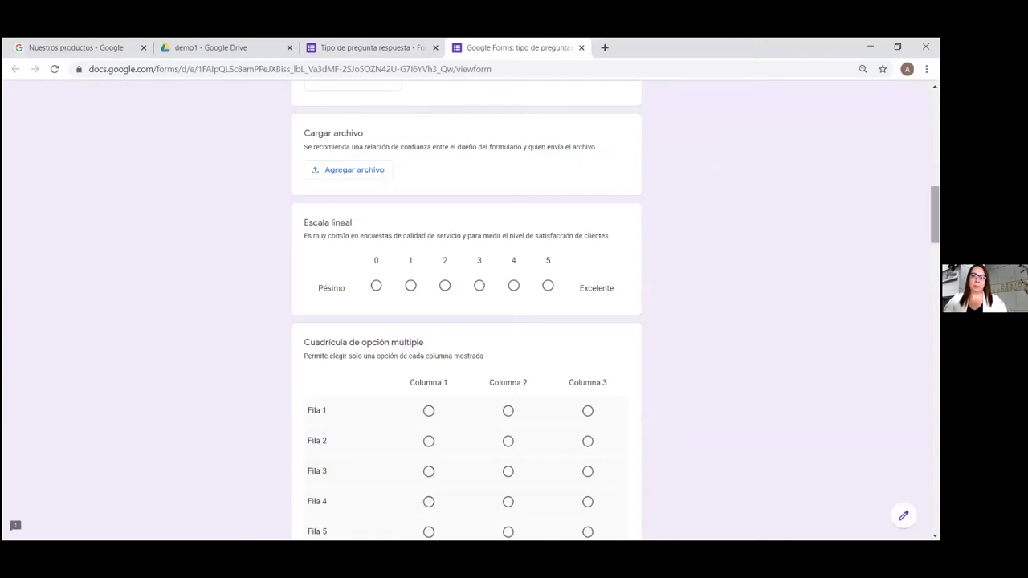
{"action": "scroll", "coordinate": [466, 321], "scroll_direction": "down", "scroll_amount": 1}
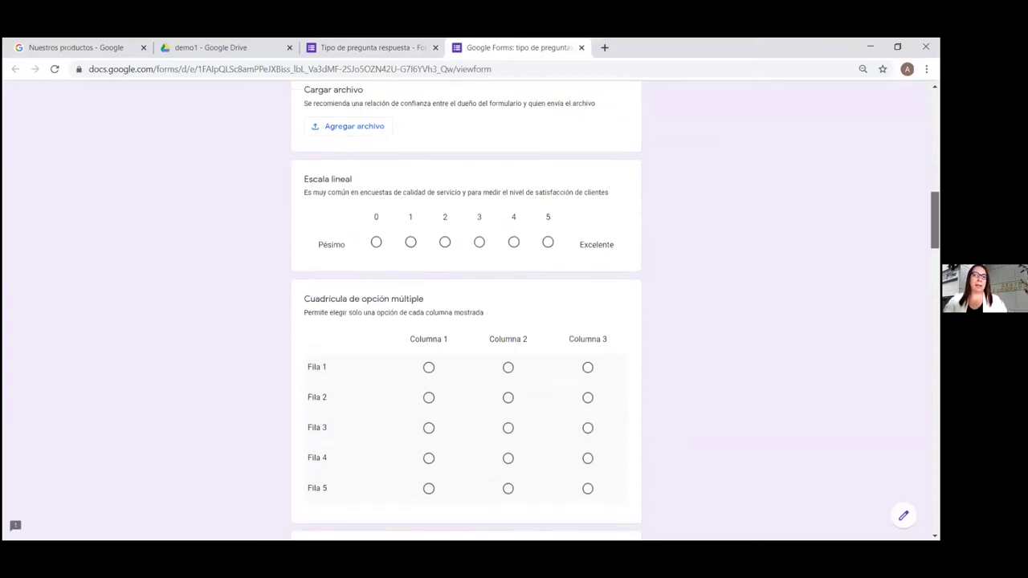
{"action": "scroll", "coordinate": [463, 175], "scroll_direction": "down", "scroll_amount": 2}
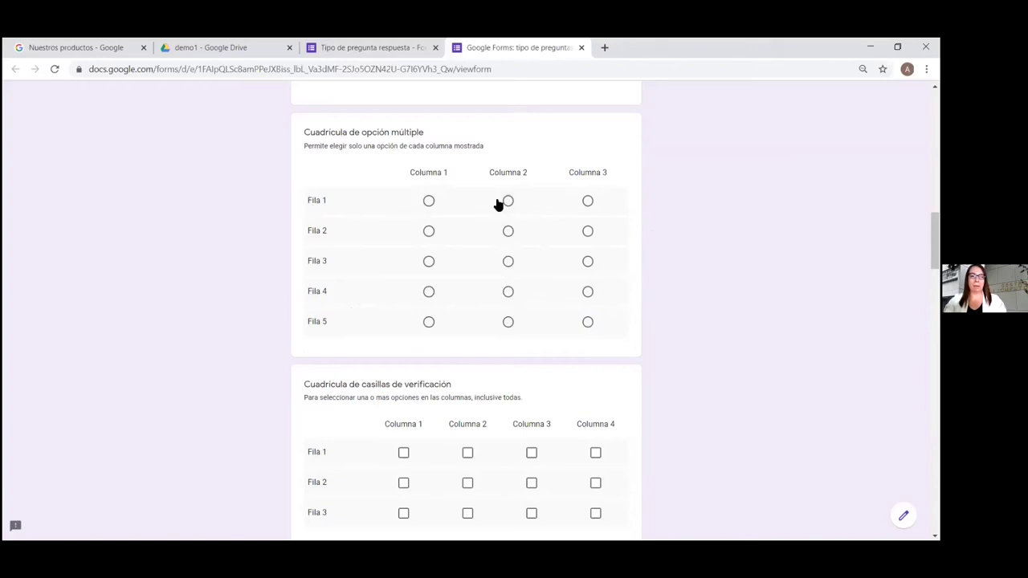
{"action": "scroll", "coordinate": [466, 321], "scroll_direction": "down", "scroll_amount": 1}
{"action": "scroll", "coordinate": [543, 204], "scroll_direction": "down", "scroll_amount": 3}
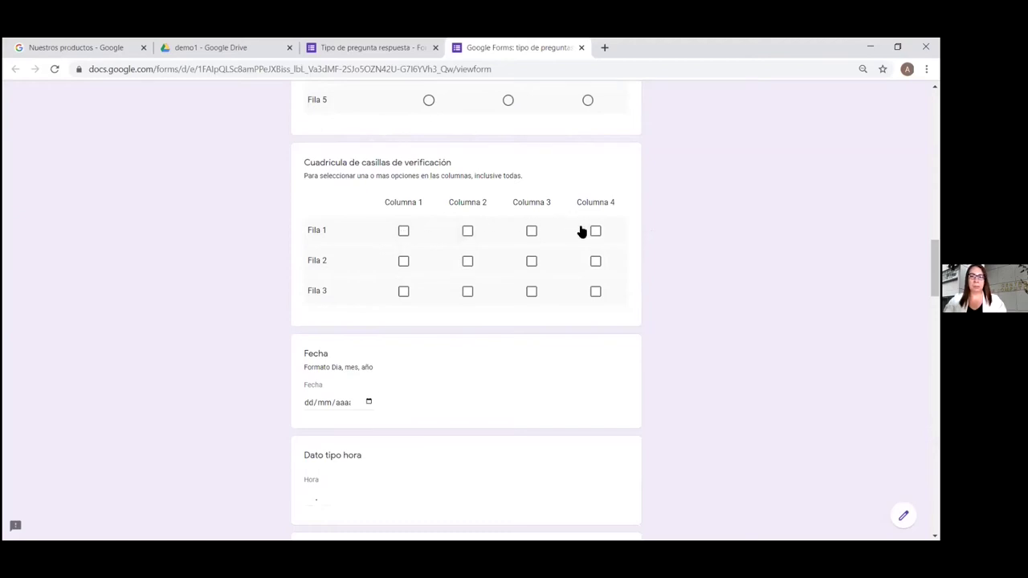
{"action": "scroll", "coordinate": [466, 311], "scroll_direction": "down", "scroll_amount": 3}
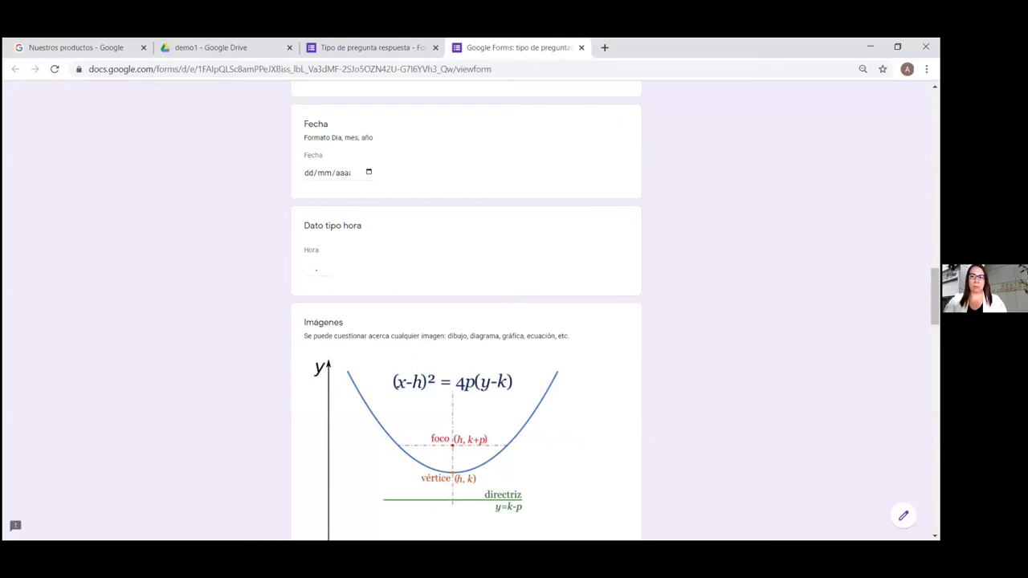
Scroll down to the COVID-19 symptom grid and browse its columns through Urticaria and back
{"action": "scroll", "coordinate": [935, 297], "scroll_direction": "down", "scroll_amount": 1}
{"action": "scroll", "coordinate": [934, 305], "scroll_direction": "down", "scroll_amount": 3}
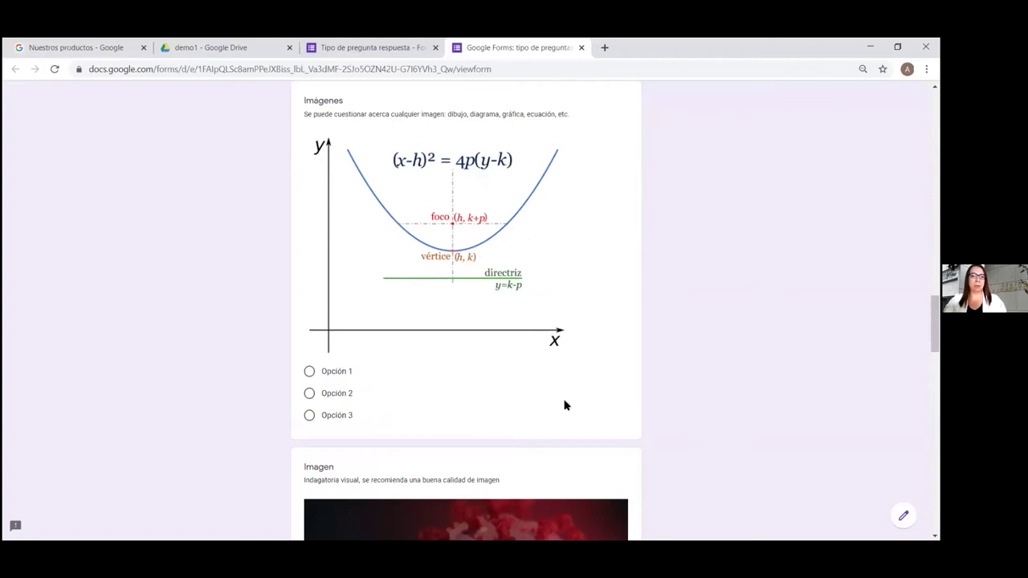
{"action": "scroll", "coordinate": [465, 322], "scroll_direction": "down", "scroll_amount": 3}
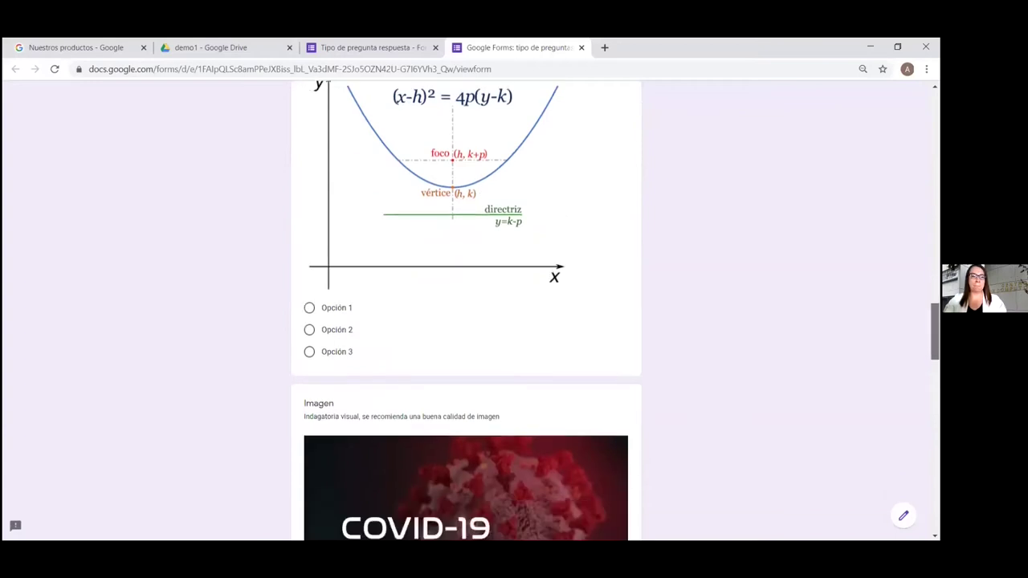
{"action": "scroll", "coordinate": [465, 321], "scroll_direction": "down", "scroll_amount": 2}
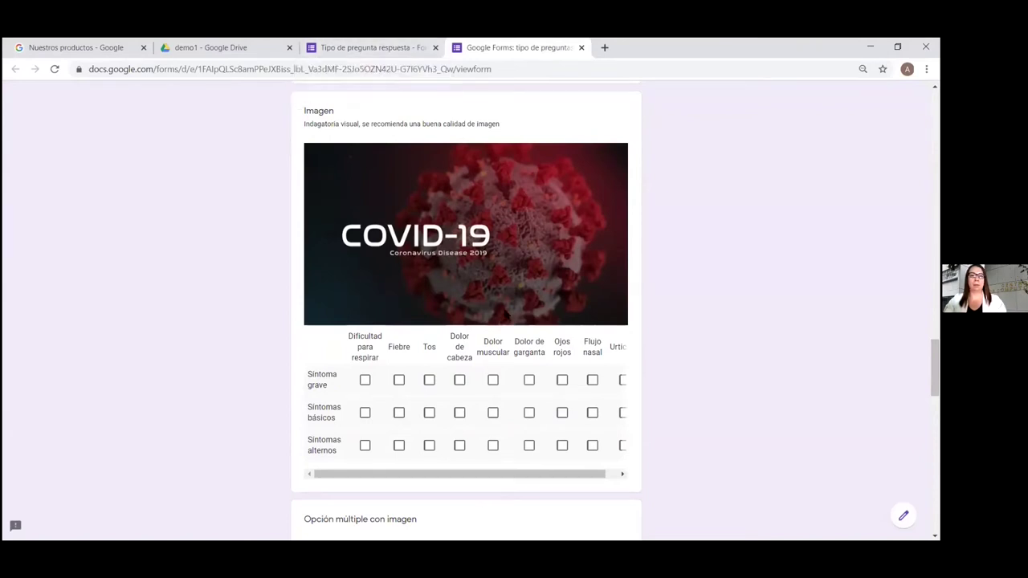
{"action": "scroll", "coordinate": [465, 305], "scroll_direction": "down", "scroll_amount": 2}
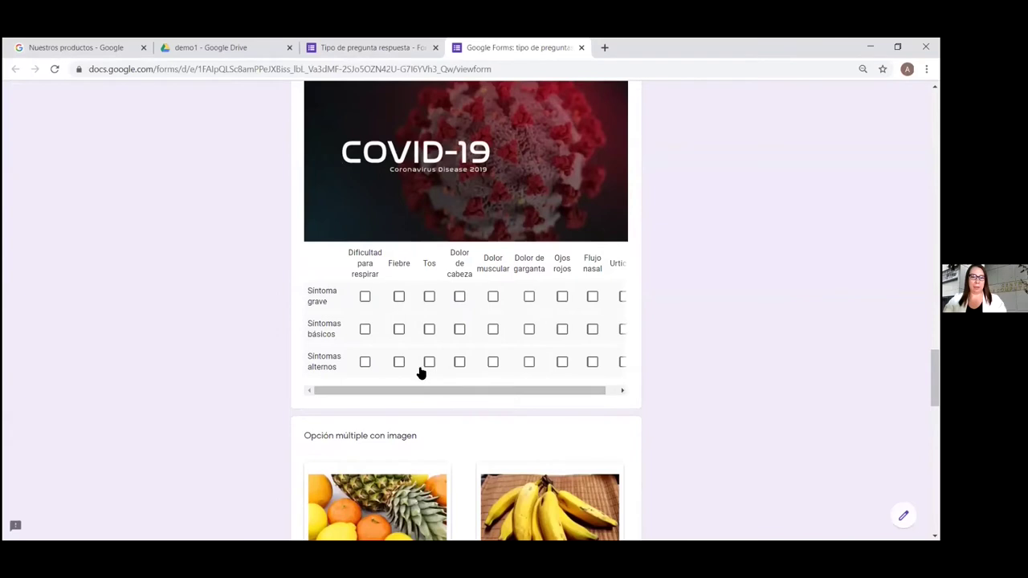
{"action": "left_click", "coordinate": [620, 392]}
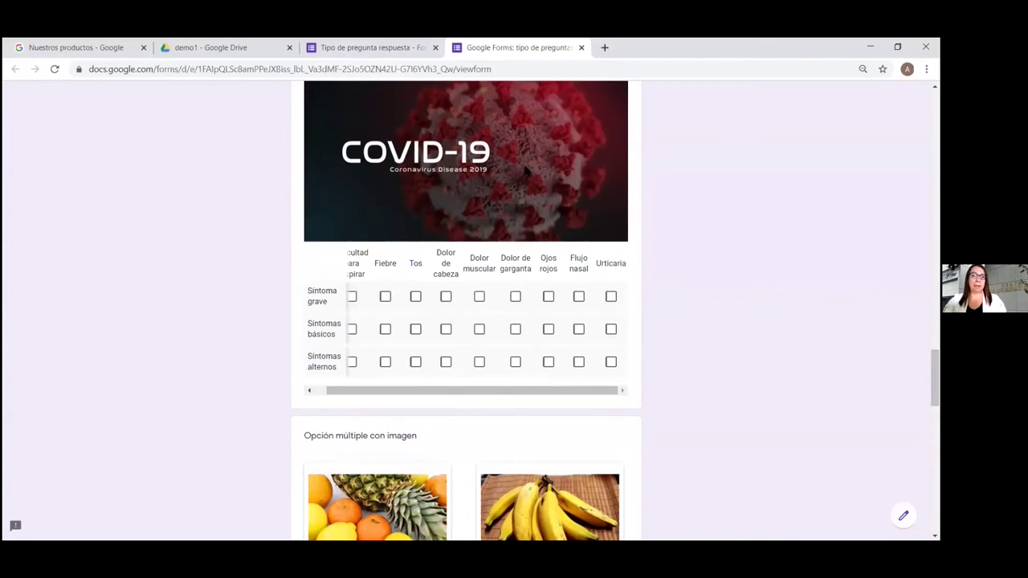
{"action": "left_click", "coordinate": [310, 391]}
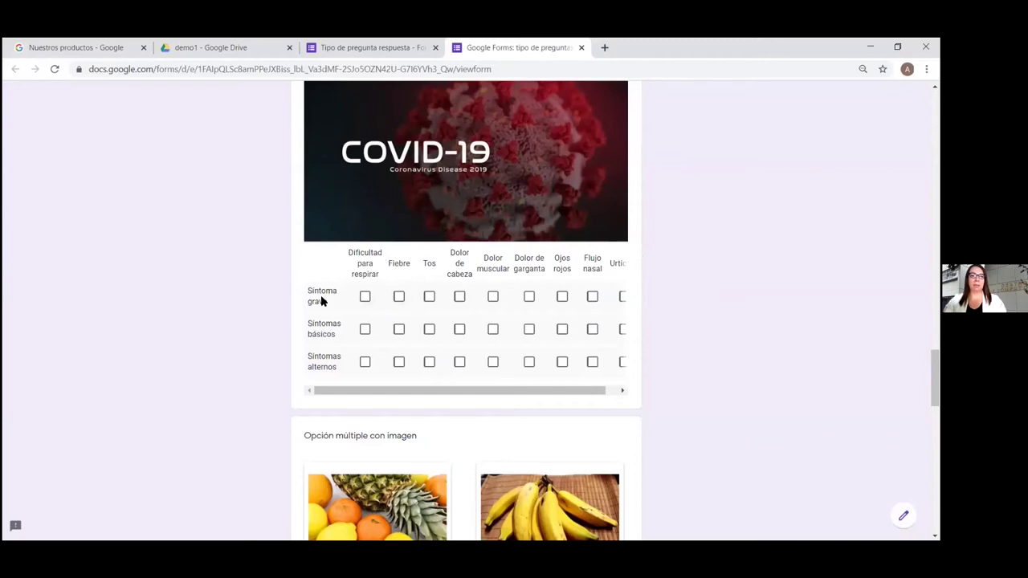
Tick Dificultad para respirar as grave, Fiebre/Tos/Dolor de cabeza as básicos, four symptoms as alternos
{"action": "left_click", "coordinate": [366, 298]}
{"action": "left_click", "coordinate": [399, 329]}
{"action": "left_click", "coordinate": [428, 329]}
{"action": "left_click", "coordinate": [459, 329]}
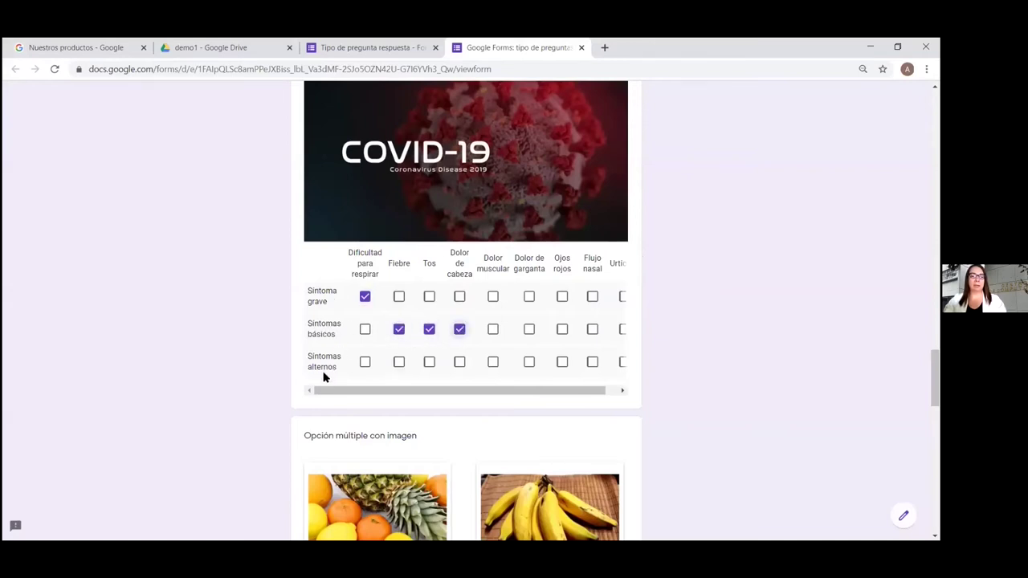
{"action": "left_click", "coordinate": [492, 362]}
{"action": "left_click", "coordinate": [528, 362]}
{"action": "left_click", "coordinate": [561, 362]}
{"action": "left_click", "coordinate": [592, 363]}
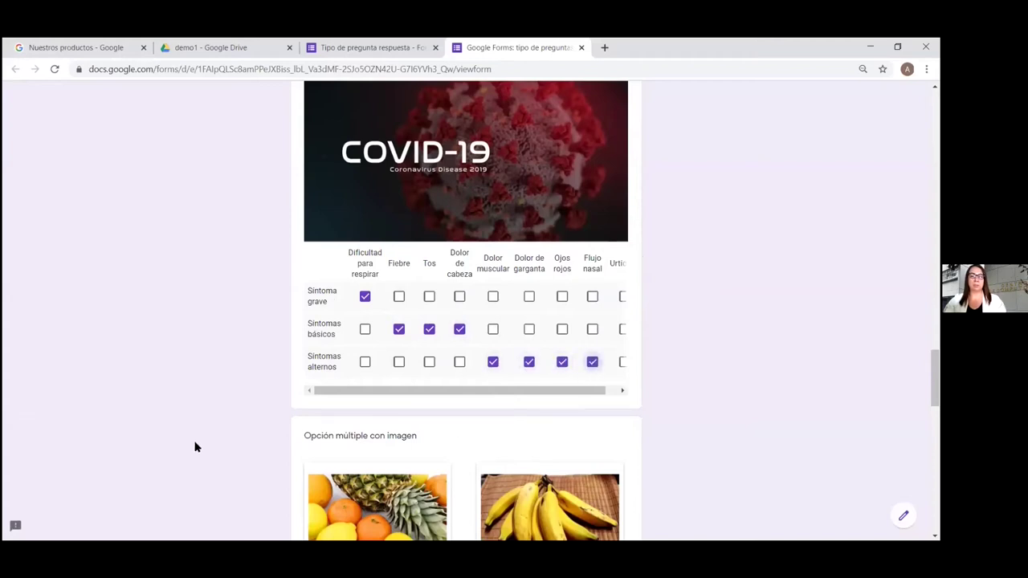
{"action": "left_click", "coordinate": [622, 390]}
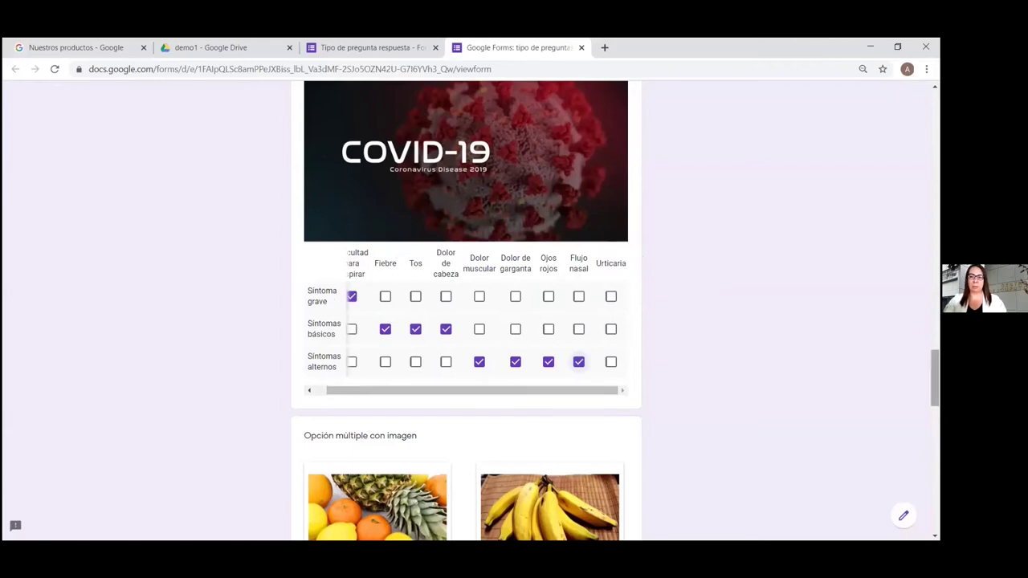
{"action": "scroll", "coordinate": [935, 377], "scroll_direction": "down", "scroll_amount": 3}
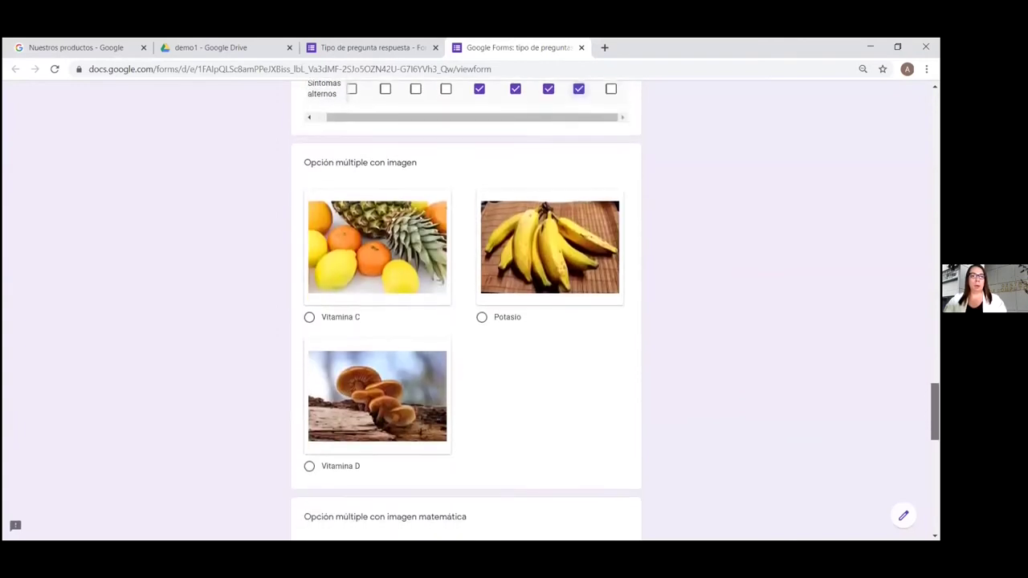
Scroll past the image questions to 'Video corto' and open its youtu.be link
{"action": "scroll", "coordinate": [675, 286], "scroll_direction": "down", "scroll_amount": 1}
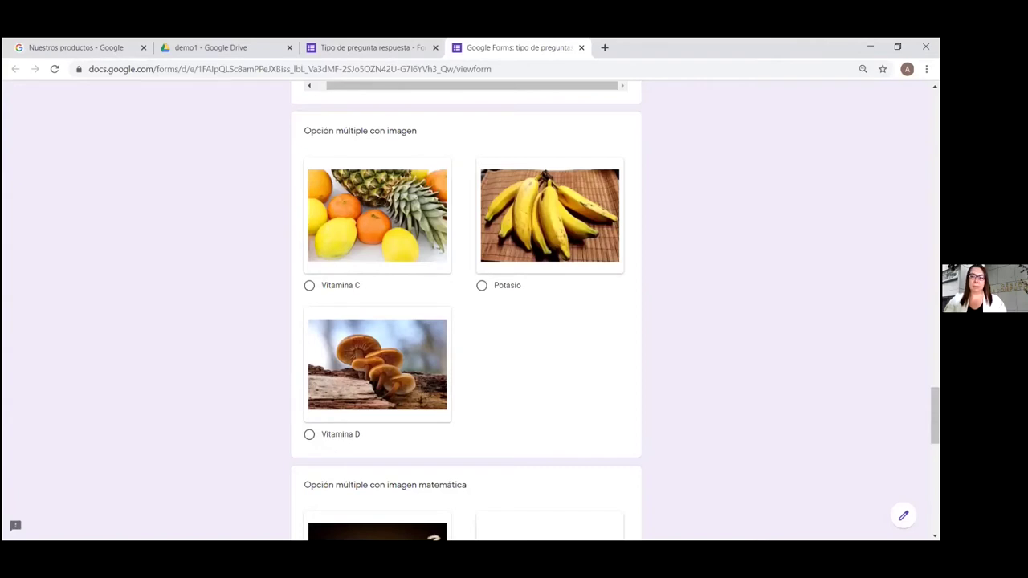
{"action": "scroll", "coordinate": [466, 310], "scroll_direction": "down", "scroll_amount": 4}
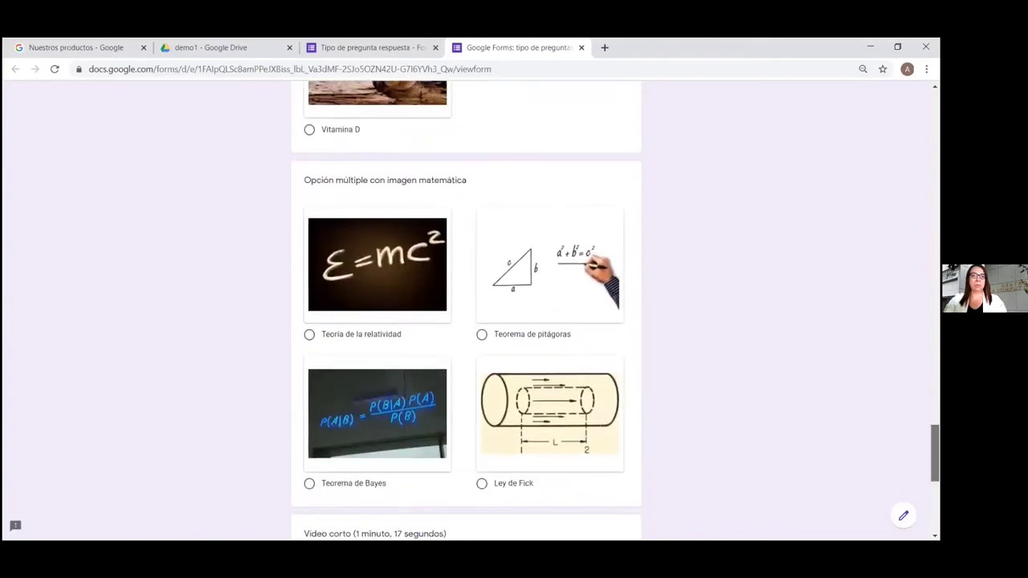
{"action": "scroll", "coordinate": [466, 310], "scroll_direction": "down", "scroll_amount": 1}
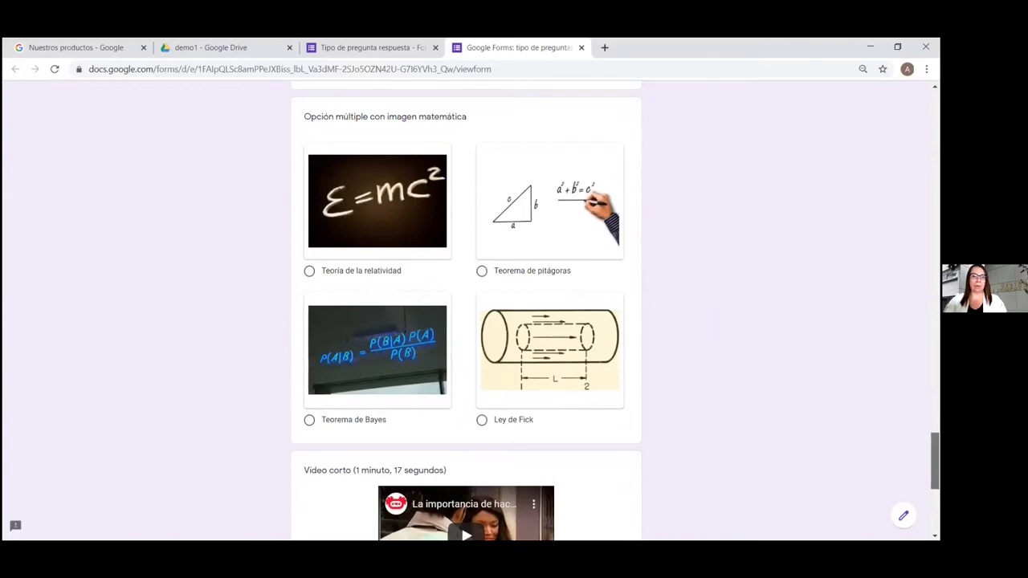
{"action": "scroll", "coordinate": [733, 354], "scroll_direction": "down", "scroll_amount": 4}
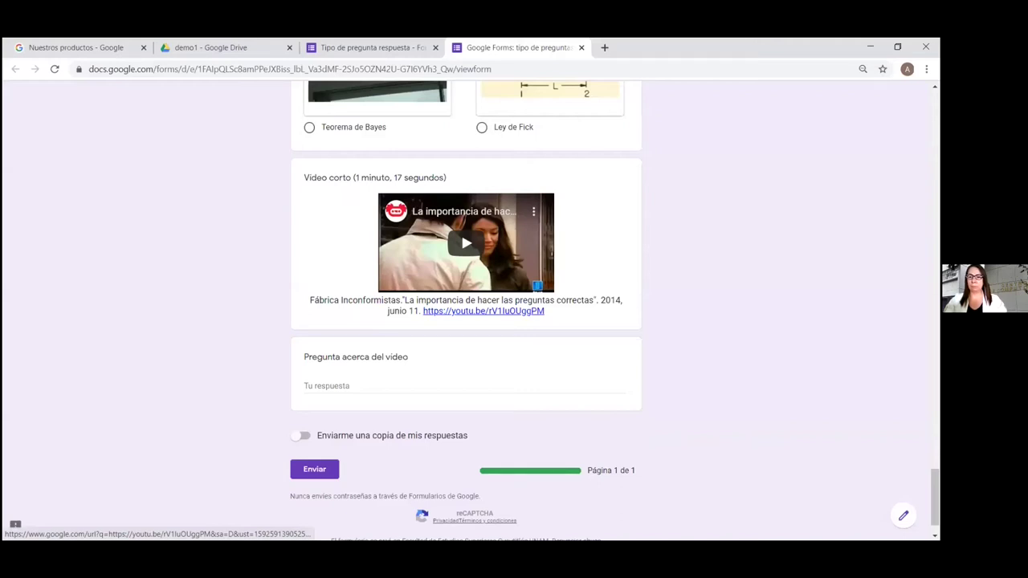
{"action": "left_click", "coordinate": [502, 313]}
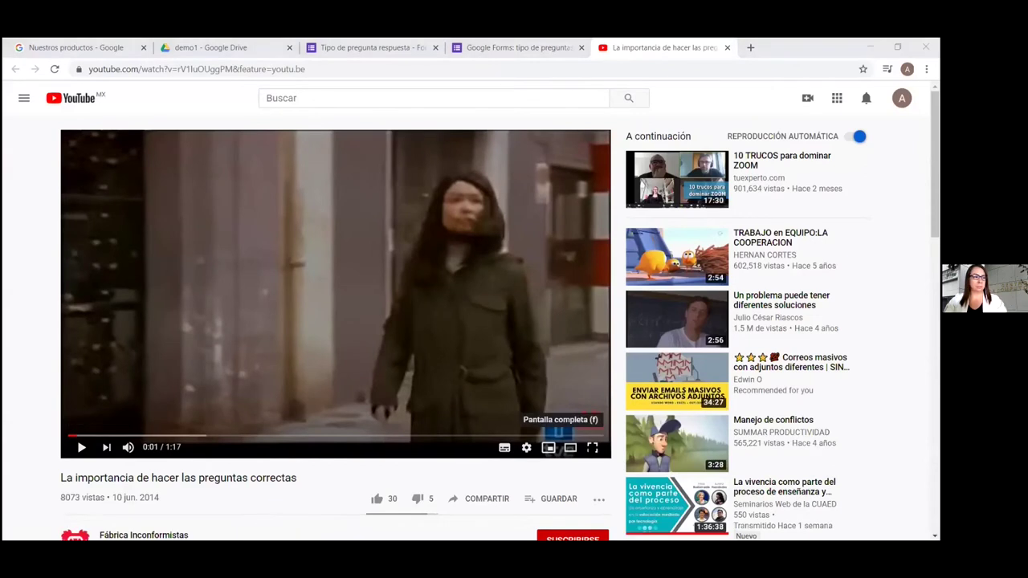
Play 'La importancia de hacer las preguntas correctas' full screen, pause at 1:01, then exit full screen
{"action": "double_click", "coordinate": [372, 320]}
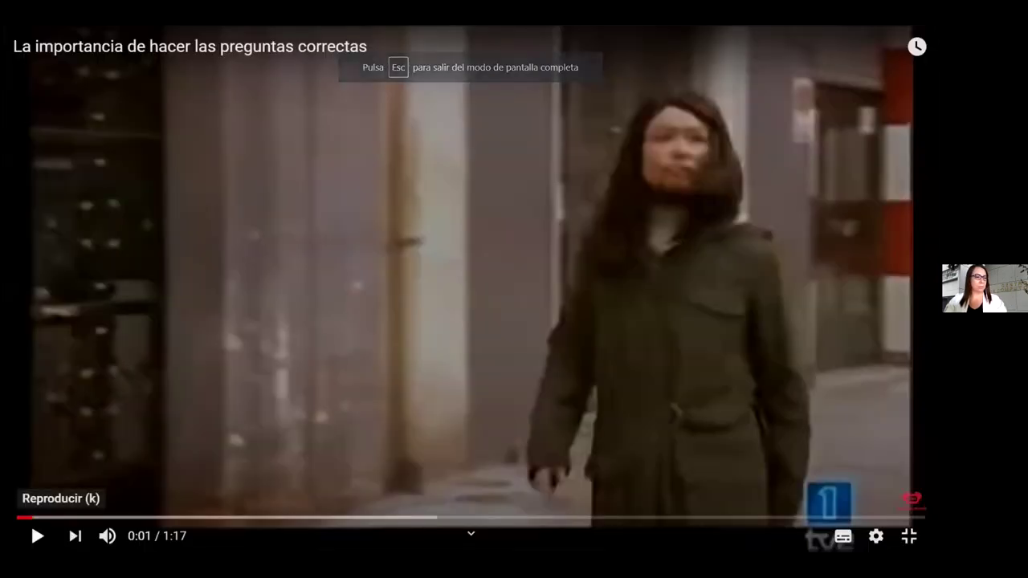
{"action": "left_click", "coordinate": [37, 535]}
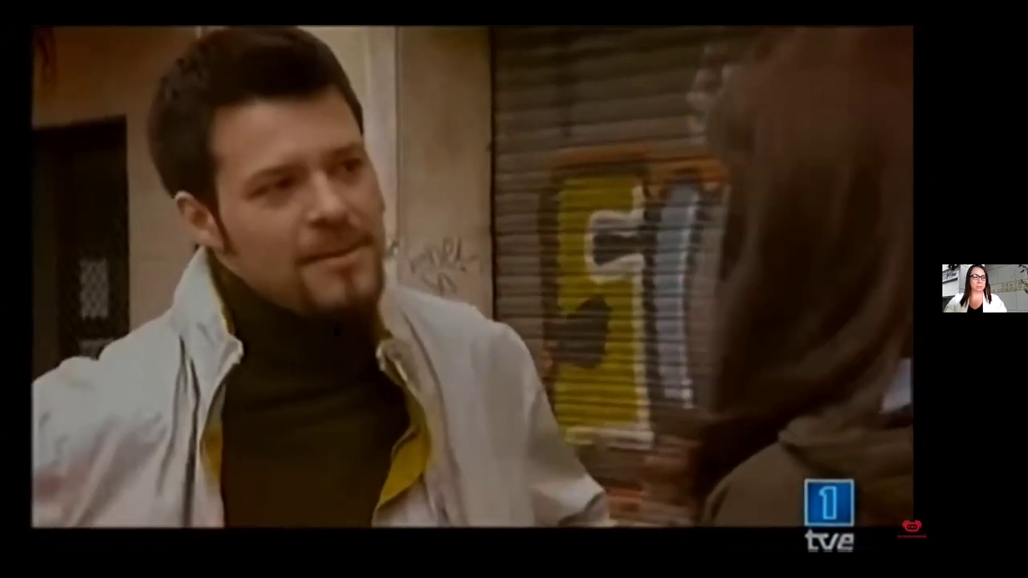
{"action": "mouse_move", "coordinate": [343, 336]}
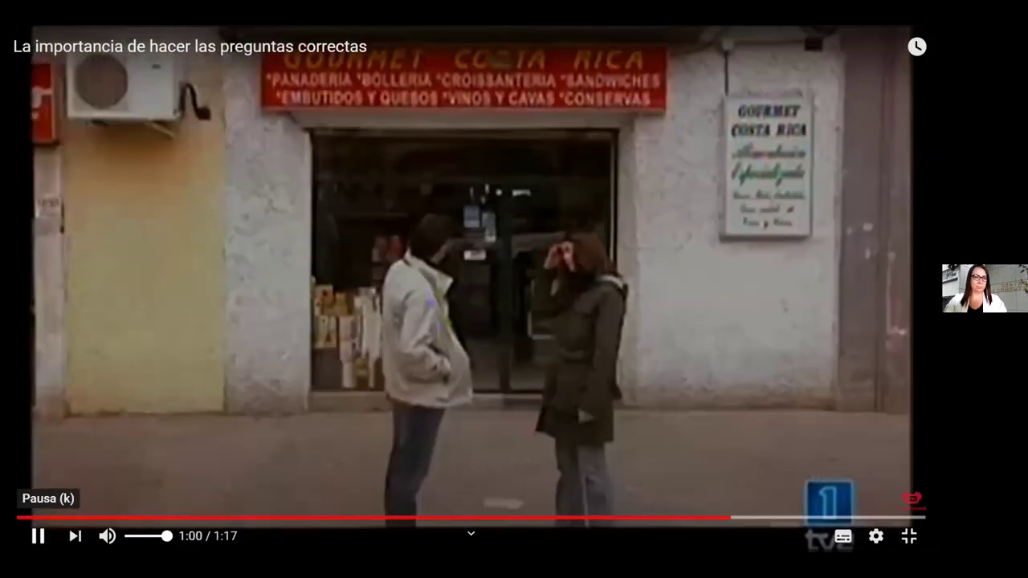
{"action": "left_click", "coordinate": [687, 370]}
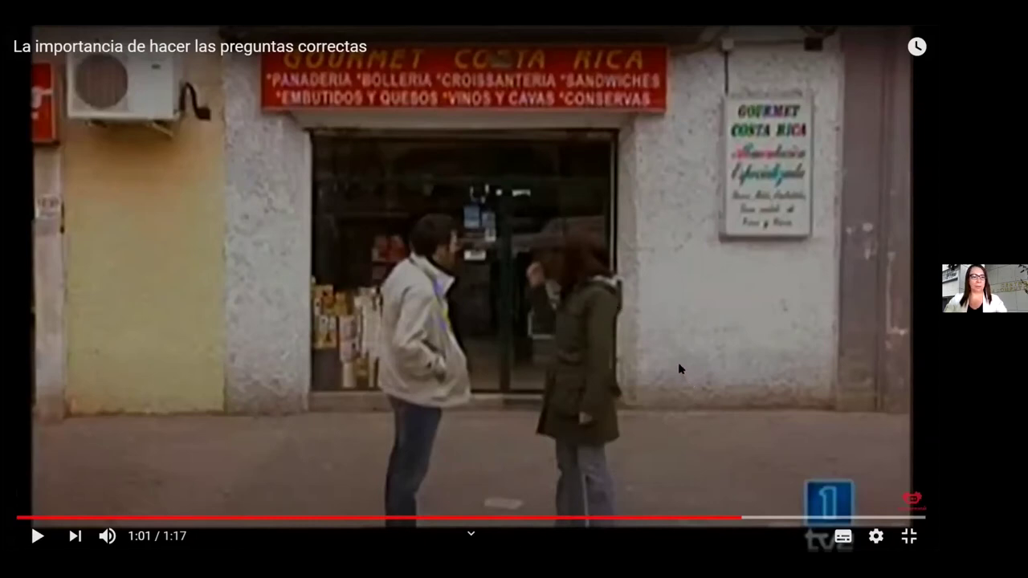
{"action": "left_click", "coordinate": [908, 535]}
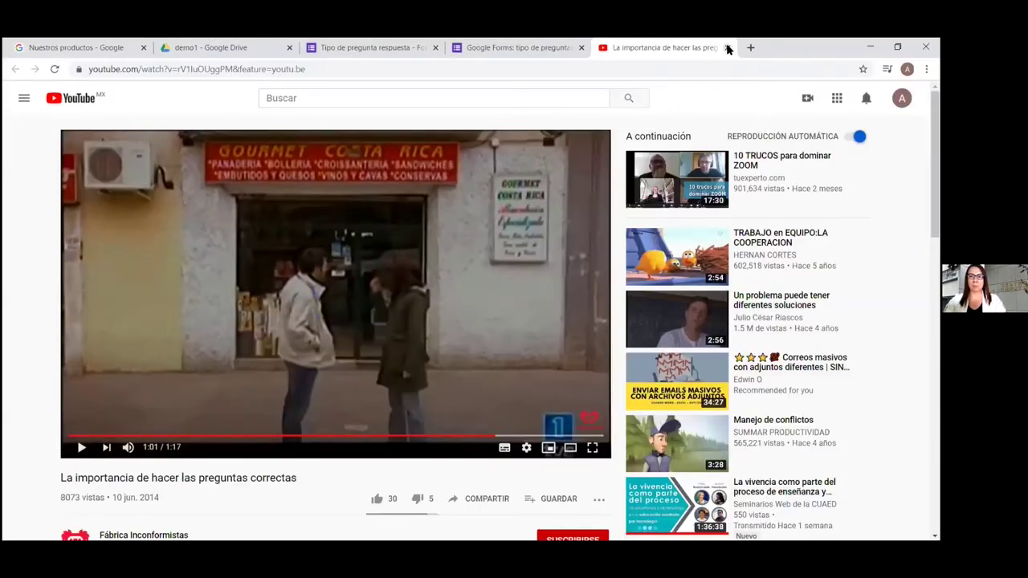
Close the YouTube tab to return to the sample form's video question preview
{"action": "left_click", "coordinate": [727, 48]}
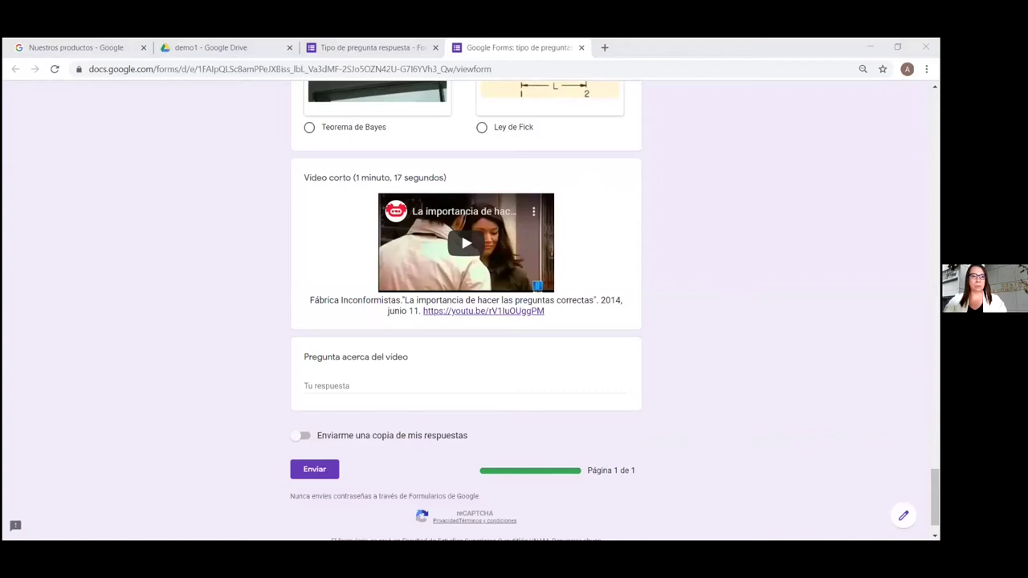
{"action": "key", "text": "alt+Tab"}
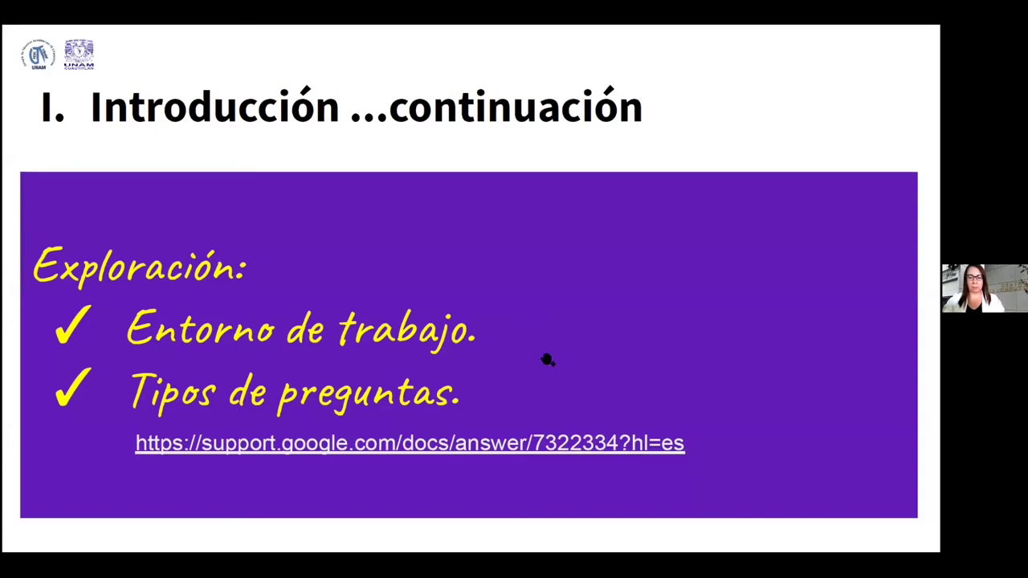
Advance the slideshow to the Creación de formularios slide, then return to the browser
{"action": "key", "text": "Right"}
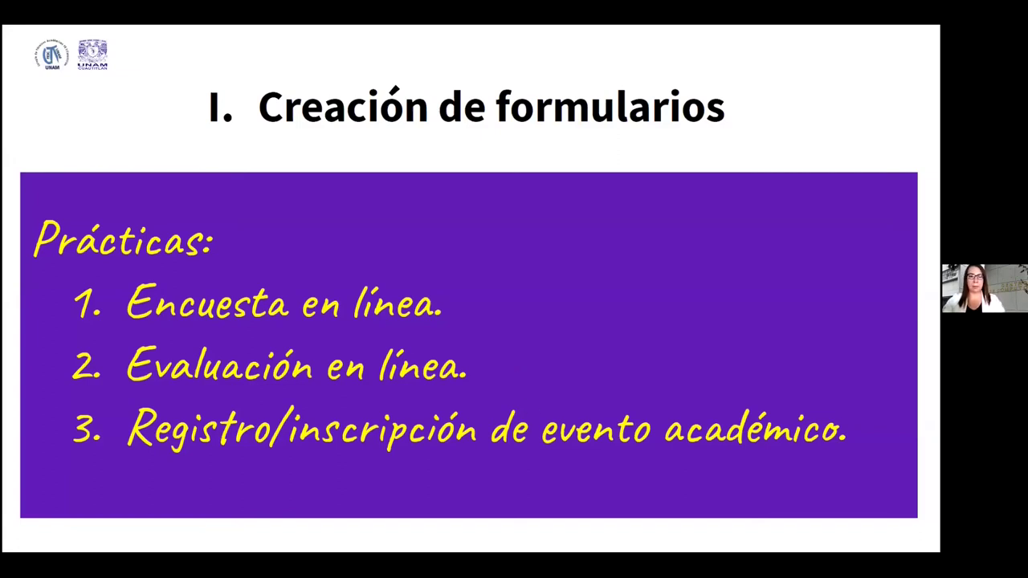
{"action": "key", "text": "alt+Tab"}
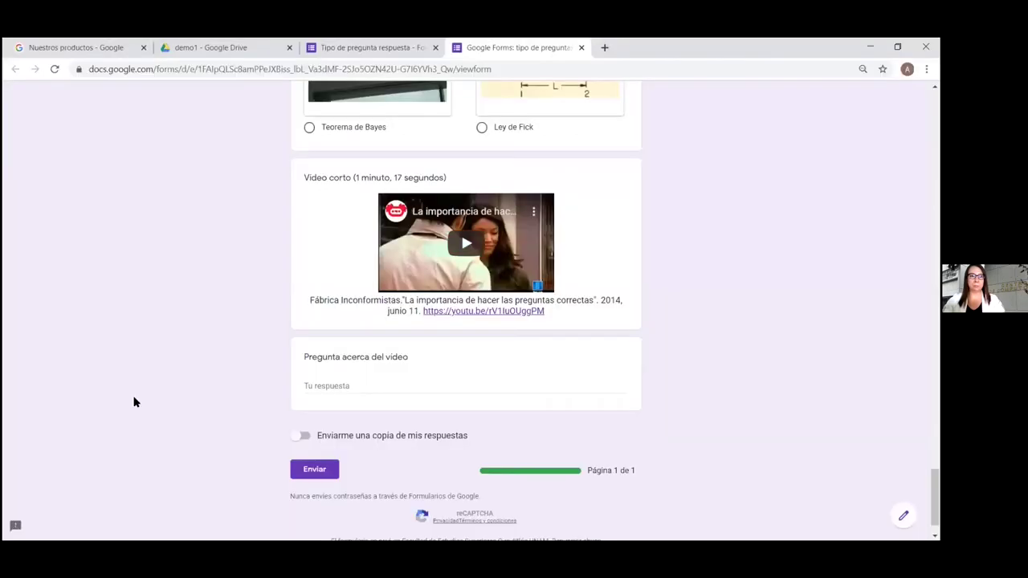
Close the sample form preview, confirming Salir, and close the Tipo de pregunta respuesta editor
{"action": "left_click", "coordinate": [581, 48]}
{"action": "left_click", "coordinate": [522, 139]}
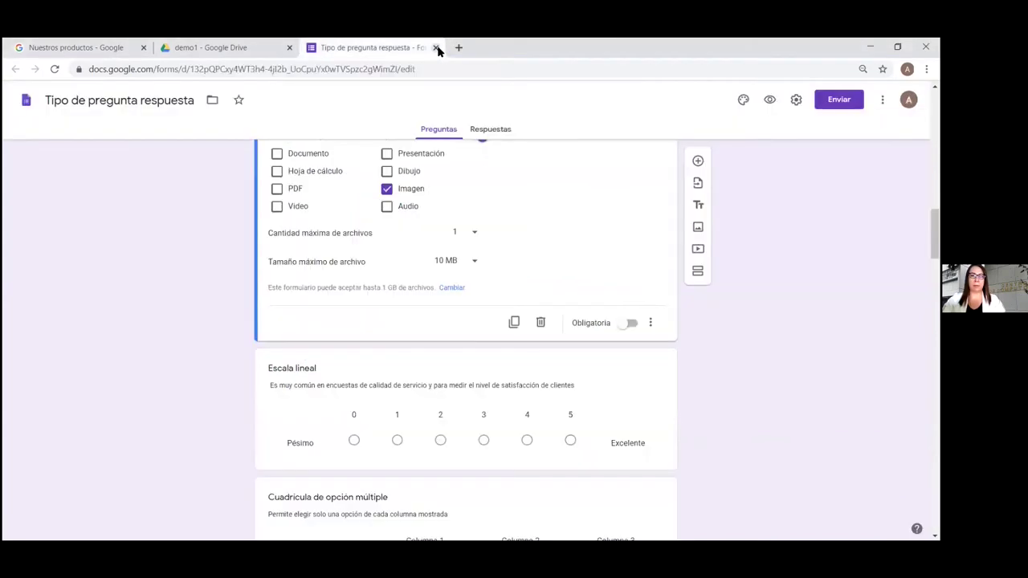
{"action": "left_click", "coordinate": [435, 47]}
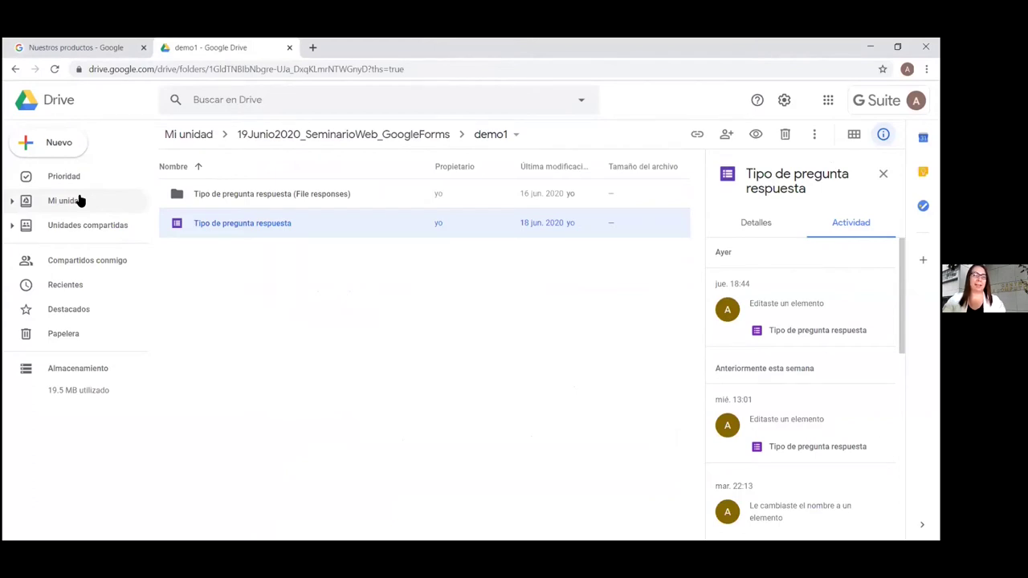
Open the 19Junio2020_SeminarioWeb_GoogleForms folder from Mi unidad
{"action": "left_click", "coordinate": [74, 202]}
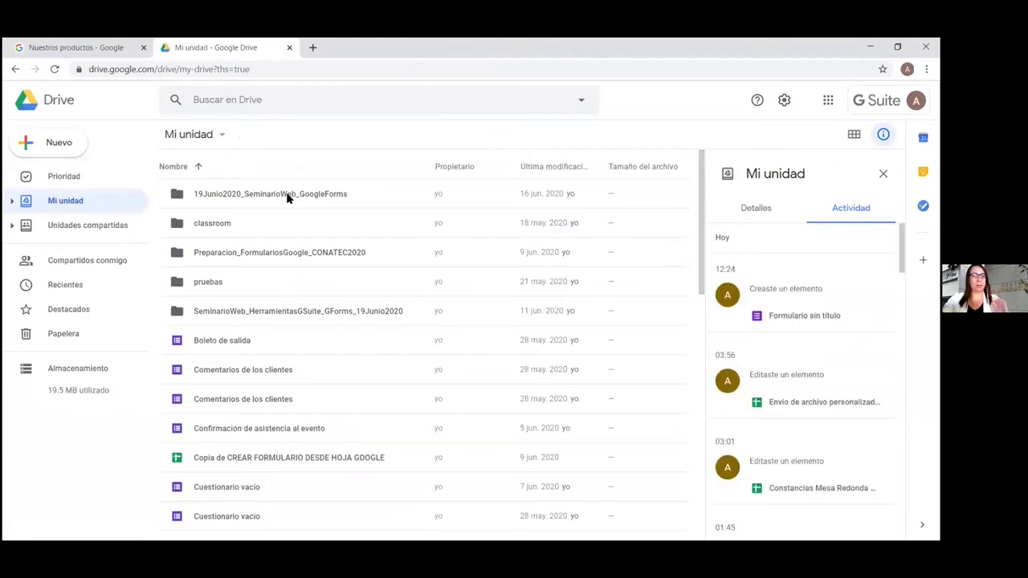
{"action": "double_click", "coordinate": [287, 195]}
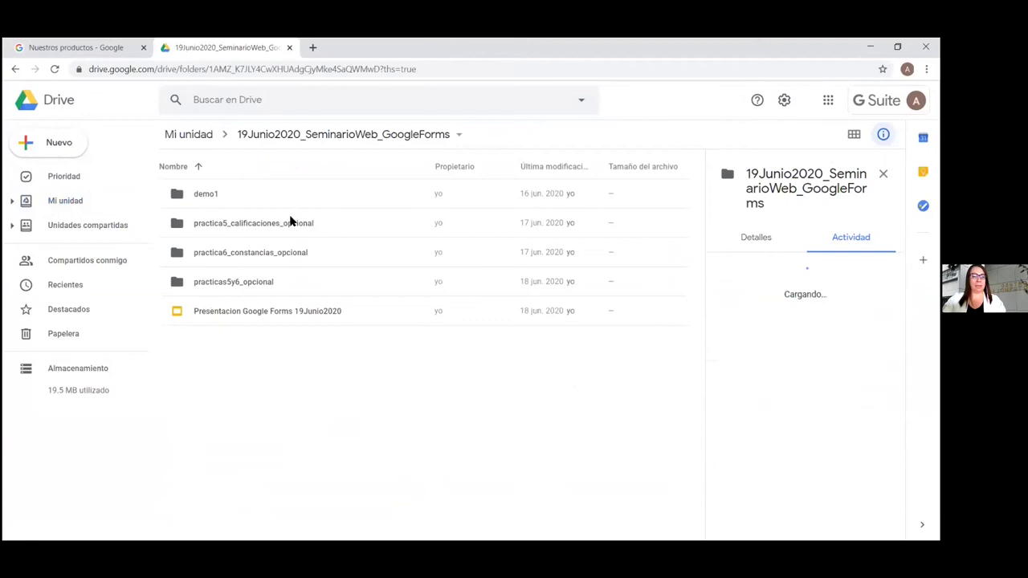
{"action": "right_click", "coordinate": [285, 376]}
Create a new folder named practica1_evaluacion in the seminar folder and open it
{"action": "left_click", "coordinate": [383, 223]}
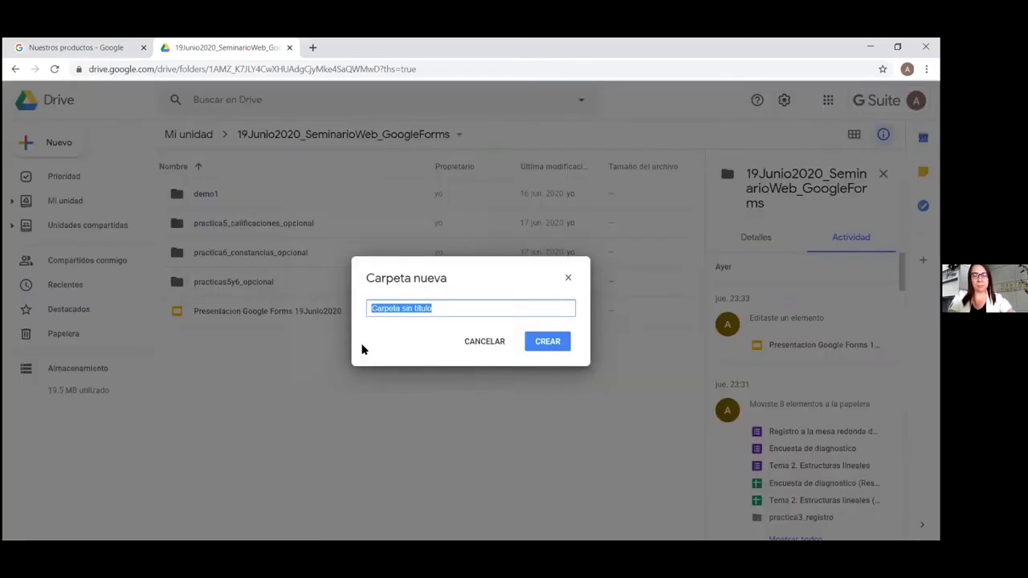
{"action": "type", "text": "practic"}
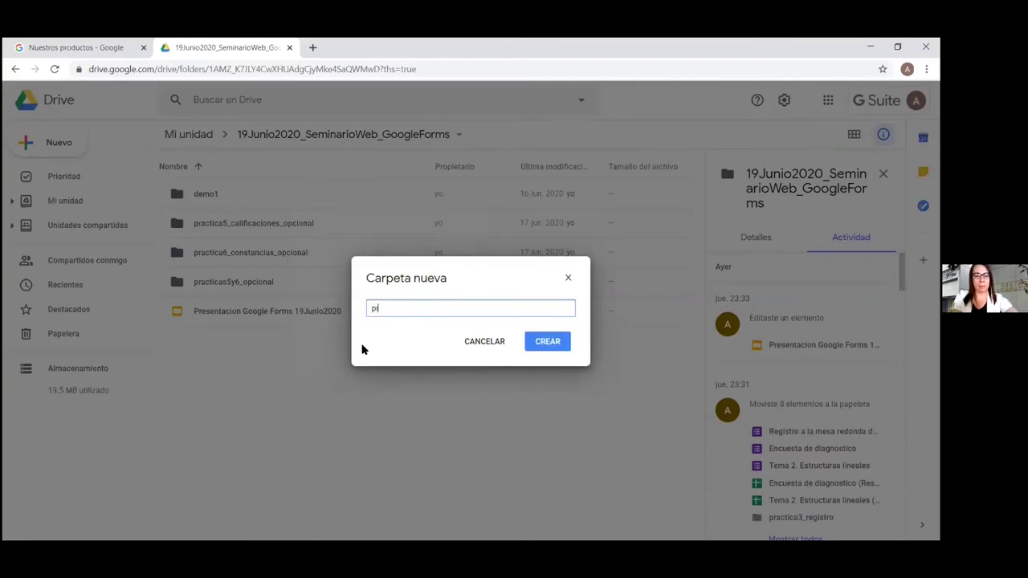
{"action": "type", "text": "a1_evaluacion"}
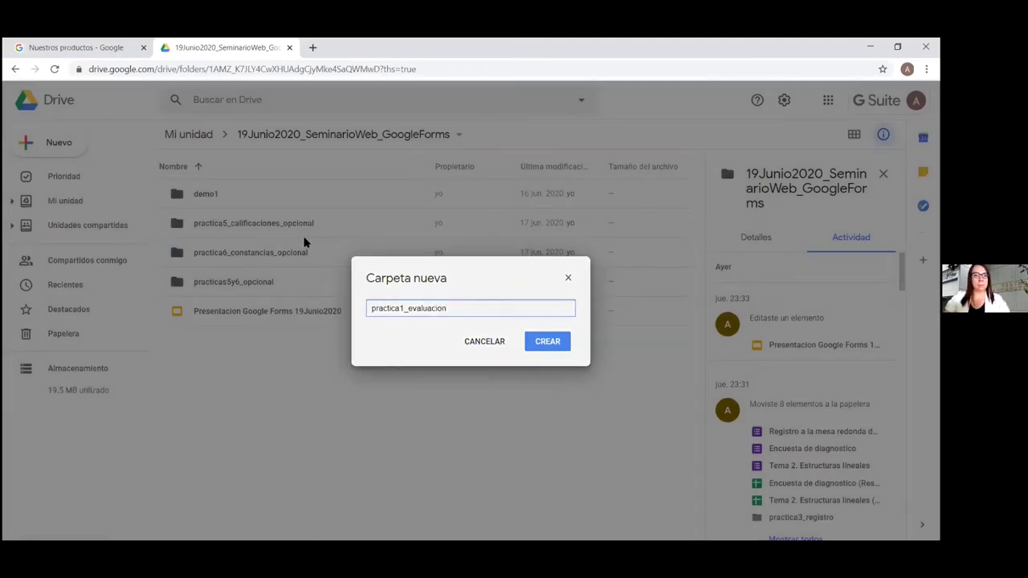
{"action": "key", "text": "Return"}
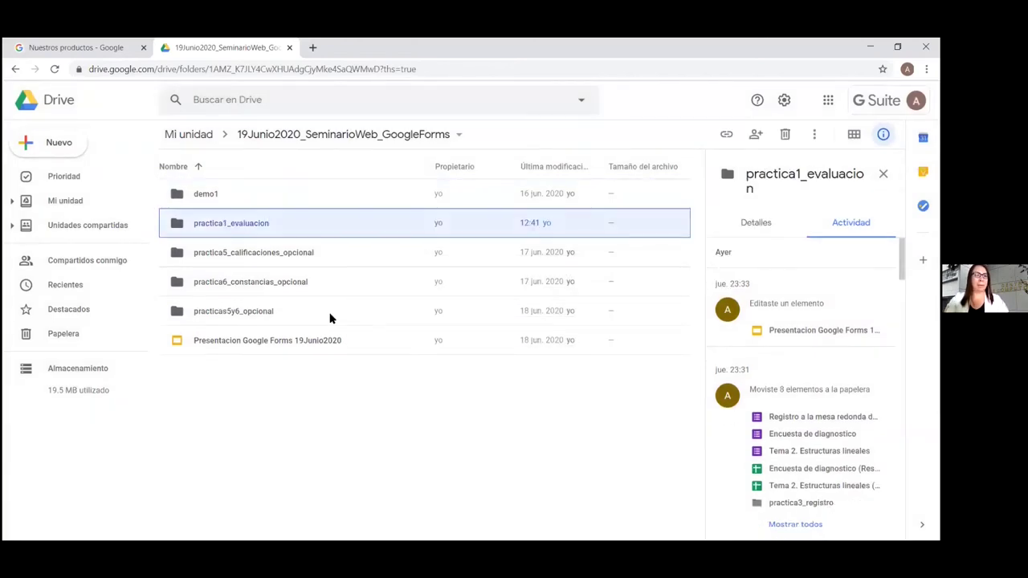
{"action": "key", "text": "Return"}
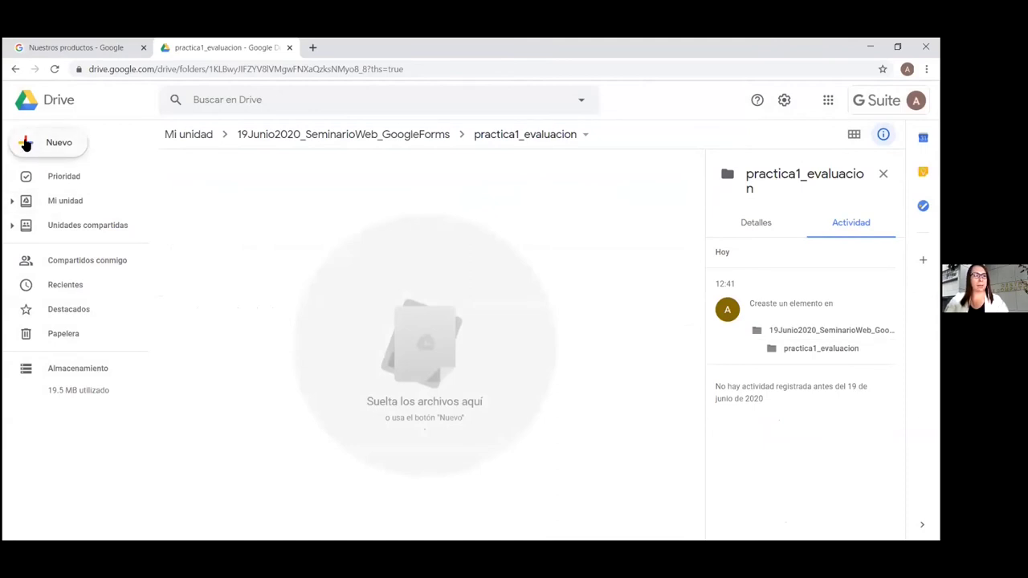
Create a blank Google Form via Nuevo > Más > Formularios de Google, then maximize the window
{"action": "left_click", "coordinate": [25, 142]}
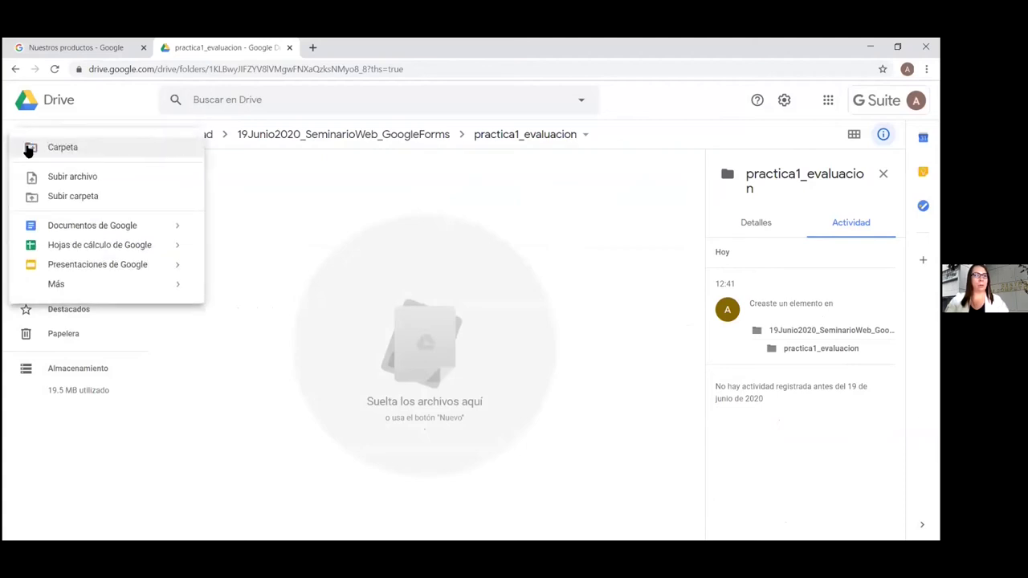
{"action": "mouse_move", "coordinate": [55, 284]}
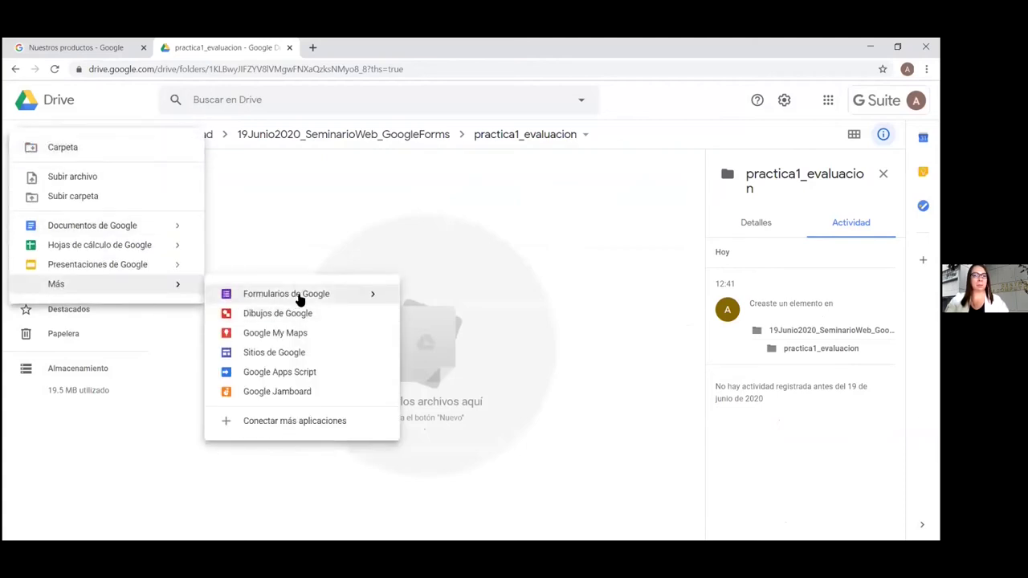
{"action": "mouse_move", "coordinate": [384, 297]}
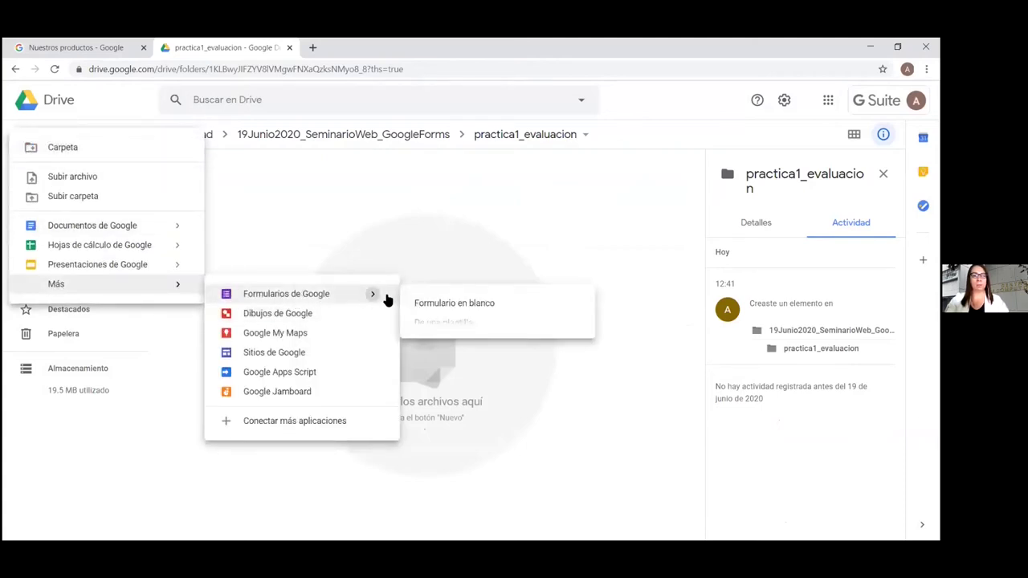
{"action": "left_click", "coordinate": [448, 308]}
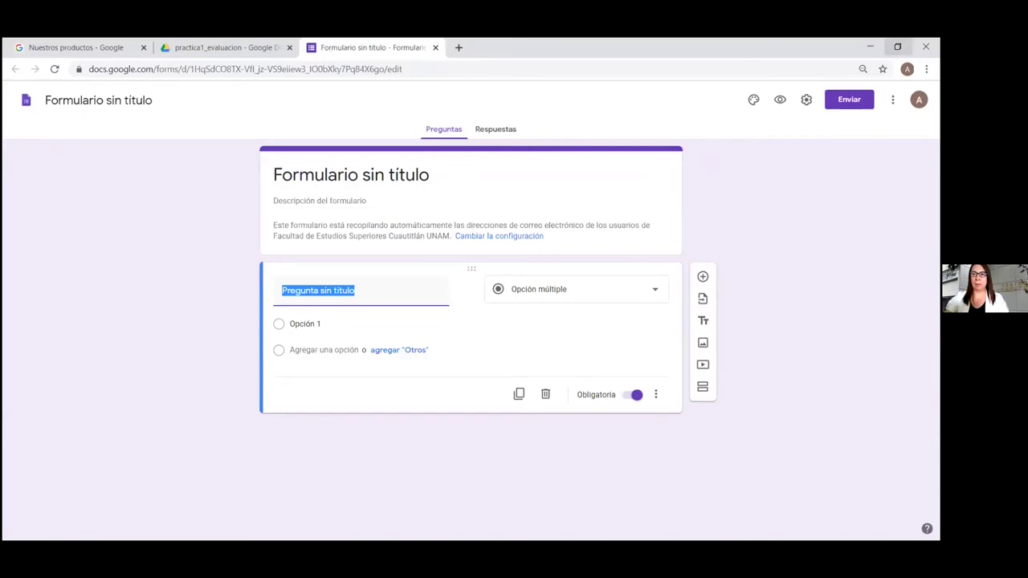
{"action": "left_click", "coordinate": [897, 47]}
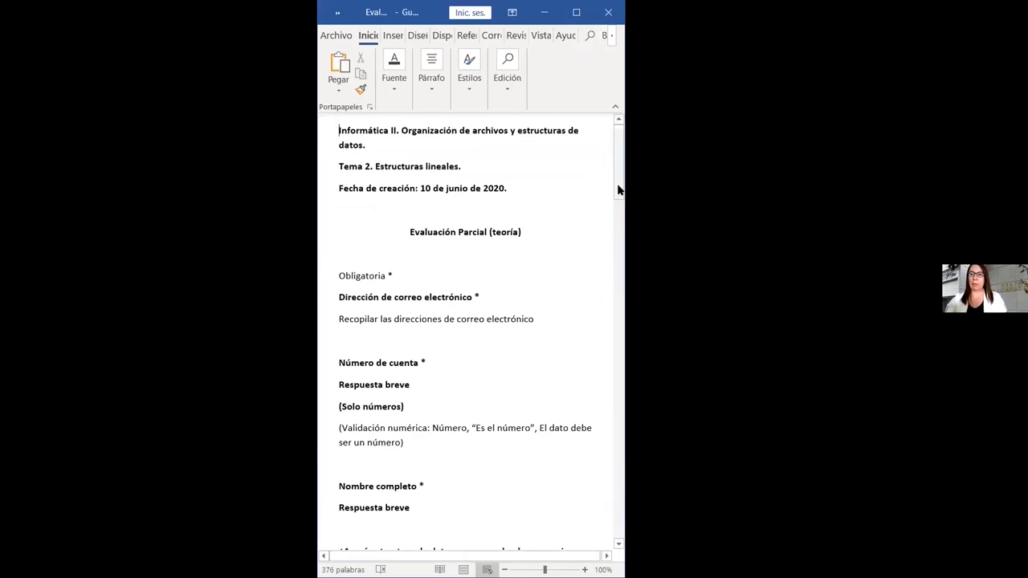
Scroll through the Push/Pop, FIFO and Lista Ligada Simple draft questions, then return to the top
{"action": "left_click_drag", "start_coordinate": [618, 187], "coordinate": [618, 512]}
{"action": "key", "text": "ctrl+Home"}
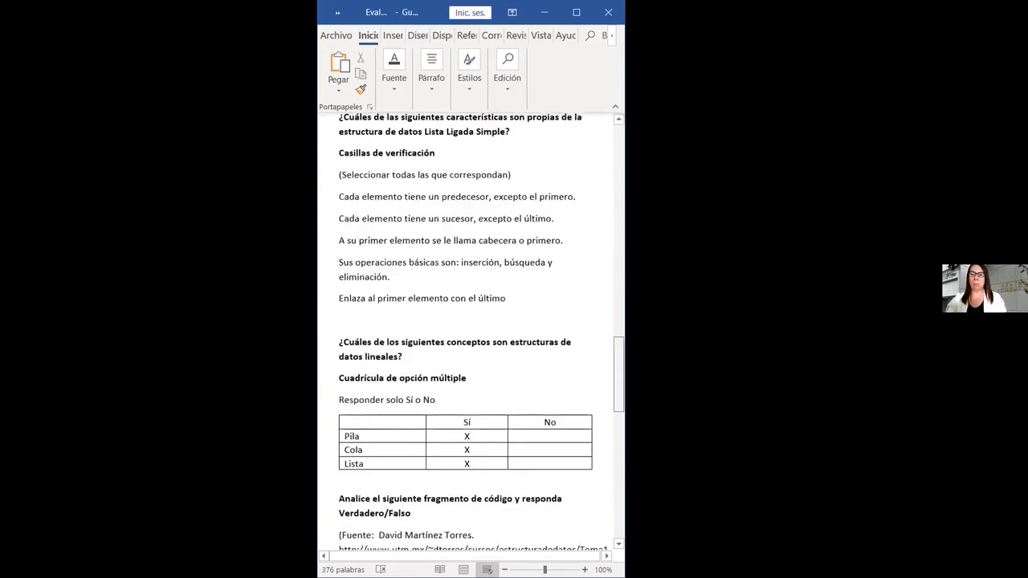
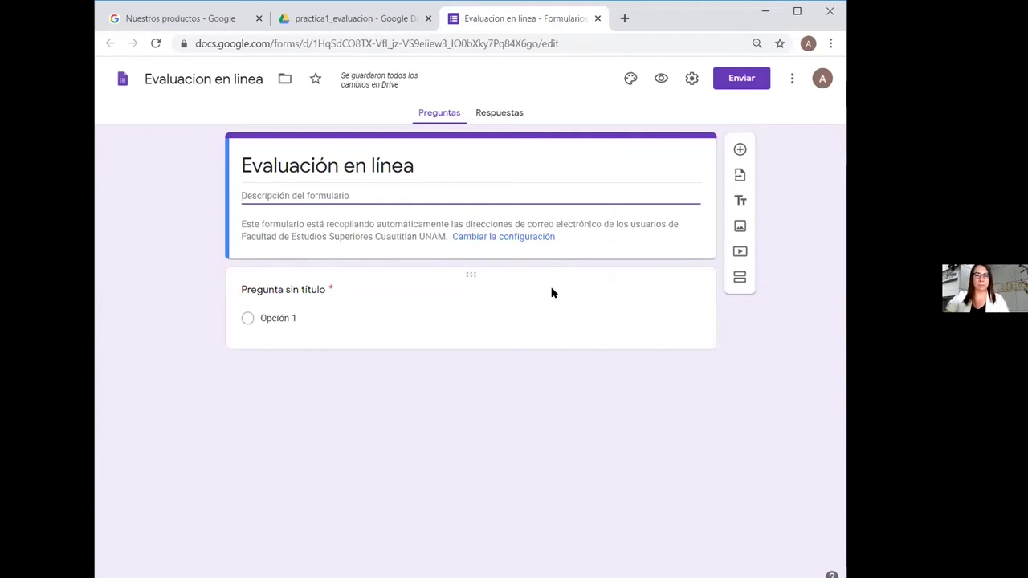
Paste 'Evaluación Parcial (teoría)' into the form description
{"action": "left_click", "coordinate": [169, 79]}
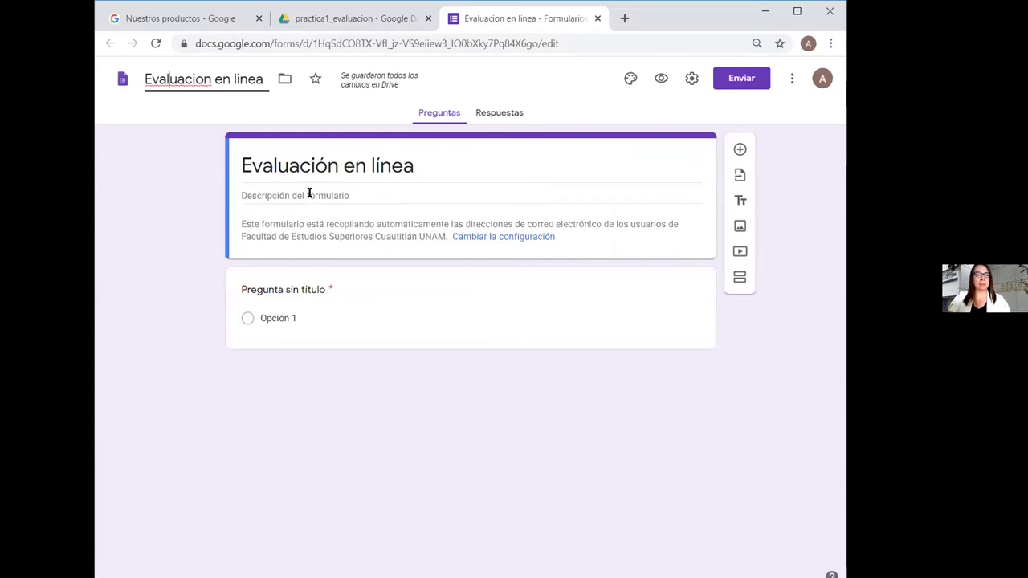
{"action": "left_click", "coordinate": [310, 196]}
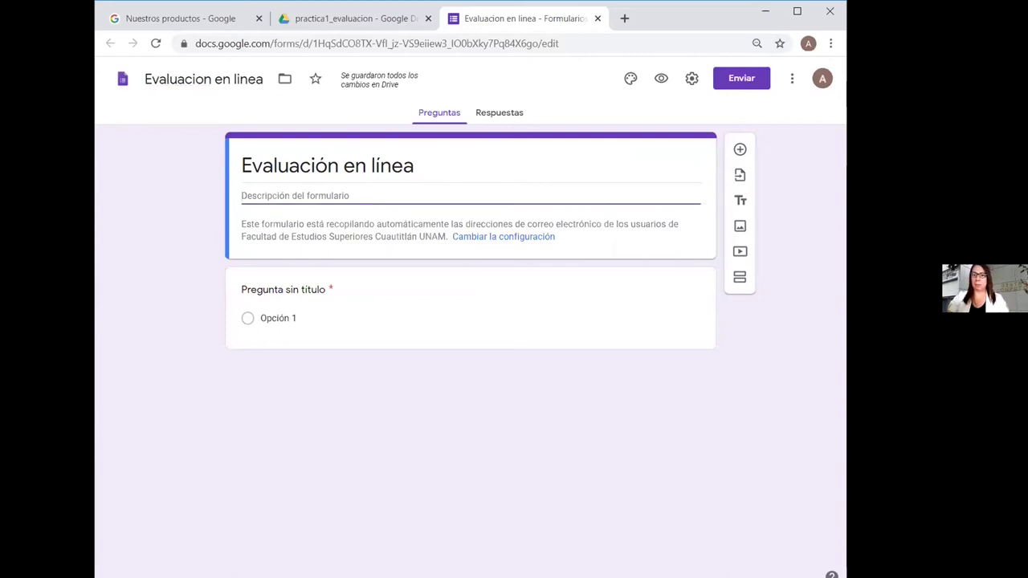
{"action": "key", "text": "alt+Tab"}
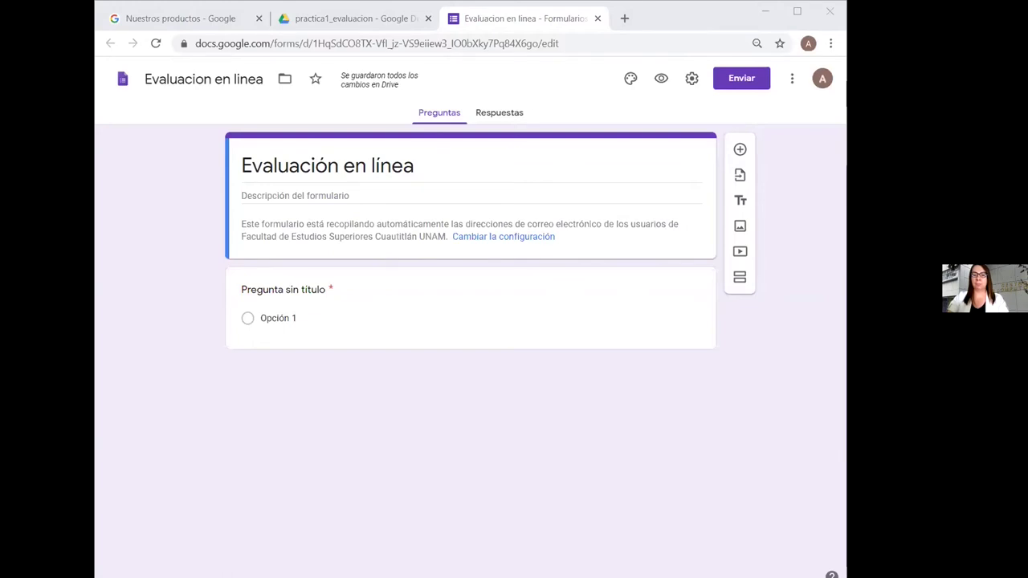
{"action": "left_click", "coordinate": [291, 193]}
{"action": "type", "text": "Evaluación Parcial (teoría)"}
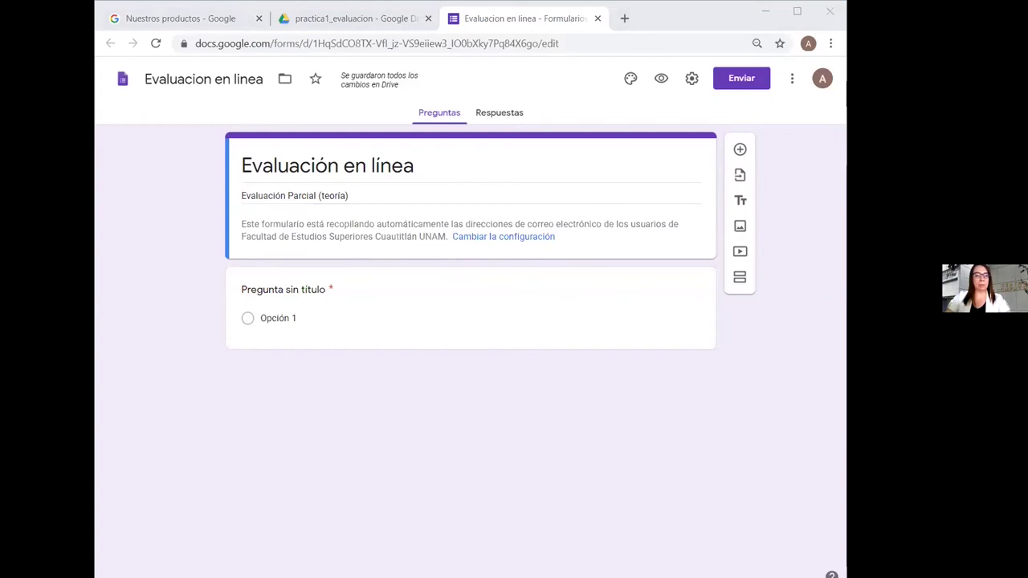
Prepend 'Tema 2. Estructuras lineales.' to the start of the description
{"action": "left_click", "coordinate": [362, 193]}
{"action": "left_click", "coordinate": [242, 195]}
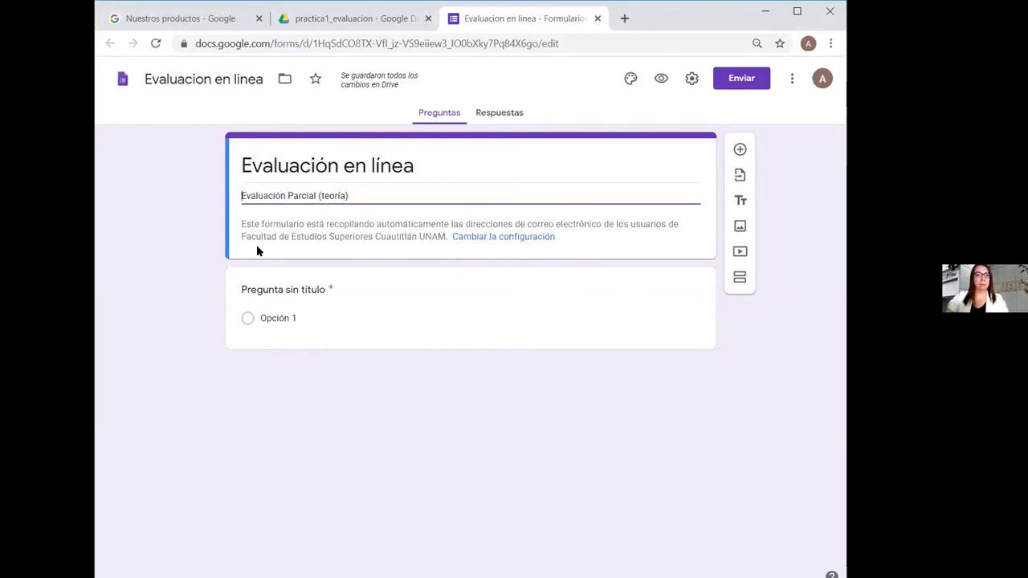
{"action": "type", "text": "Tema 2. Estructuras lineales."}
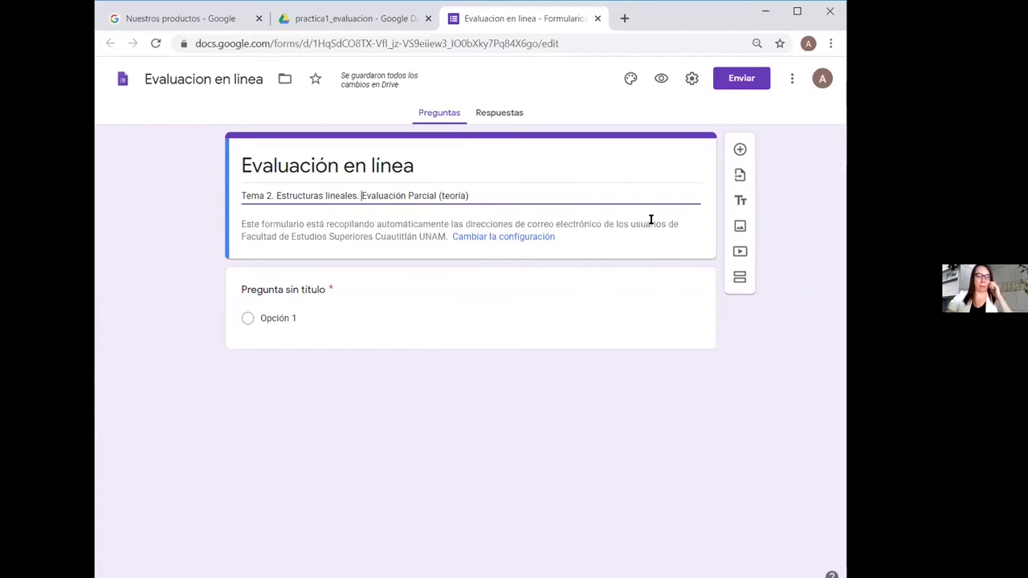
In the form settings, untick 'Recibos de respuesta'
{"action": "left_click", "coordinate": [691, 79]}
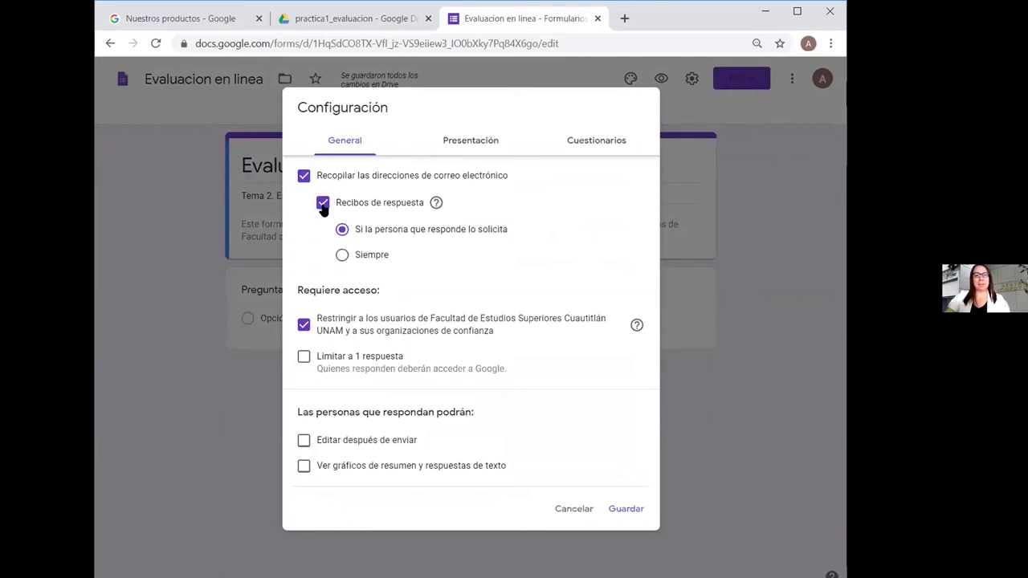
{"action": "left_click", "coordinate": [322, 204]}
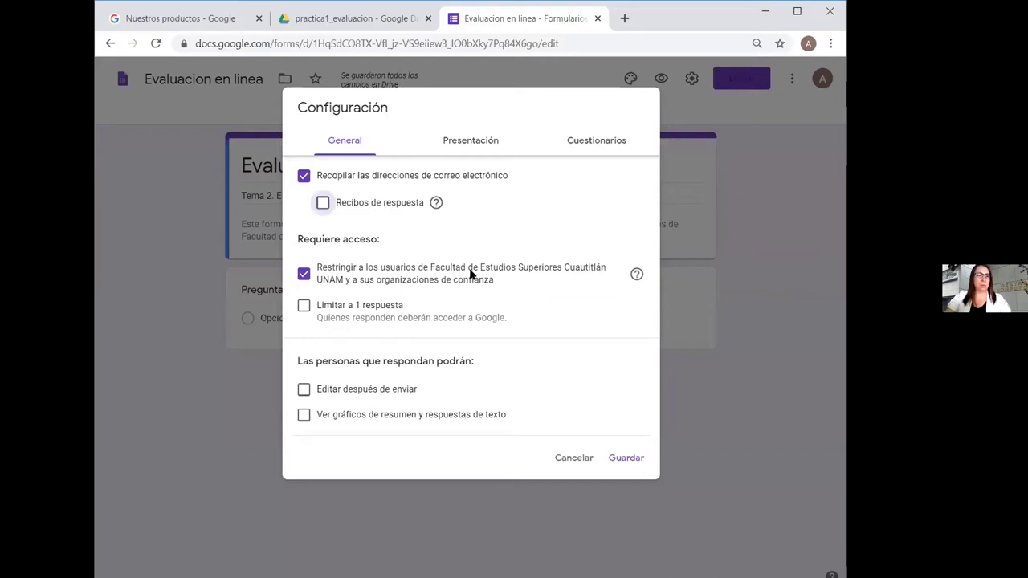
Allow respondents outside the organization, leave 'Limitar a 1 respuesta' off, and show Presentación settings
{"action": "left_click", "coordinate": [304, 274]}
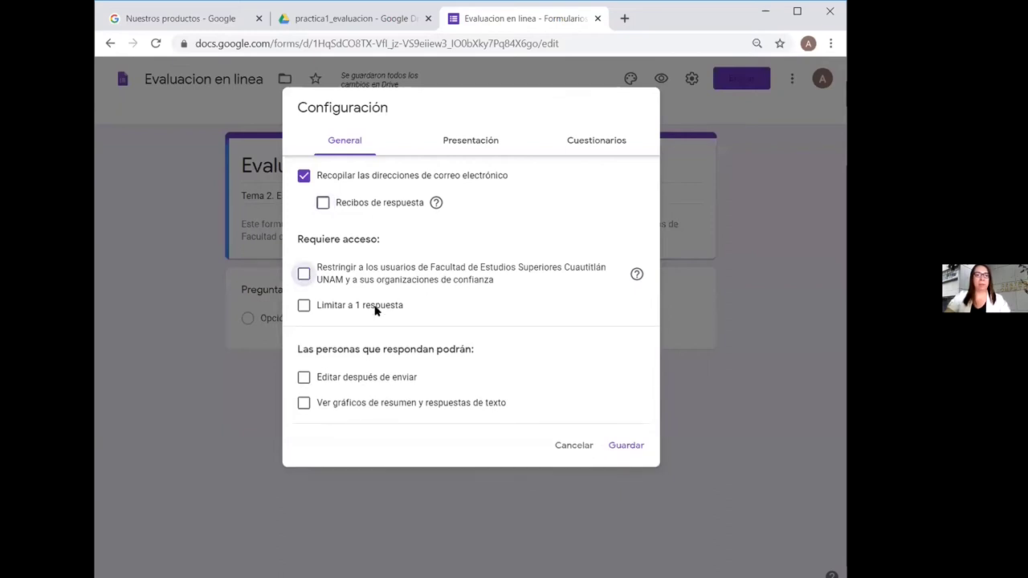
{"action": "left_click", "coordinate": [303, 306]}
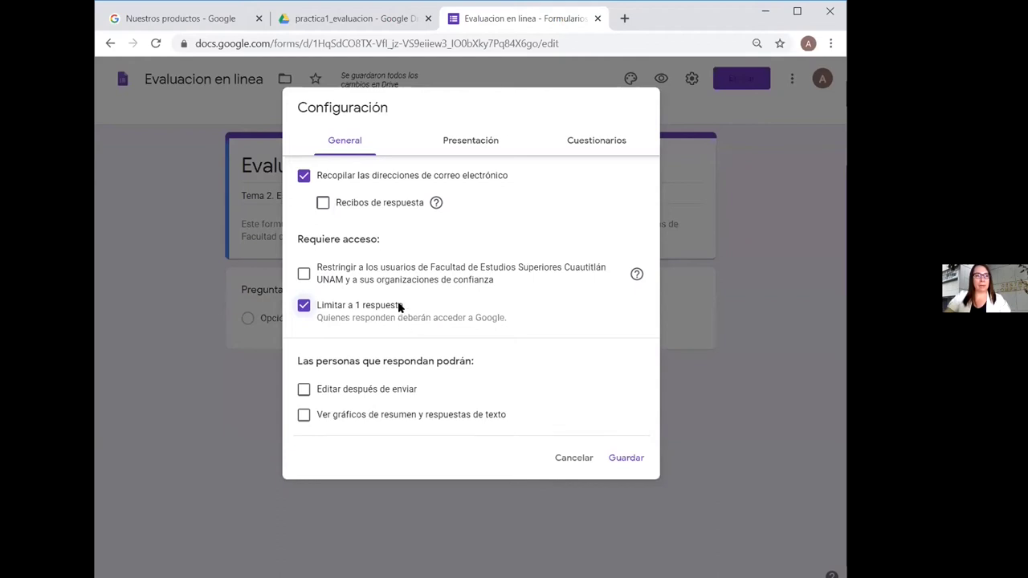
{"action": "left_click", "coordinate": [306, 306]}
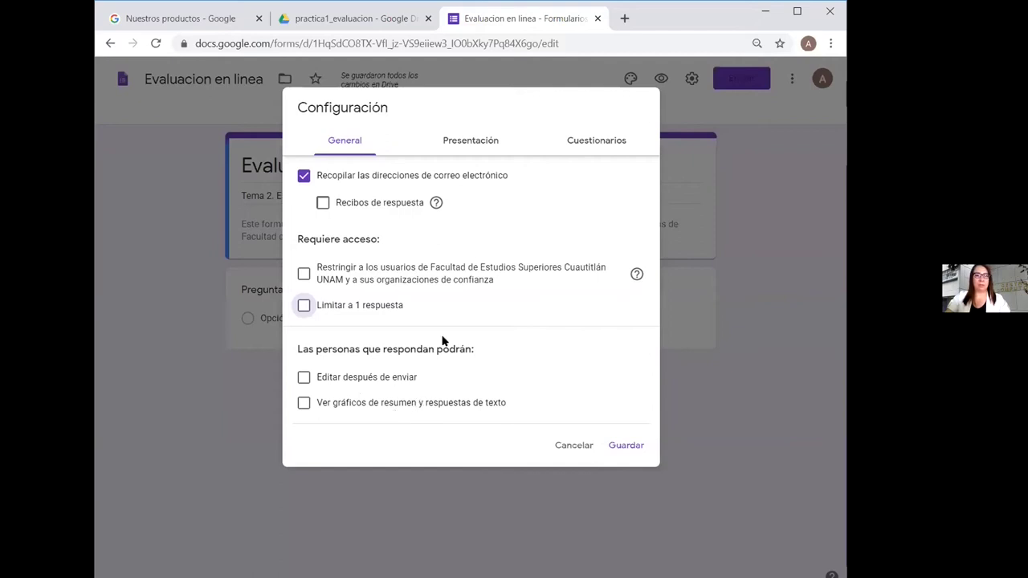
{"action": "left_click", "coordinate": [477, 140]}
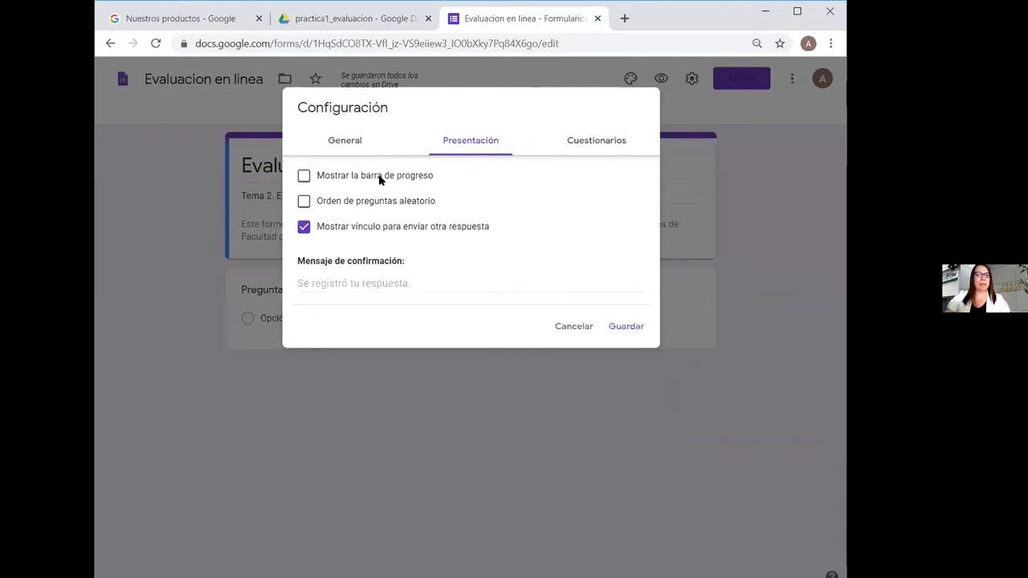
Show a progress bar, hide the another-response link, and set confirmation 'Se envio su evaluación exitosamente.'
{"action": "left_click", "coordinate": [305, 175]}
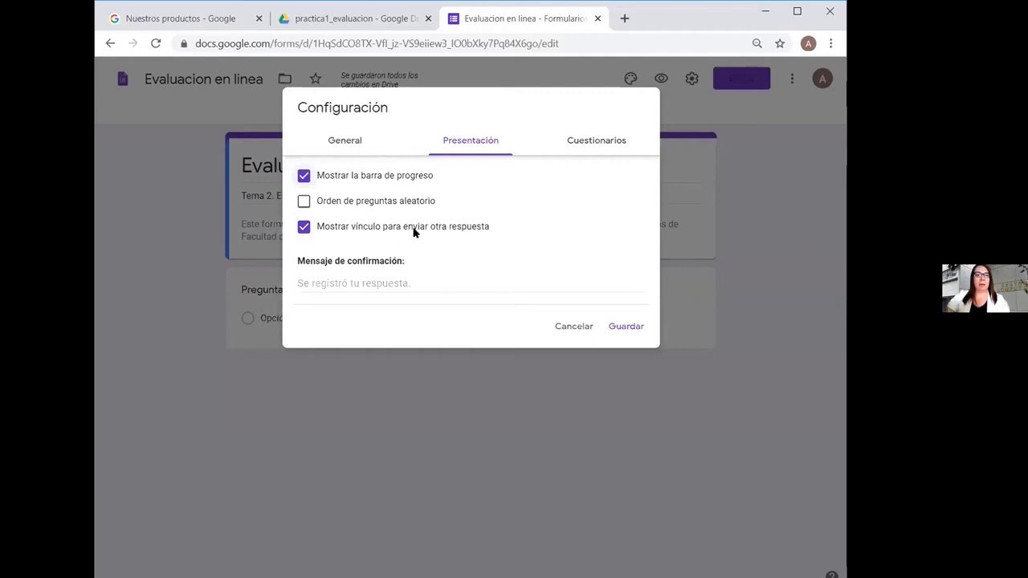
{"action": "left_click", "coordinate": [304, 228]}
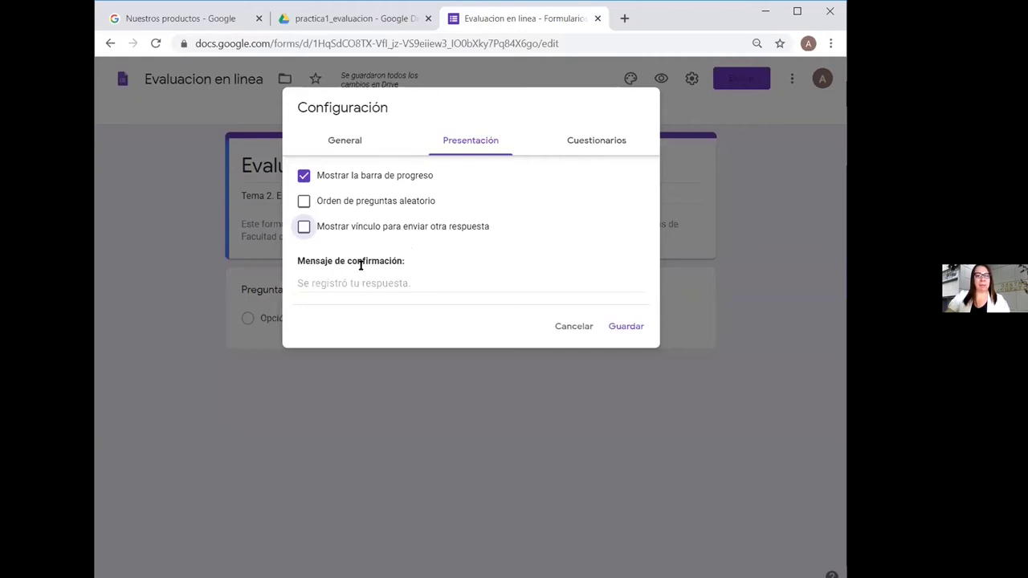
{"action": "left_click", "coordinate": [335, 284]}
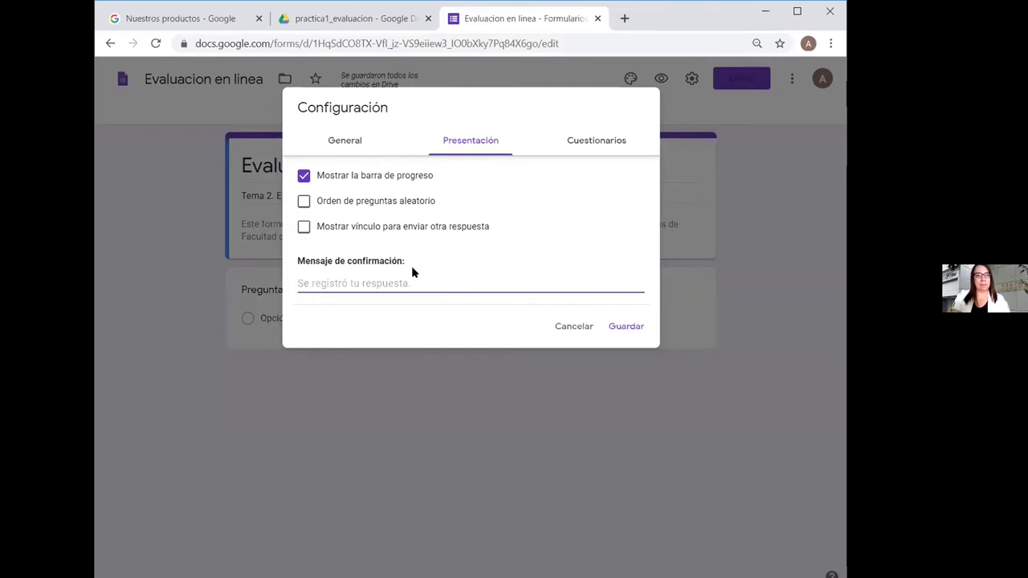
{"action": "type", "text": "Se"}
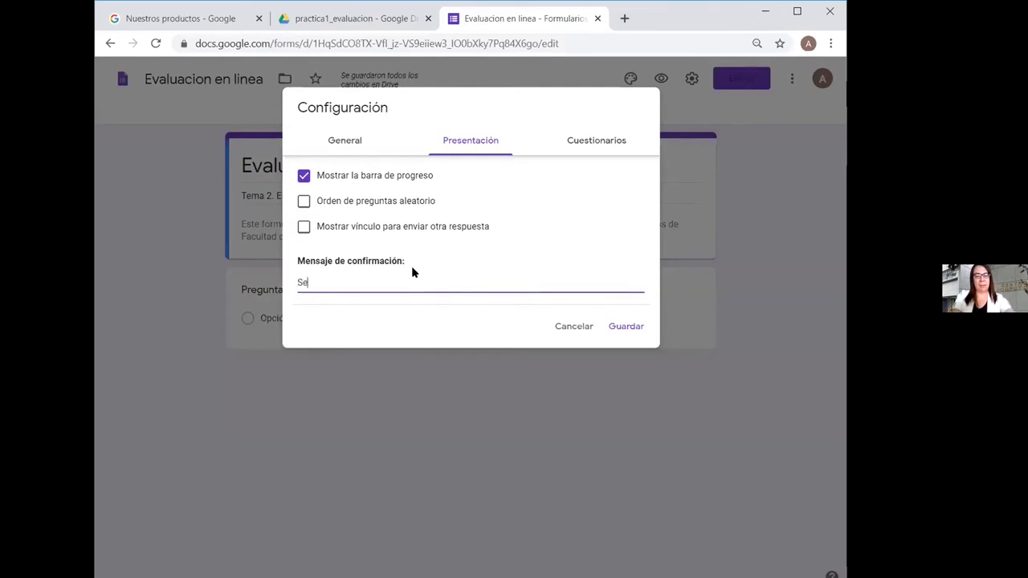
{"action": "type", "text": " envio "}
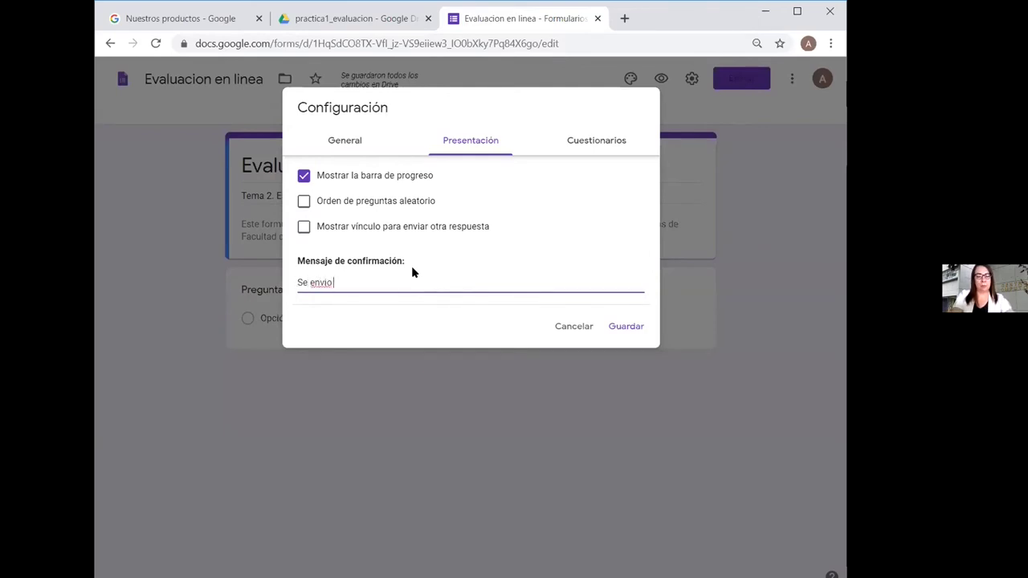
{"action": "type", "text": "su eval"}
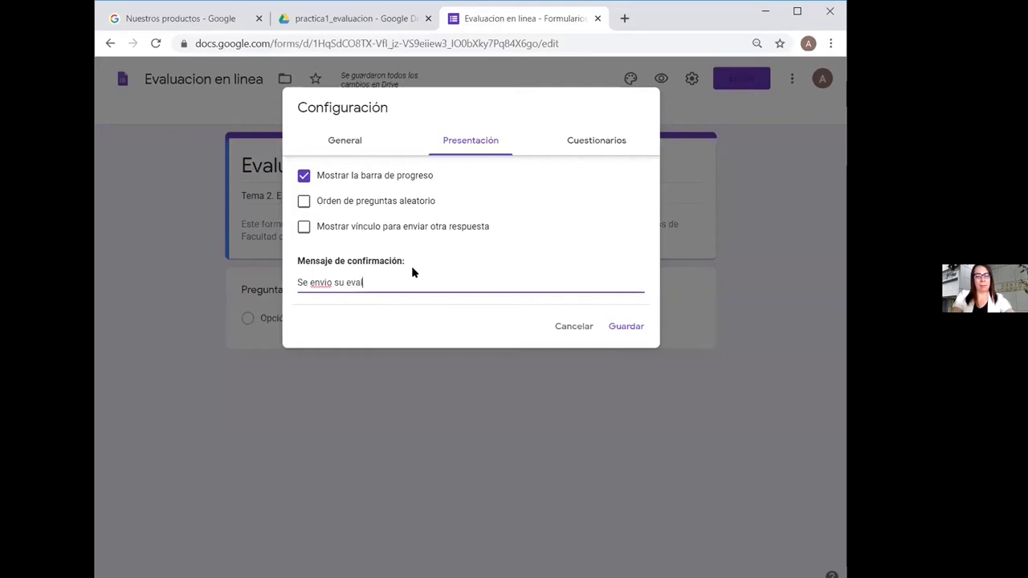
{"action": "type", "text": "uacio"}
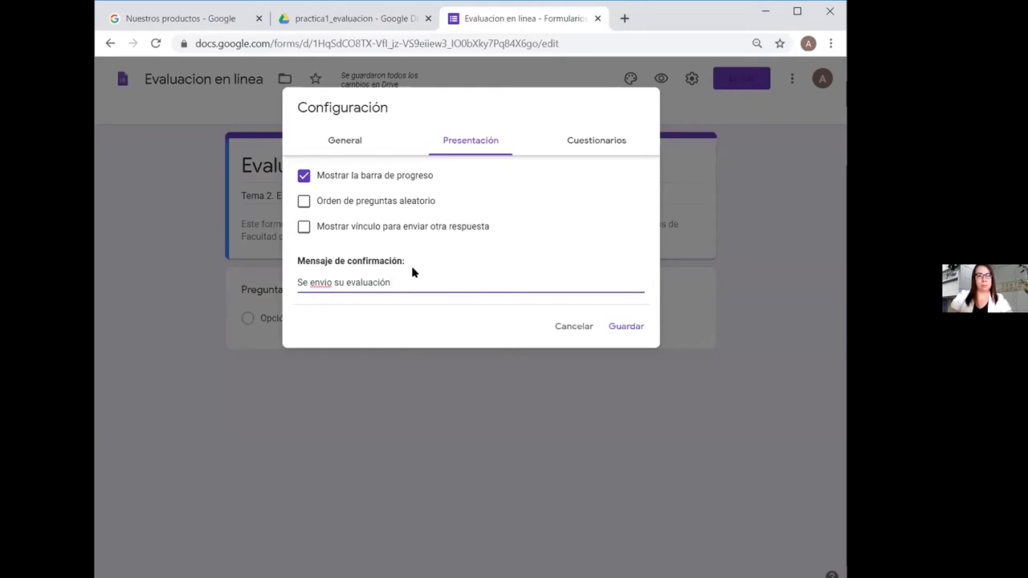
{"action": "type", "text": "exitos"}
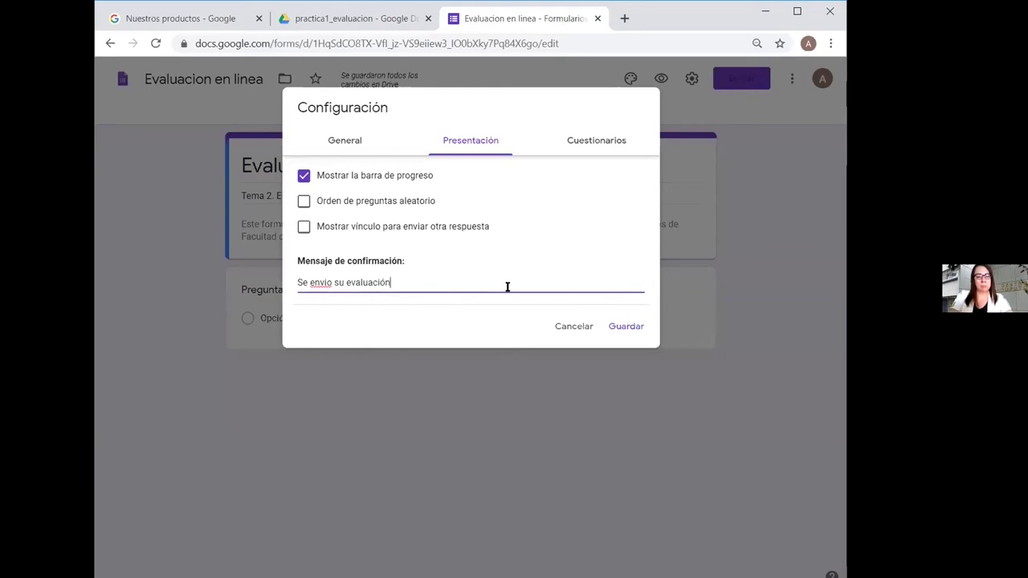
{"action": "type", "text": "amente."}
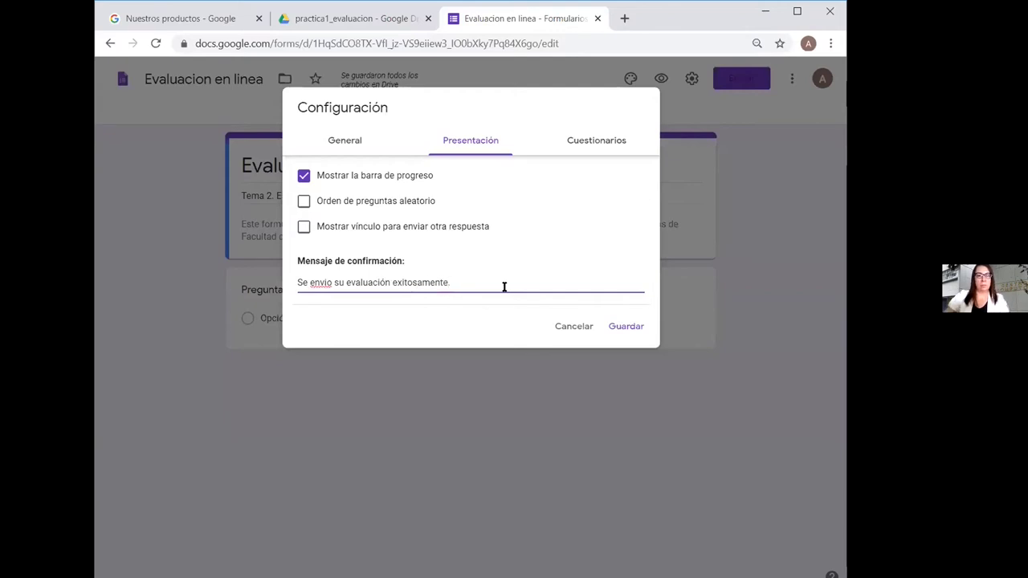
{"action": "left_click", "coordinate": [577, 147]}
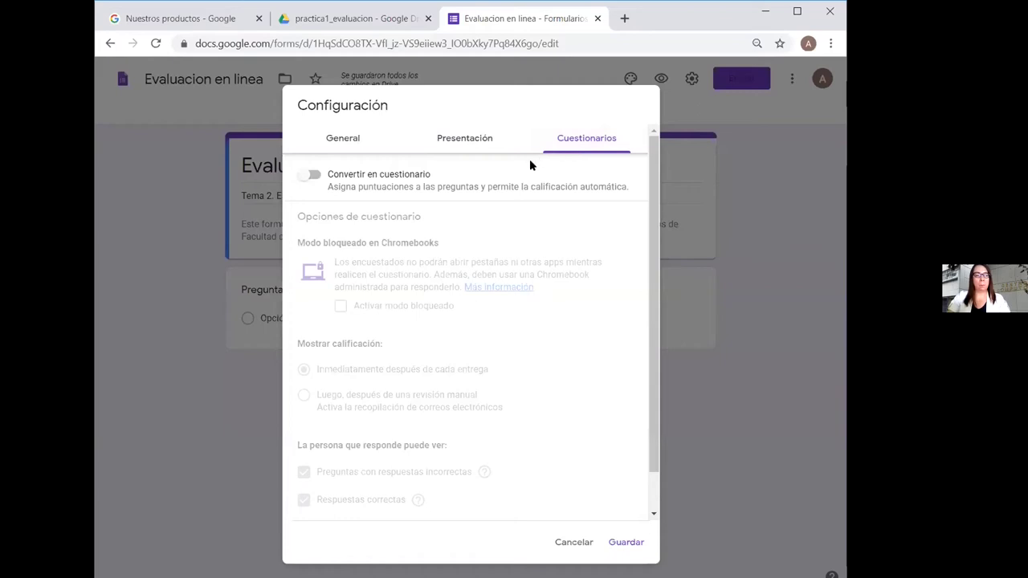
Turn on quiz mode and choose 'Luego, después de una revisión manual' for releasing grades
{"action": "left_click", "coordinate": [312, 174]}
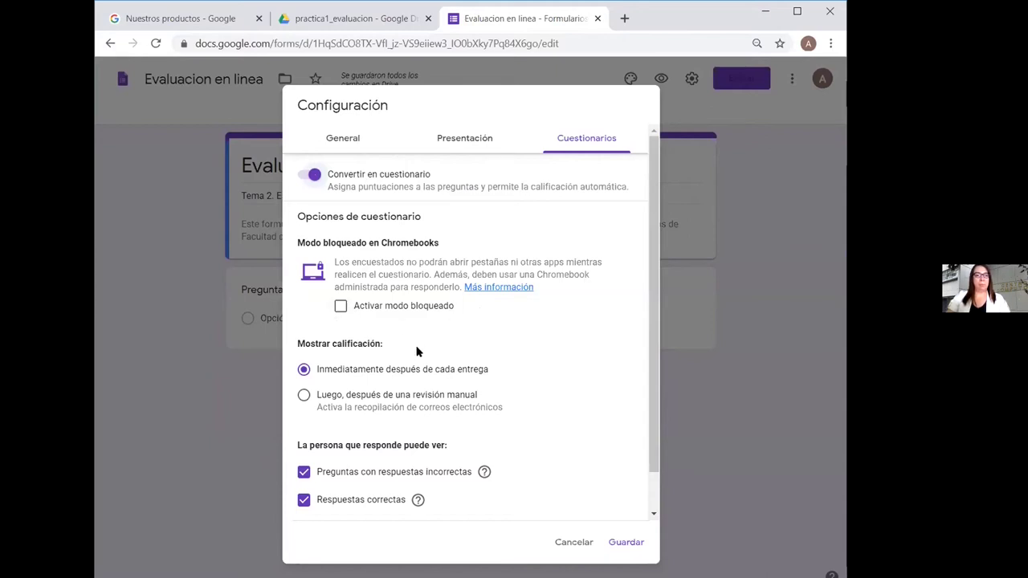
{"action": "scroll", "coordinate": [416, 351], "scroll_direction": "down", "scroll_amount": 1}
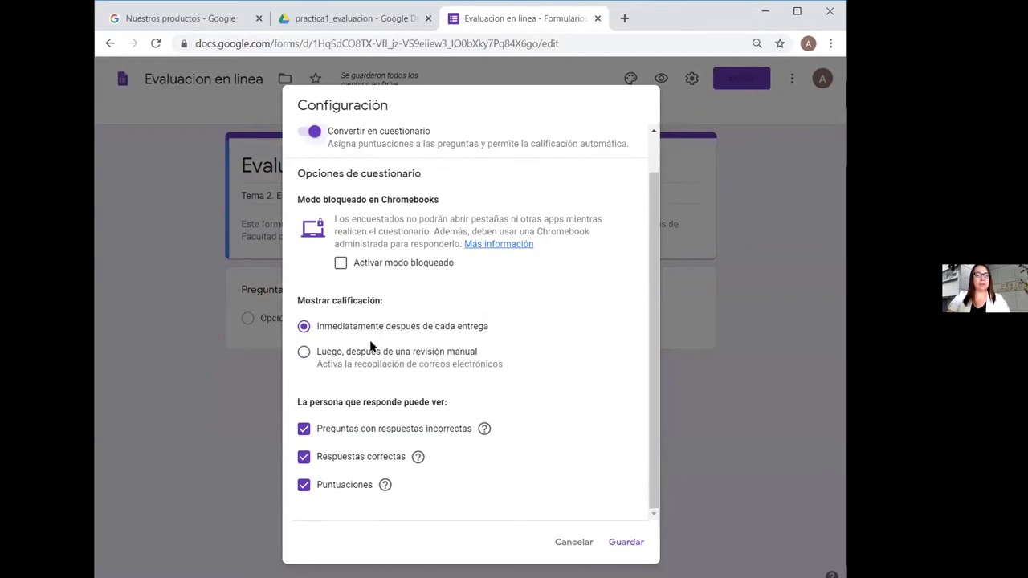
{"action": "left_click", "coordinate": [304, 354]}
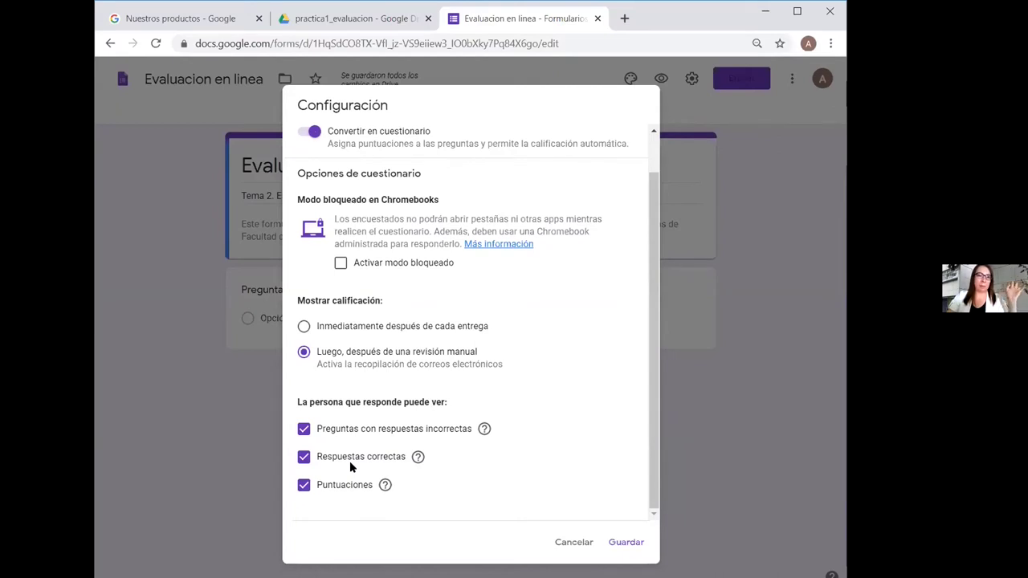
Untick 'Preguntas con respuestas incorrectas' and 'Respuestas correctas', keeping only scores visible, and save
{"action": "left_click", "coordinate": [303, 429]}
{"action": "left_click", "coordinate": [304, 457]}
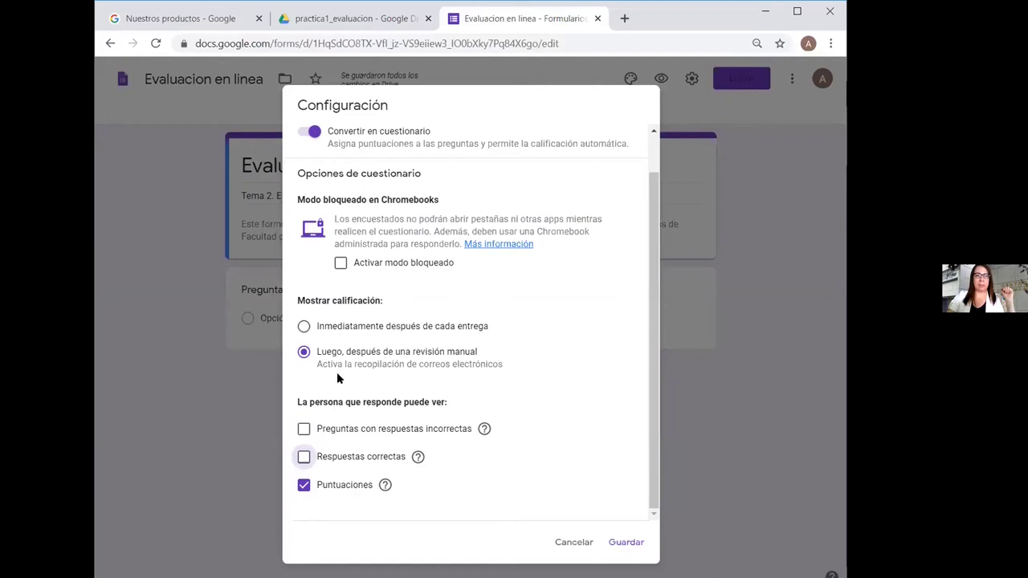
{"action": "double_click", "coordinate": [504, 96]}
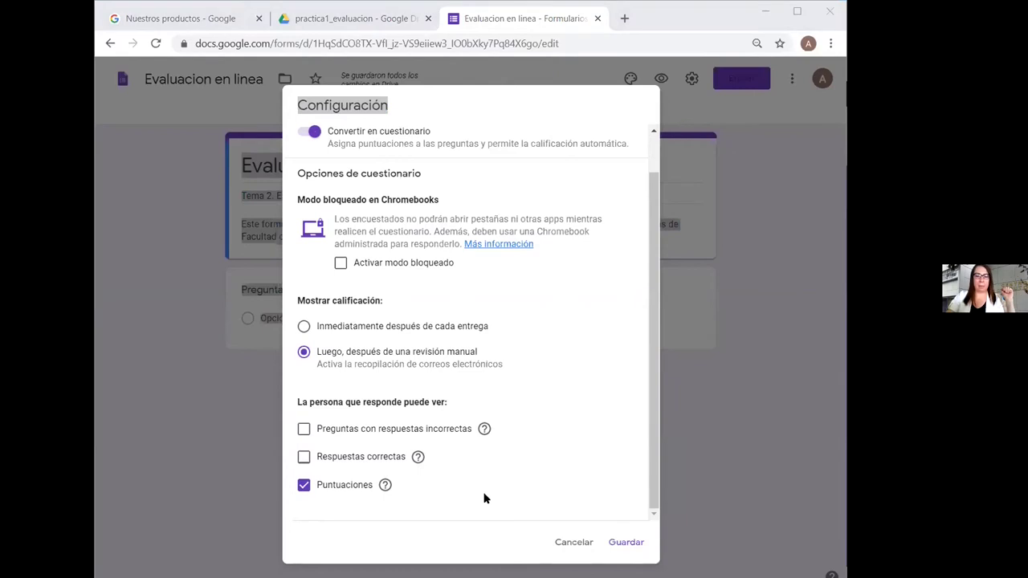
{"action": "left_click", "coordinate": [633, 544]}
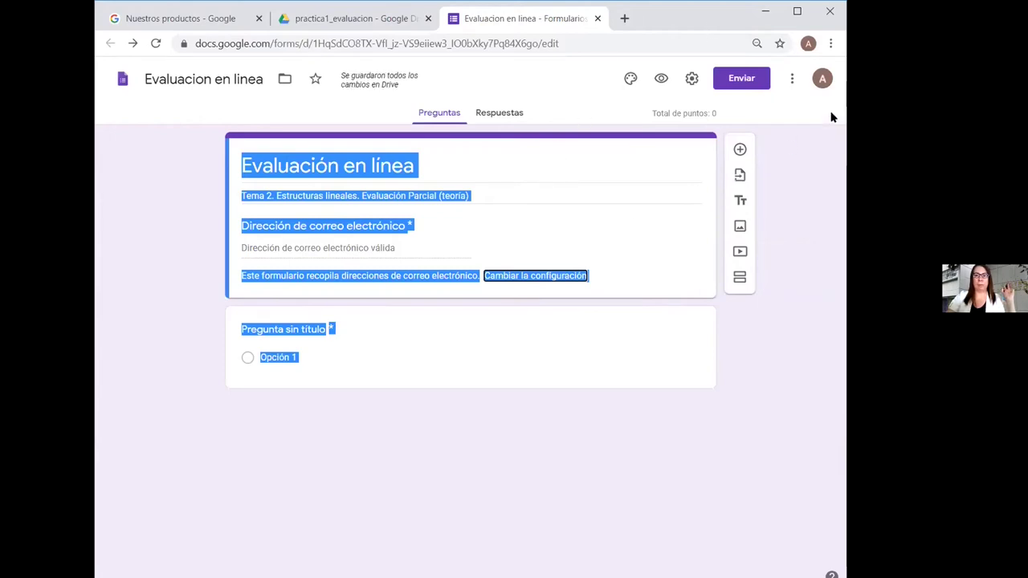
Retitle the first untitled question 'Número de cuenta'
{"action": "left_click", "coordinate": [797, 208]}
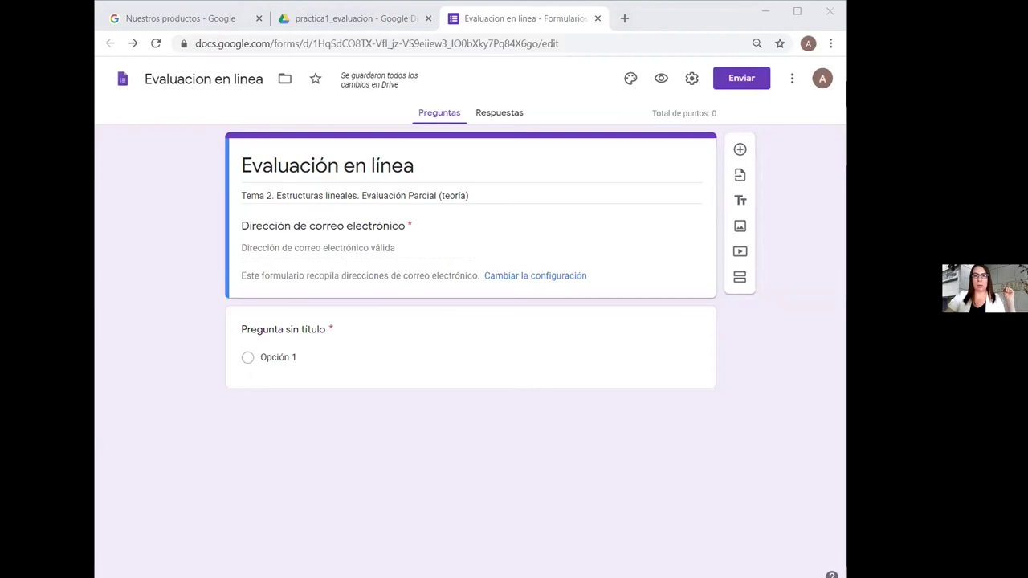
{"action": "left_click", "coordinate": [291, 330]}
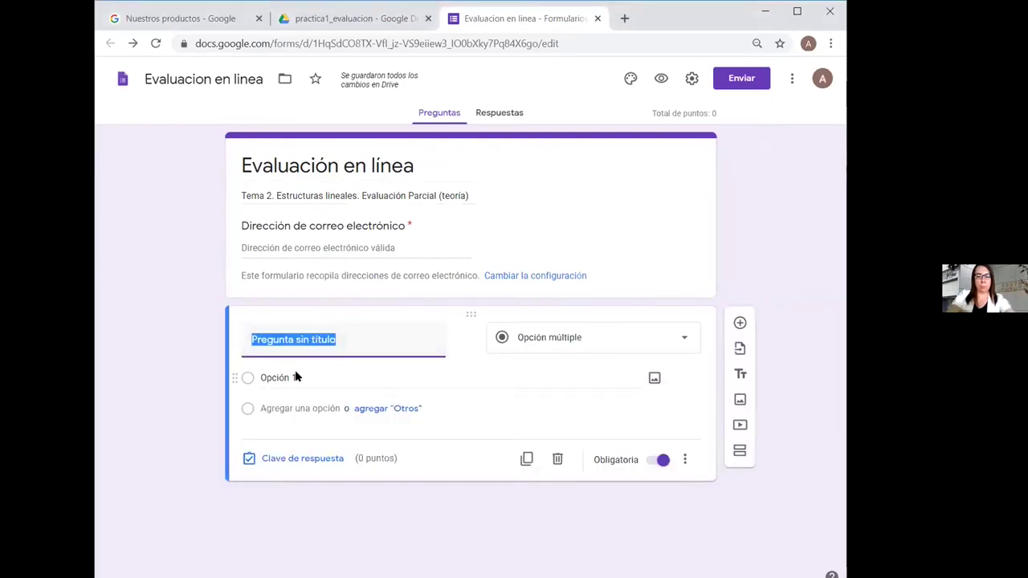
{"action": "type", "text": "Nume"}
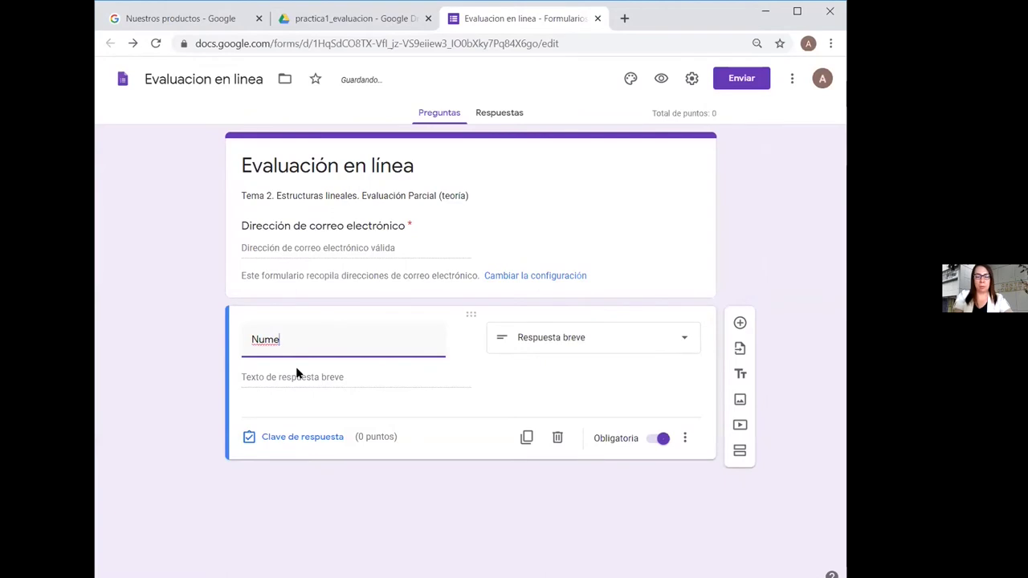
{"action": "key", "text": "BackSpace"}
{"action": "key", "text": "BackSpace"}
{"action": "key", "text": "BackSpace"}
{"action": "type", "text": "úmero"}
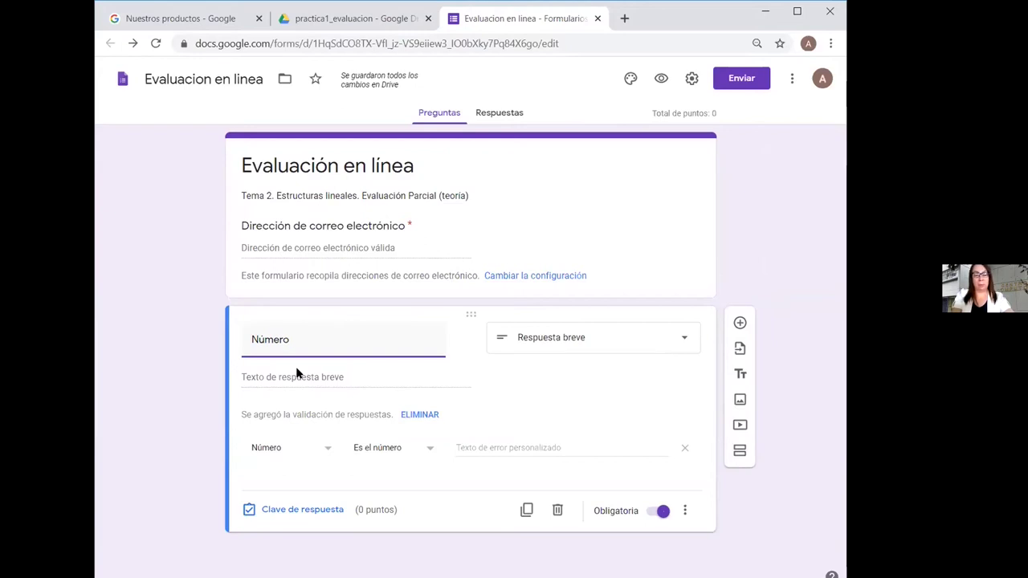
{"action": "type", "text": "de cuenta"}
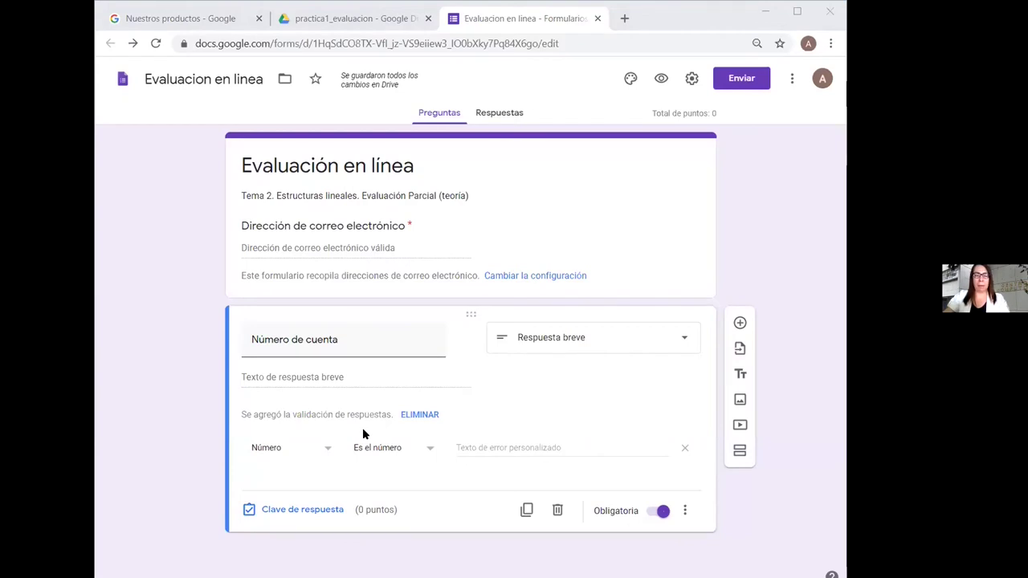
Keep the validation set to Número with the condition 'Es el número'
{"action": "left_click", "coordinate": [326, 451]}
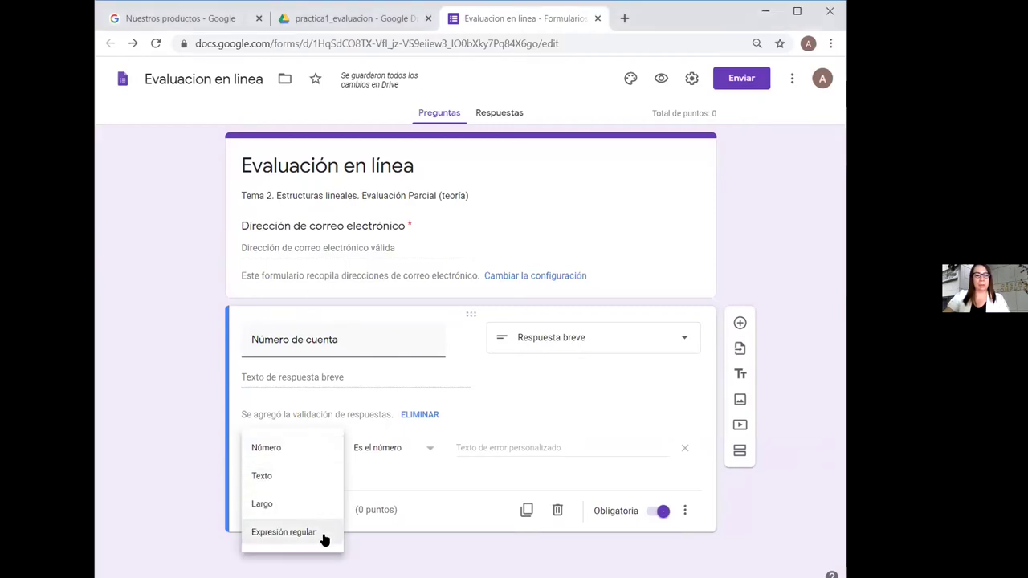
{"action": "left_click", "coordinate": [423, 479]}
{"action": "left_click", "coordinate": [326, 451]}
{"action": "left_click", "coordinate": [359, 454]}
{"action": "left_click", "coordinate": [429, 448]}
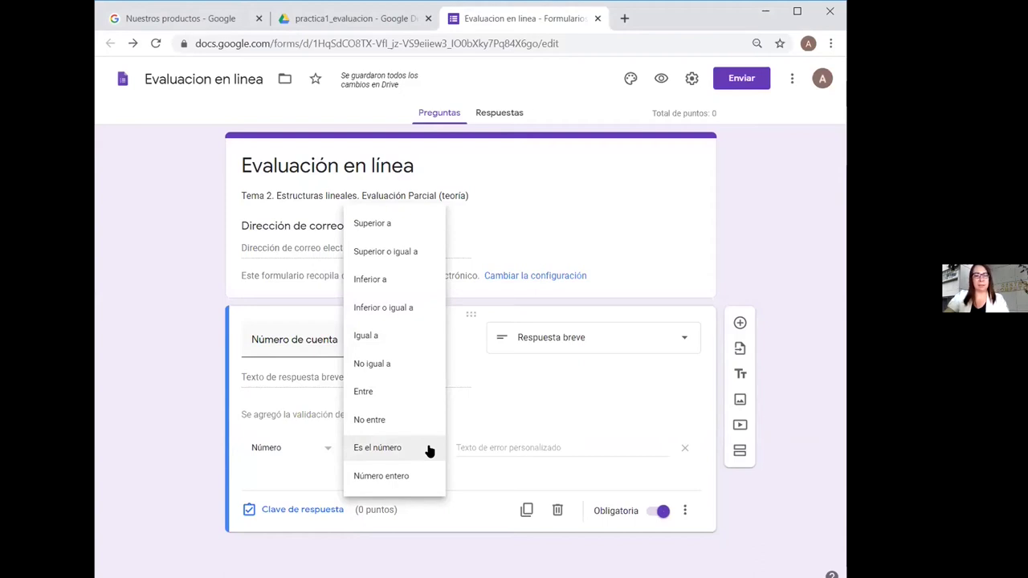
{"action": "left_click", "coordinate": [412, 450]}
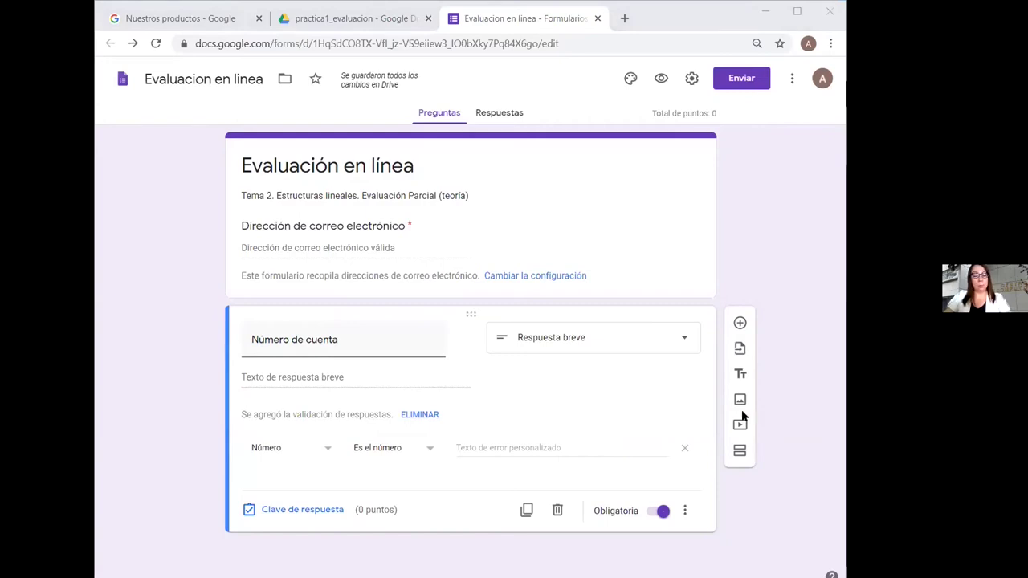
Set the validation error message to 'El dato debe ser un número'
{"action": "left_click", "coordinate": [549, 448]}
{"action": "type", "text": "El dato debe ser un número"}
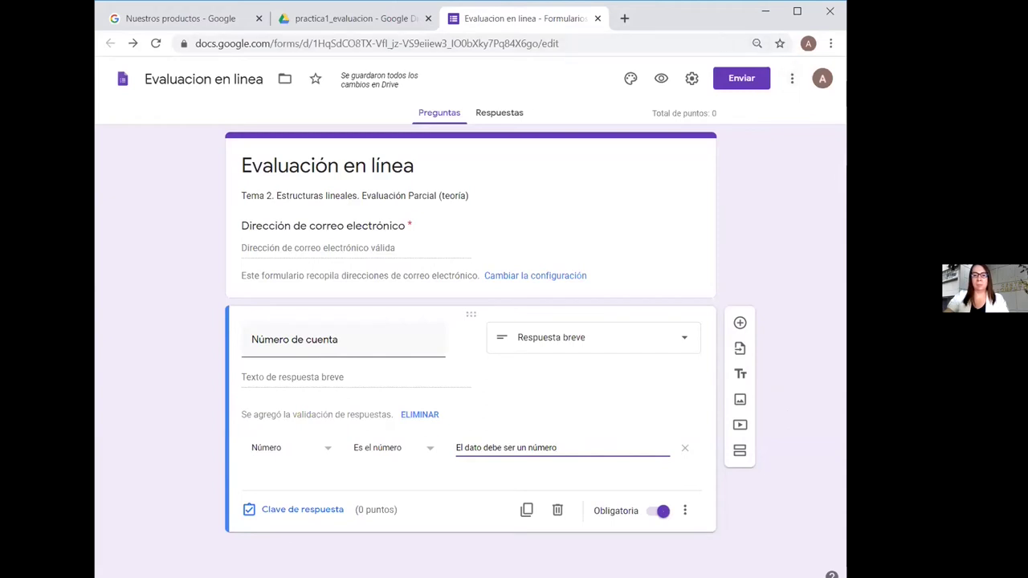
{"action": "left_click", "coordinate": [806, 410]}
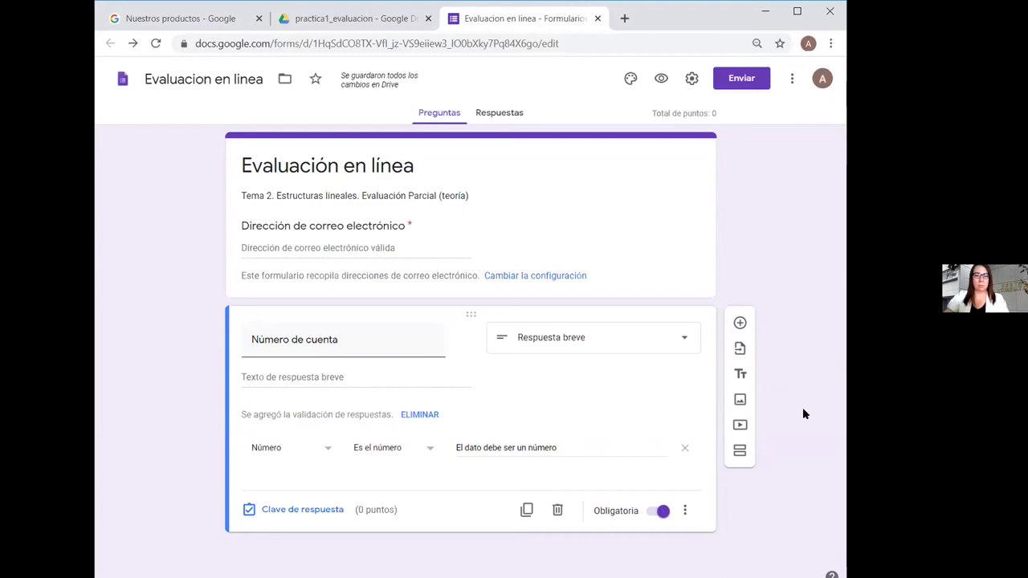
{"action": "left_click", "coordinate": [289, 510]}
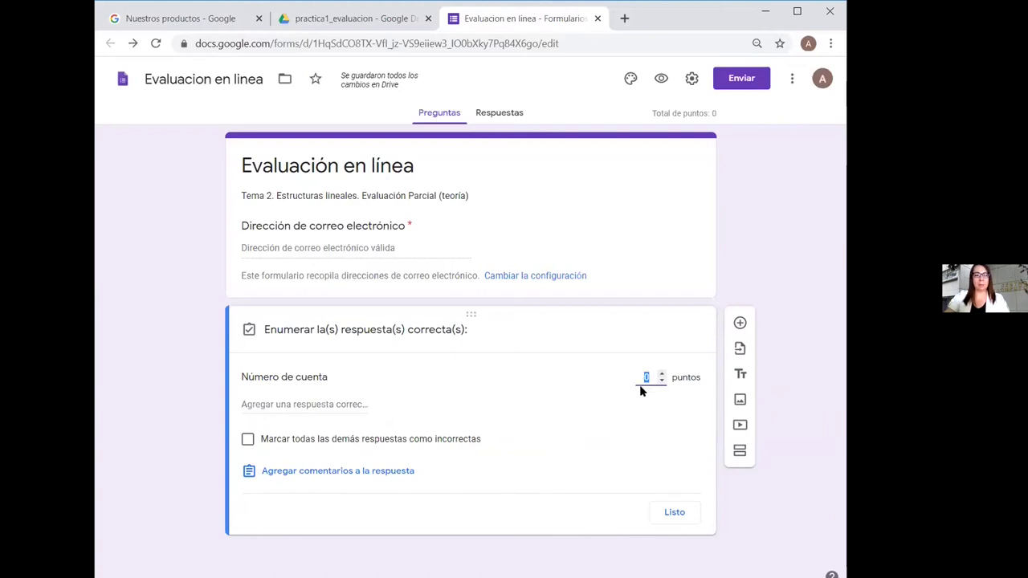
Close the answer key with the question left at 0 points
{"action": "left_click", "coordinate": [786, 375]}
{"action": "left_click", "coordinate": [668, 511]}
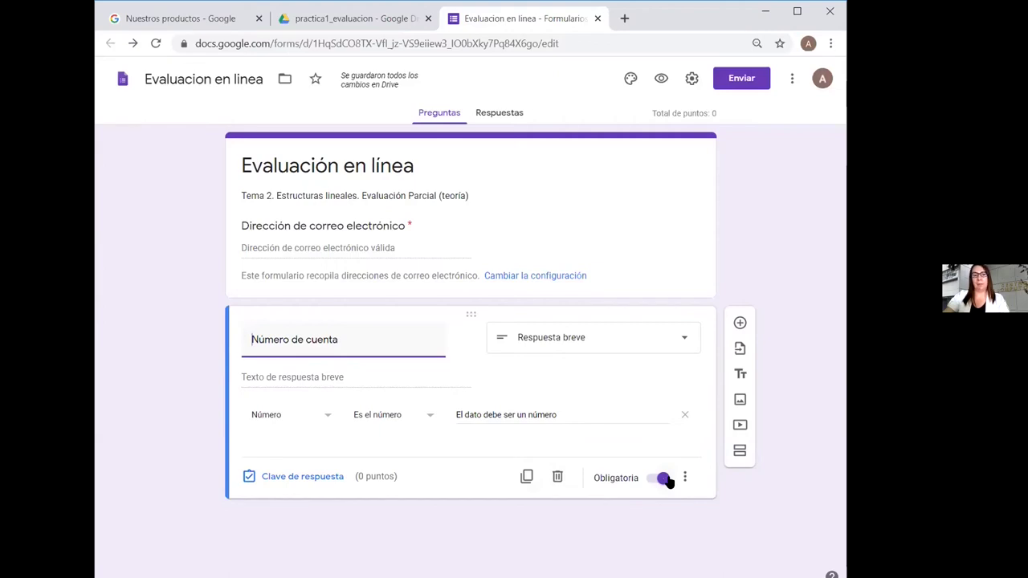
Leave 'Número de cuenta' required and insert a new multiple-choice question with 'Opción 1' below it
{"action": "left_click", "coordinate": [648, 479]}
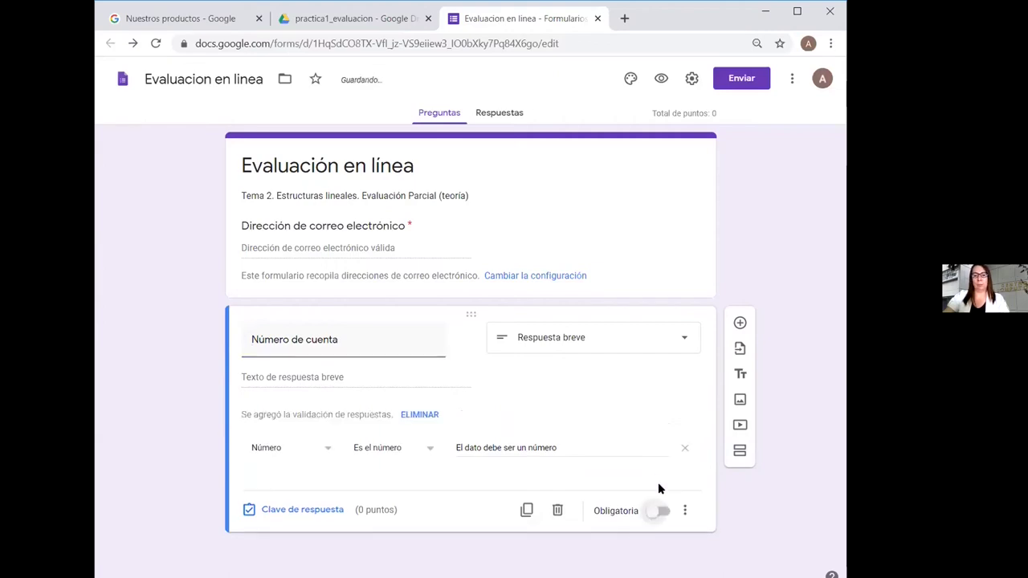
{"action": "left_click", "coordinate": [661, 511]}
{"action": "left_click", "coordinate": [684, 510]}
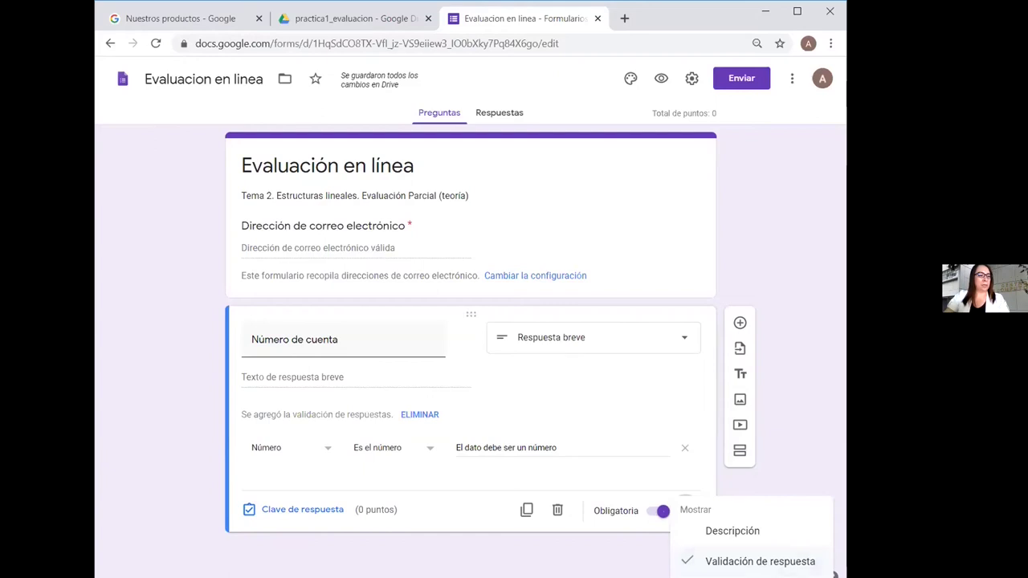
{"action": "left_click", "coordinate": [803, 433]}
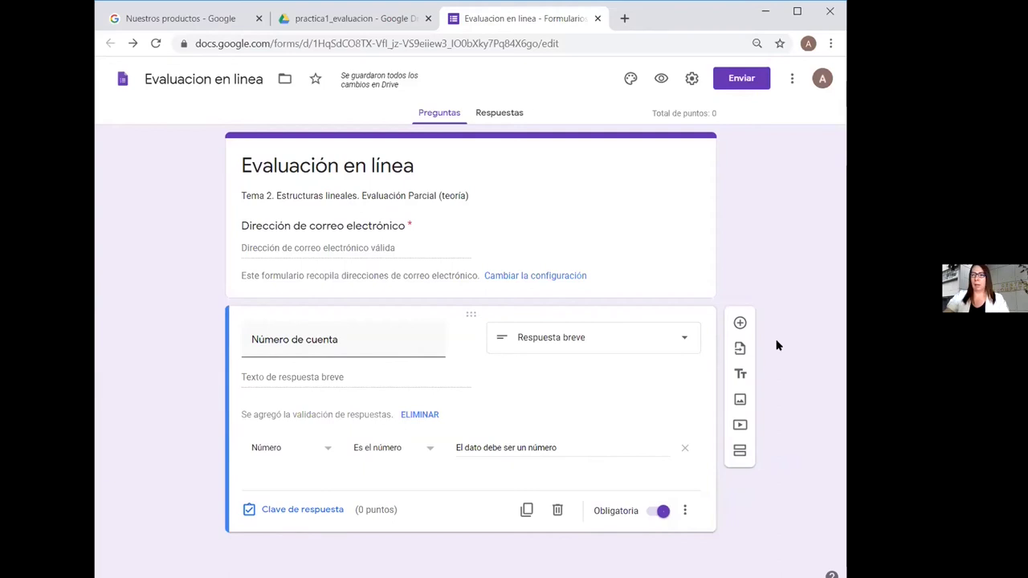
{"action": "left_click", "coordinate": [739, 322]}
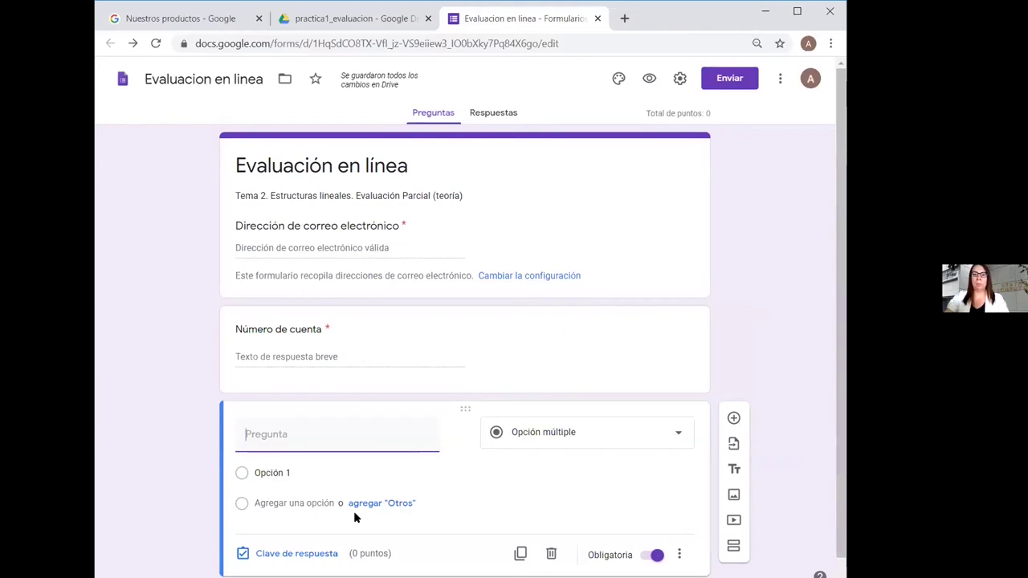
Title the question 'Nombre completo' and add a new blank question beneath it
{"action": "type", "text": "N"}
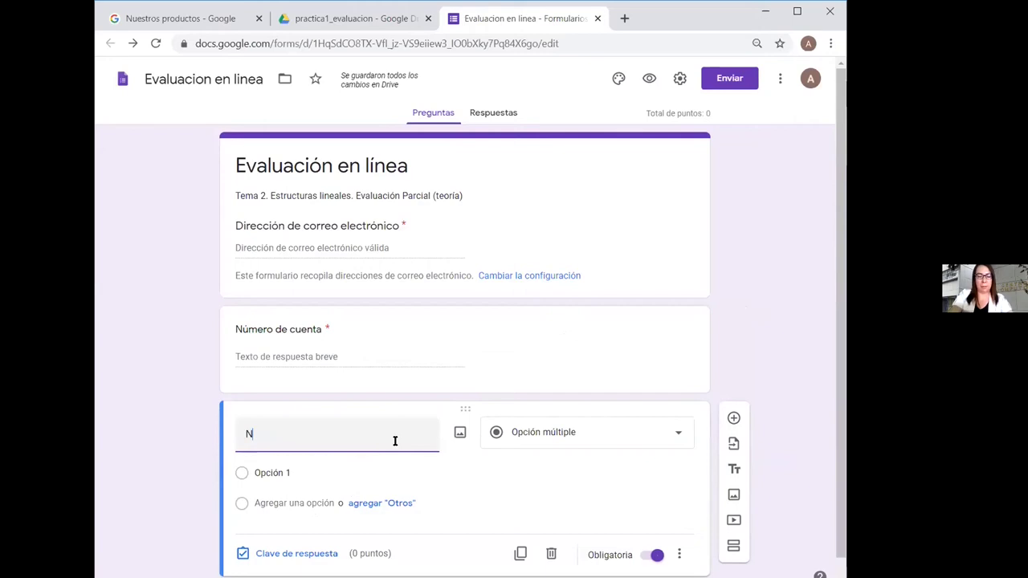
{"action": "type", "text": "ombre"}
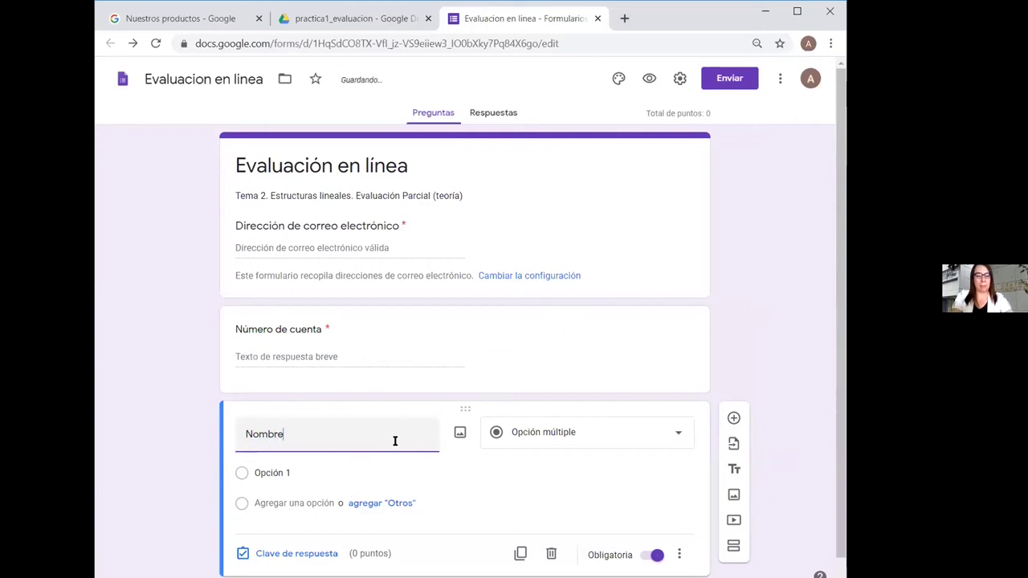
{"action": "type", "text": " completo"}
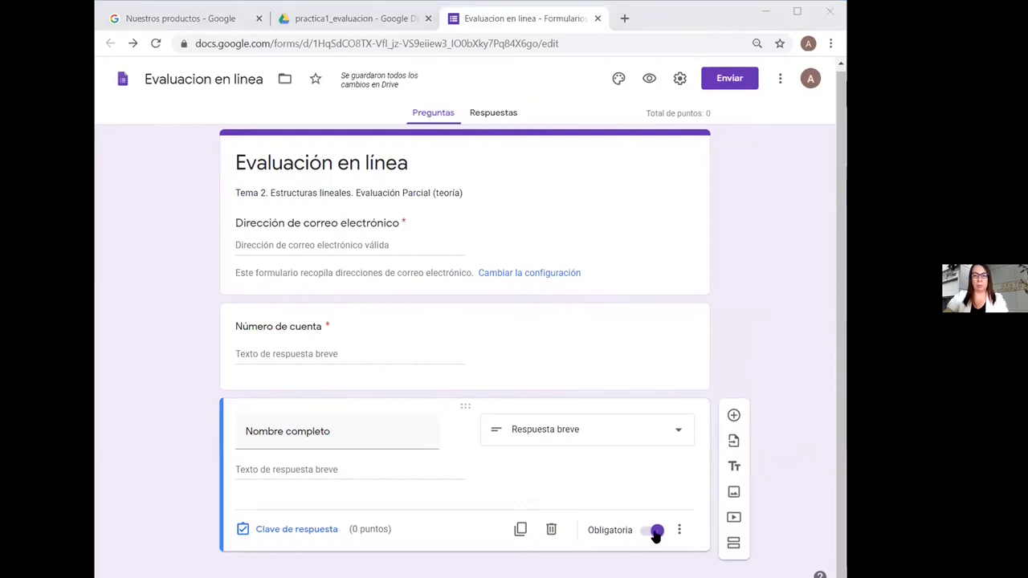
{"action": "left_click", "coordinate": [734, 417]}
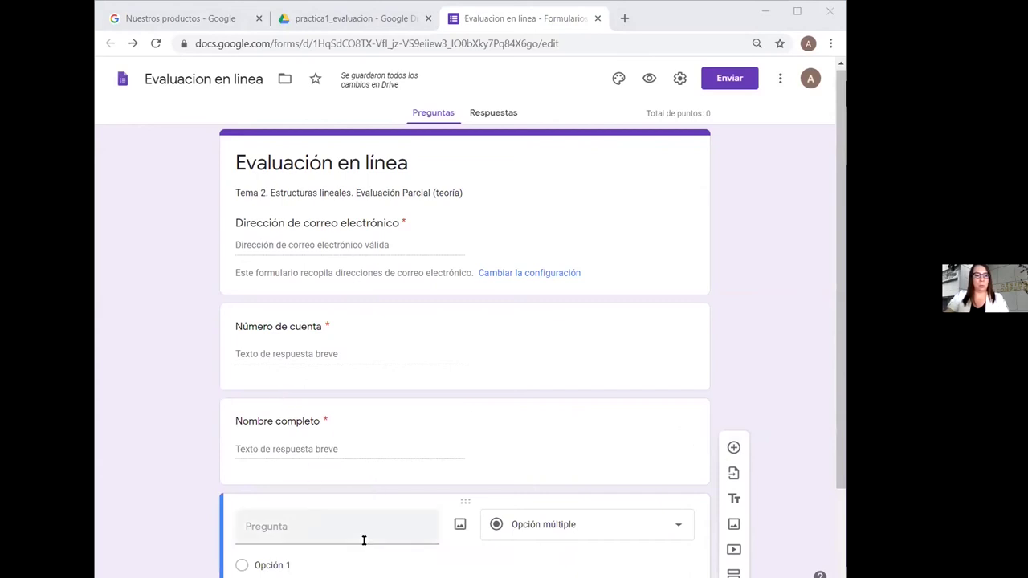
Paste the Push/Pop data-structure question text as the third question's title
{"action": "left_click", "coordinate": [310, 524]}
{"action": "type", "text": "¿A qué estructura de datos corresponden las operaciones básicas de Push/Pop?"}
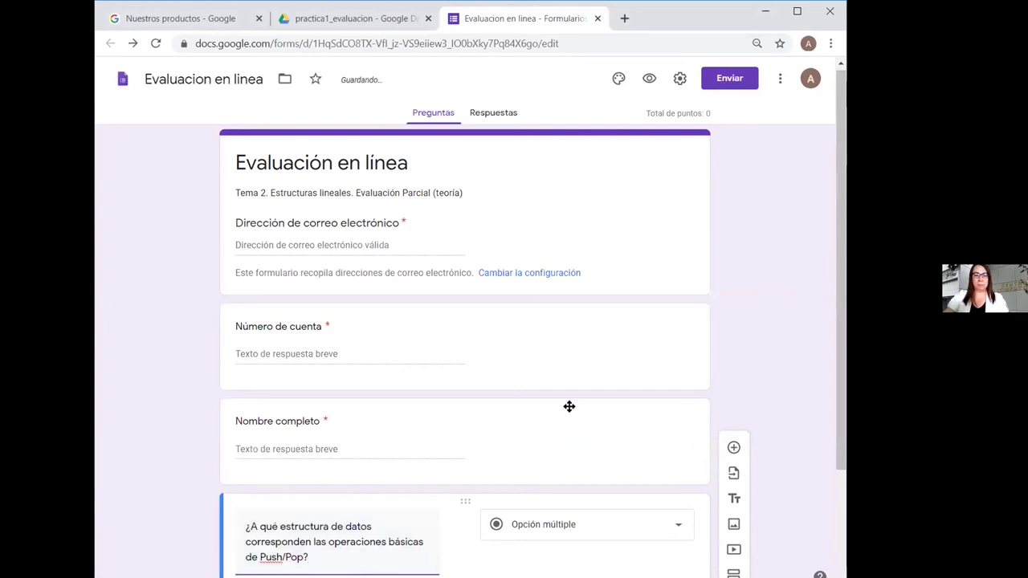
{"action": "scroll", "coordinate": [795, 409], "scroll_direction": "down", "scroll_amount": 2}
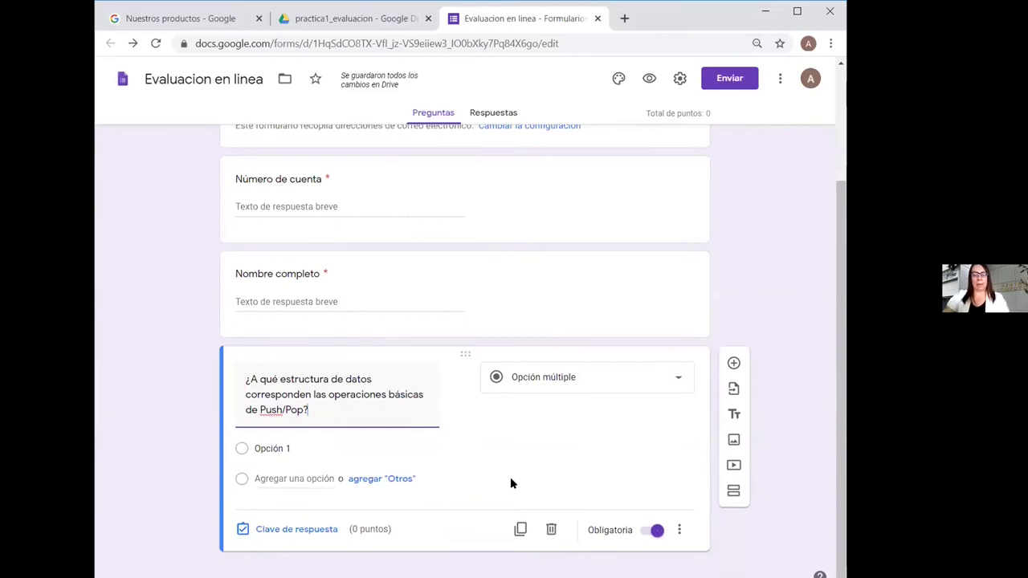
Fill in the answer options Pila, Cola, Lista and Grafo
{"action": "left_click", "coordinate": [283, 444]}
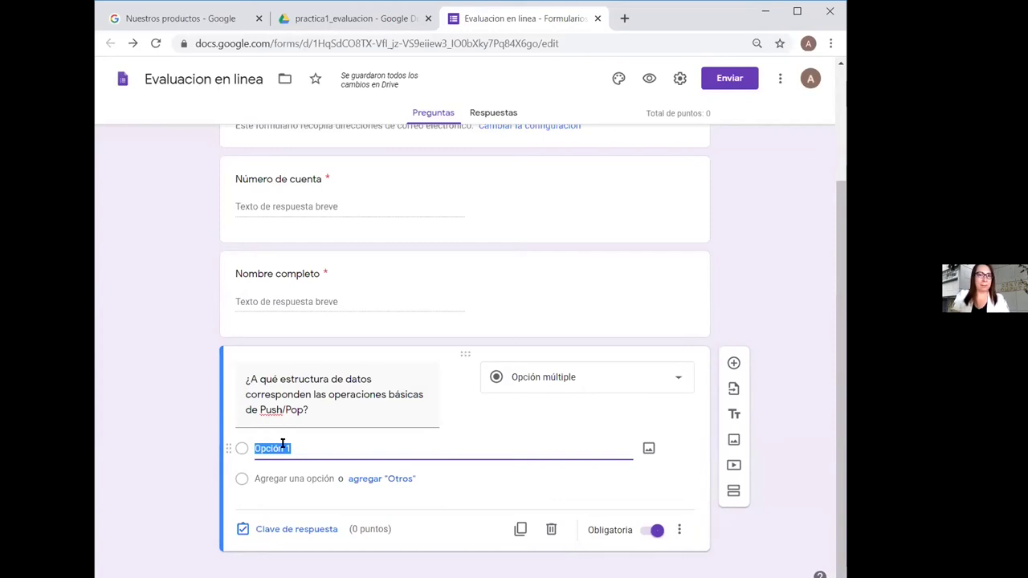
{"action": "type", "text": "Pi"}
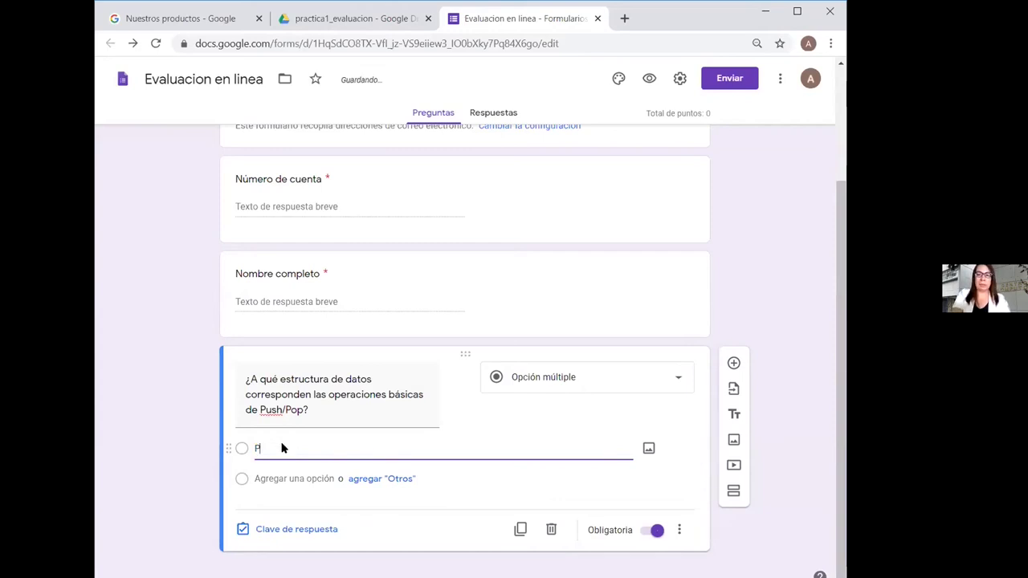
{"action": "type", "text": "la"}
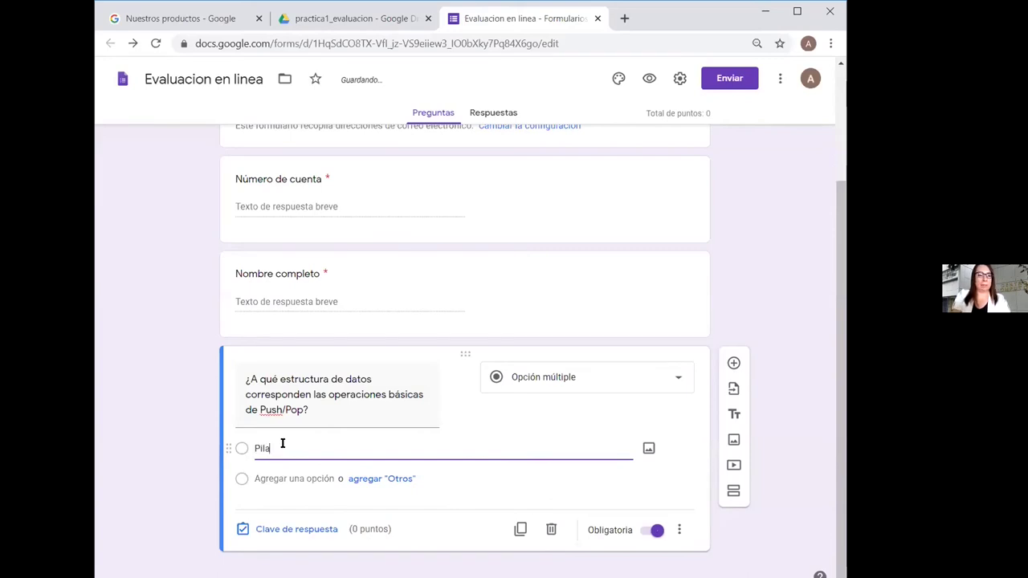
{"action": "left_click", "coordinate": [292, 477]}
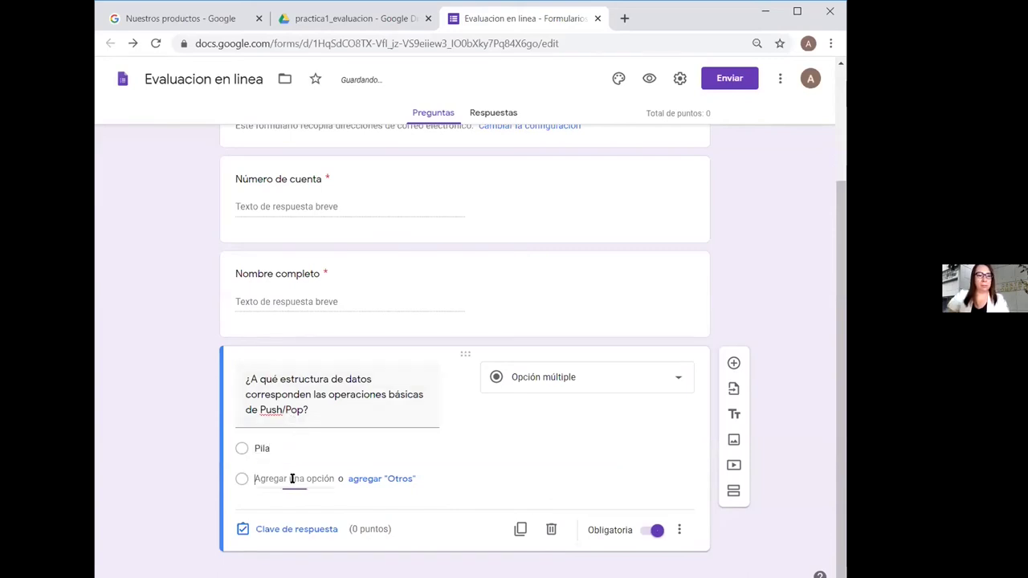
{"action": "type", "text": "Cola"}
{"action": "left_click", "coordinate": [283, 510]}
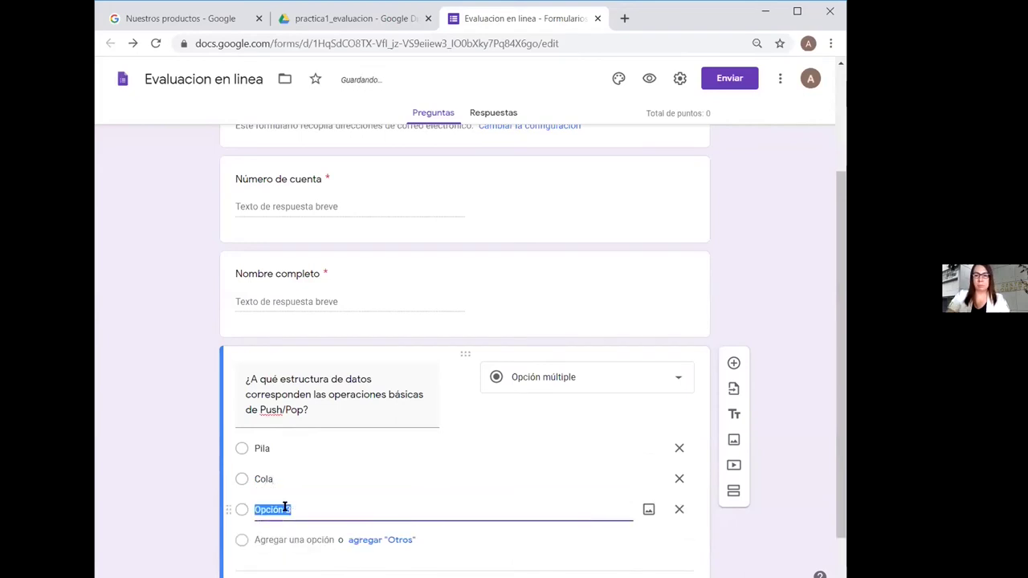
{"action": "type", "text": "Lista"}
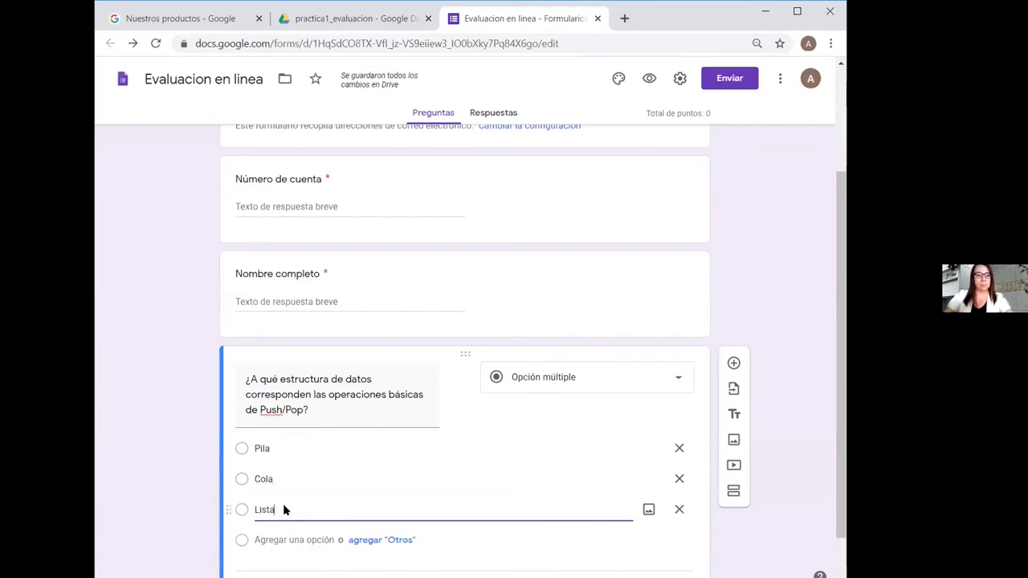
{"action": "left_click", "coordinate": [271, 539]}
{"action": "type", "text": "Grafo"}
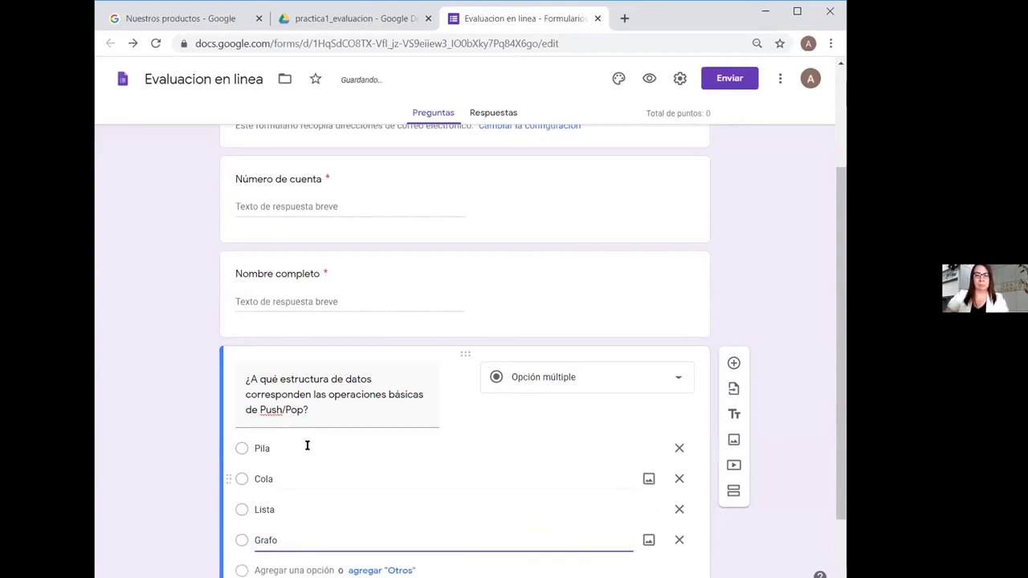
{"action": "left_click_drag", "start_coordinate": [840, 414], "coordinate": [840, 484]}
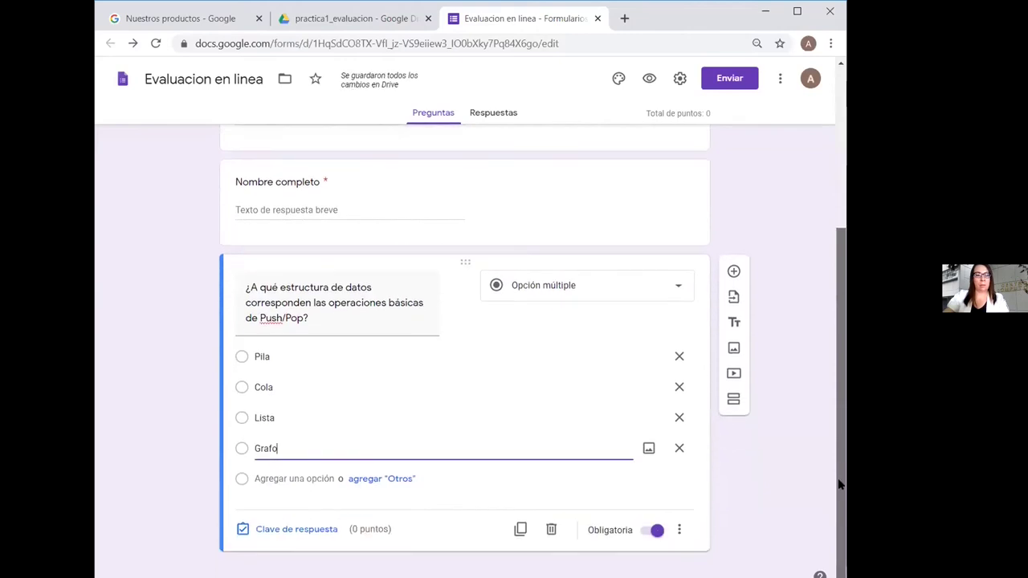
Set Pila as the correct answer worth 1 point and switch off Obligatoria
{"action": "left_click", "coordinate": [282, 529]}
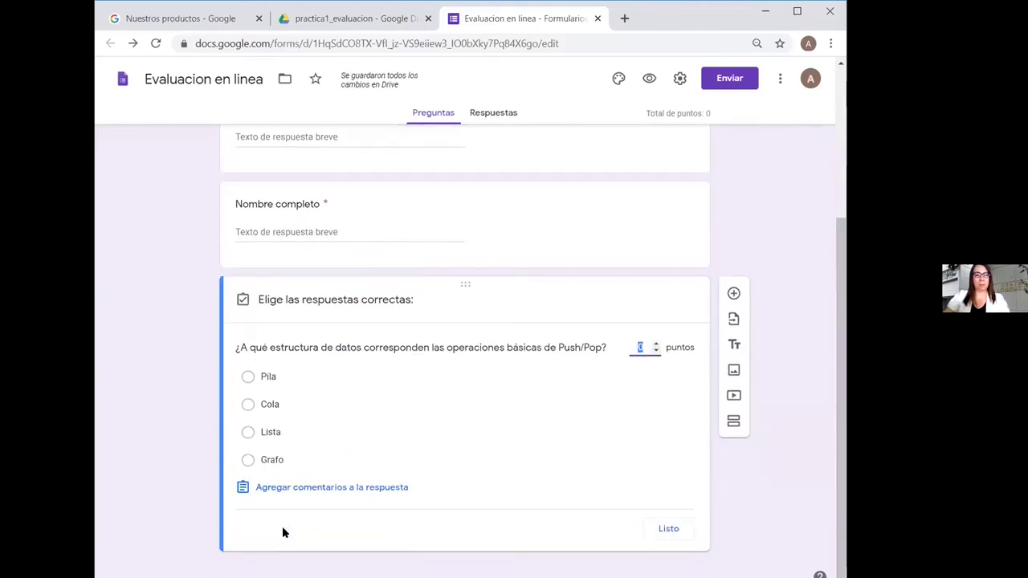
{"action": "left_click", "coordinate": [248, 379]}
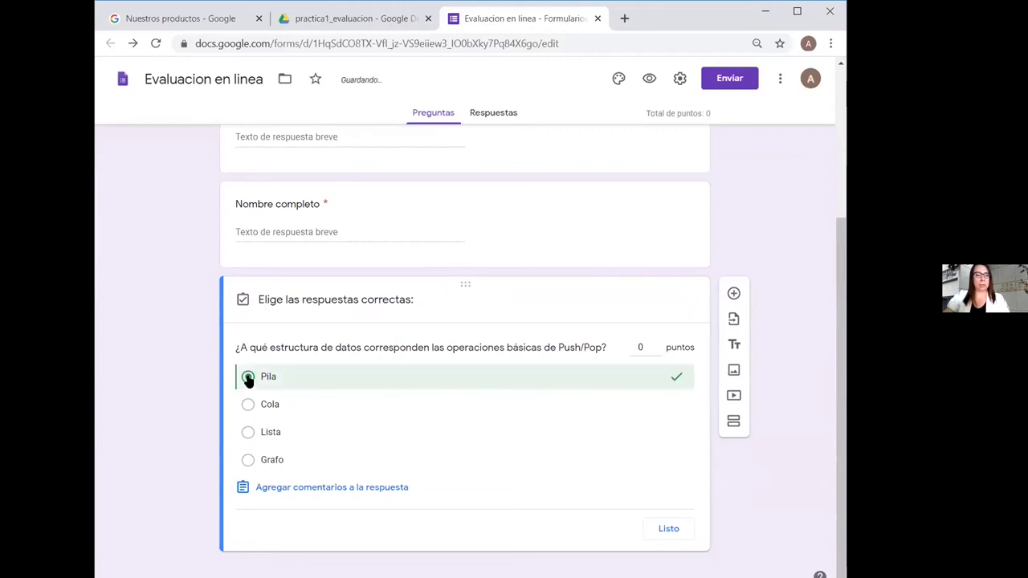
{"action": "left_click", "coordinate": [654, 344]}
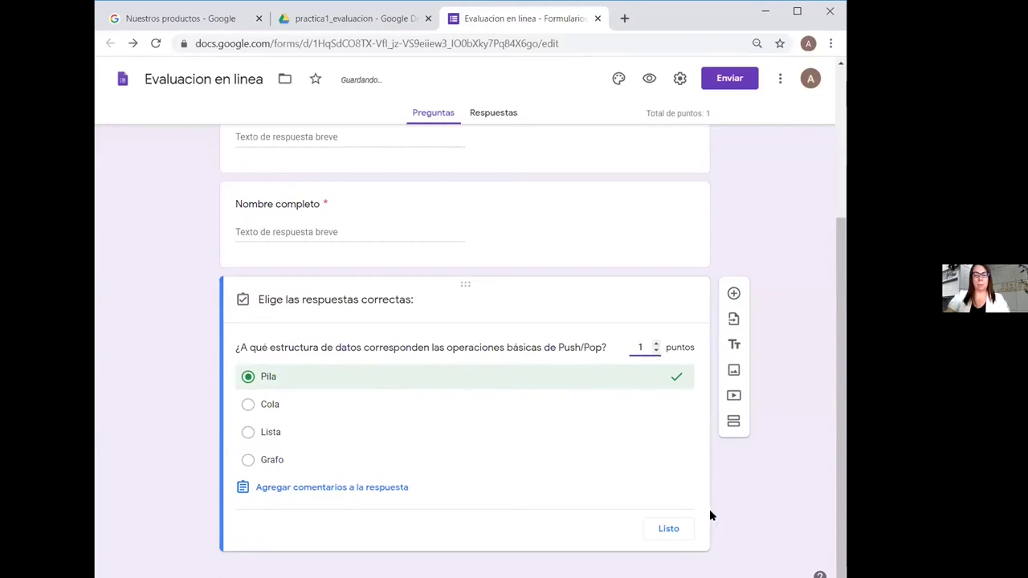
{"action": "left_click", "coordinate": [667, 530]}
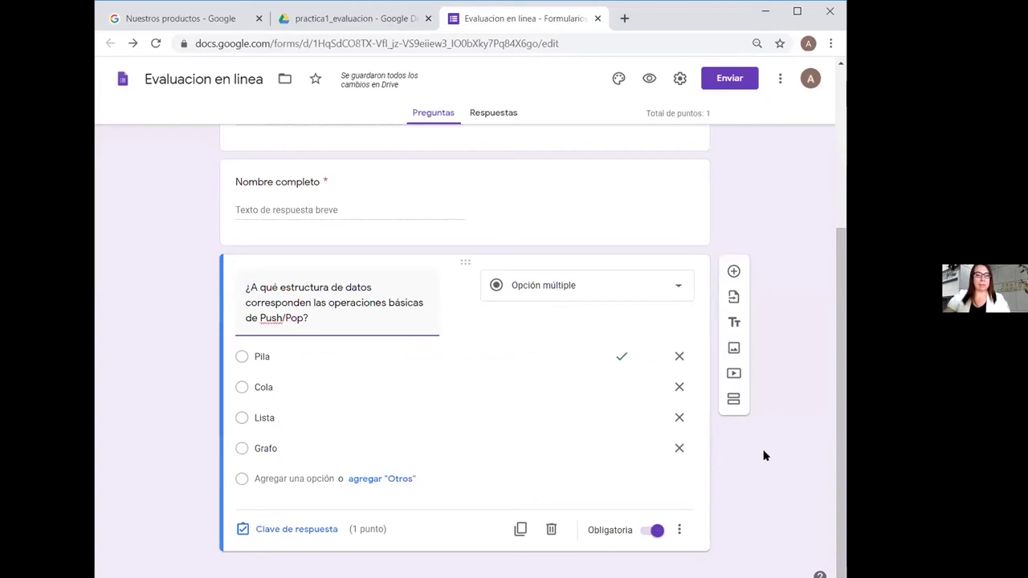
{"action": "left_click", "coordinate": [643, 530]}
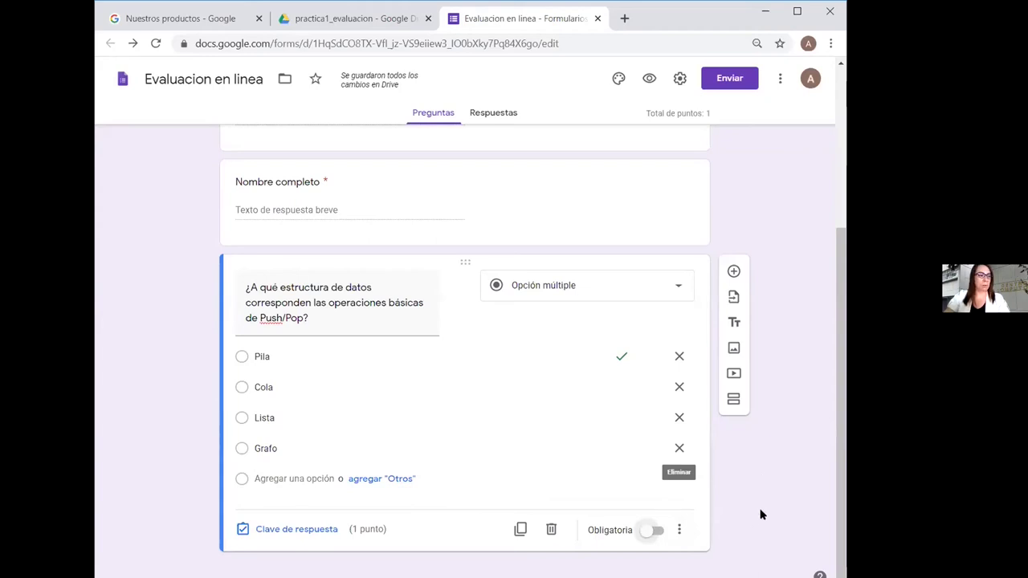
{"action": "left_click", "coordinate": [733, 271]}
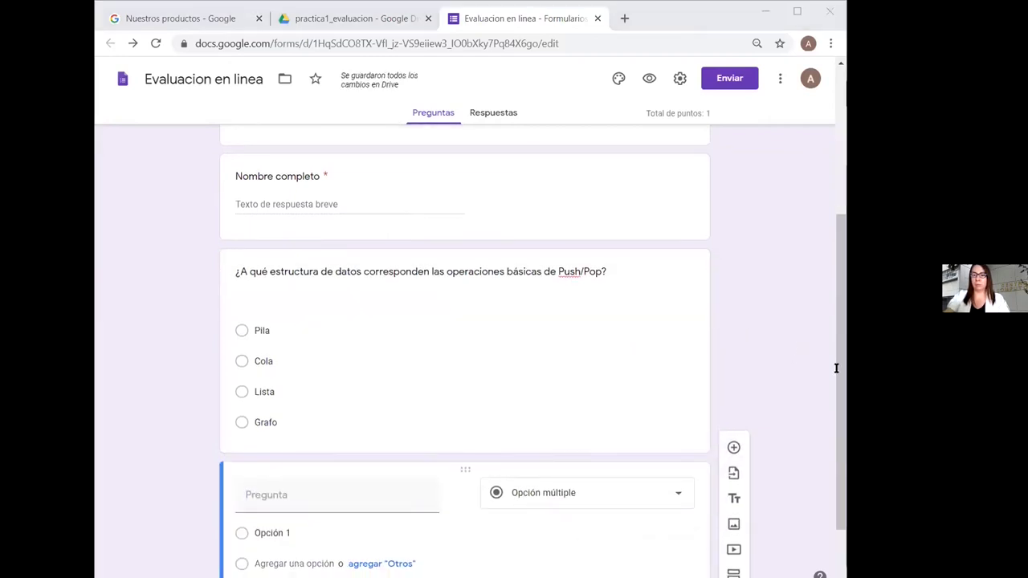
{"action": "left_click", "coordinate": [330, 489]}
{"action": "type", "text": "¿Qué estructura de datos es un conjunto de elementos del mismo tipo, donde el método de acceso a sus elementos es FIFO (del inglés First-In, First-Out), es decir; el primer elemento en entrar será el primero en salir?"}
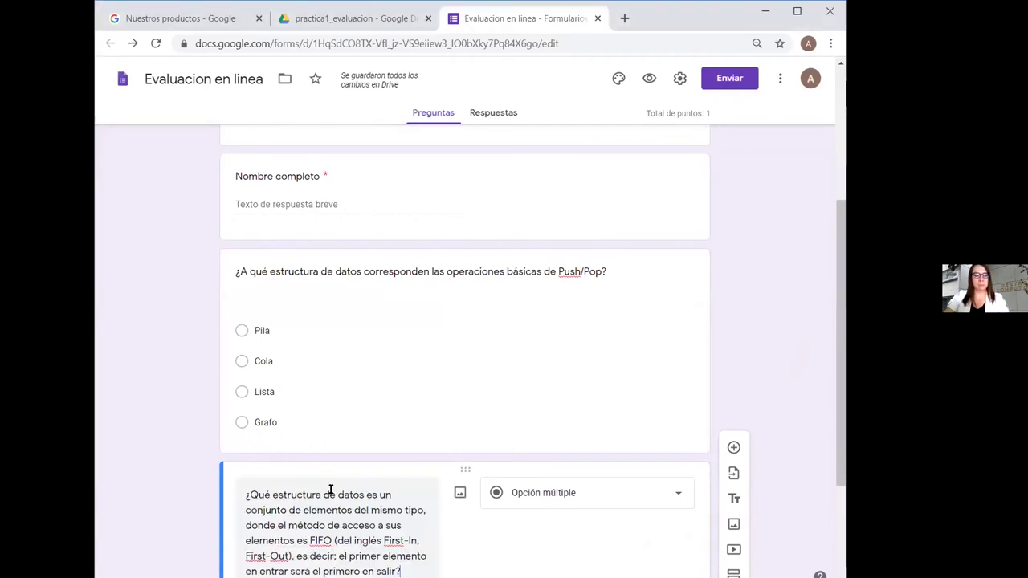
{"action": "left_click_drag", "start_coordinate": [837, 428], "coordinate": [830, 522]}
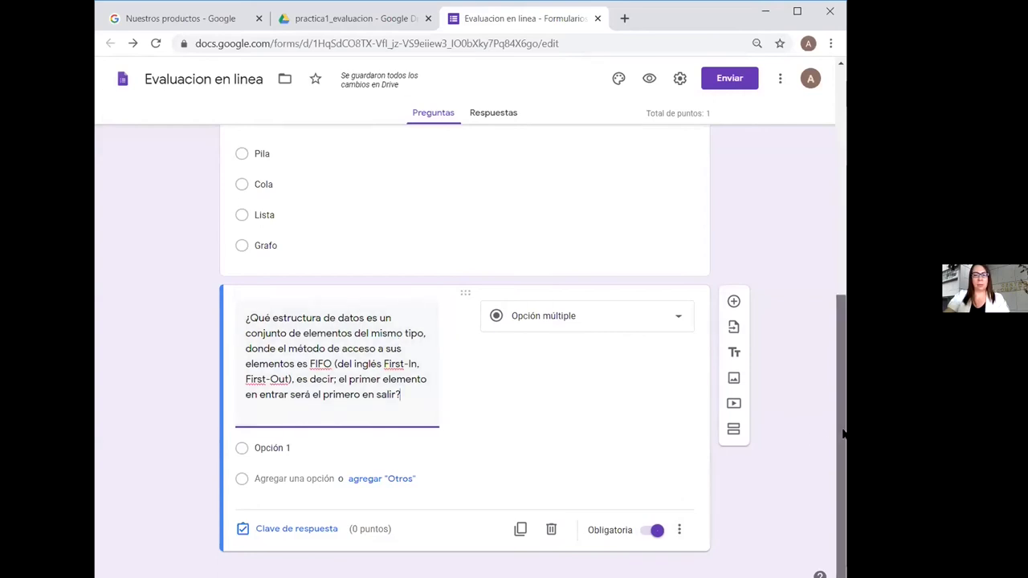
{"action": "left_click", "coordinate": [551, 529]}
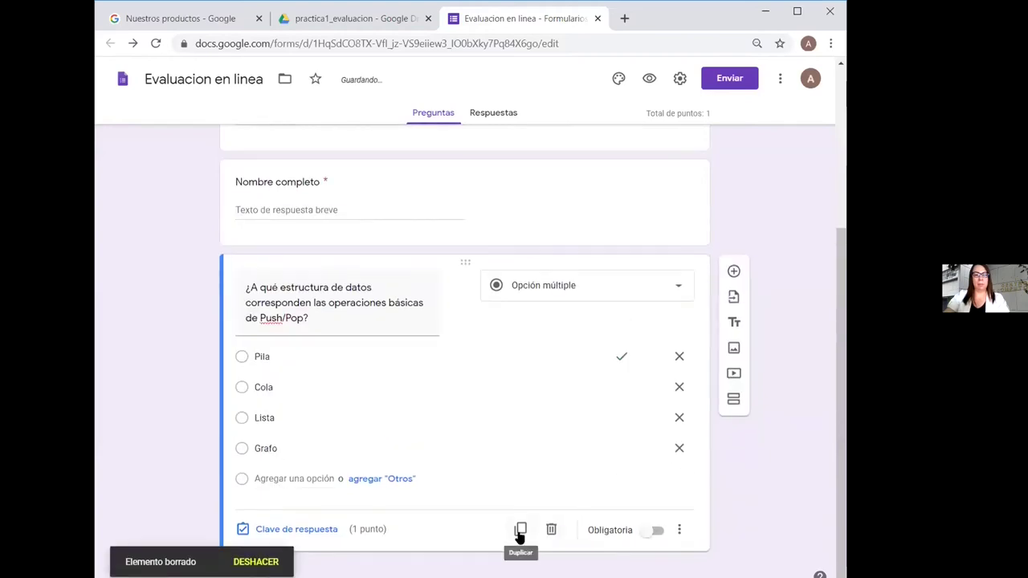
Duplicate the Push/Pop question, retitle it with the FIFO text, move Cola first, and rename Grafo to Árbol
{"action": "left_click", "coordinate": [520, 529]}
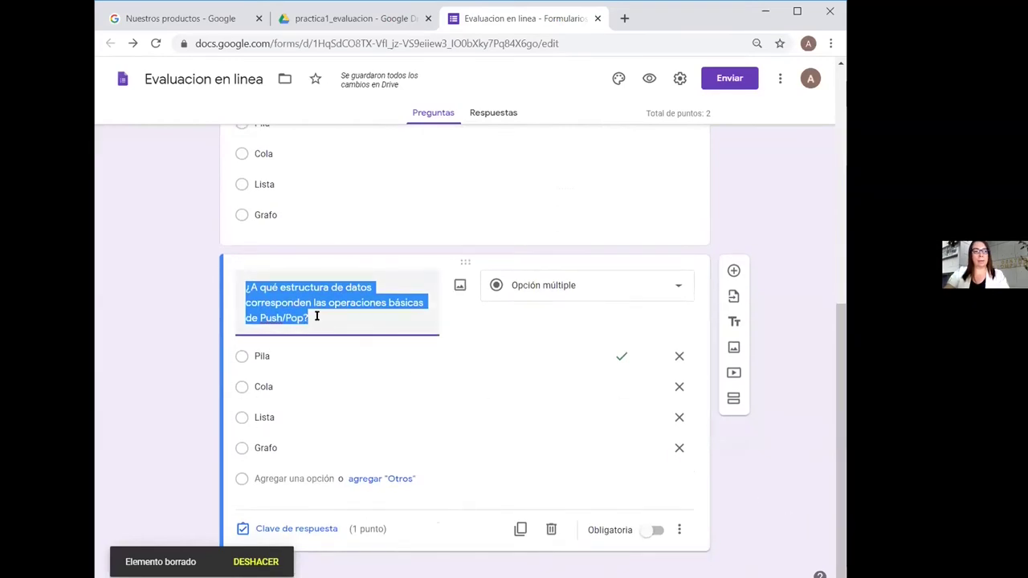
{"action": "type", "text": "¿Qué estructura de datos es un conjunto de elementos del mismo tipo, donde el método de acceso a sus elementos es FIFO (del inglés First-In, First-Out), es decir; el primer elemento en entrar será el primero en salir?"}
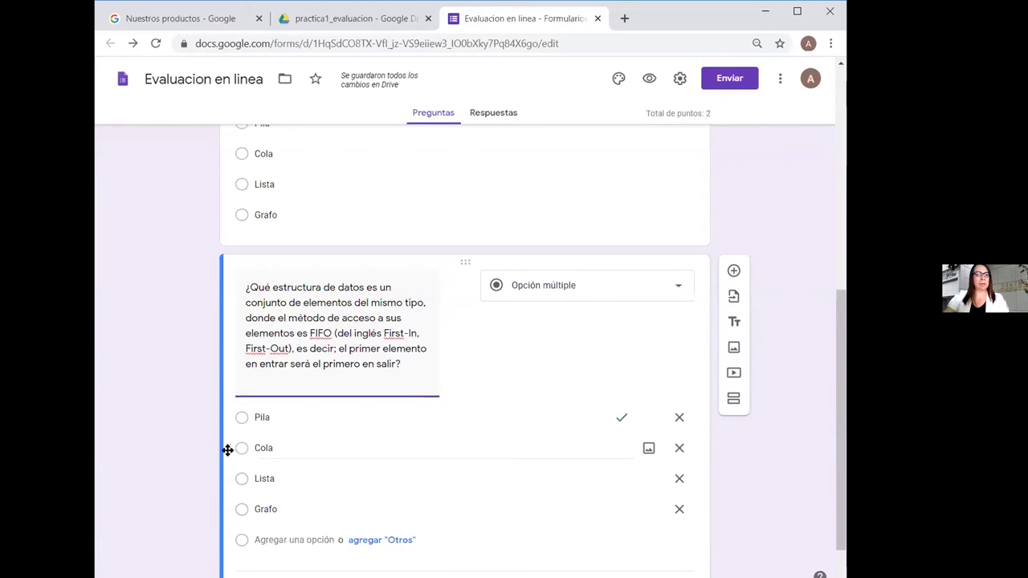
{"action": "left_click_drag", "start_coordinate": [228, 447], "coordinate": [229, 413]}
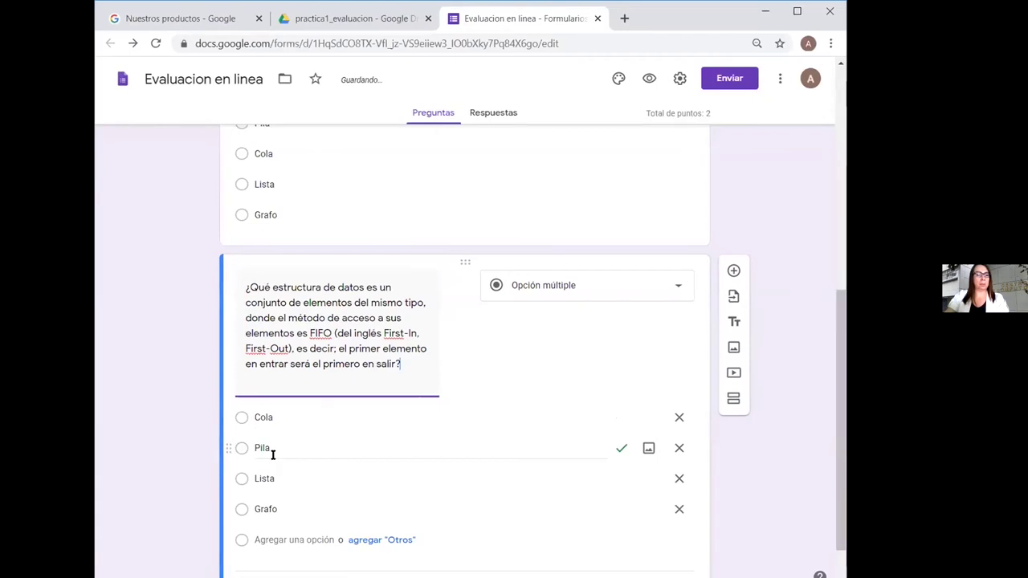
{"action": "left_click", "coordinate": [256, 417]}
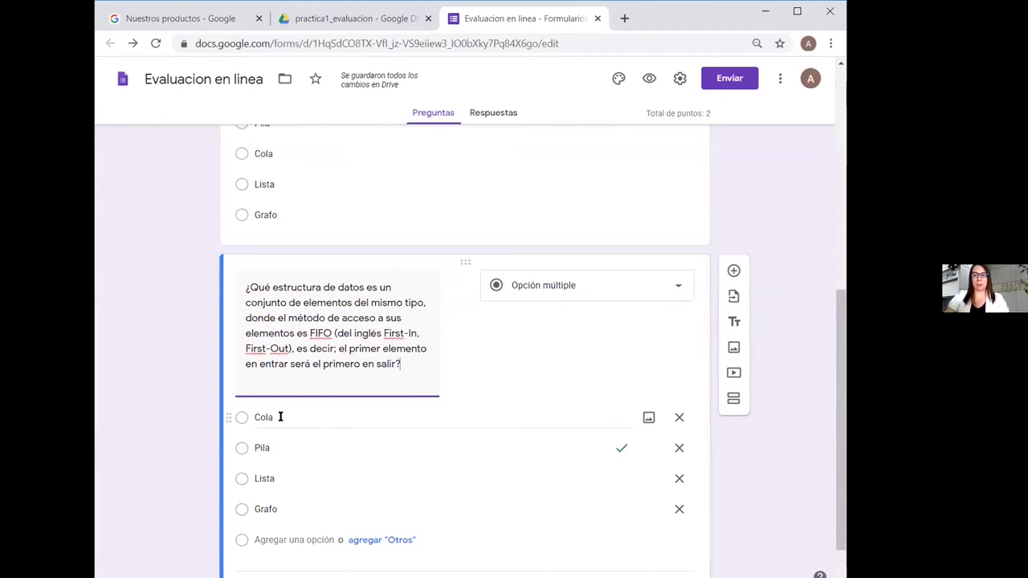
{"action": "double_click", "coordinate": [282, 507]}
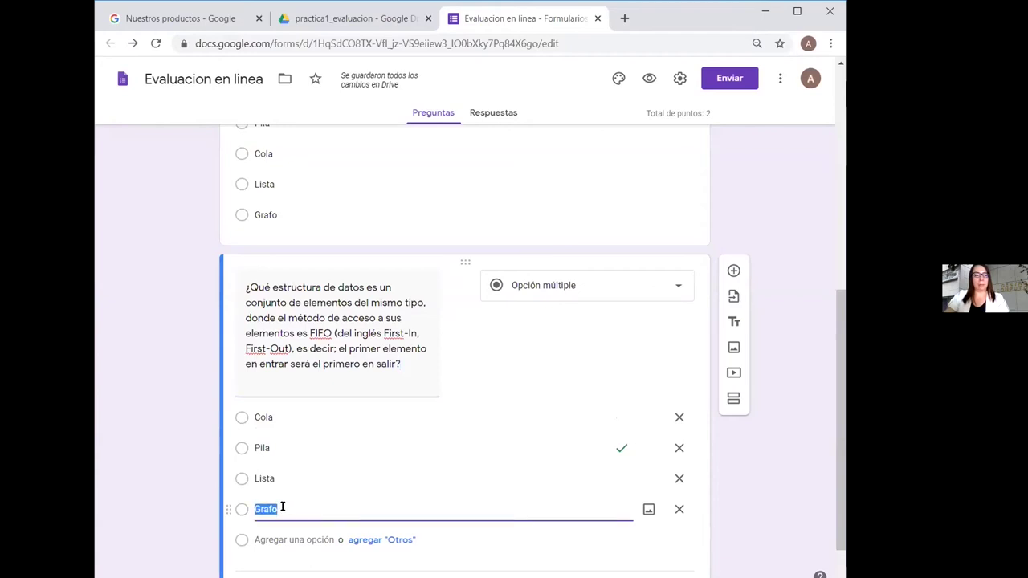
{"action": "type", "text": "Árbol"}
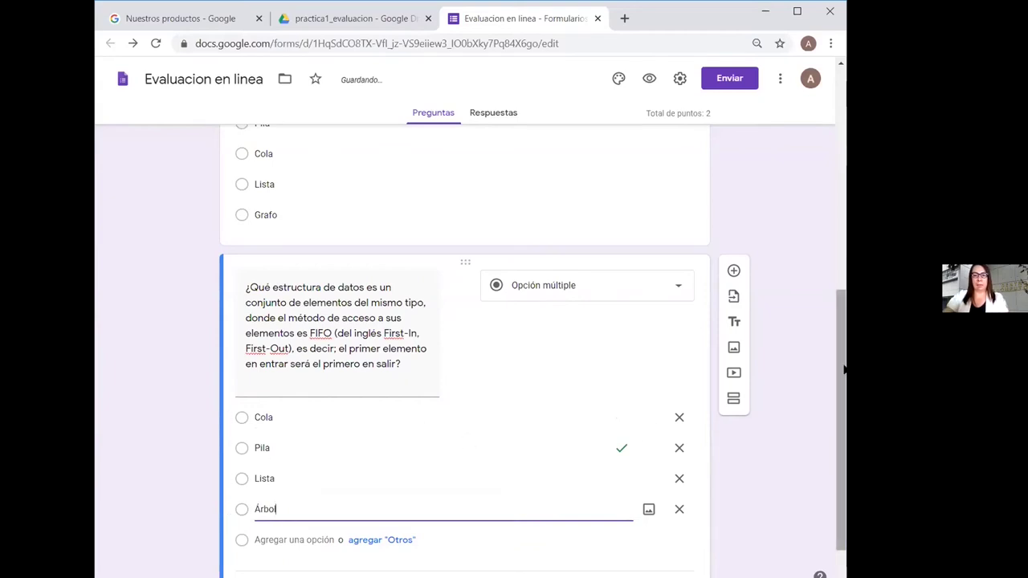
{"action": "scroll", "coordinate": [840, 404], "scroll_direction": "down", "scroll_amount": 1}
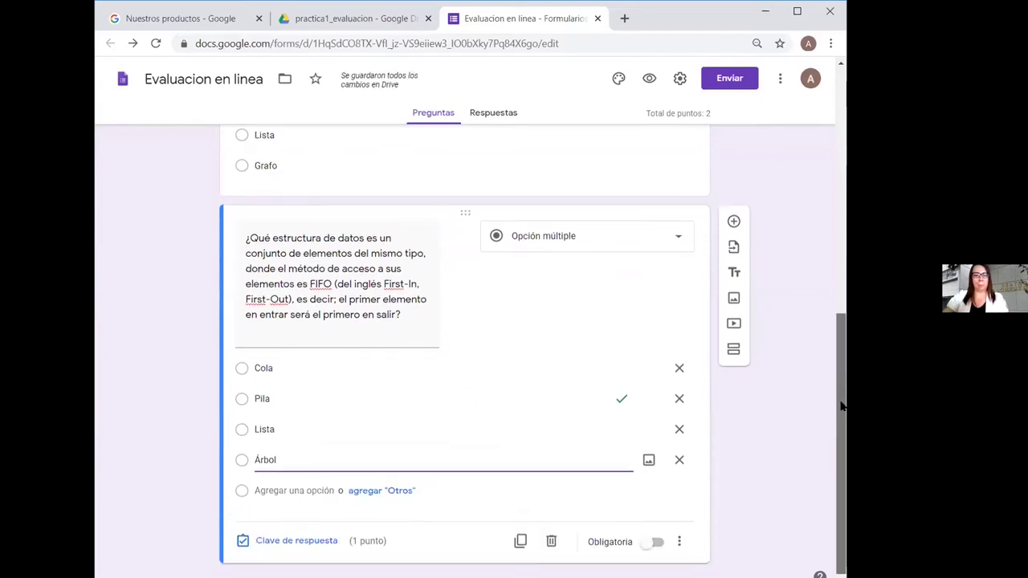
Make Cola the sole correct FIFO answer instead of Pila, then add a new question below
{"action": "left_click", "coordinate": [303, 531]}
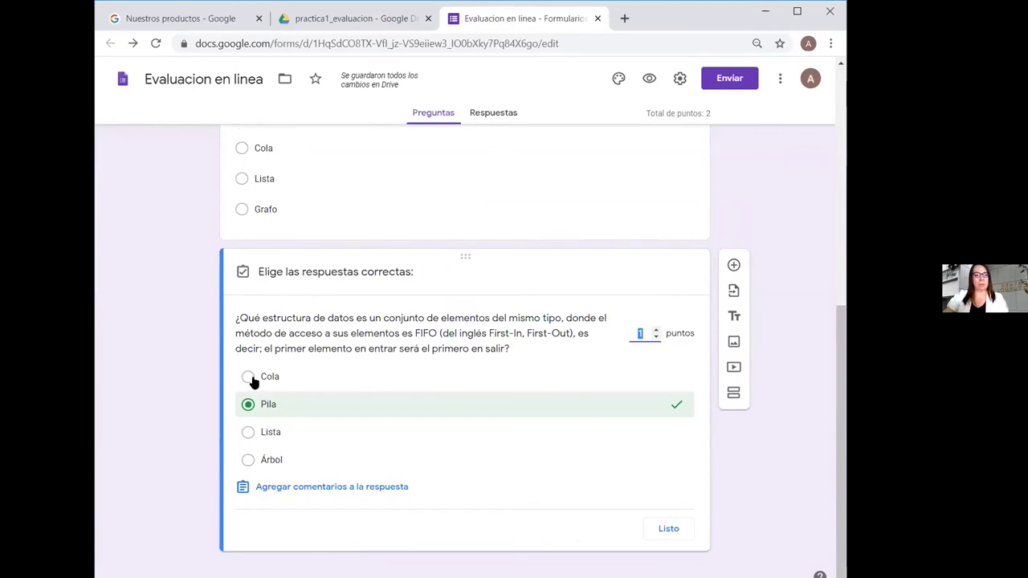
{"action": "left_click", "coordinate": [245, 377]}
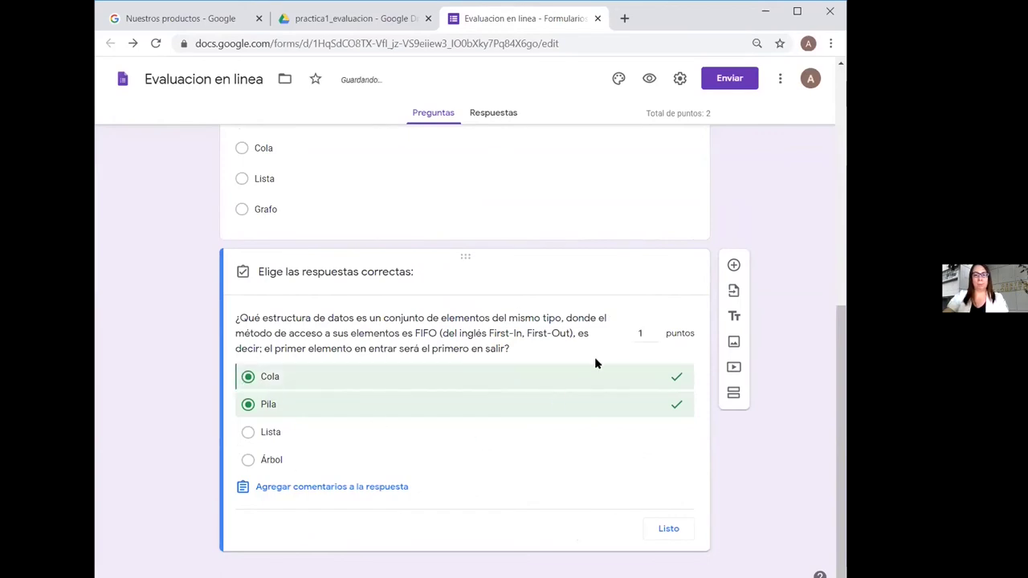
{"action": "left_click", "coordinate": [248, 406]}
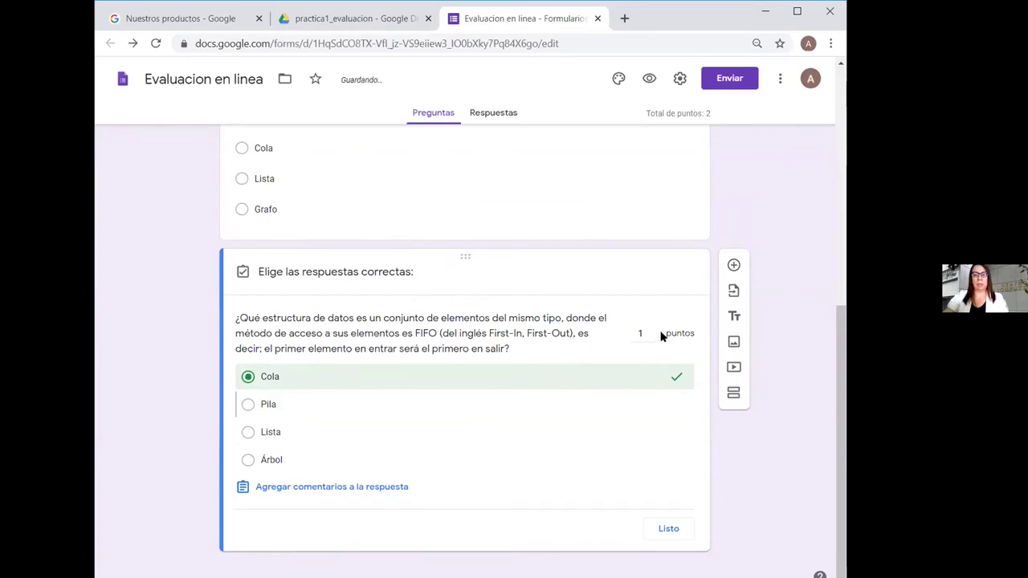
{"action": "left_click", "coordinate": [665, 530]}
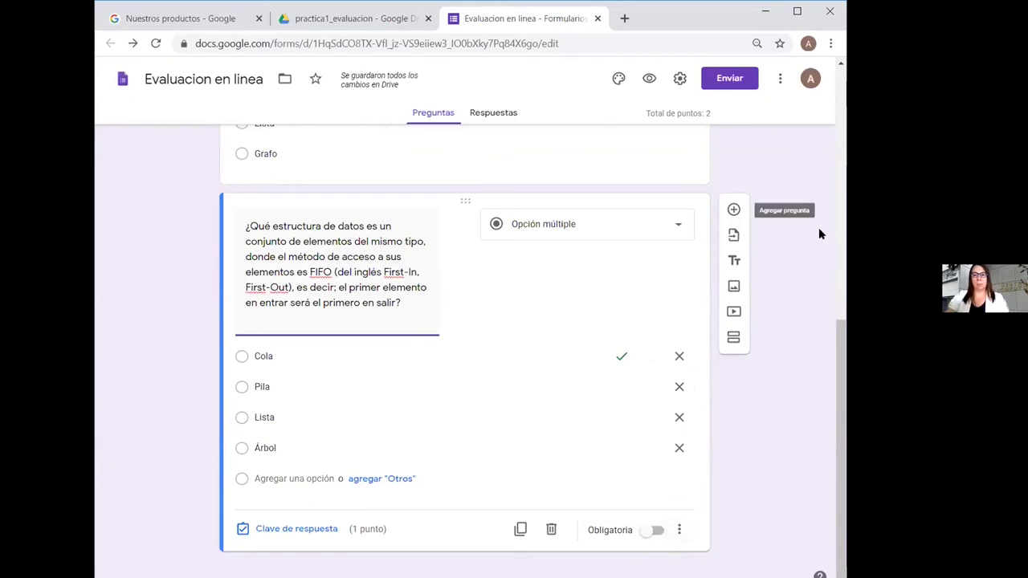
{"action": "left_click", "coordinate": [737, 228]}
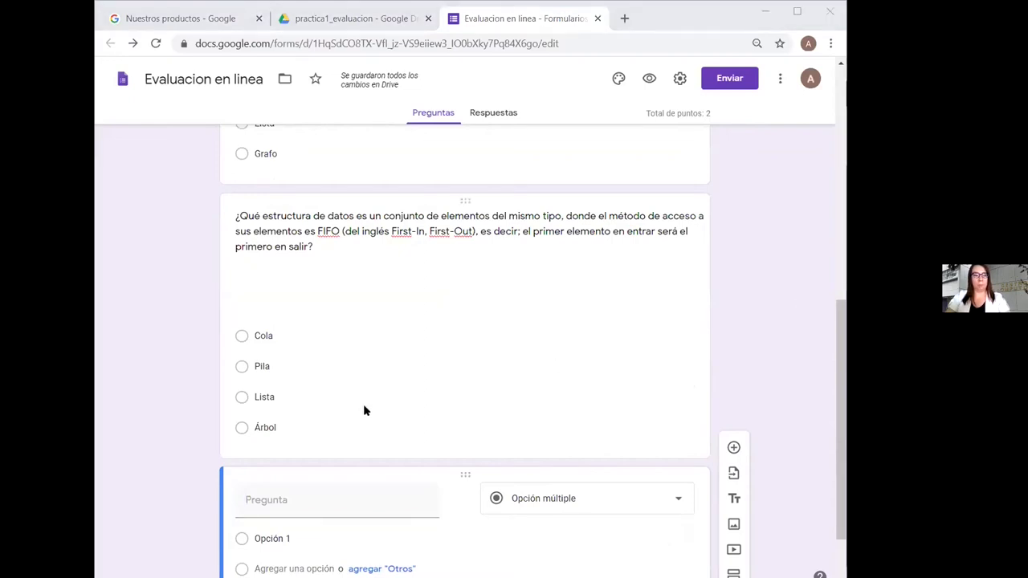
Title the new question '¿Qué es una estructura de datos llamada Pila?' as an optional Párrafo question
{"action": "left_click", "coordinate": [284, 500]}
{"action": "type", "text": "¿Qué es una estructura de datos llamada Pila?"}
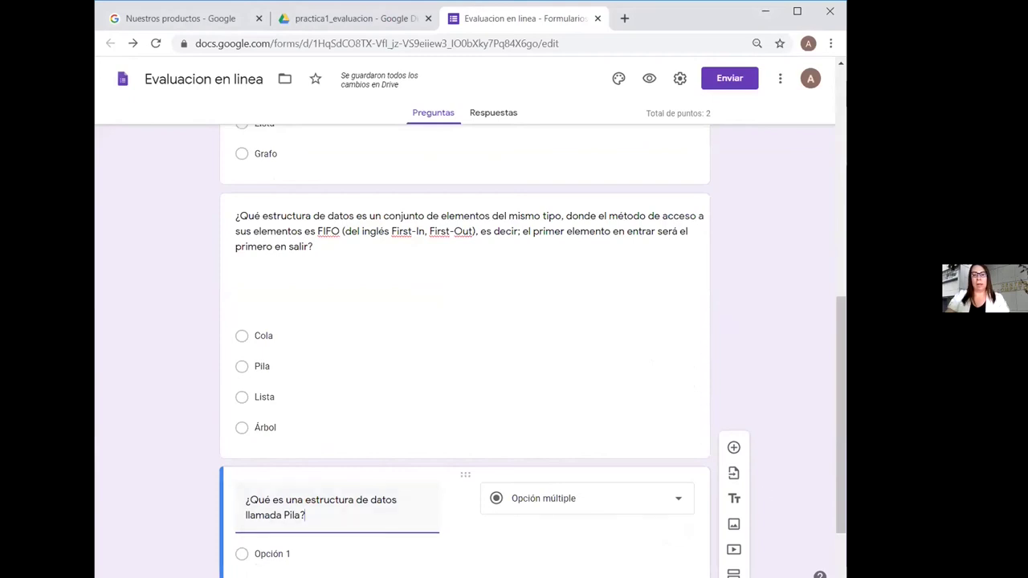
{"action": "left_click_drag", "start_coordinate": [841, 424], "coordinate": [832, 480]}
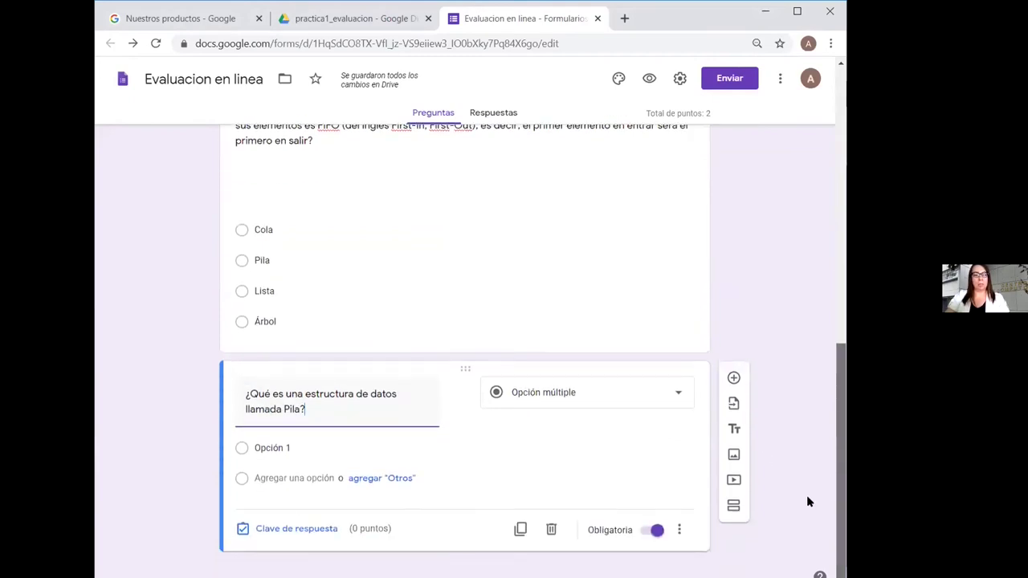
{"action": "left_click", "coordinate": [679, 396]}
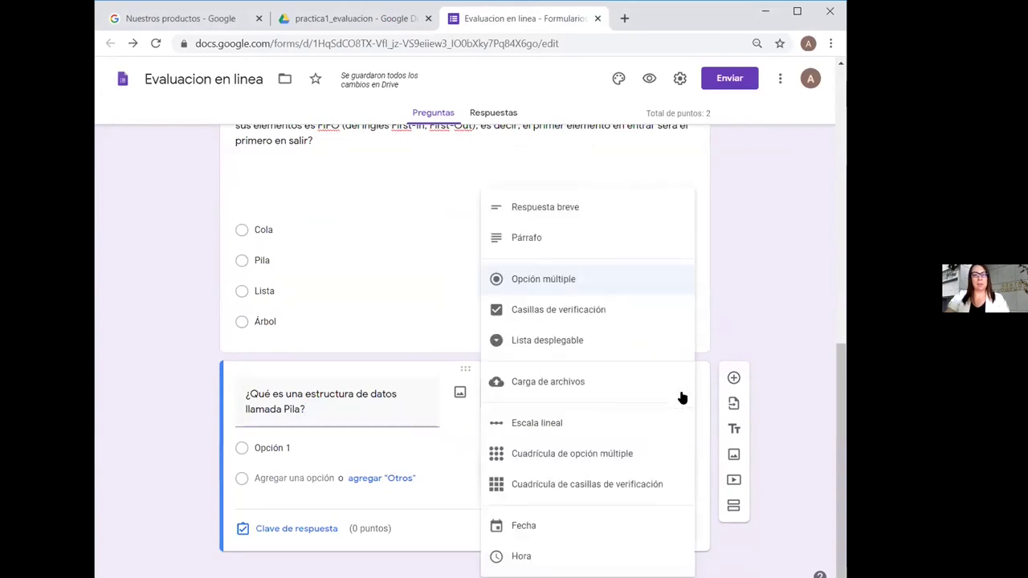
{"action": "left_click", "coordinate": [546, 241]}
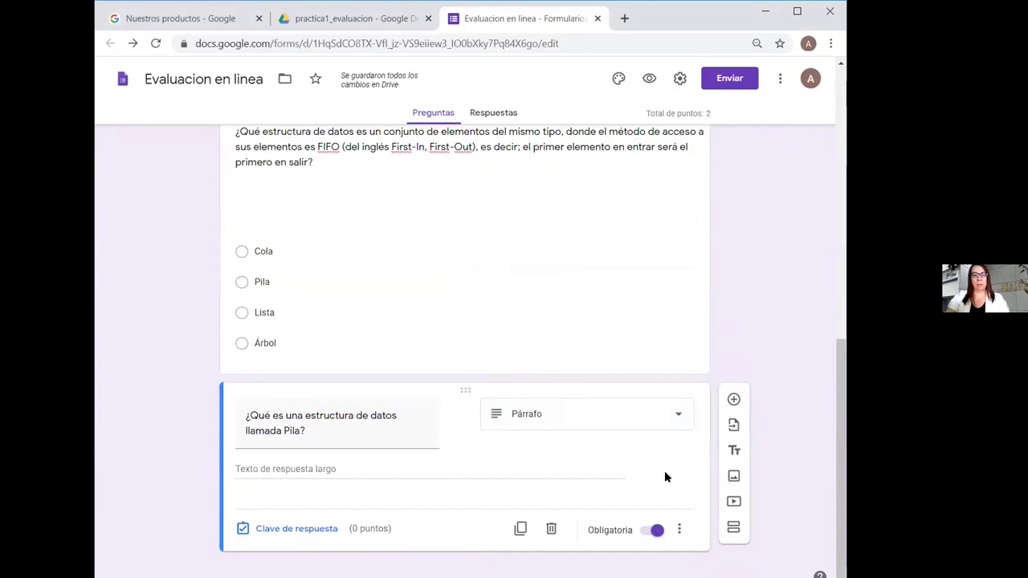
{"action": "left_click", "coordinate": [652, 532]}
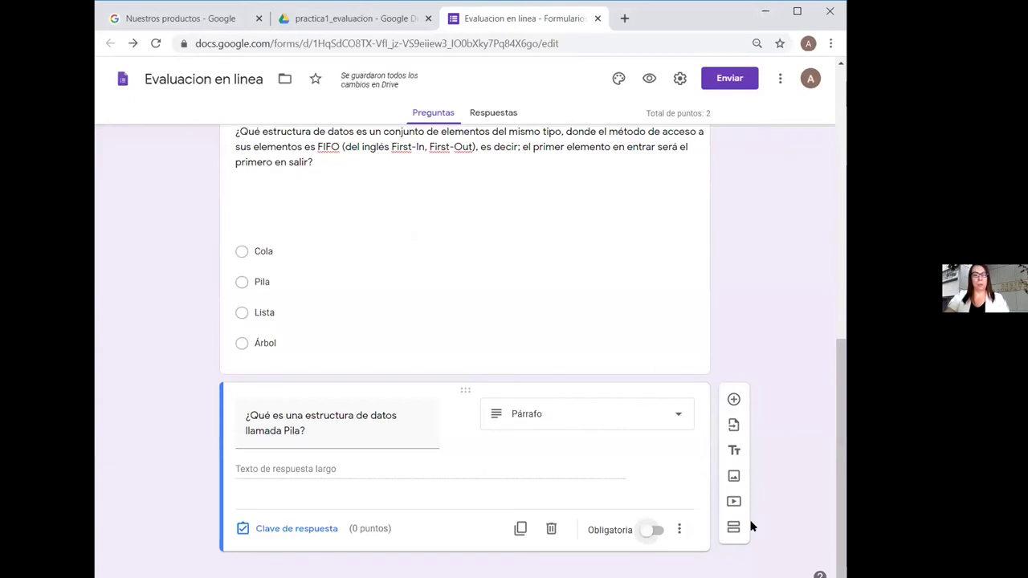
Give the Pila paragraph question 1 point in its answer key
{"action": "left_click", "coordinate": [306, 529]}
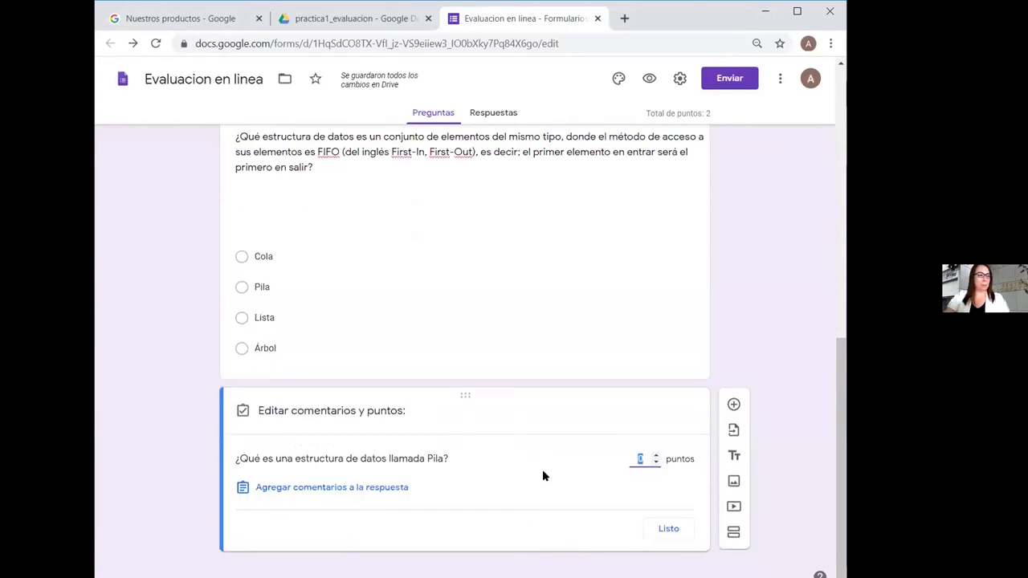
{"action": "left_click", "coordinate": [656, 455]}
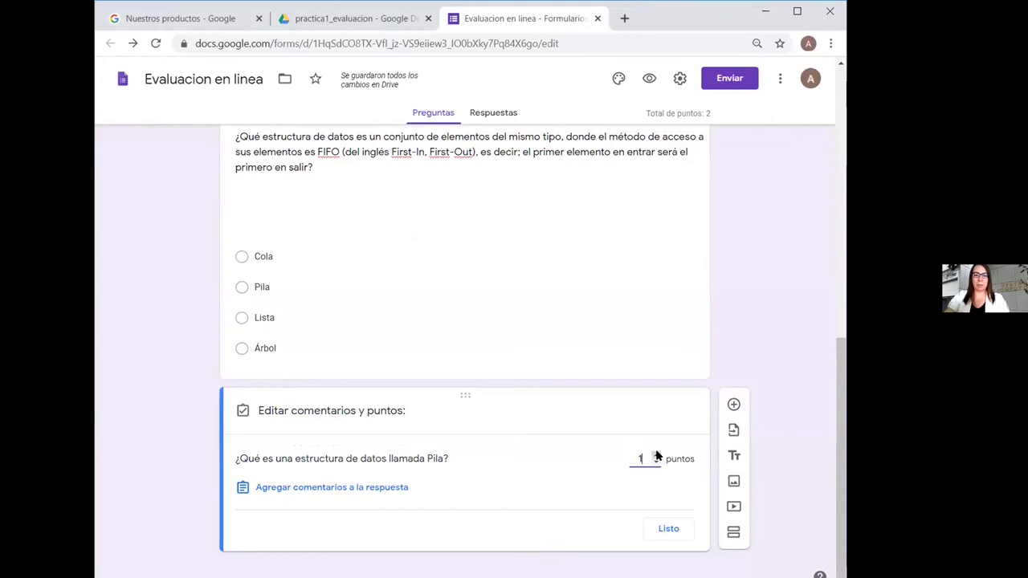
{"action": "left_click", "coordinate": [669, 529]}
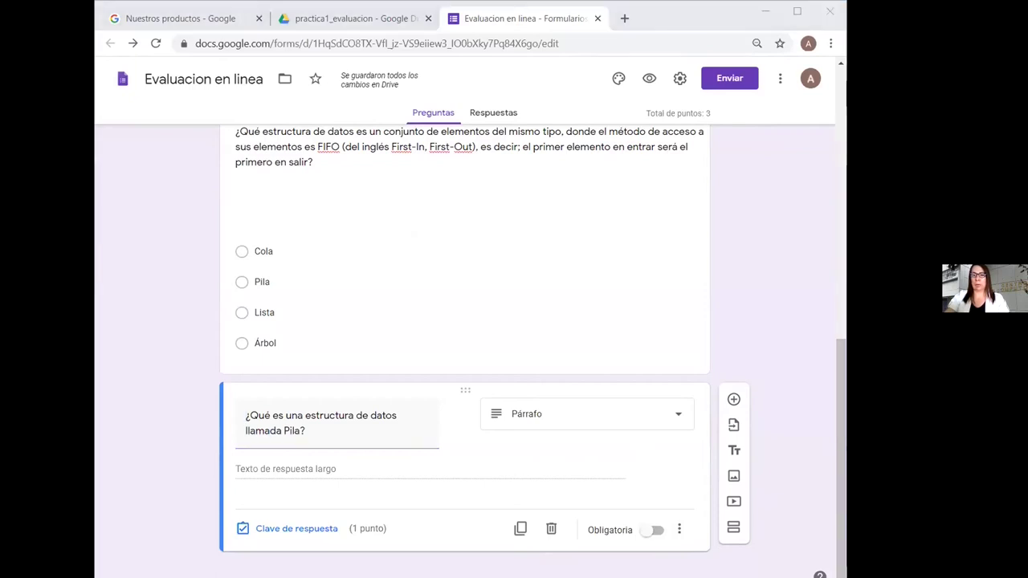
Add a new question with the front/end data-structure text as a Respuesta breve item
{"action": "left_click", "coordinate": [733, 399]}
{"action": "type", "text": "¿En qué estructura de datos sus elementos se recuperan por un lado llamado principio y se almacenan por el otro extremo llamado final?"}
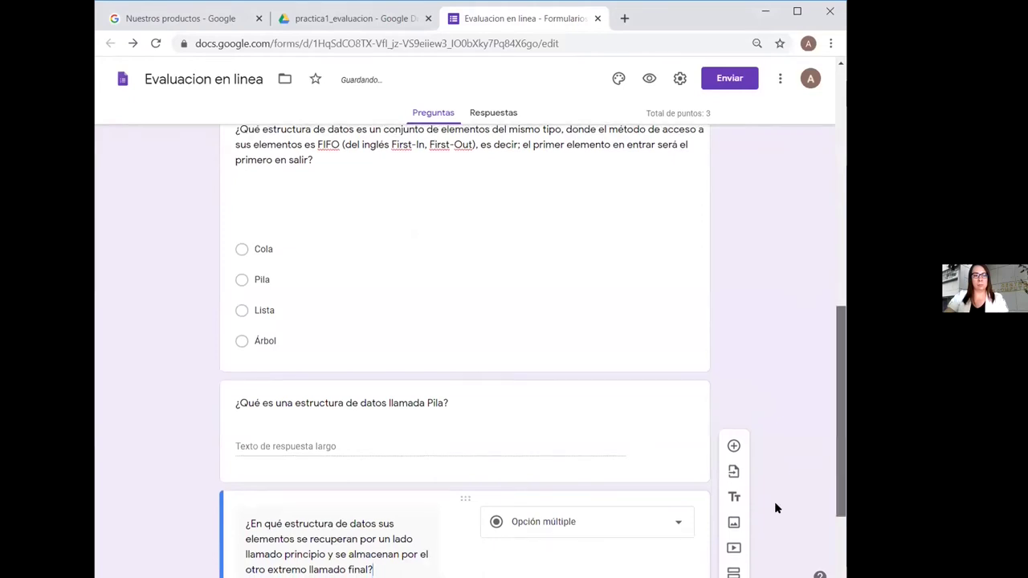
{"action": "scroll", "coordinate": [775, 508], "scroll_direction": "down", "scroll_amount": 2}
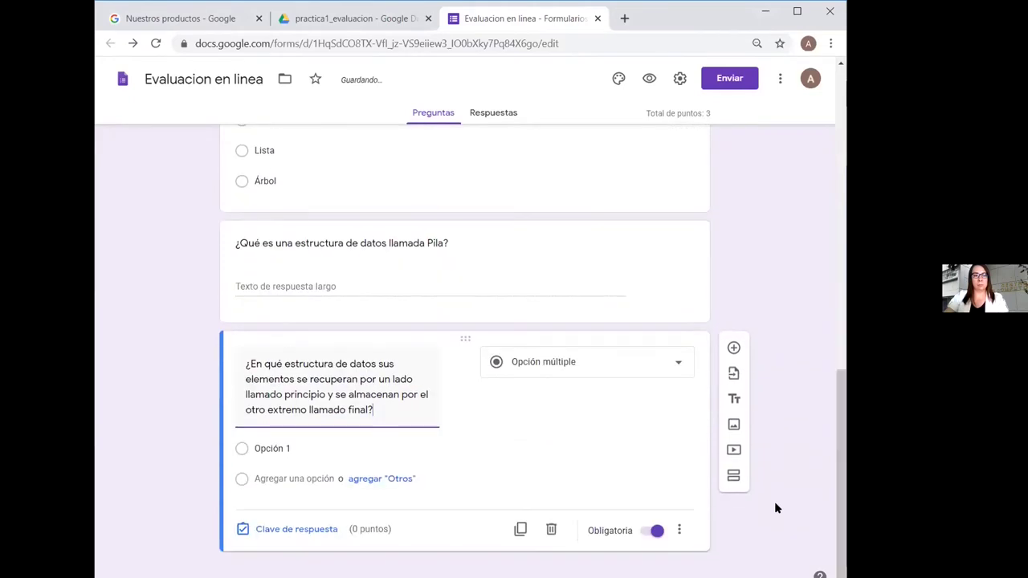
{"action": "left_click", "coordinate": [679, 365]}
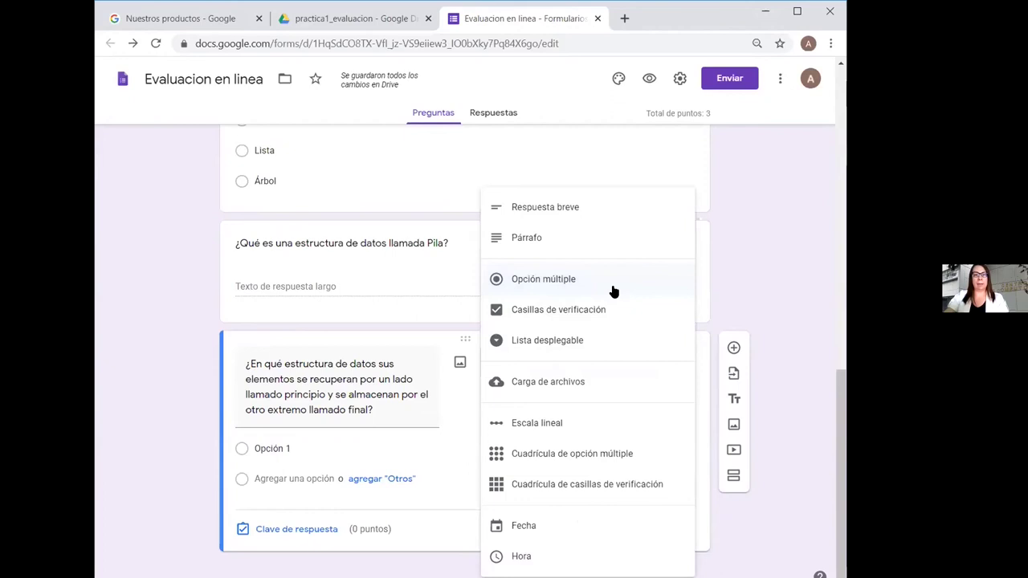
{"action": "left_click", "coordinate": [574, 209]}
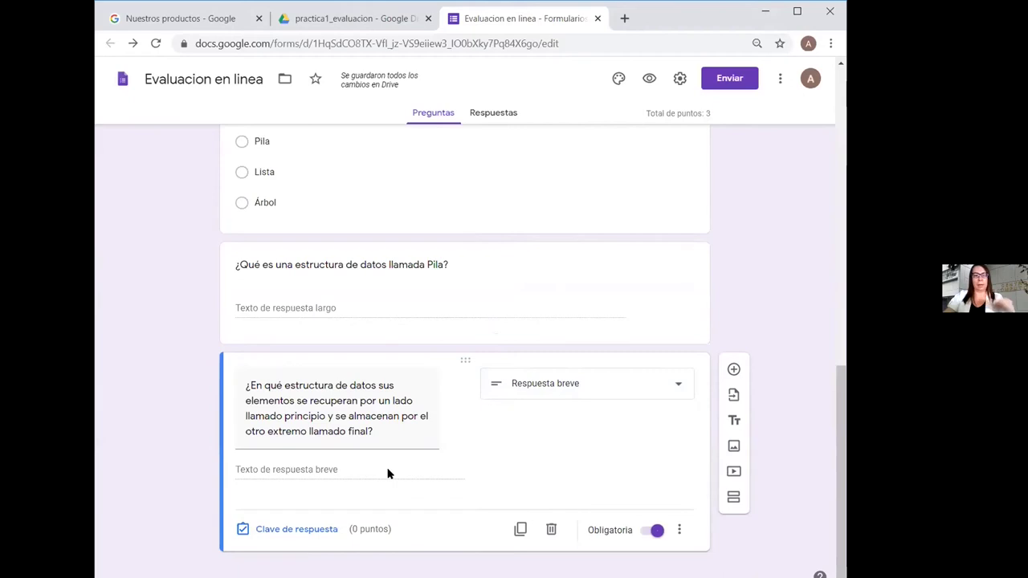
Make the short-answer question worth 1 point and add a correct-answer entry
{"action": "left_click", "coordinate": [306, 532]}
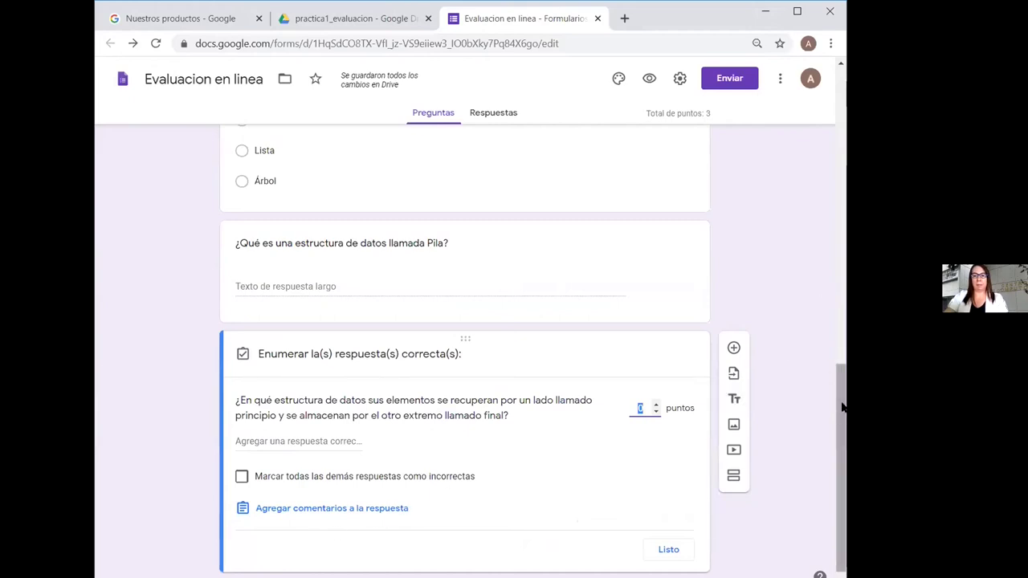
{"action": "scroll", "coordinate": [842, 405], "scroll_direction": "down", "scroll_amount": 1}
{"action": "left_click", "coordinate": [655, 384]}
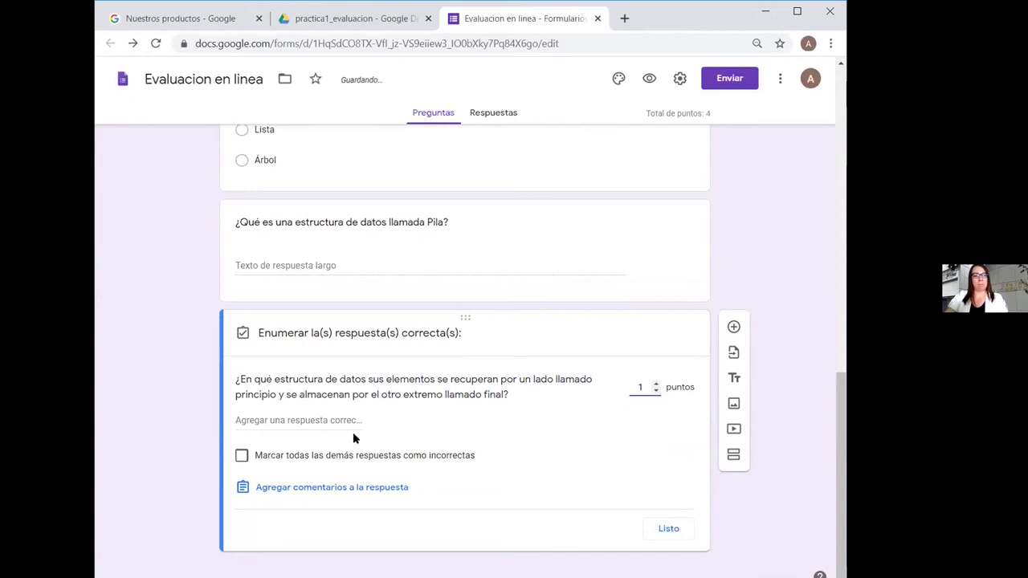
{"action": "left_click", "coordinate": [323, 419]}
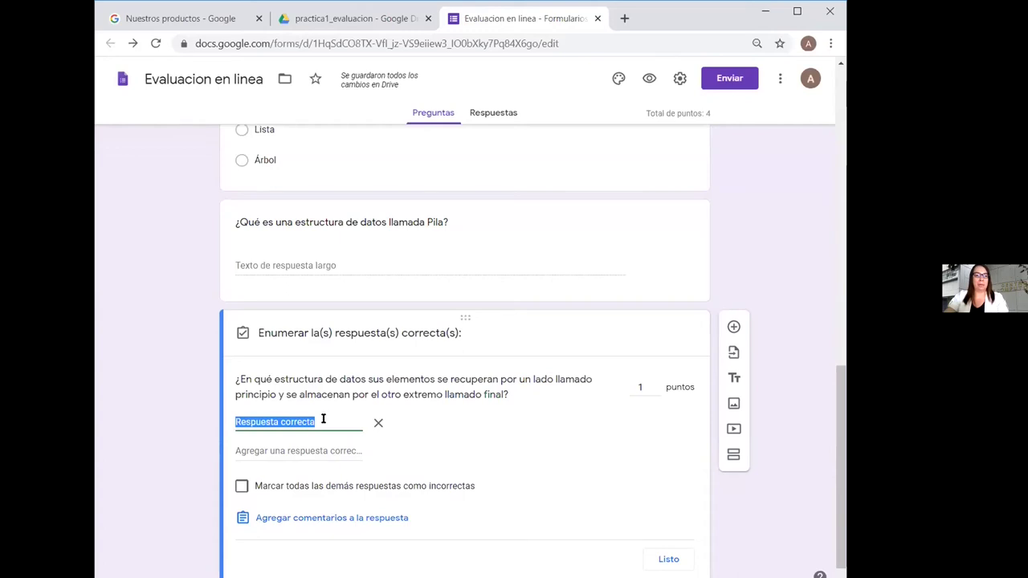
{"action": "left_click", "coordinate": [326, 419]}
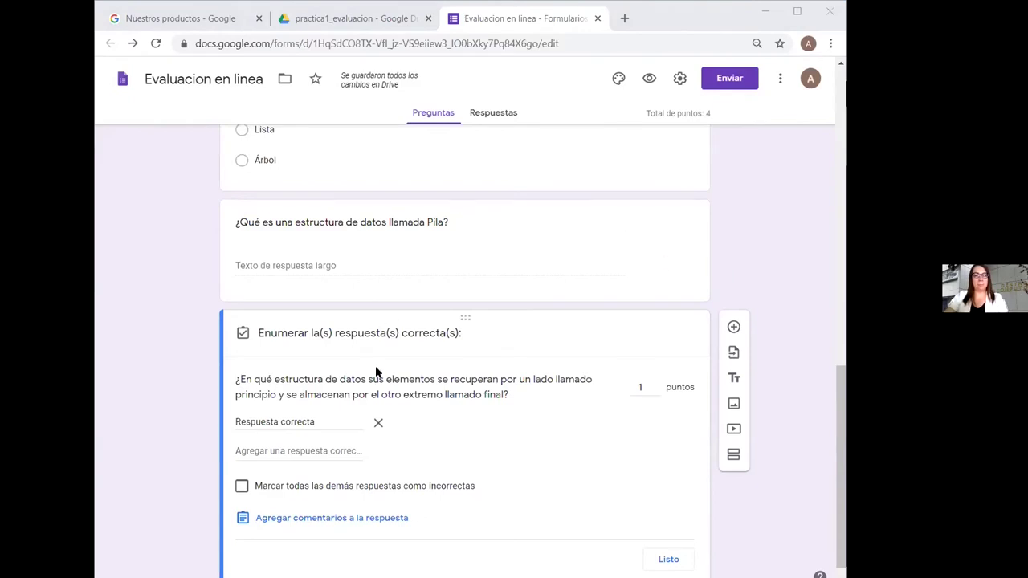
{"action": "left_click", "coordinate": [668, 559]}
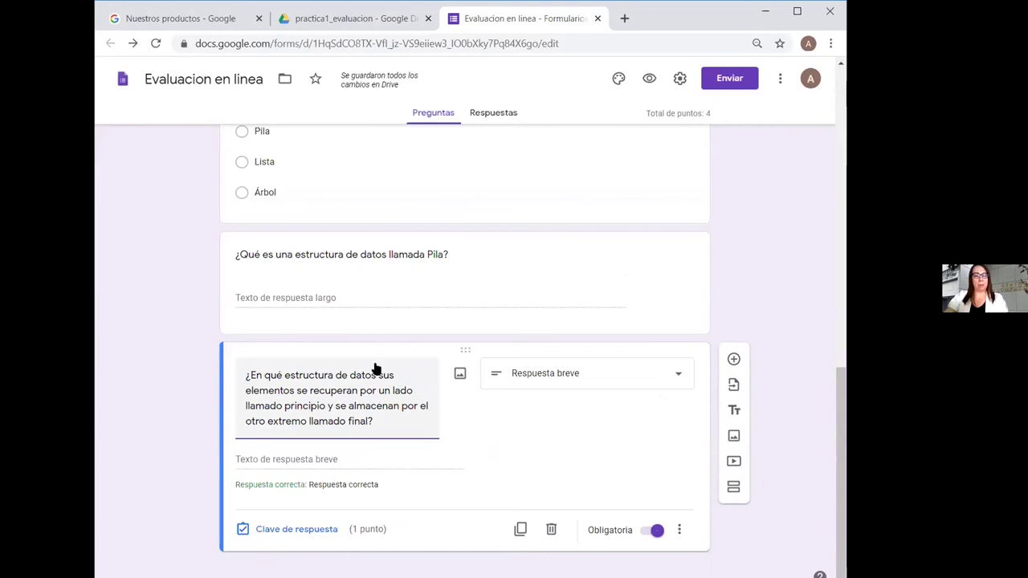
Add the description '(Escribir la respuesta con texto en singular)', removing the stray 'Respuesta breve' prefix
{"action": "left_click", "coordinate": [679, 531]}
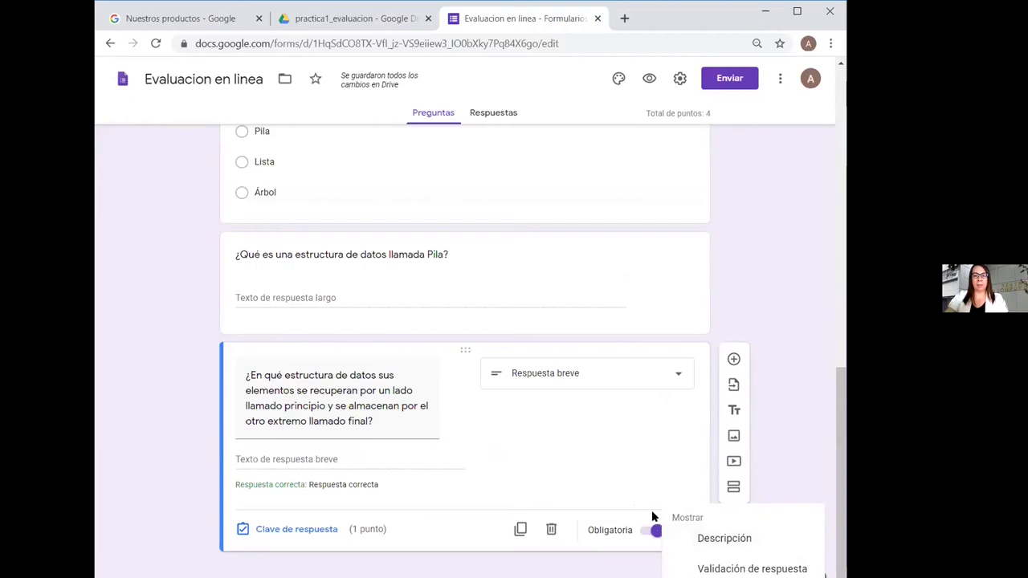
{"action": "left_click", "coordinate": [725, 539]}
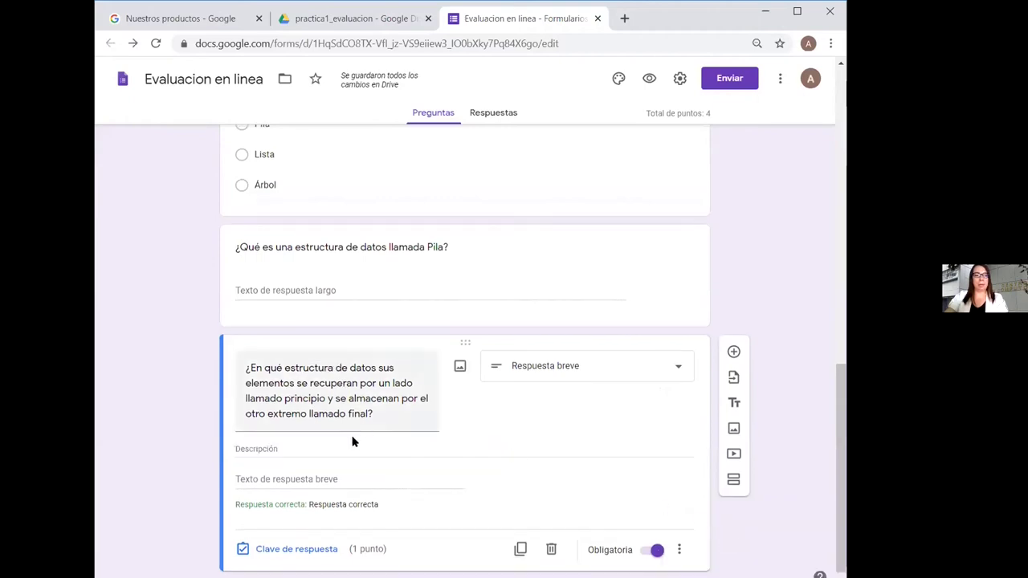
{"action": "type", "text": "Respuesta breve(Escribir la respuesta con texto en singular)"}
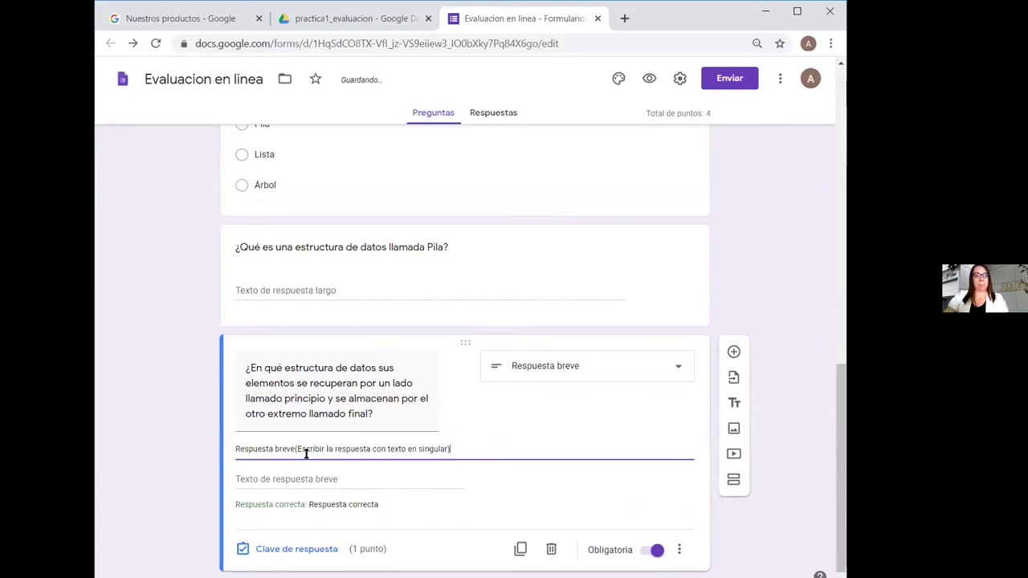
{"action": "left_click_drag", "start_coordinate": [296, 448], "coordinate": [225, 444]}
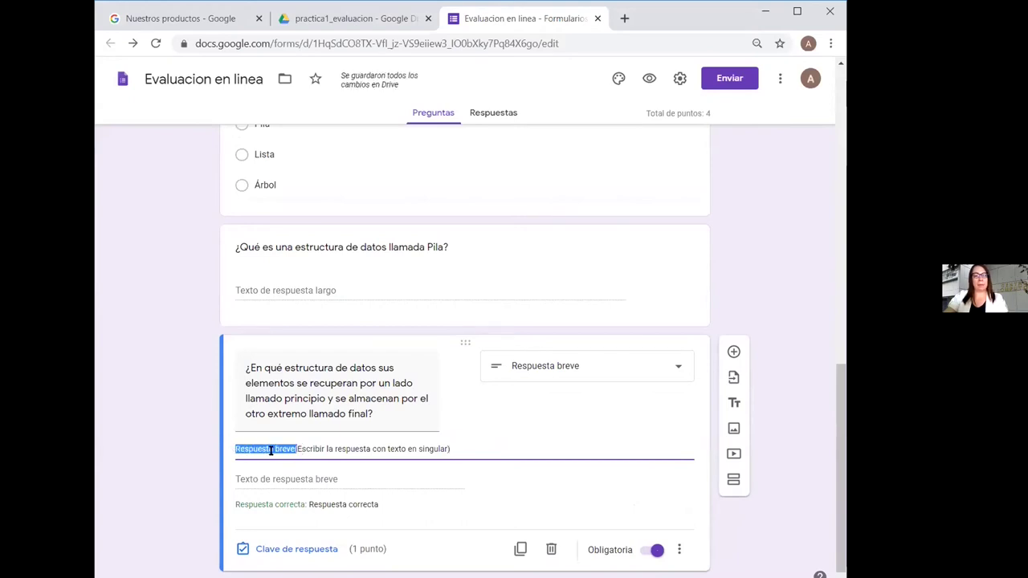
{"action": "key", "text": "BackSpace"}
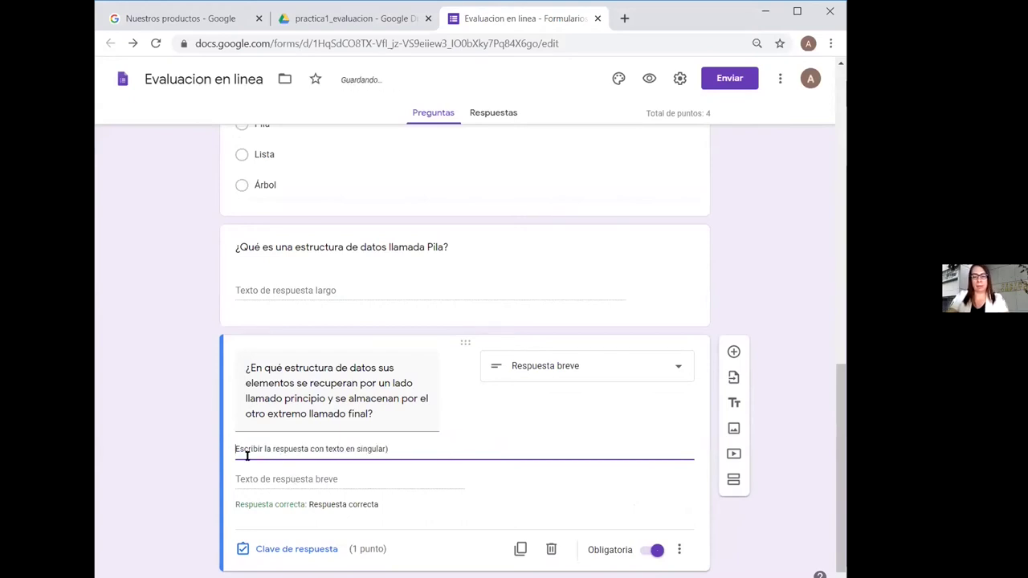
{"action": "type", "text": "("}
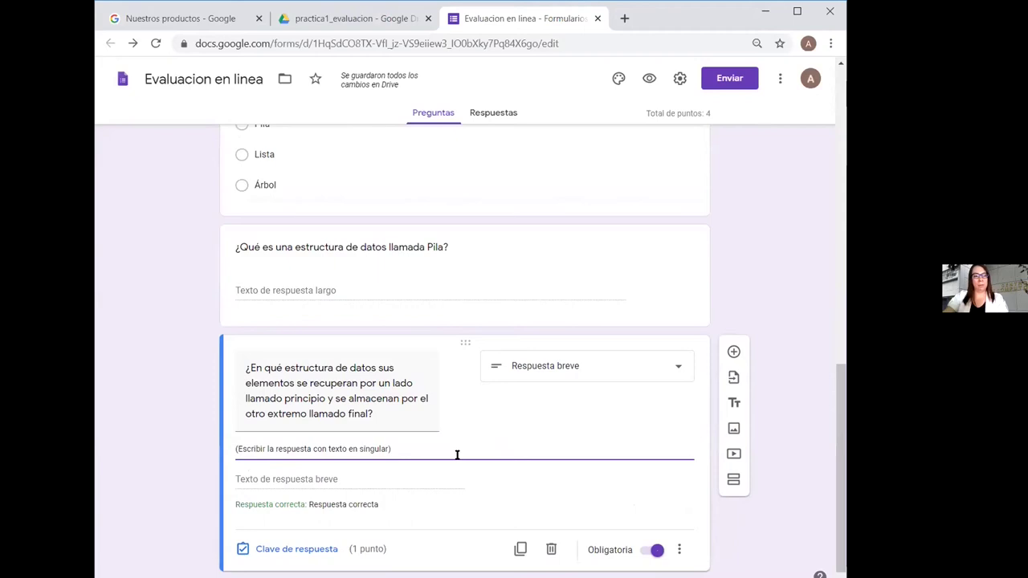
Accept 'cola', 'Cola' and 'COLA' as correct answers, marking all other answers incorrect
{"action": "left_click", "coordinate": [329, 551]}
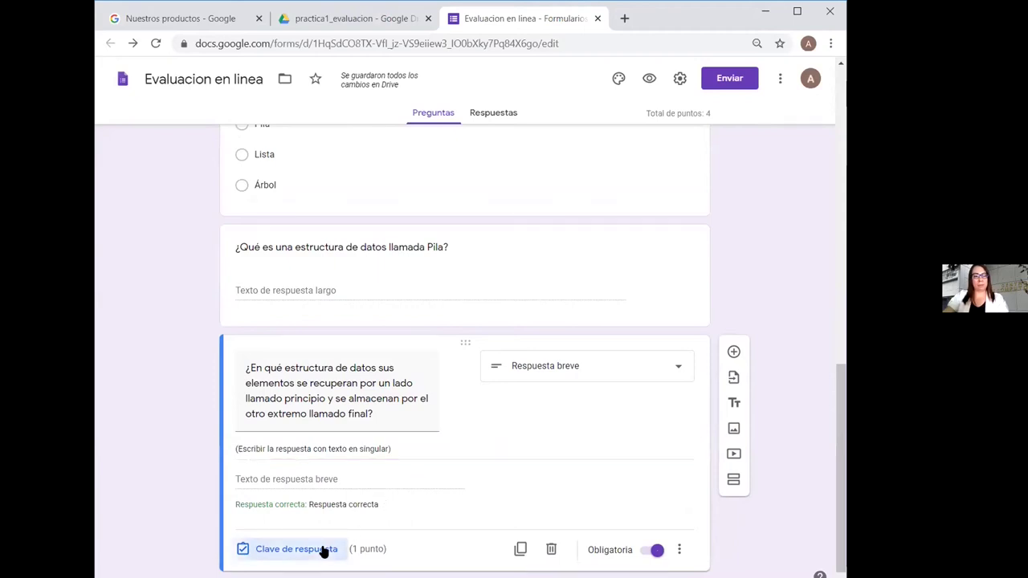
{"action": "left_click", "coordinate": [301, 475]}
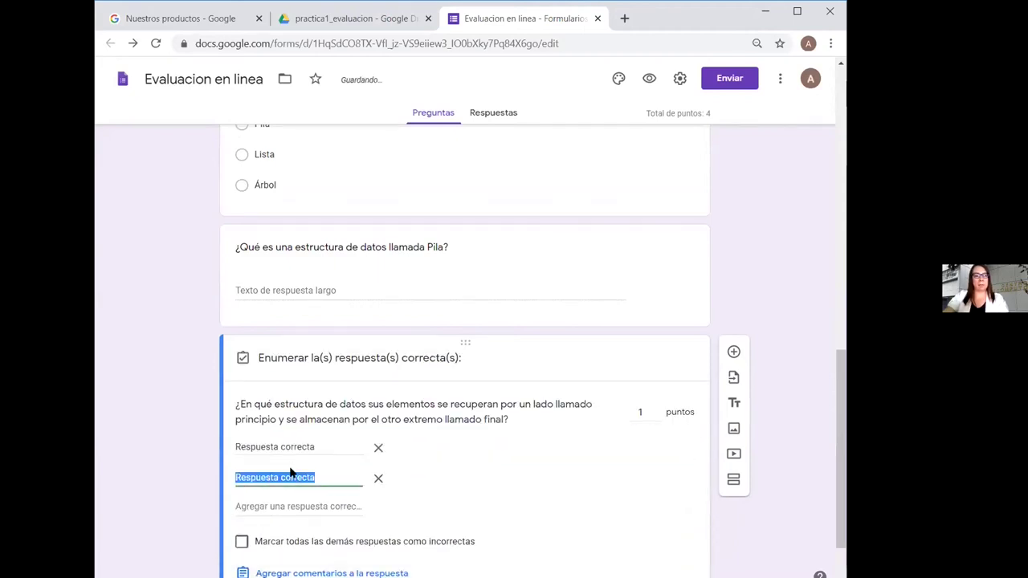
{"action": "type", "text": "cola"}
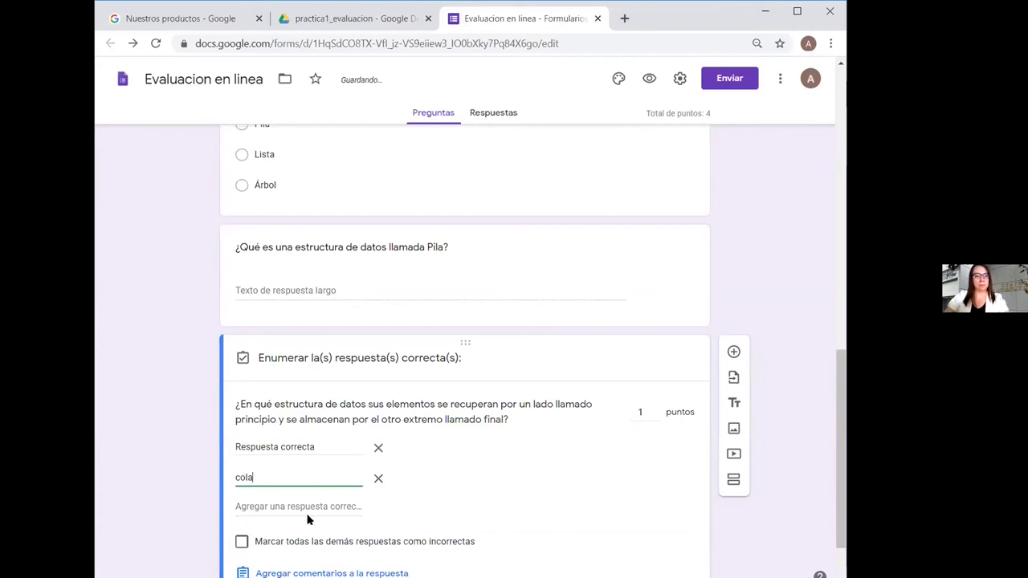
{"action": "left_click", "coordinate": [305, 506]}
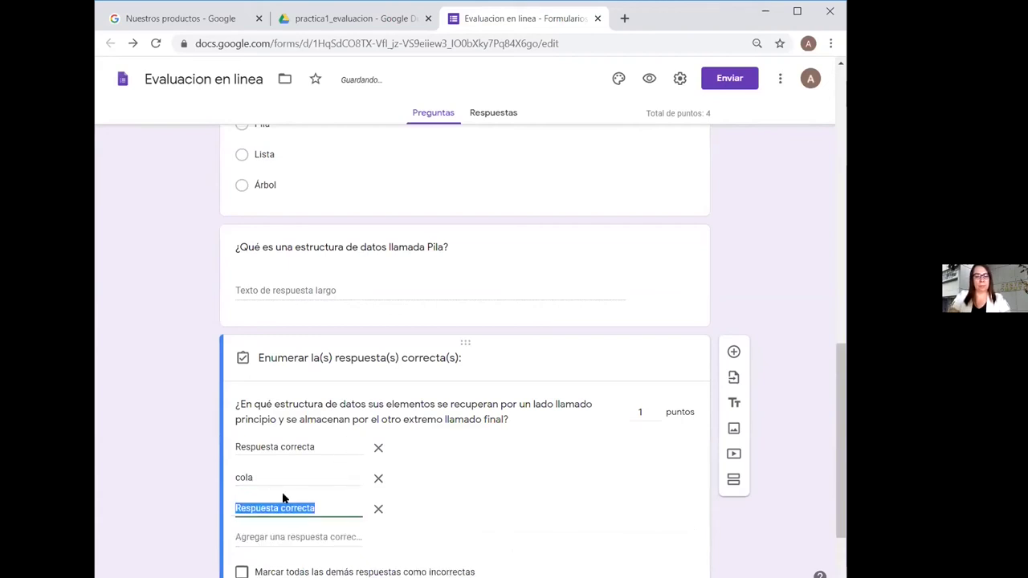
{"action": "type", "text": "Col"}
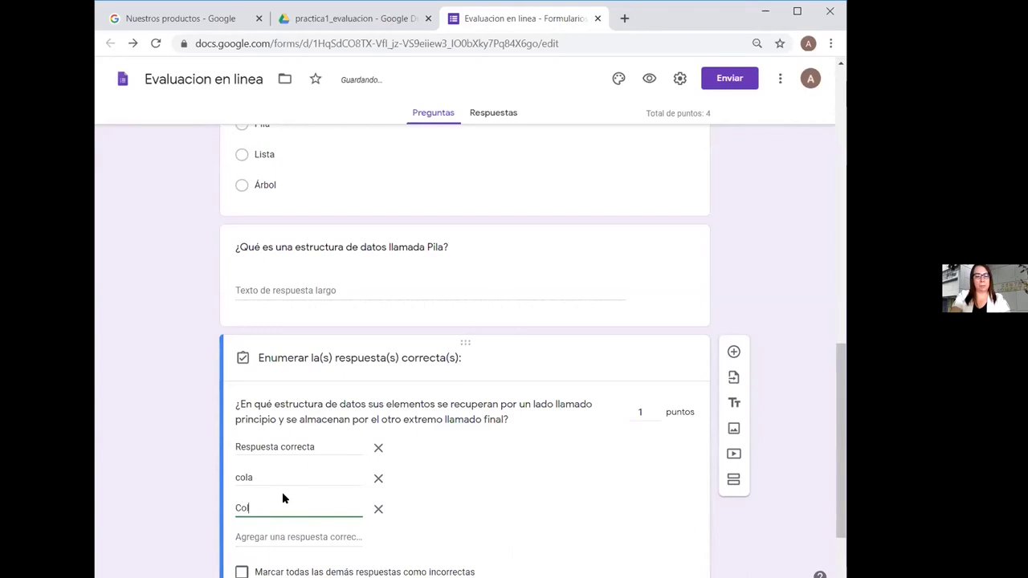
{"action": "type", "text": "a"}
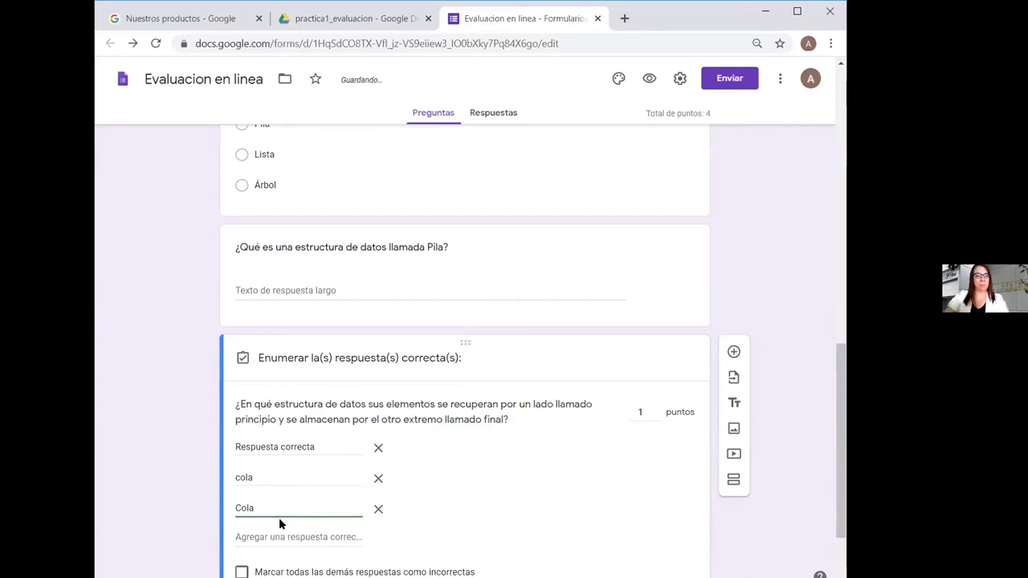
{"action": "left_click", "coordinate": [278, 534]}
{"action": "type", "text": "COLA"}
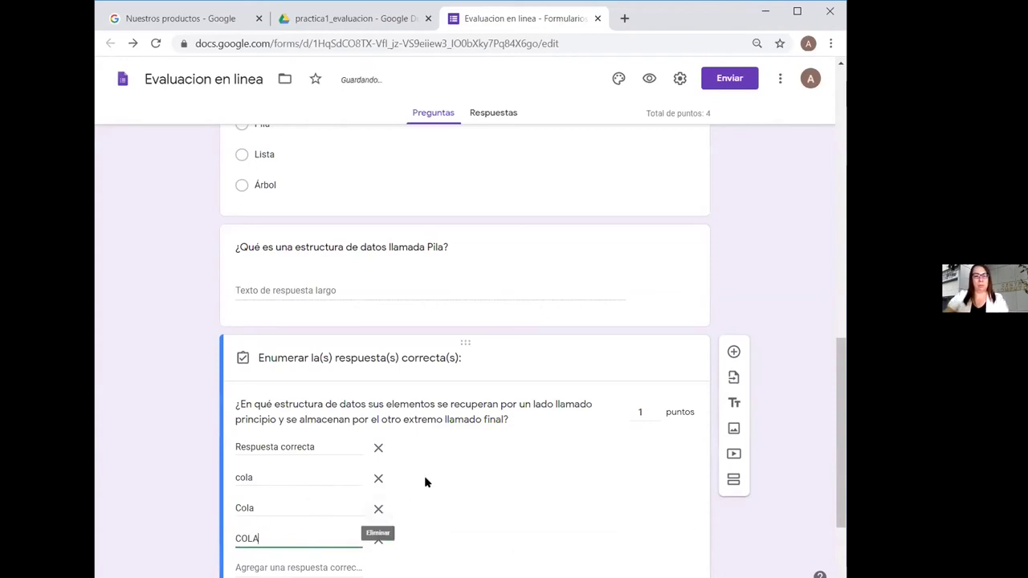
{"action": "scroll", "coordinate": [425, 482], "scroll_direction": "down", "scroll_amount": 2}
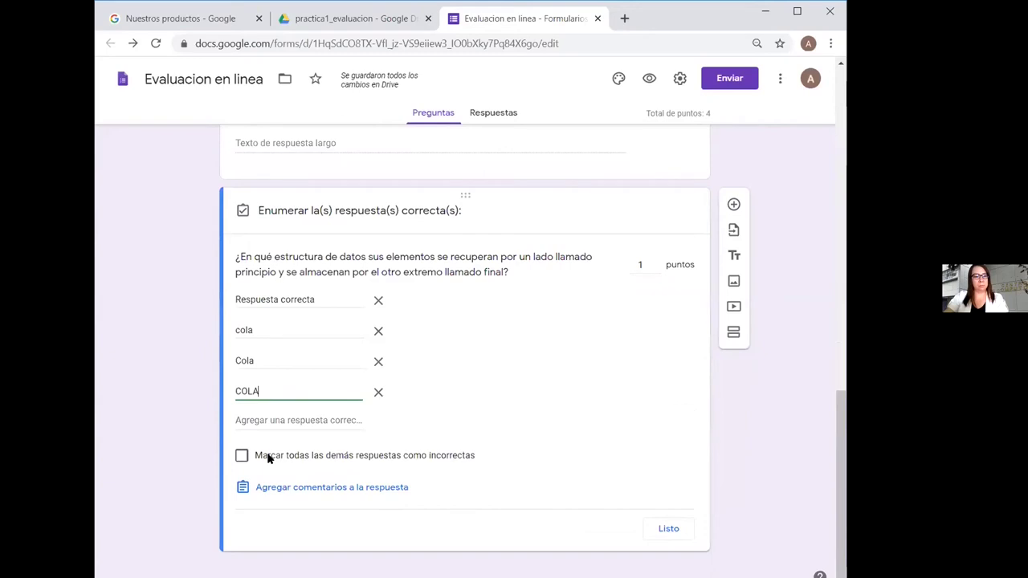
{"action": "left_click", "coordinate": [242, 455]}
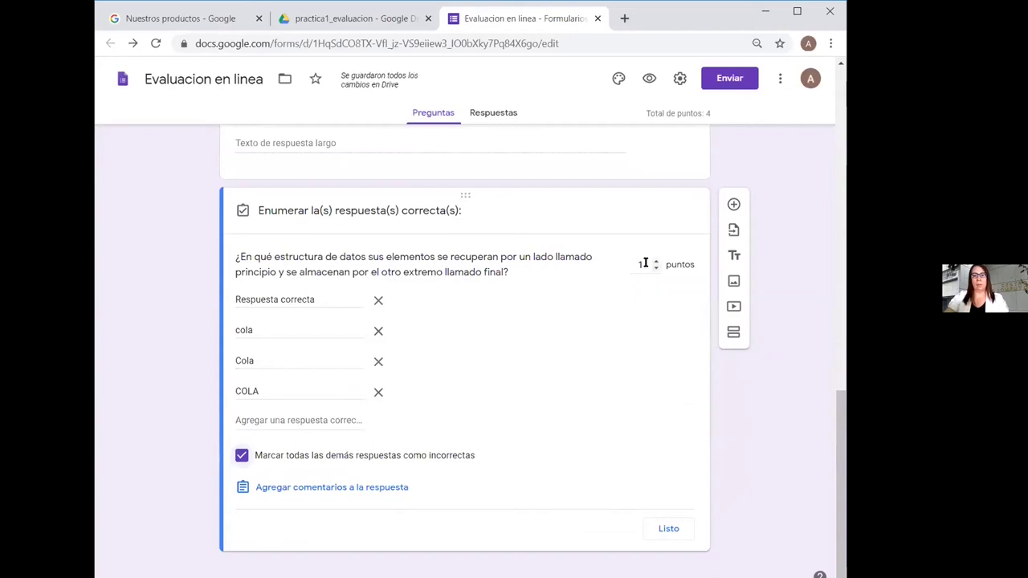
{"action": "left_click", "coordinate": [670, 529]}
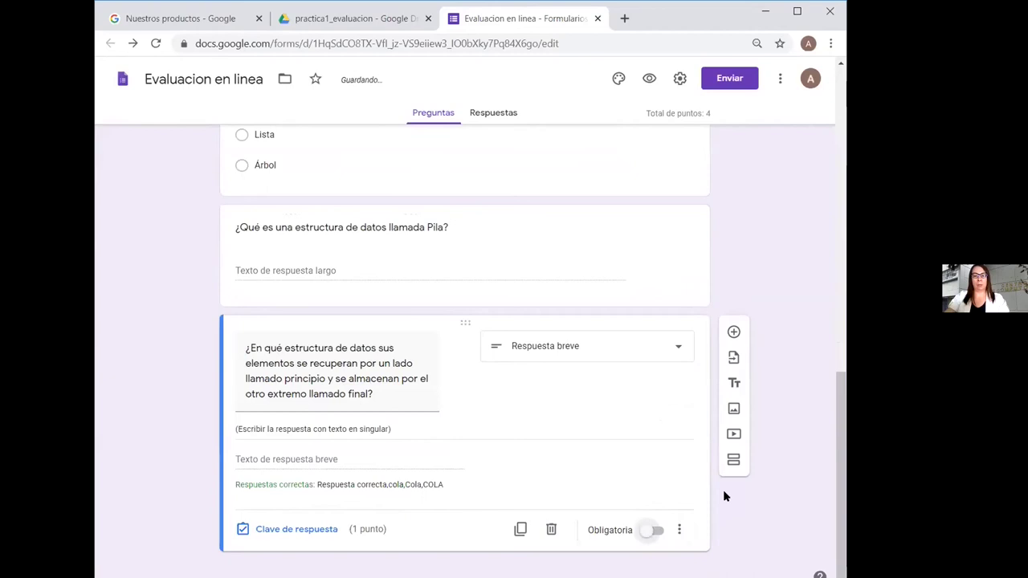
Add a question asking which data structure the following image represents, and open Insertar imagen for it
{"action": "left_click", "coordinate": [733, 332]}
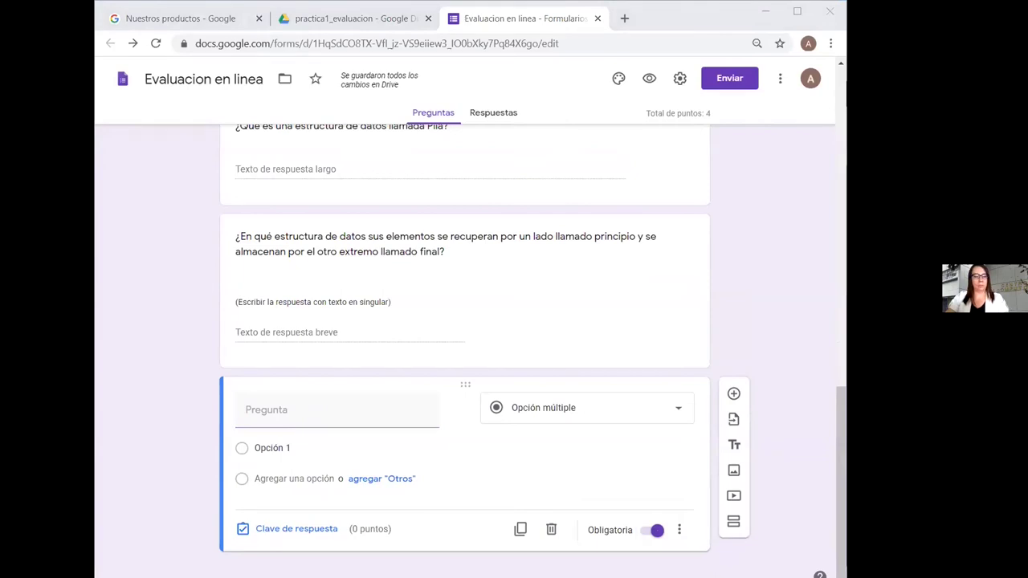
{"action": "left_click", "coordinate": [313, 401]}
{"action": "type", "text": "¿Qué tipo de estructura de datos puede ser representada como lo muestra la siguiente imagen?"}
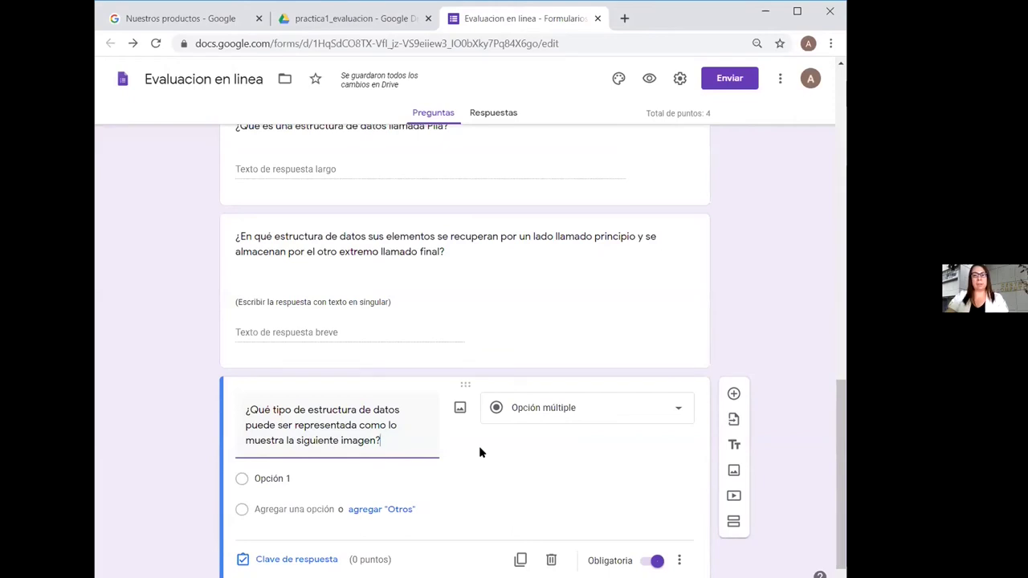
{"action": "left_click", "coordinate": [459, 410]}
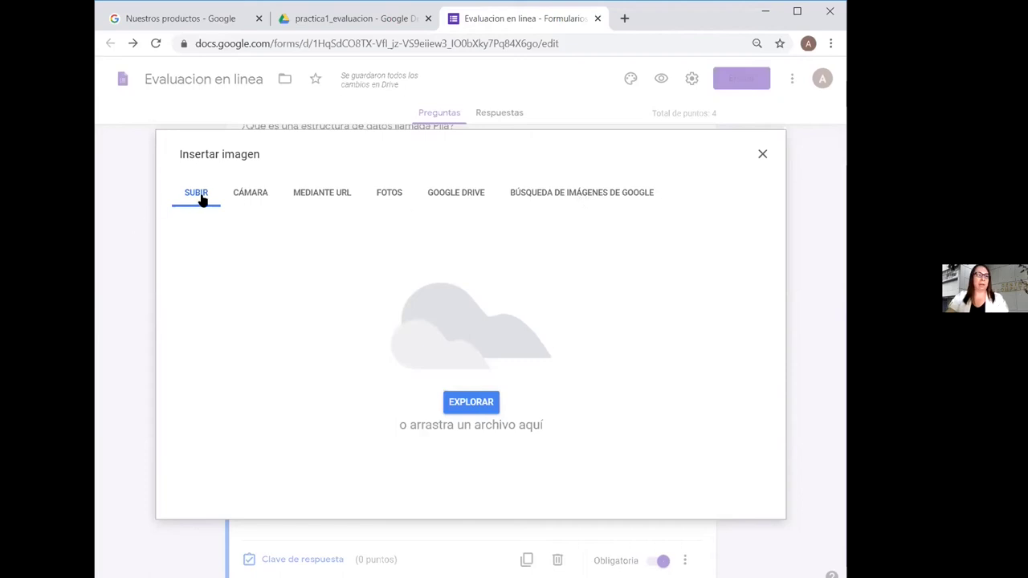
Insert the codigo_pila_estatica image from the practica1_evaluacion folder into the question
{"action": "left_click", "coordinate": [470, 405]}
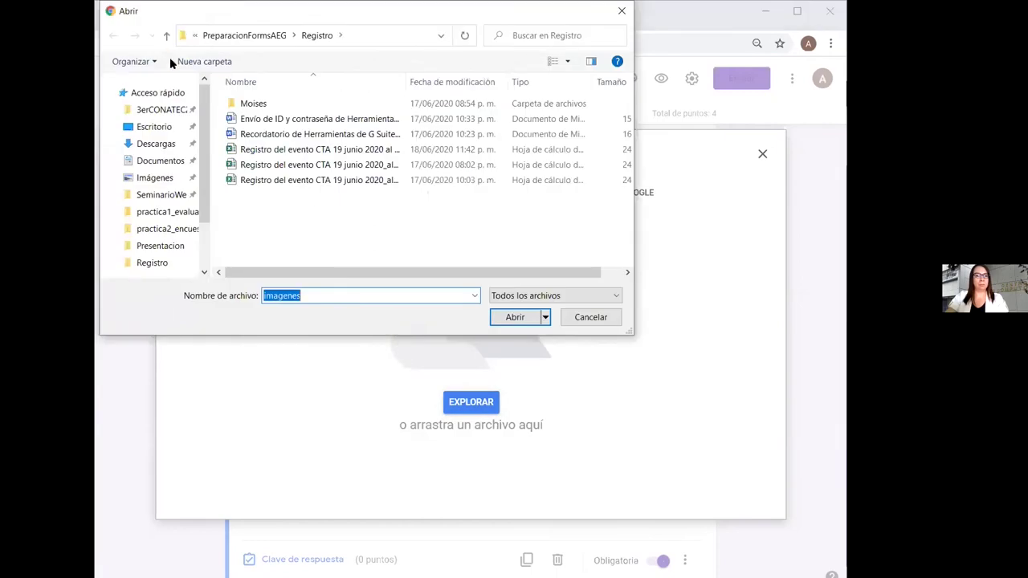
{"action": "left_click", "coordinate": [164, 110]}
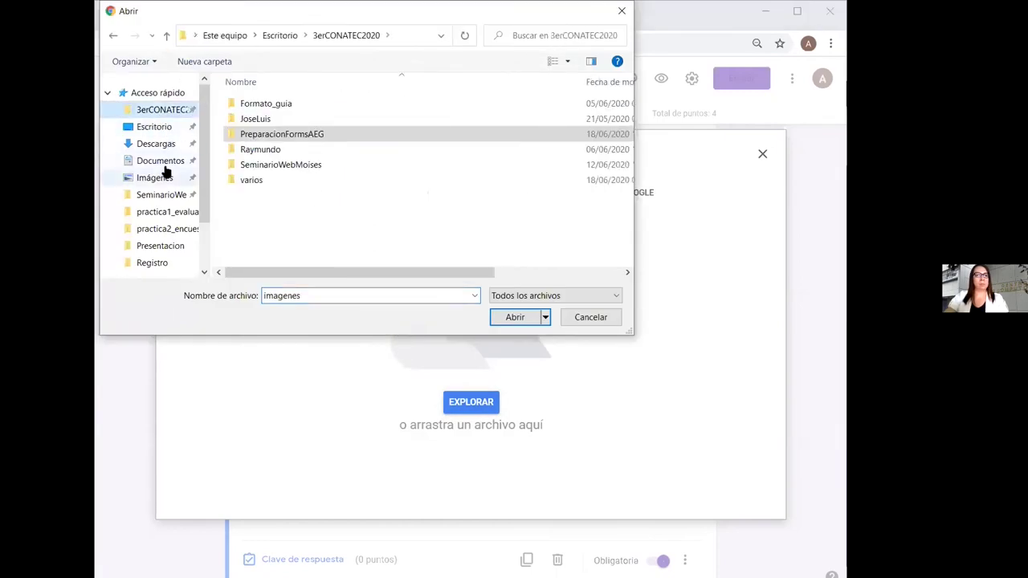
{"action": "left_click", "coordinate": [191, 195]}
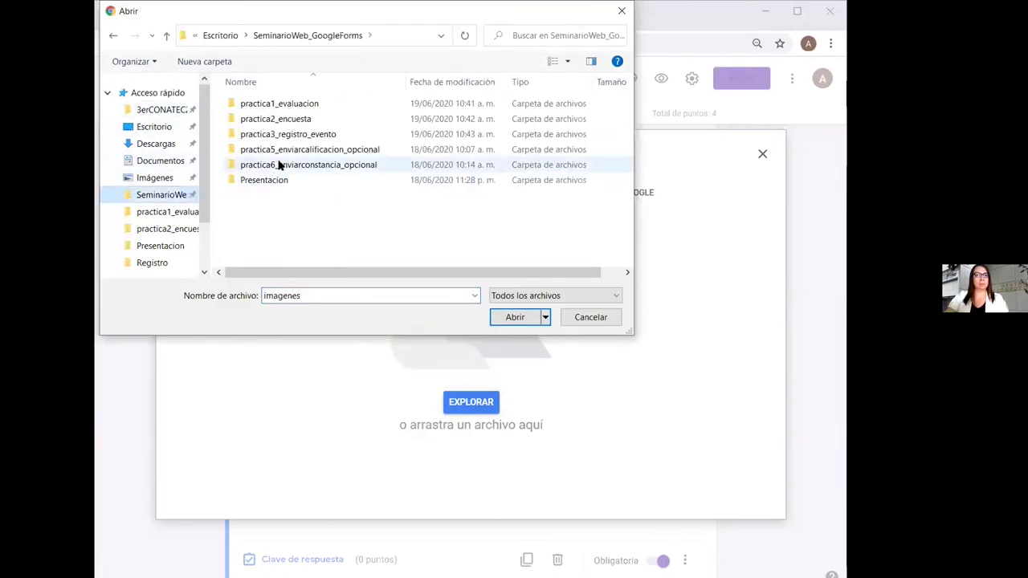
{"action": "double_click", "coordinate": [308, 106]}
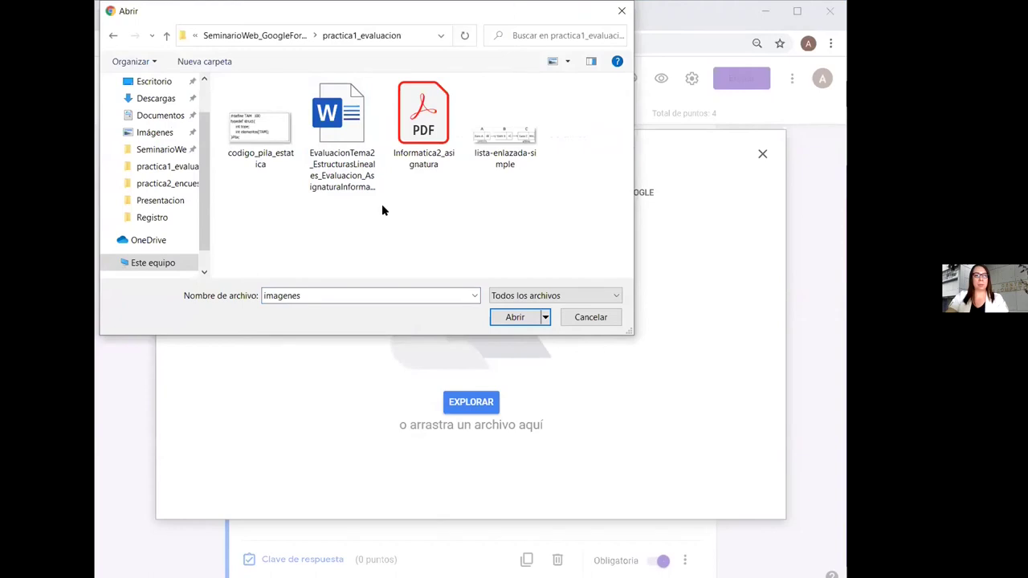
{"action": "double_click", "coordinate": [257, 130]}
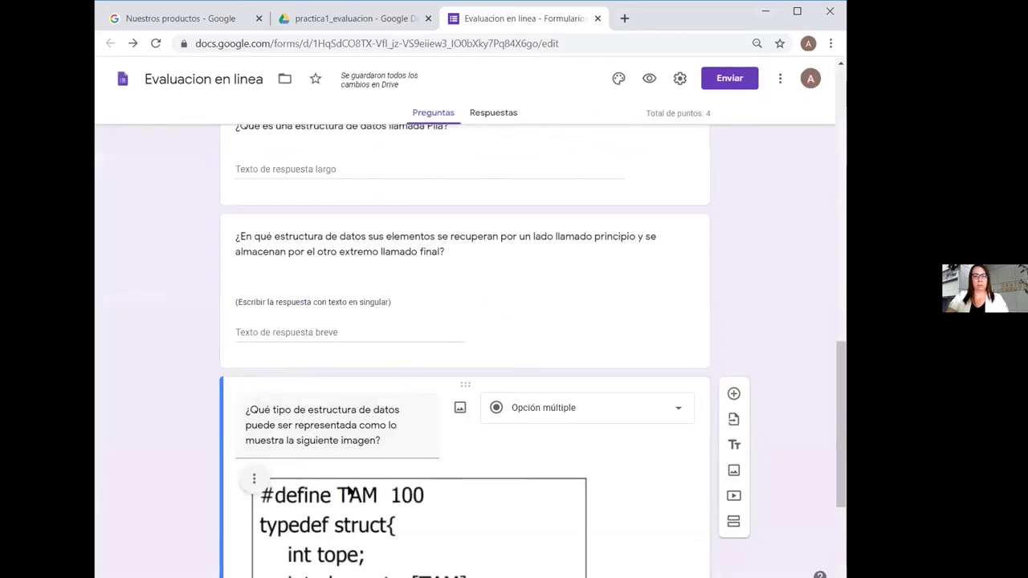
{"action": "left_click_drag", "start_coordinate": [839, 421], "coordinate": [833, 482]}
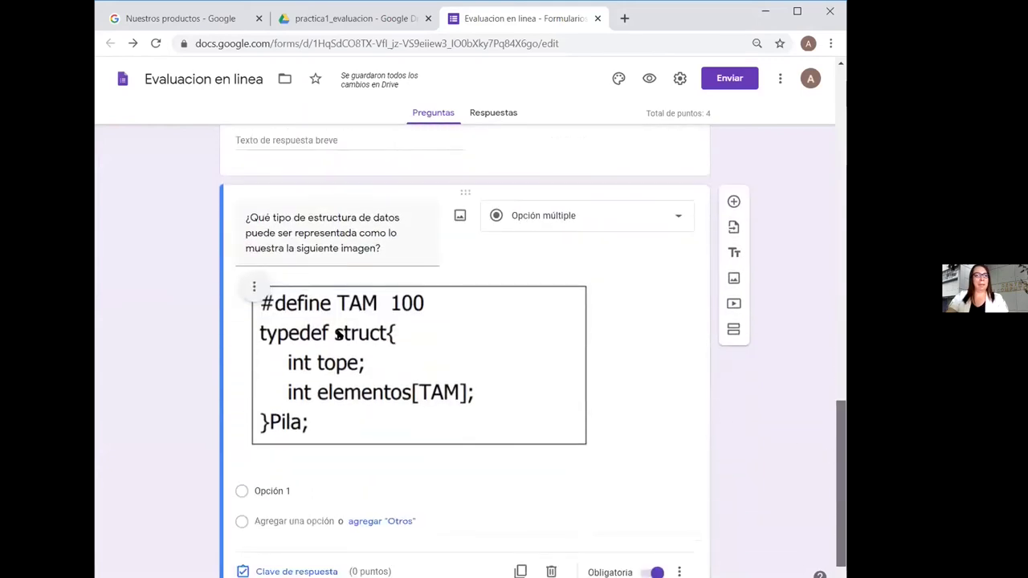
{"action": "left_click", "coordinate": [253, 289]}
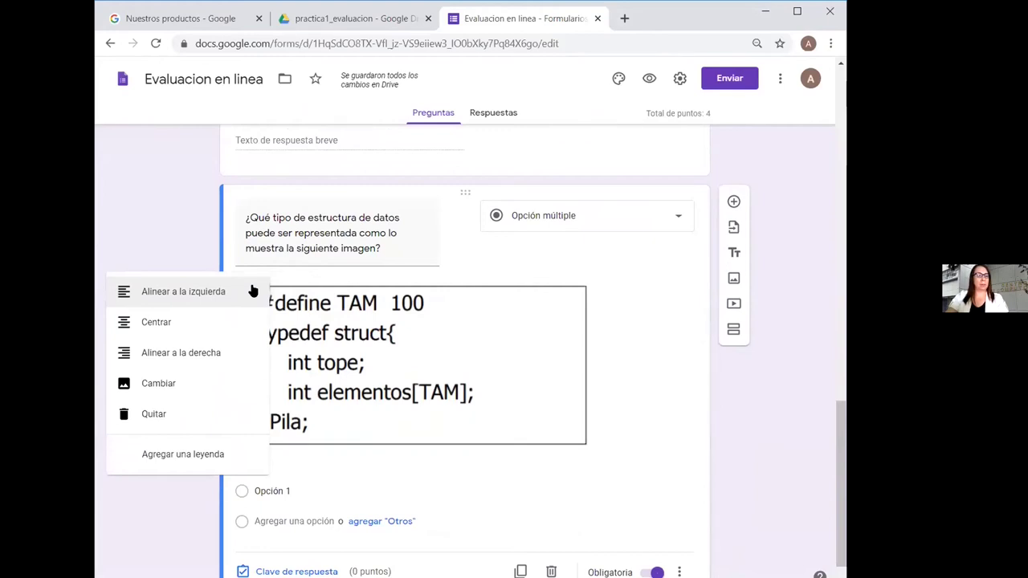
Replace the question's image with lista-enlazada-simple and centre it
{"action": "left_click", "coordinate": [211, 386]}
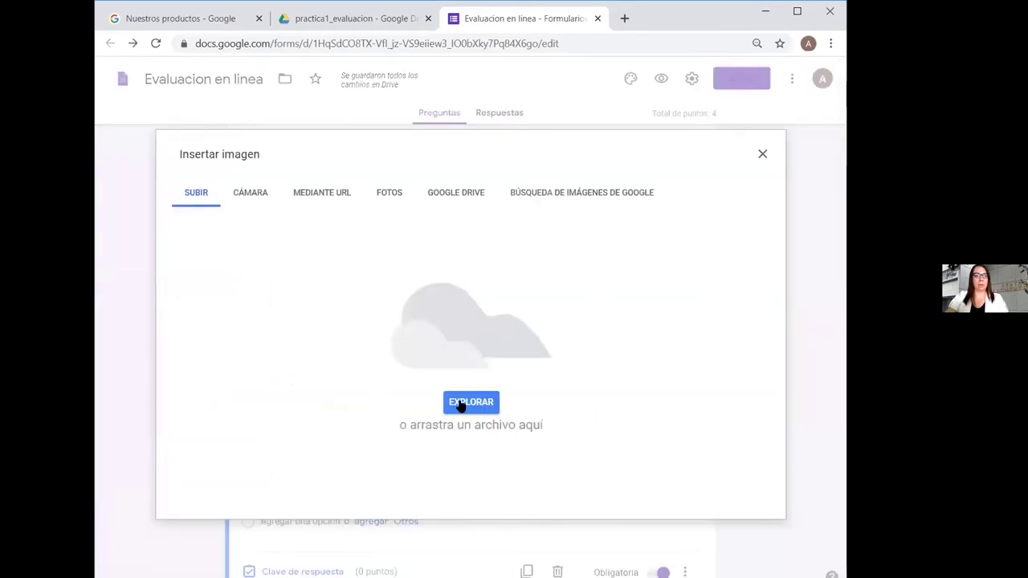
{"action": "left_click", "coordinate": [462, 403]}
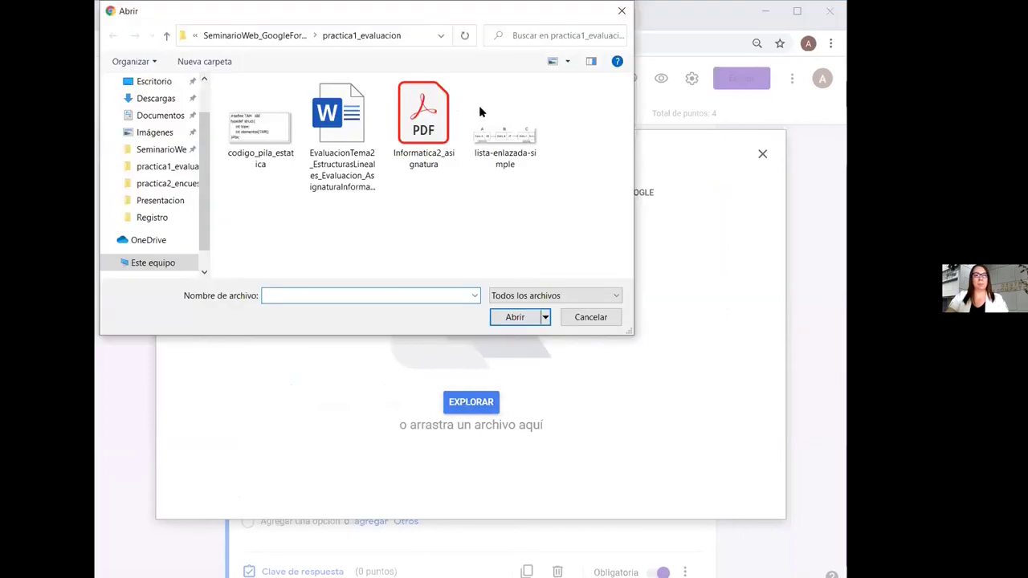
{"action": "double_click", "coordinate": [506, 133]}
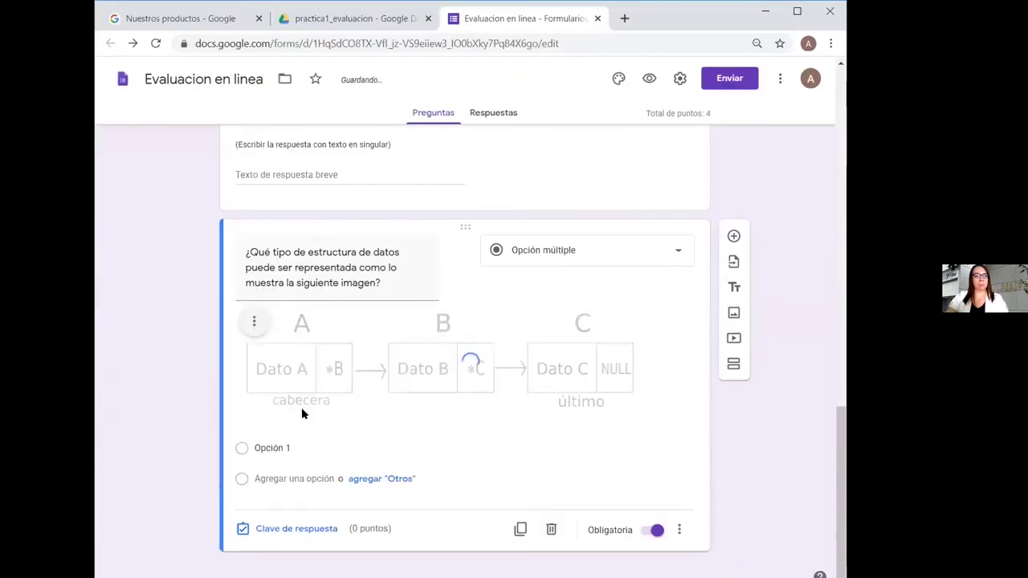
{"action": "left_click", "coordinate": [254, 323]}
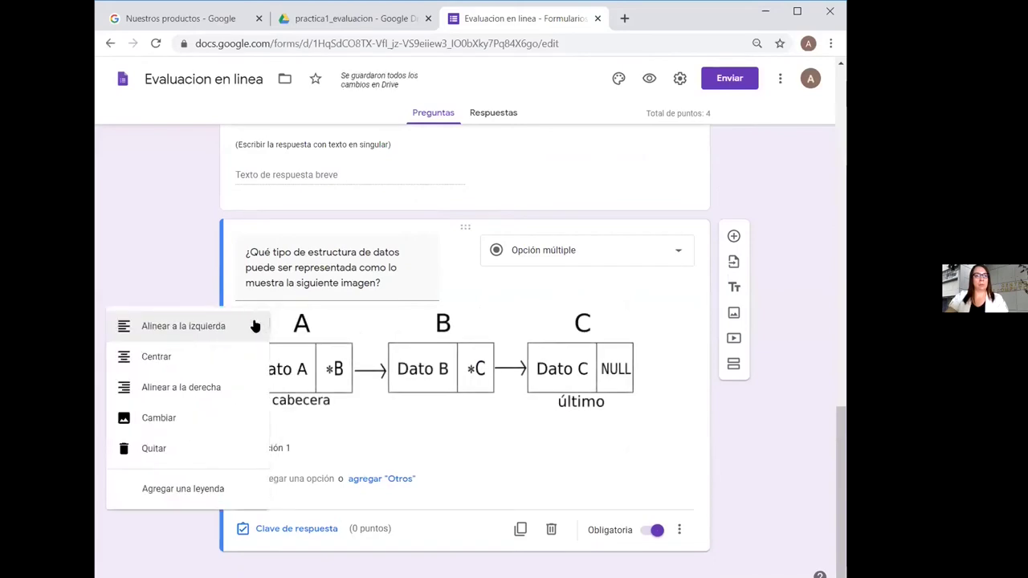
{"action": "left_click", "coordinate": [237, 356]}
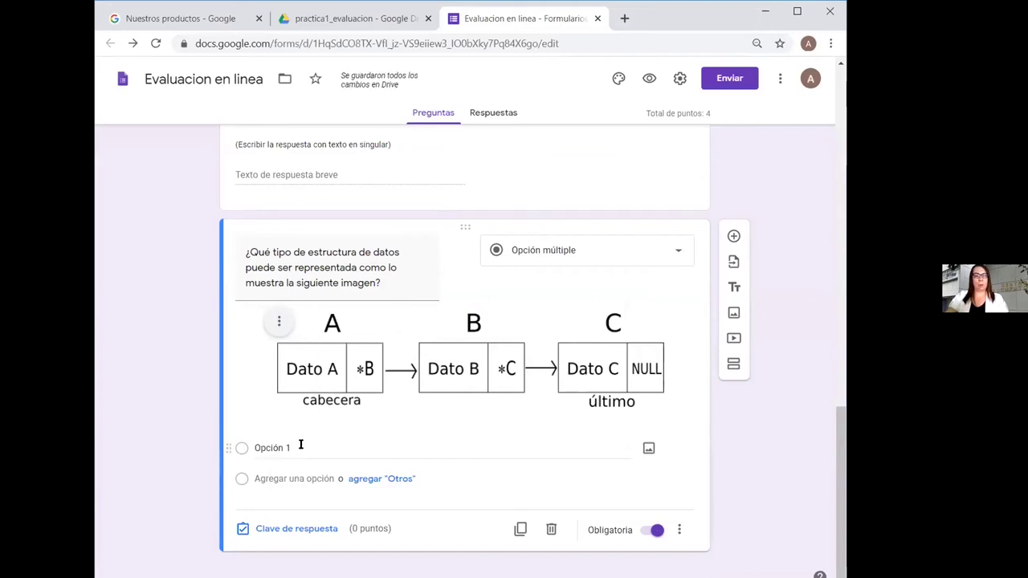
{"action": "left_click", "coordinate": [297, 444]}
Enter the answer options Lista, Cola, Pila and Árbol
{"action": "type", "text": "Lista"}
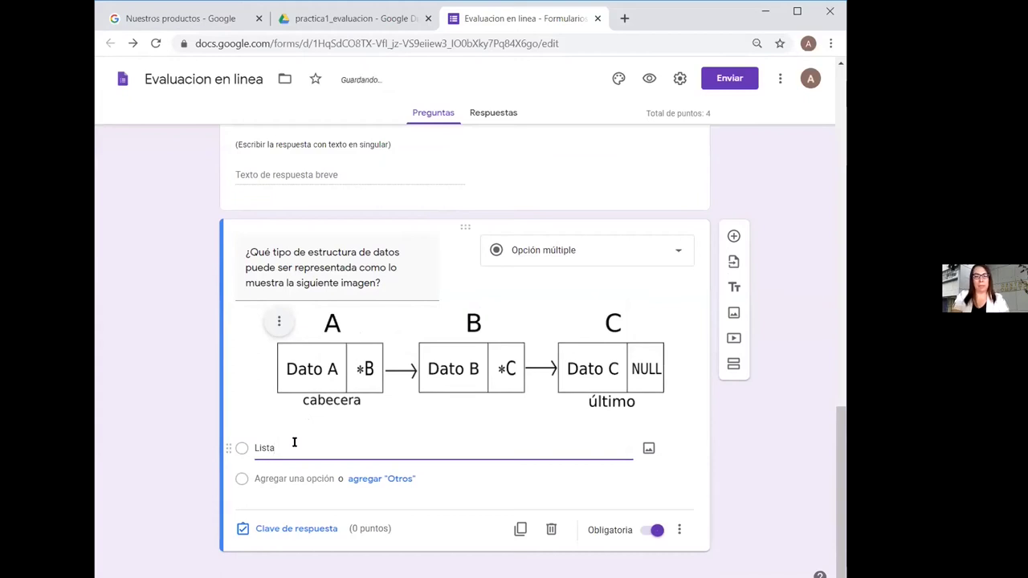
{"action": "key", "text": "Return"}
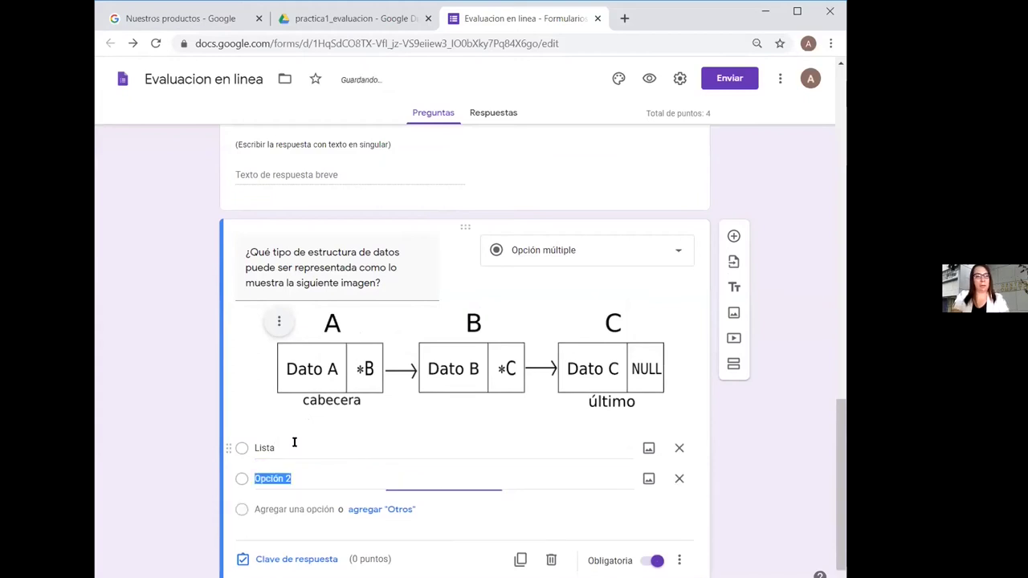
{"action": "type", "text": "Cola"}
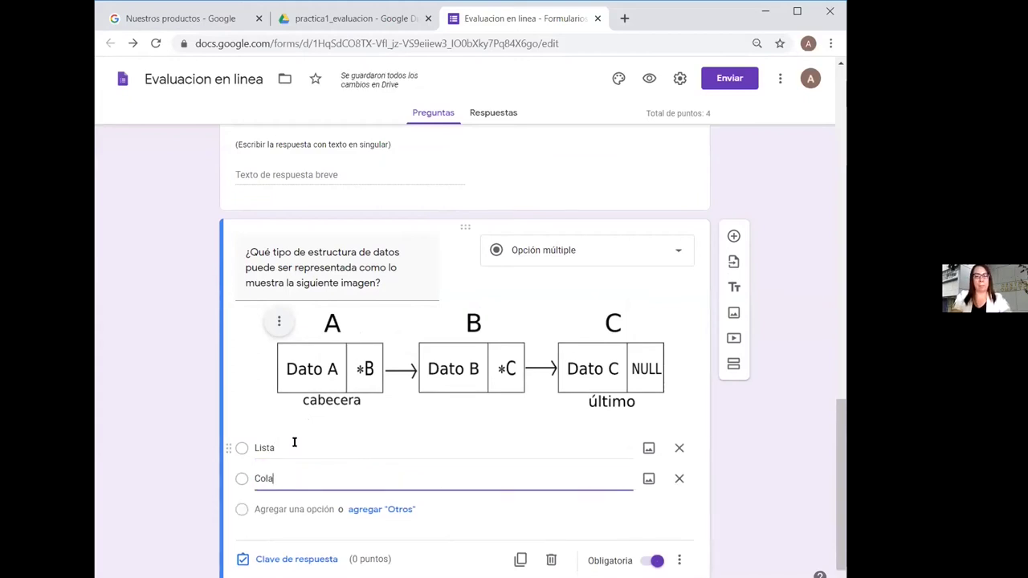
{"action": "key", "text": "Return"}
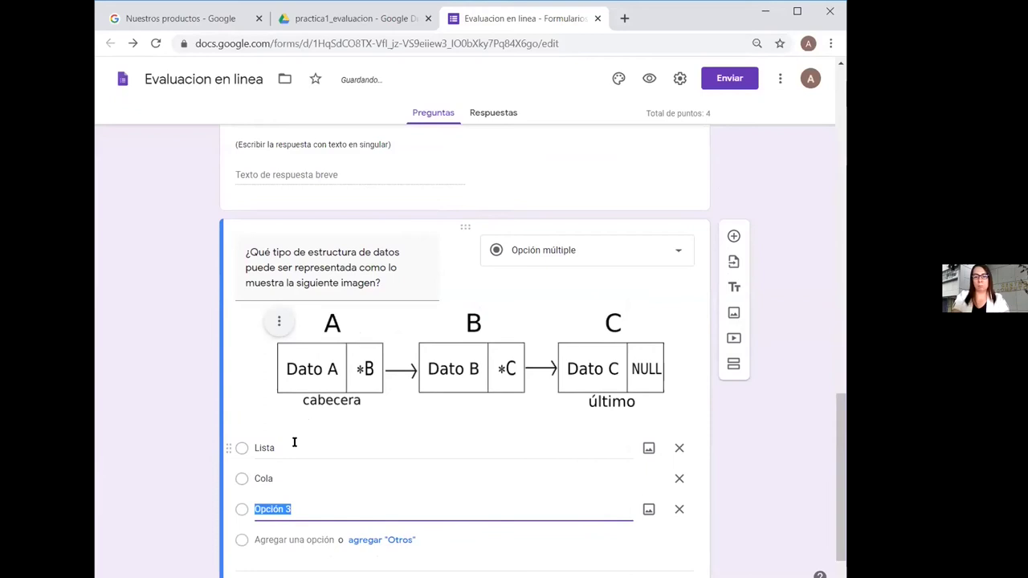
{"action": "type", "text": "Pila"}
{"action": "key", "text": "Return"}
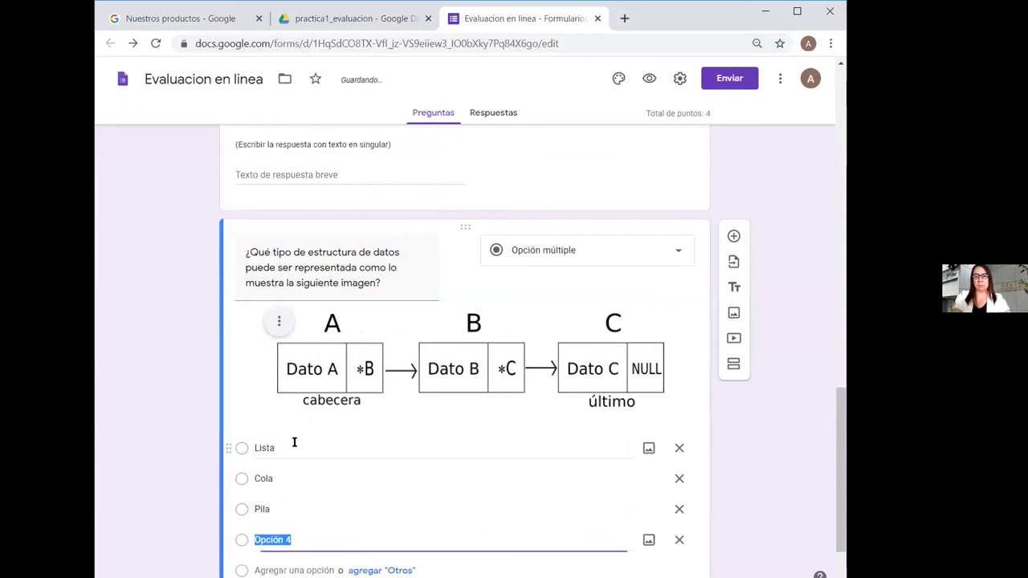
{"action": "type", "text": "Árbol"}
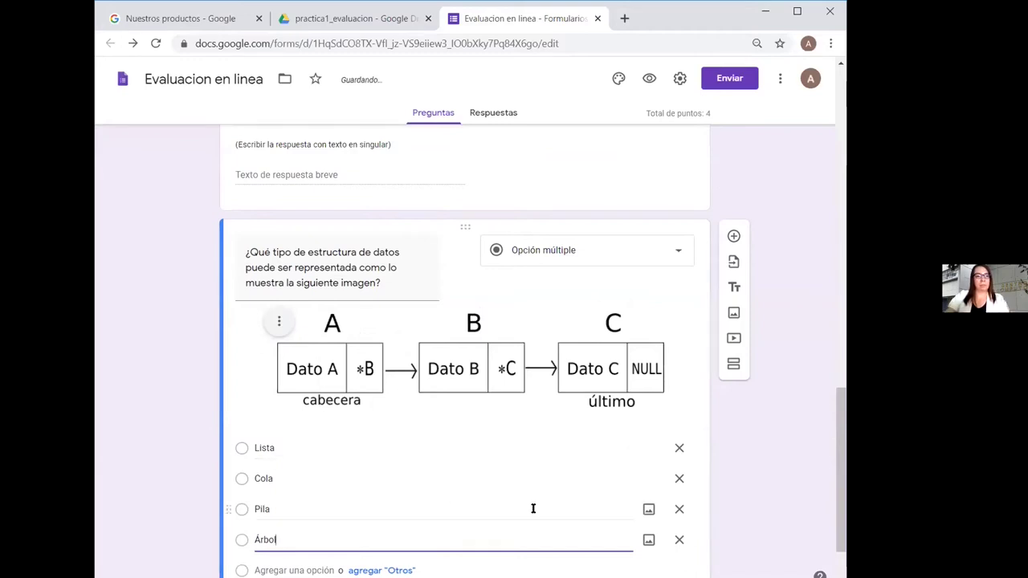
Key Lista as the correct answer, worth 1 point
{"action": "scroll", "coordinate": [840, 470], "scroll_direction": "down", "scroll_amount": 1}
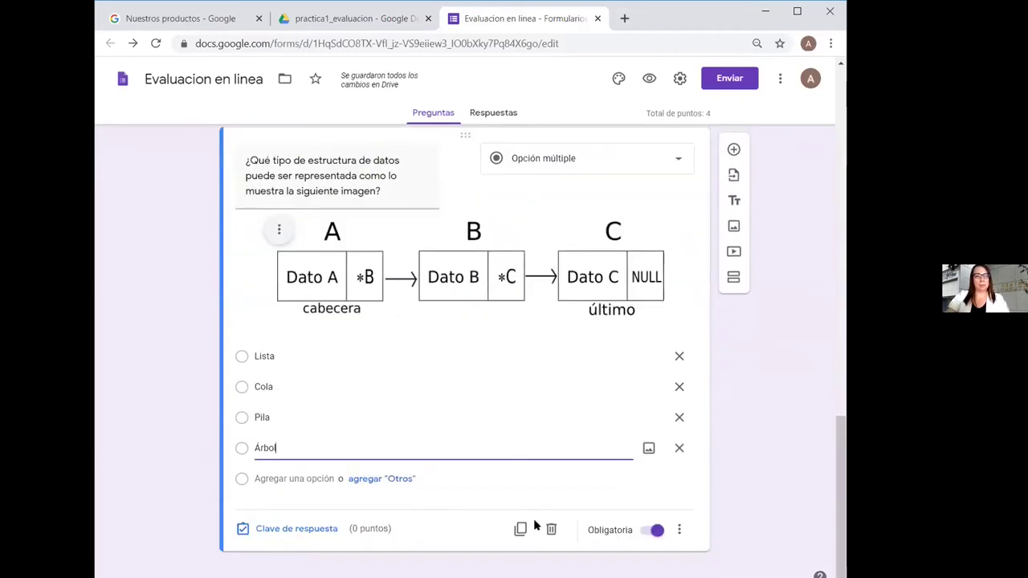
{"action": "left_click", "coordinate": [280, 530]}
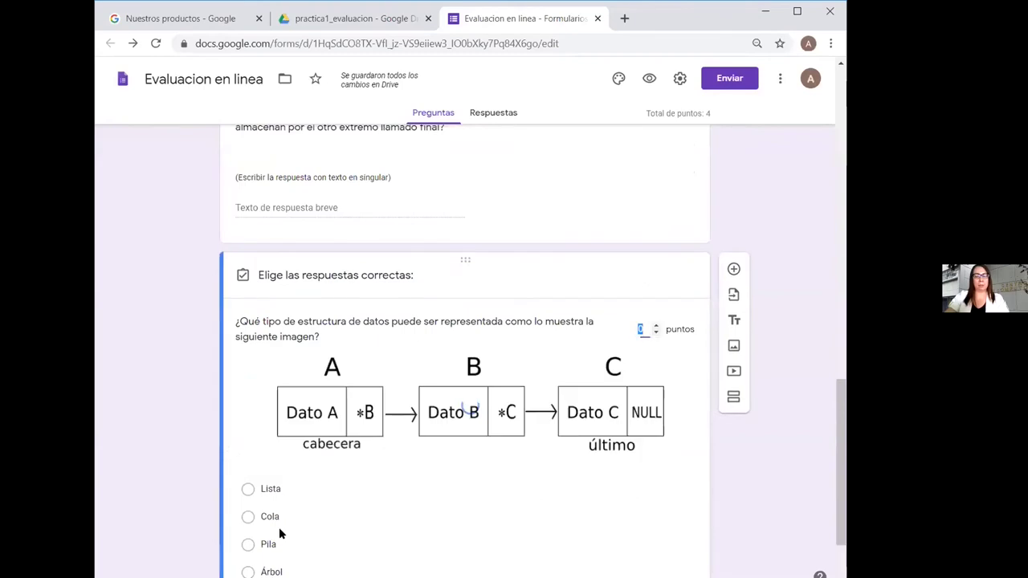
{"action": "left_click", "coordinate": [265, 491]}
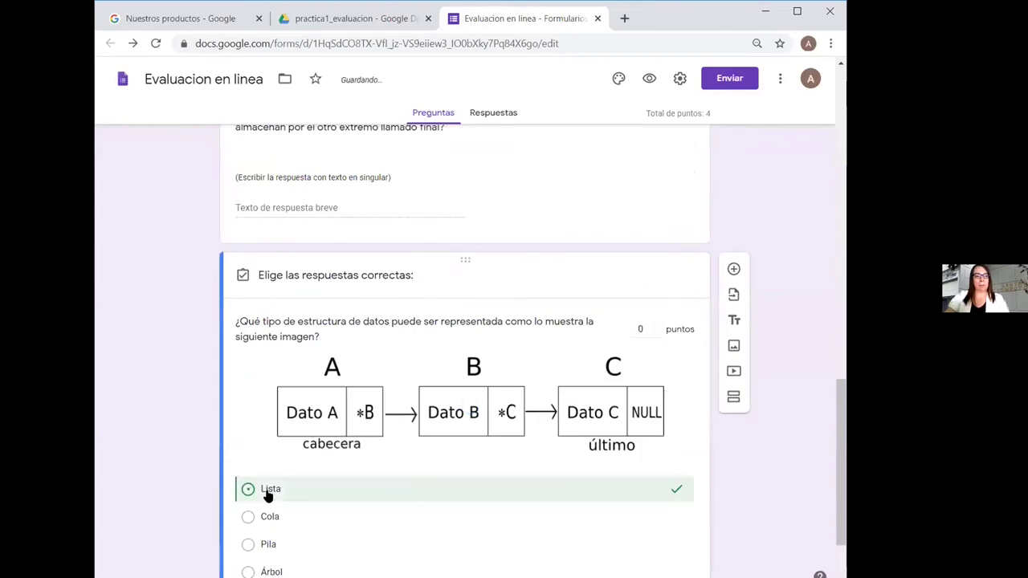
{"action": "left_click", "coordinate": [656, 325]}
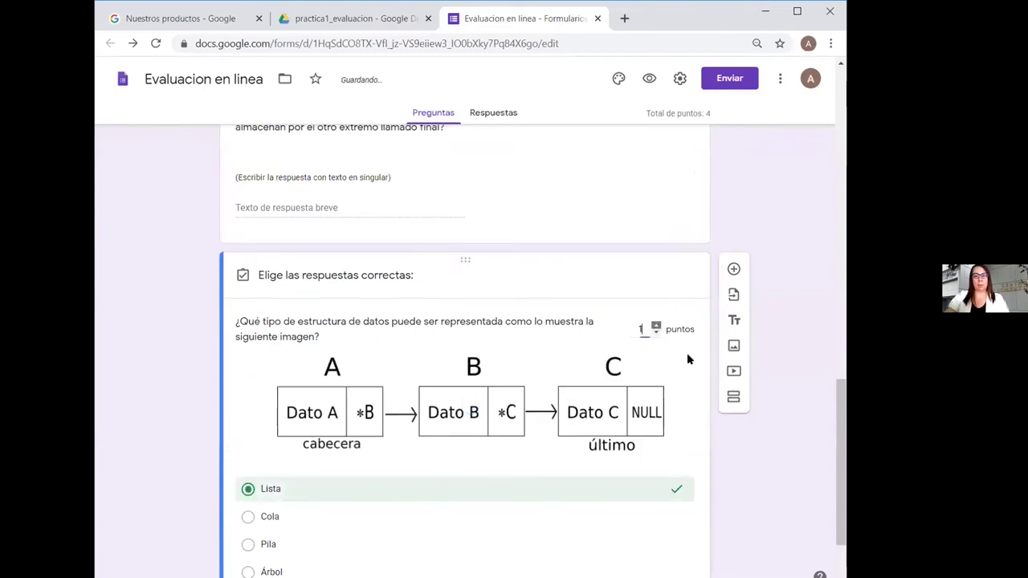
{"action": "scroll", "coordinate": [839, 460], "scroll_direction": "down", "scroll_amount": 2}
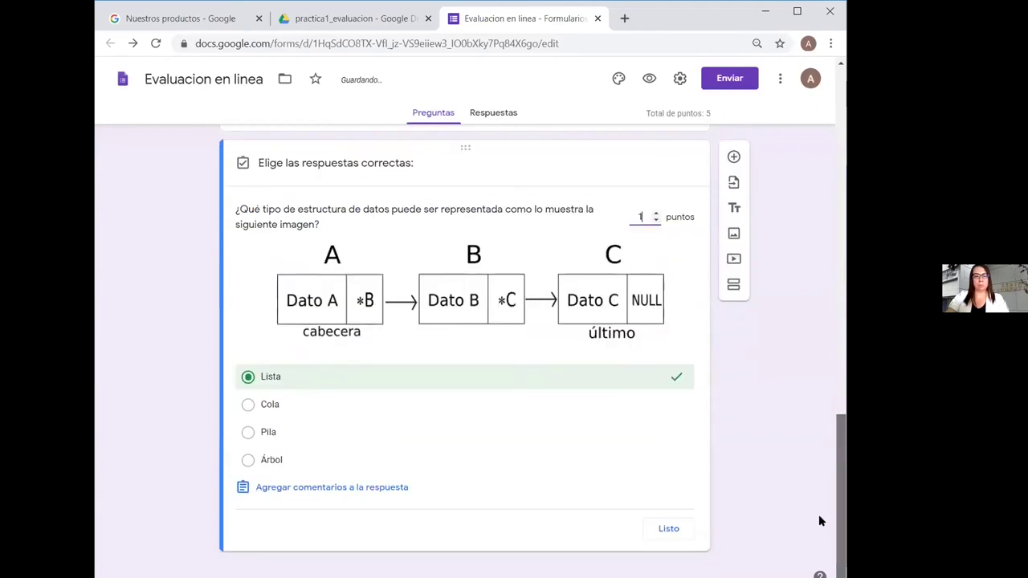
{"action": "left_click", "coordinate": [666, 526]}
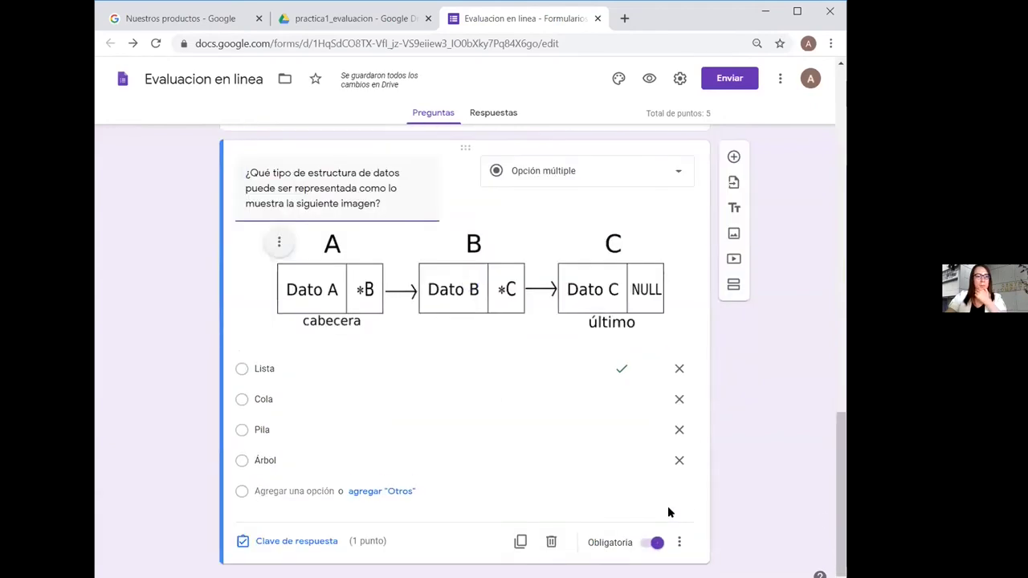
Add a new question with the pasted Lista Ligada Simple text, set to Casillas de verificación
{"action": "left_click", "coordinate": [733, 157]}
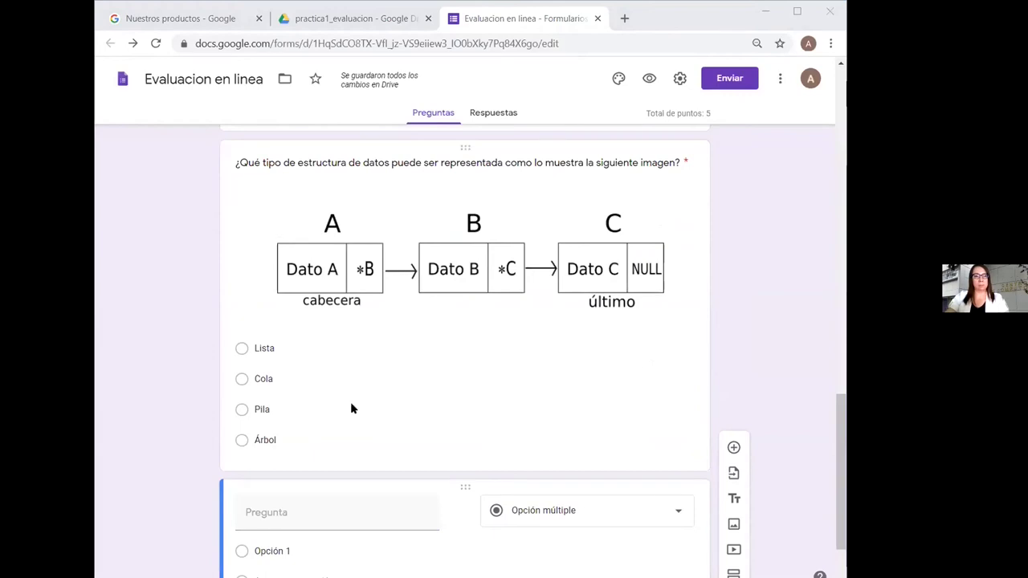
{"action": "left_click", "coordinate": [302, 512]}
{"action": "type", "text": "¿Cuáles de las siguientes características son propias de la estructura de datos Lista Ligada Simple?"}
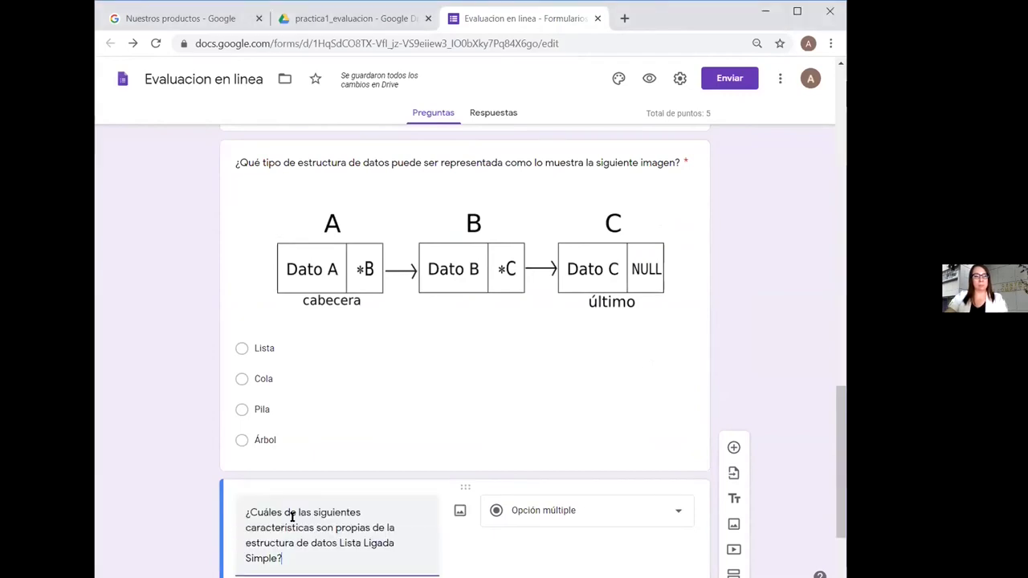
{"action": "scroll", "coordinate": [843, 446], "scroll_direction": "down", "scroll_amount": 2}
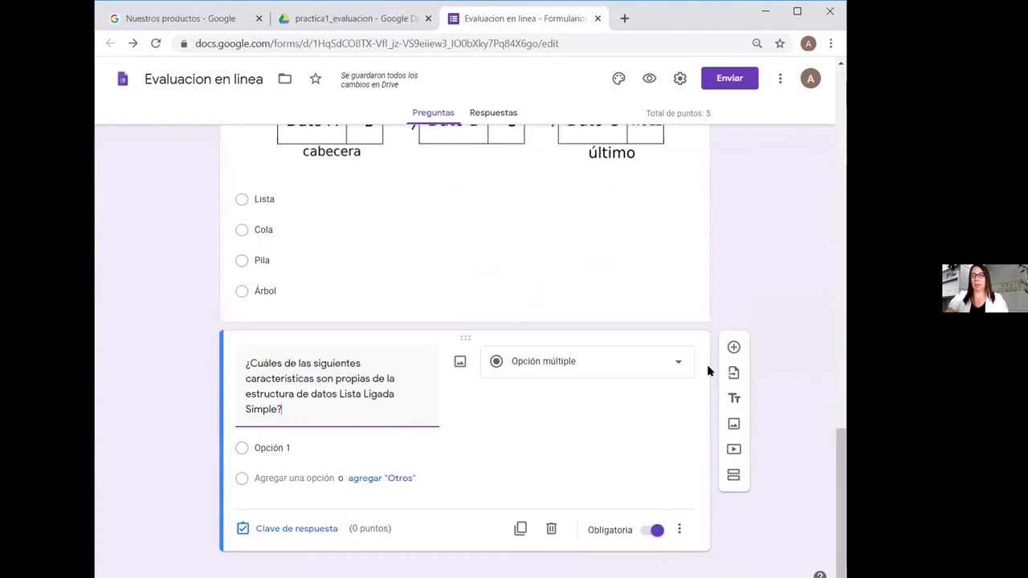
{"action": "left_click", "coordinate": [678, 361]}
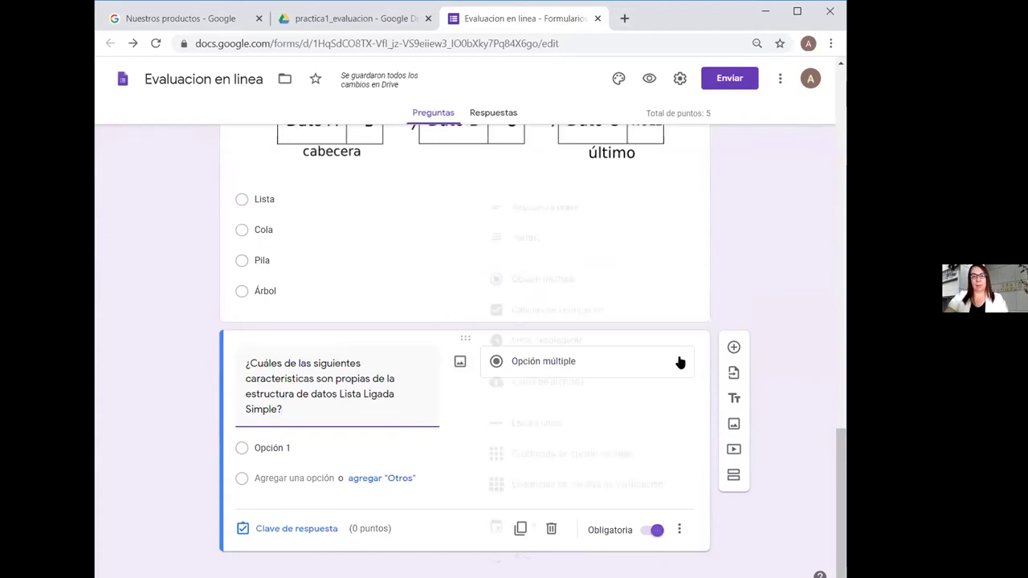
{"action": "left_click", "coordinate": [643, 308]}
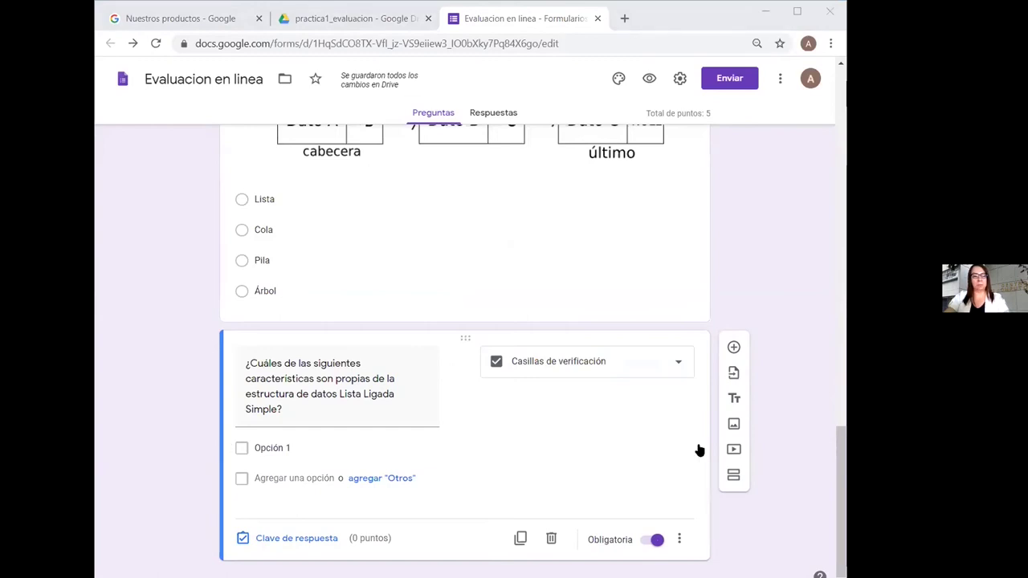
Add the description '(Seleccionar todas las que correspondan)' to the question
{"action": "left_click", "coordinate": [679, 540]}
{"action": "left_click", "coordinate": [642, 479]}
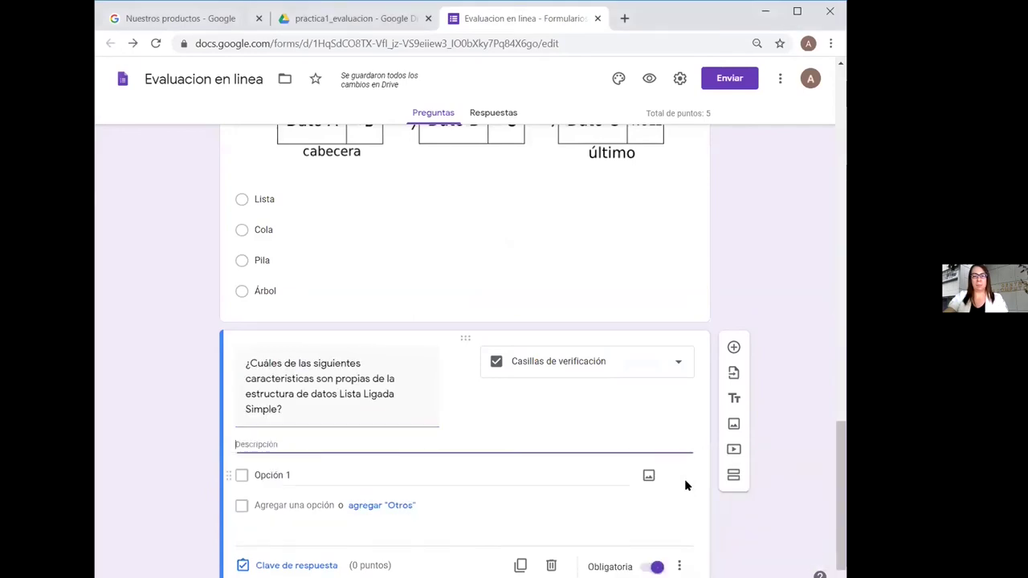
{"action": "type", "text": "(Seleccionar todas las que correspondan)"}
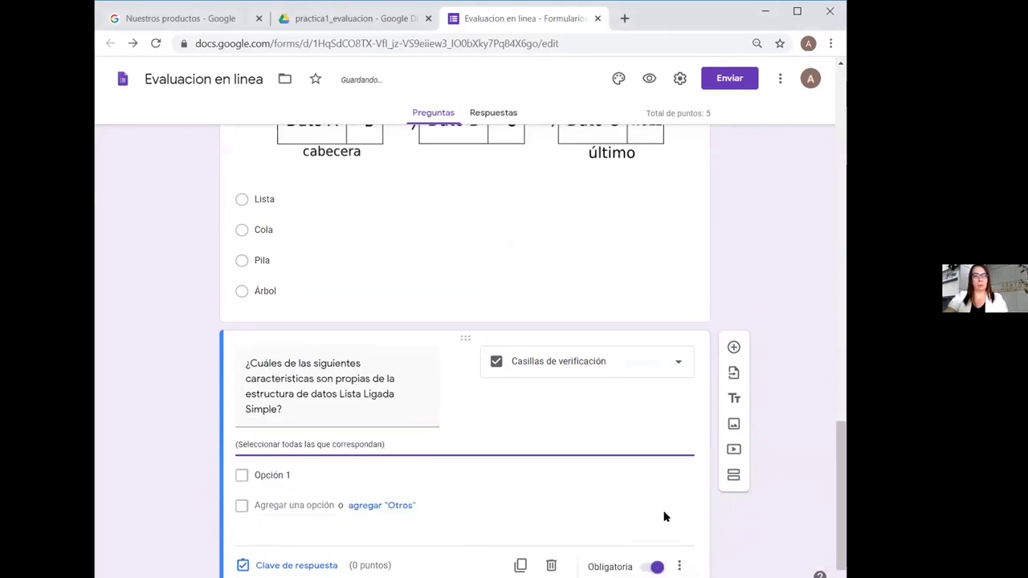
{"action": "scroll", "coordinate": [560, 489], "scroll_direction": "down", "scroll_amount": 1}
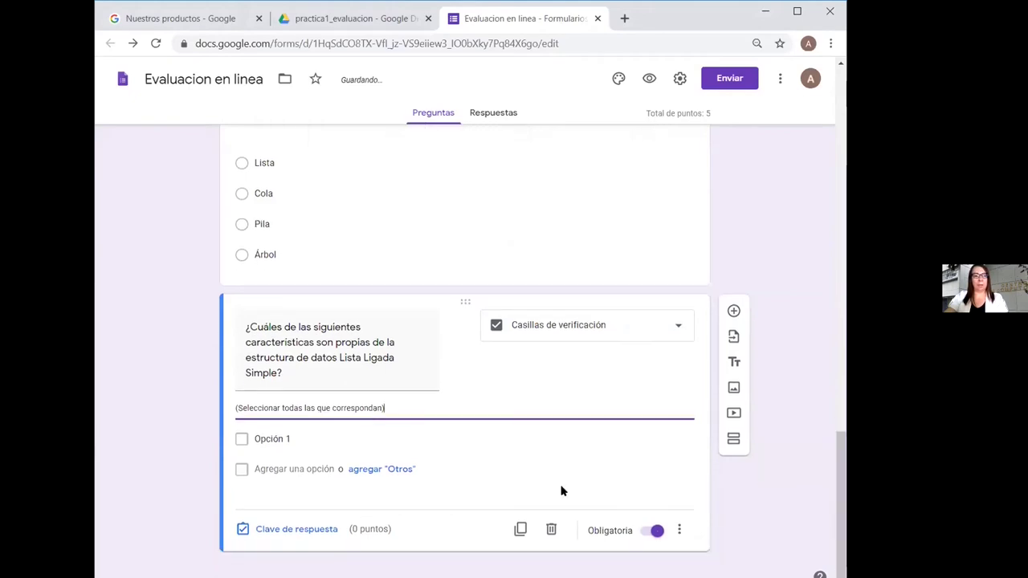
Paste the first three linked-list characteristic statements as checkbox options
{"action": "left_click", "coordinate": [271, 438]}
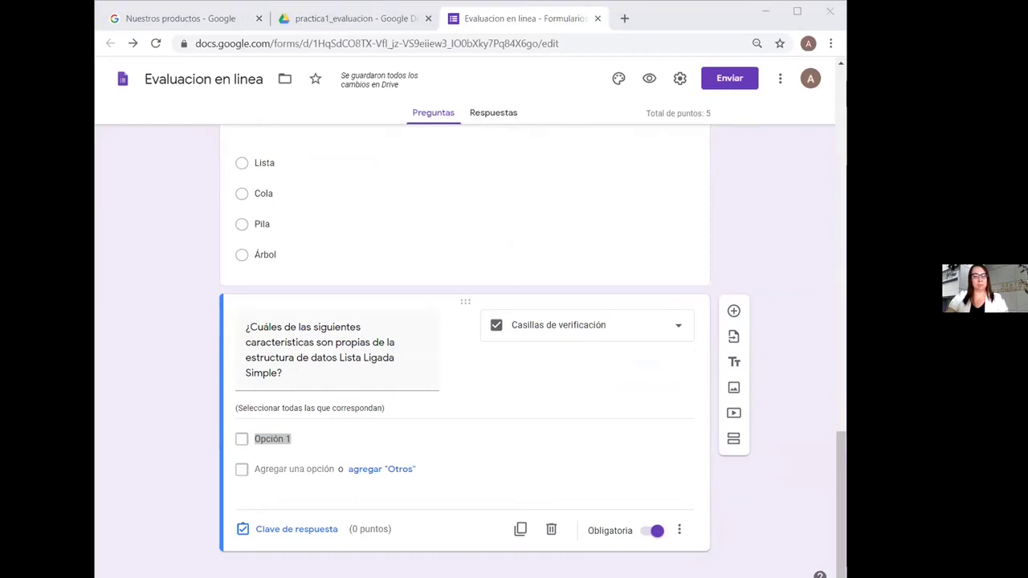
{"action": "left_click", "coordinate": [303, 439]}
{"action": "left_click_drag", "start_coordinate": [303, 439], "coordinate": [247, 434]}
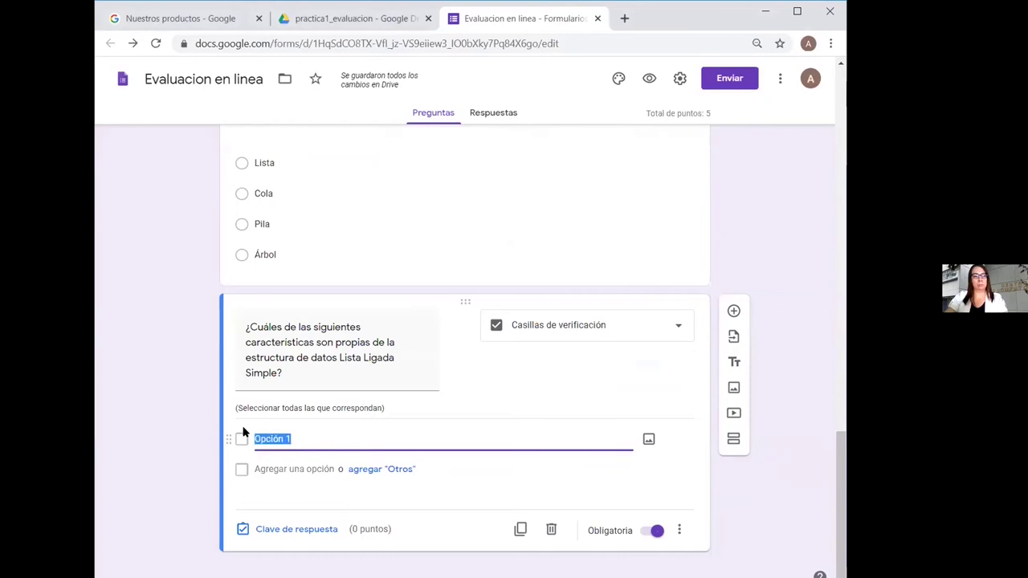
{"action": "type", "text": "Cada elemento tiene un predecesor, excepto el primero."}
{"action": "key", "text": "alt+Tab"}
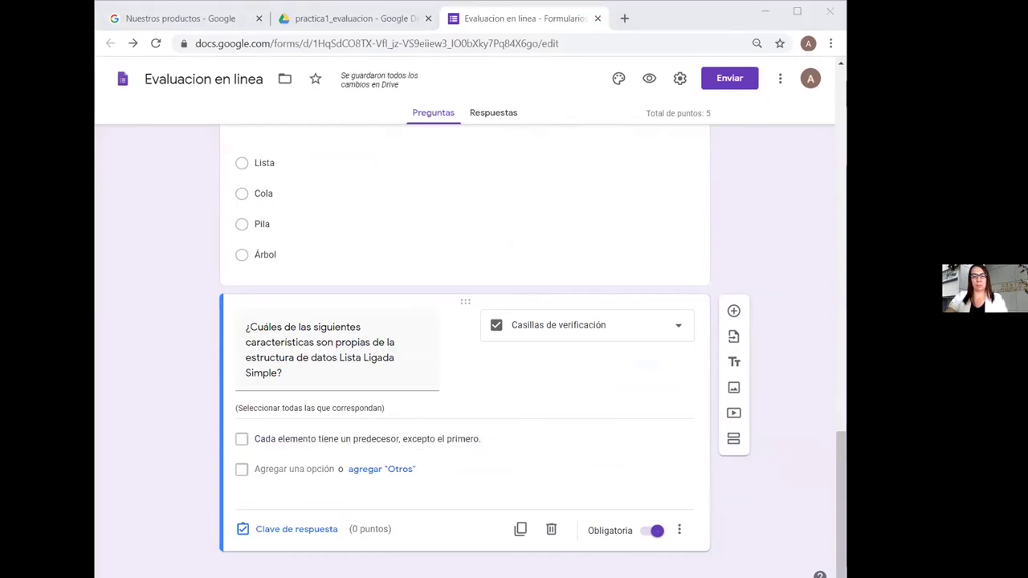
{"action": "left_click", "coordinate": [323, 467]}
{"action": "type", "text": "Cada elemento tiene un sucesor, excepto el último."}
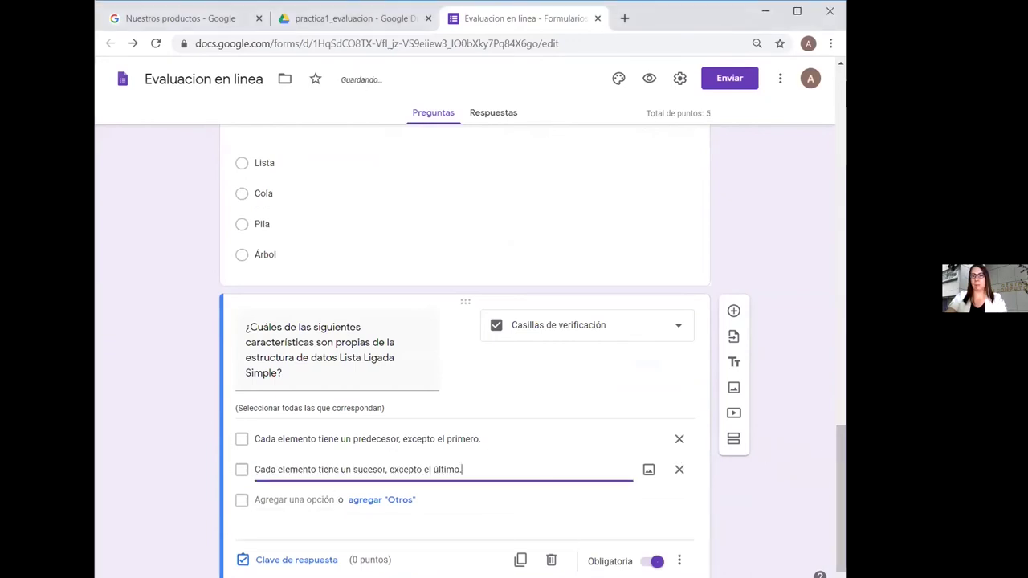
{"action": "key", "text": "alt+Tab"}
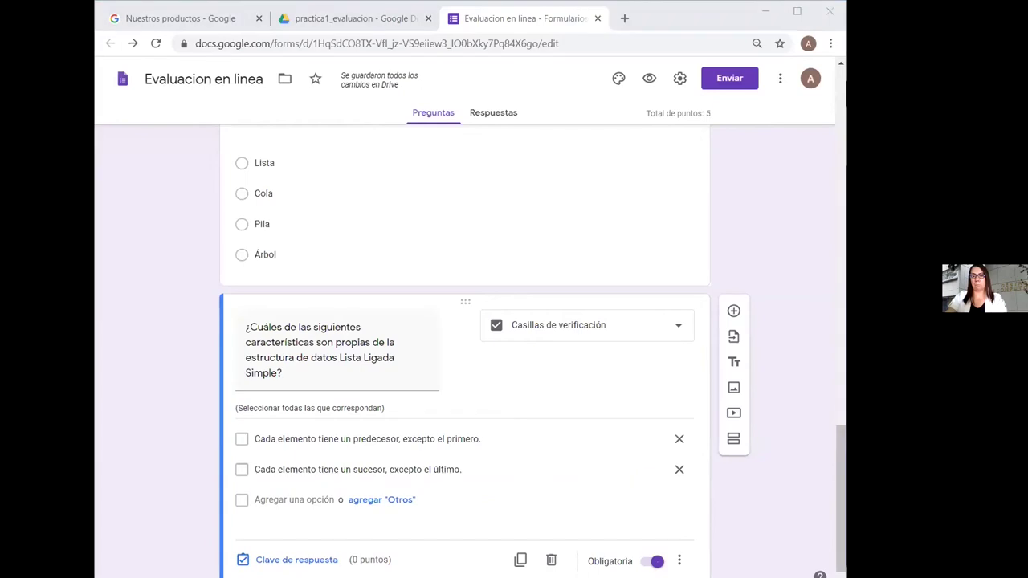
{"action": "left_click", "coordinate": [269, 499]}
{"action": "type", "text": "A su primer elemento se le llama cabecera o primero."}
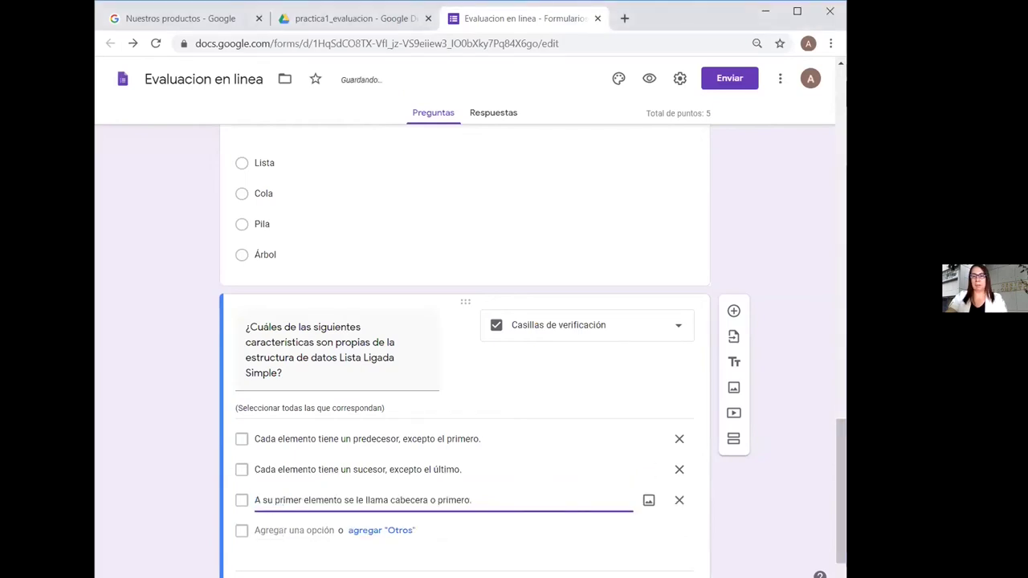
Add the fourth and fifth options, ending with 'Enlaza al primer elemento con el último'
{"action": "key", "text": "alt+Tab"}
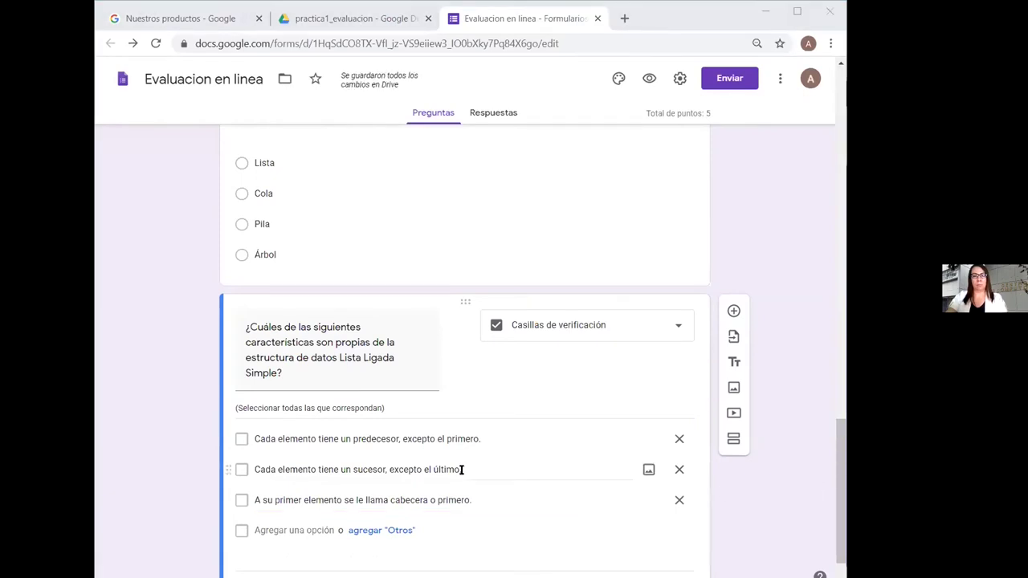
{"action": "left_click", "coordinate": [306, 526]}
{"action": "type", "text": "Sus operaciones básicas son: inserción, búsqueda y eliminación."}
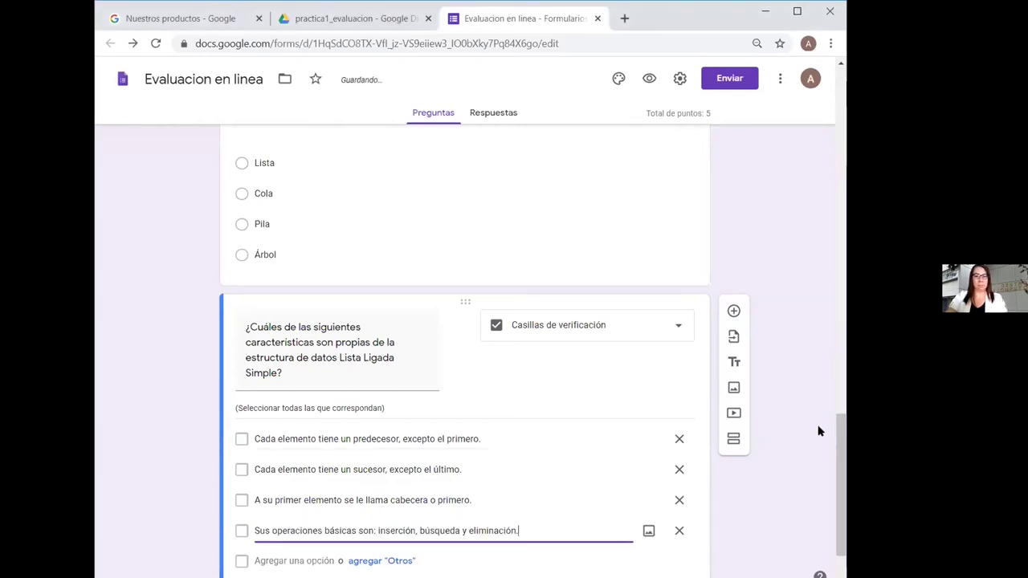
{"action": "scroll", "coordinate": [827, 514], "scroll_direction": "down", "scroll_amount": 1}
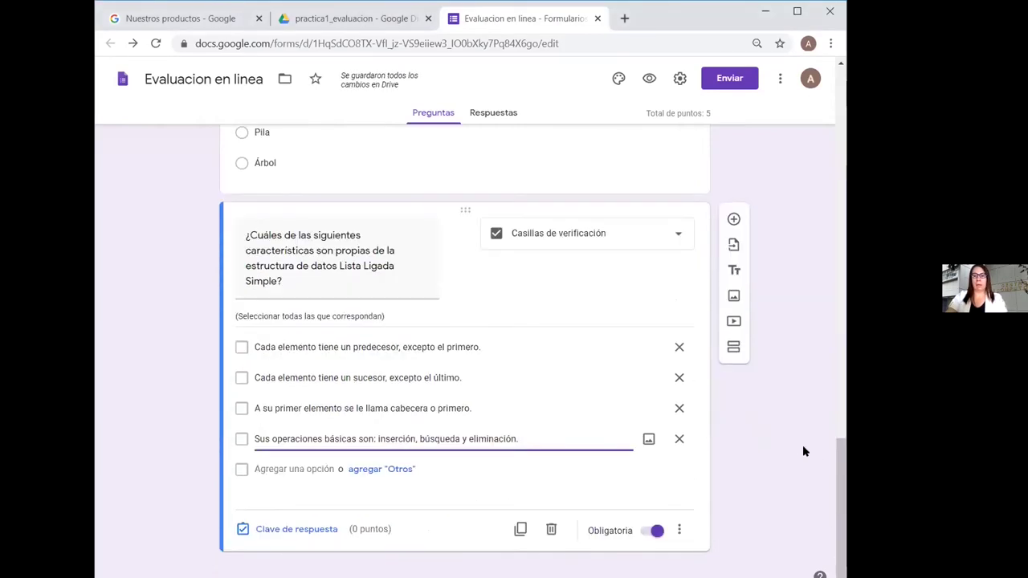
{"action": "left_click", "coordinate": [305, 468]}
{"action": "type", "text": "Enlaza al primer elemento con el último"}
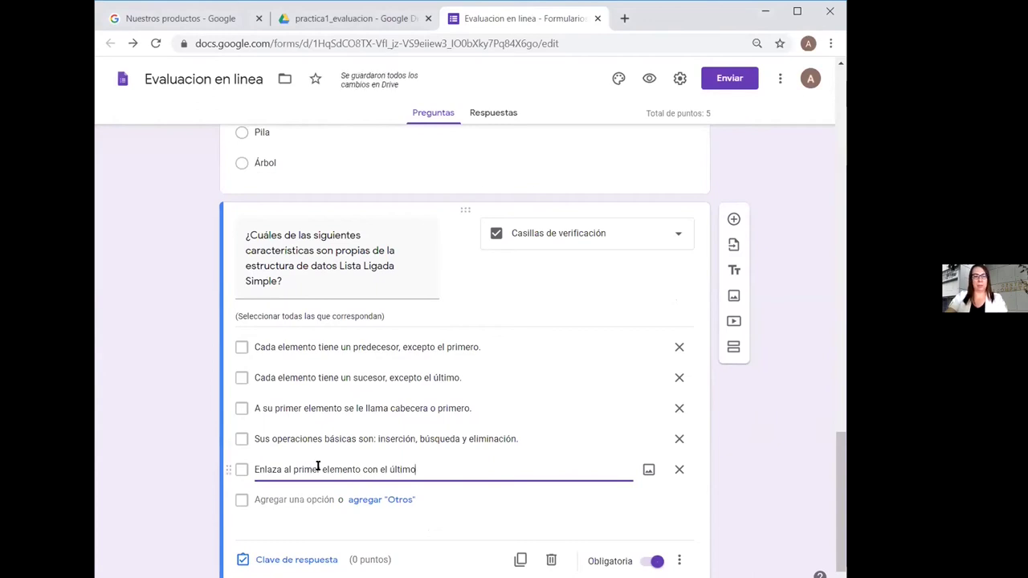
{"action": "scroll", "coordinate": [843, 386], "scroll_direction": "up", "scroll_amount": 6}
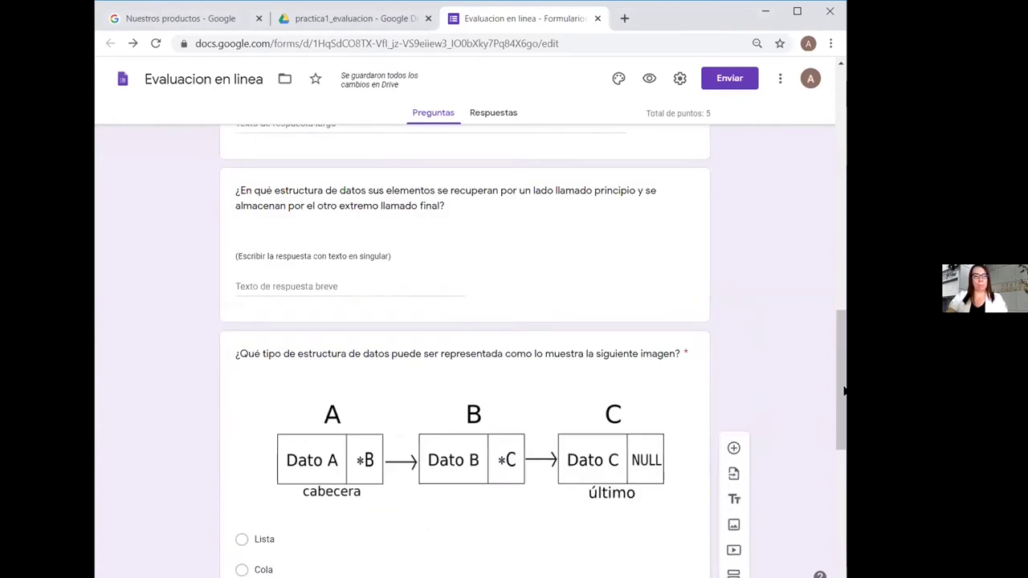
{"action": "scroll", "coordinate": [830, 486], "scroll_direction": "down", "scroll_amount": 6}
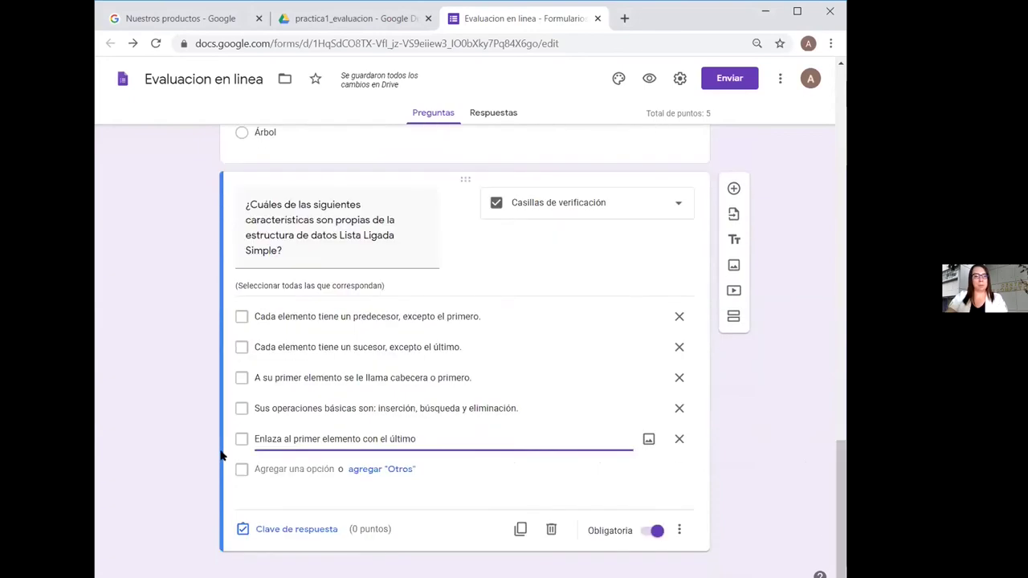
Key the first four statements as correct and make the question worth 4 points
{"action": "left_click", "coordinate": [295, 530]}
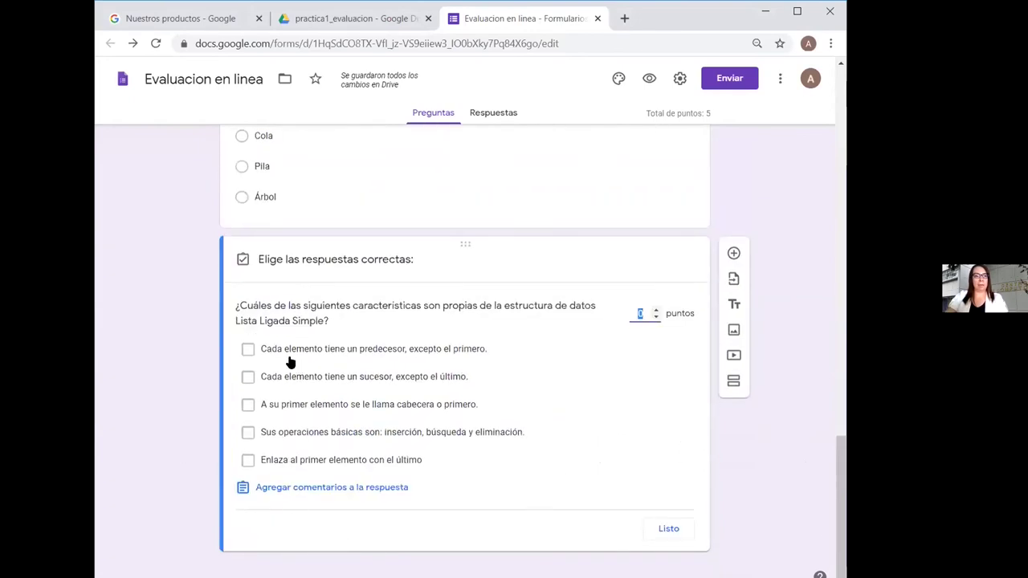
{"action": "left_click", "coordinate": [248, 350]}
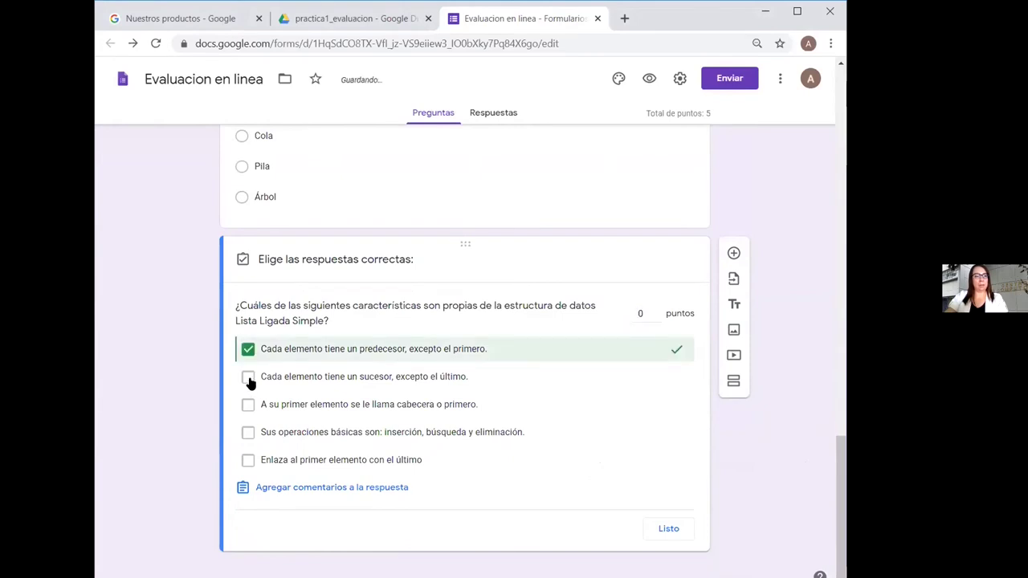
{"action": "left_click", "coordinate": [248, 377]}
{"action": "left_click", "coordinate": [248, 405]}
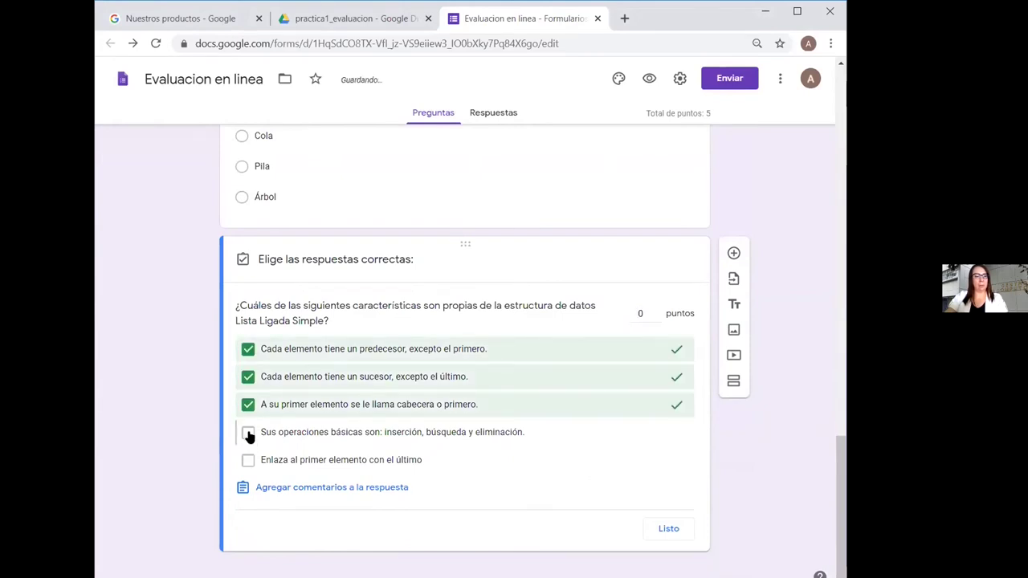
{"action": "left_click", "coordinate": [248, 432]}
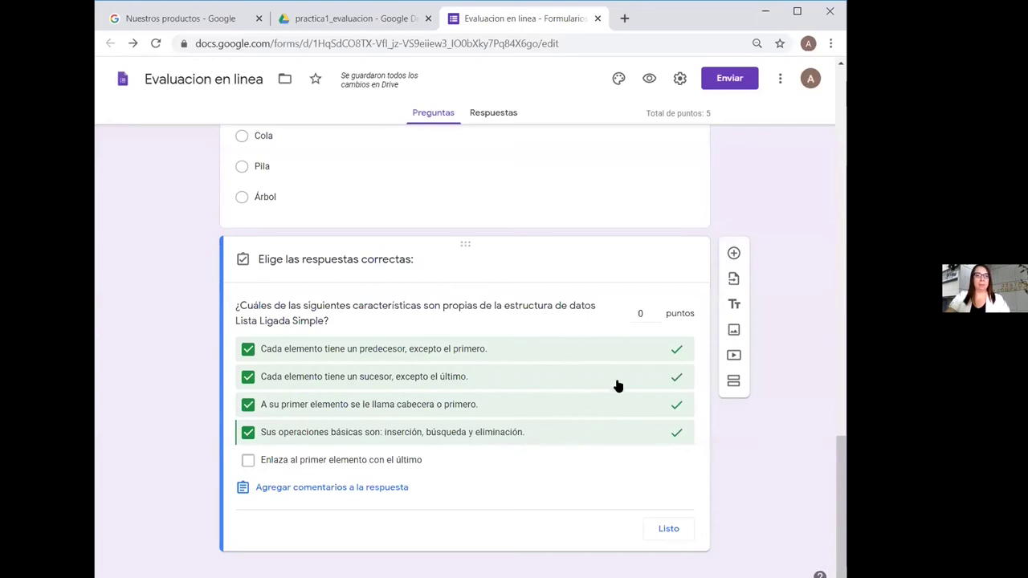
{"action": "left_click", "coordinate": [655, 309]}
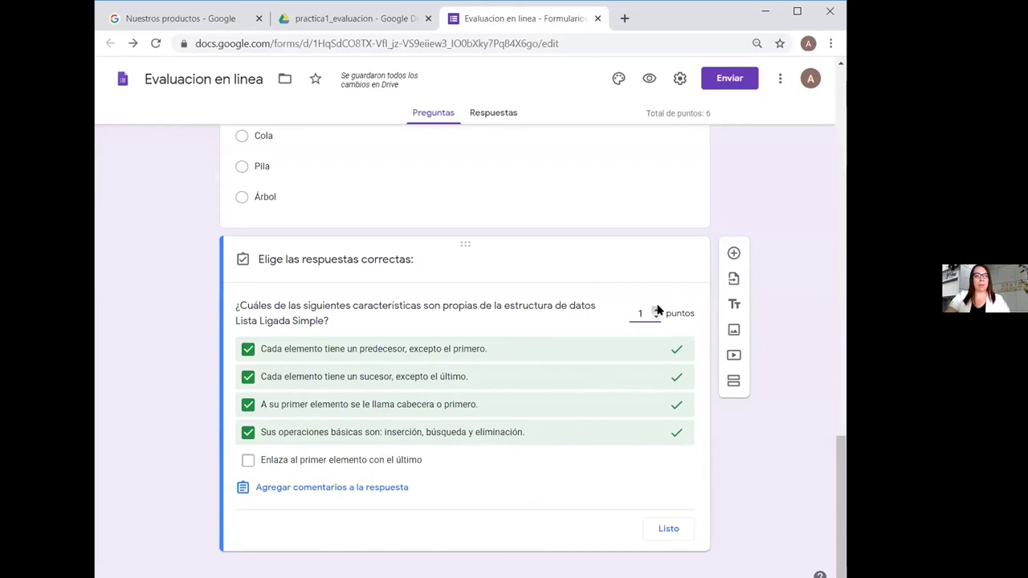
{"action": "left_click", "coordinate": [656, 310]}
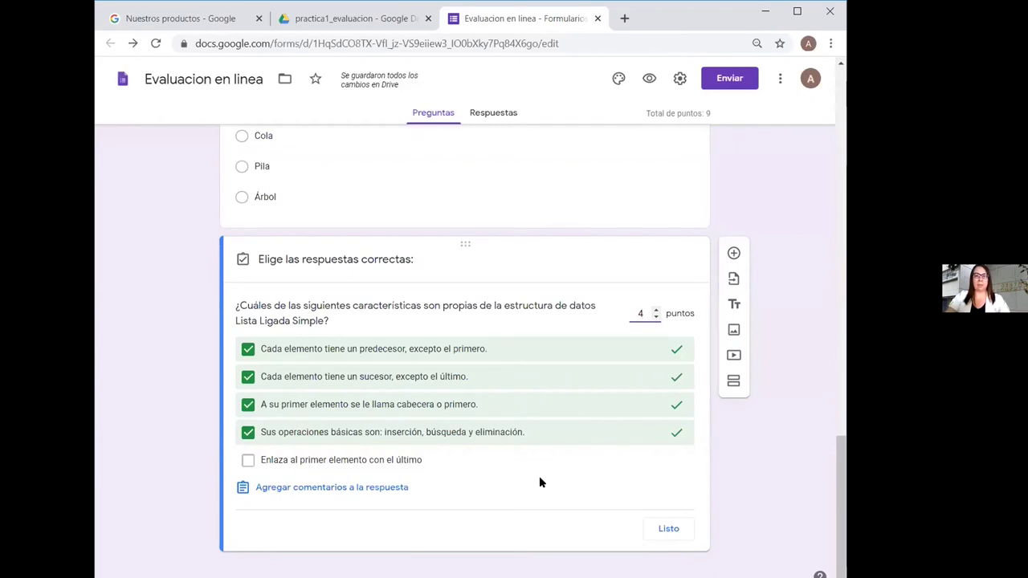
{"action": "left_click", "coordinate": [669, 529]}
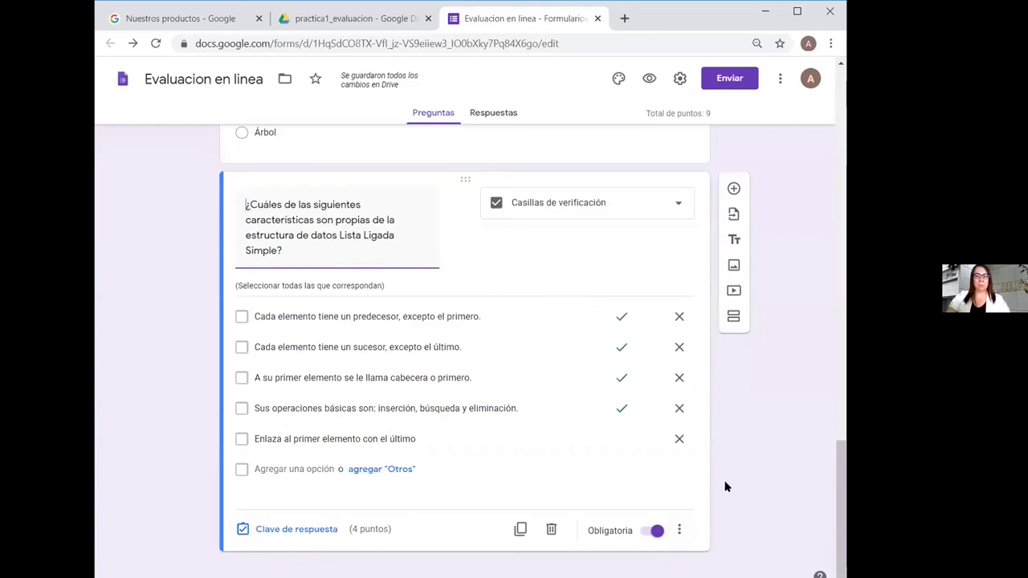
Make the linked-list question optional, then add '¿Cuáles de los siguientes conceptos son estructuras de datos lineales?'
{"action": "left_click", "coordinate": [652, 531]}
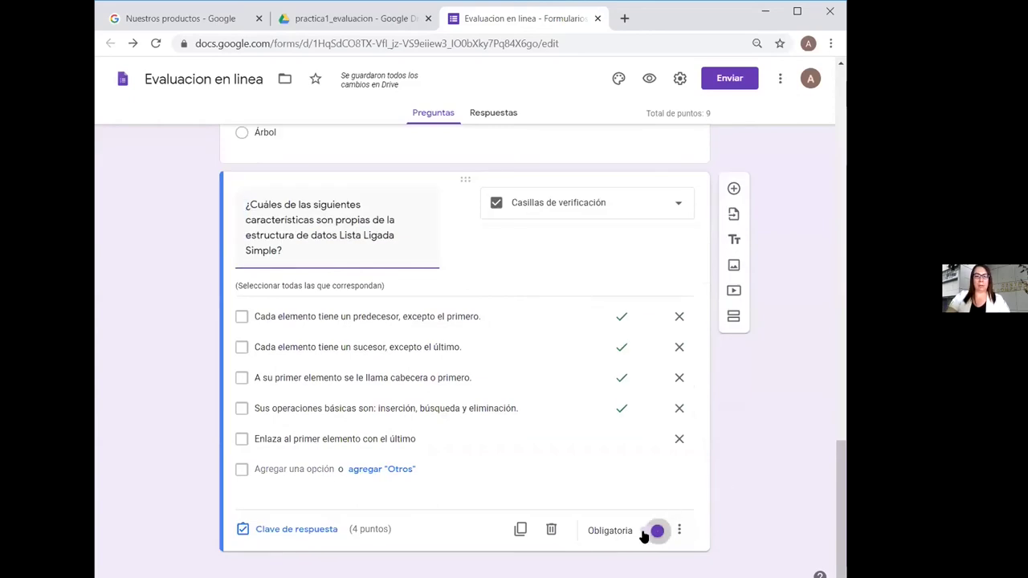
{"action": "left_click", "coordinate": [842, 366]}
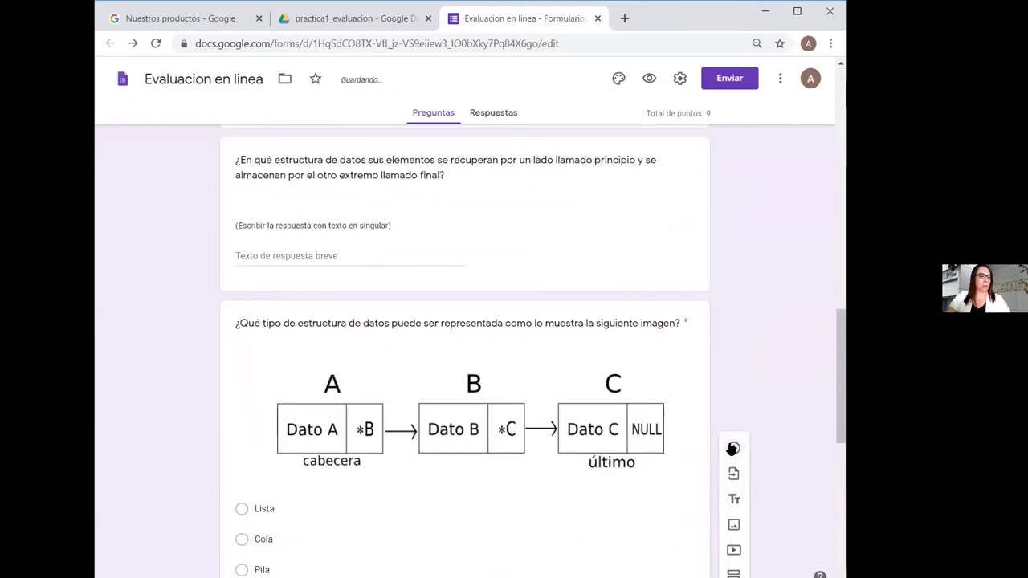
{"action": "left_click_drag", "start_coordinate": [841, 381], "coordinate": [814, 509]}
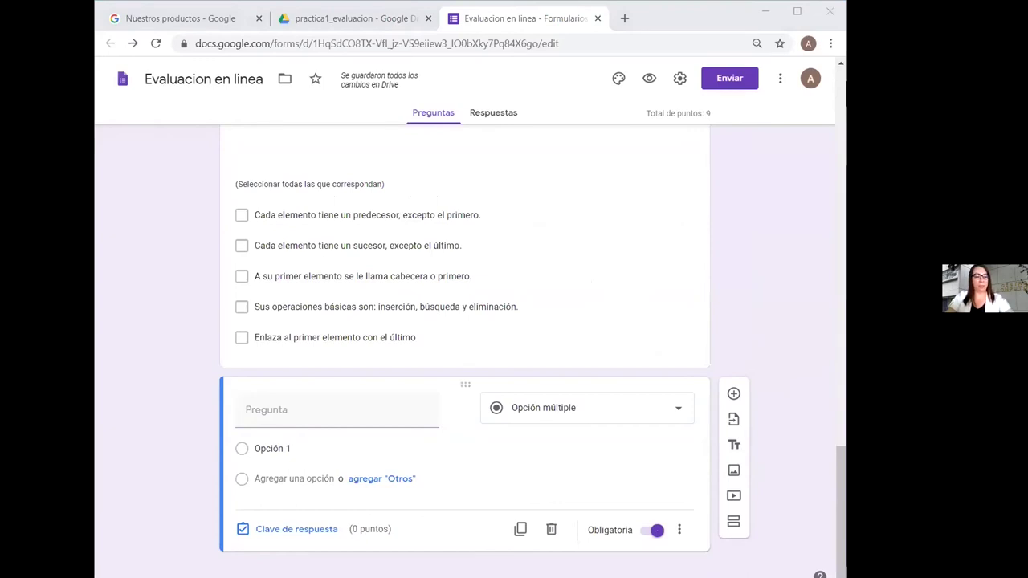
{"action": "left_click", "coordinate": [310, 410]}
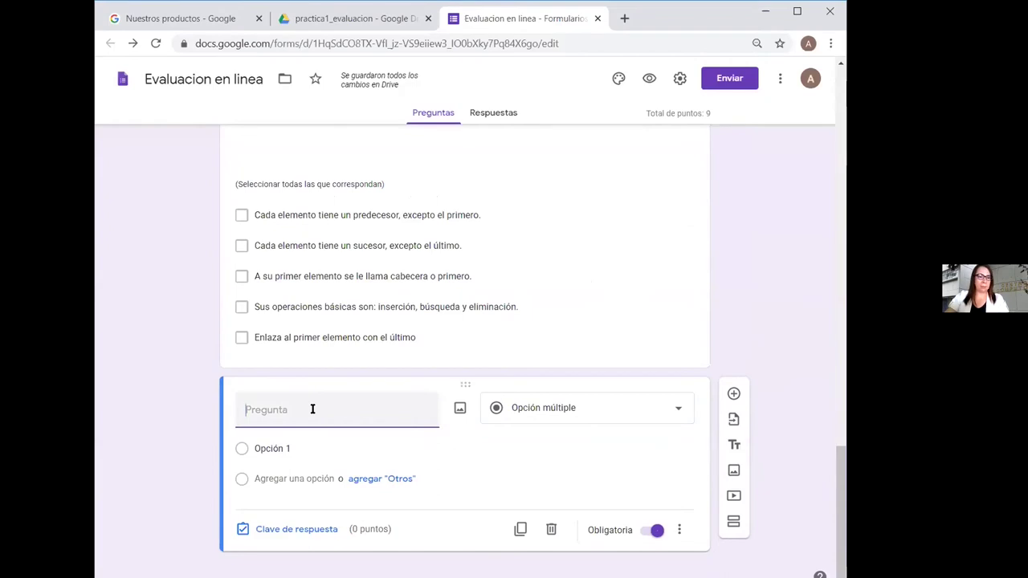
{"action": "type", "text": "¿Cuáles de los siguientes conceptos son estructuras de datos lineales?"}
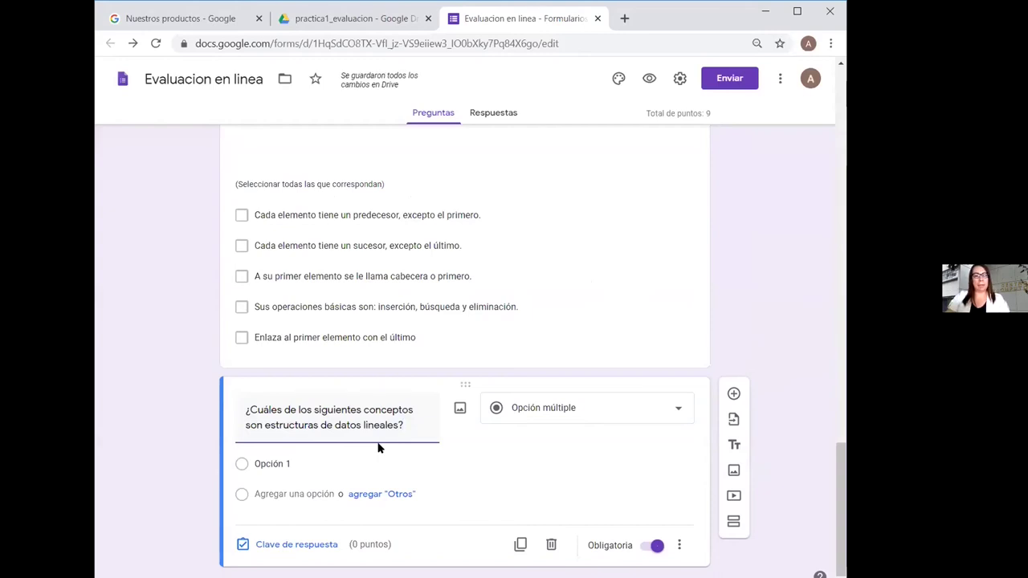
{"action": "left_click", "coordinate": [679, 412]}
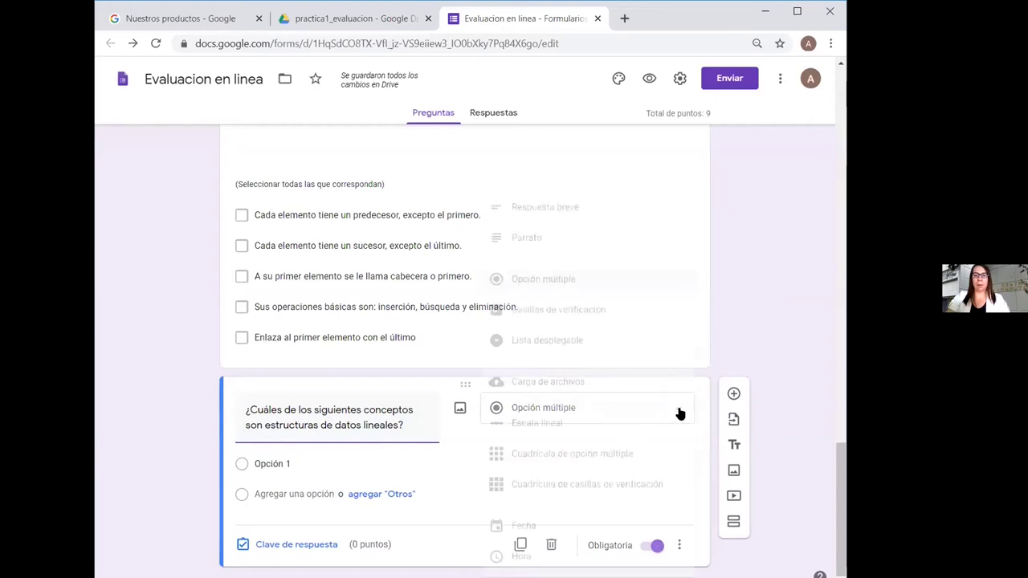
Make the question a multiple-choice grid with rows Pila, Cola and Lista
{"action": "left_click", "coordinate": [630, 455]}
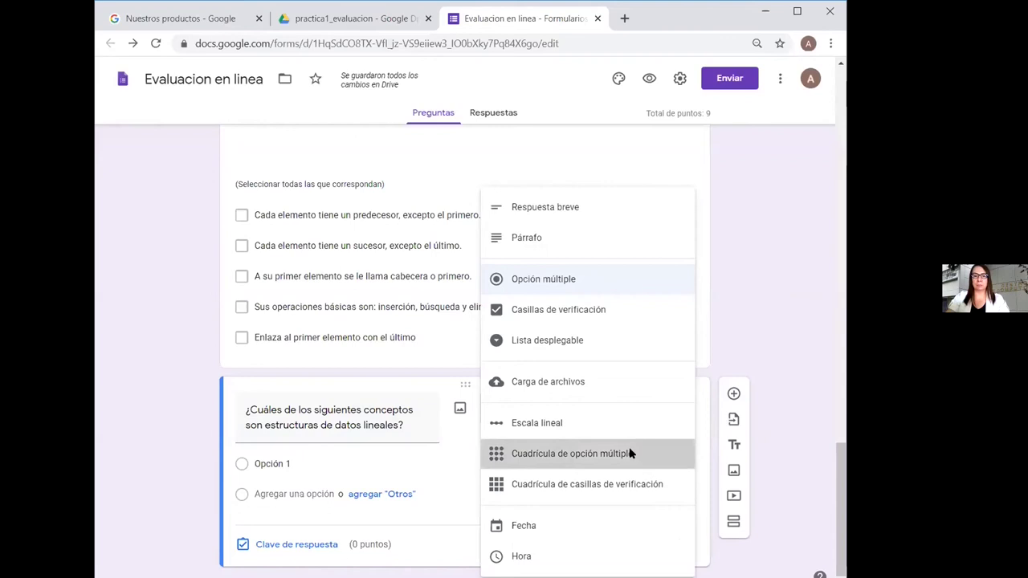
{"action": "scroll", "coordinate": [835, 418], "scroll_direction": "up", "scroll_amount": 6}
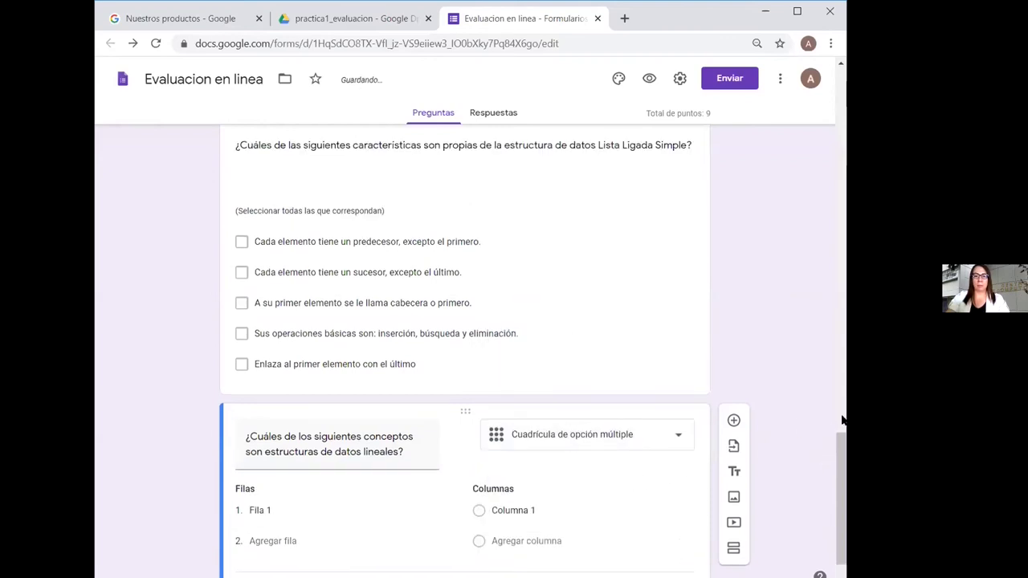
{"action": "left_click_drag", "start_coordinate": [840, 385], "coordinate": [837, 546]}
{"action": "left_click", "coordinate": [275, 448]}
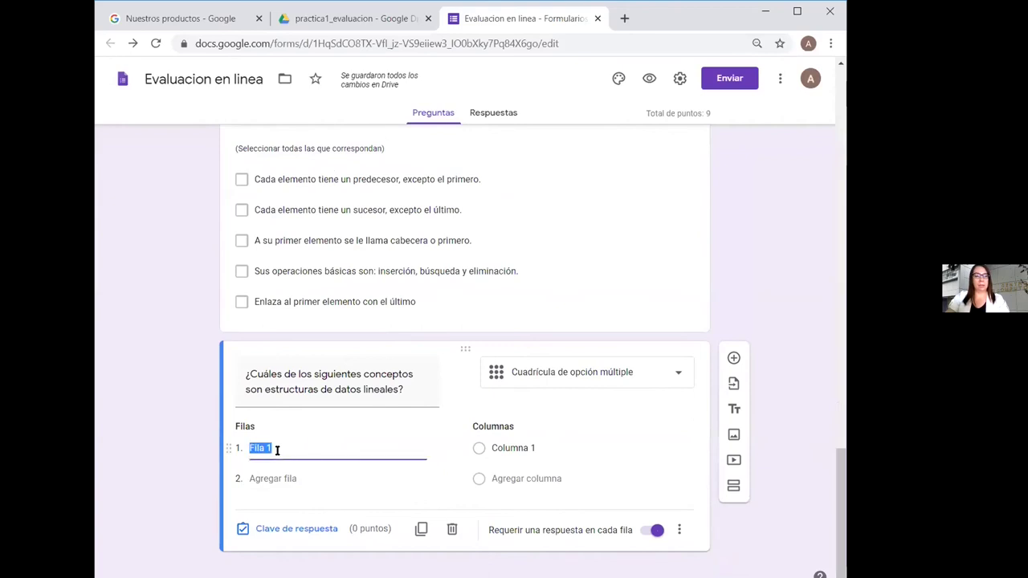
{"action": "type", "text": "Pila"}
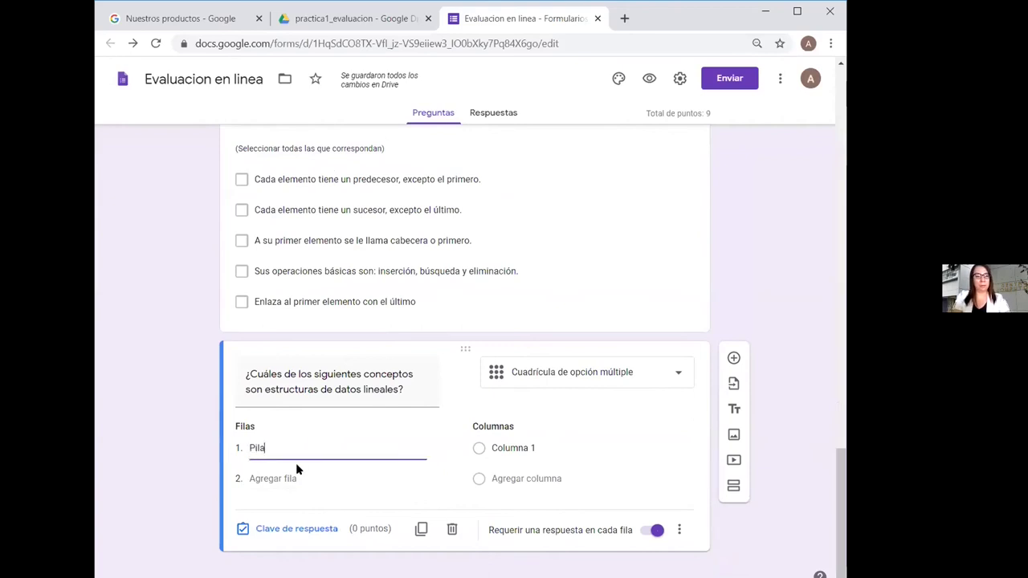
{"action": "key", "text": "Tab"}
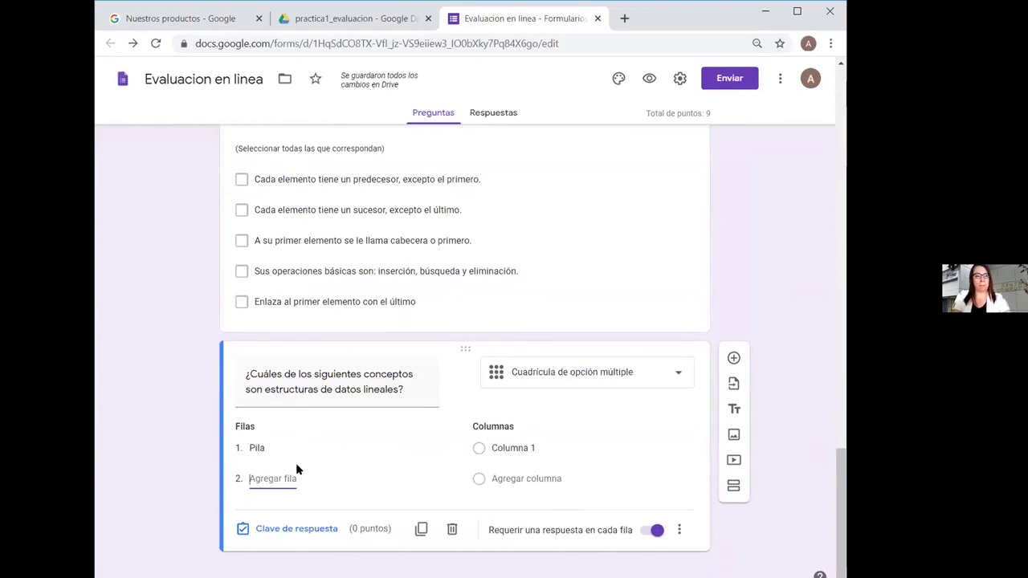
{"action": "type", "text": "Cola"}
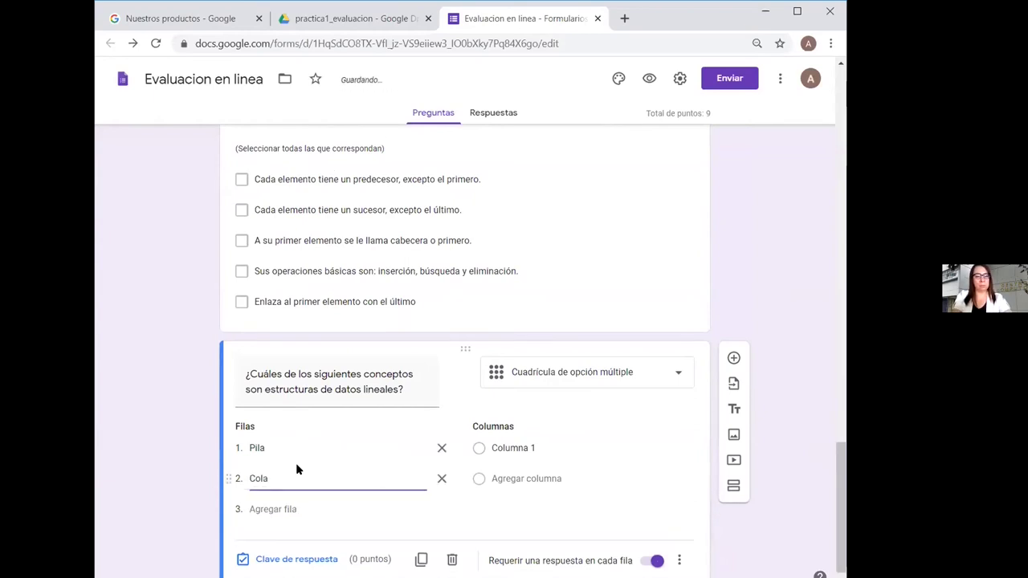
{"action": "key", "text": "Return"}
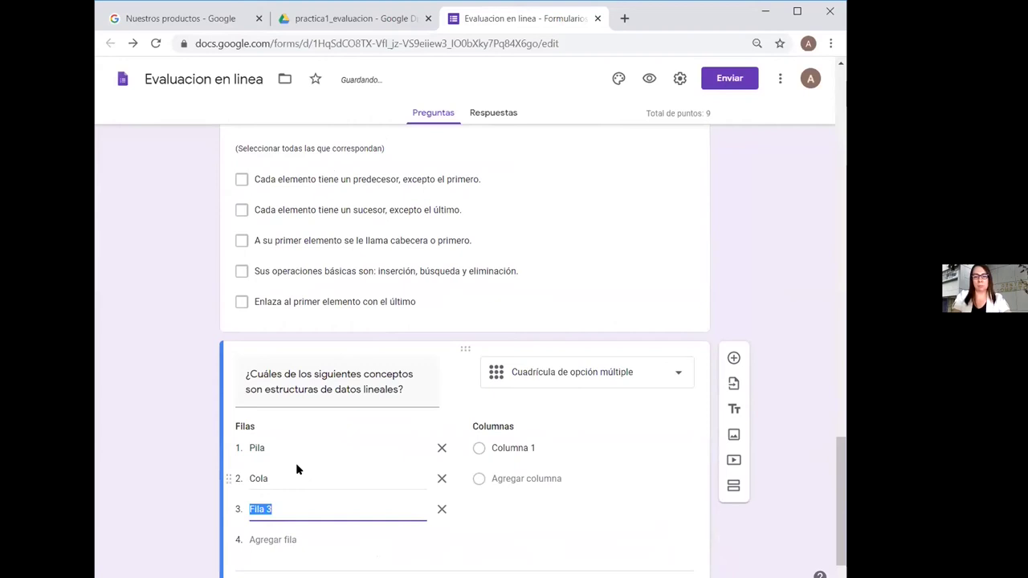
{"action": "type", "text": "Lista"}
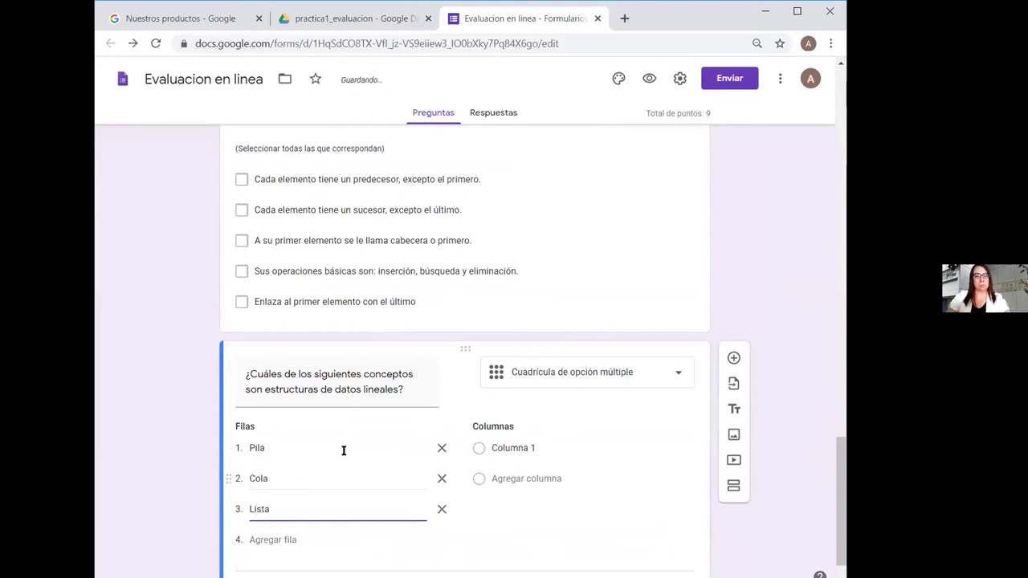
Name the grid columns Sí and No
{"action": "left_click", "coordinate": [512, 448]}
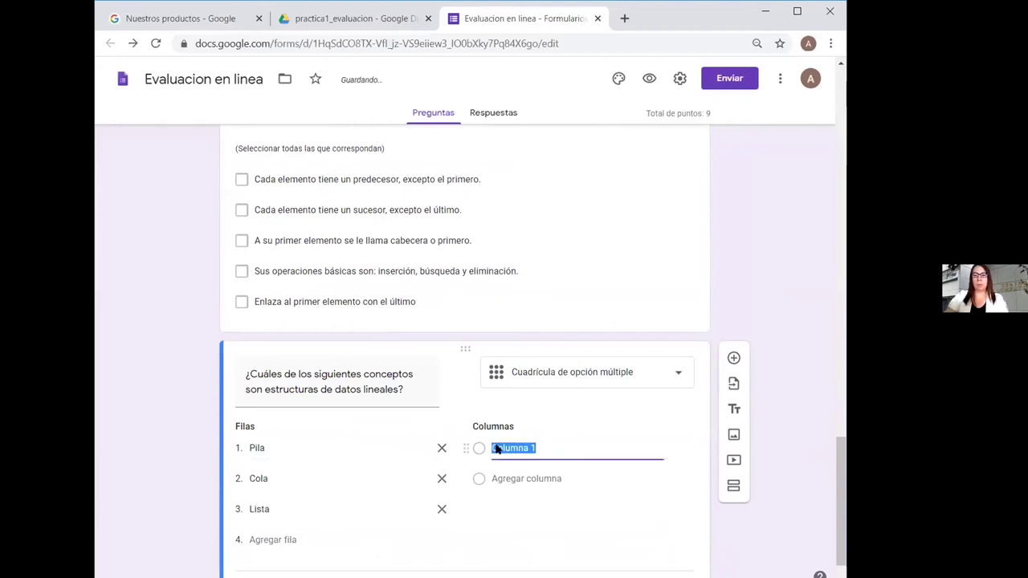
{"action": "type", "text": "S"}
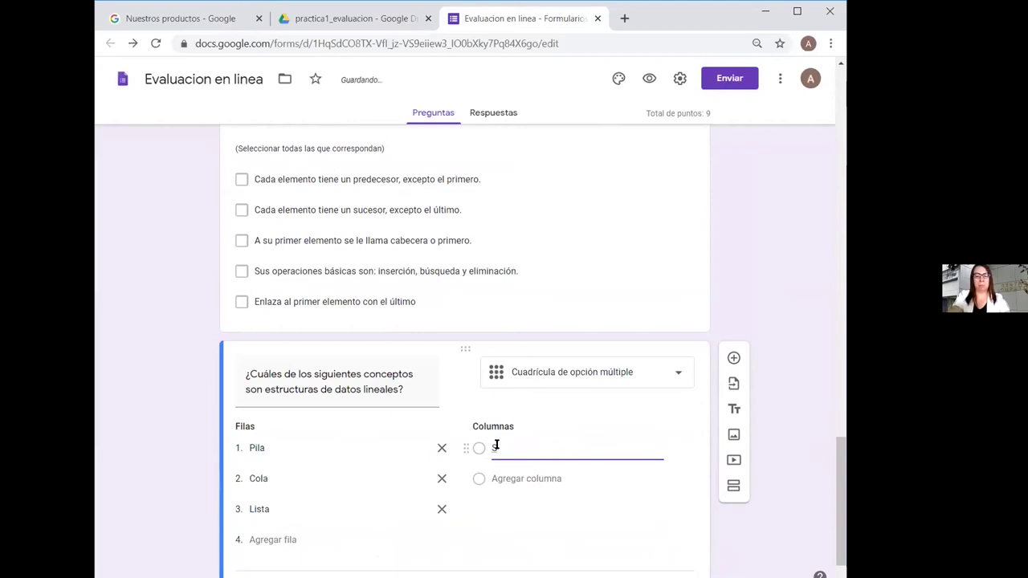
{"action": "type", "text": "í"}
{"action": "key", "text": "Return"}
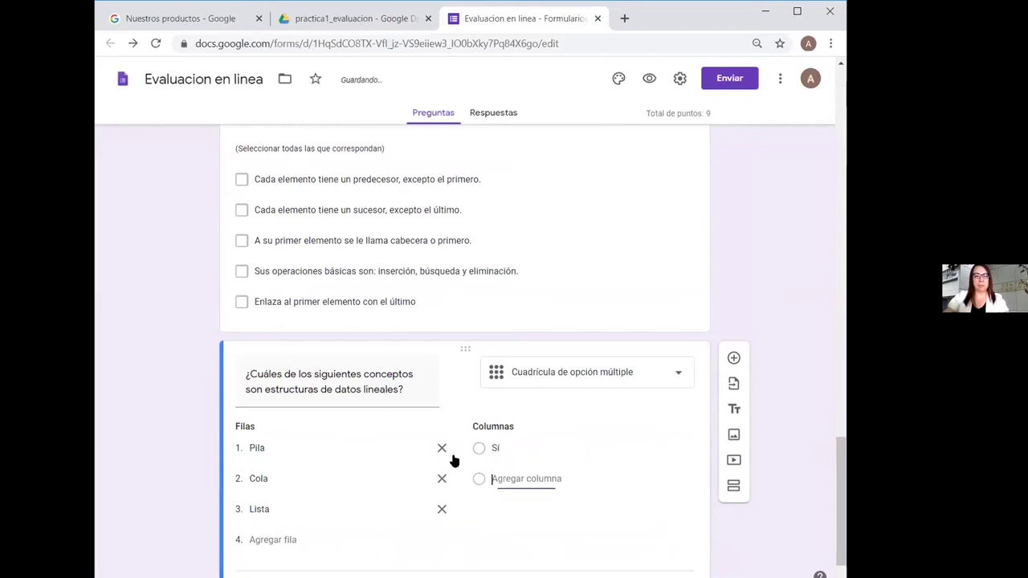
{"action": "type", "text": "No"}
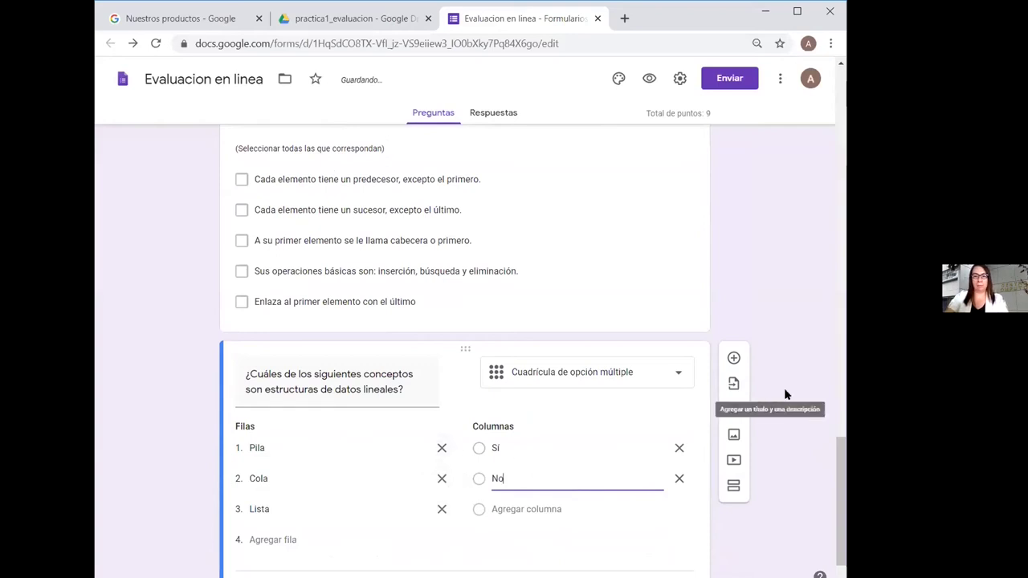
{"action": "left_click", "coordinate": [840, 411]}
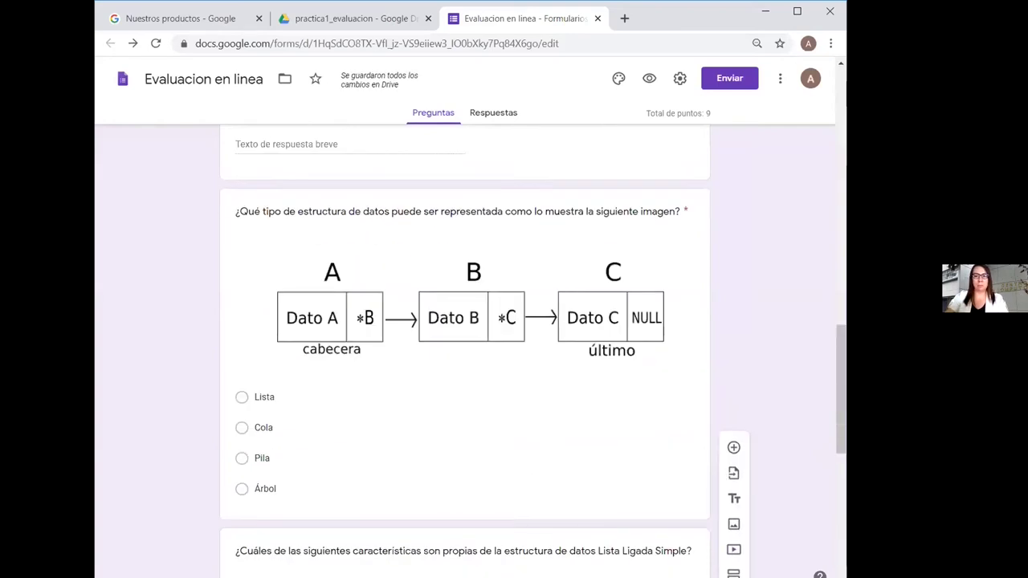
{"action": "left_click_drag", "start_coordinate": [840, 391], "coordinate": [839, 543]}
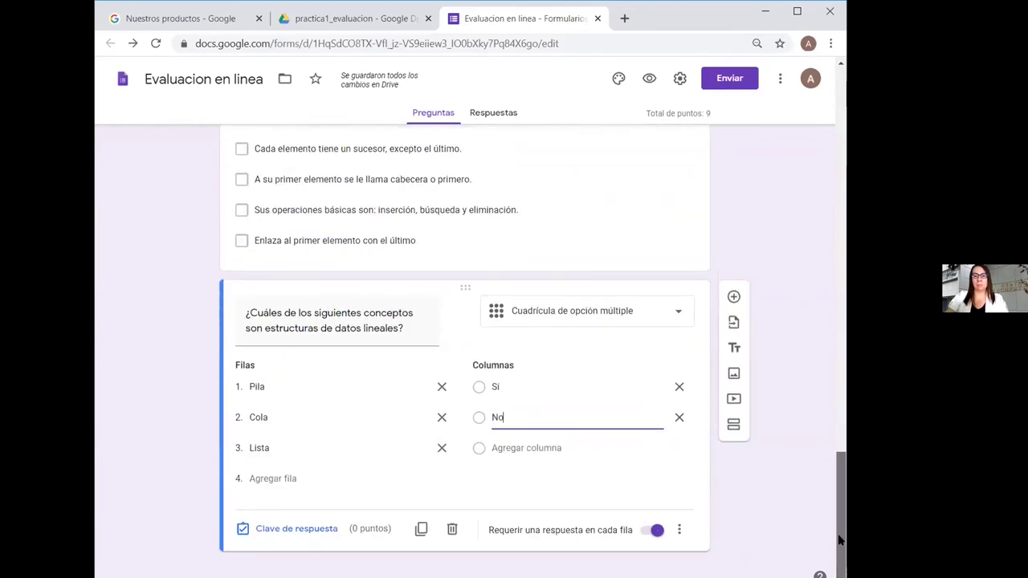
Key Sí as correct for the Pila, Cola and Lista rows, 1 point each
{"action": "left_click", "coordinate": [322, 532]}
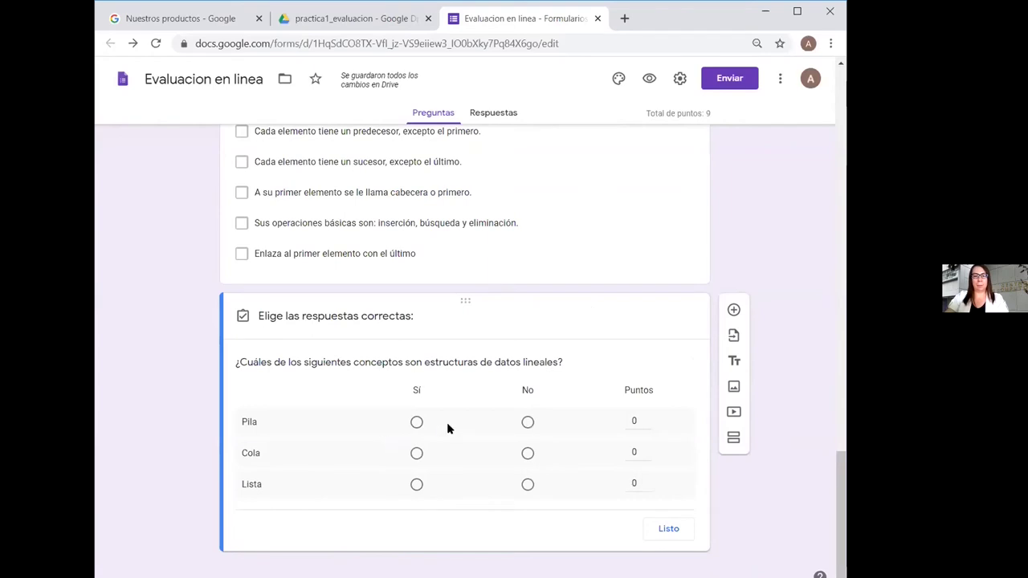
{"action": "left_click", "coordinate": [416, 423]}
{"action": "left_click", "coordinate": [416, 454]}
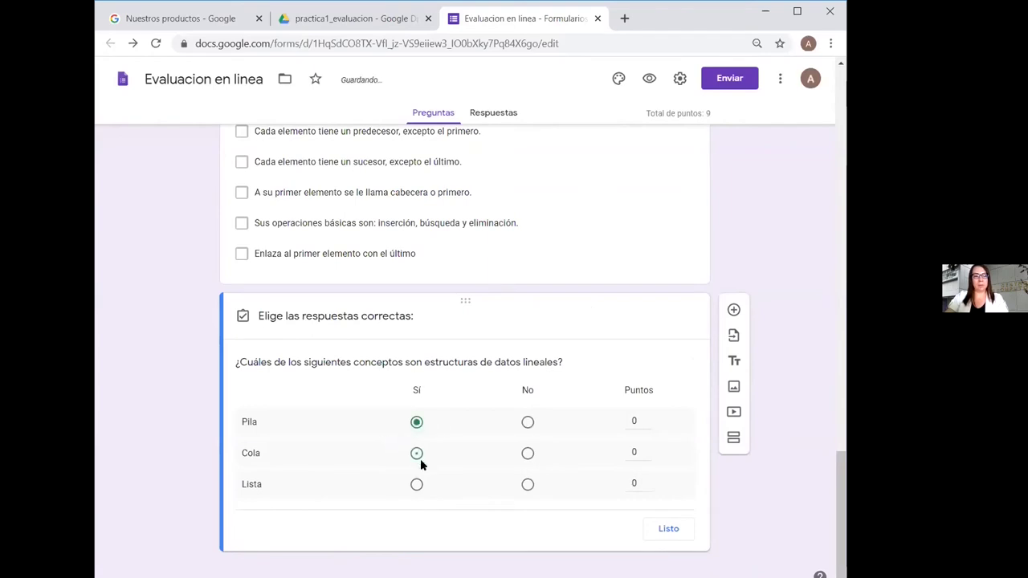
{"action": "left_click", "coordinate": [416, 486]}
{"action": "left_click", "coordinate": [648, 419]}
{"action": "left_click", "coordinate": [648, 449]}
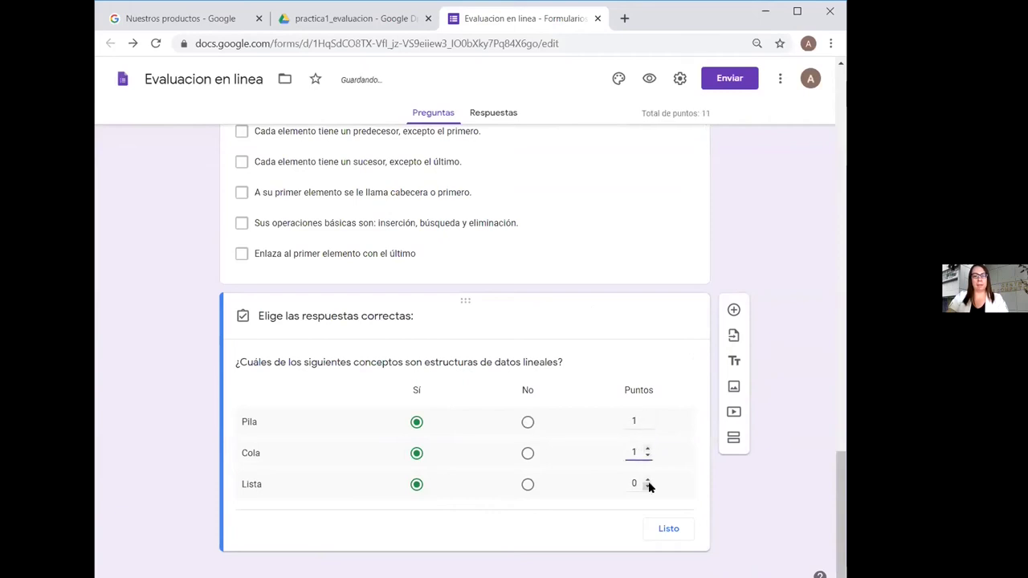
{"action": "left_click", "coordinate": [648, 481]}
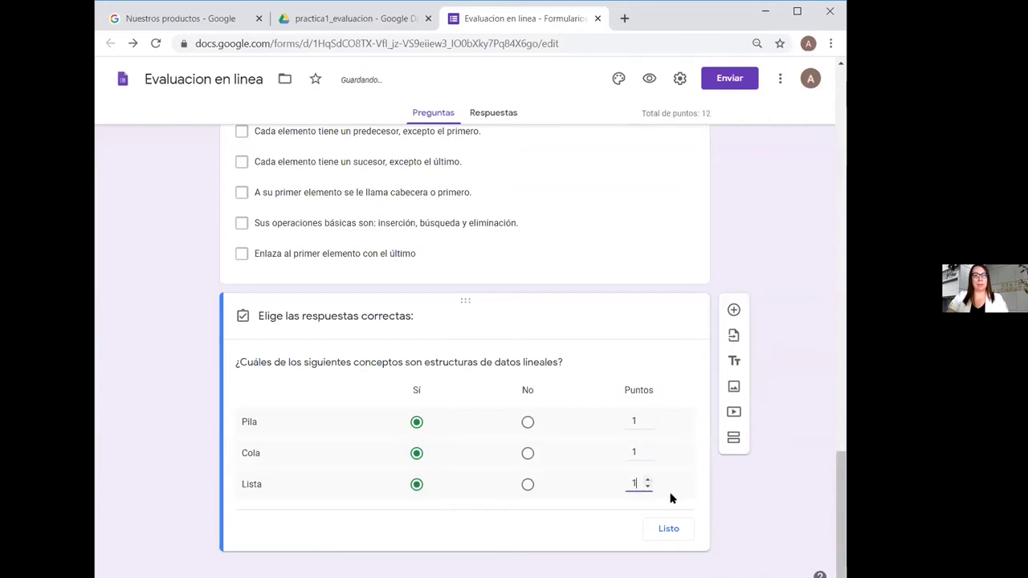
{"action": "left_click", "coordinate": [670, 529]}
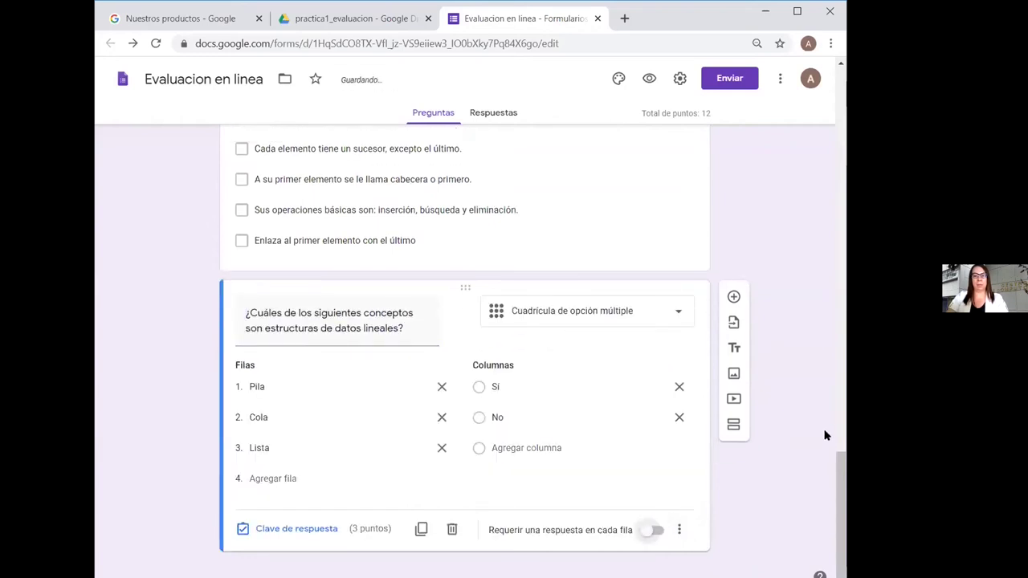
Add a question titled 'Analice el siguiente fragmento de código y responda Verdadero/Falso'
{"action": "left_click", "coordinate": [732, 297]}
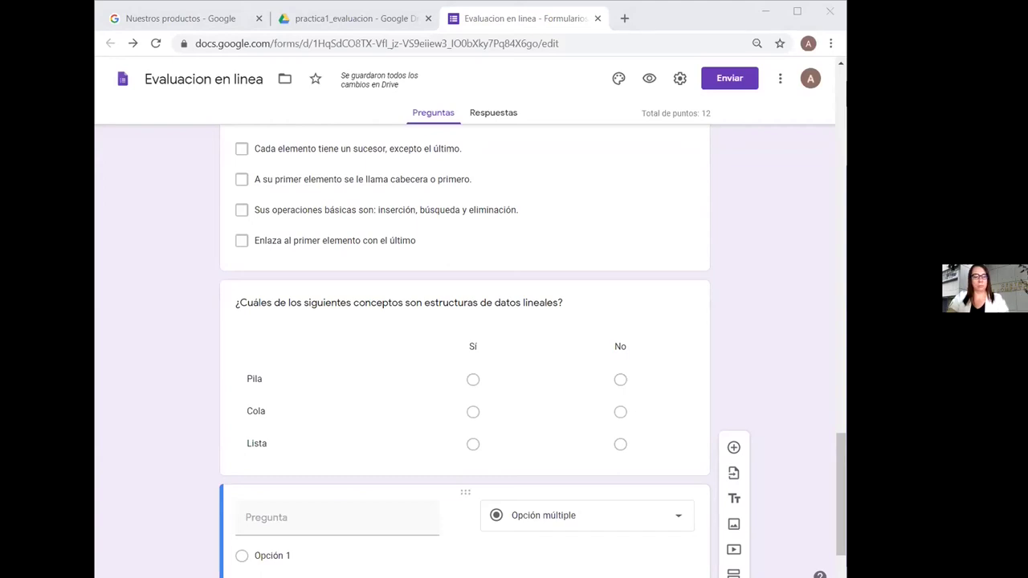
{"action": "left_click", "coordinate": [309, 514]}
{"action": "type", "text": "Analice el siguiente fragmento de código y responda Verdadero/Falso"}
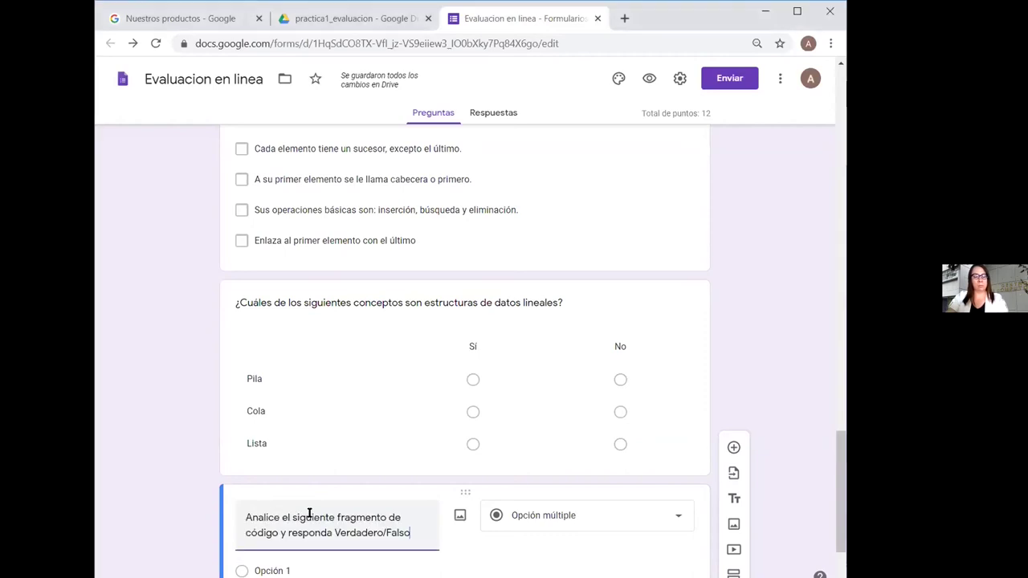
{"action": "left_click_drag", "start_coordinate": [843, 464], "coordinate": [841, 497]}
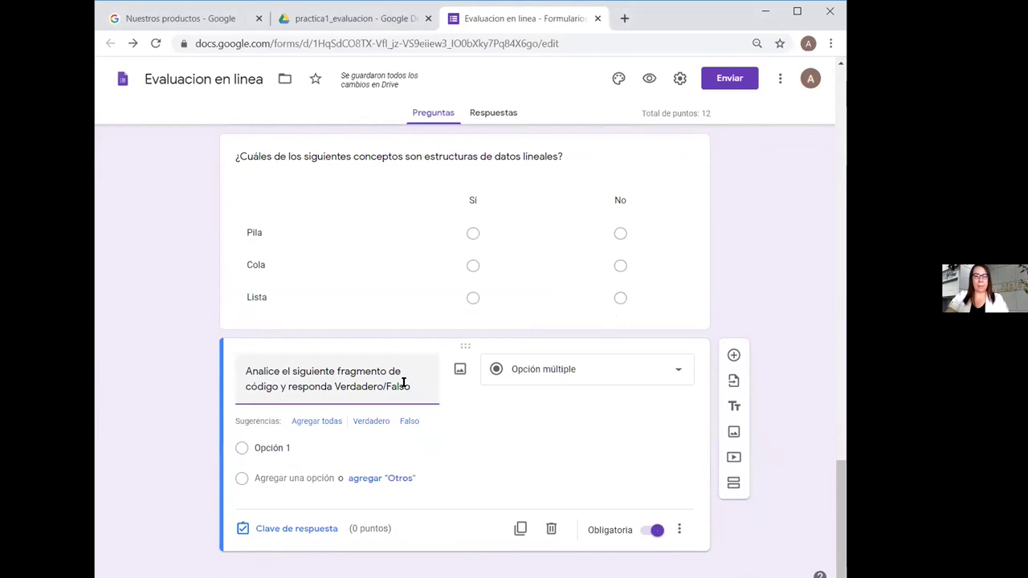
{"action": "left_click", "coordinate": [460, 369]}
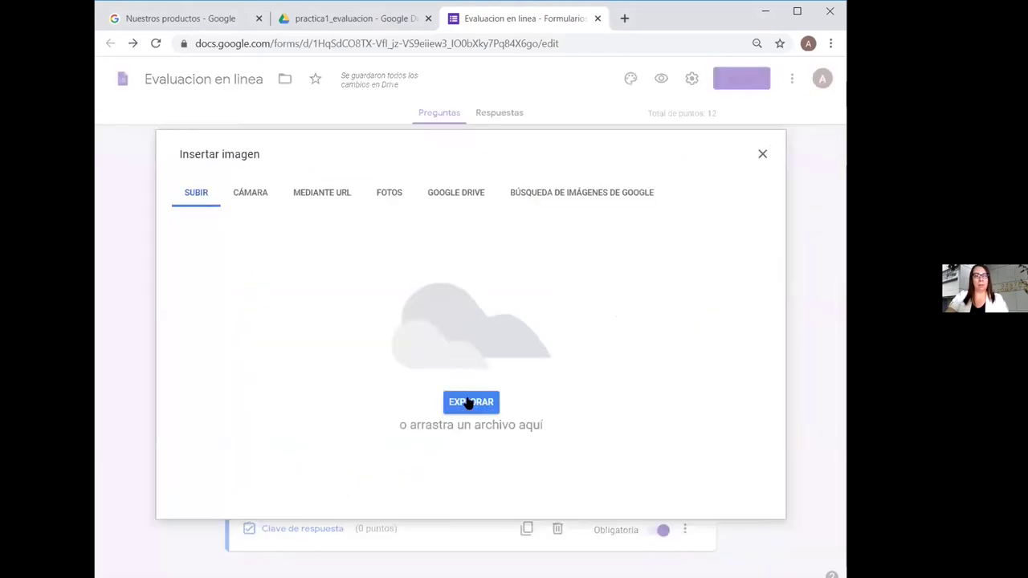
Upload the codigo_pila_estatica image from the computer into the question and centre it
{"action": "left_click", "coordinate": [468, 403]}
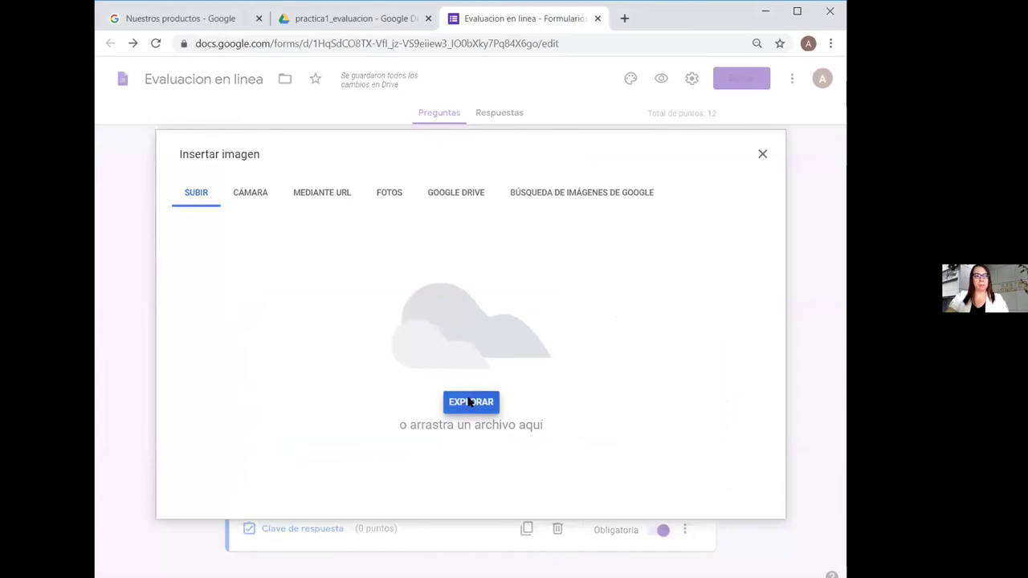
{"action": "left_click", "coordinate": [257, 128]}
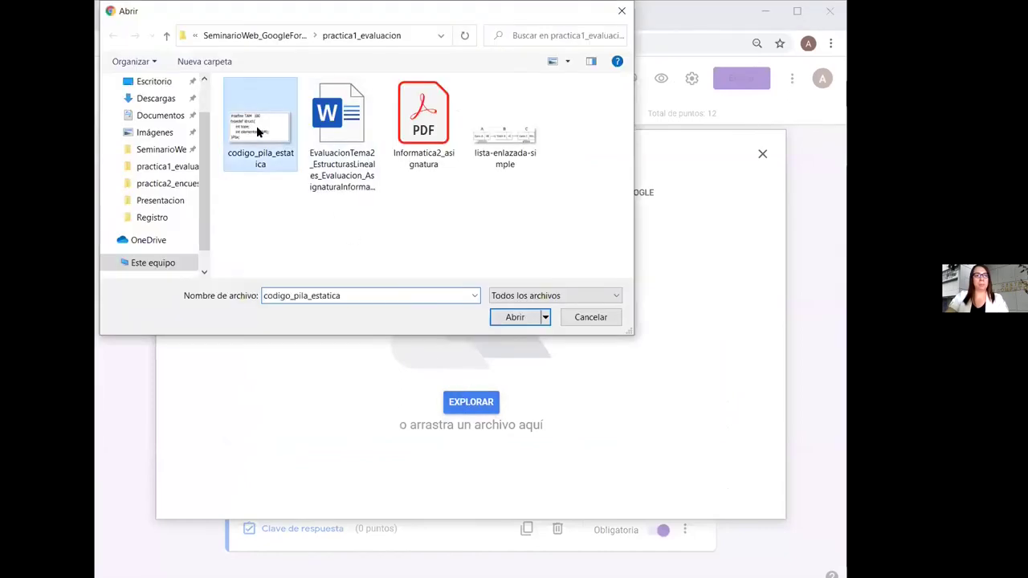
{"action": "left_click", "coordinate": [508, 314]}
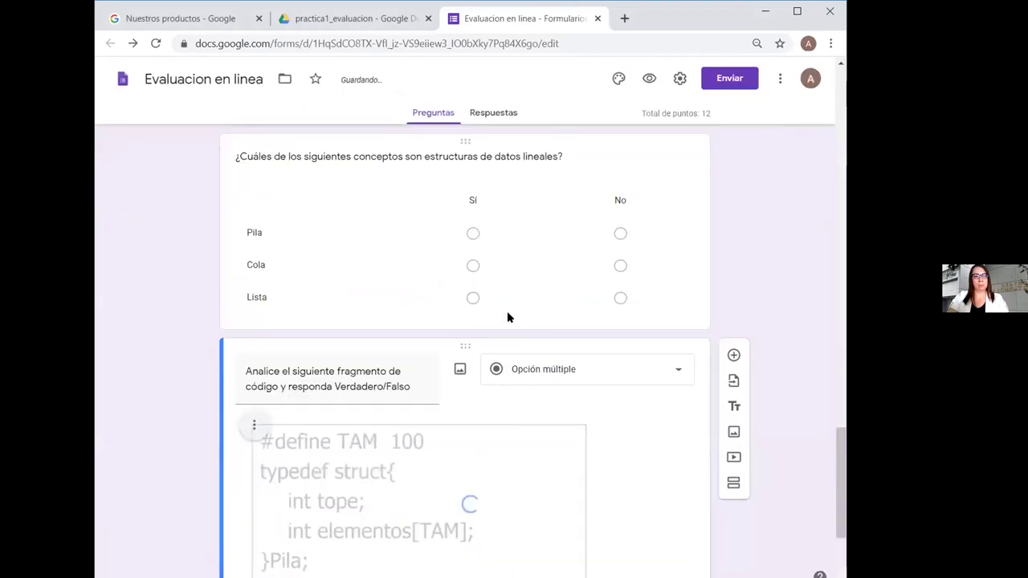
{"action": "left_click", "coordinate": [255, 425]}
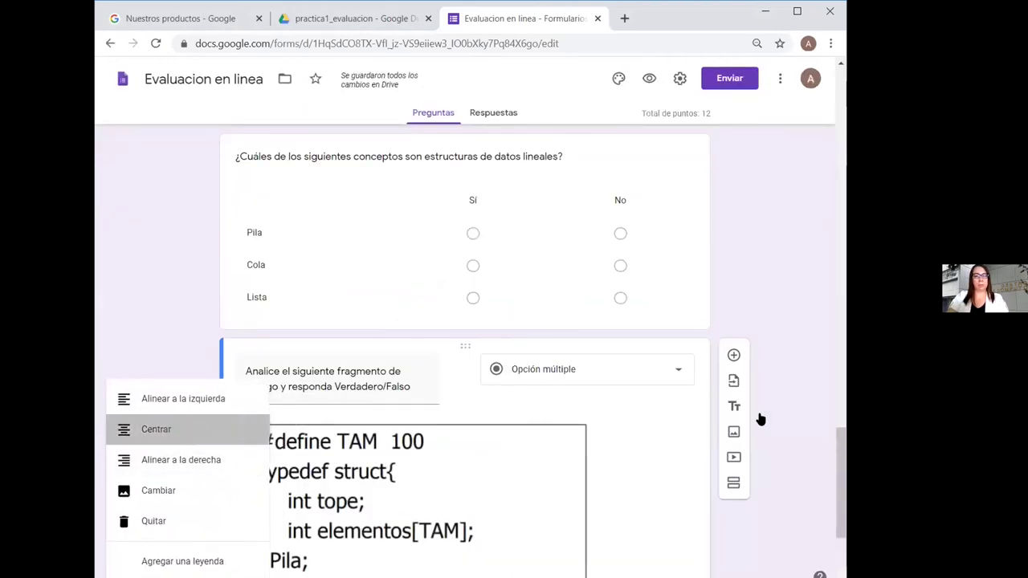
{"action": "scroll", "coordinate": [842, 481], "scroll_direction": "down", "scroll_amount": 3}
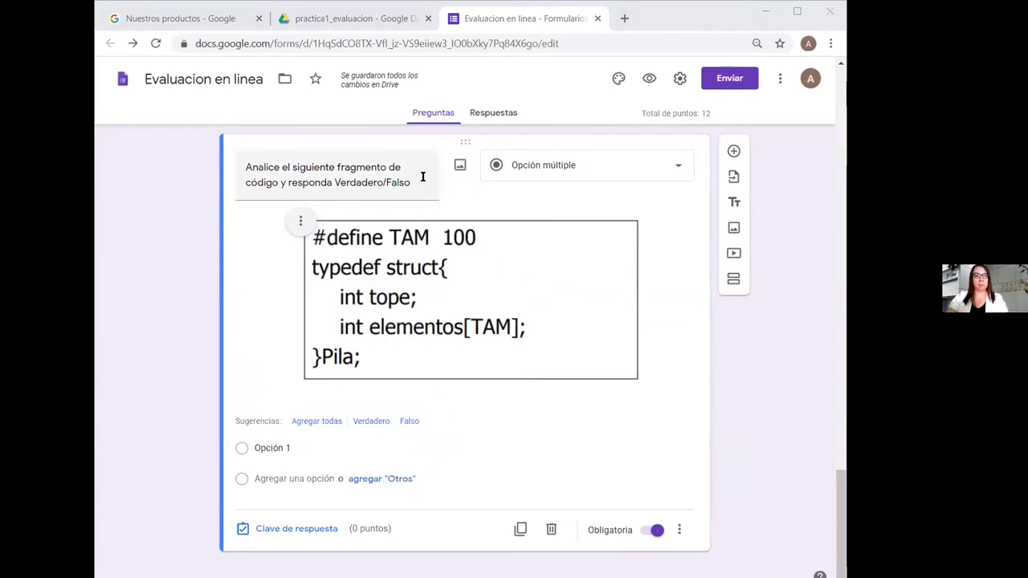
Add a question description crediting the Tema1-Pilas.pdf course notes (junio 2020) as the code's source
{"action": "left_click", "coordinate": [680, 529]}
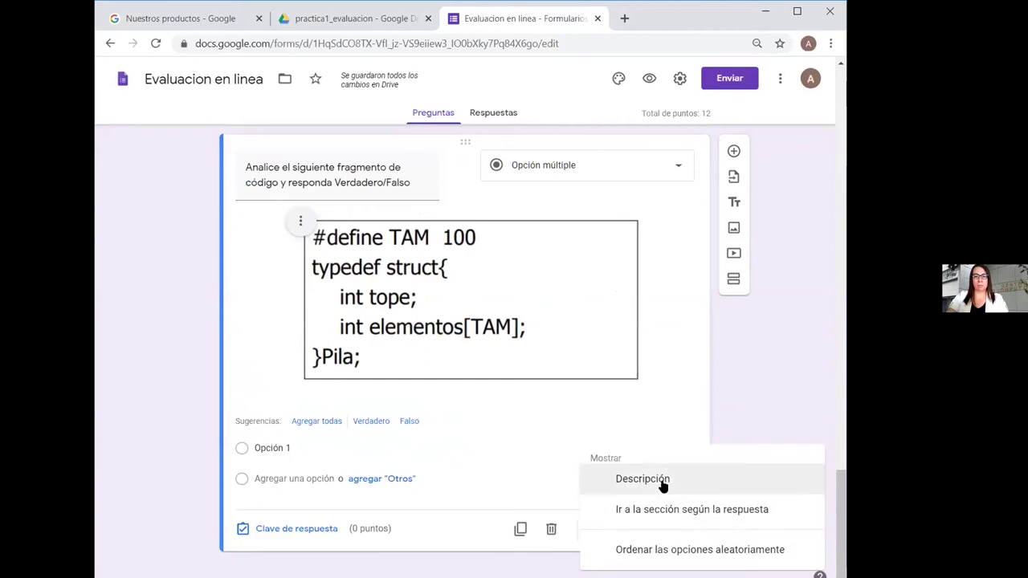
{"action": "left_click", "coordinate": [663, 479]}
{"action": "type", "text": "(Fuente: David Martínez Torres. http://www.utm.mx/~dtorres/cursos/estructuradedatos/Tema1-Pilas.pdf, junio 2020)"}
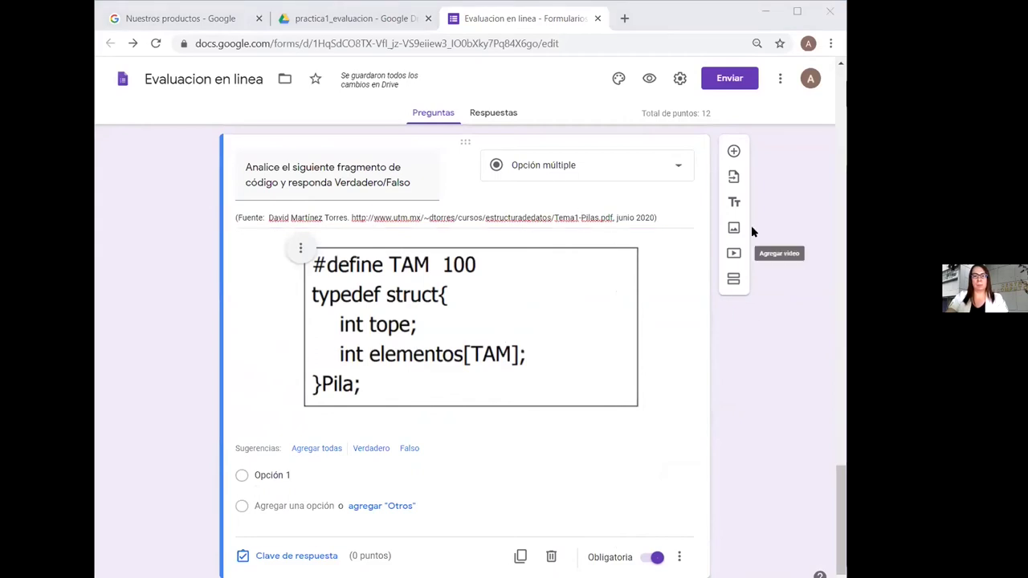
{"action": "left_click", "coordinate": [677, 165]}
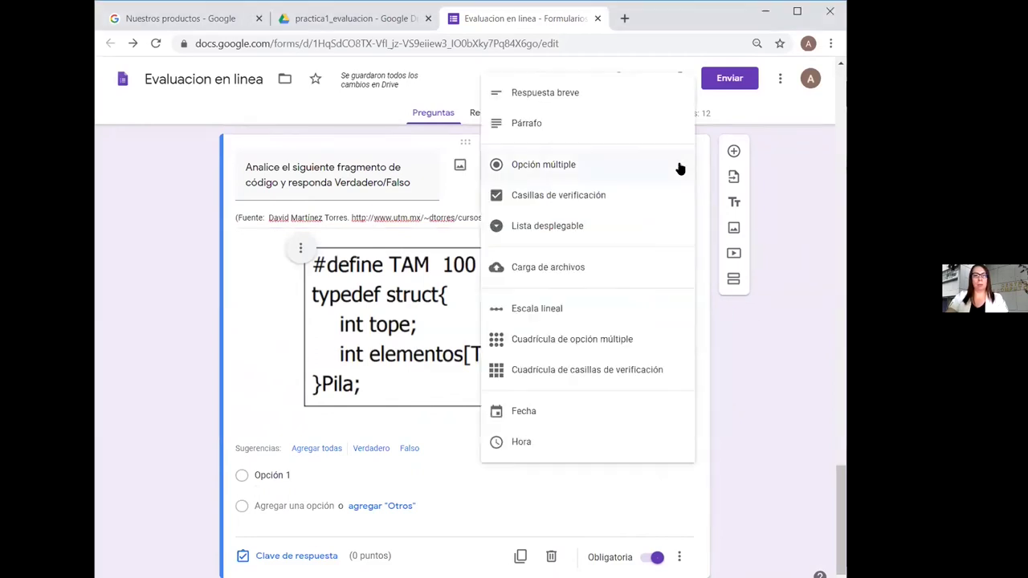
Turn the question into a multiple-choice grid and paste the first Pila statement as row 1
{"action": "left_click", "coordinate": [650, 337]}
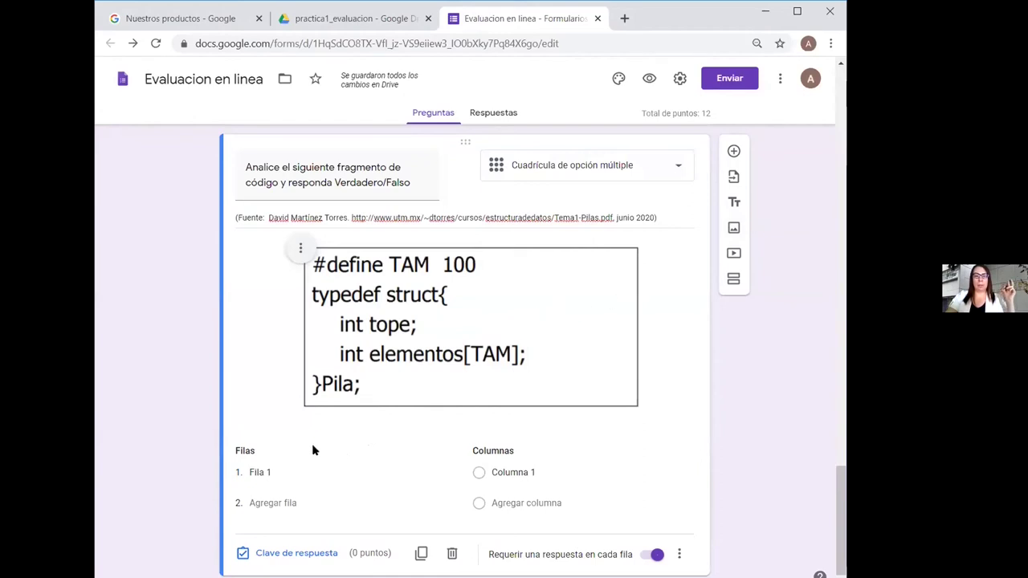
{"action": "left_click", "coordinate": [258, 473]}
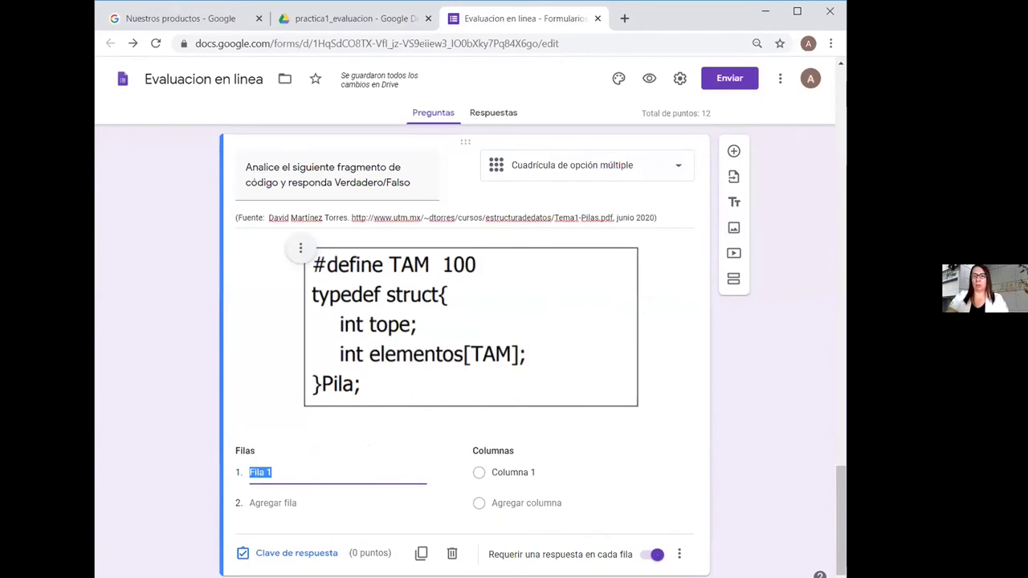
{"action": "key", "text": "alt+Tab"}
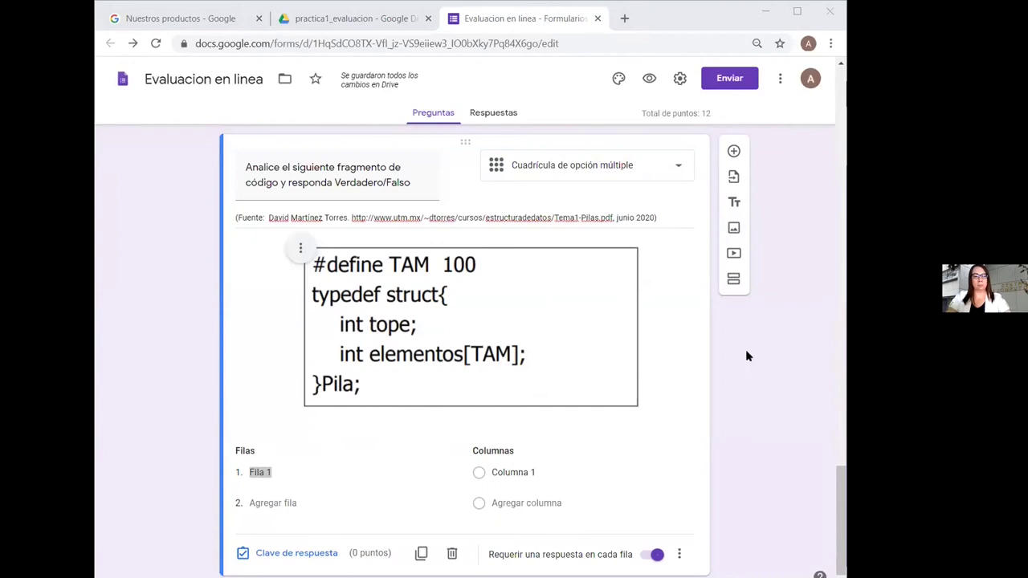
{"action": "key", "text": "alt+Tab"}
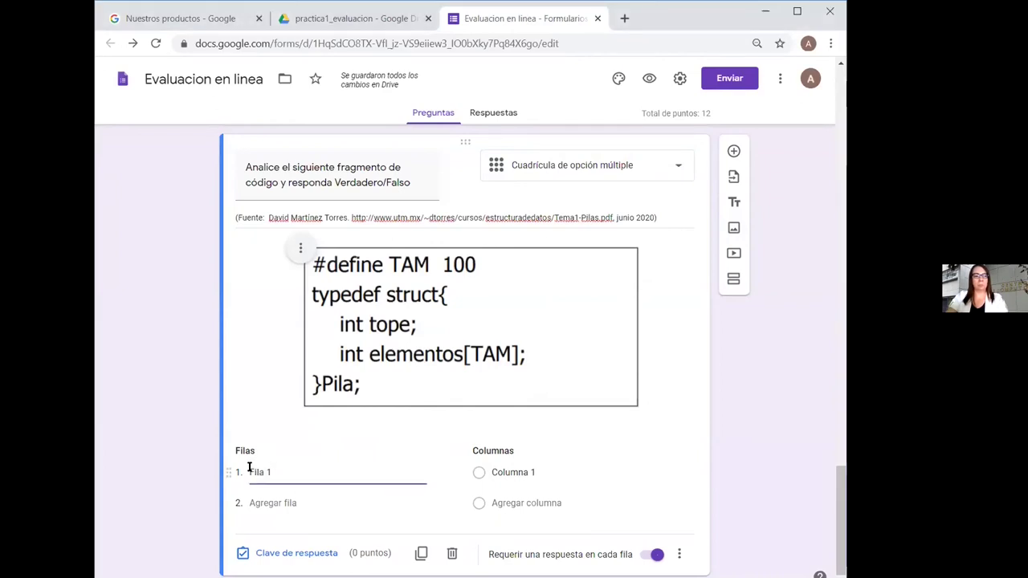
{"action": "key", "text": "ctrl+v"}
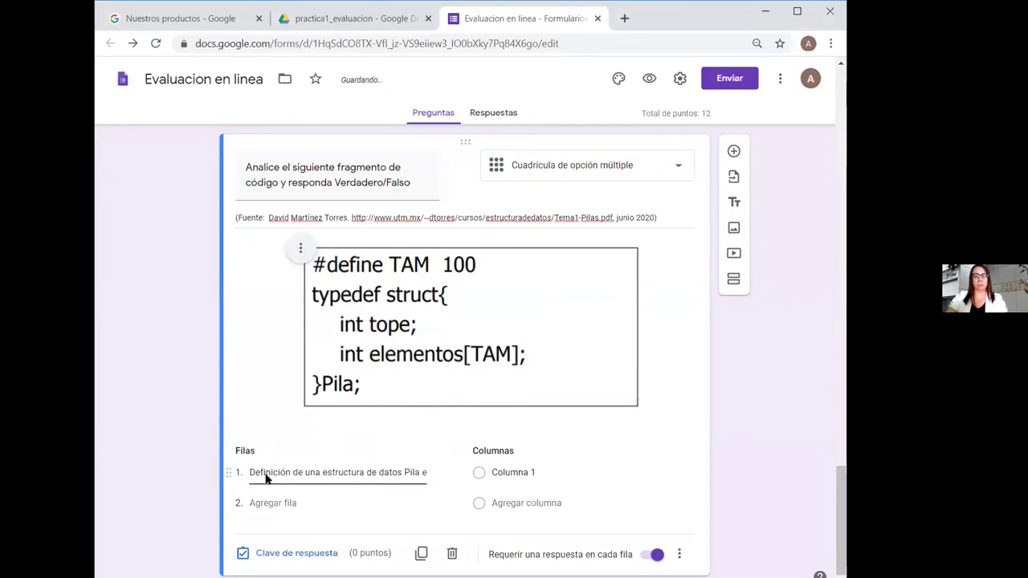
{"action": "key", "text": "alt+Tab"}
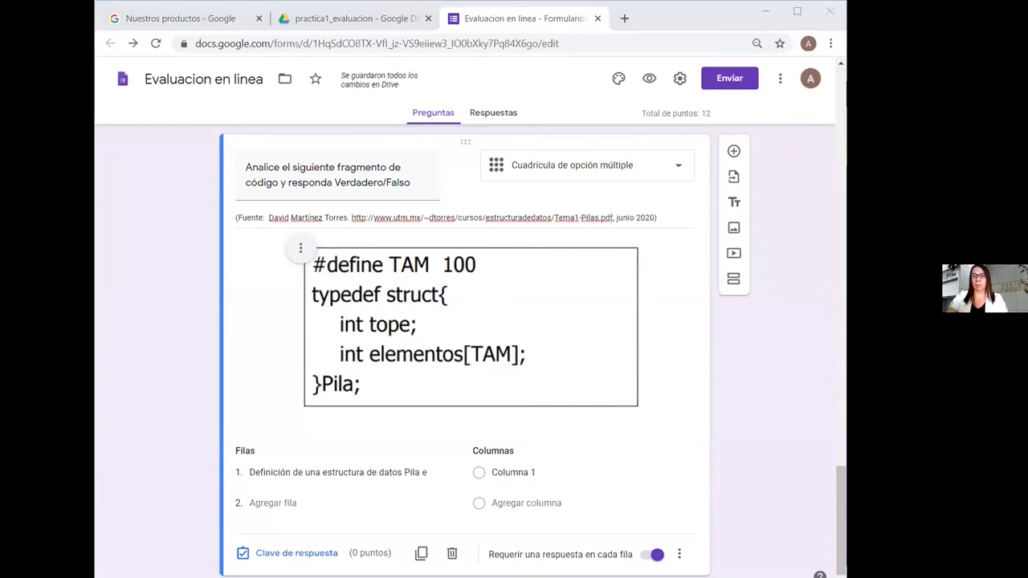
Add rows 2–4 with the static Pila, 100-element Pila and dynamic Pila implementation statements
{"action": "left_click", "coordinate": [312, 500]}
{"action": "type", "text": "Implementación estática de una Pila"}
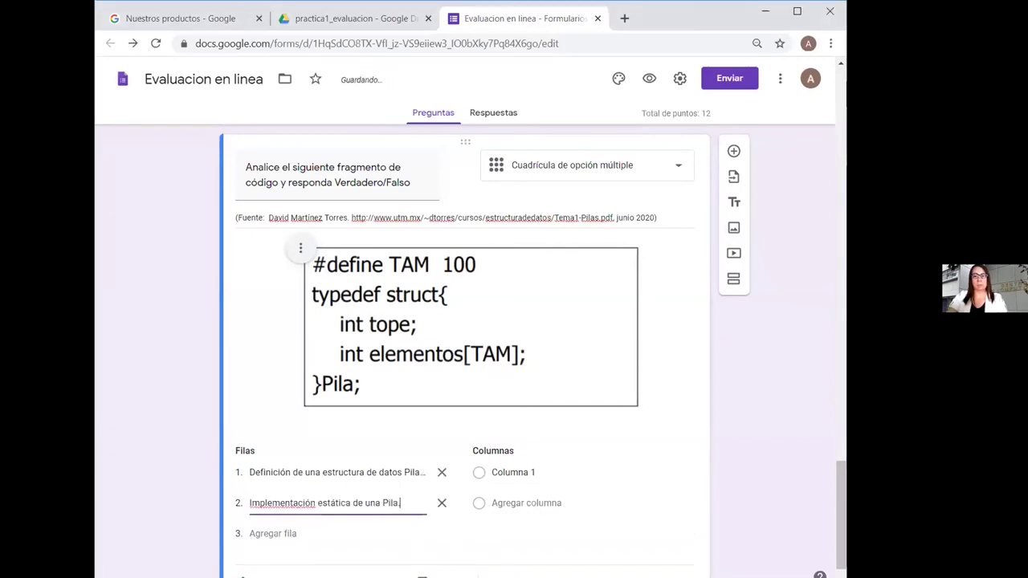
{"action": "key", "text": "alt+Tab"}
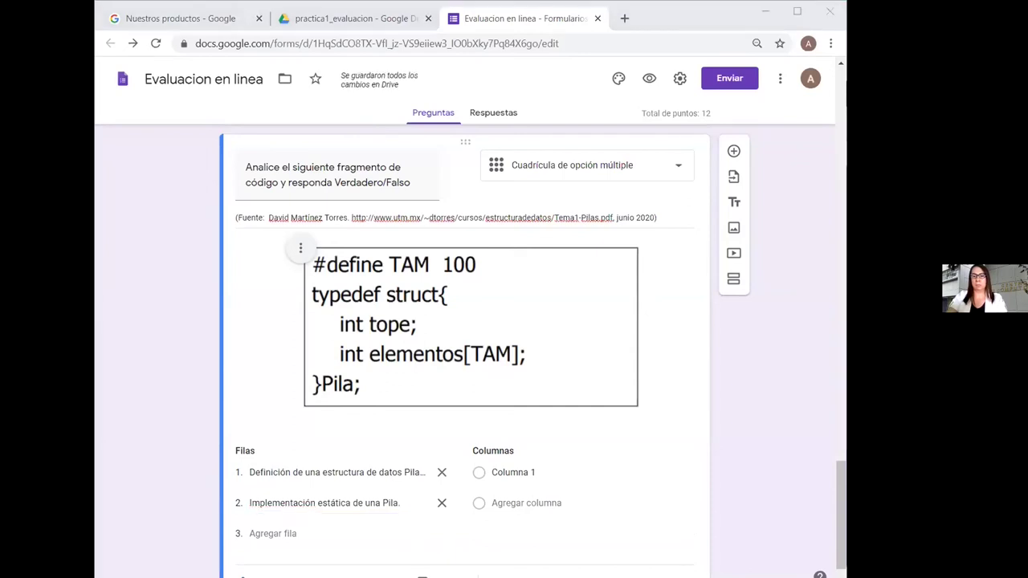
{"action": "left_click", "coordinate": [271, 534]}
{"action": "type", "text": "Definición de una Pila para 100 elementos"}
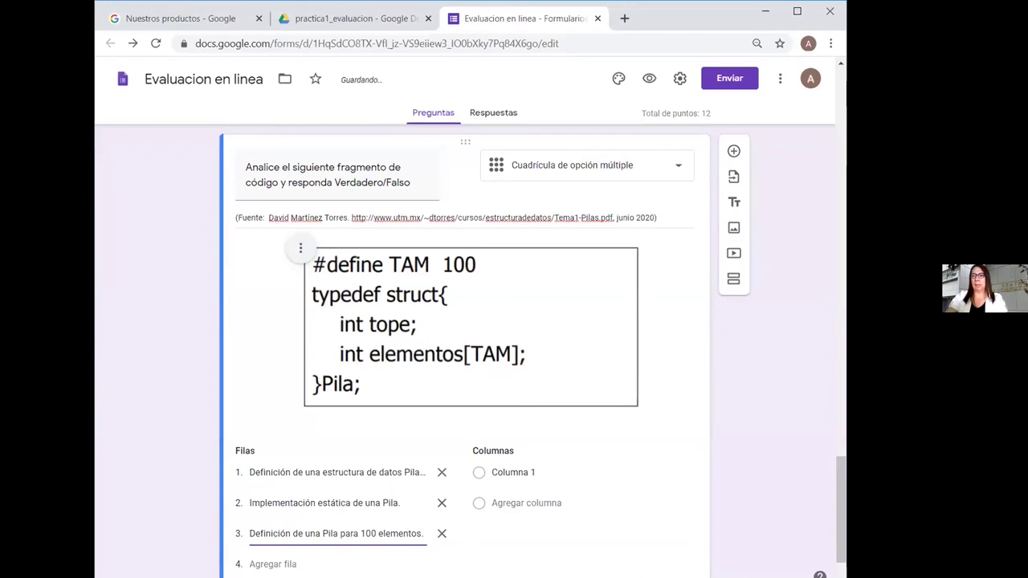
{"action": "scroll", "coordinate": [704, 331], "scroll_direction": "down", "scroll_amount": 2}
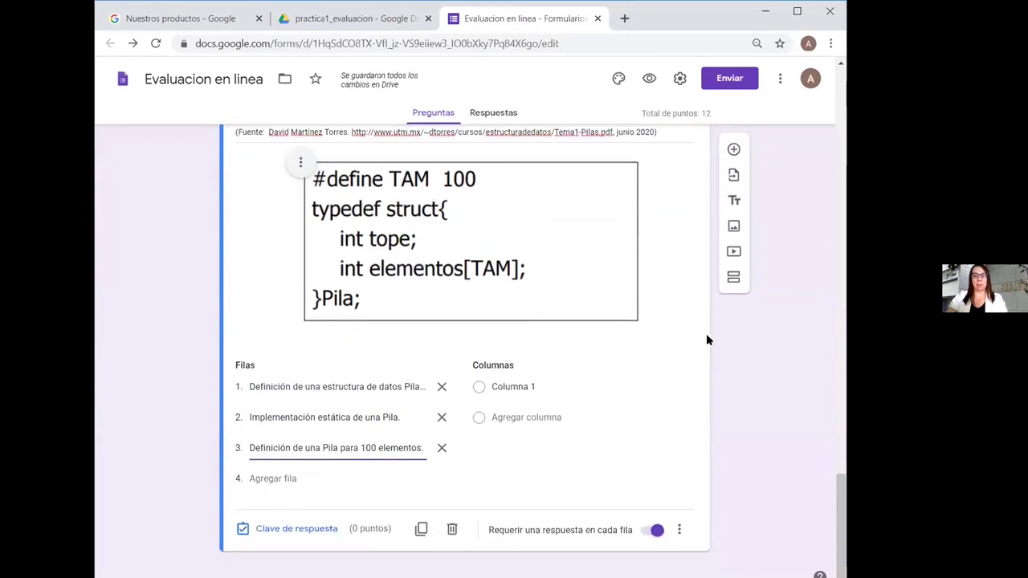
{"action": "key", "text": "alt+Tab"}
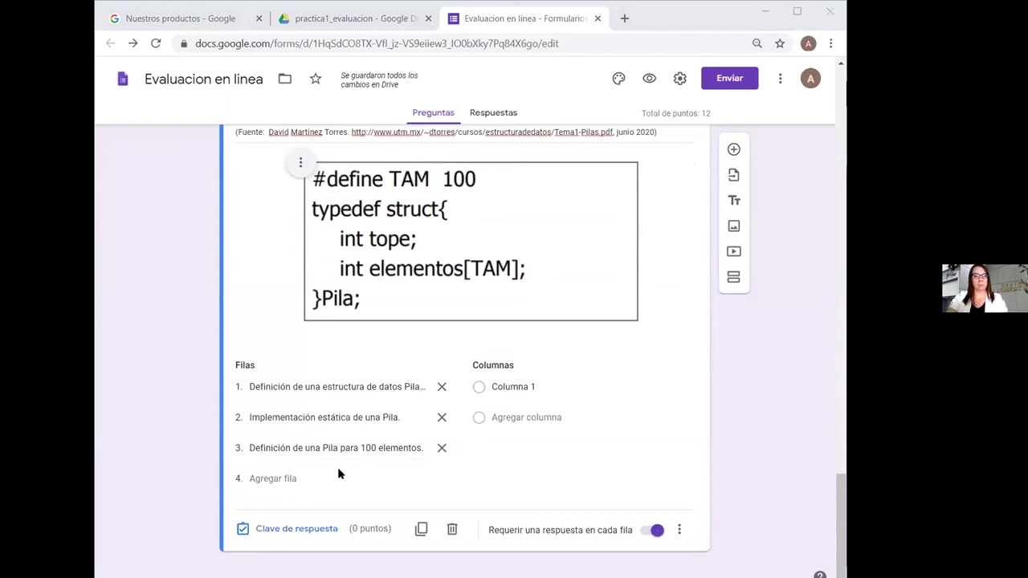
{"action": "left_click", "coordinate": [315, 479]}
{"action": "type", "text": "Implementación dinámica de una Pila"}
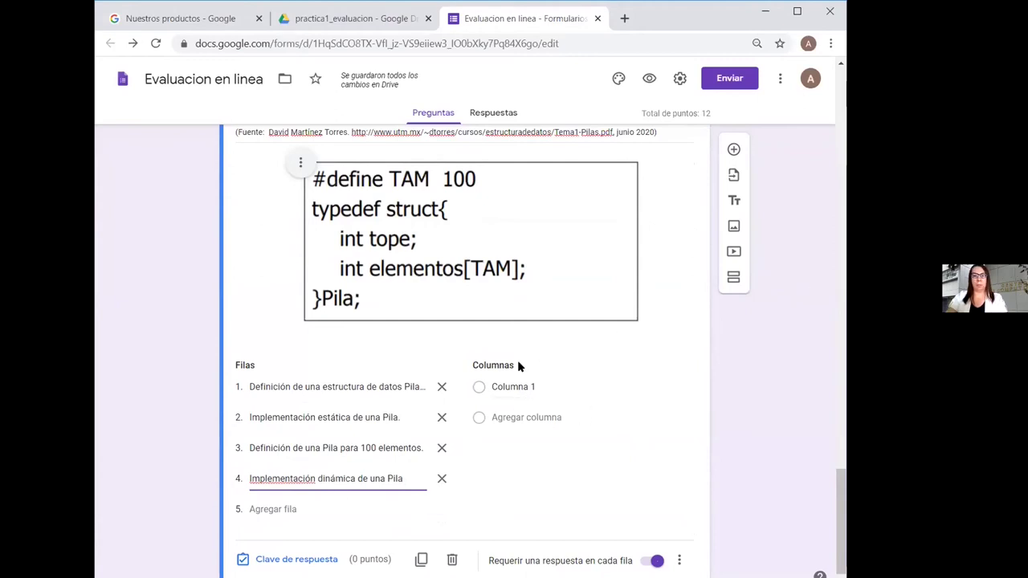
Rename the grid's answer columns to Verdadero and Falso
{"action": "left_click", "coordinate": [524, 386]}
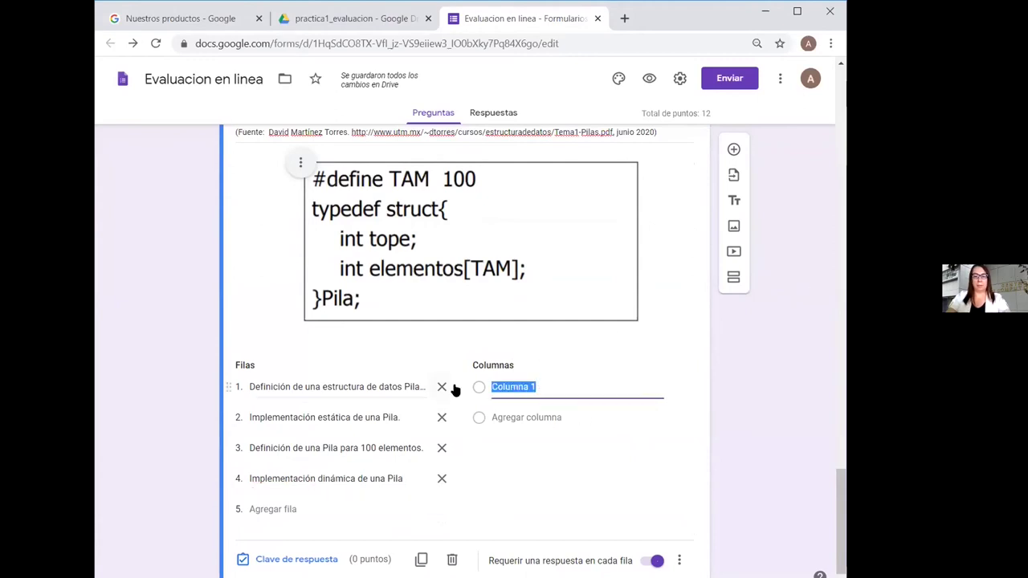
{"action": "type", "text": "Ver"}
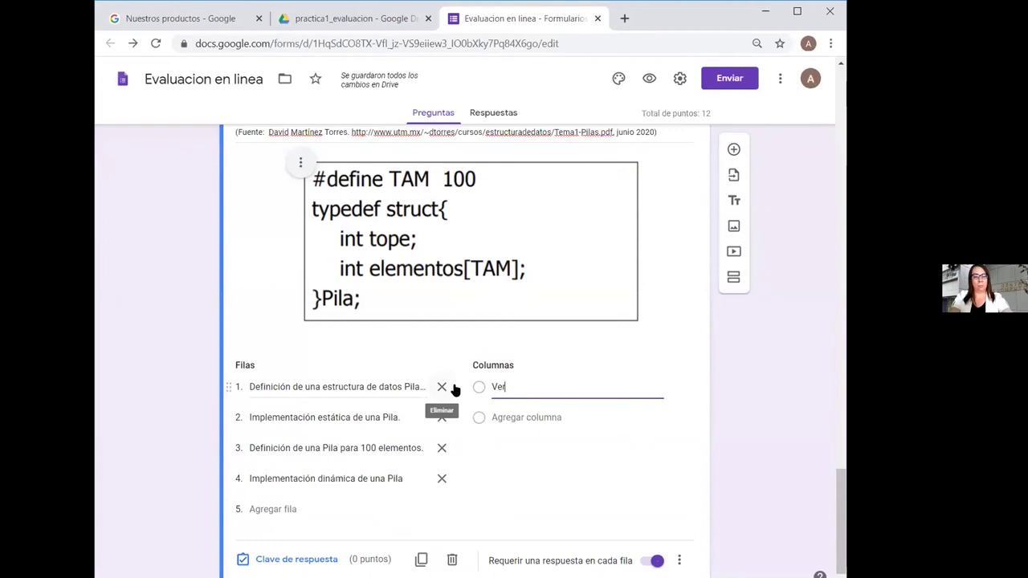
{"action": "type", "text": "dadero"}
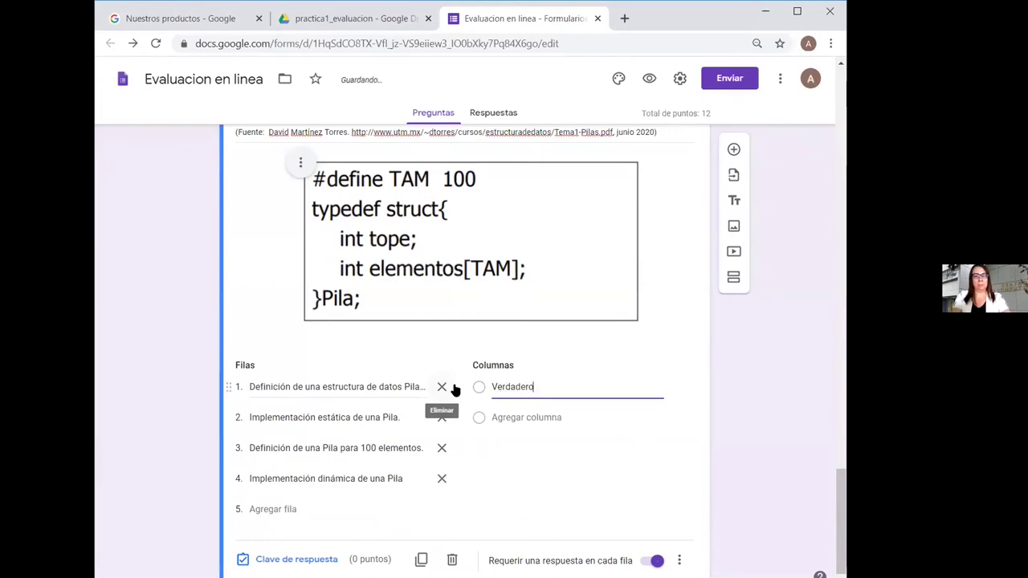
{"action": "key", "text": "Return"}
{"action": "type", "text": "Falso"}
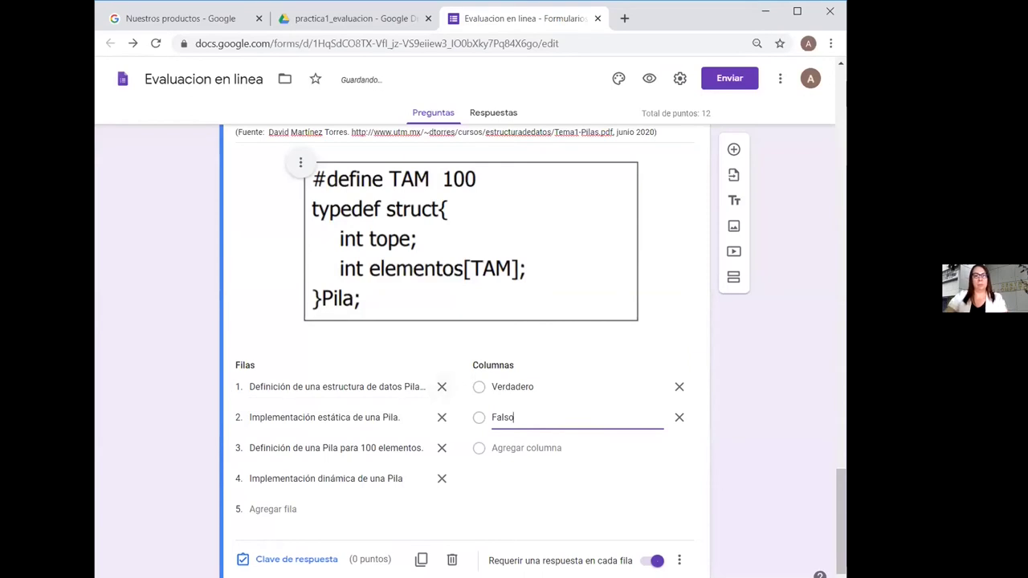
{"action": "scroll", "coordinate": [787, 231], "scroll_direction": "up", "scroll_amount": 2}
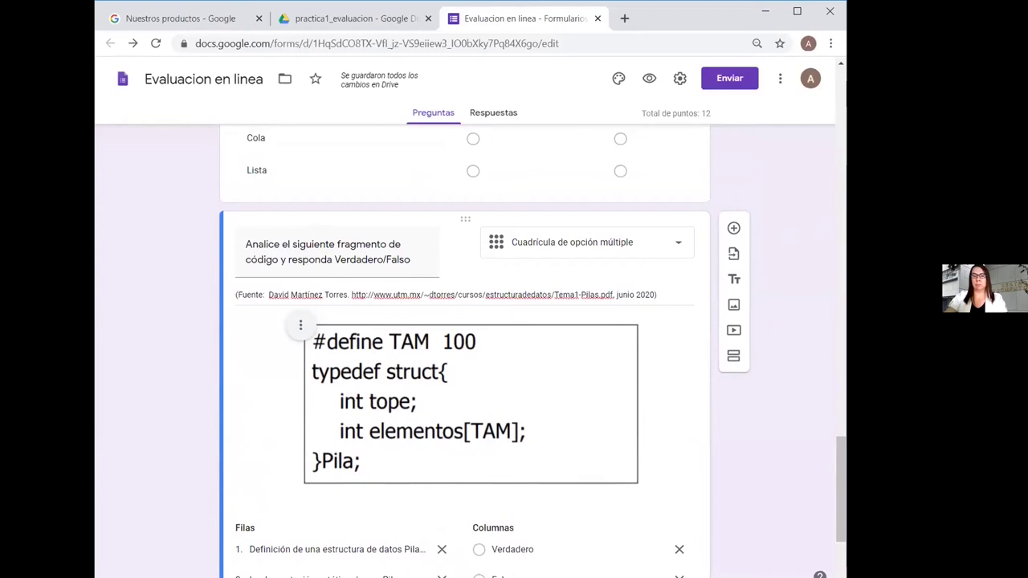
{"action": "scroll", "coordinate": [814, 367], "scroll_direction": "down", "scroll_amount": 2}
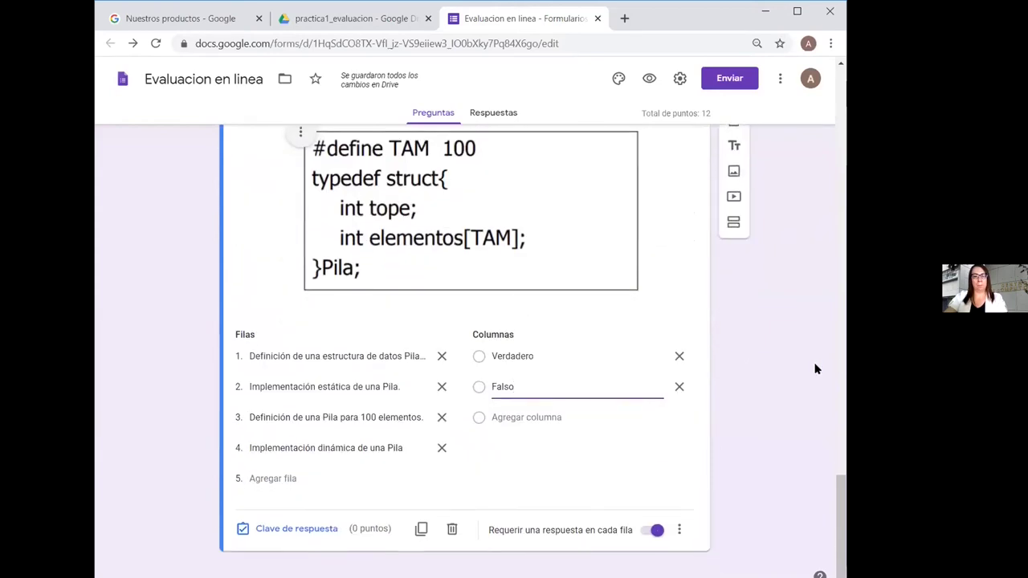
{"action": "left_click", "coordinate": [301, 529]}
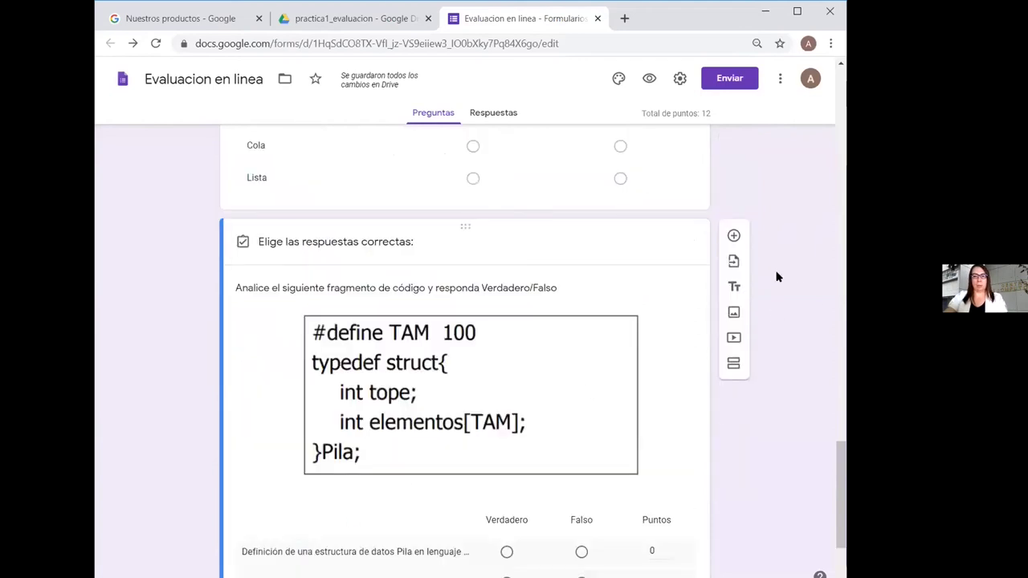
In the answer key, mark rows 1–3 Verdadero and row 4 Falso, each worth 1 point
{"action": "scroll", "coordinate": [776, 277], "scroll_direction": "down", "scroll_amount": 2}
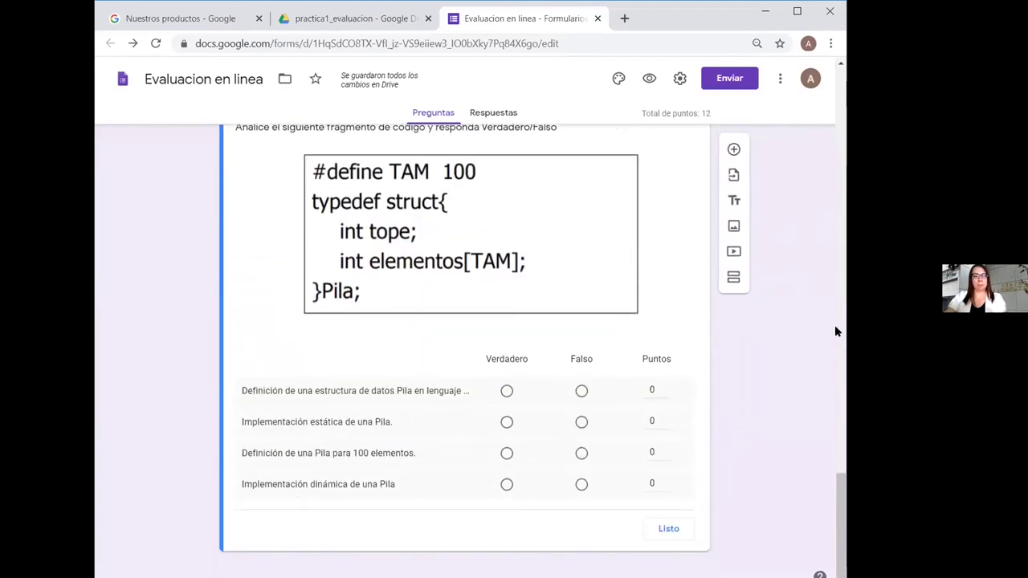
{"action": "left_click", "coordinate": [507, 391]}
{"action": "left_click", "coordinate": [507, 422]}
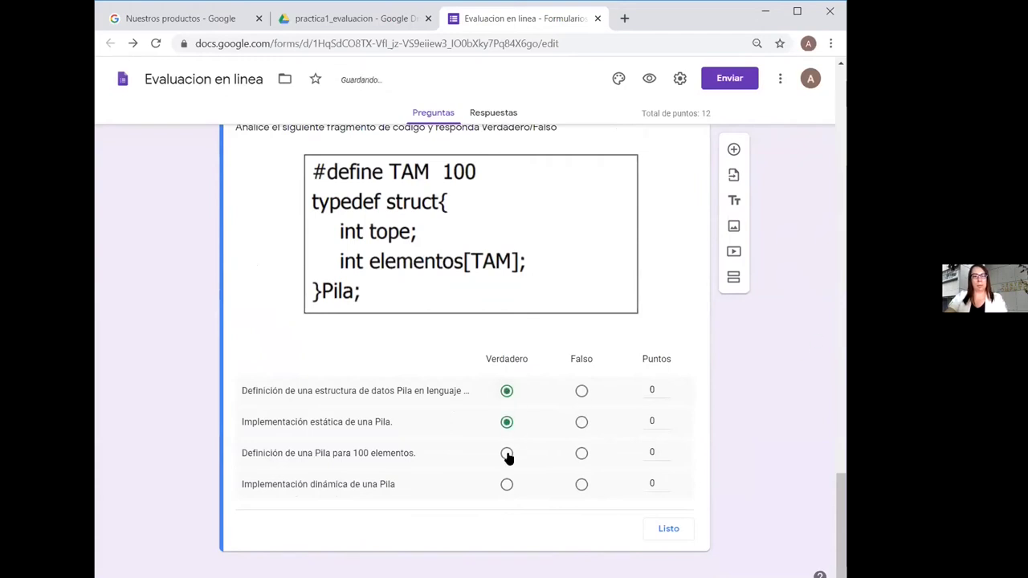
{"action": "left_click", "coordinate": [507, 454]}
{"action": "left_click", "coordinate": [581, 485]}
{"action": "left_click", "coordinate": [665, 387]}
{"action": "left_click", "coordinate": [665, 419]}
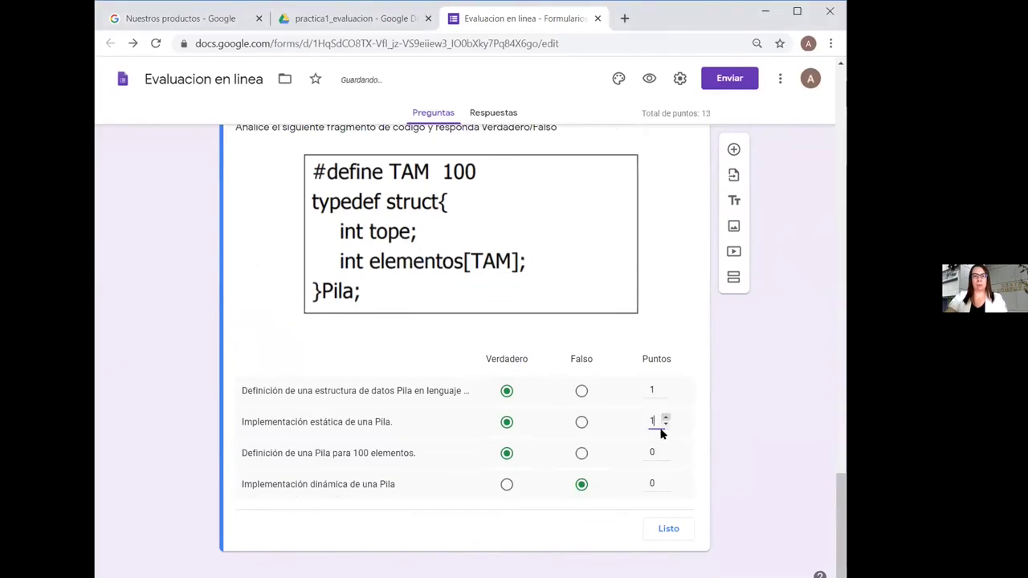
{"action": "left_click", "coordinate": [665, 479]}
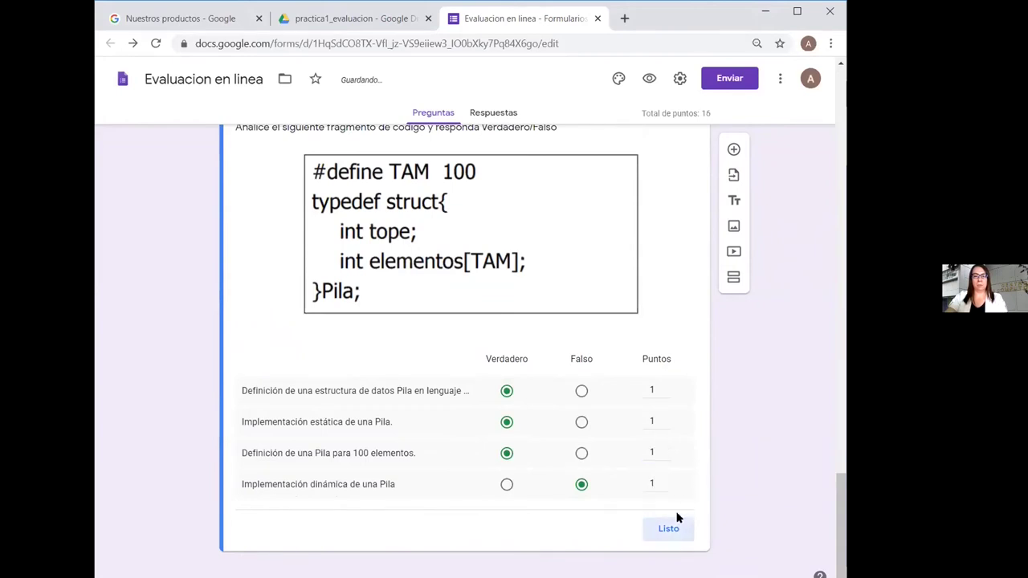
{"action": "left_click", "coordinate": [675, 523]}
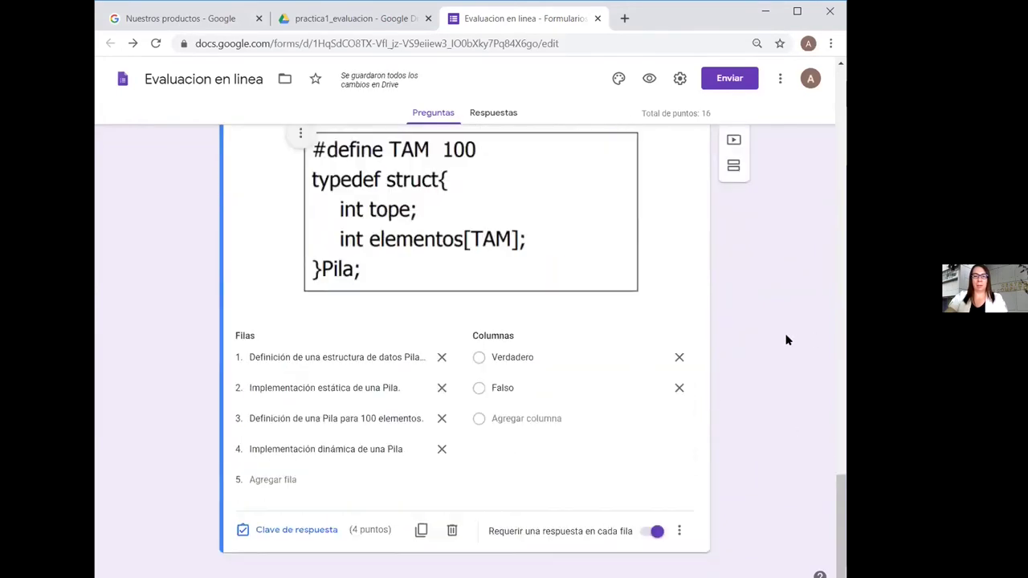
Turn off 'Requerir una respuesta en cada fila', maximize the browser and return to the form's top
{"action": "left_click", "coordinate": [657, 530]}
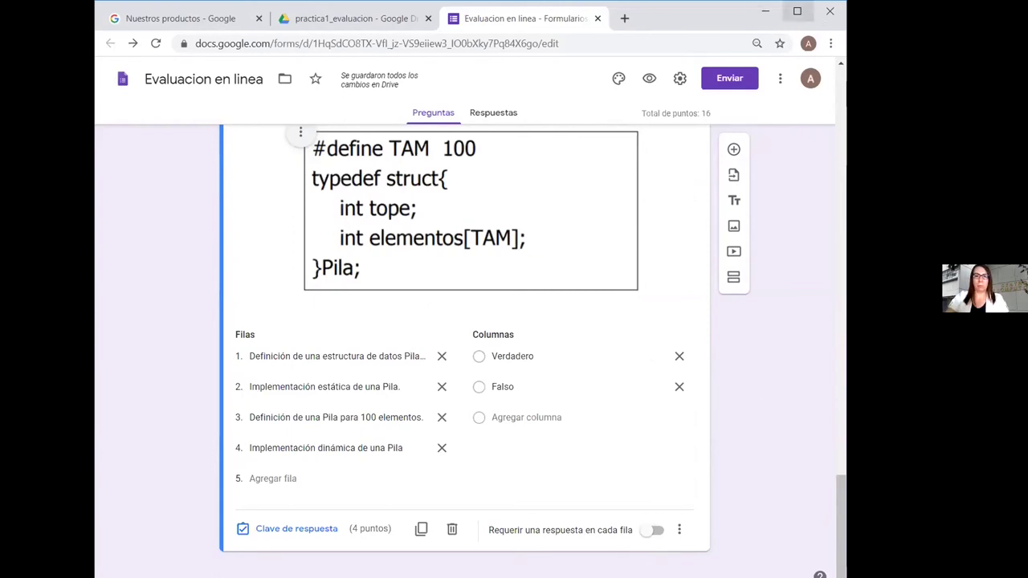
{"action": "left_click", "coordinate": [799, 11]}
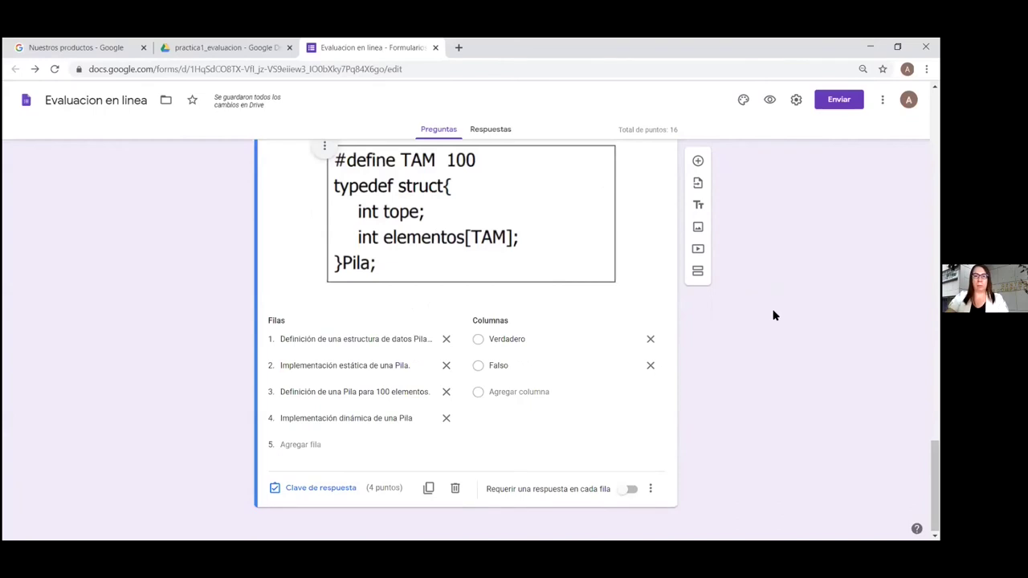
{"action": "scroll", "coordinate": [770, 315], "scroll_direction": "up", "scroll_amount": 20}
{"action": "scroll", "coordinate": [767, 315], "scroll_direction": "up", "scroll_amount": 2}
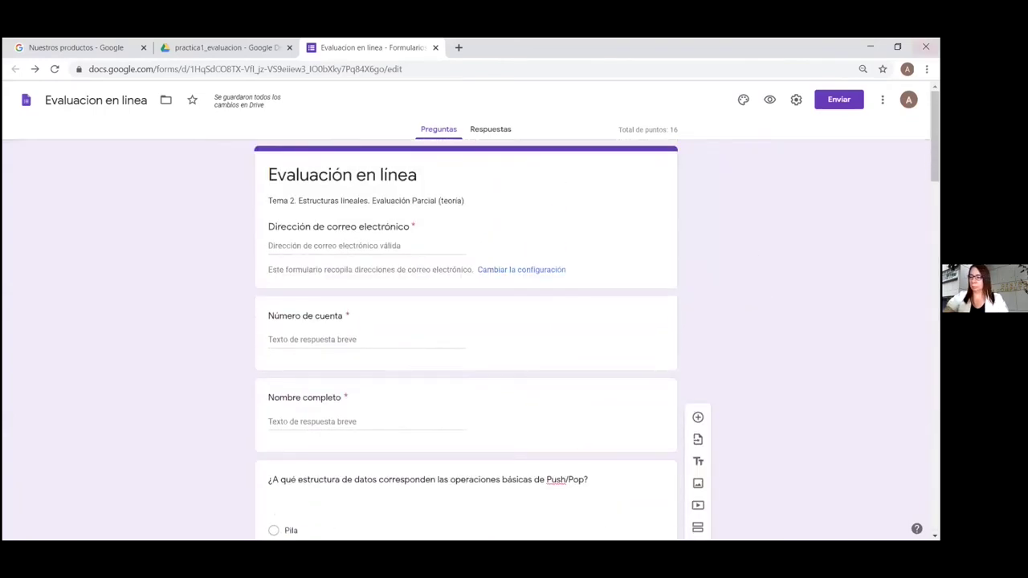
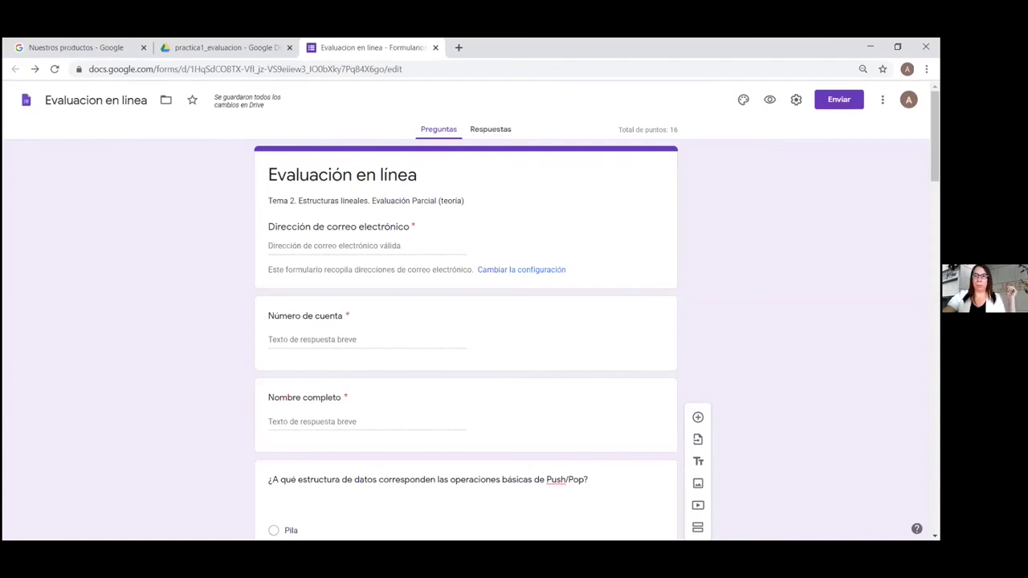
Open the Evaluación en línea send dialog, glance at the link option, then start on email recipients
{"action": "left_click", "coordinate": [831, 100]}
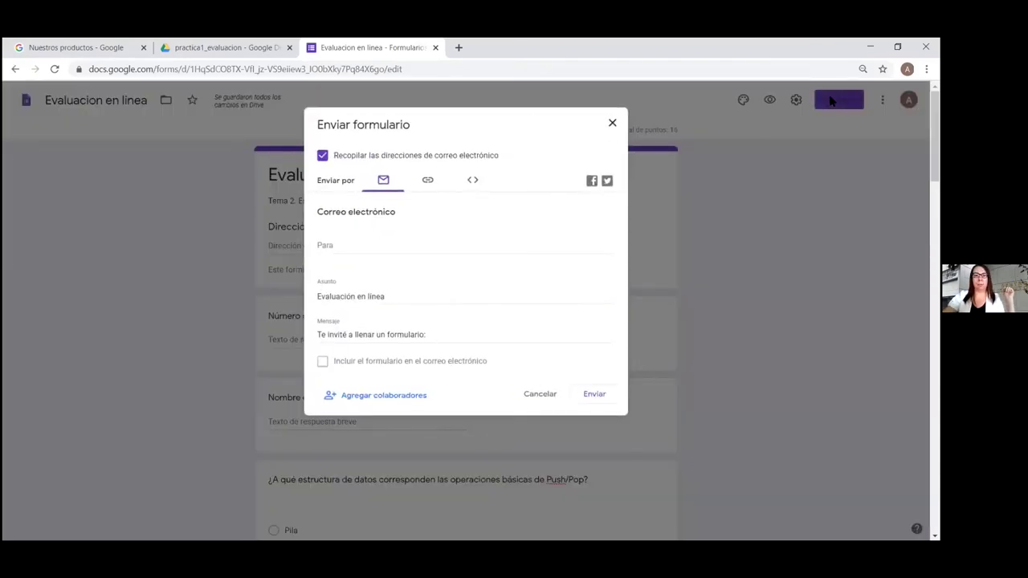
{"action": "left_click", "coordinate": [428, 182]}
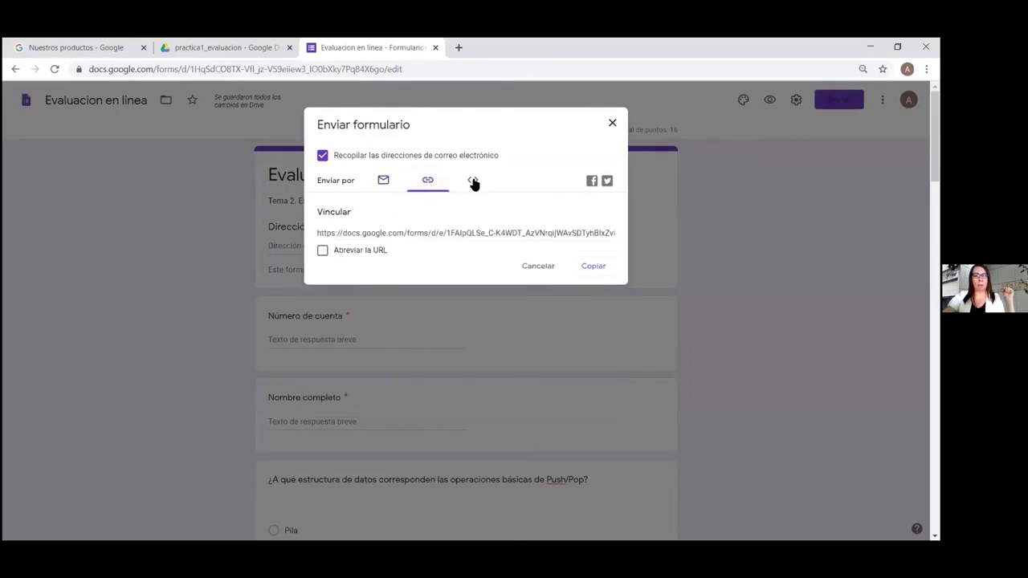
{"action": "left_click", "coordinate": [383, 181]}
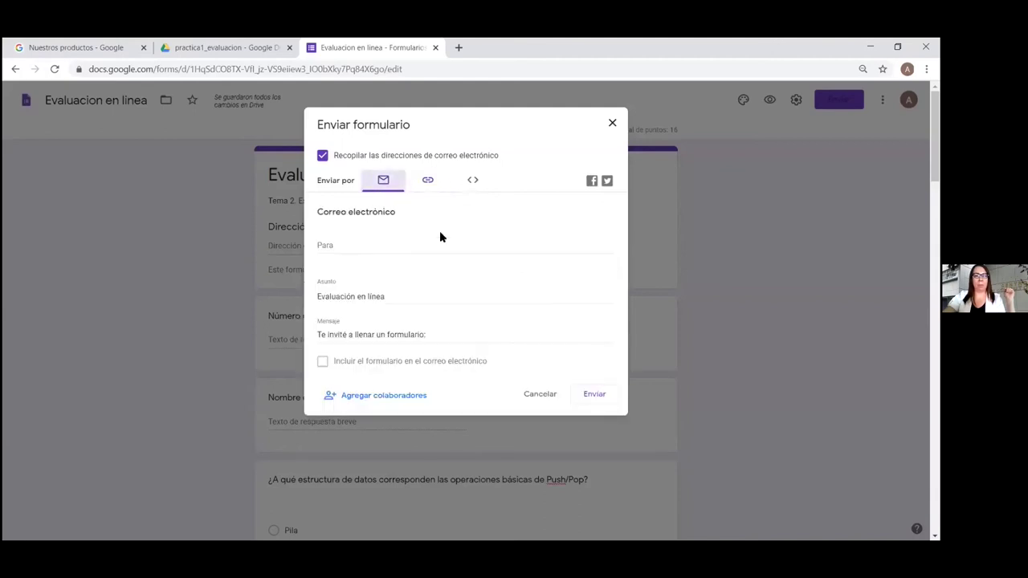
{"action": "left_click", "coordinate": [337, 245]}
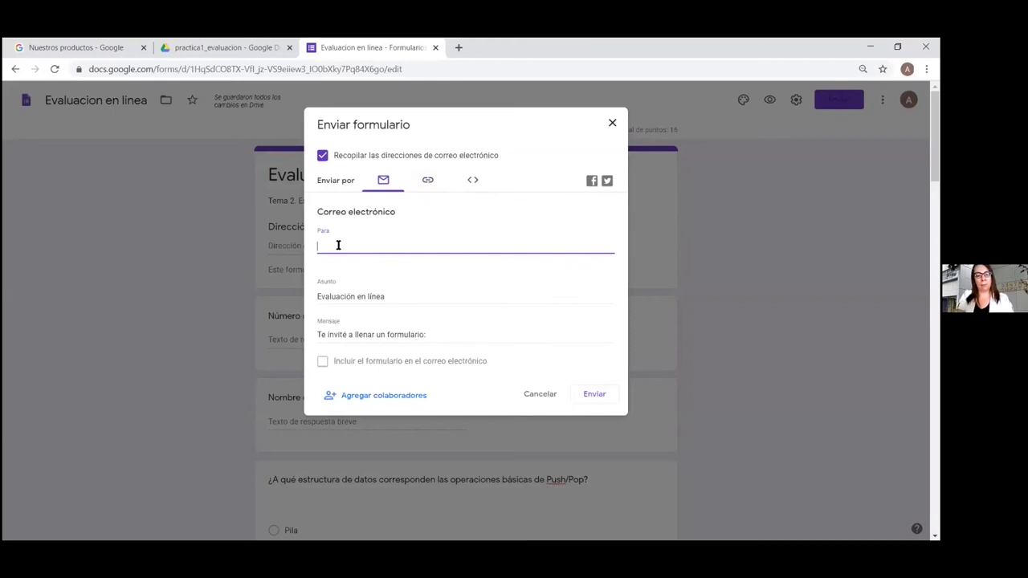
Add two autocomplete-suggested contacts as recipients of the form invitation
{"action": "type", "text": "anes"}
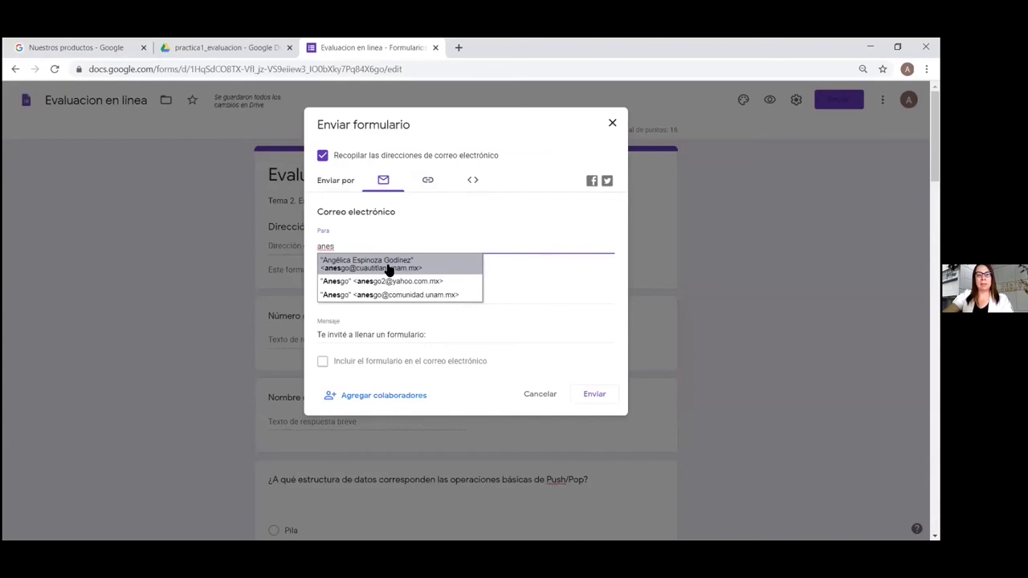
{"action": "left_click", "coordinate": [406, 281]}
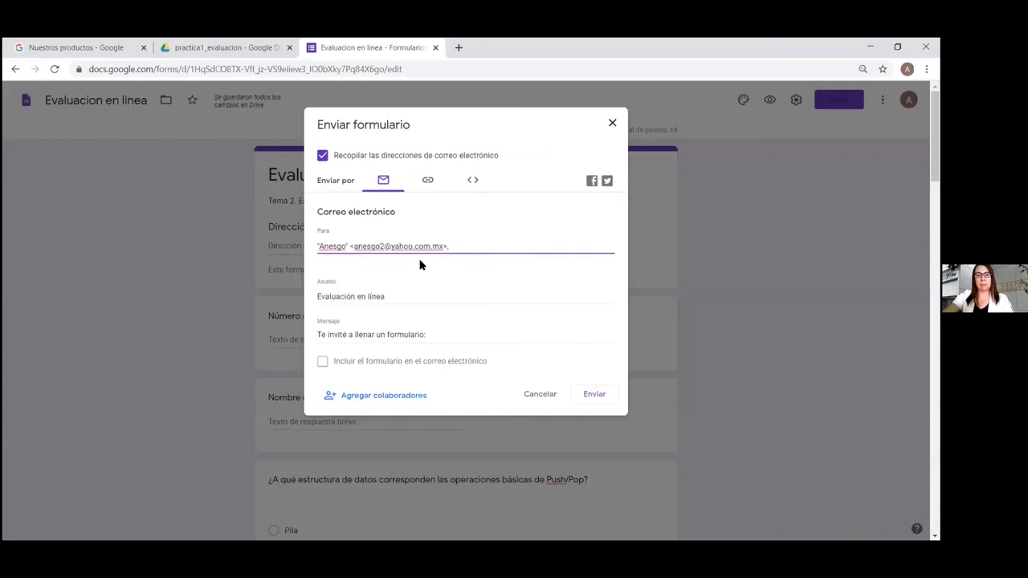
{"action": "type", "text": "anesgo"}
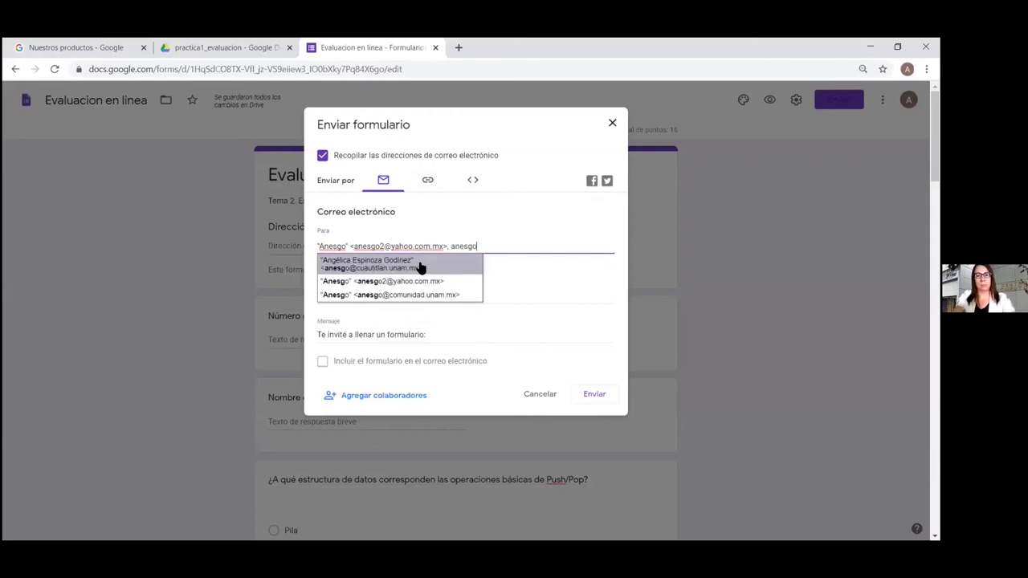
{"action": "left_click", "coordinate": [422, 295]}
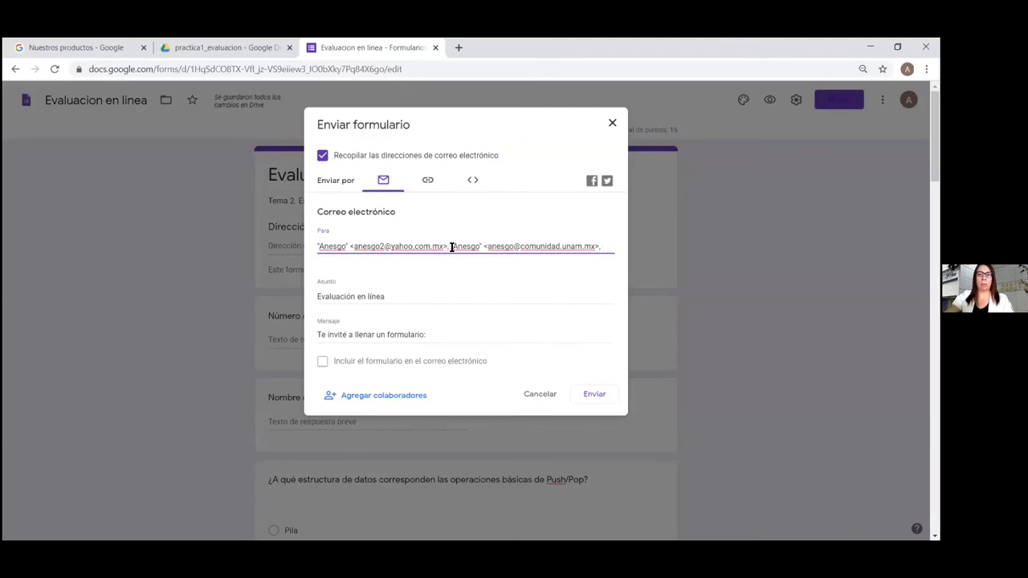
Change the subject to 'Evaluación en línea tema 2' and send the invitation
{"action": "left_click", "coordinate": [400, 292]}
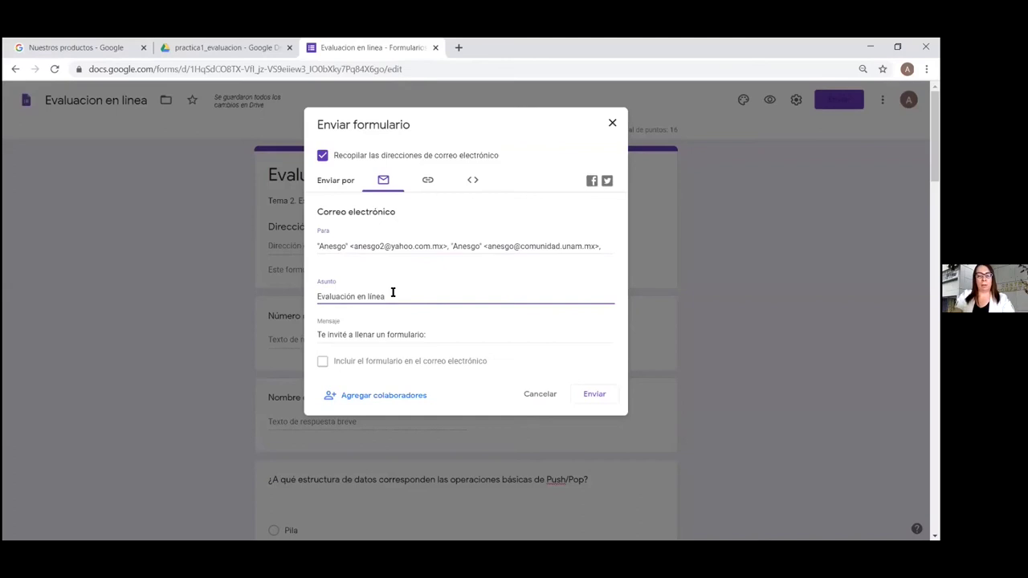
{"action": "type", "text": "tema 2"}
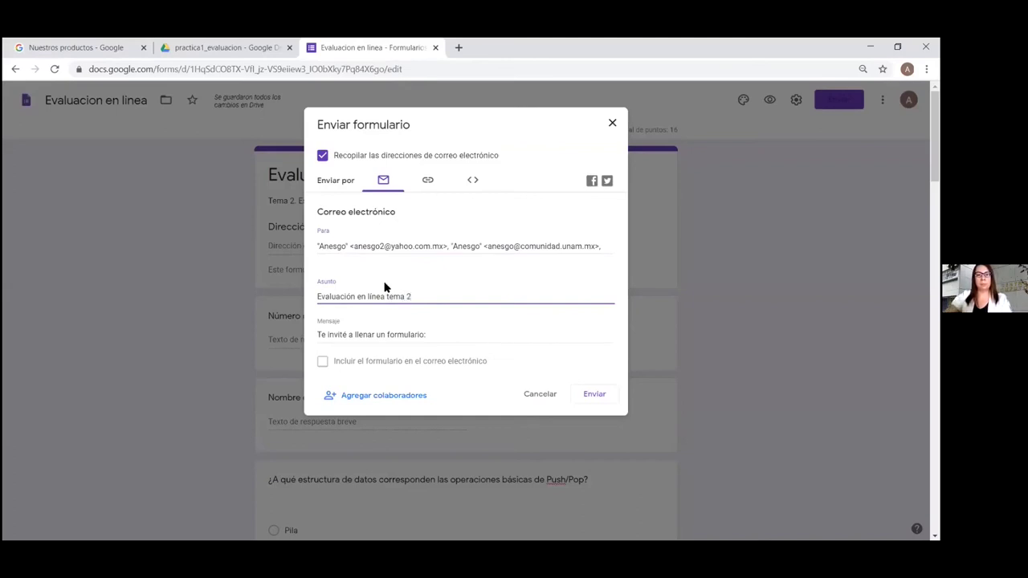
{"action": "left_click", "coordinate": [437, 334]}
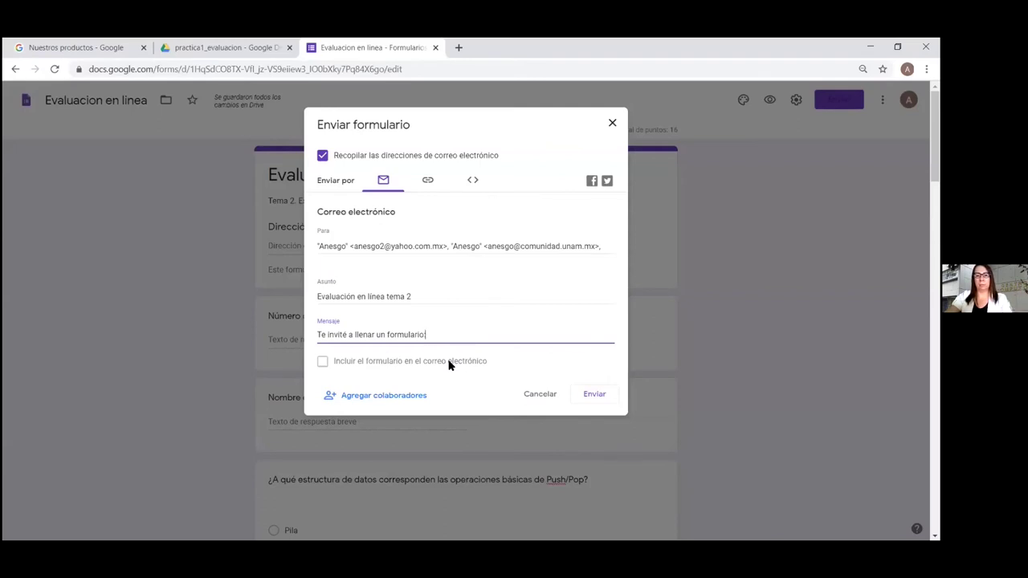
{"action": "left_click", "coordinate": [597, 395]}
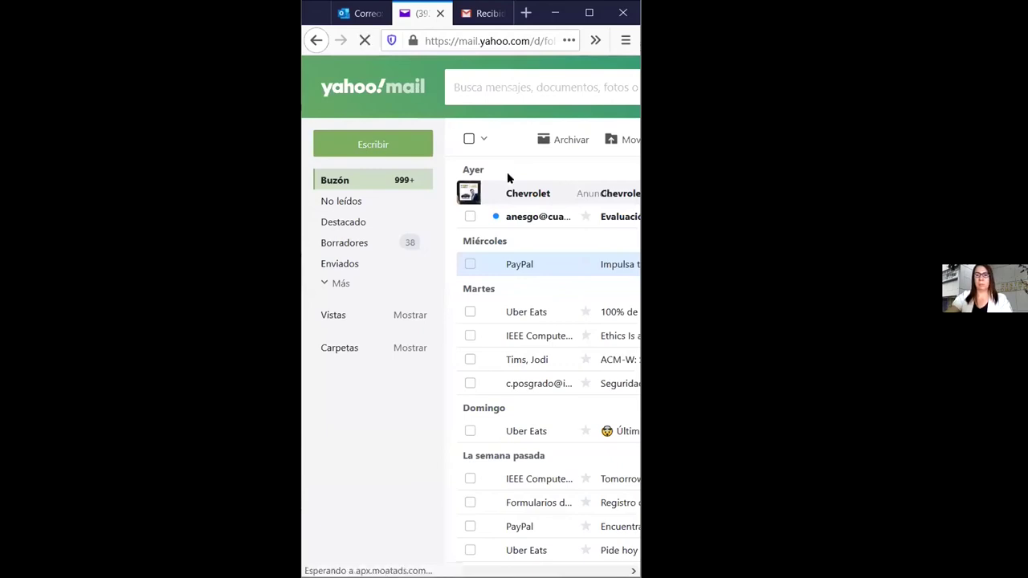
Open the 'Evaluación en línea tema 2' email, maximize Firefox, and launch the form via COMPLETAR FORMULARIO
{"action": "left_click", "coordinate": [523, 218]}
{"action": "mouse_move", "coordinate": [535, 219]}
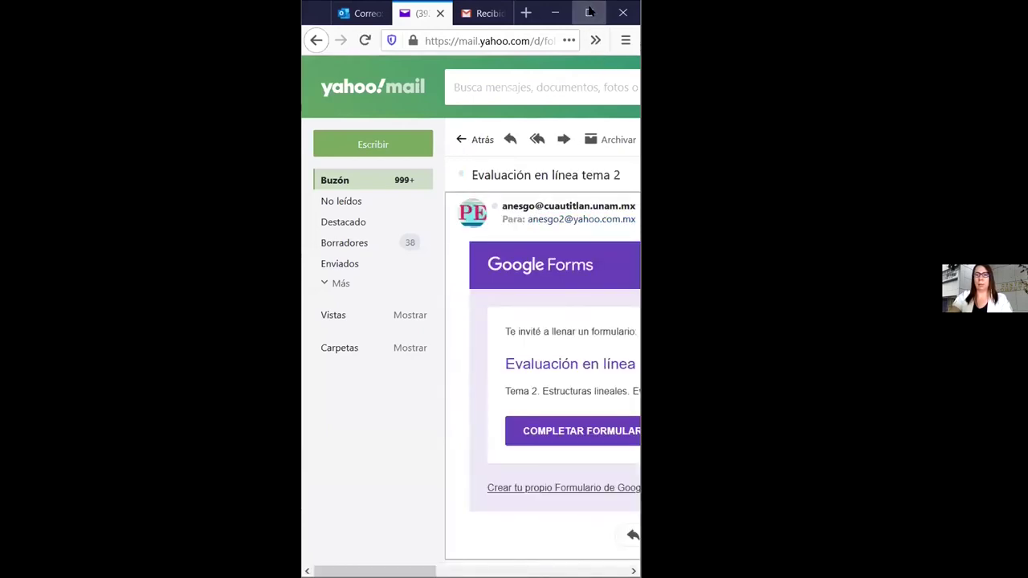
{"action": "left_click", "coordinate": [589, 12]}
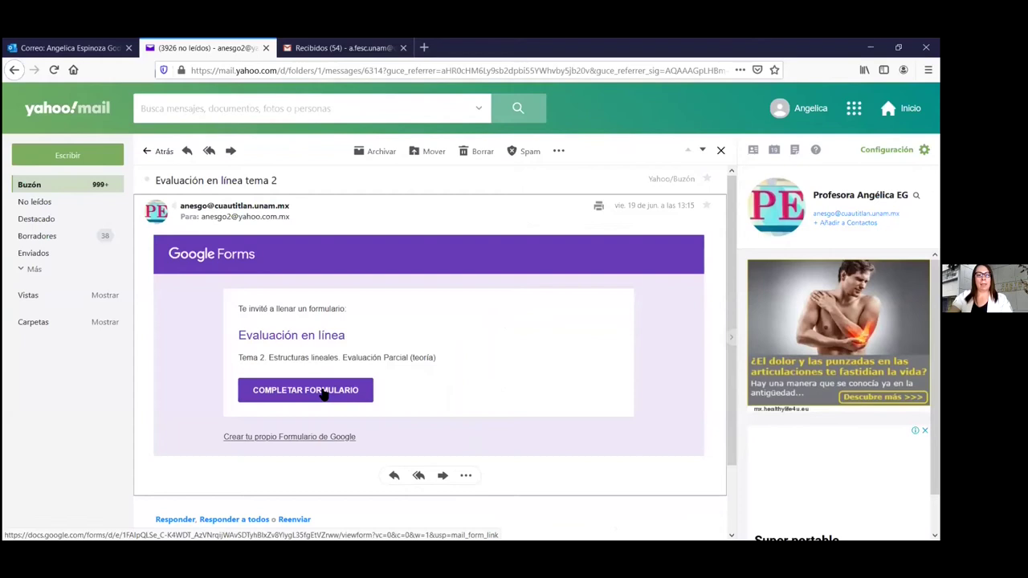
{"action": "left_click", "coordinate": [324, 391]}
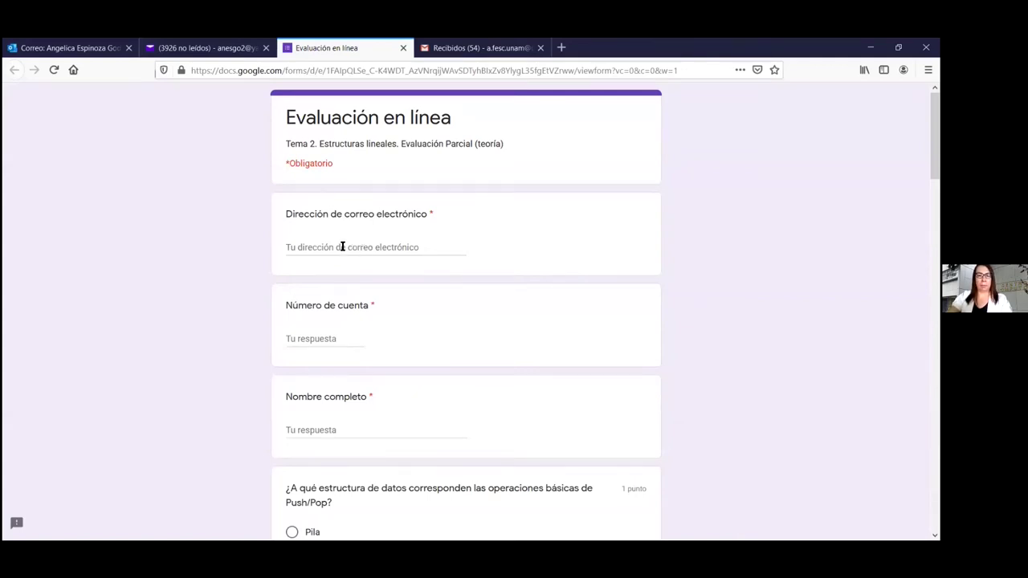
Enter the respondent's suggested email address, account number and full name in the form
{"action": "left_click", "coordinate": [339, 245]}
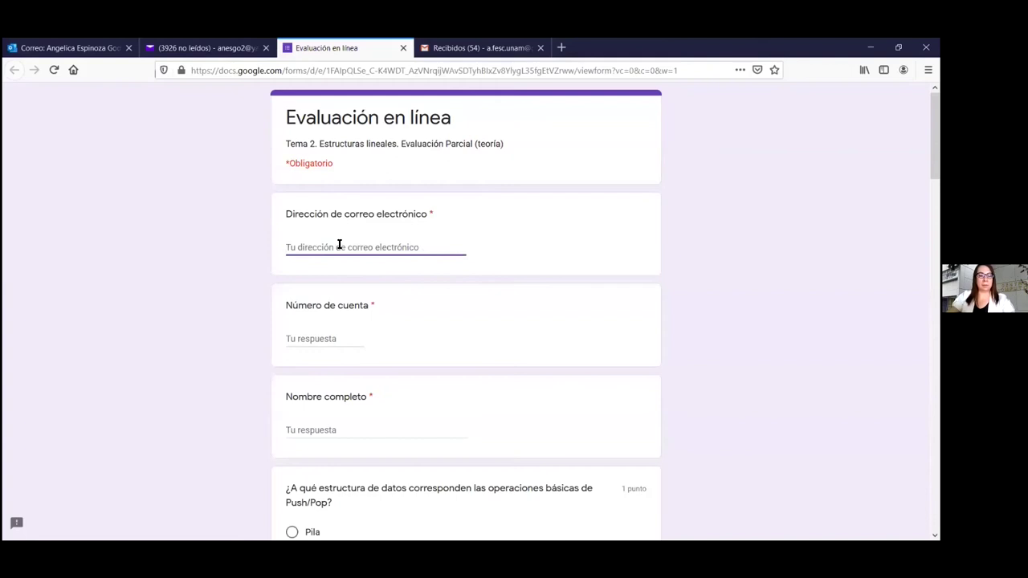
{"action": "type", "text": "anesgo"}
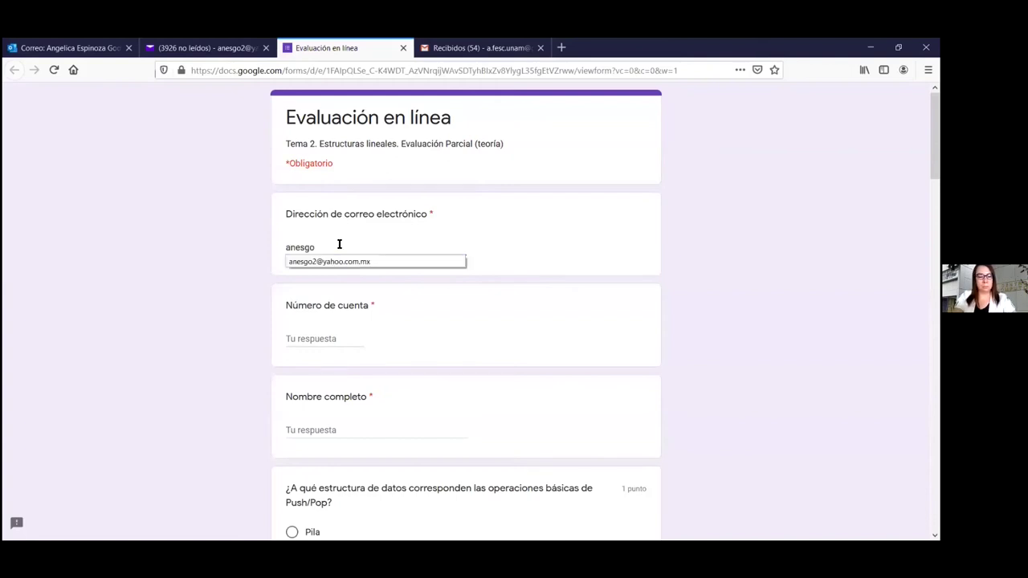
{"action": "left_click", "coordinate": [340, 262]}
{"action": "left_click", "coordinate": [327, 339]}
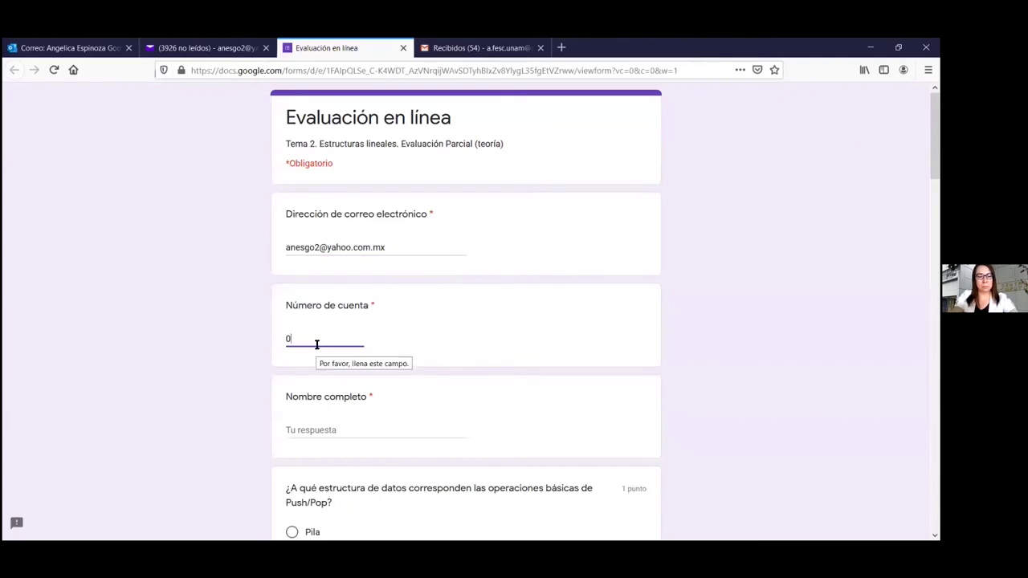
{"action": "left_click", "coordinate": [346, 428]}
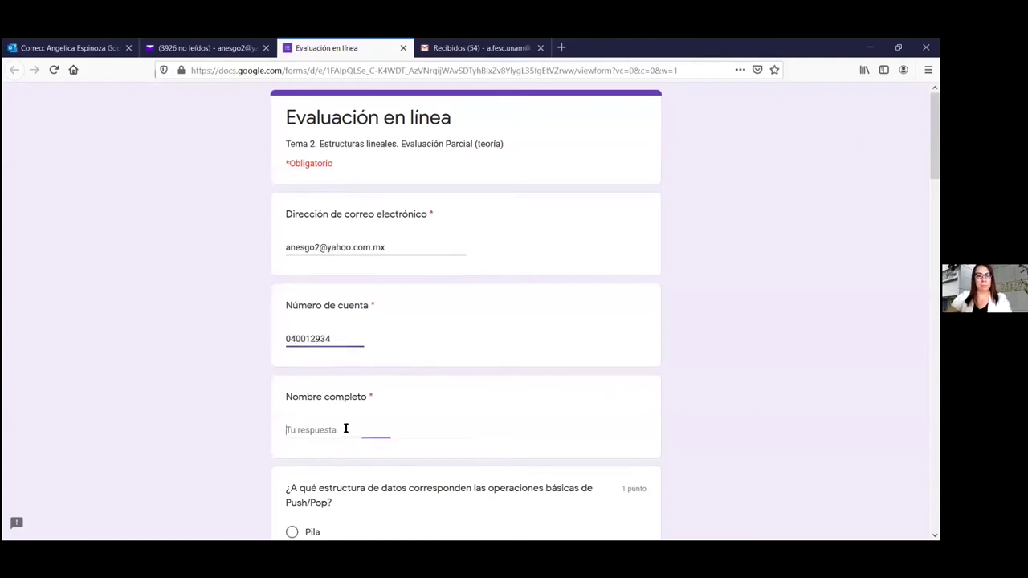
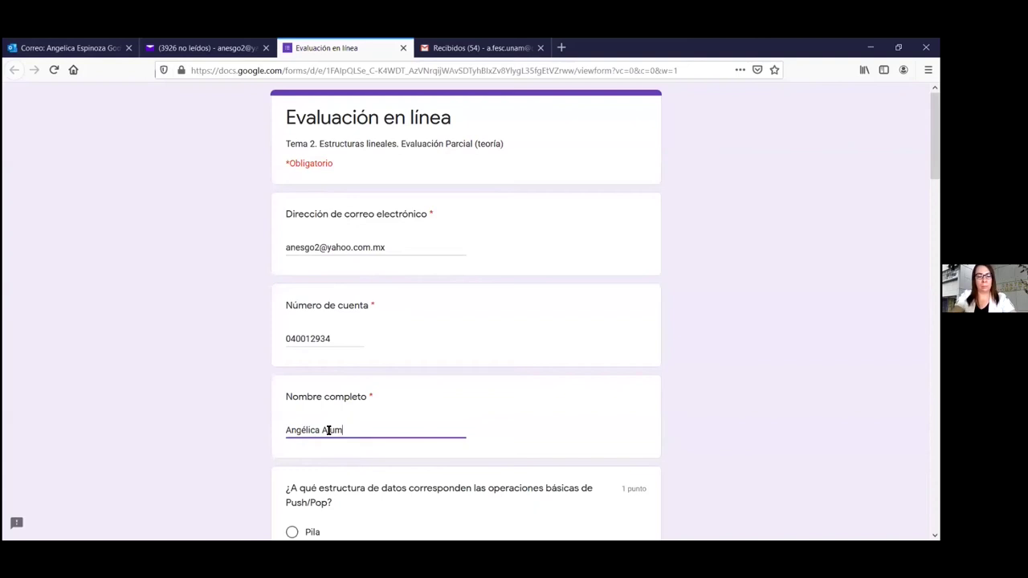
{"action": "scroll", "coordinate": [378, 414], "scroll_direction": "down", "scroll_amount": 5}
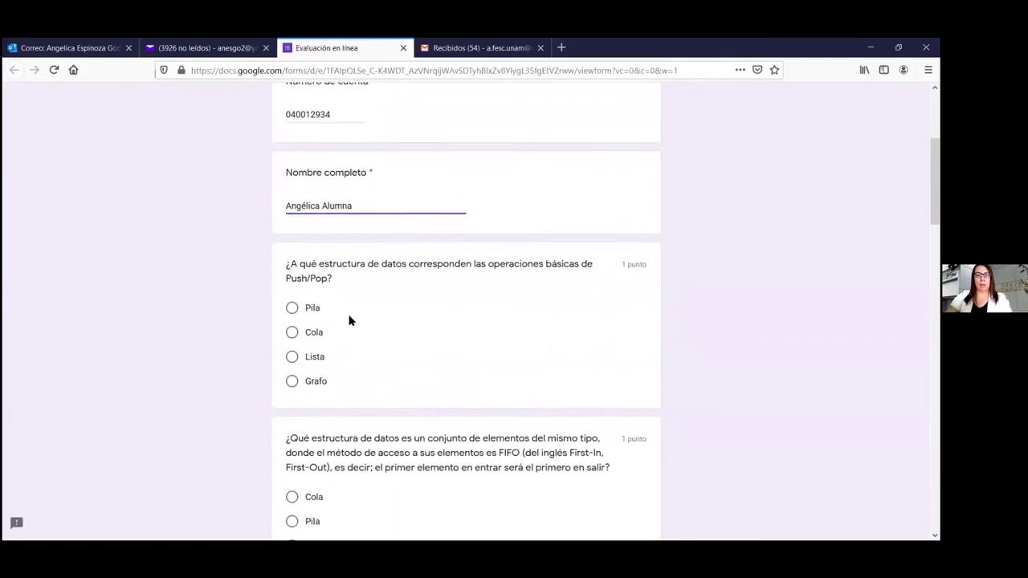
Answer Pila for the Push/Pop question and Cola for the FIFO question
{"action": "left_click", "coordinate": [292, 307]}
{"action": "scroll", "coordinate": [381, 330], "scroll_direction": "down", "scroll_amount": 5}
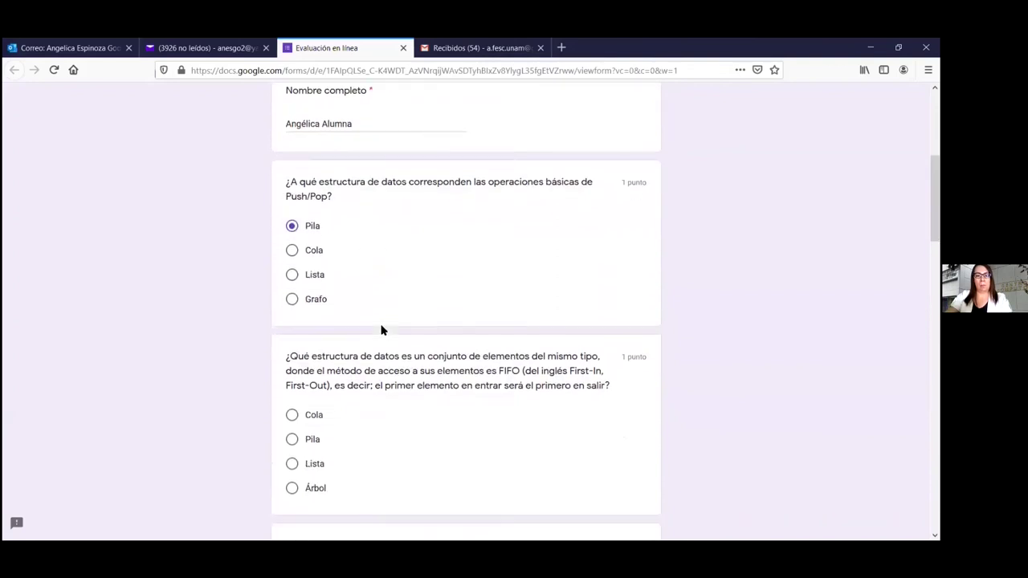
{"action": "left_click", "coordinate": [292, 276]}
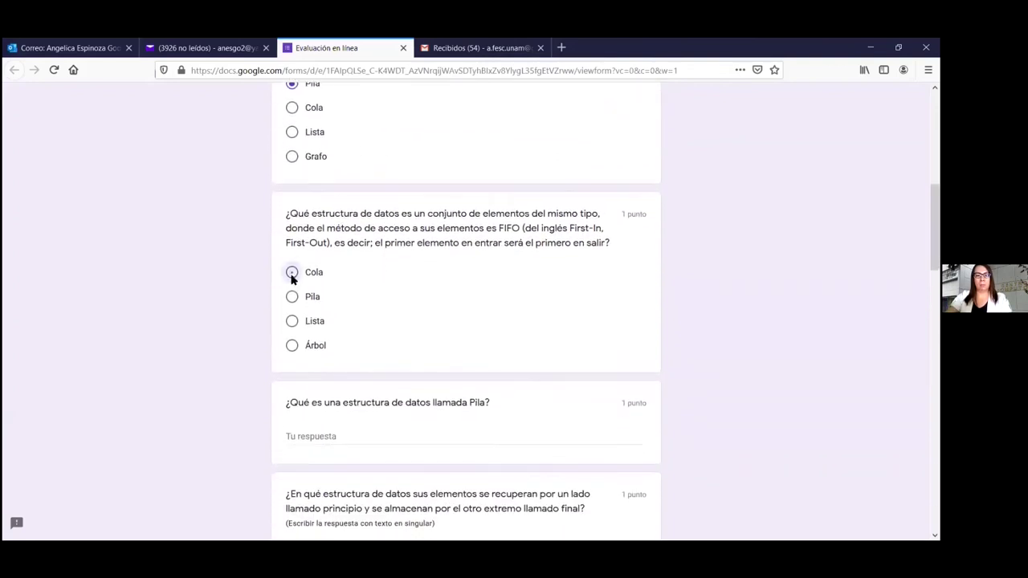
{"action": "scroll", "coordinate": [446, 323], "scroll_direction": "down", "scroll_amount": 3}
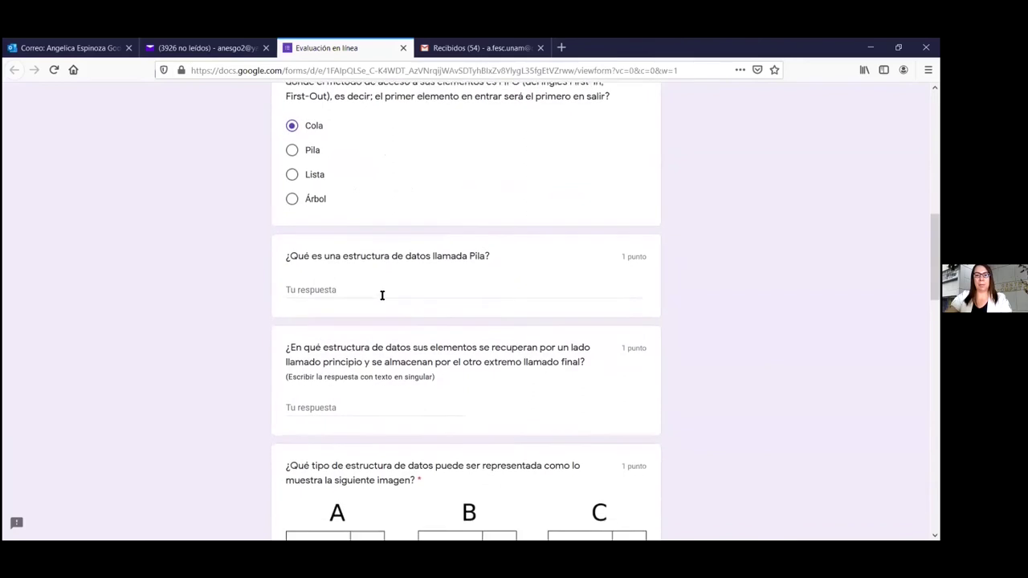
Define Pila as 'Es un conjunto de datos del mismo', fixing the 'ES' capitalisation
{"action": "left_click", "coordinate": [379, 285]}
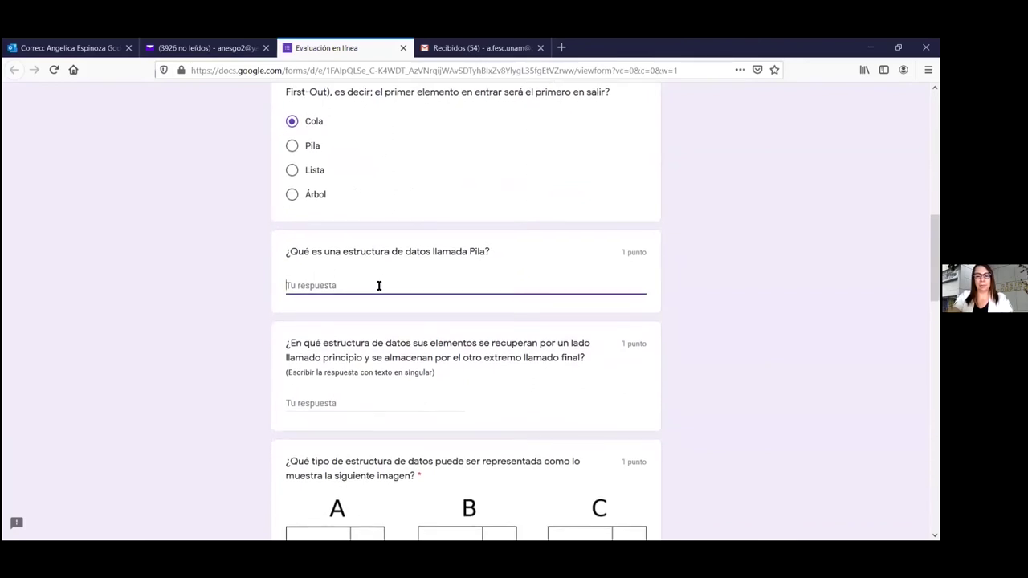
{"action": "type", "text": "ES un"}
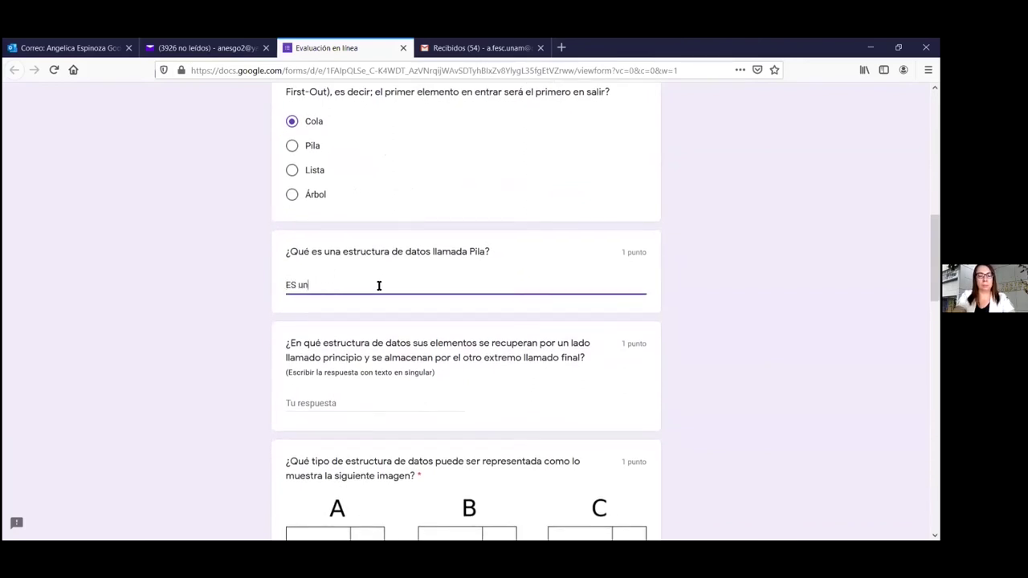
{"action": "type", "text": " conjunto"}
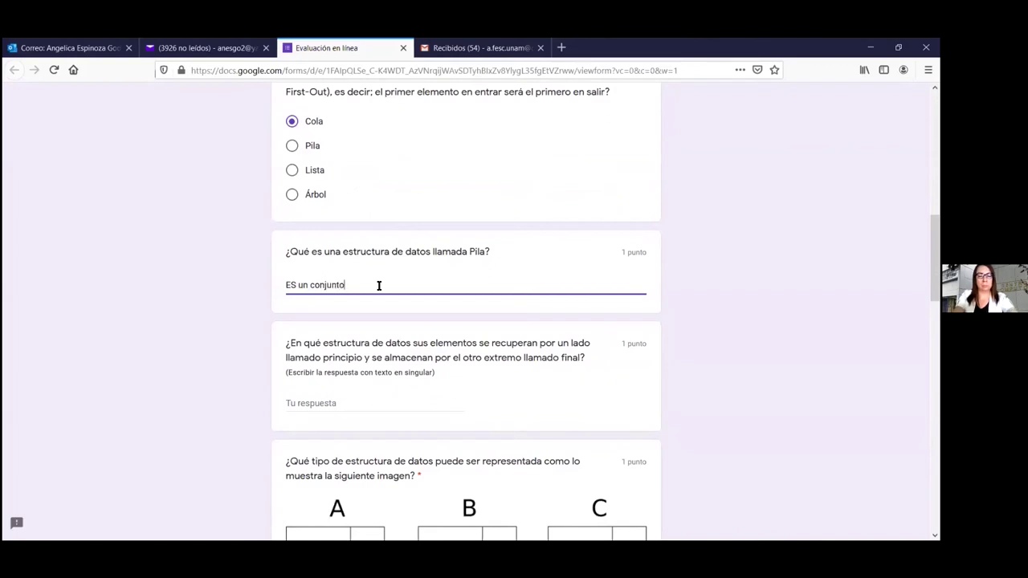
{"action": "type", "text": " de datos"}
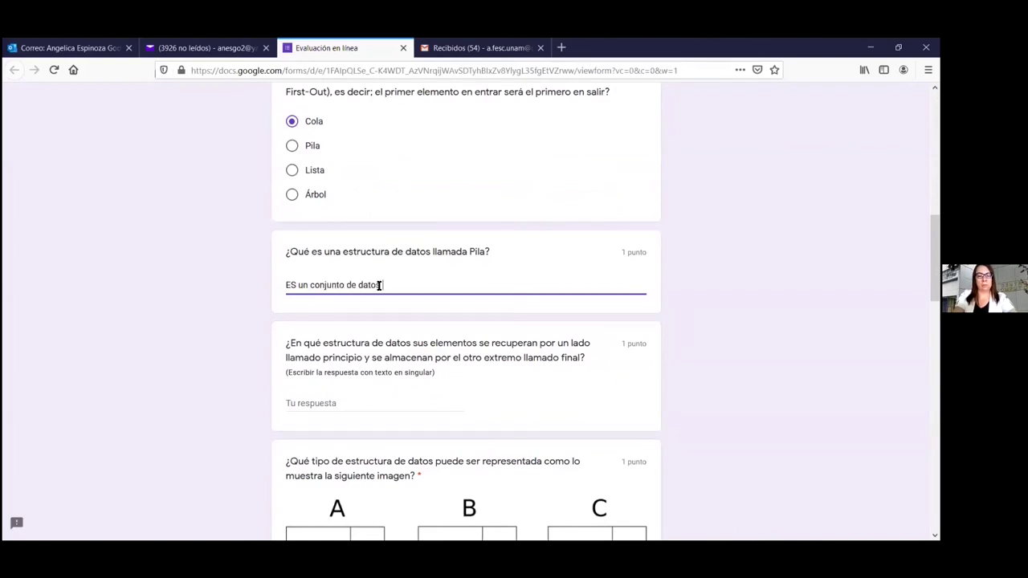
{"action": "type", "text": " del mismo ...."}
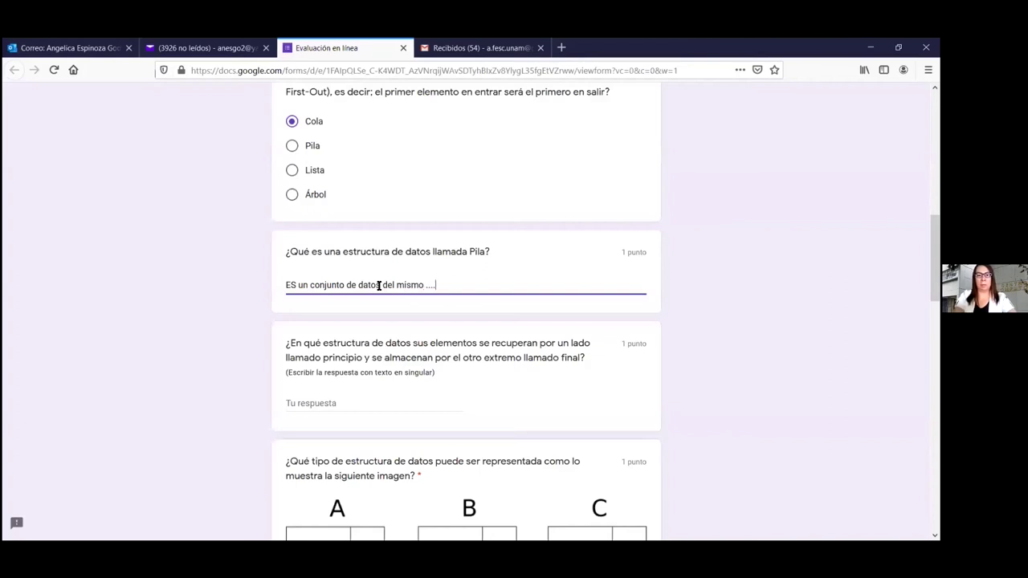
{"action": "double_click", "coordinate": [292, 285]}
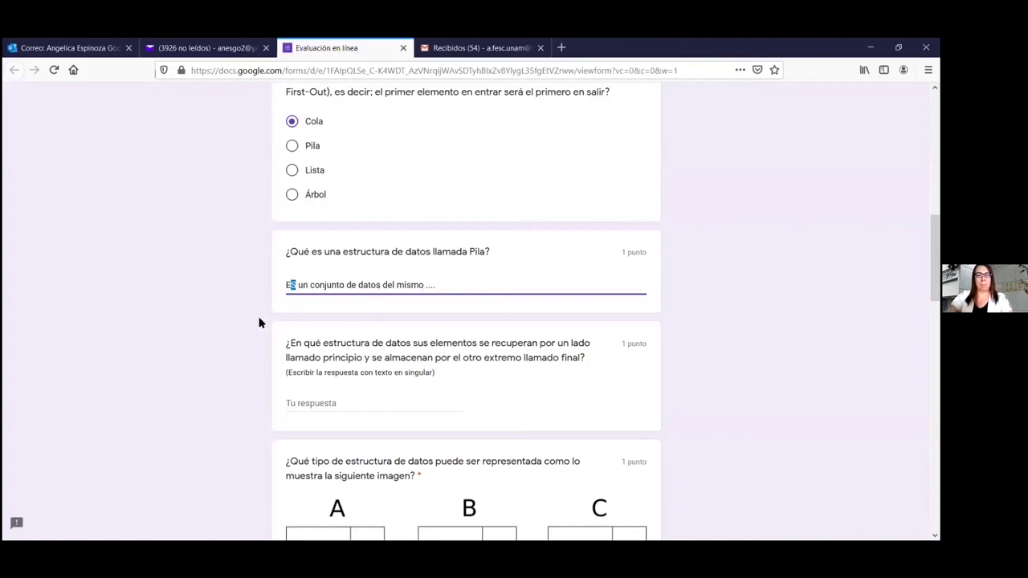
{"action": "type", "text": "Es"}
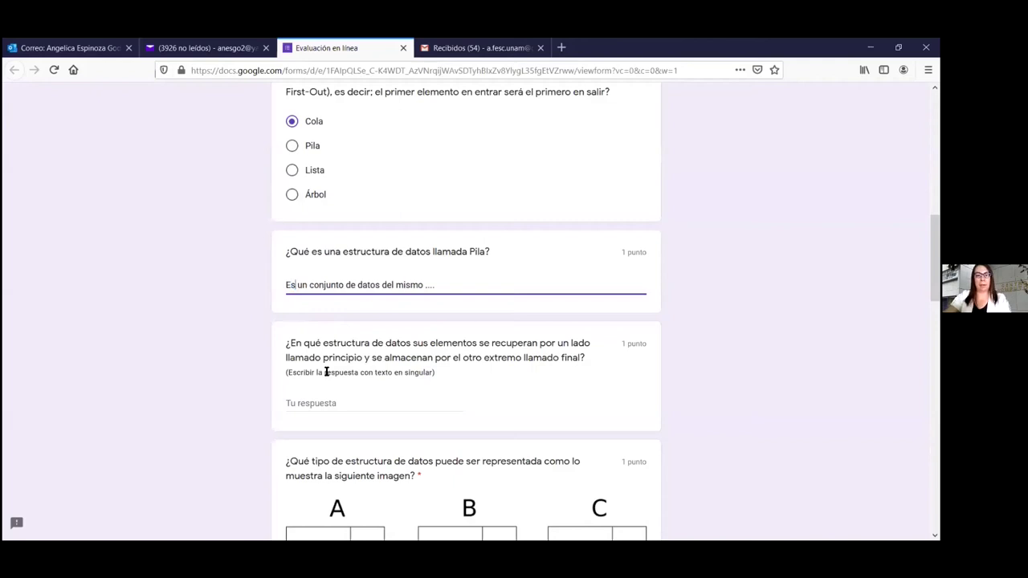
{"action": "scroll", "coordinate": [327, 372], "scroll_direction": "down", "scroll_amount": 2}
Answer 'cola' for the front/end retrieval question
{"action": "left_click", "coordinate": [353, 330]}
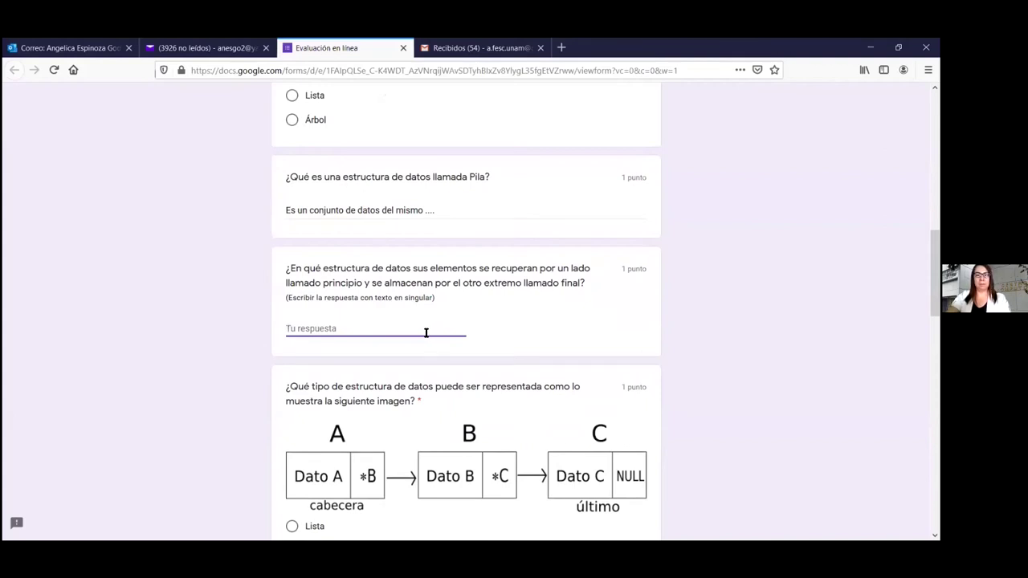
{"action": "scroll", "coordinate": [423, 332], "scroll_direction": "down", "scroll_amount": 2}
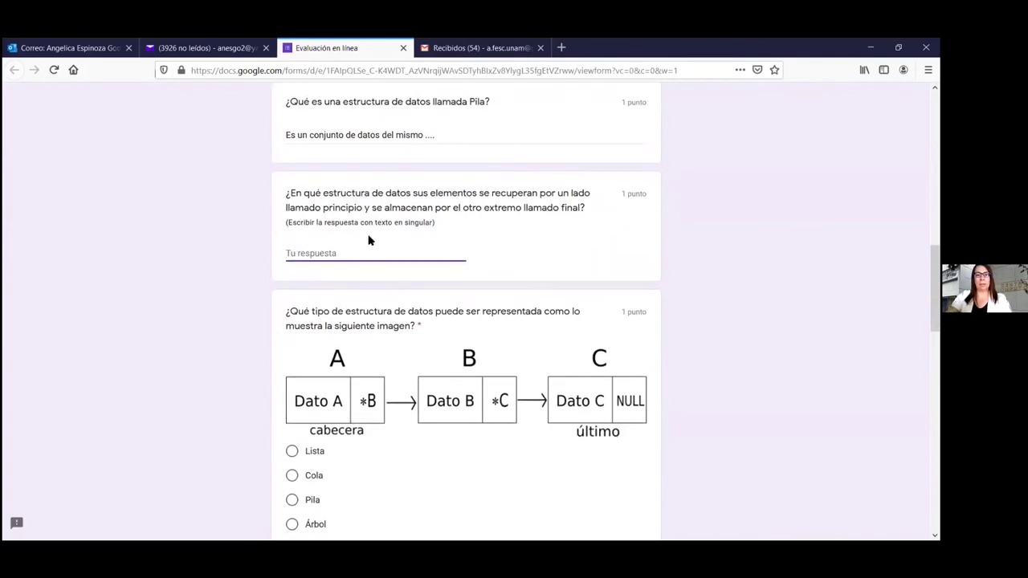
{"action": "type", "text": "cola"}
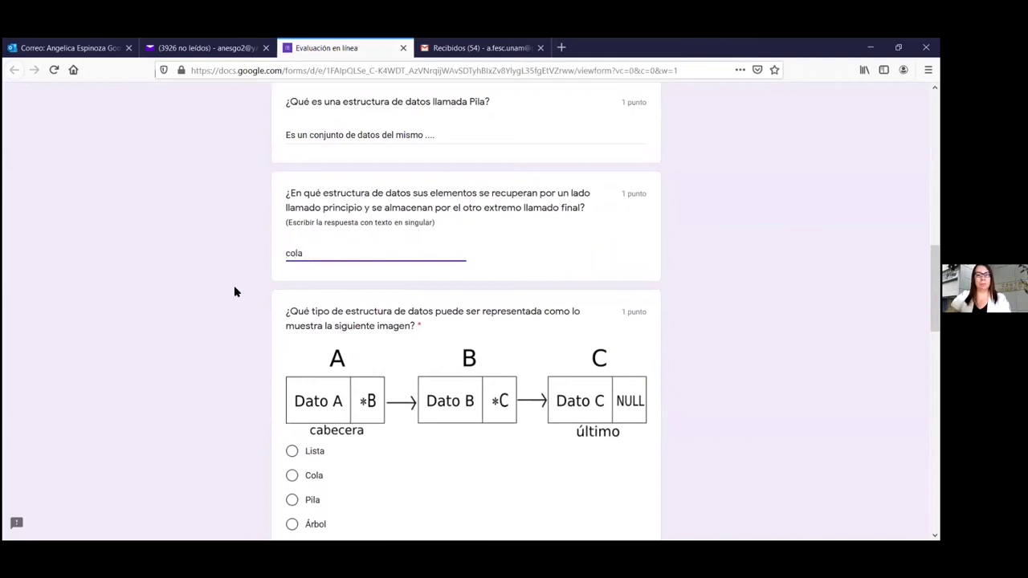
{"action": "scroll", "coordinate": [367, 295], "scroll_direction": "down", "scroll_amount": 2}
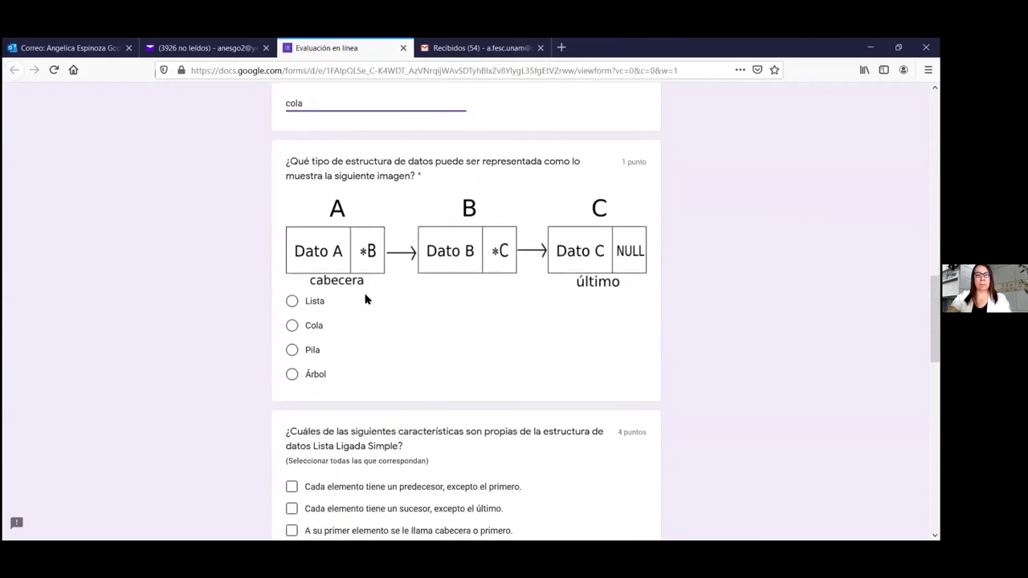
{"action": "scroll", "coordinate": [365, 299], "scroll_direction": "up", "scroll_amount": 5}
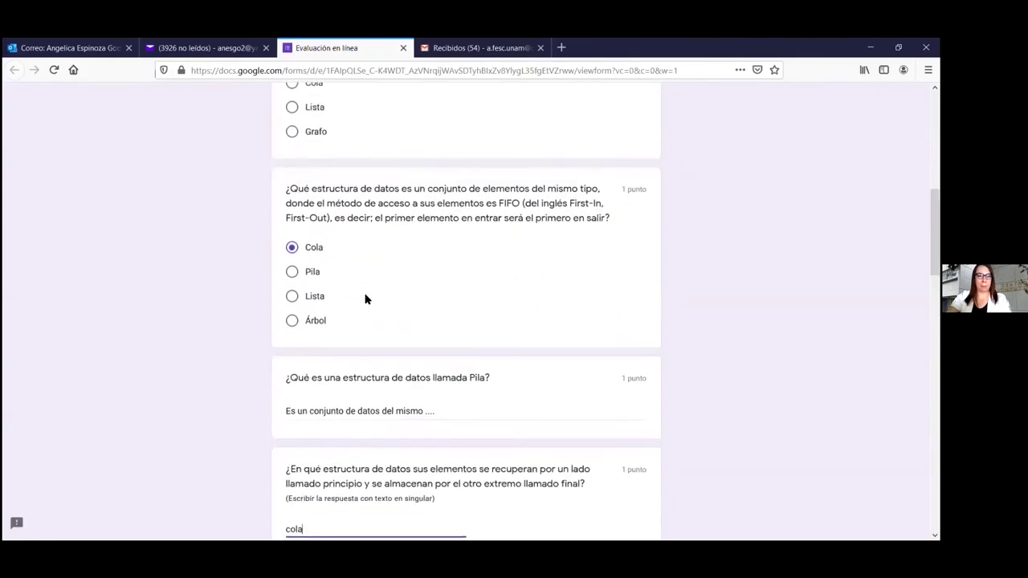
{"action": "scroll", "coordinate": [365, 298], "scroll_direction": "up", "scroll_amount": 10}
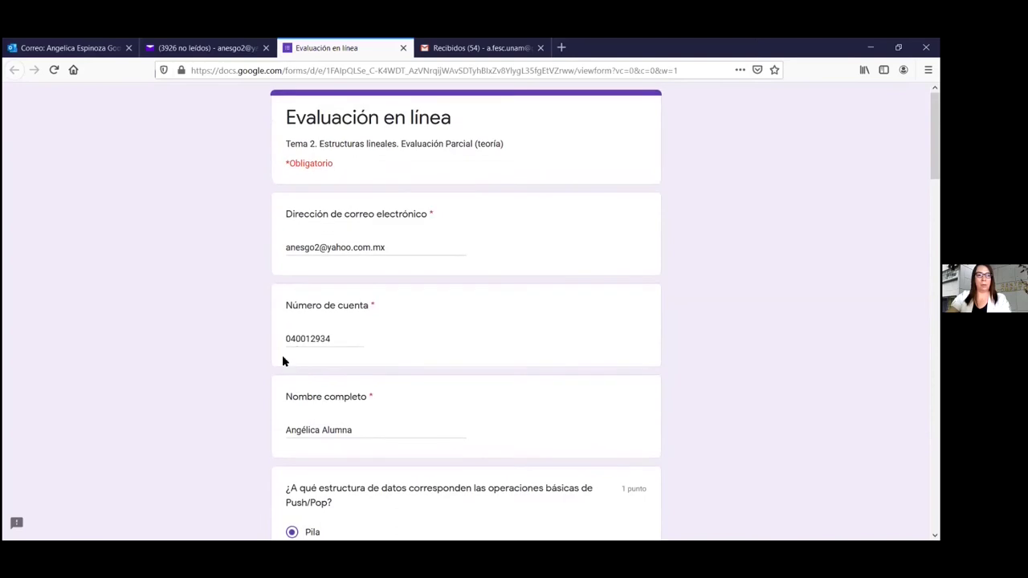
Test the account number's numeric validation with a letter, then restore its final digit 4
{"action": "left_click", "coordinate": [336, 339]}
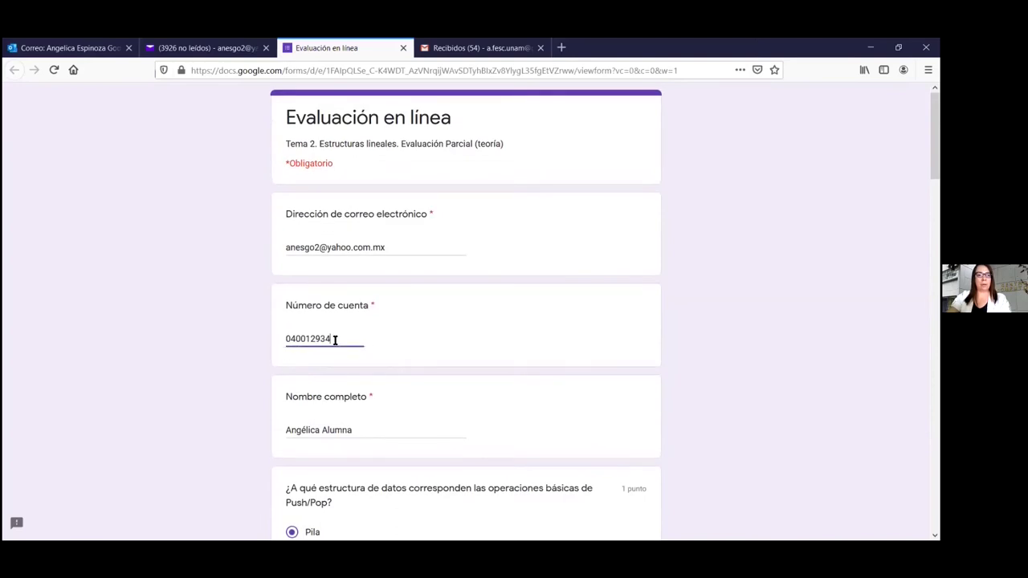
{"action": "key", "text": "BackSpace"}
{"action": "type", "text": "w"}
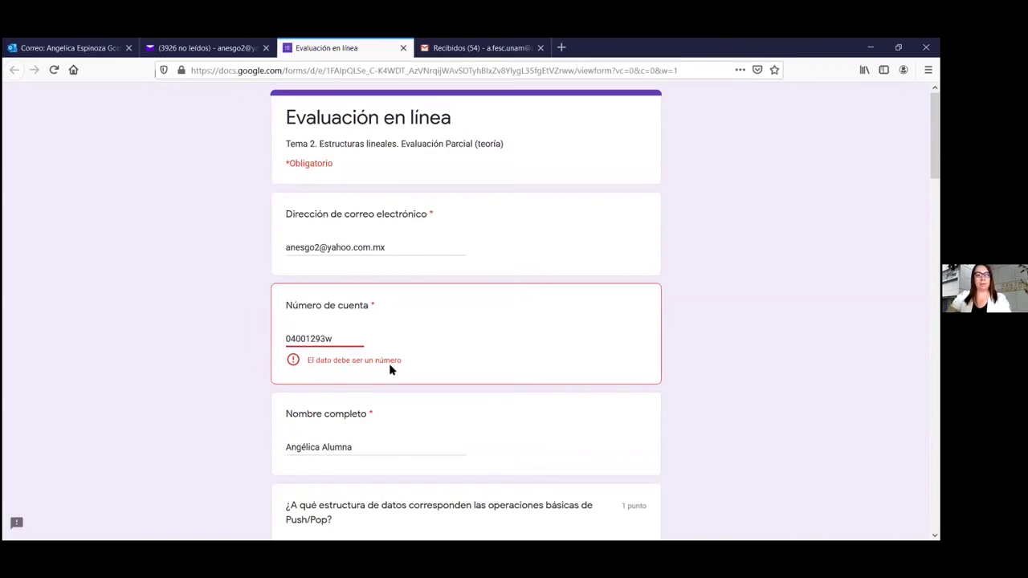
{"action": "key", "text": "BackSpace"}
{"action": "type", "text": "4"}
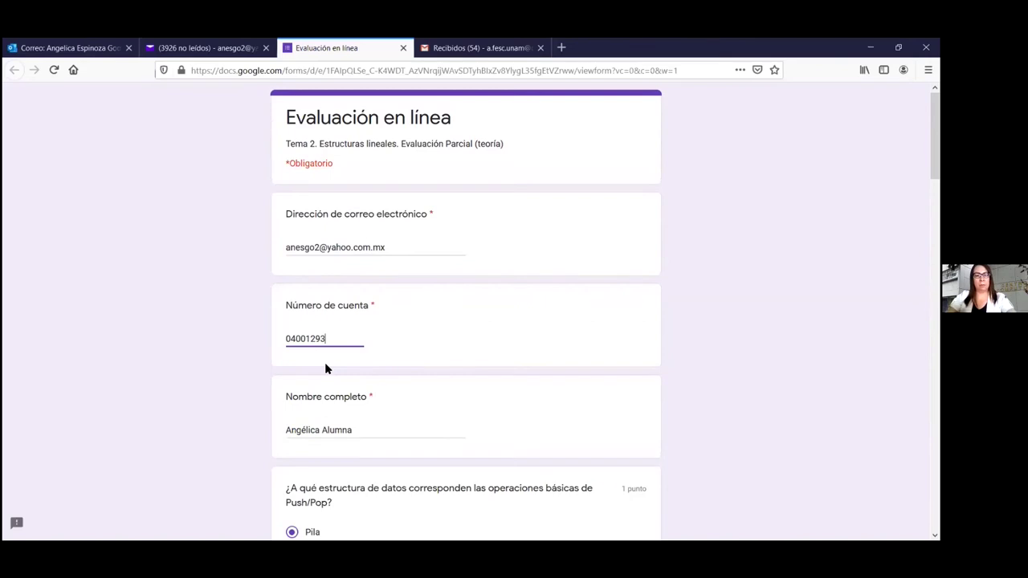
Choose Lista for the image question and tick predecessor, successor, cabecera and basic operations
{"action": "scroll", "coordinate": [480, 369], "scroll_direction": "down", "scroll_amount": 6}
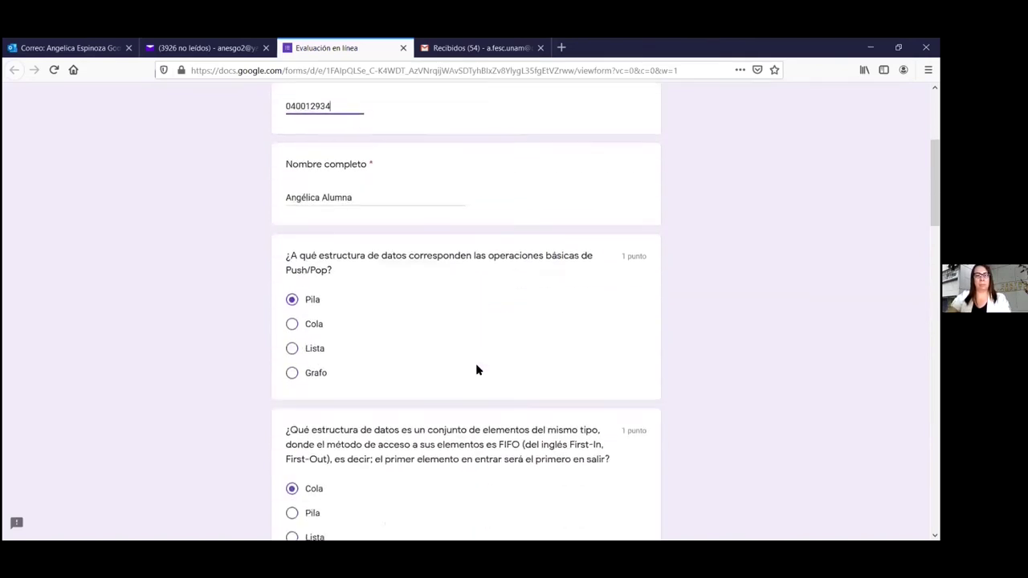
{"action": "scroll", "coordinate": [476, 370], "scroll_direction": "down", "scroll_amount": 2}
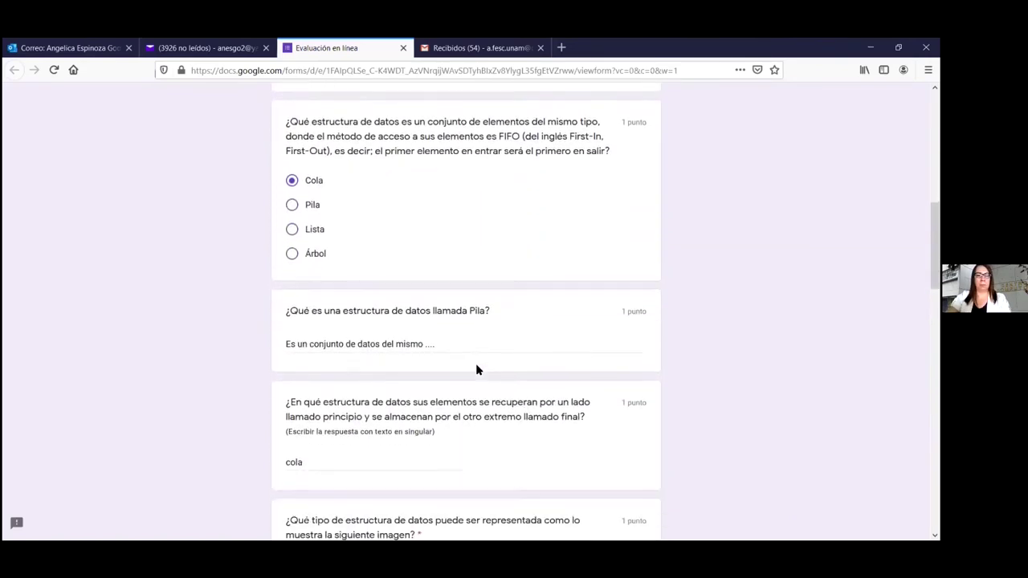
{"action": "scroll", "coordinate": [476, 369], "scroll_direction": "down", "scroll_amount": 3}
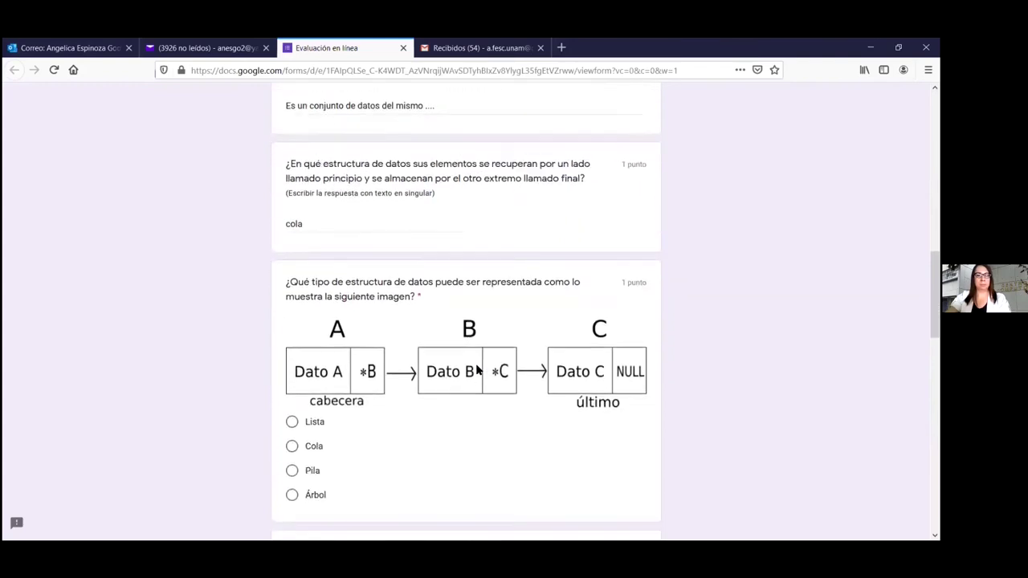
{"action": "left_click", "coordinate": [292, 374]}
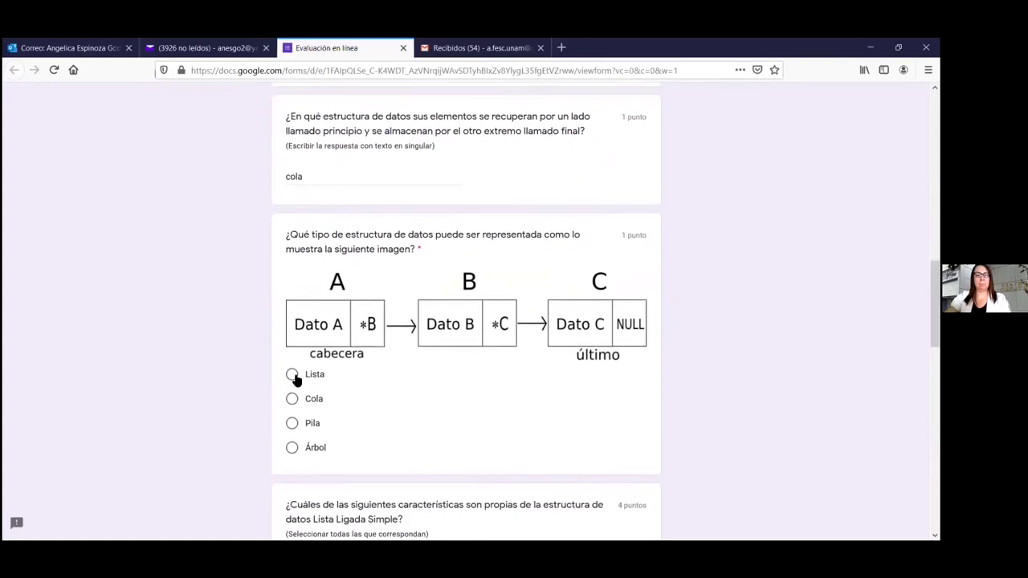
{"action": "scroll", "coordinate": [463, 399], "scroll_direction": "down", "scroll_amount": 3}
{"action": "scroll", "coordinate": [349, 404], "scroll_direction": "down", "scroll_amount": 2}
{"action": "left_click", "coordinate": [291, 354]}
{"action": "left_click", "coordinate": [292, 360]}
{"action": "left_click", "coordinate": [291, 382]}
{"action": "left_click", "coordinate": [377, 403]}
Answer Sí for Pila, Cola and Lista being linear structures
{"action": "scroll", "coordinate": [393, 400], "scroll_direction": "down", "scroll_amount": 6}
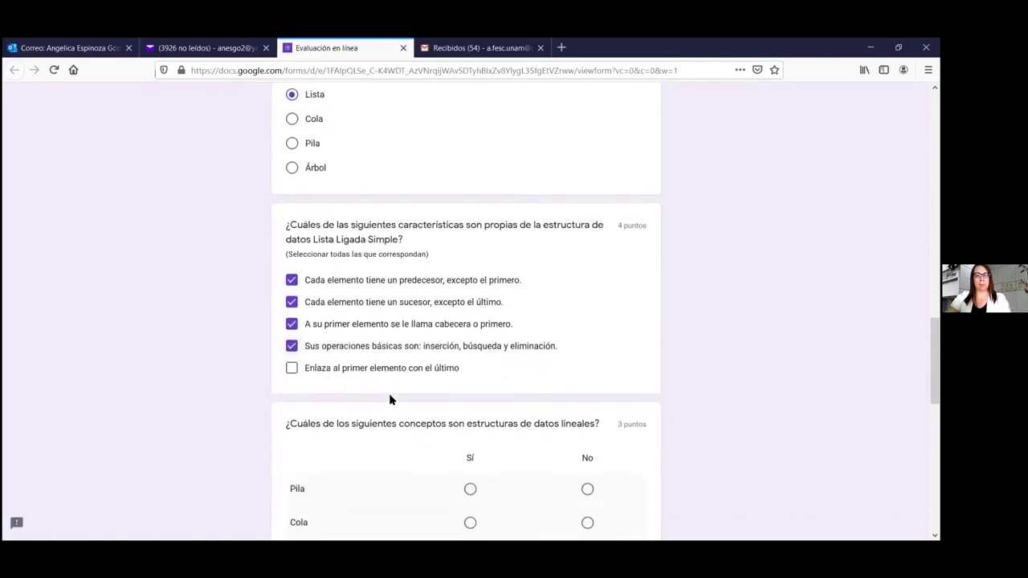
{"action": "left_click", "coordinate": [469, 247]}
{"action": "left_click", "coordinate": [469, 281]}
{"action": "left_click", "coordinate": [470, 314]}
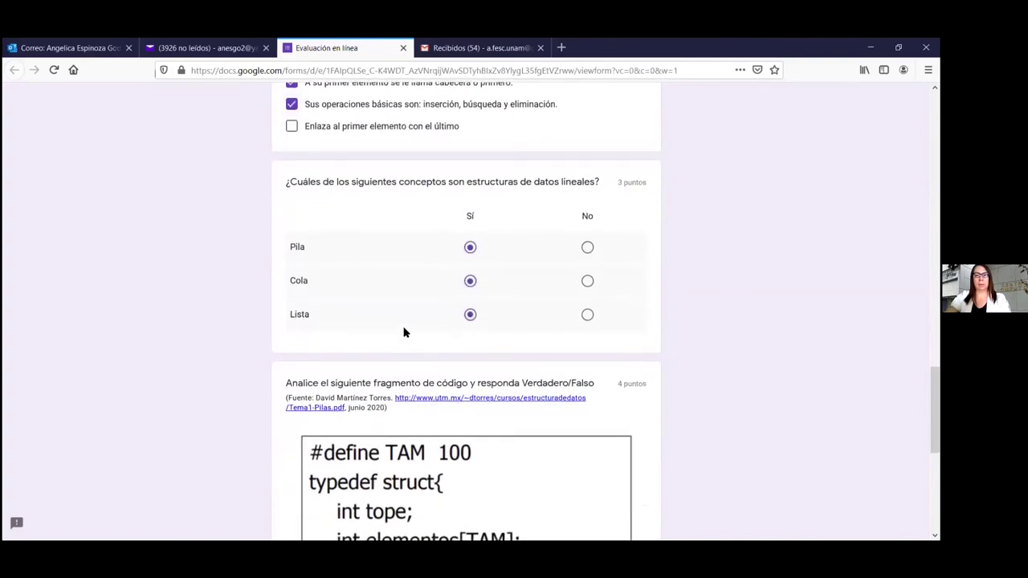
Mark the code statements Verdadero, Verdadero, Verdadero, Falso and submit the evaluation
{"action": "scroll", "coordinate": [402, 333], "scroll_direction": "down", "scroll_amount": 6}
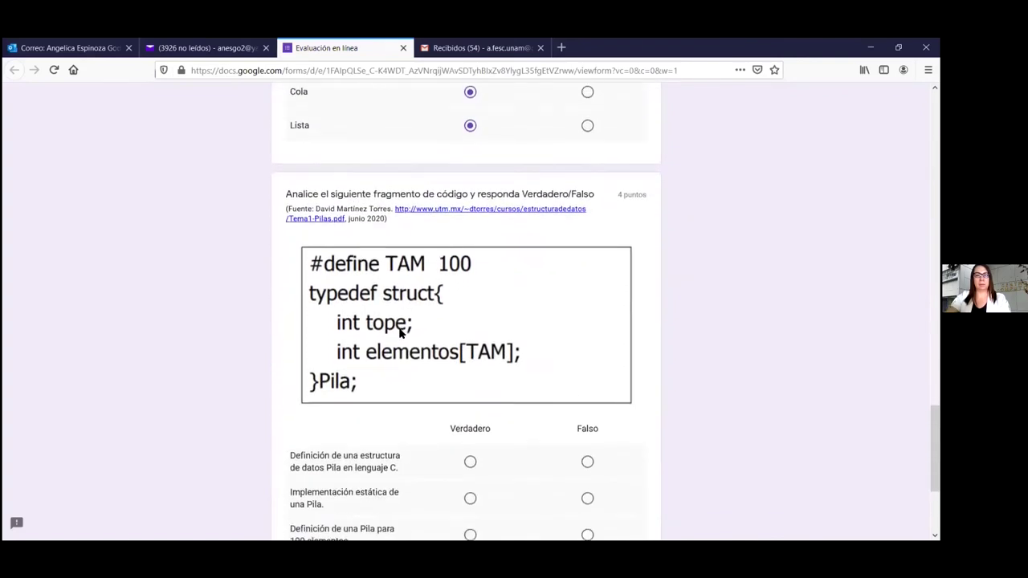
{"action": "left_click", "coordinate": [471, 350]}
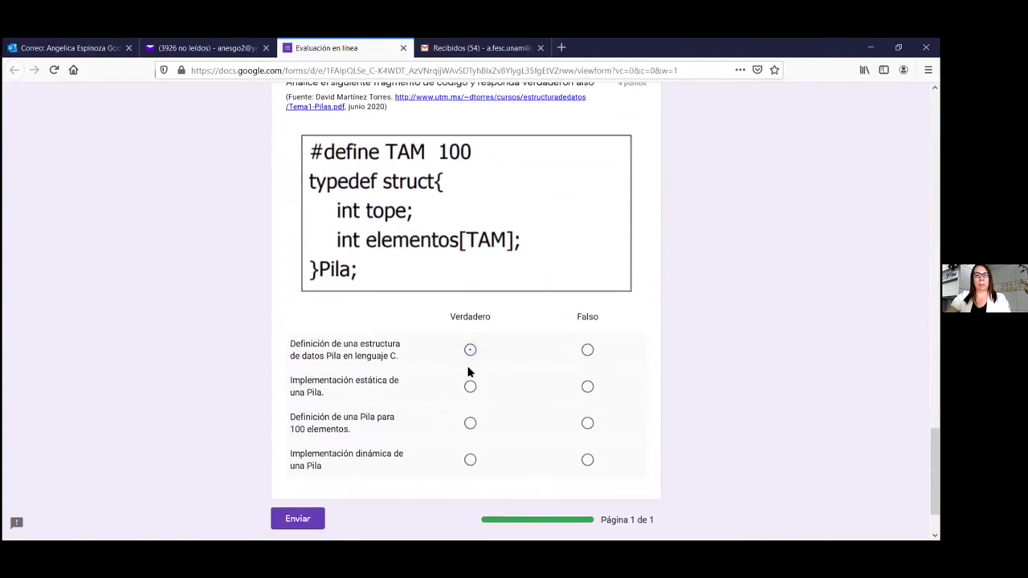
{"action": "left_click", "coordinate": [471, 387]}
{"action": "left_click", "coordinate": [469, 423]}
{"action": "left_click", "coordinate": [587, 460]}
{"action": "scroll", "coordinate": [538, 408], "scroll_direction": "down", "scroll_amount": 2}
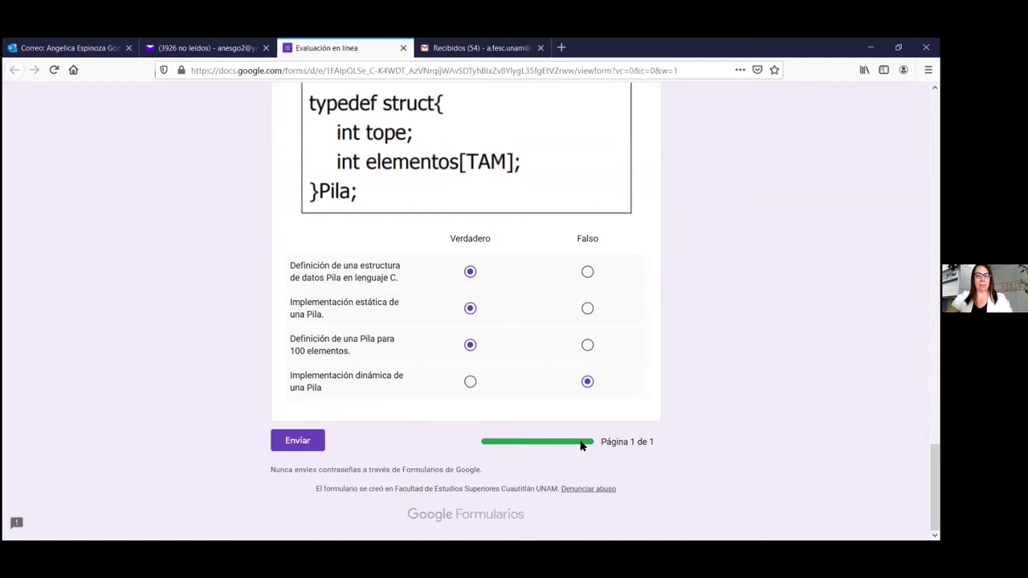
{"action": "left_click", "coordinate": [296, 442]}
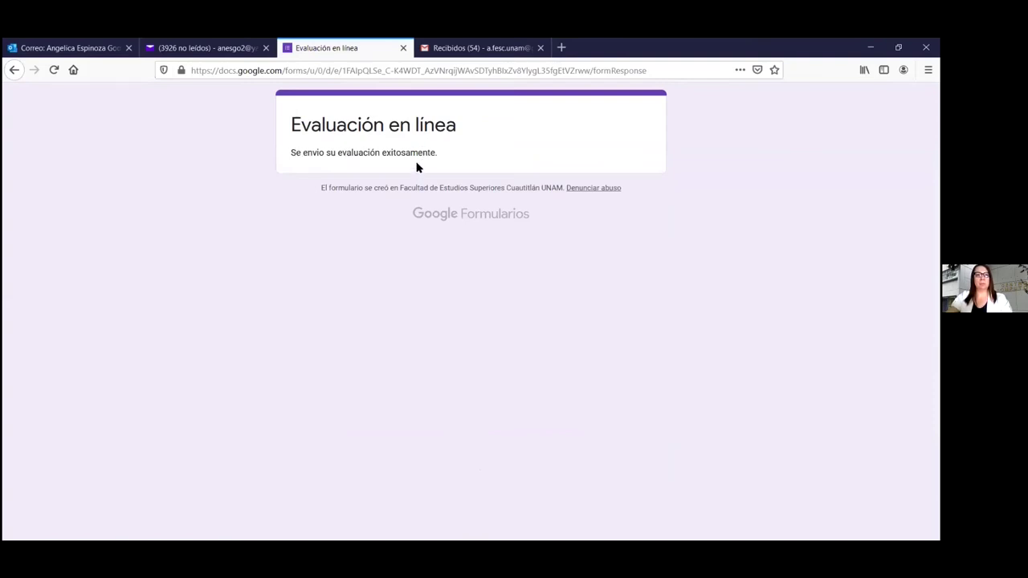
After the submission confirmation, switch to the Gmail Recibidos tab
{"action": "left_click", "coordinate": [473, 50]}
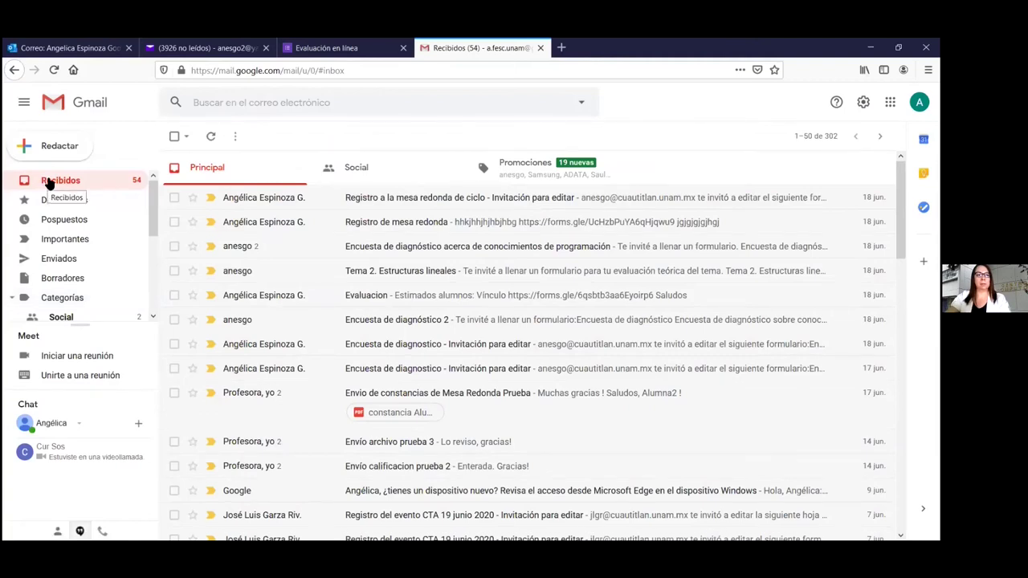
In Outlook's Inbox, open the 'Evaluación en línea tema 2' email and launch a blank form copy
{"action": "left_click", "coordinate": [323, 48]}
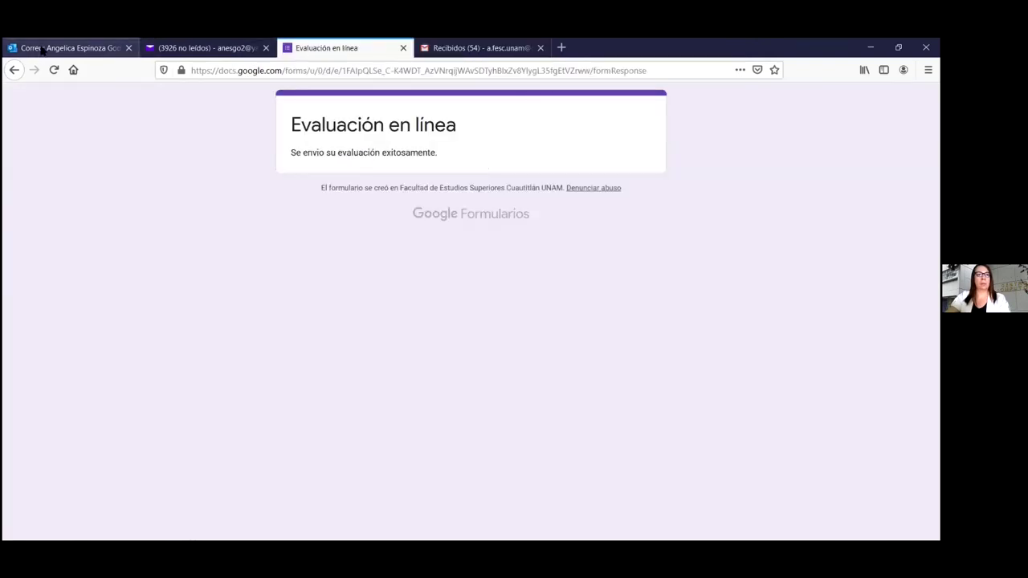
{"action": "left_click", "coordinate": [42, 50]}
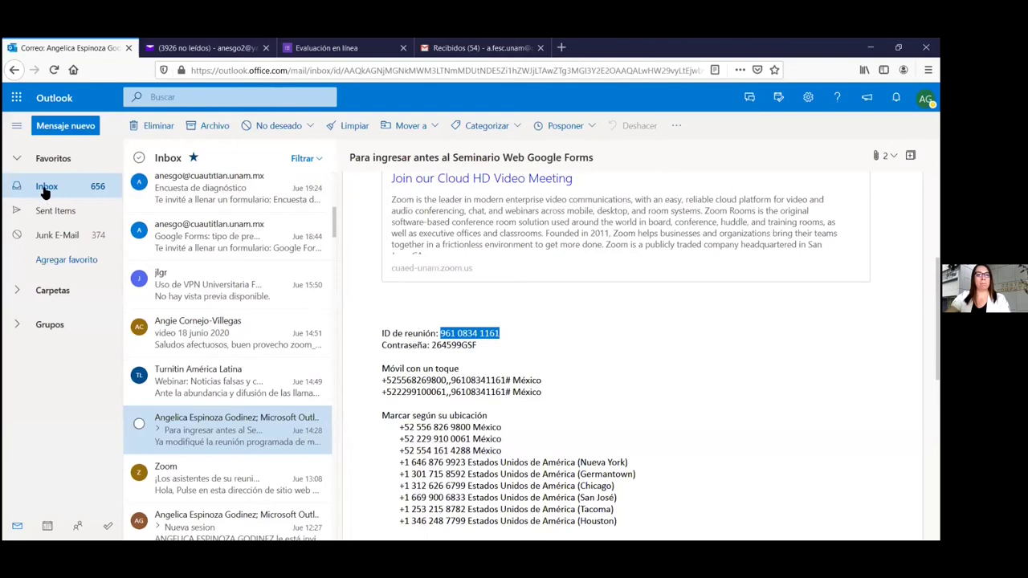
{"action": "left_click", "coordinate": [45, 191]}
{"action": "left_click", "coordinate": [223, 200]}
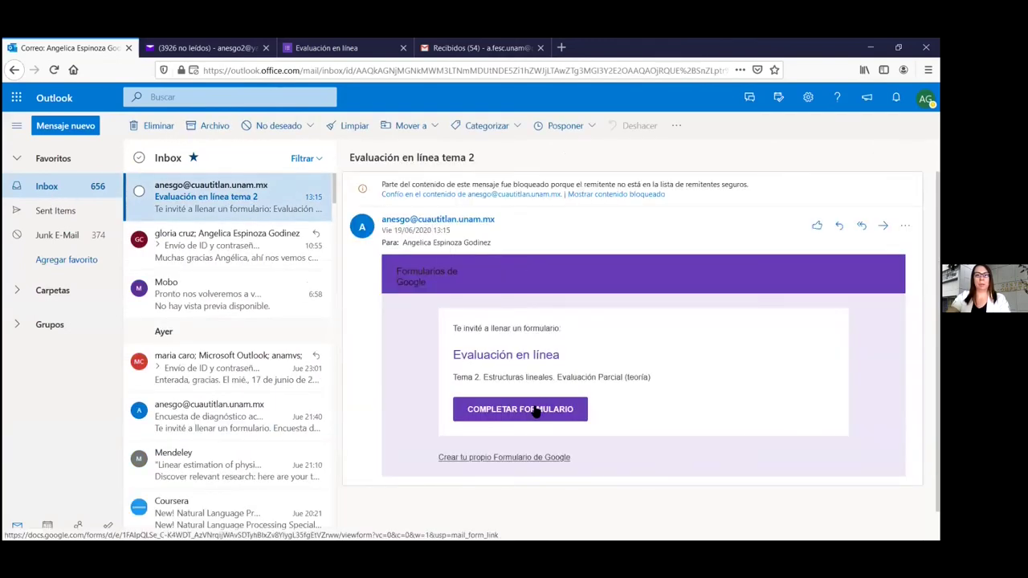
{"action": "left_click", "coordinate": [535, 410]}
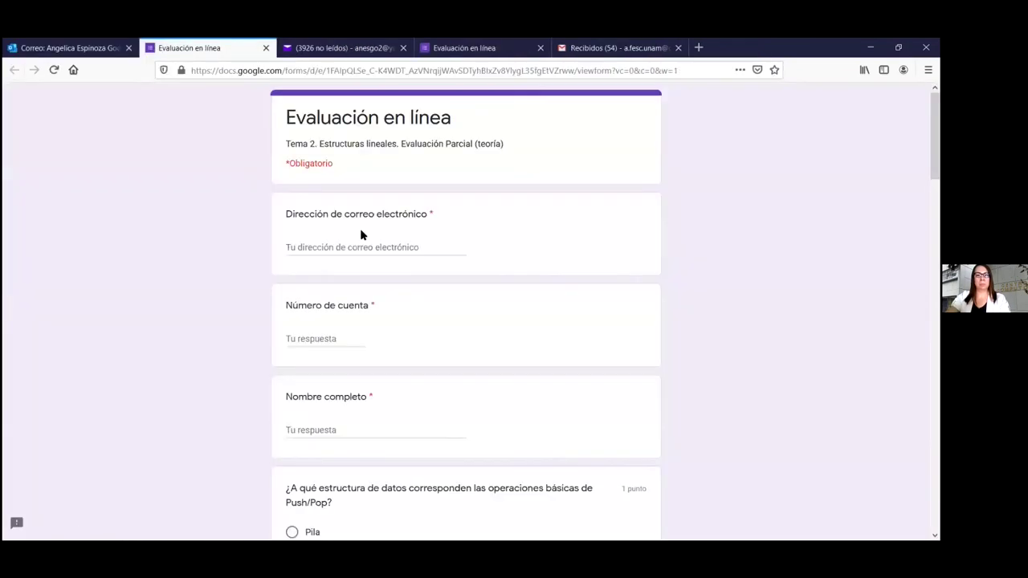
Fill in the respondent's email address, account number and full name on the fresh form copy
{"action": "left_click", "coordinate": [354, 247]}
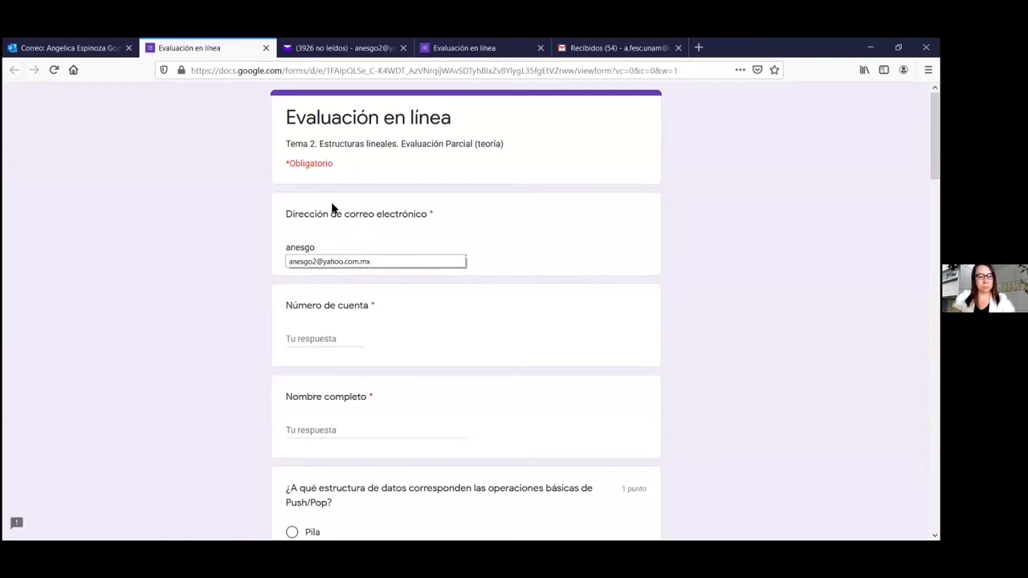
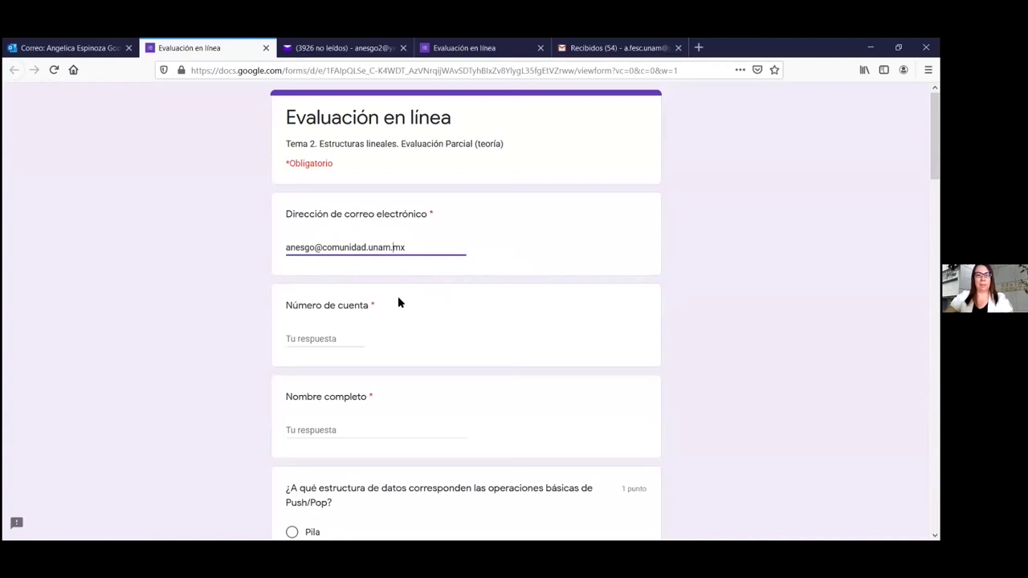
{"action": "left_click", "coordinate": [300, 339]}
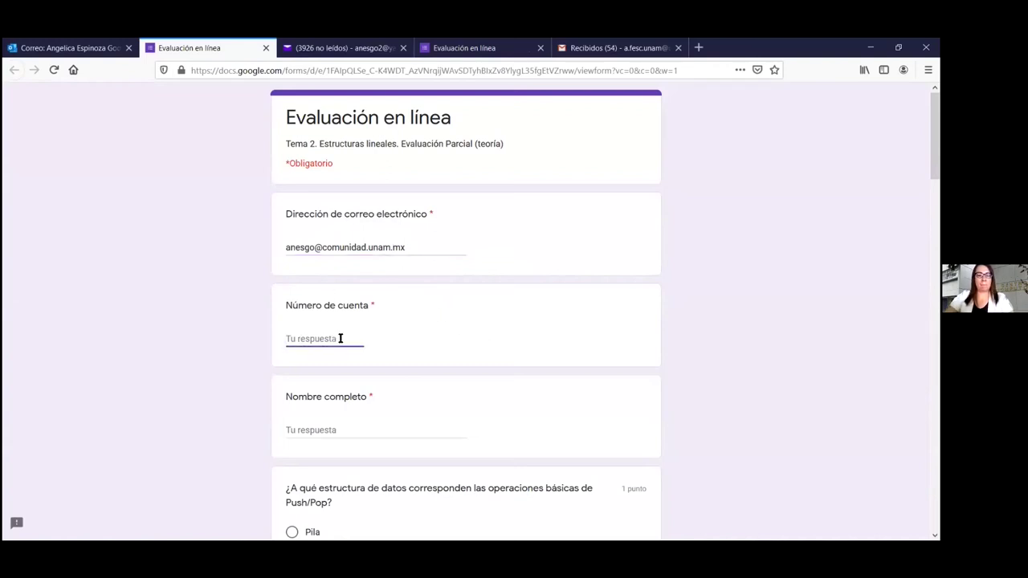
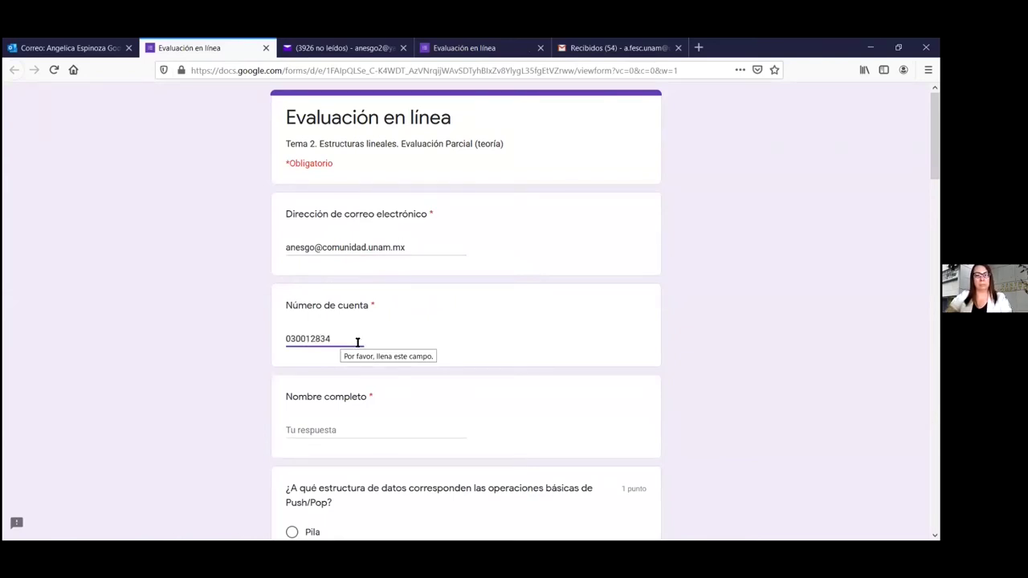
{"action": "scroll", "coordinate": [423, 365], "scroll_direction": "down", "scroll_amount": 3}
{"action": "left_click", "coordinate": [302, 277]}
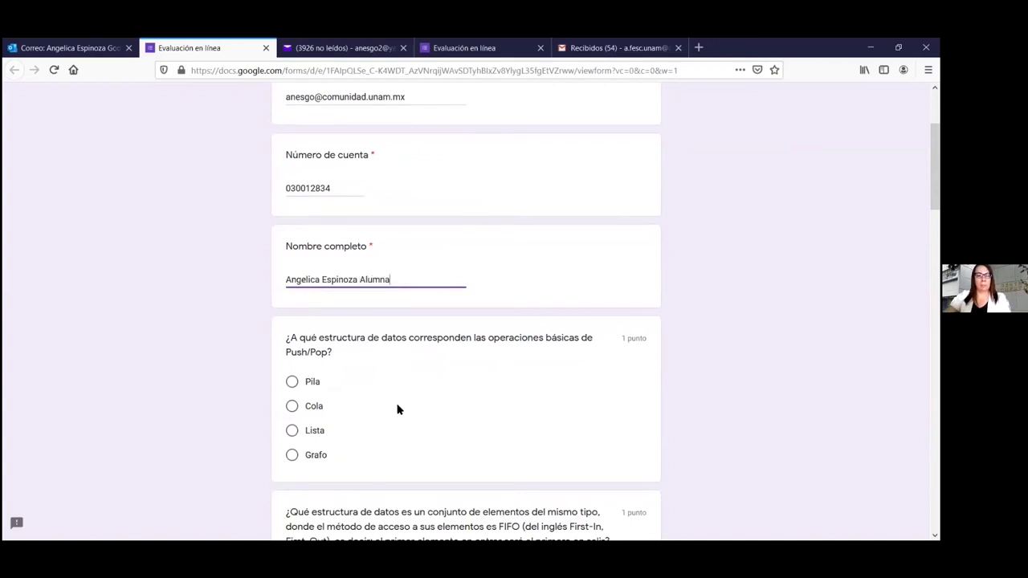
Choose Cola for both the Push/Pop and FIFO questions
{"action": "scroll", "coordinate": [393, 407], "scroll_direction": "down", "scroll_amount": 2}
{"action": "left_click", "coordinate": [293, 335]}
{"action": "scroll", "coordinate": [453, 359], "scroll_direction": "down", "scroll_amount": 1}
{"action": "scroll", "coordinate": [433, 361], "scroll_direction": "down", "scroll_amount": 3}
{"action": "left_click", "coordinate": [291, 345]}
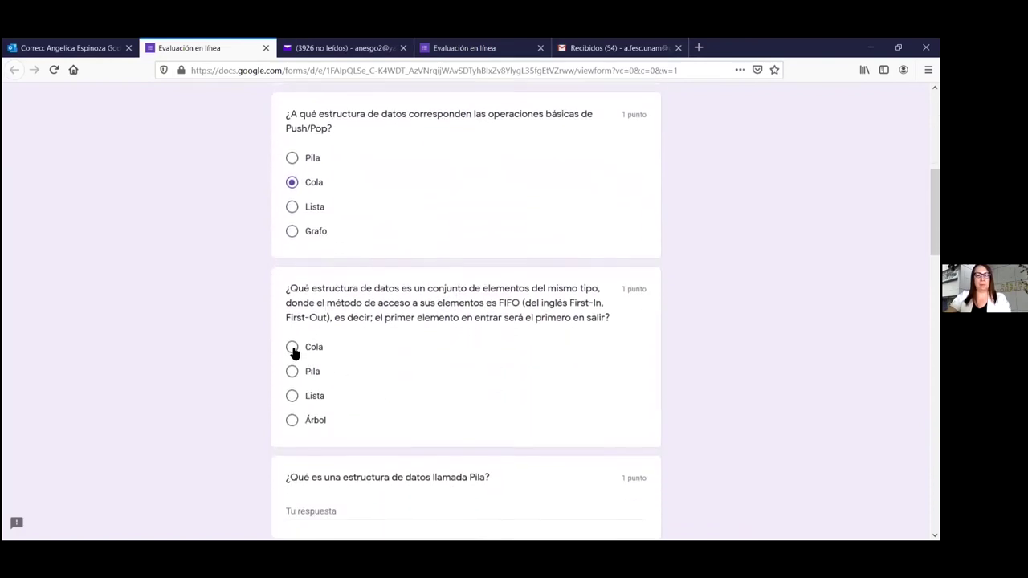
{"action": "scroll", "coordinate": [401, 401], "scroll_direction": "down", "scroll_amount": 4}
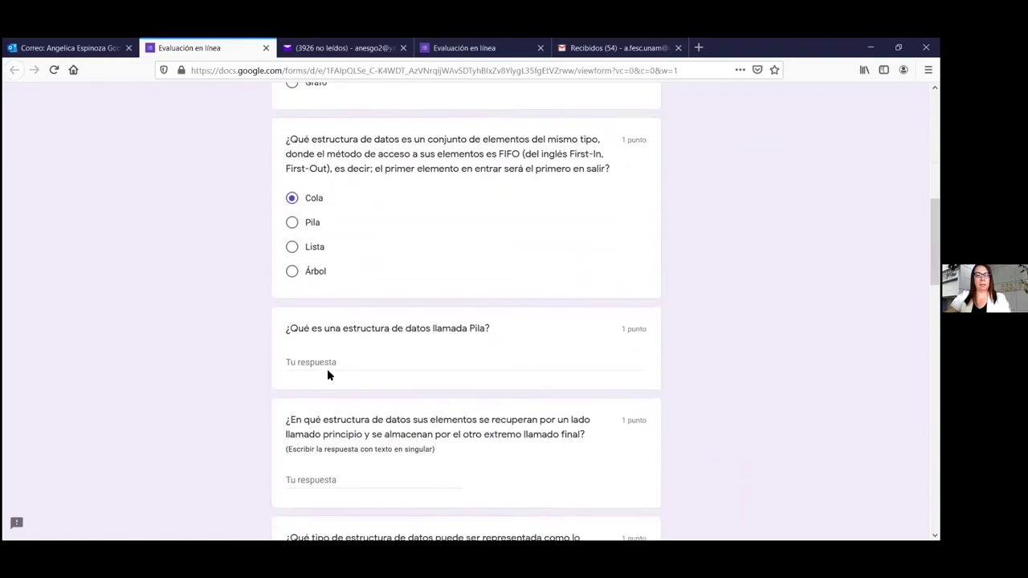
Define Pila as 'Es un conjunto de datos del mismo tipo con método de acceso FIFO'
{"action": "left_click", "coordinate": [359, 354]}
{"action": "type", "text": "Cola"}
{"action": "scroll", "coordinate": [359, 354], "scroll_direction": "down", "scroll_amount": 3}
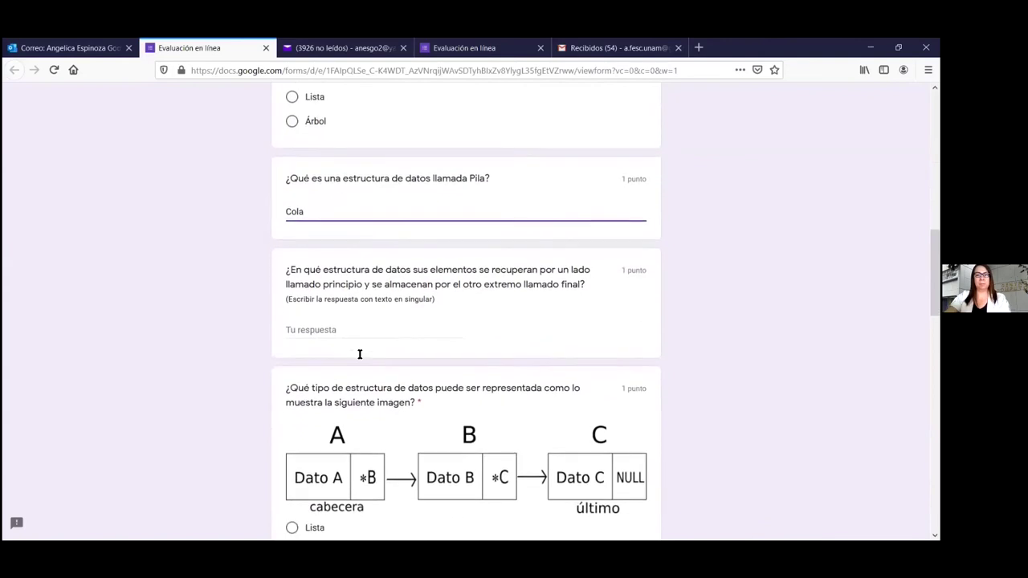
{"action": "key", "text": "BackSpace"}
{"action": "key", "text": "BackSpace"}
{"action": "key", "text": "BackSpace"}
{"action": "key", "text": "BackSpace"}
{"action": "type", "text": "Es un"}
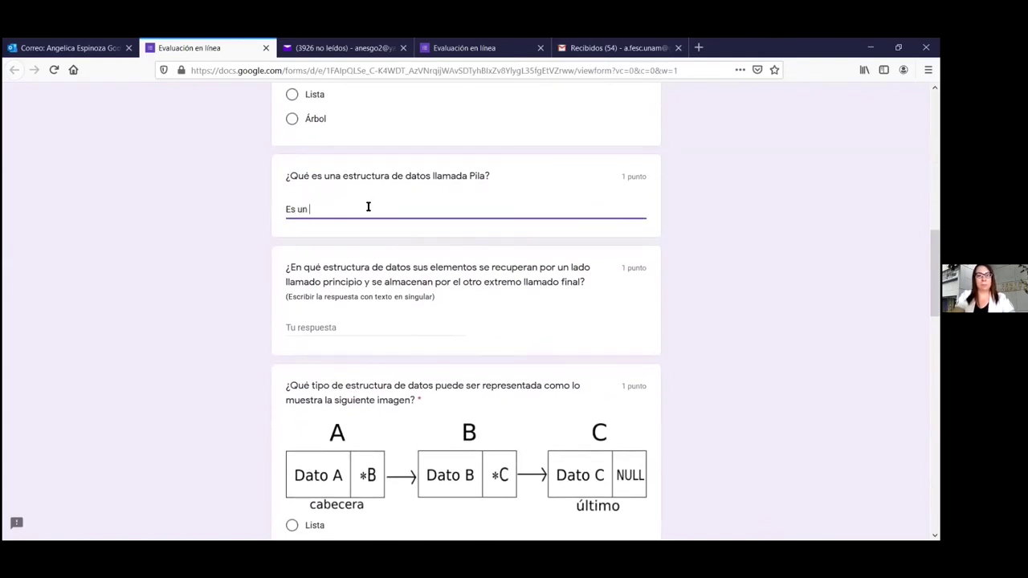
{"action": "type", "text": " conjunto d"}
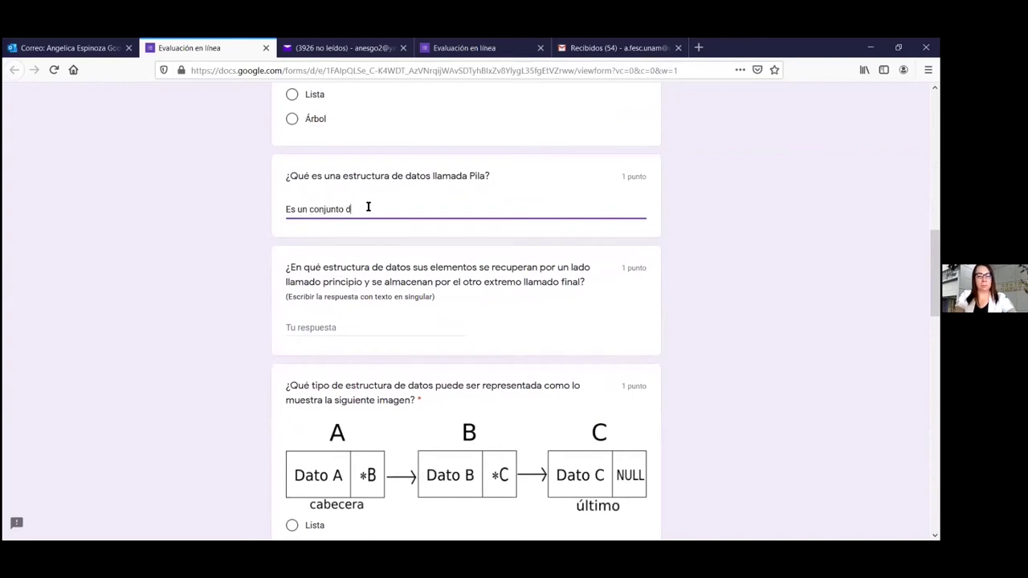
{"action": "type", "text": "e datos"}
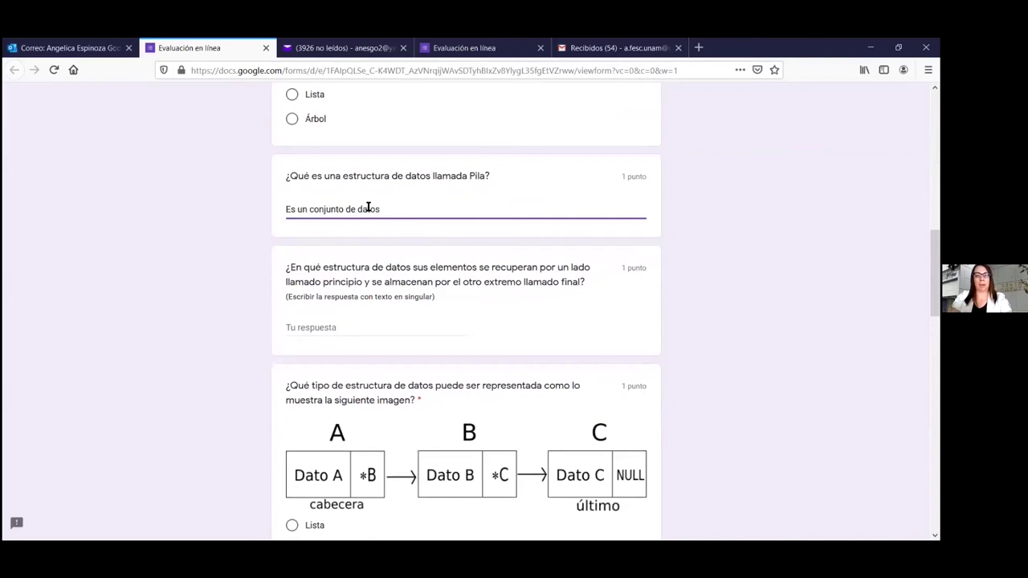
{"action": "type", "text": " de"}
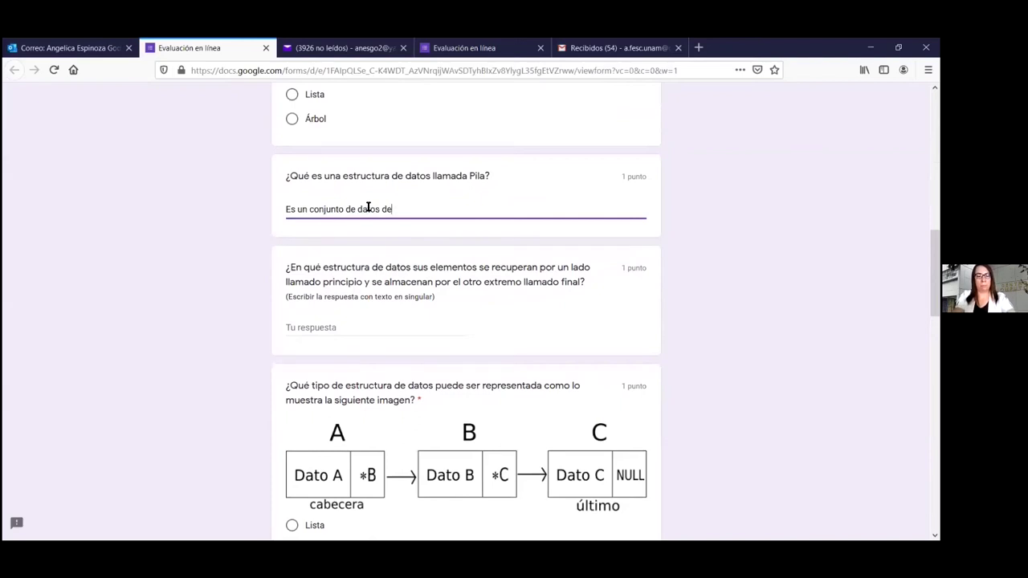
{"action": "type", "text": "l mismo "}
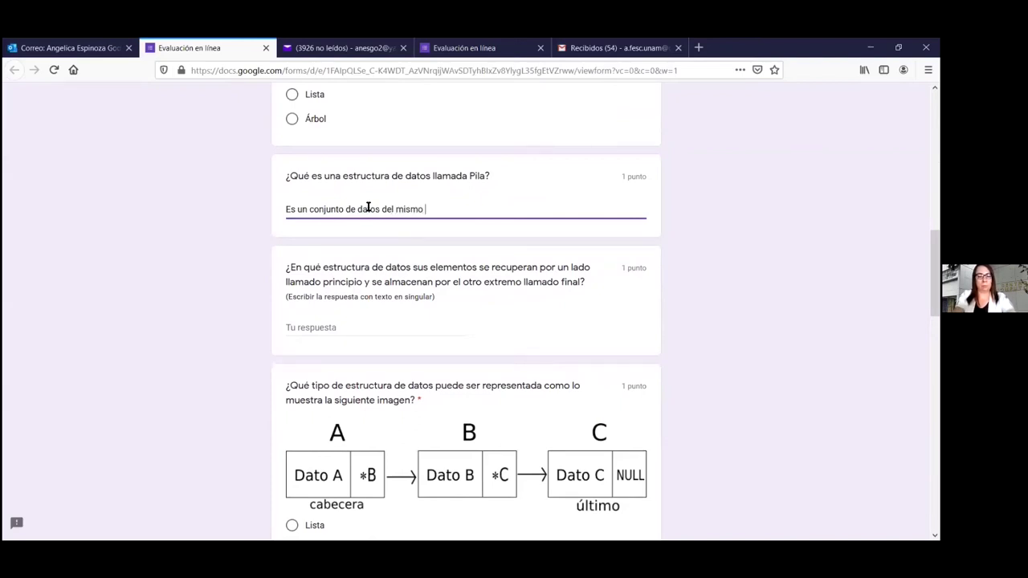
{"action": "type", "text": "tio"}
{"action": "key", "text": "BackSpace"}
{"action": "type", "text": "po con método"}
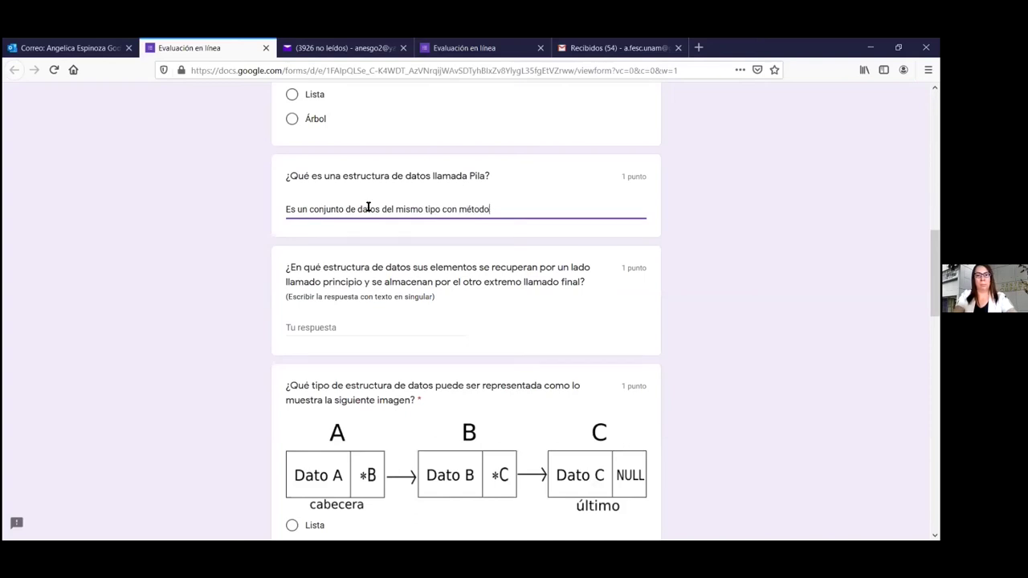
{"action": "type", "text": " de acceso FIFO"}
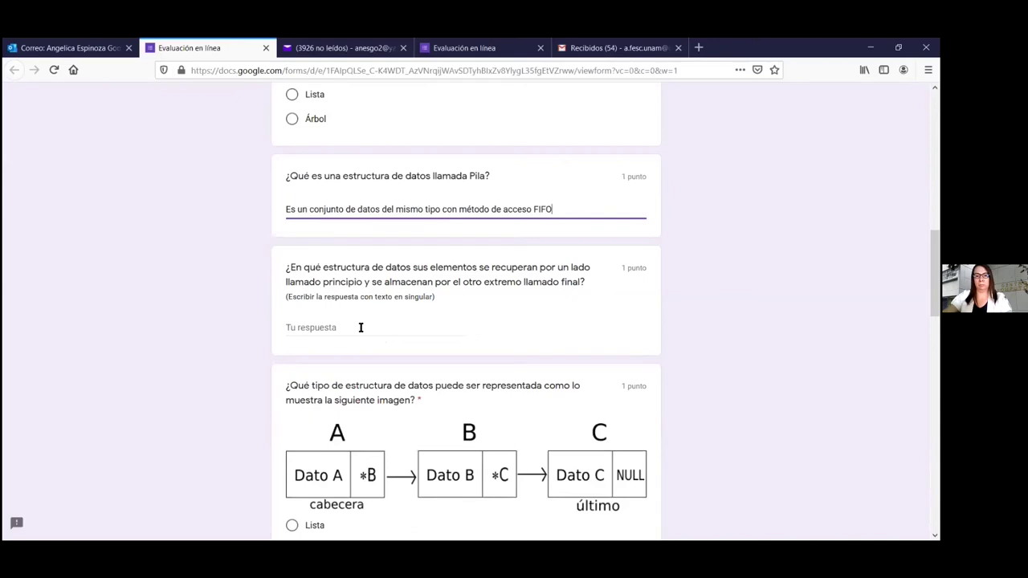
Answer 'Cola' for the principio/final question and choose Lista for the linked-nodes diagram
{"action": "left_click", "coordinate": [361, 327]}
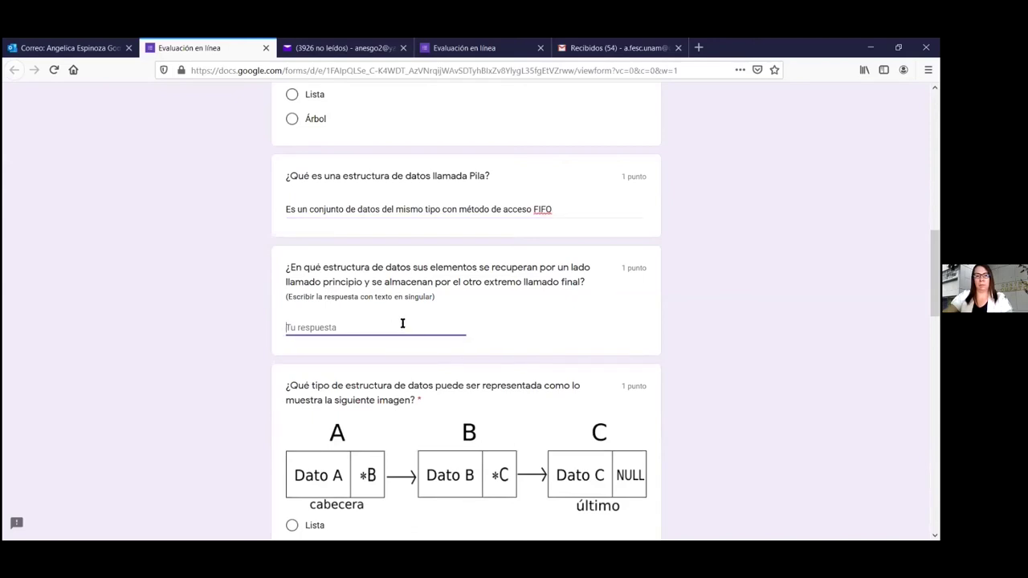
{"action": "type", "text": "Cola"}
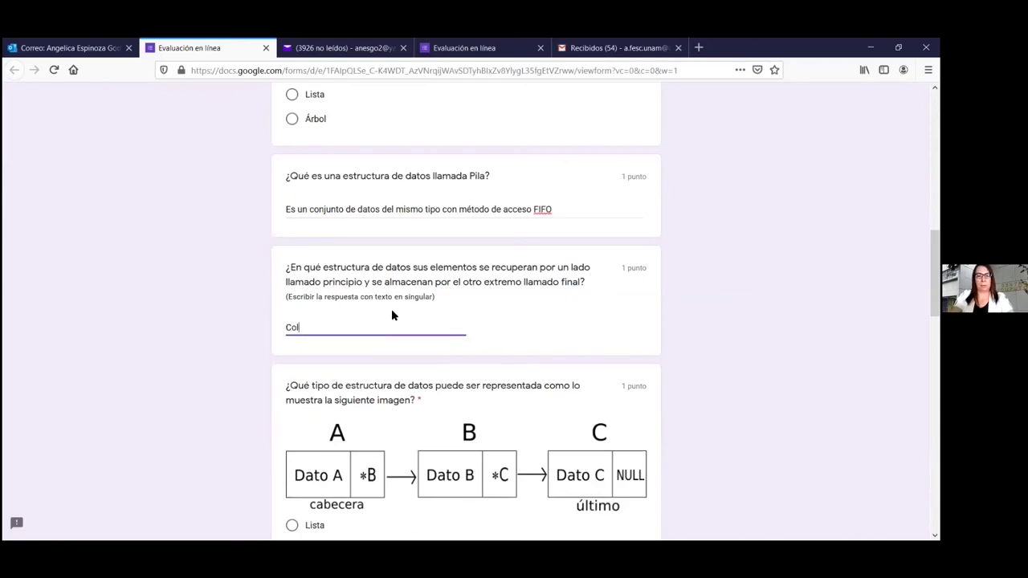
{"action": "scroll", "coordinate": [474, 315], "scroll_direction": "down", "scroll_amount": 3}
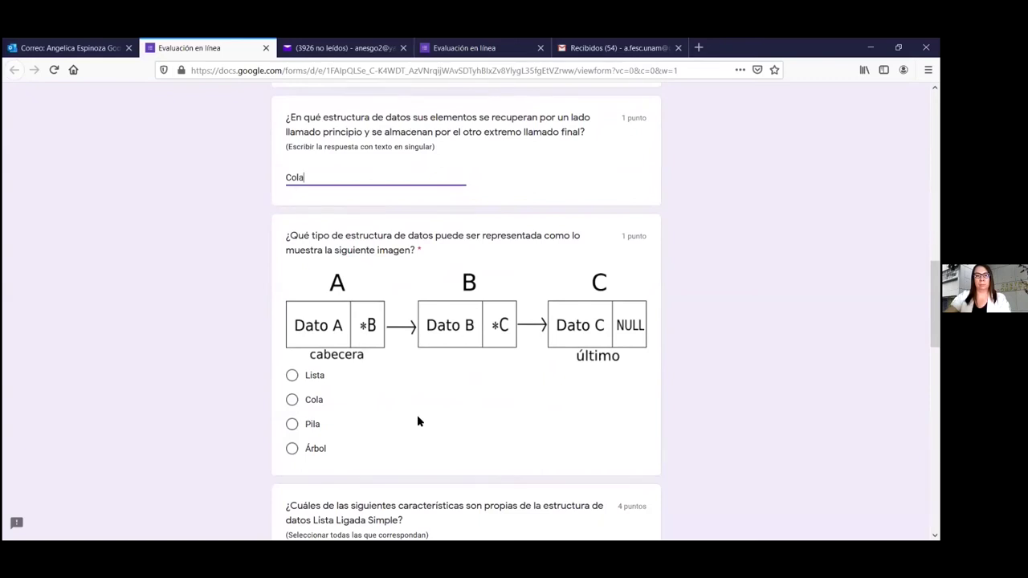
{"action": "scroll", "coordinate": [417, 422], "scroll_direction": "down", "scroll_amount": 2}
{"action": "left_click", "coordinate": [291, 301]}
Tick all five Lista Ligada characteristics: predecessor, successor, cabecera, basic operations, first-to-last link
{"action": "scroll", "coordinate": [362, 346], "scroll_direction": "down", "scroll_amount": 3}
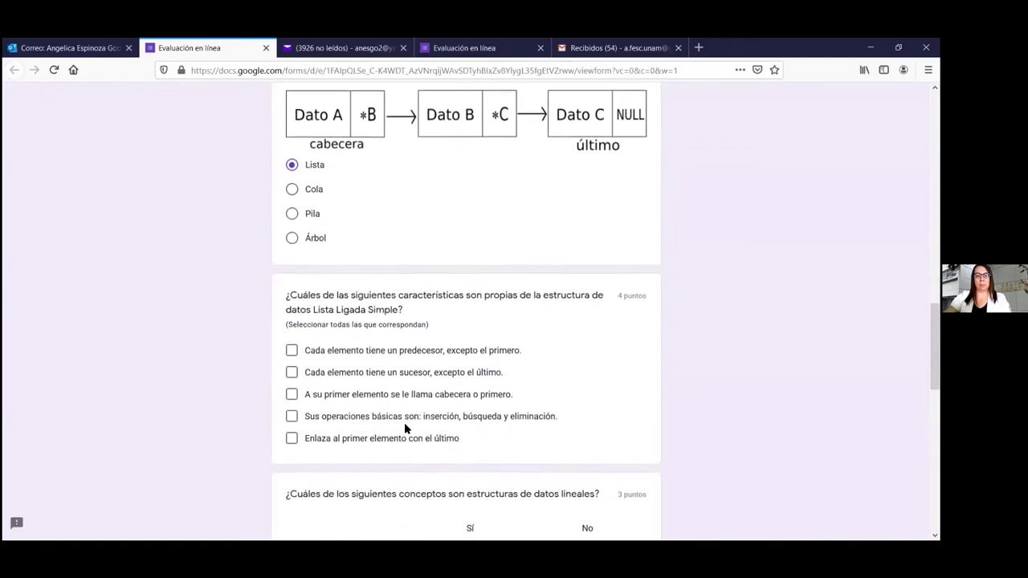
{"action": "left_click", "coordinate": [291, 336]}
{"action": "left_click", "coordinate": [292, 357]}
{"action": "left_click", "coordinate": [292, 379]}
{"action": "left_click", "coordinate": [292, 402]}
{"action": "left_click", "coordinate": [291, 423]}
Mark Pila and Cola as linear structures and Lista as not linear
{"action": "scroll", "coordinate": [360, 397], "scroll_direction": "down", "scroll_amount": 4}
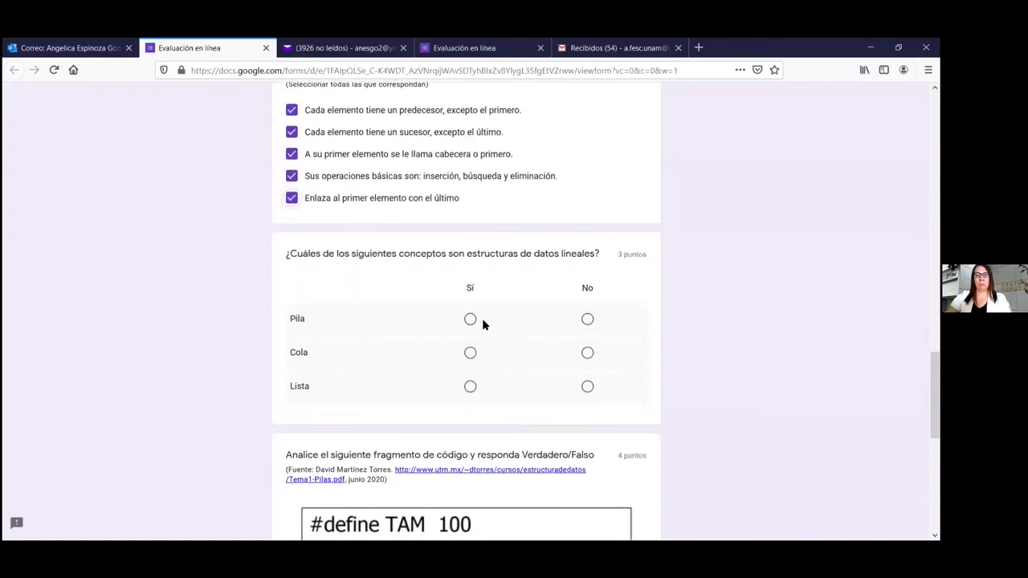
{"action": "left_click", "coordinate": [470, 318]}
{"action": "left_click", "coordinate": [470, 352]}
{"action": "left_click", "coordinate": [587, 386]}
Answer the code grid: Pila definition true, static implementation false, 100-element statement true
{"action": "scroll", "coordinate": [517, 397], "scroll_direction": "down", "scroll_amount": 3}
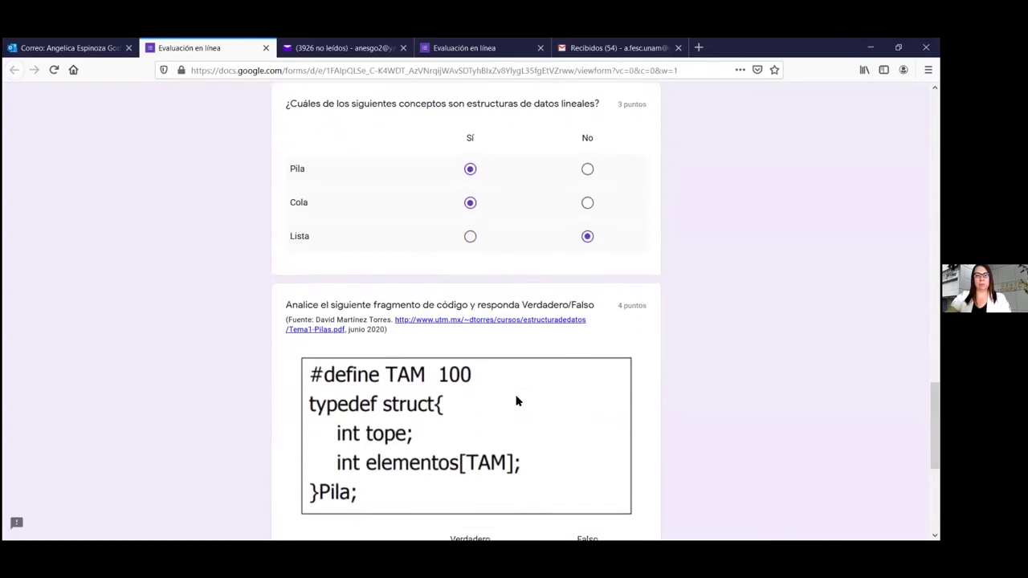
{"action": "scroll", "coordinate": [517, 401], "scroll_direction": "down", "scroll_amount": 6}
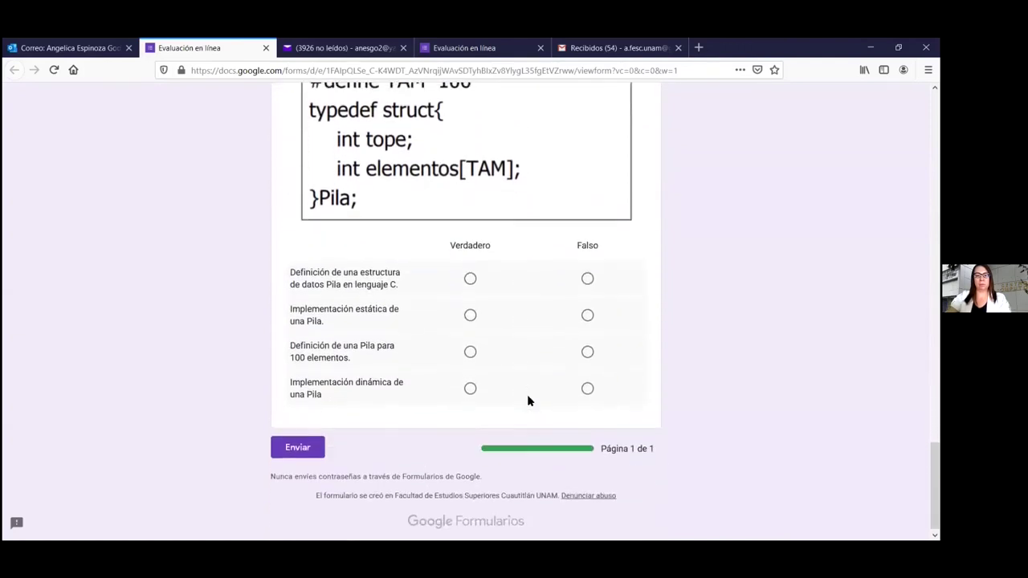
{"action": "left_click", "coordinate": [469, 271]}
{"action": "left_click", "coordinate": [585, 308]}
{"action": "left_click", "coordinate": [470, 345]}
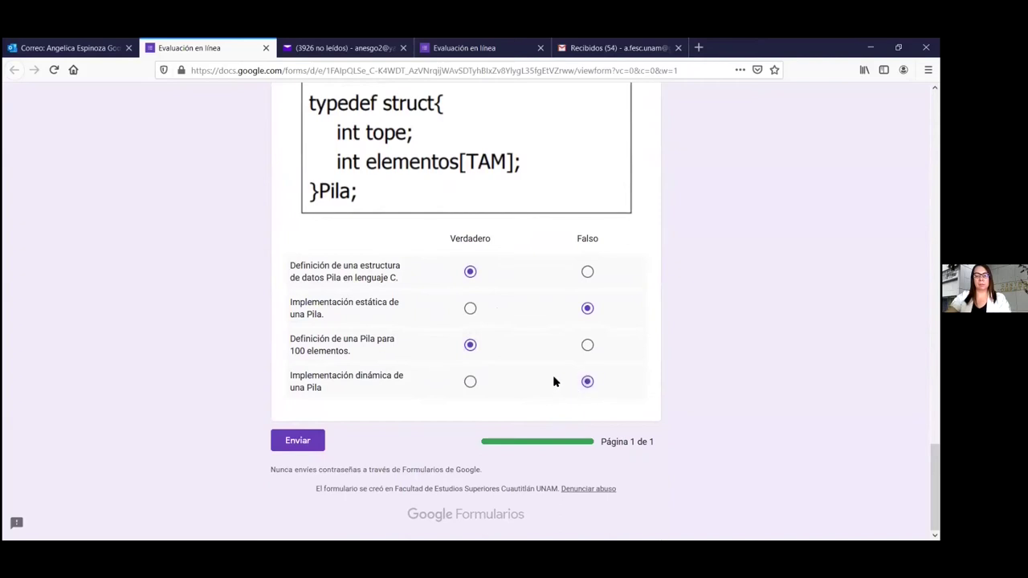
Submit the second evaluation response with Enviar and return to the Chrome form editor
{"action": "left_click", "coordinate": [302, 443]}
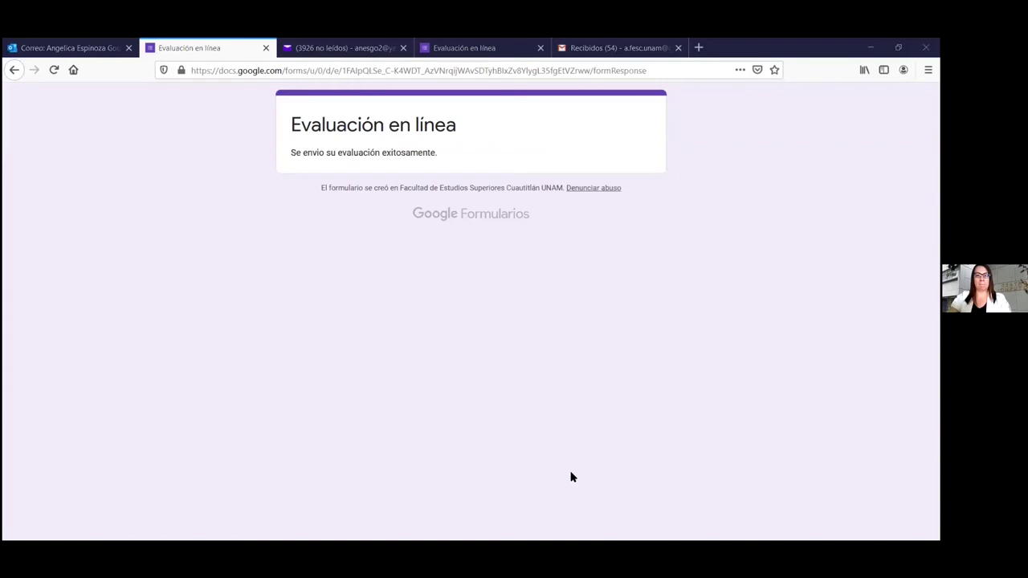
{"action": "key", "text": "alt+Tab"}
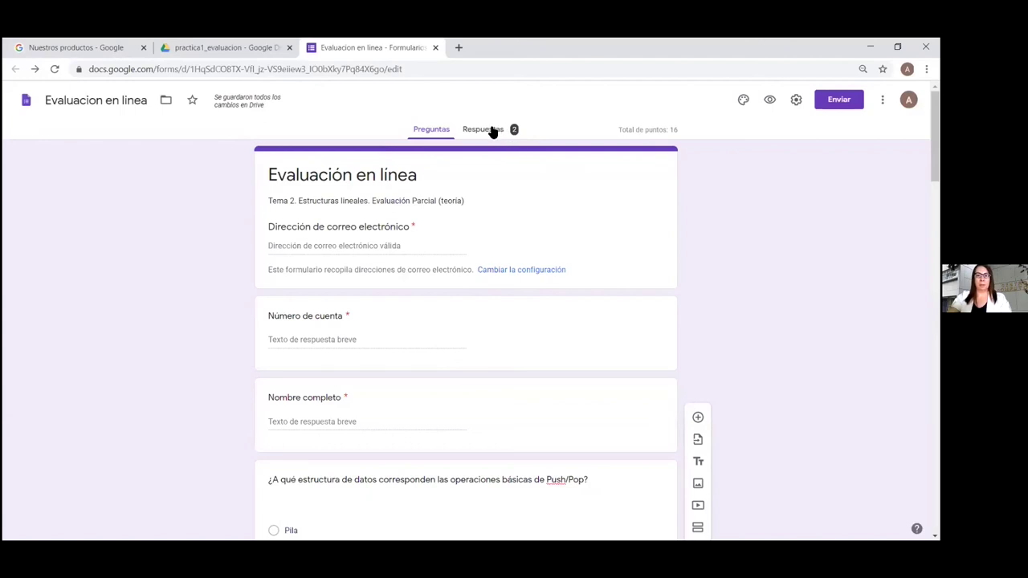
Open the 2 collected responses, moving from the Pregunta view to the Individual view
{"action": "left_click", "coordinate": [498, 133]}
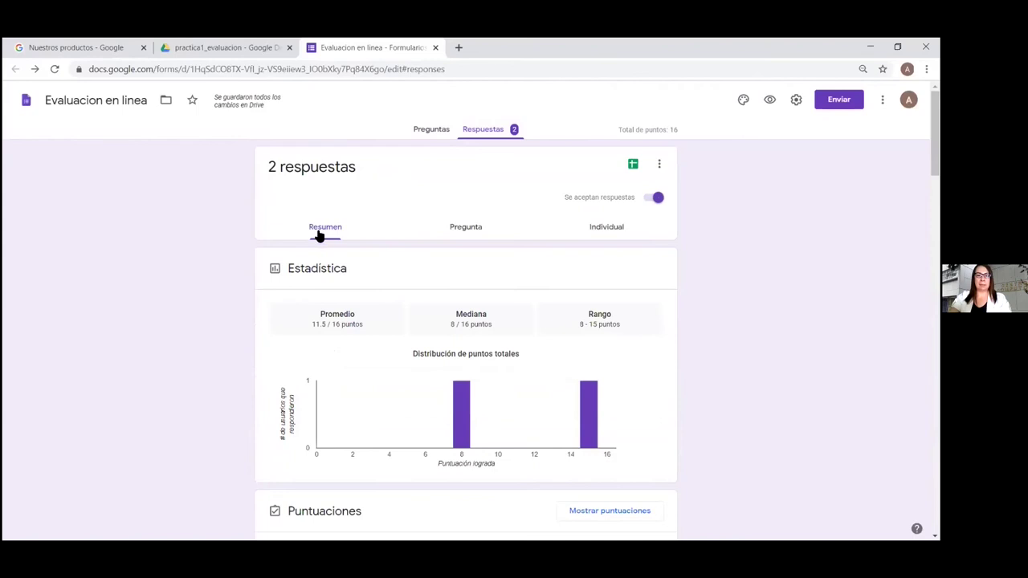
{"action": "scroll", "coordinate": [699, 207], "scroll_direction": "down", "scroll_amount": 7}
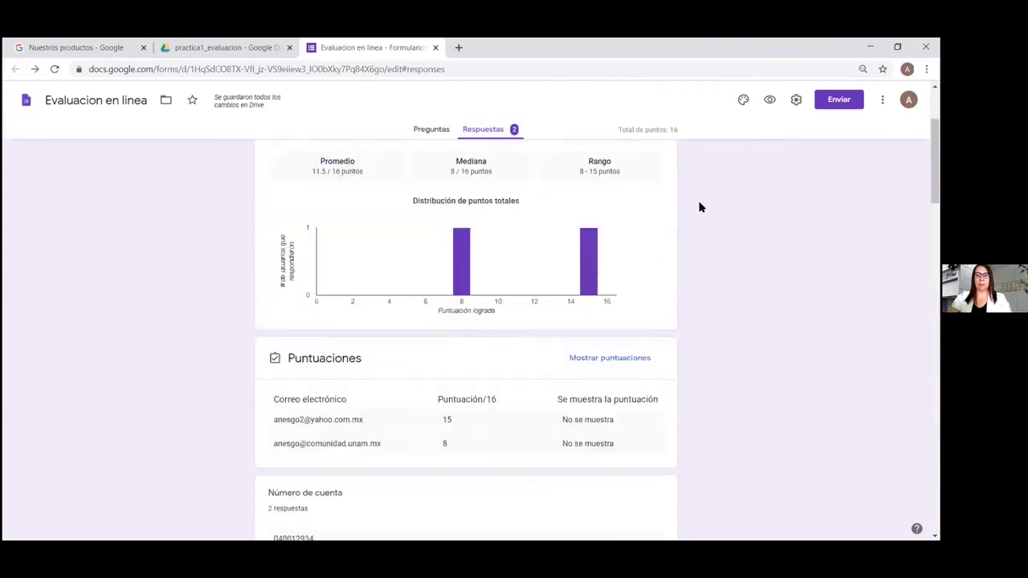
{"action": "scroll", "coordinate": [698, 207], "scroll_direction": "up", "scroll_amount": 8}
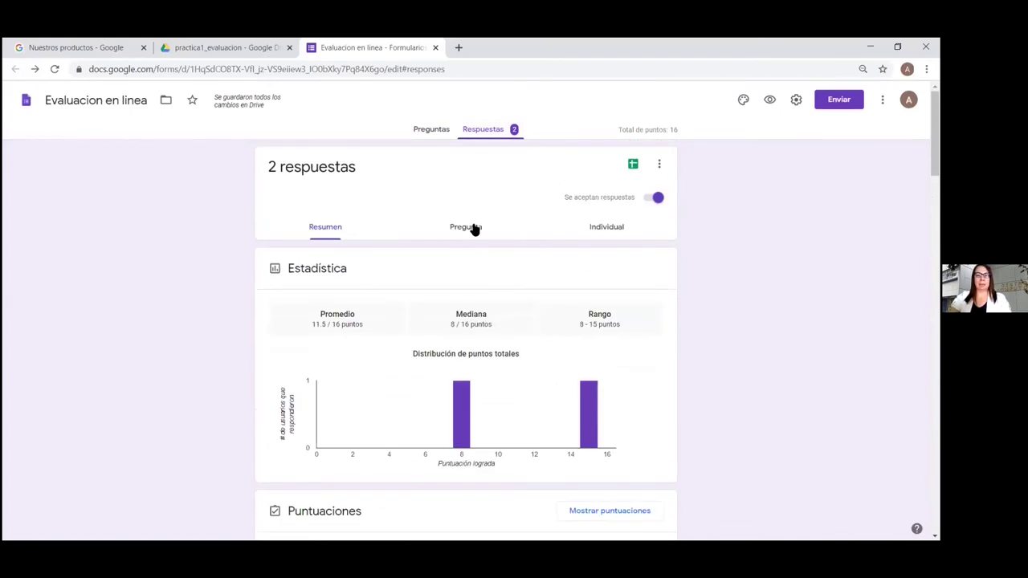
{"action": "left_click", "coordinate": [472, 228]}
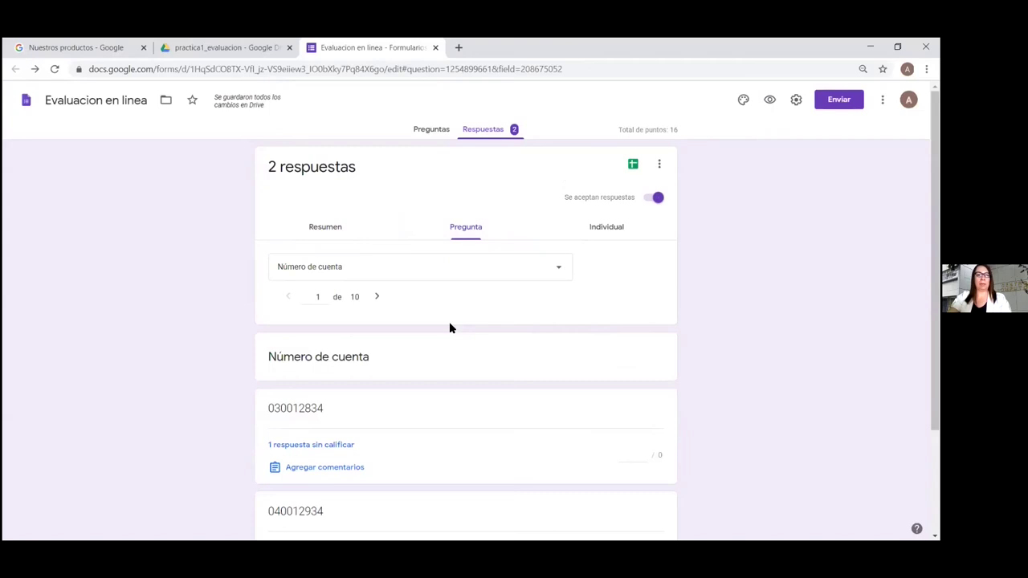
{"action": "left_click", "coordinate": [609, 230]}
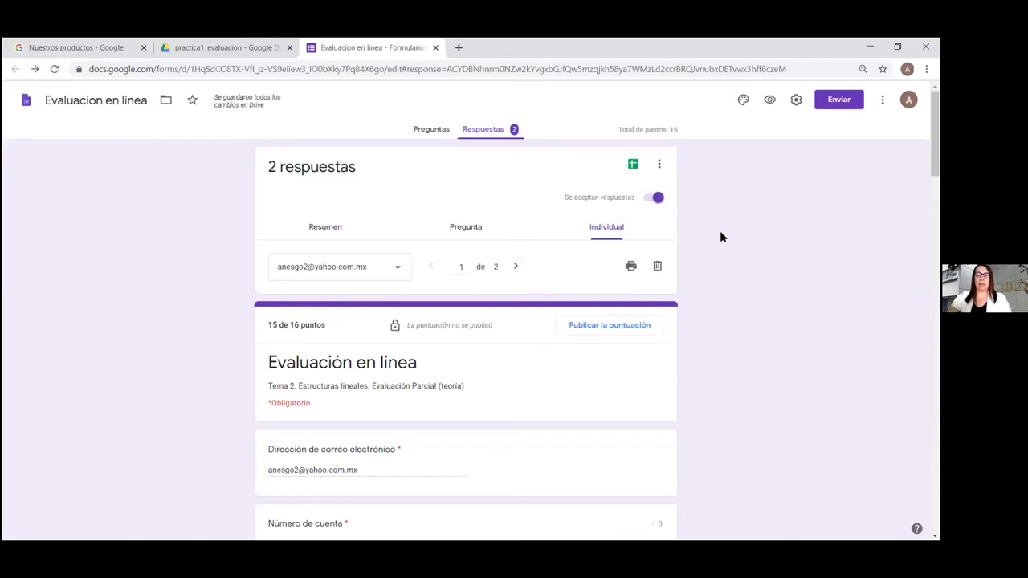
Read through the first student's 15/16 graded response, opening and cancelling a comment box
{"action": "scroll", "coordinate": [719, 237], "scroll_direction": "down", "scroll_amount": 4}
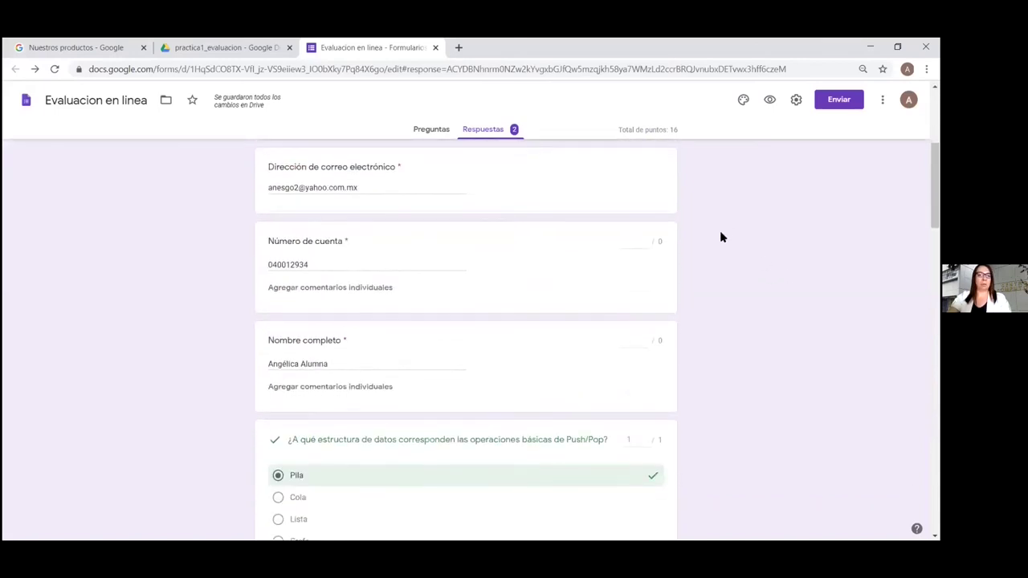
{"action": "scroll", "coordinate": [719, 237], "scroll_direction": "up", "scroll_amount": 4}
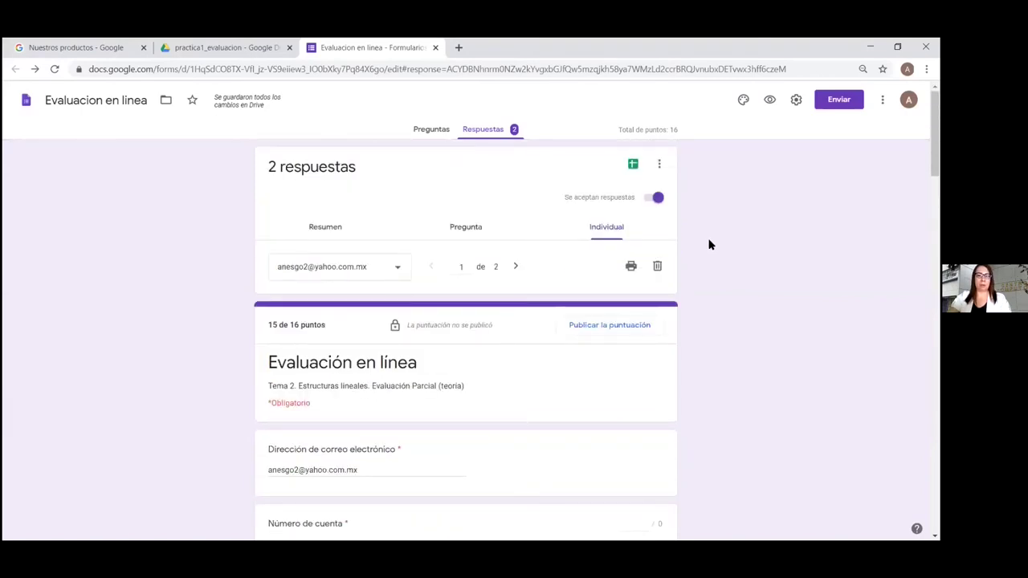
{"action": "scroll", "coordinate": [710, 246], "scroll_direction": "down", "scroll_amount": 2}
{"action": "scroll", "coordinate": [708, 247], "scroll_direction": "up", "scroll_amount": 2}
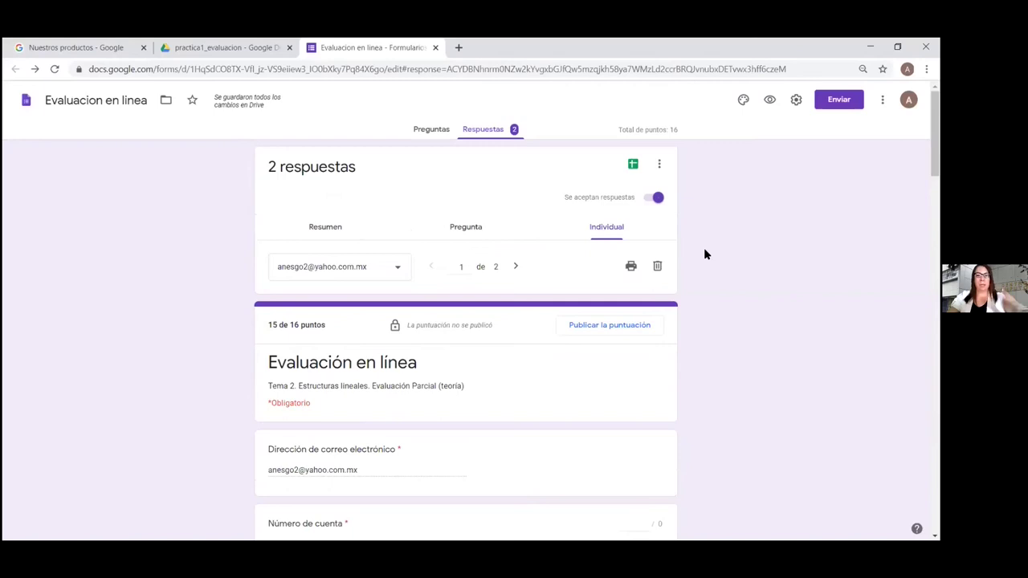
{"action": "scroll", "coordinate": [704, 249], "scroll_direction": "down", "scroll_amount": 4}
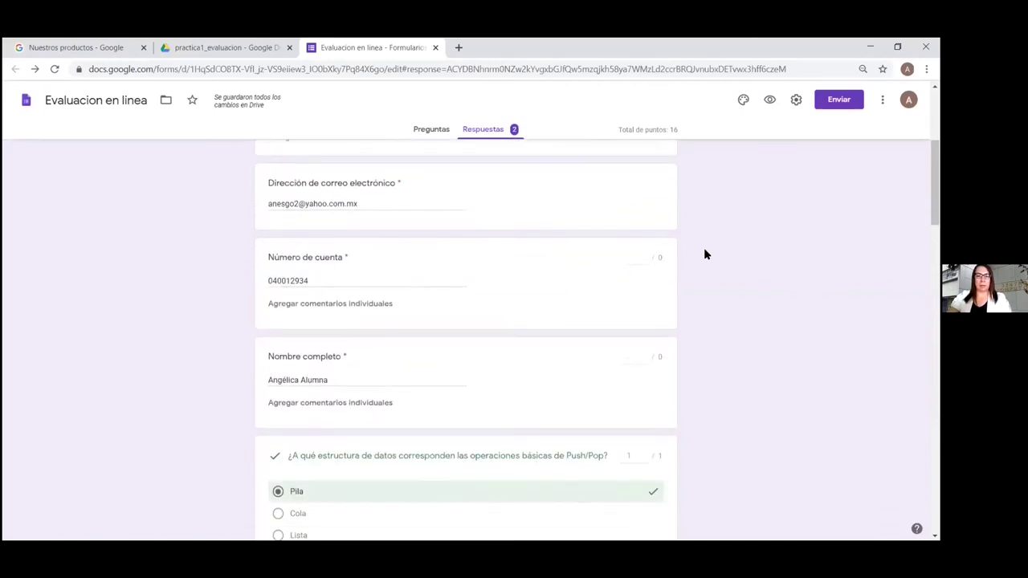
{"action": "scroll", "coordinate": [703, 246], "scroll_direction": "up", "scroll_amount": 4}
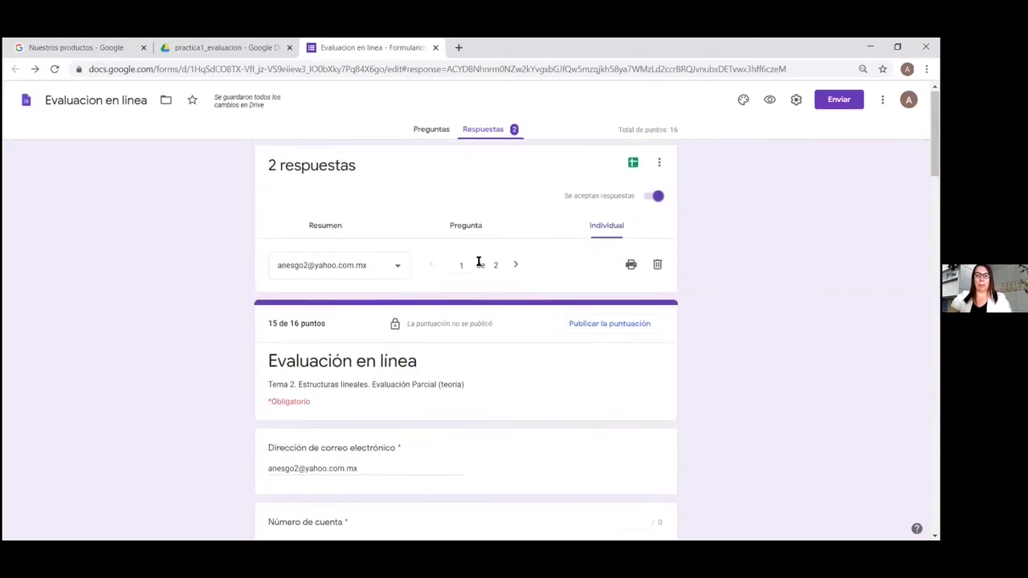
{"action": "scroll", "coordinate": [725, 257], "scroll_direction": "down", "scroll_amount": 4}
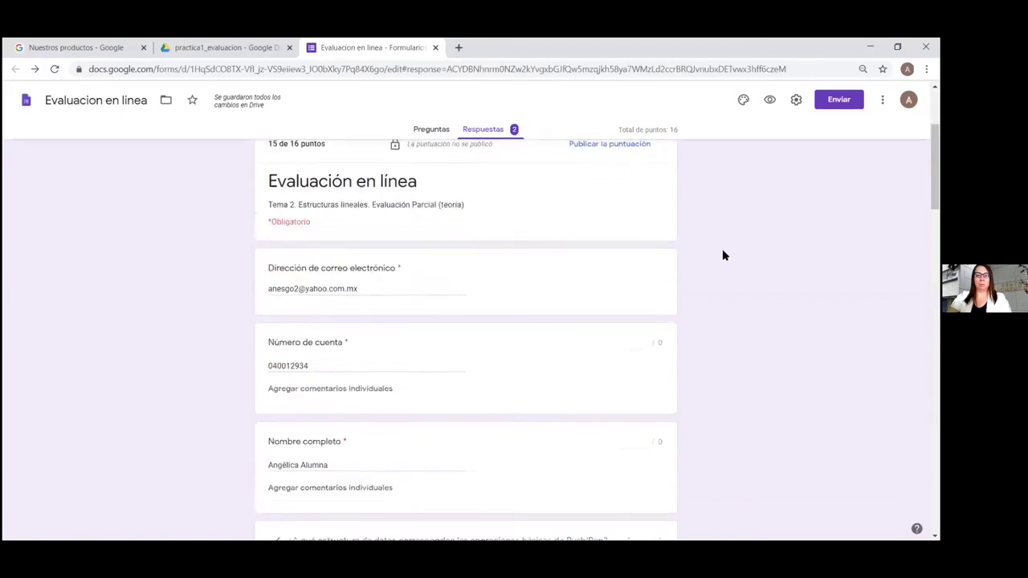
{"action": "scroll", "coordinate": [598, 340], "scroll_direction": "down", "scroll_amount": 1}
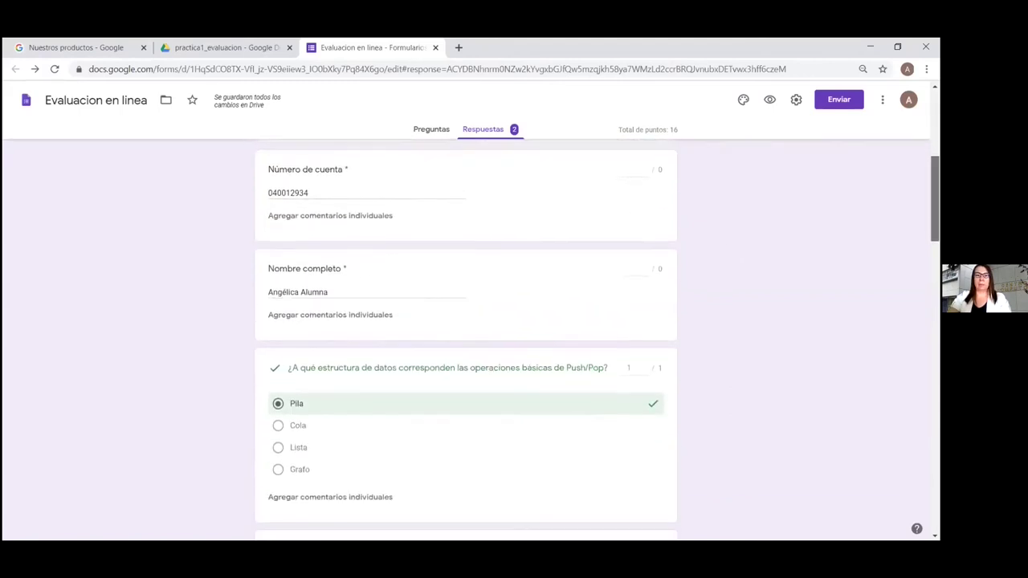
{"action": "scroll", "coordinate": [598, 340], "scroll_direction": "down", "scroll_amount": 1}
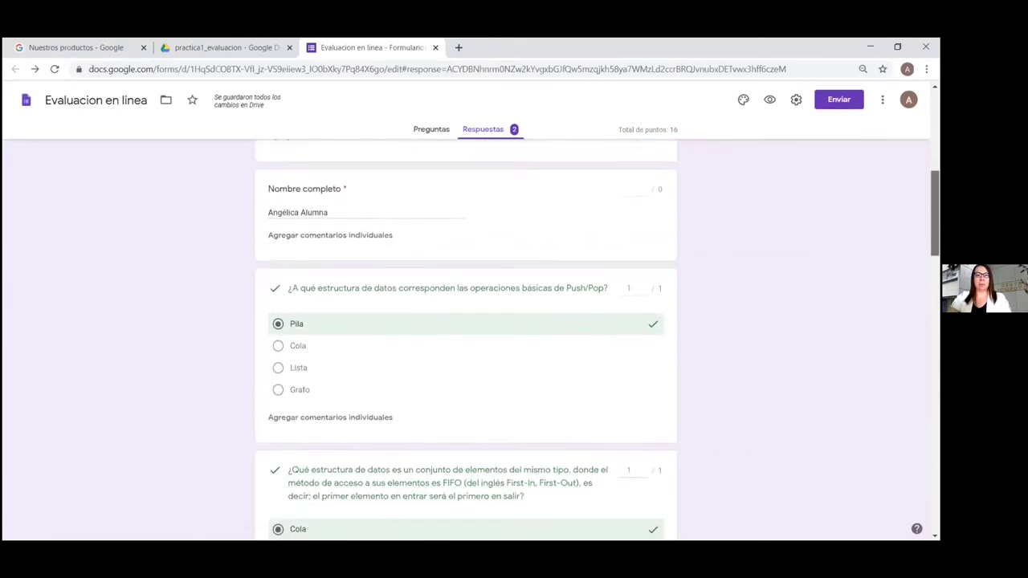
{"action": "scroll", "coordinate": [597, 340], "scroll_direction": "down", "scroll_amount": 1}
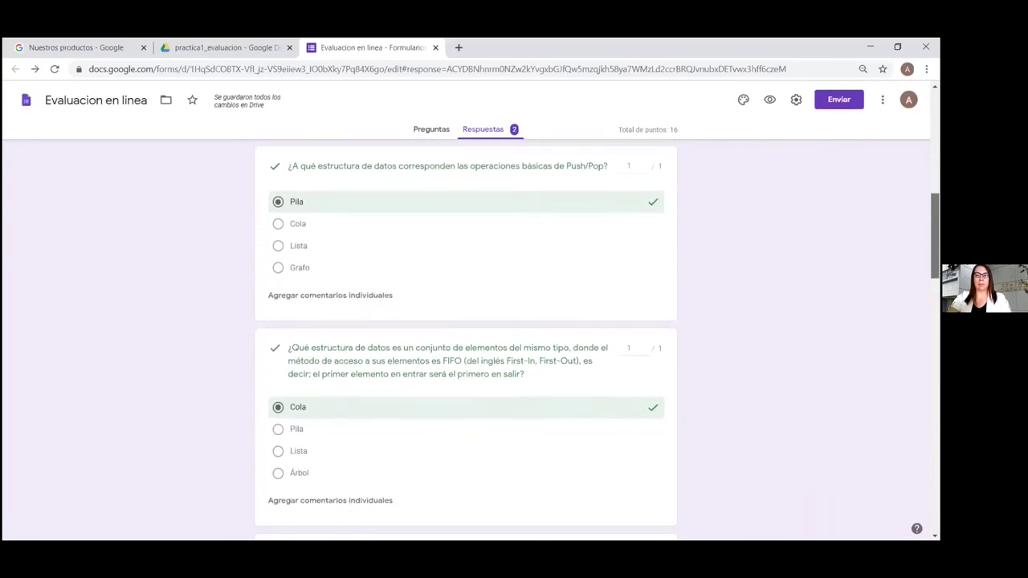
{"action": "scroll", "coordinate": [598, 341], "scroll_direction": "down", "scroll_amount": 3}
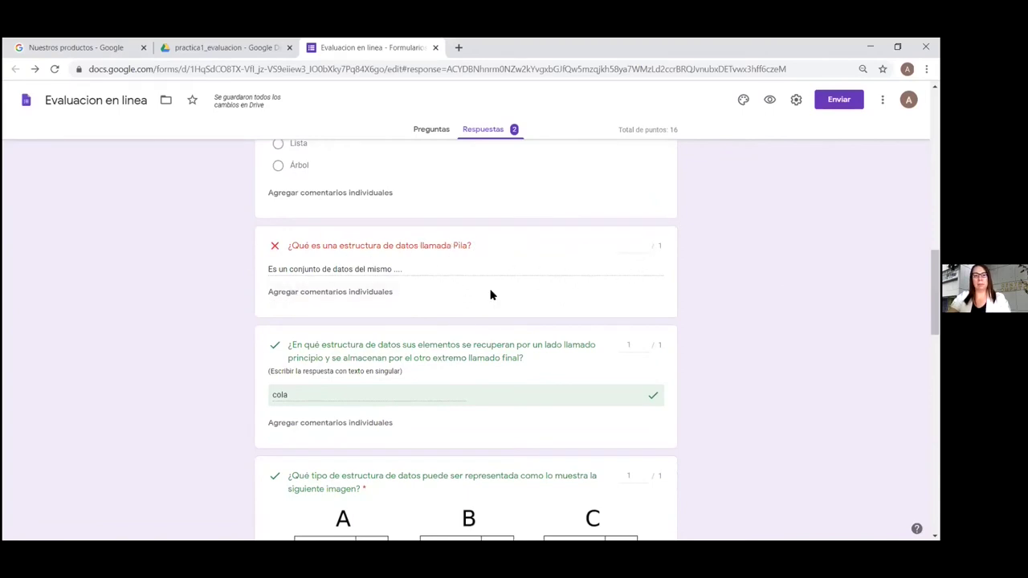
{"action": "left_click", "coordinate": [361, 293]}
{"action": "left_click", "coordinate": [540, 228]}
Switch off Se aceptan respuestas so the form takes no more submissions
{"action": "scroll", "coordinate": [729, 275], "scroll_direction": "down", "scroll_amount": 2}
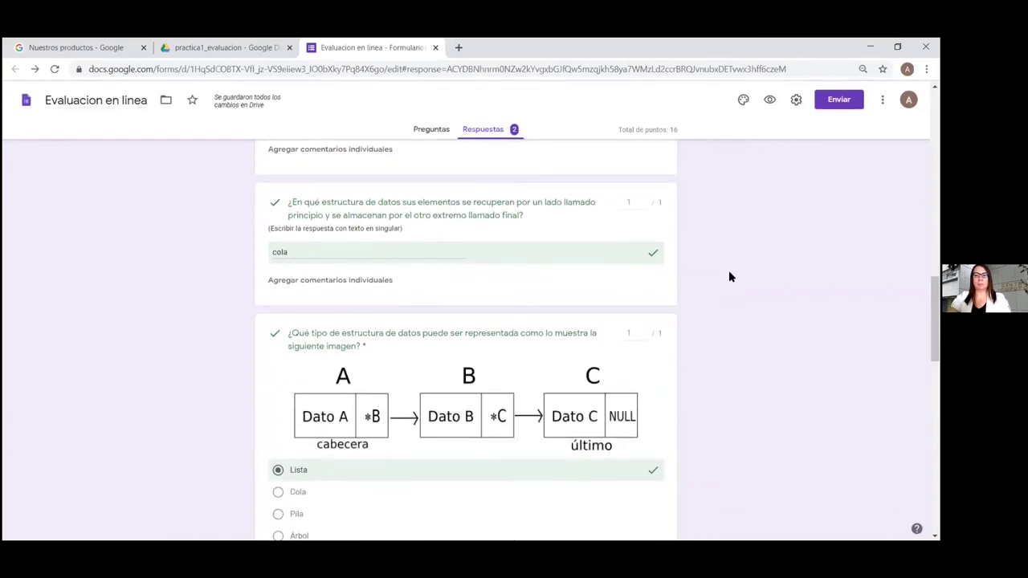
{"action": "scroll", "coordinate": [728, 269], "scroll_direction": "up", "scroll_amount": 4}
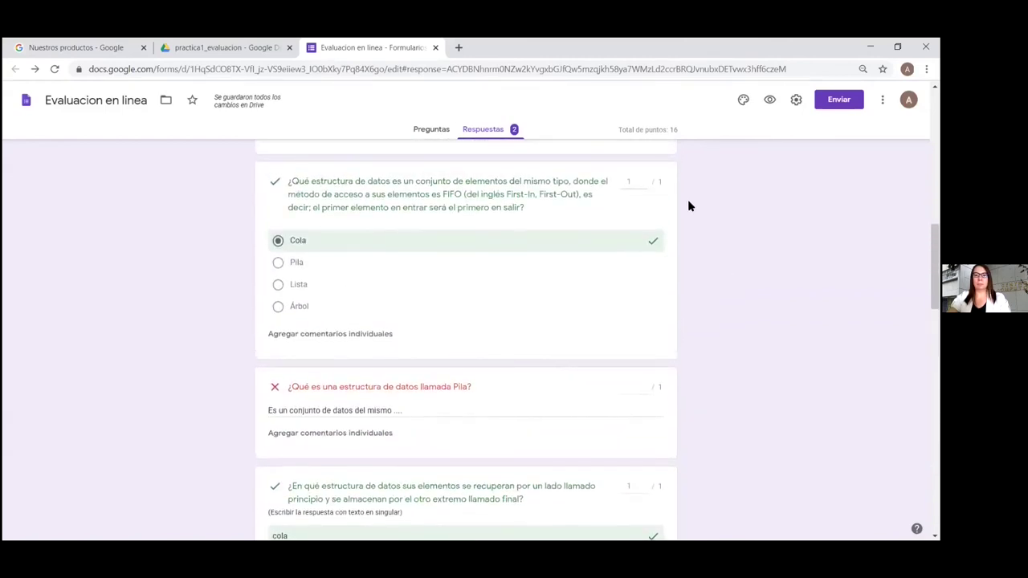
{"action": "scroll", "coordinate": [687, 207], "scroll_direction": "up", "scroll_amount": 8}
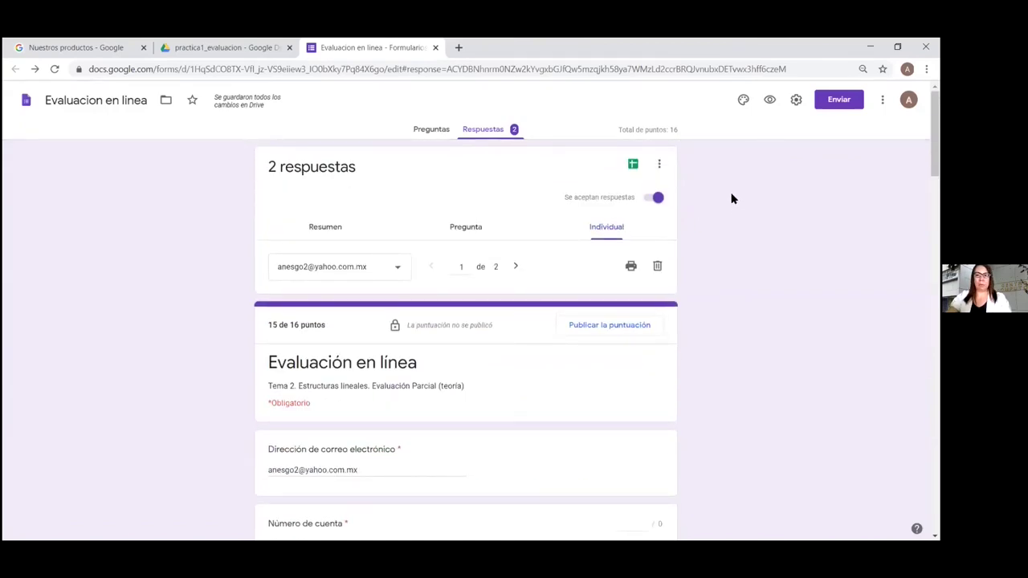
{"action": "left_click", "coordinate": [648, 200]}
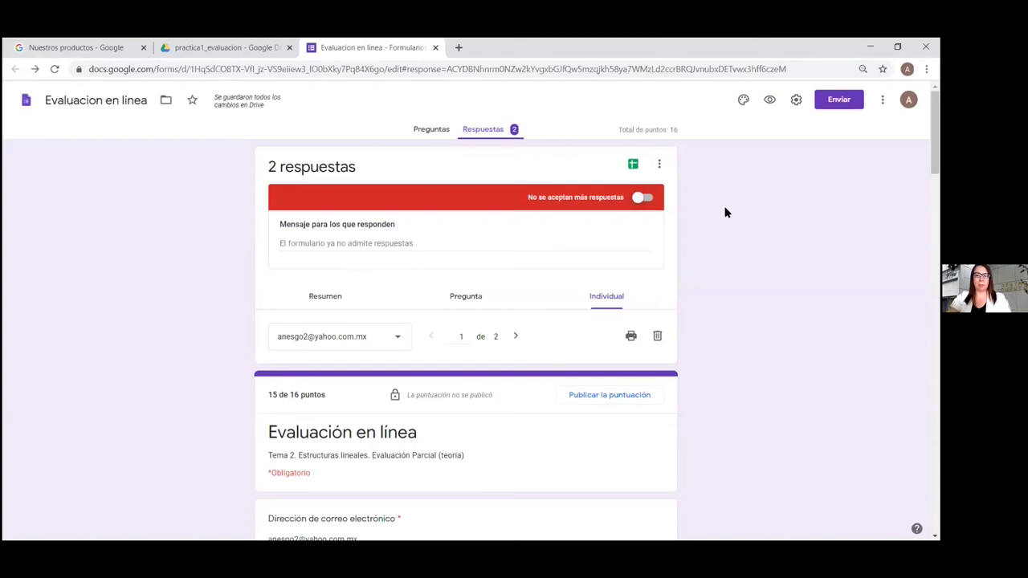
Check both Número de cuenta answers in the Pregunta view, then advance to Nombre completo
{"action": "left_click", "coordinate": [464, 298]}
{"action": "scroll", "coordinate": [734, 235], "scroll_direction": "down", "scroll_amount": 3}
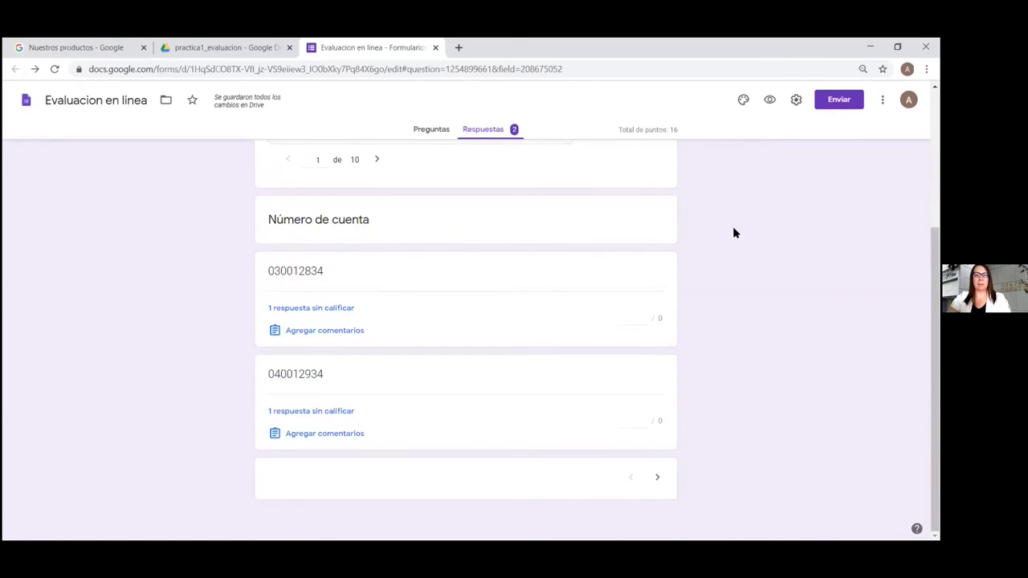
{"action": "scroll", "coordinate": [466, 338], "scroll_direction": "up", "scroll_amount": 1}
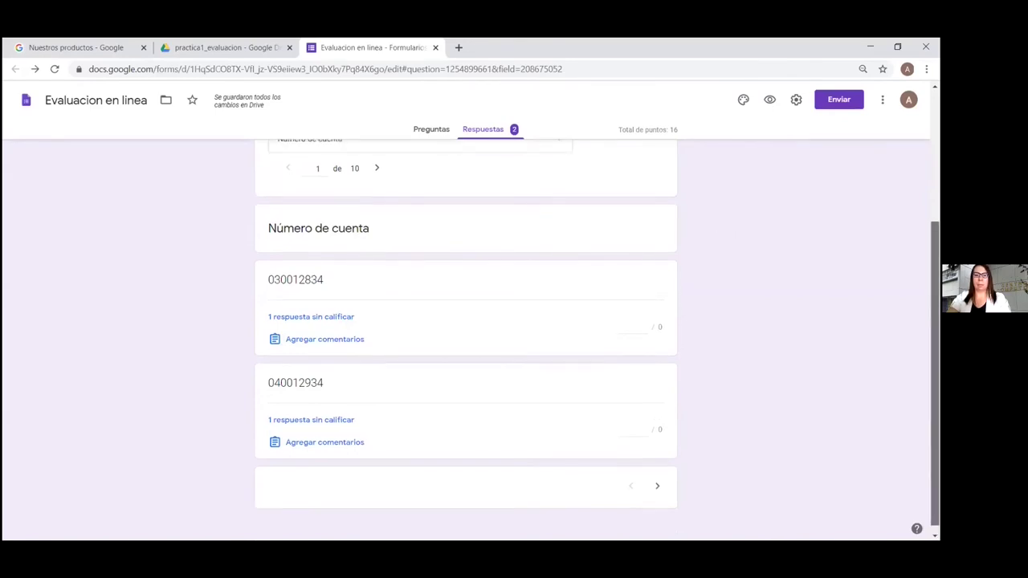
{"action": "scroll", "coordinate": [465, 337], "scroll_direction": "down", "scroll_amount": 1}
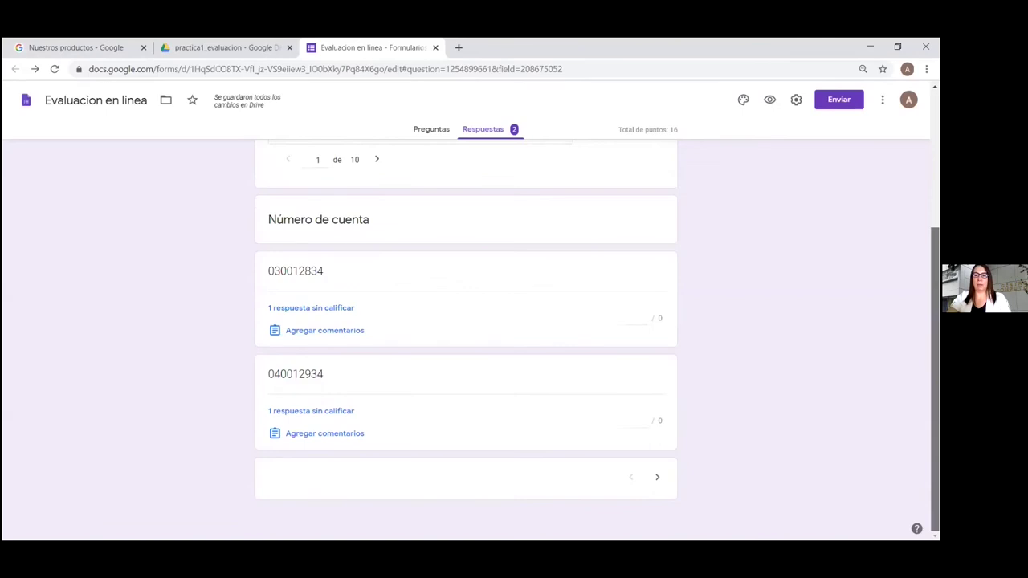
{"action": "scroll", "coordinate": [466, 337], "scroll_direction": "up", "scroll_amount": 1}
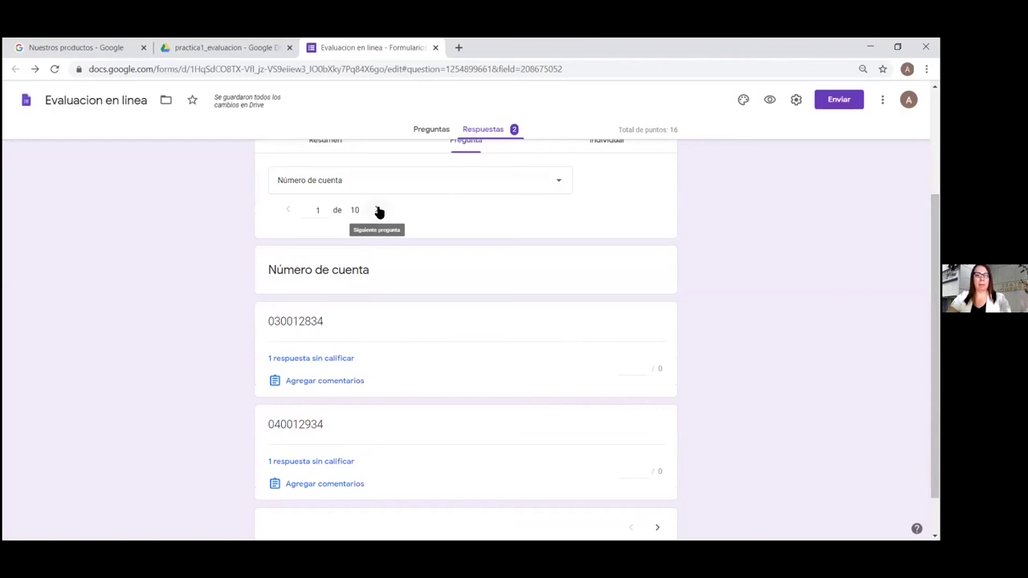
{"action": "left_click", "coordinate": [378, 210]}
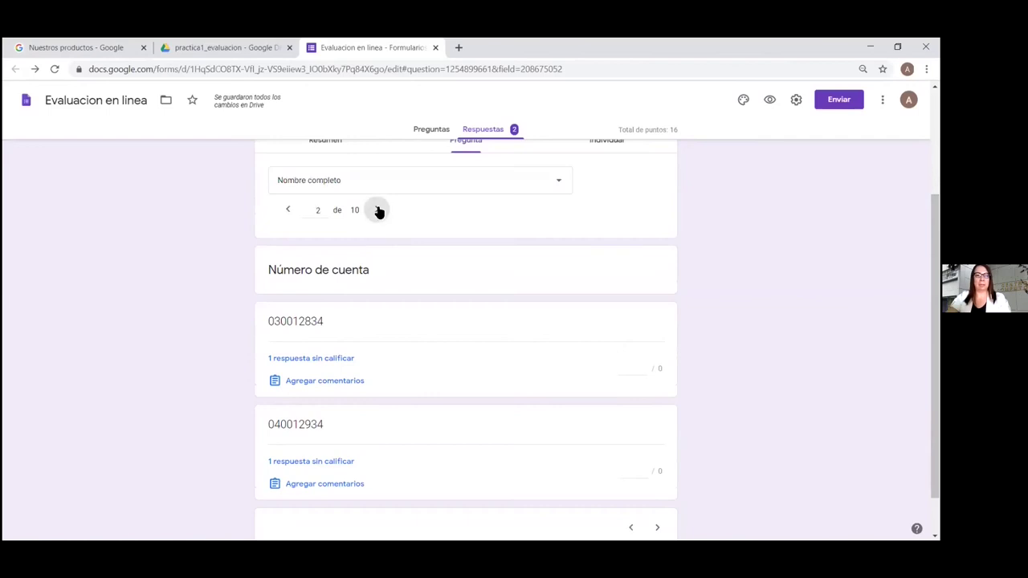
Go to the Push/Pop question and open then save a comment on the Cola answer
{"action": "left_click", "coordinate": [378, 211]}
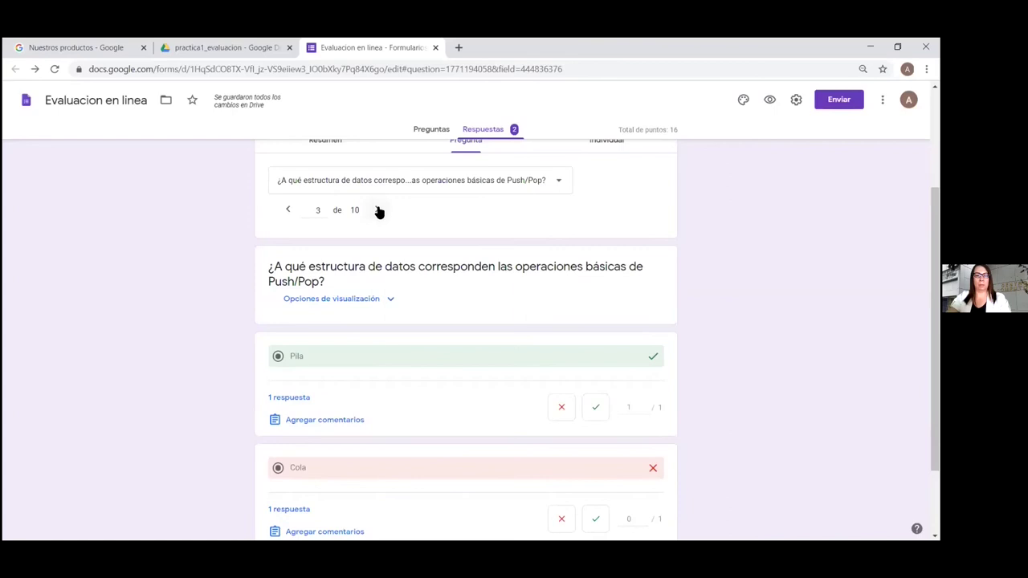
{"action": "scroll", "coordinate": [722, 277], "scroll_direction": "down", "scroll_amount": 2}
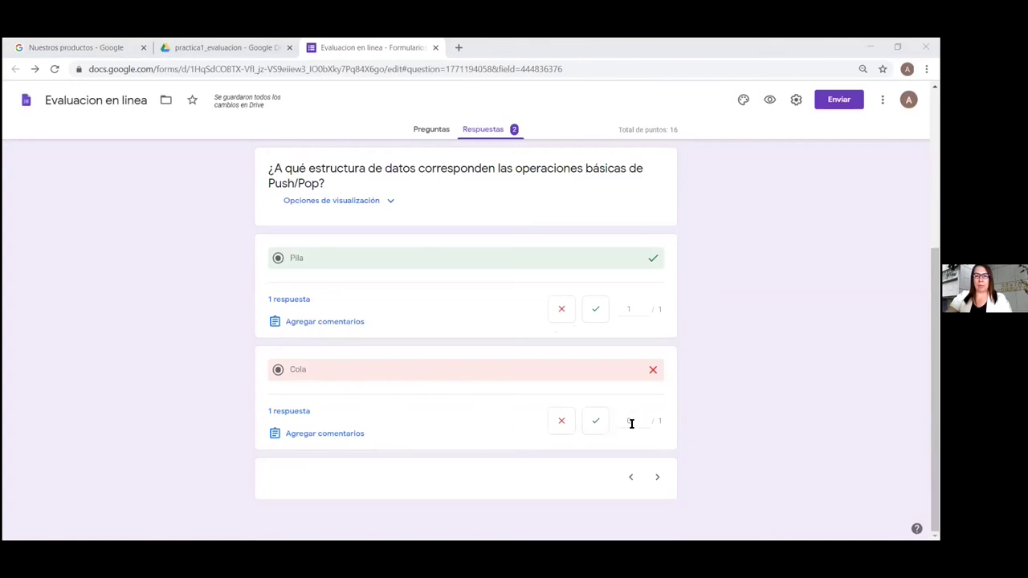
{"action": "left_click", "coordinate": [329, 434]}
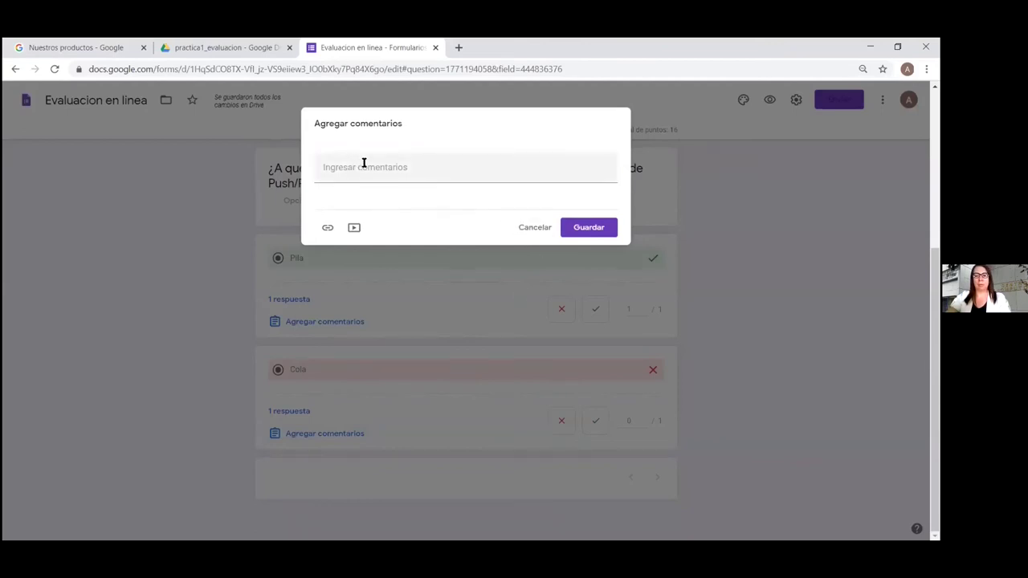
{"action": "left_click", "coordinate": [598, 230]}
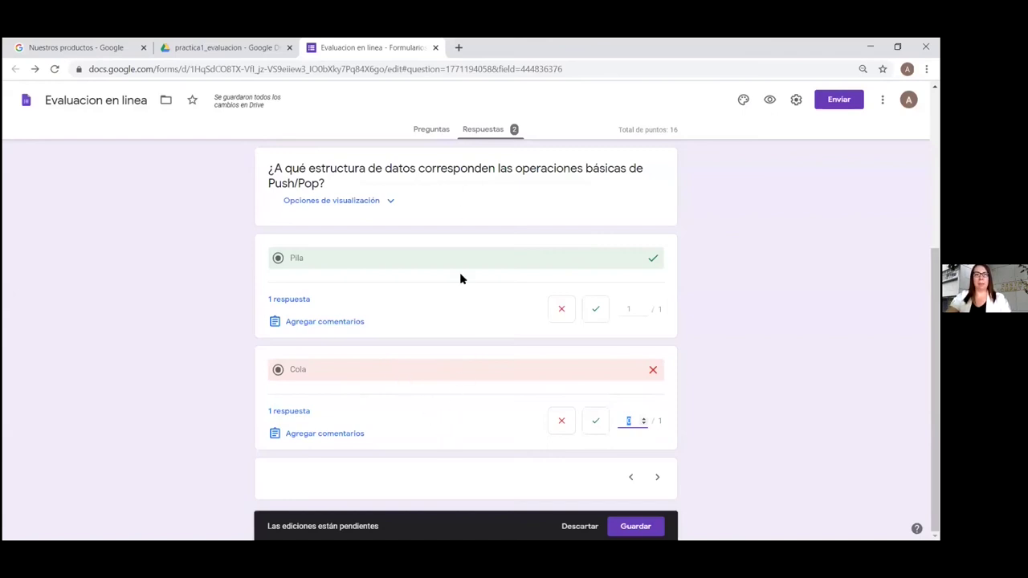
{"action": "left_click", "coordinate": [431, 132]}
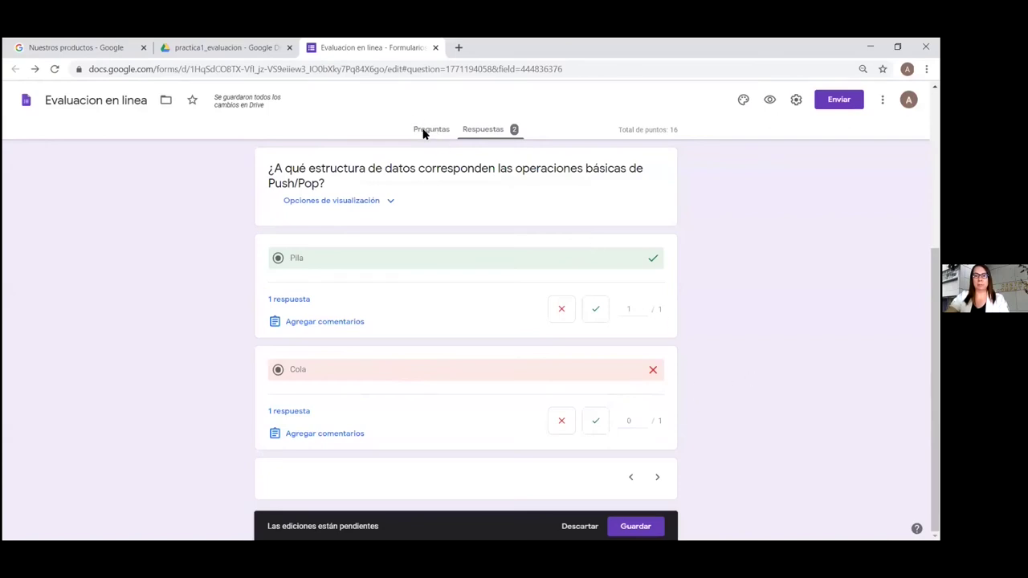
Reload the browser page, confirming Volver a cargar to discard unsaved changes
{"action": "left_click", "coordinate": [213, 47]}
{"action": "left_click", "coordinate": [54, 69]}
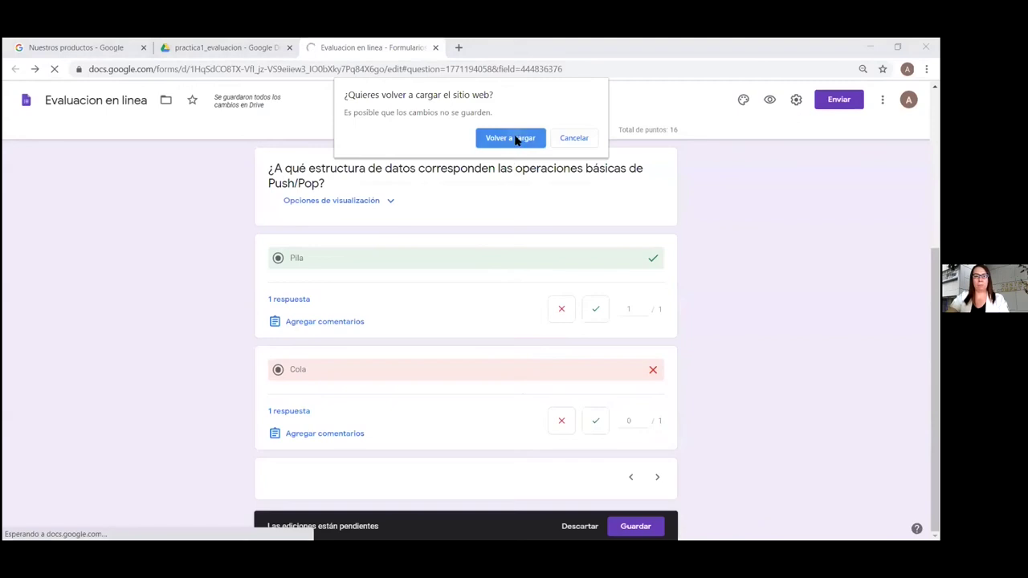
{"action": "left_click", "coordinate": [514, 138]}
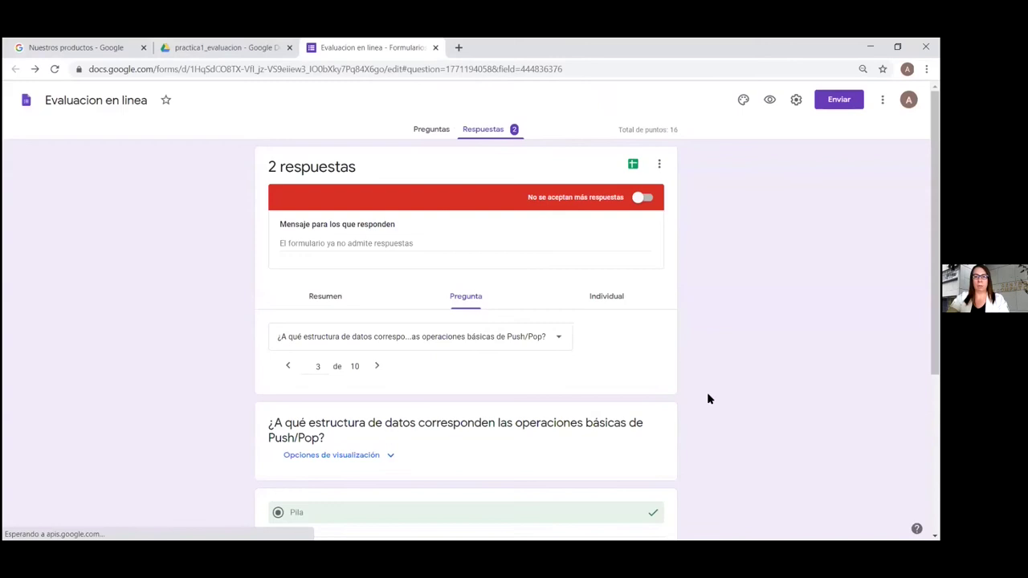
{"action": "scroll", "coordinate": [707, 398], "scroll_direction": "down", "scroll_amount": 3}
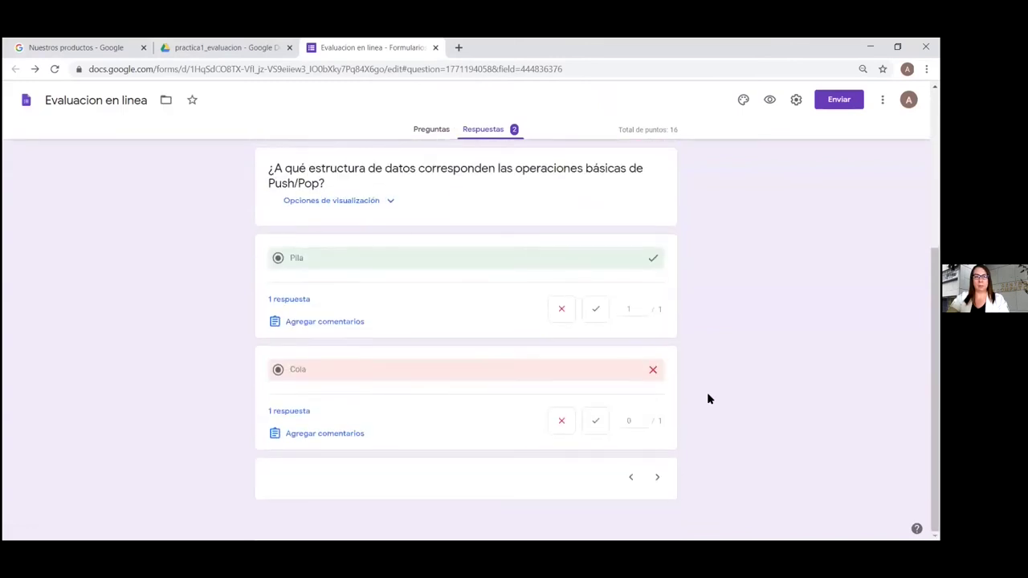
In the question editor, inspect the FIFO answer key and Pila question, then return to Respuestas
{"action": "left_click", "coordinate": [434, 135]}
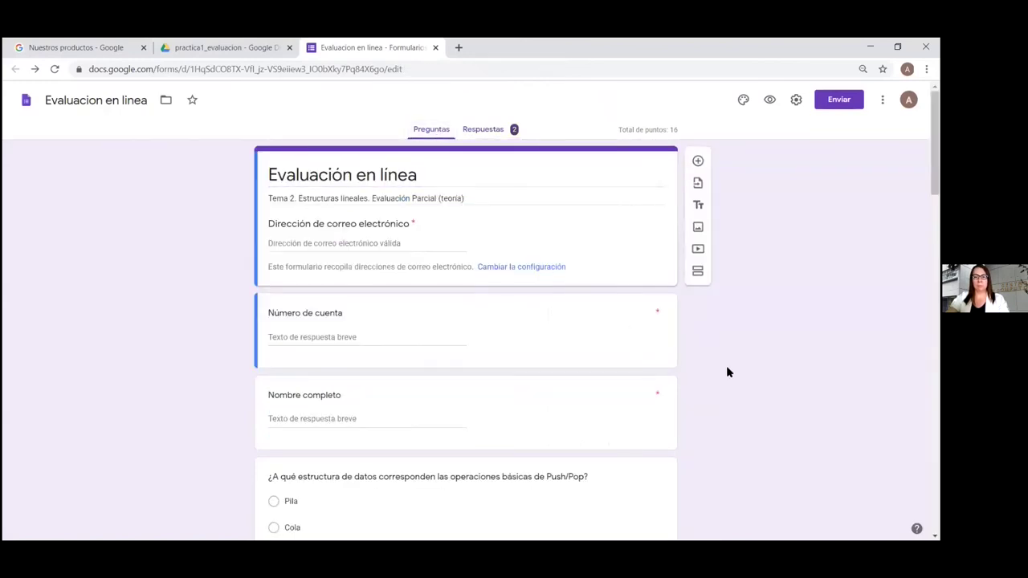
{"action": "scroll", "coordinate": [726, 370], "scroll_direction": "down", "scroll_amount": 4}
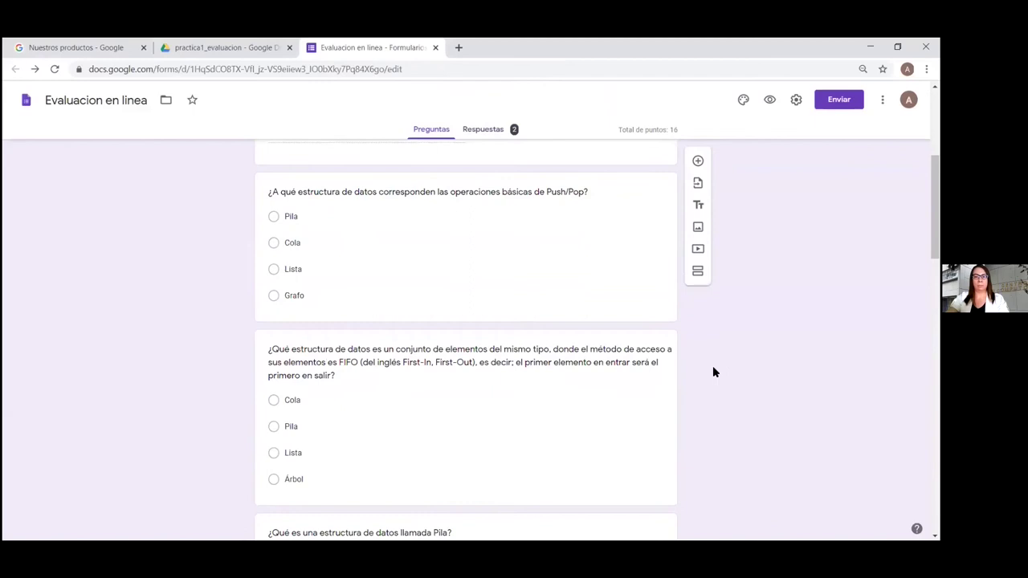
{"action": "scroll", "coordinate": [711, 372], "scroll_direction": "down", "scroll_amount": 4}
{"action": "left_click", "coordinate": [608, 222]}
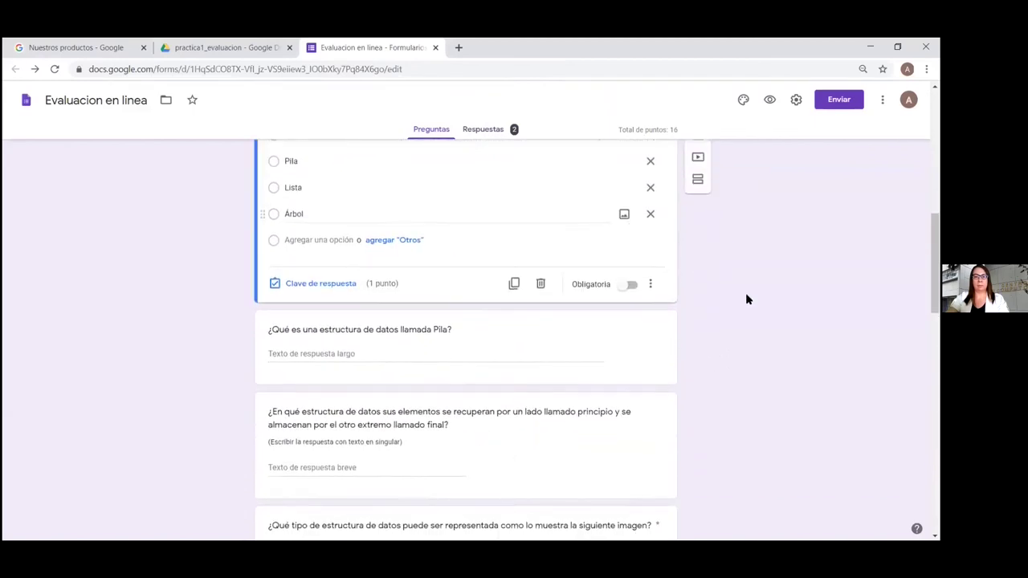
{"action": "left_click", "coordinate": [348, 284]}
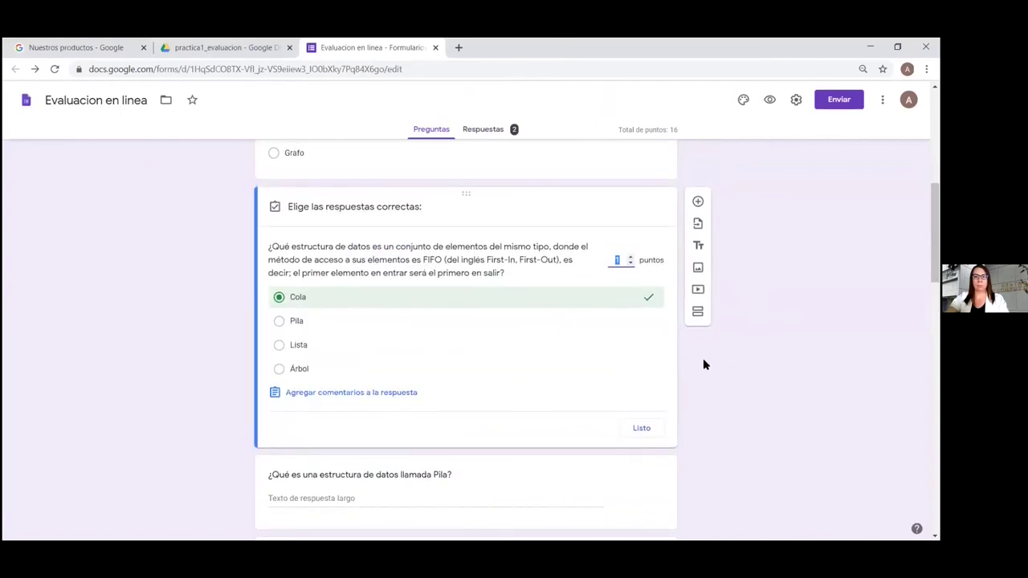
{"action": "scroll", "coordinate": [703, 364], "scroll_direction": "down", "scroll_amount": 3}
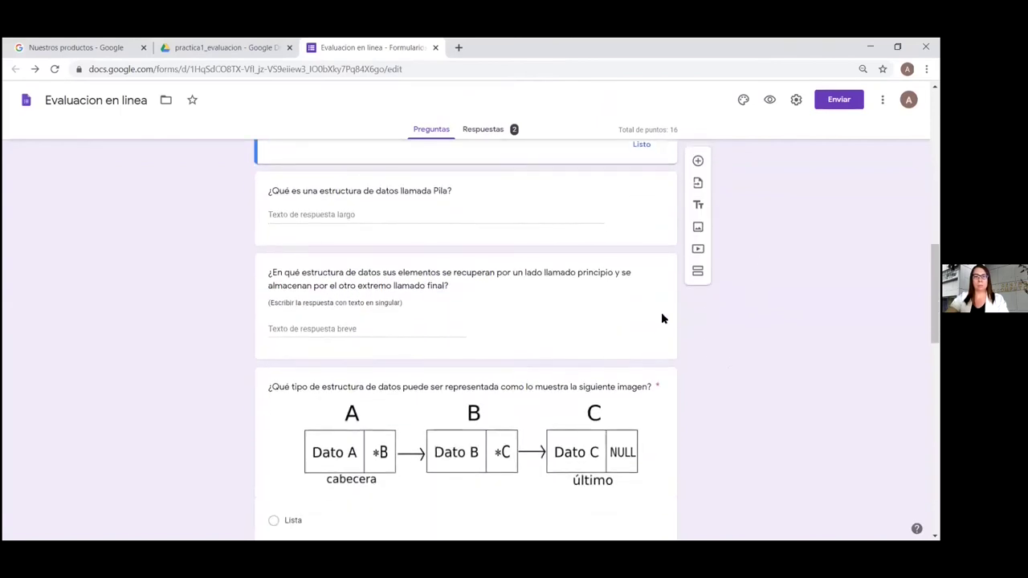
{"action": "left_click", "coordinate": [660, 220]}
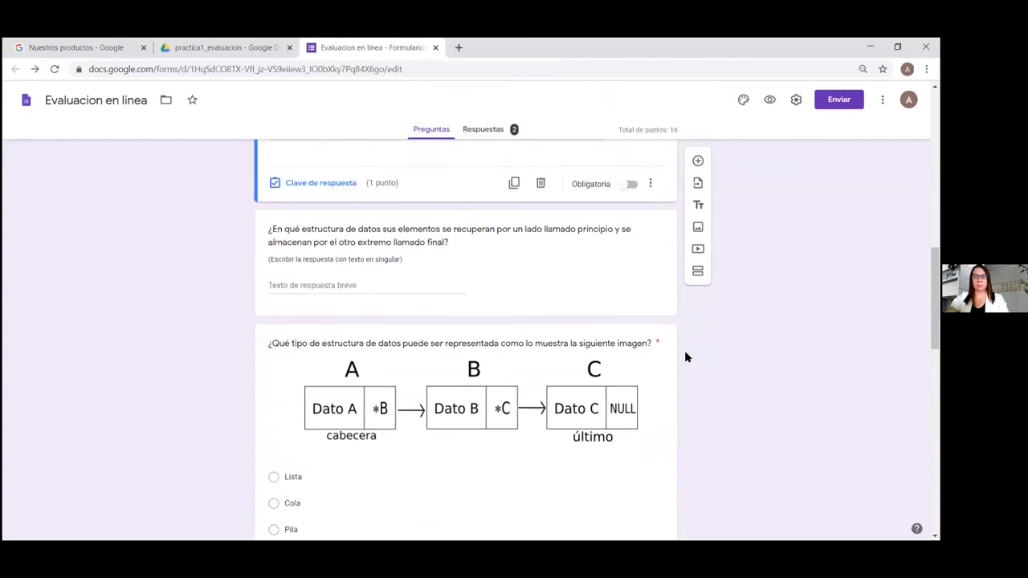
{"action": "scroll", "coordinate": [686, 358], "scroll_direction": "up", "scroll_amount": 2}
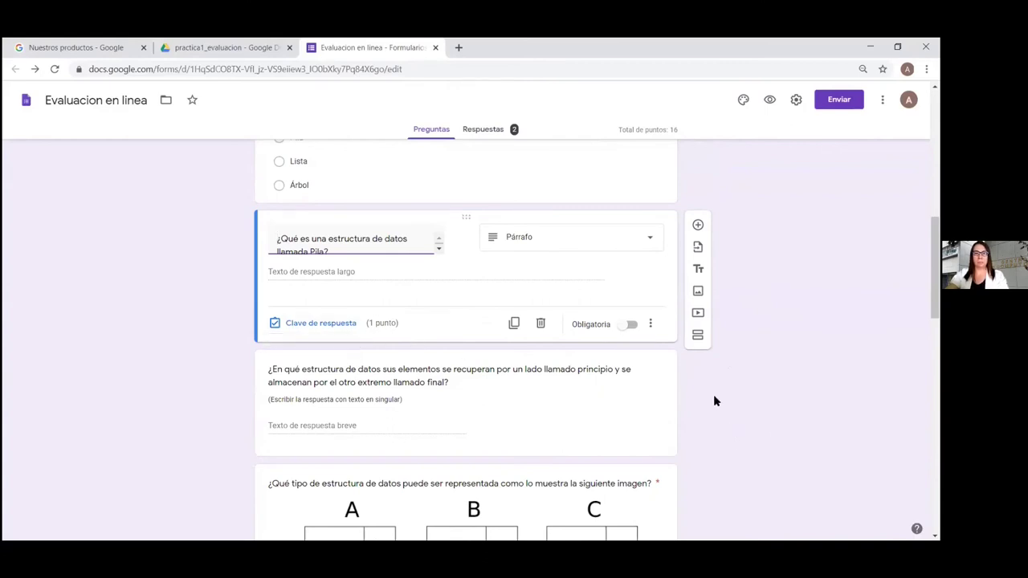
{"action": "left_click", "coordinate": [476, 131]}
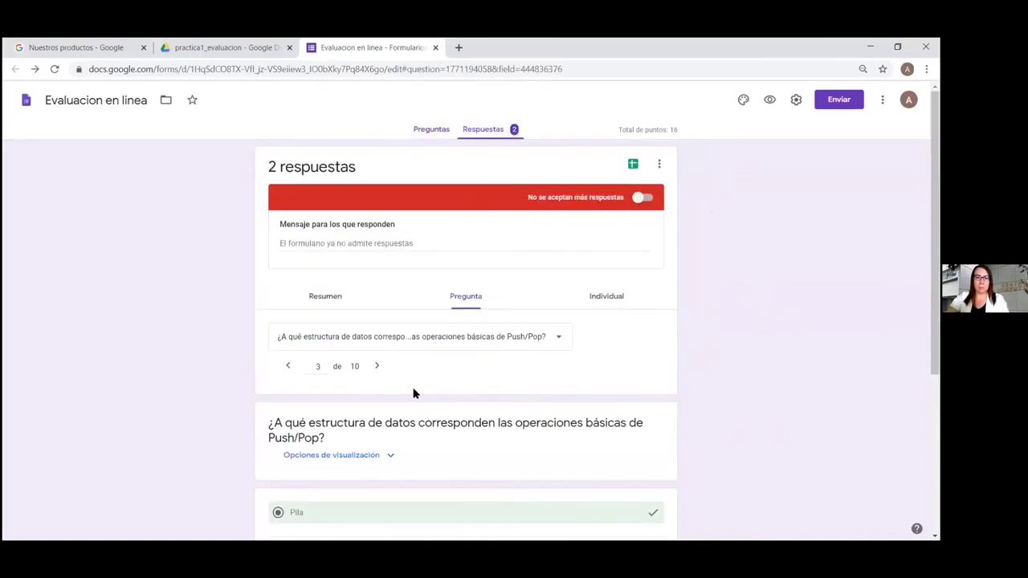
Check the Push/Pop results, Pila 1 of 1 and Cola 0 of 1, then go to the next question
{"action": "scroll", "coordinate": [719, 419], "scroll_direction": "down", "scroll_amount": 3}
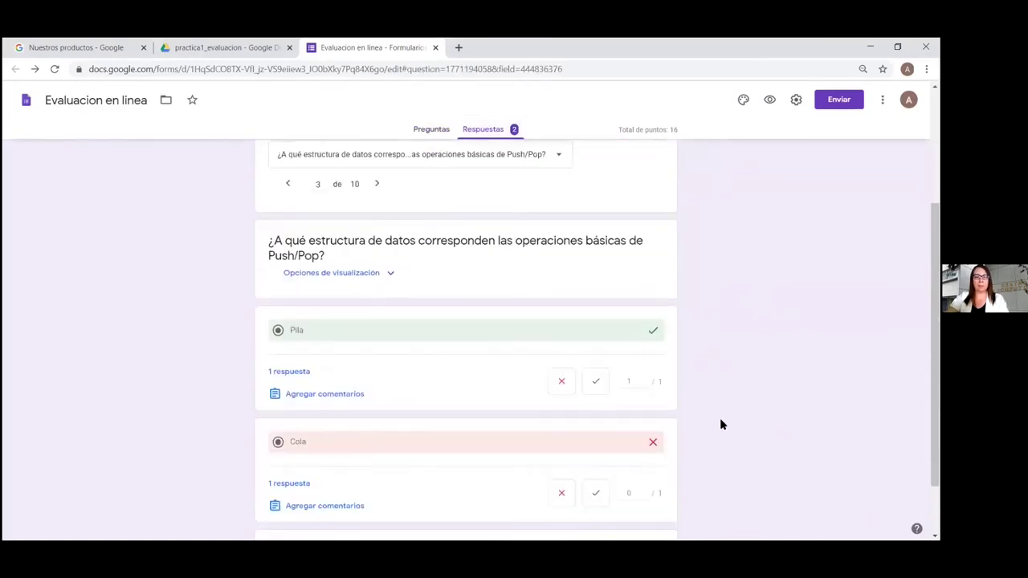
{"action": "scroll", "coordinate": [720, 421], "scroll_direction": "down", "scroll_amount": 1}
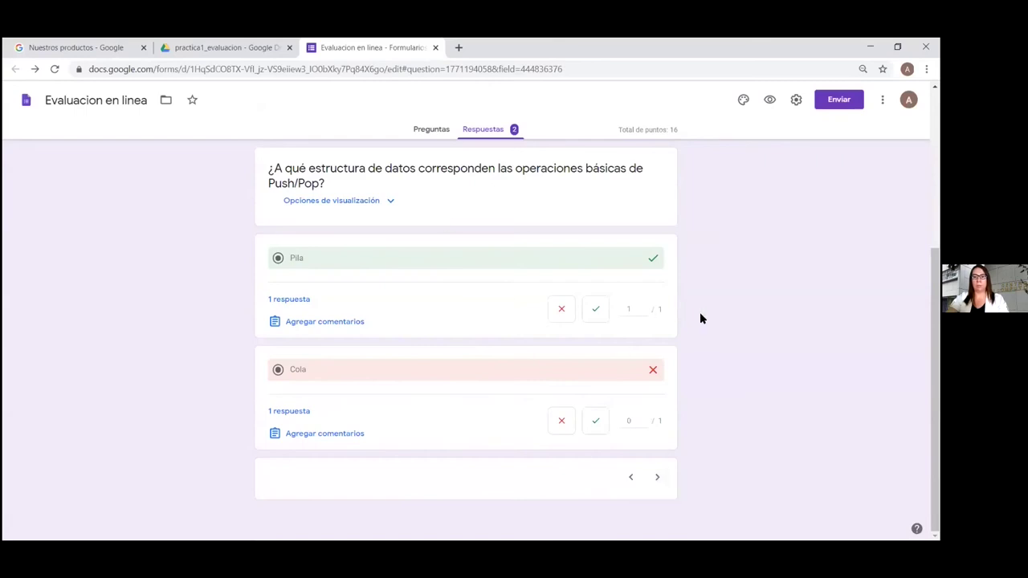
{"action": "scroll", "coordinate": [727, 358], "scroll_direction": "up", "scroll_amount": 3}
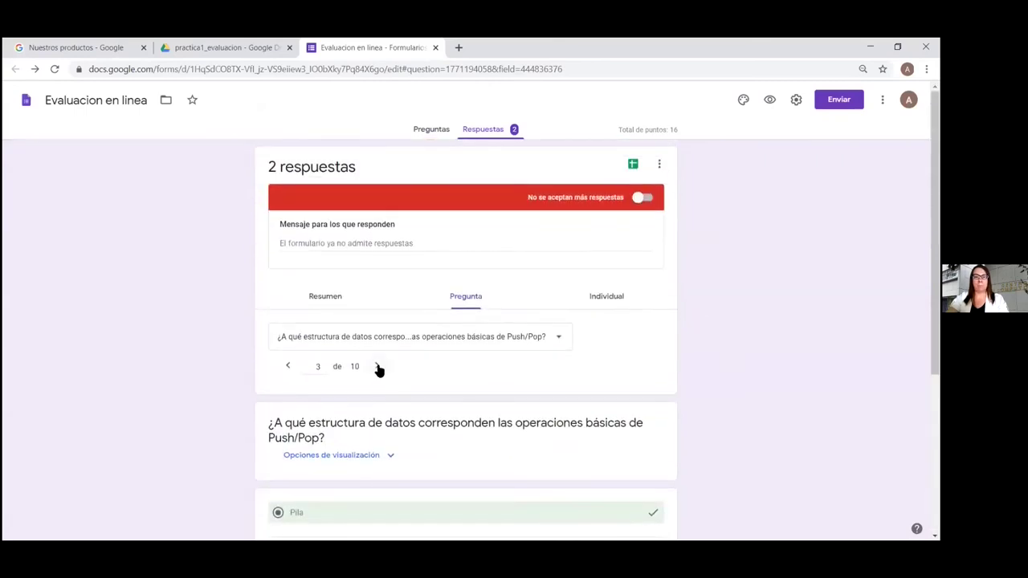
{"action": "left_click", "coordinate": [377, 367]}
Expand the FIFO question's answer choices, review both Cola responses, then advance to question 5
{"action": "scroll", "coordinate": [719, 419], "scroll_direction": "down", "scroll_amount": 2}
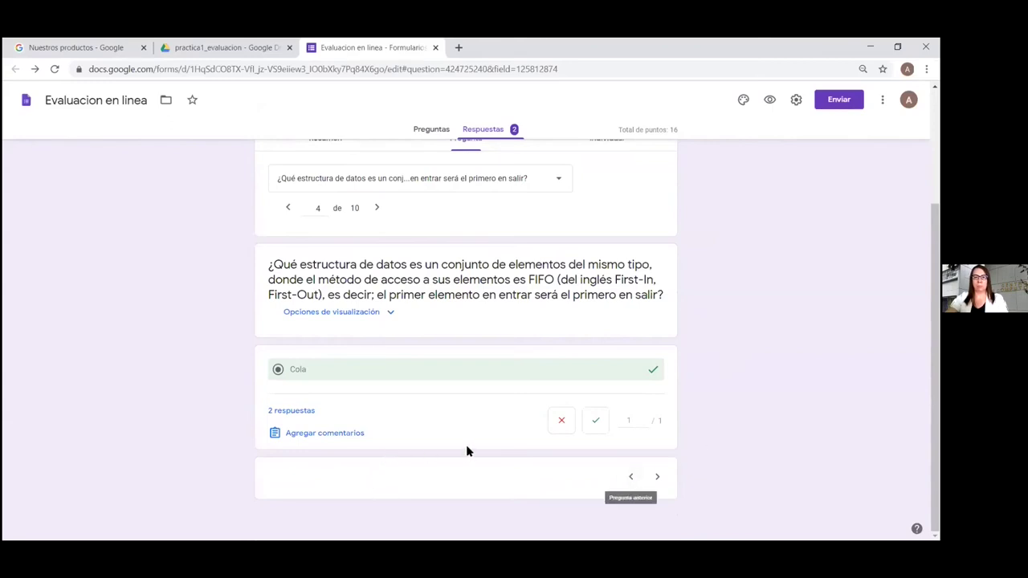
{"action": "left_click", "coordinate": [390, 313]}
{"action": "scroll", "coordinate": [695, 409], "scroll_direction": "down", "scroll_amount": 3}
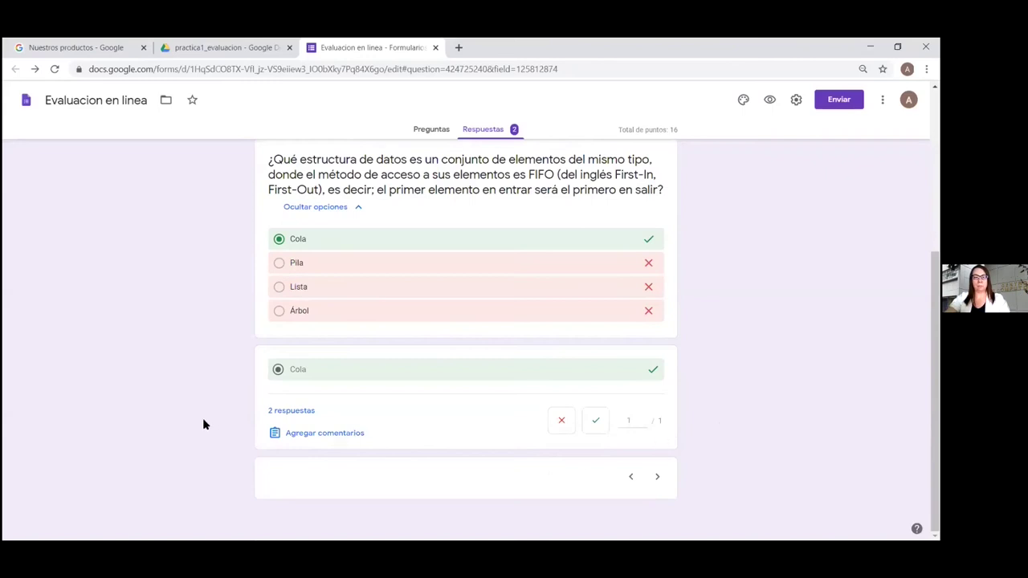
{"action": "scroll", "coordinate": [666, 401], "scroll_direction": "up", "scroll_amount": 3}
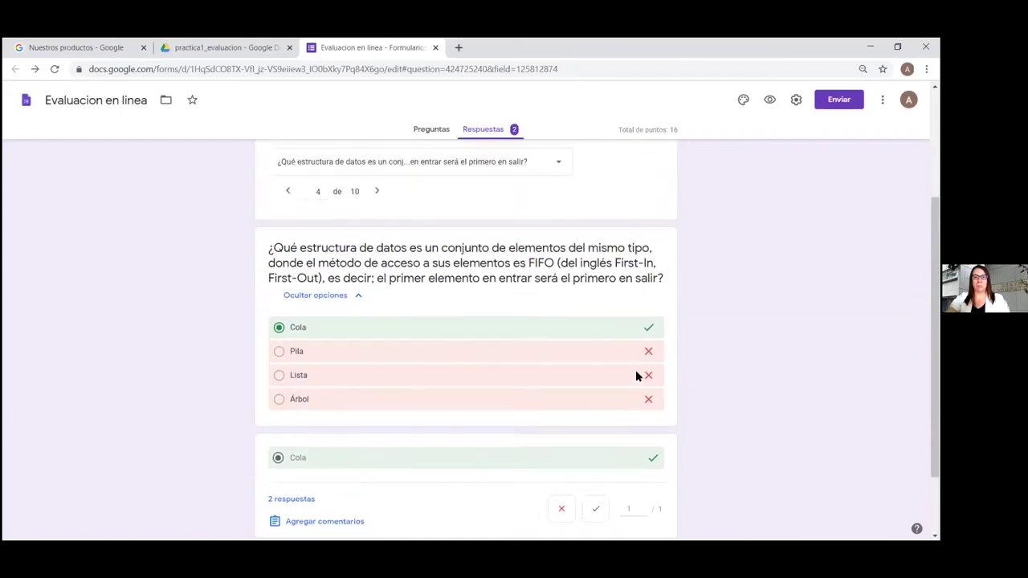
{"action": "left_click", "coordinate": [375, 242]}
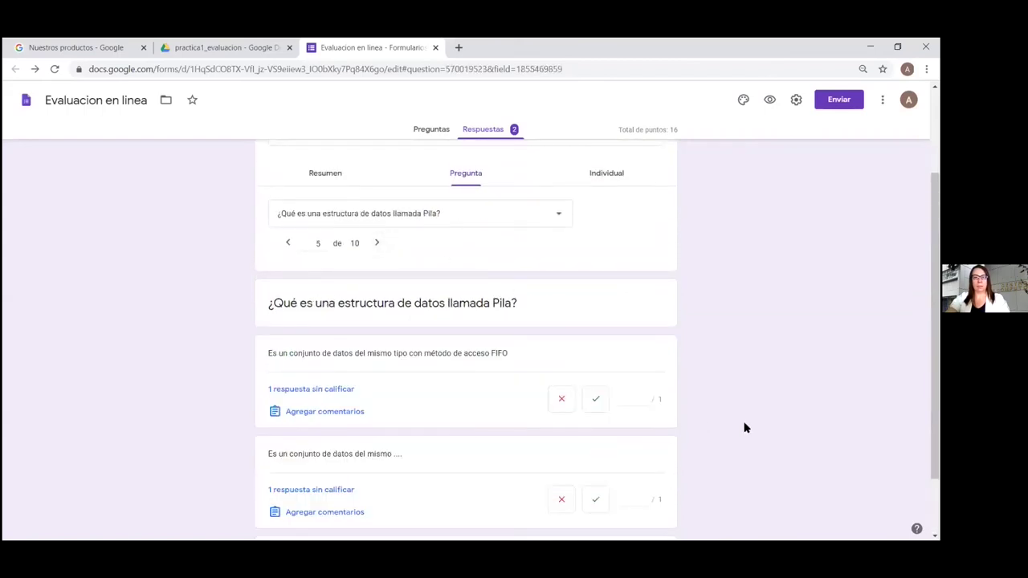
Score the first written Pila definition 0 of 1 by marking it incorrect
{"action": "scroll", "coordinate": [744, 428], "scroll_direction": "down", "scroll_amount": 1}
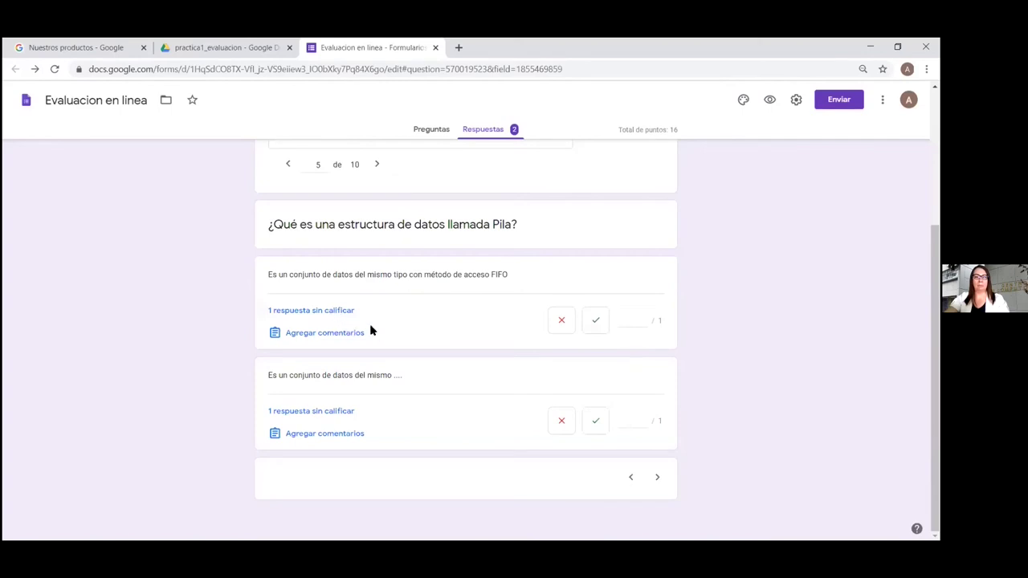
{"action": "left_click", "coordinate": [562, 323]}
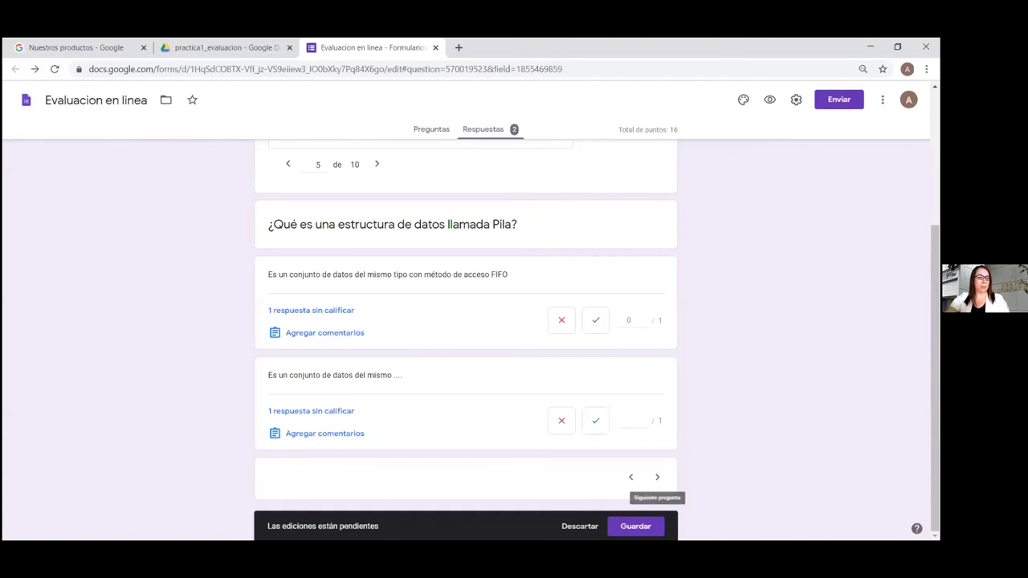
Save the pending 0/1 grade for the first (FIFO) Pila answer
{"action": "left_click_drag", "start_coordinate": [270, 475], "coordinate": [267, 448]}
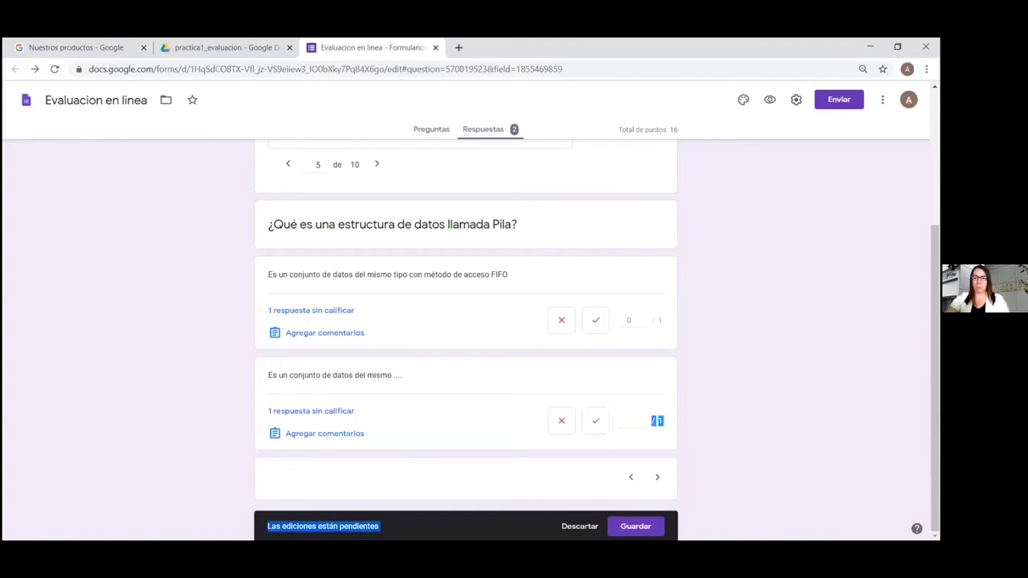
{"action": "left_click", "coordinate": [411, 532]}
{"action": "left_click_drag", "start_coordinate": [426, 477], "coordinate": [277, 520]}
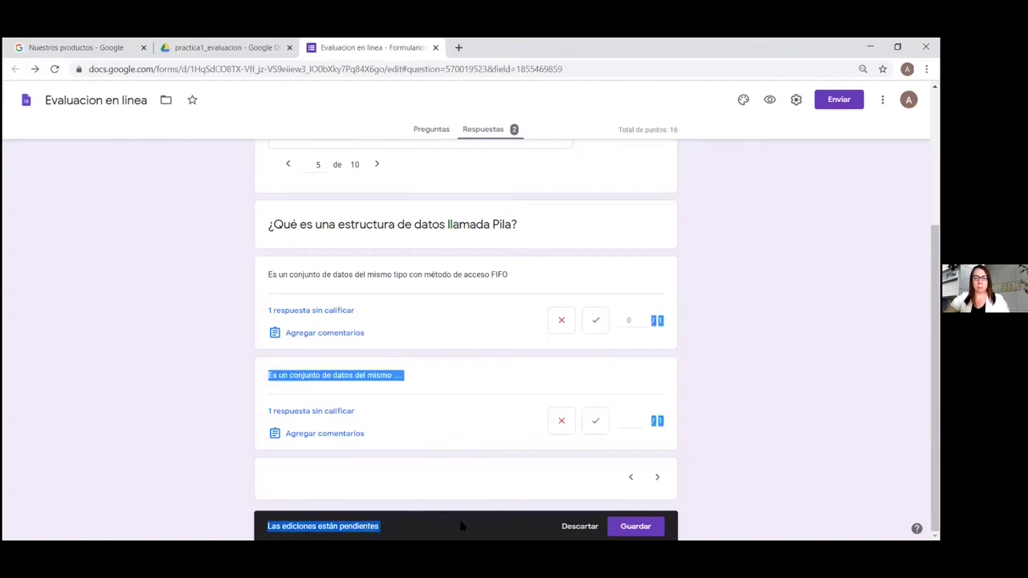
{"action": "left_click", "coordinate": [634, 526]}
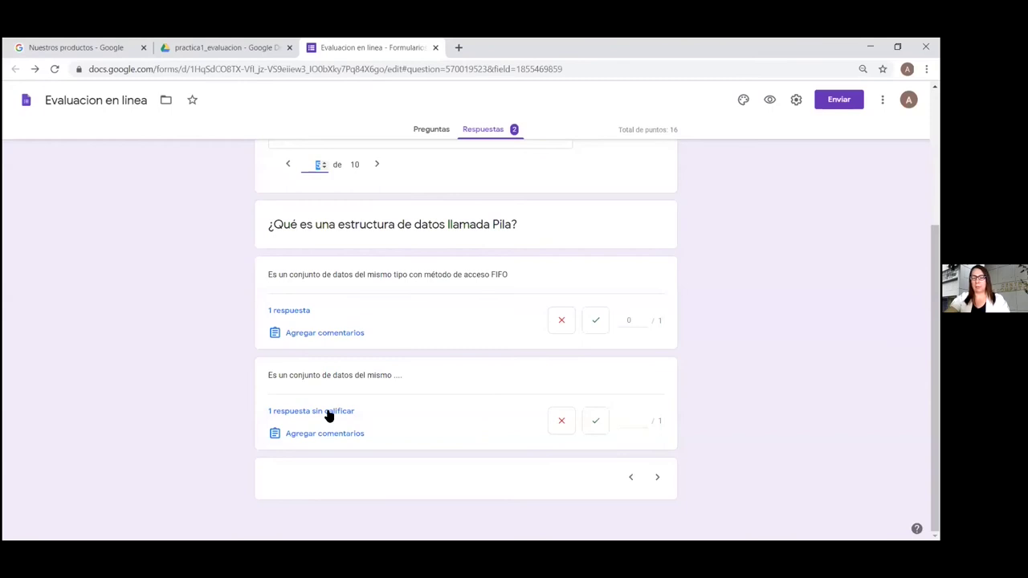
Mark the second Pila answer correct for 1/1 credit and save the grade
{"action": "left_click", "coordinate": [595, 423]}
{"action": "left_click", "coordinate": [657, 526]}
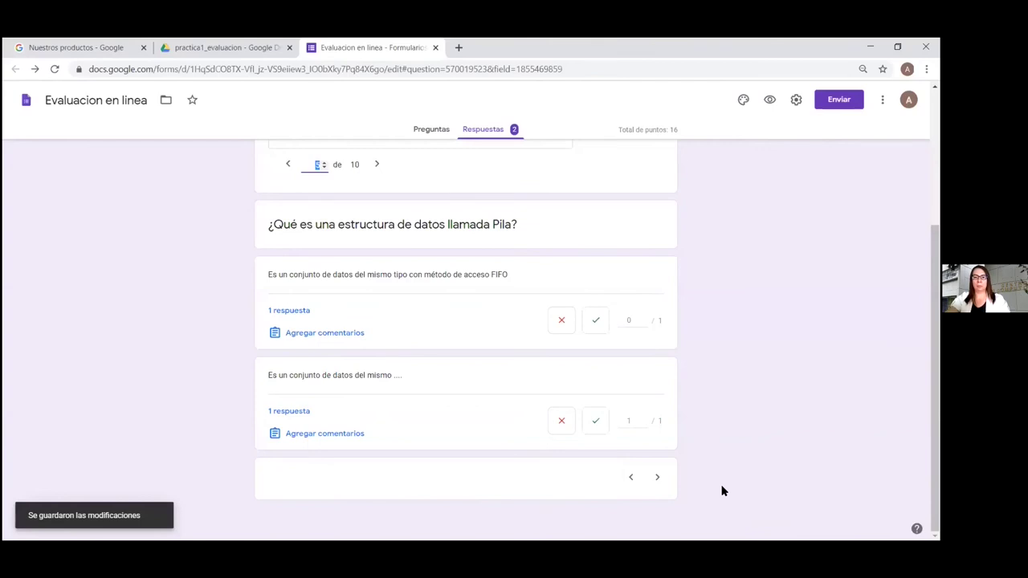
{"action": "left_click", "coordinate": [379, 165]}
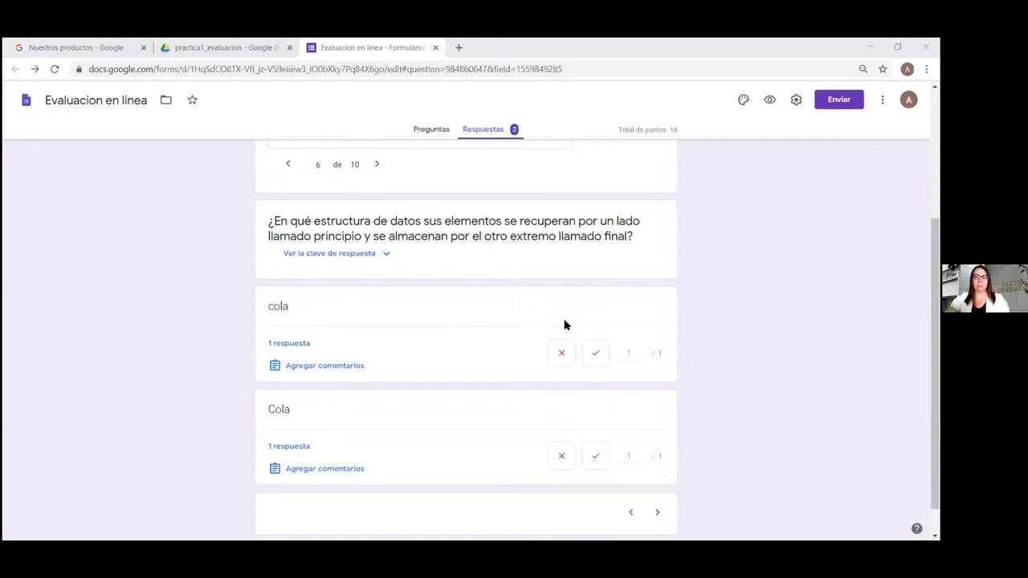
Scroll through question 6's 'cola' and 'Cola' answers, both scored 1/1, and back to the top
{"action": "scroll", "coordinate": [697, 411], "scroll_direction": "down", "scroll_amount": 1}
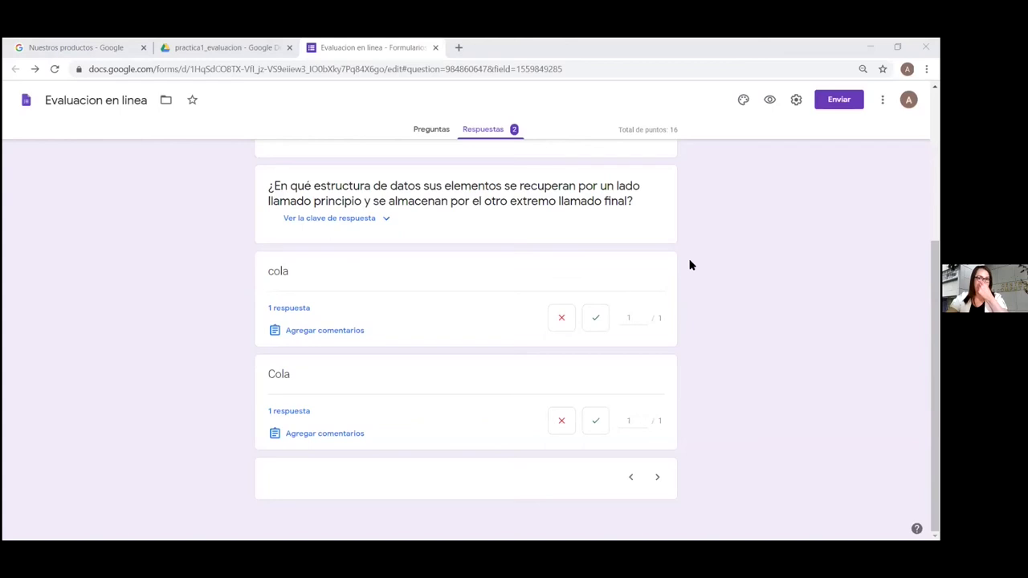
{"action": "scroll", "coordinate": [696, 260], "scroll_direction": "up", "scroll_amount": 3}
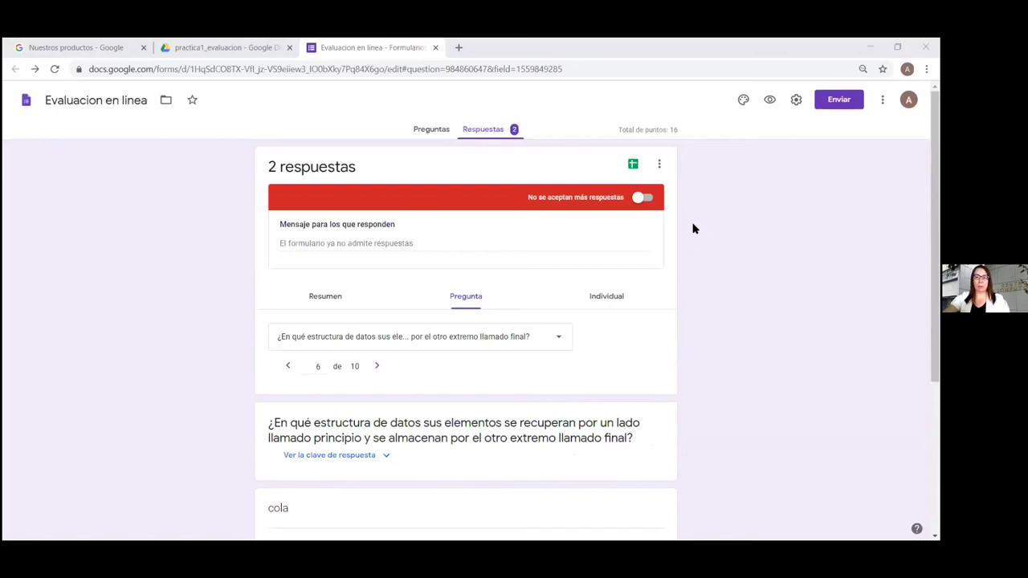
Link the responses to a new spreadsheet, 'Evaluacion en linea (Respuestas)'
{"action": "left_click", "coordinate": [632, 166]}
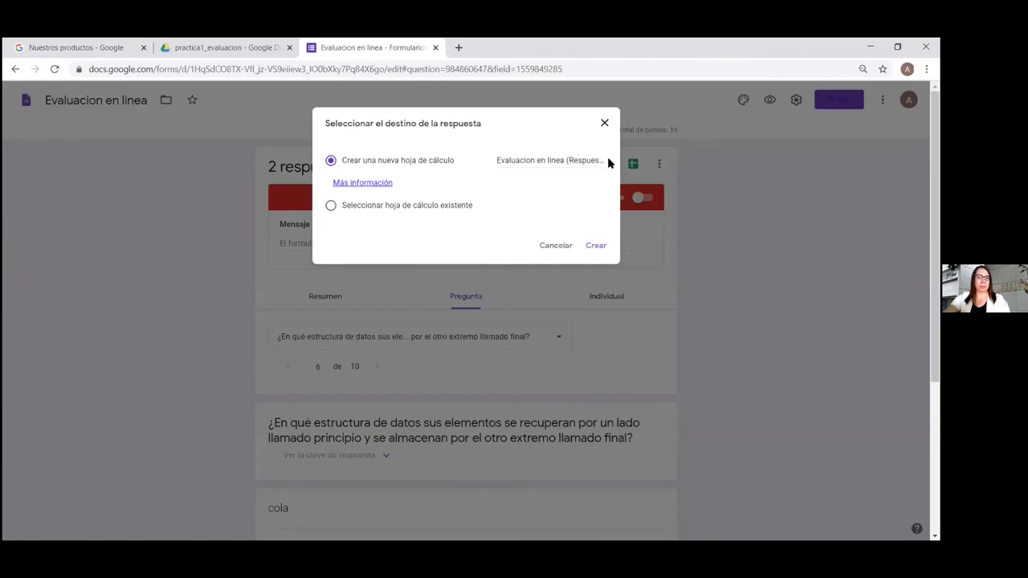
{"action": "left_click", "coordinate": [597, 248]}
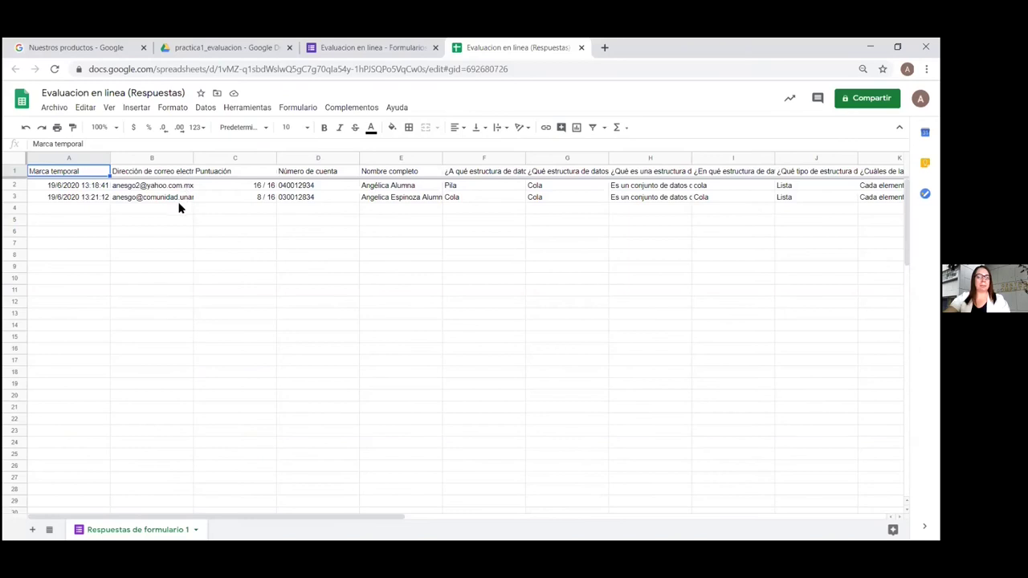
Check the 16 / 16 and 8 / 16 scores in C2 and C3, then download the sheet as .xlsx
{"action": "left_click", "coordinate": [257, 187]}
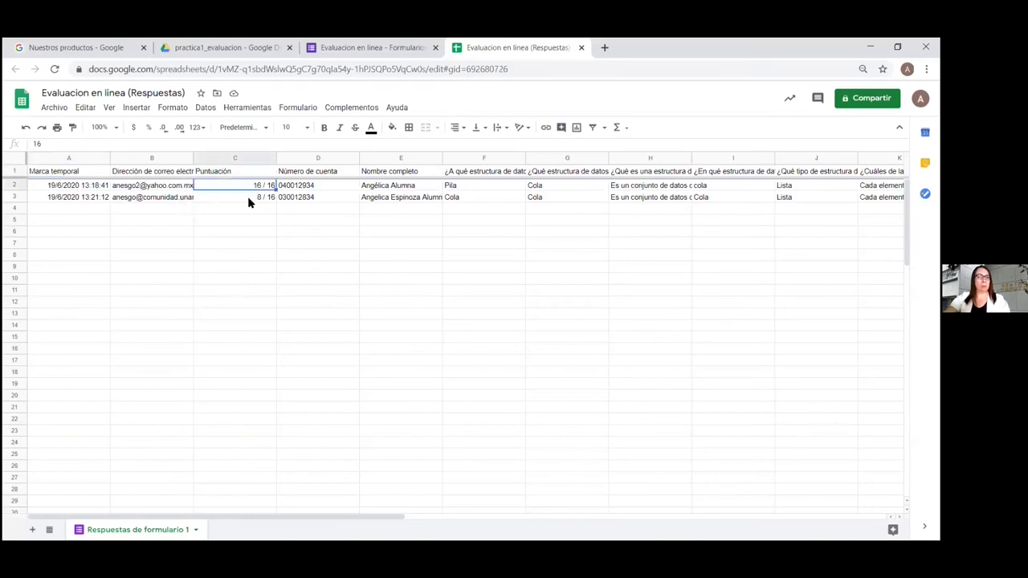
{"action": "left_click", "coordinate": [254, 196]}
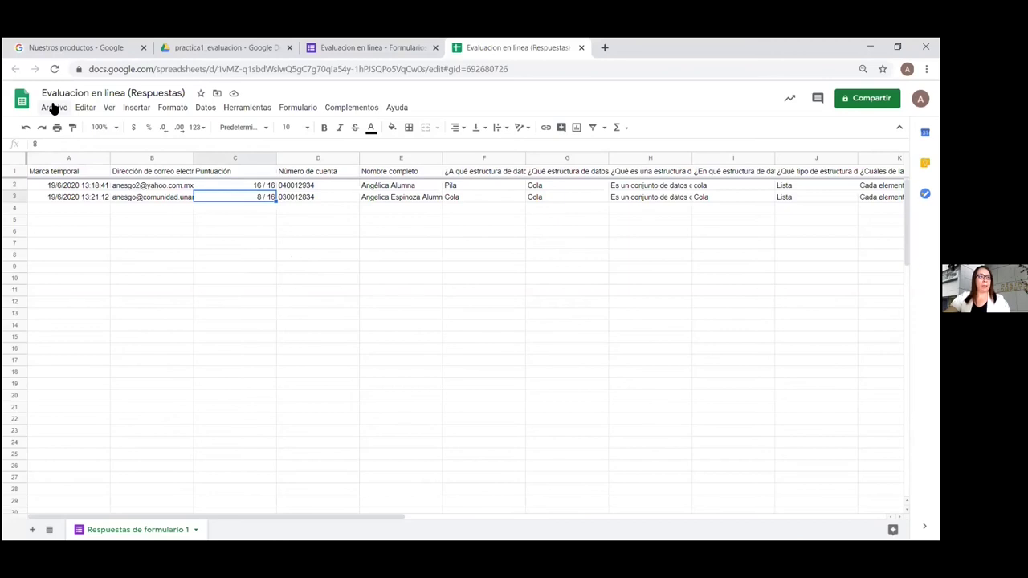
{"action": "left_click", "coordinate": [53, 107]}
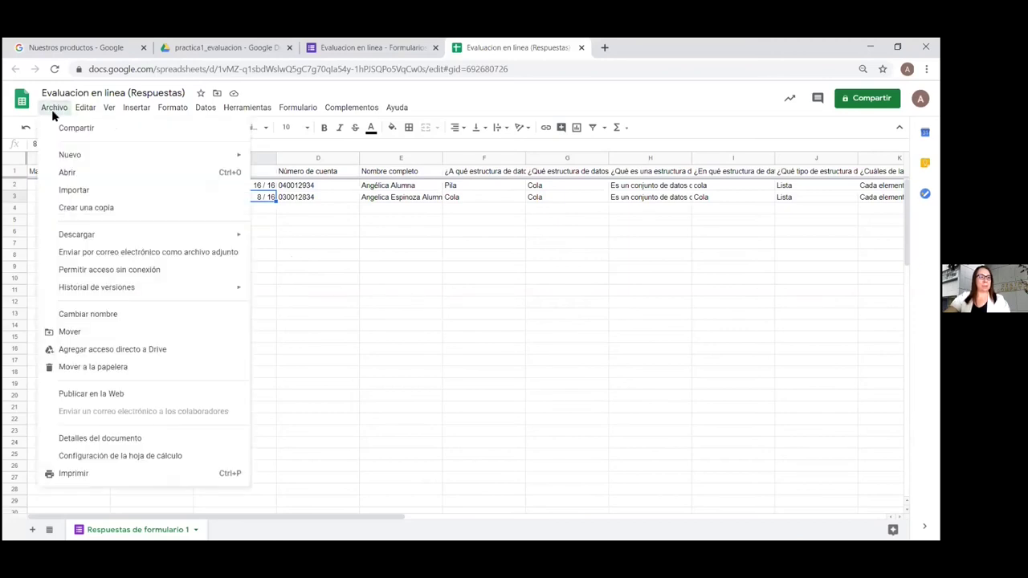
{"action": "mouse_move", "coordinate": [107, 242]}
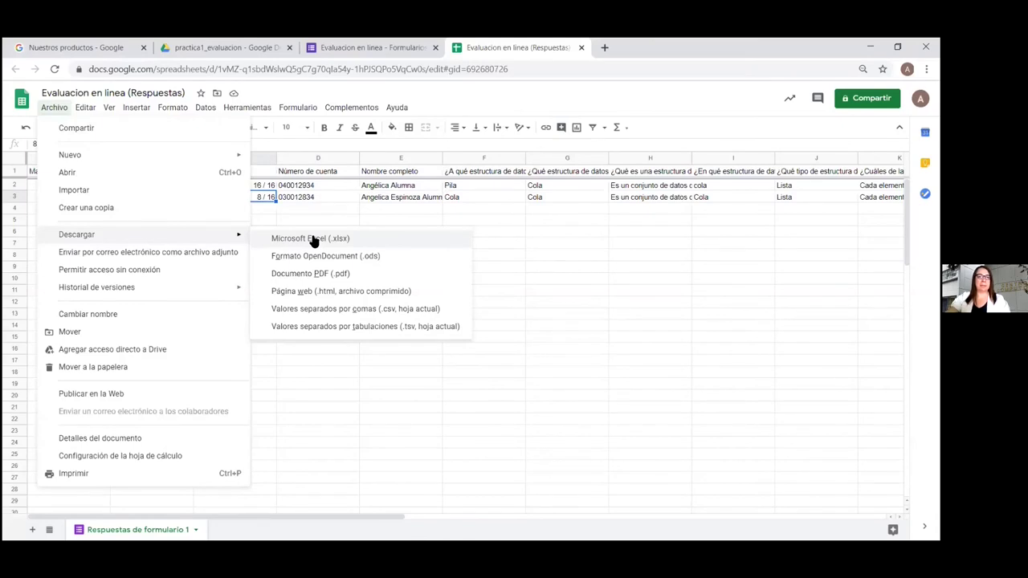
{"action": "left_click", "coordinate": [313, 241]}
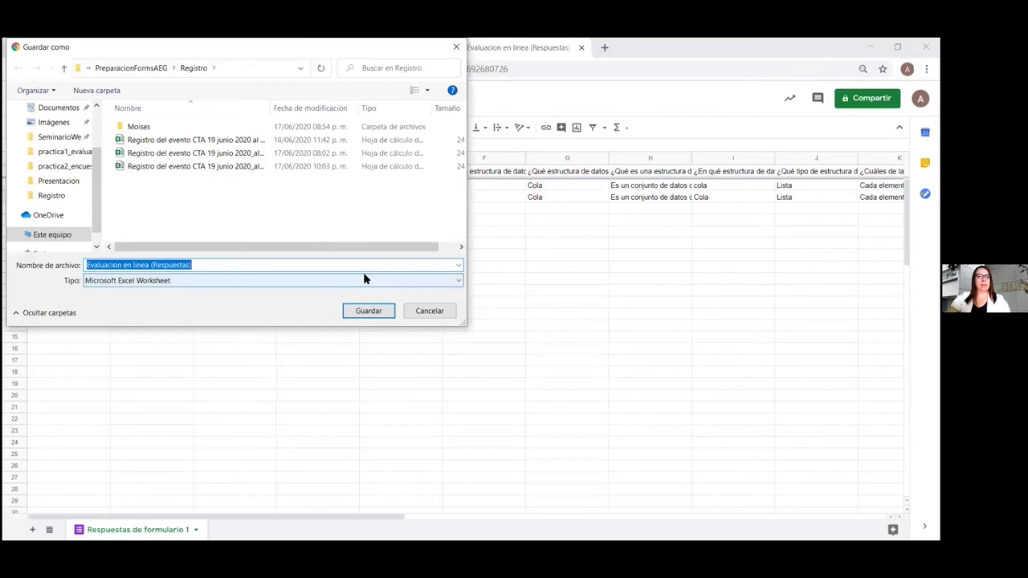
Save the Excel file into SeminarioWeb_GoogleForms > practica1_evaluacion
{"action": "left_click", "coordinate": [60, 137]}
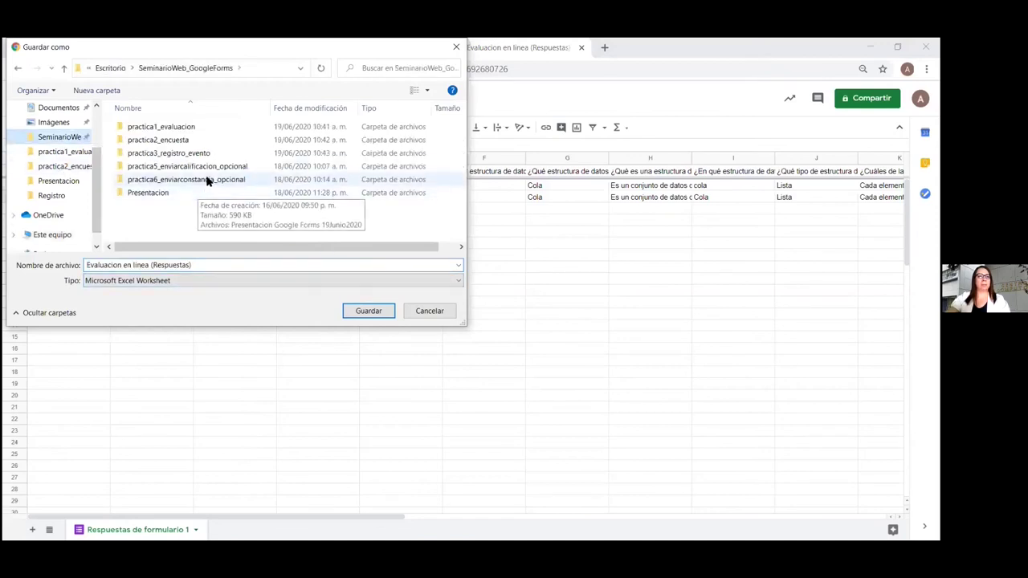
{"action": "double_click", "coordinate": [192, 129]}
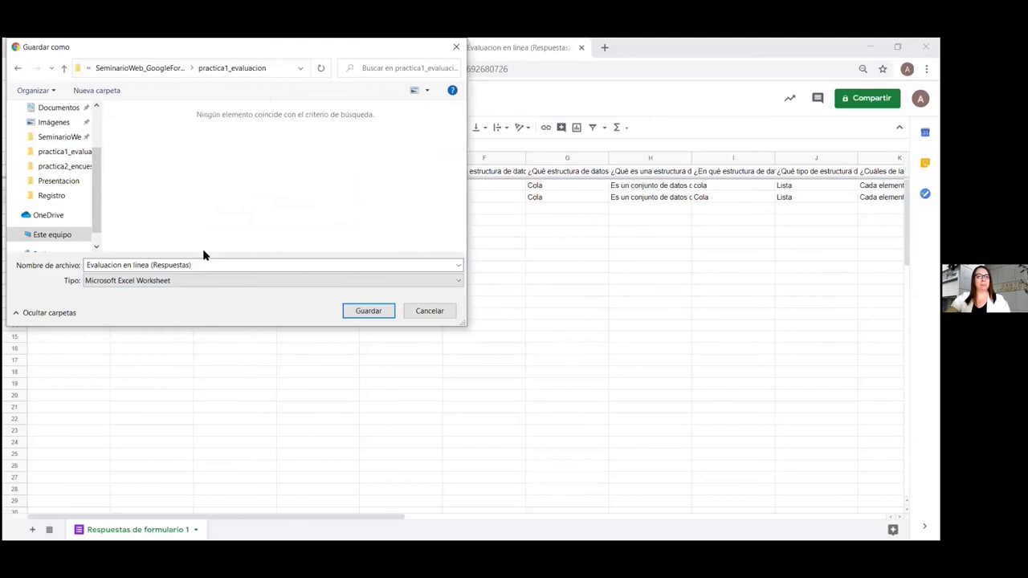
{"action": "left_click", "coordinate": [369, 311]}
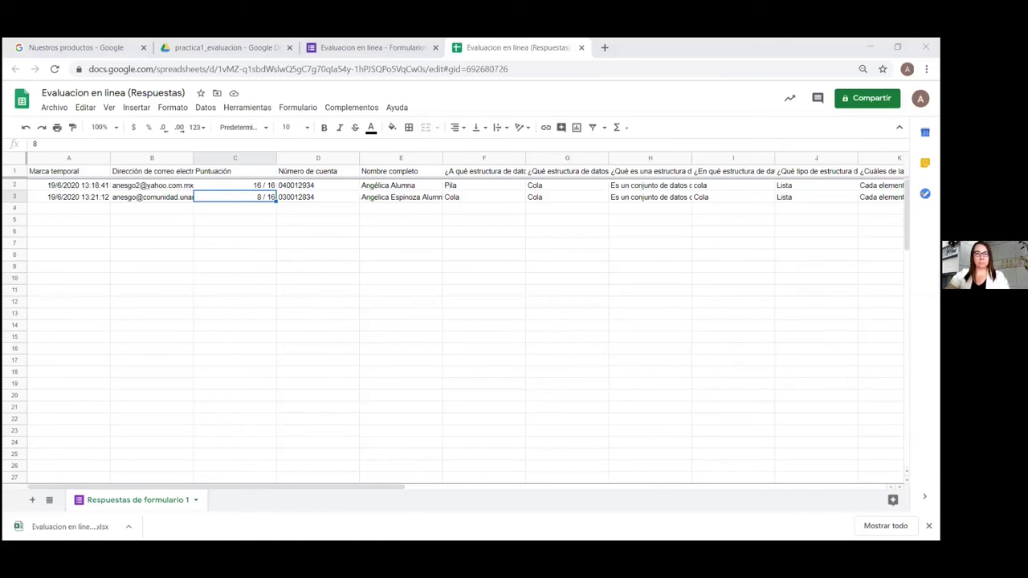
Switch to the presentation's 'I. Creación de formularios' slide listing the three Prácticas
{"action": "key", "text": "alt+Tab"}
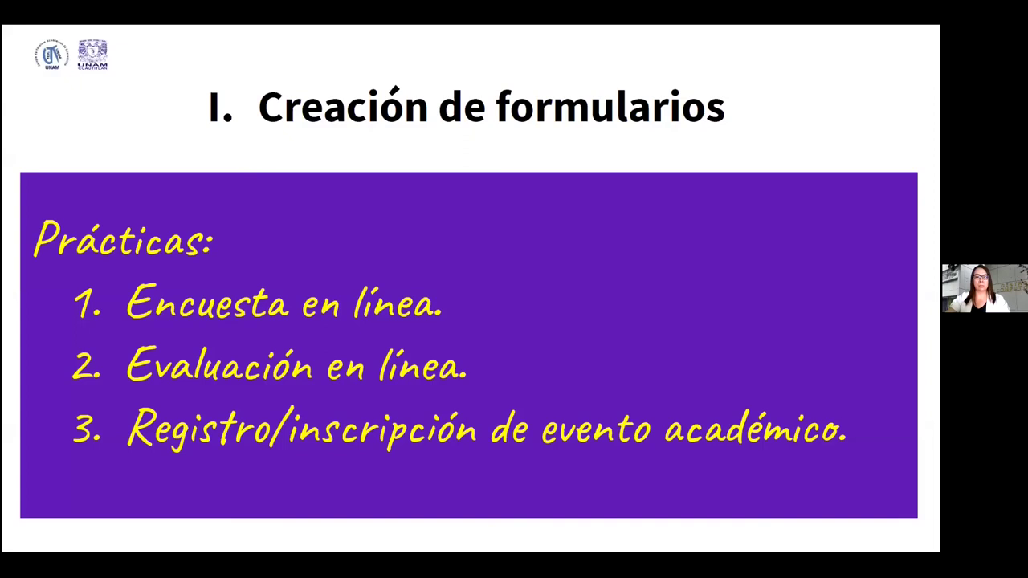
Close the responses sheet and form, then open 19Junio2020_SeminarioWeb_GoogleForms from My Drive
{"action": "key", "text": "alt+Tab"}
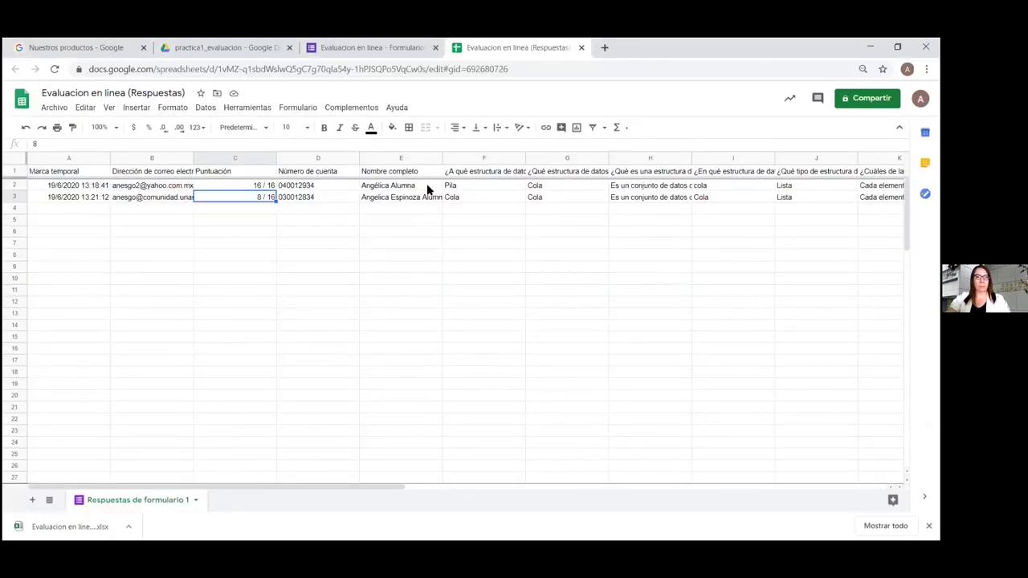
{"action": "left_click", "coordinate": [581, 48]}
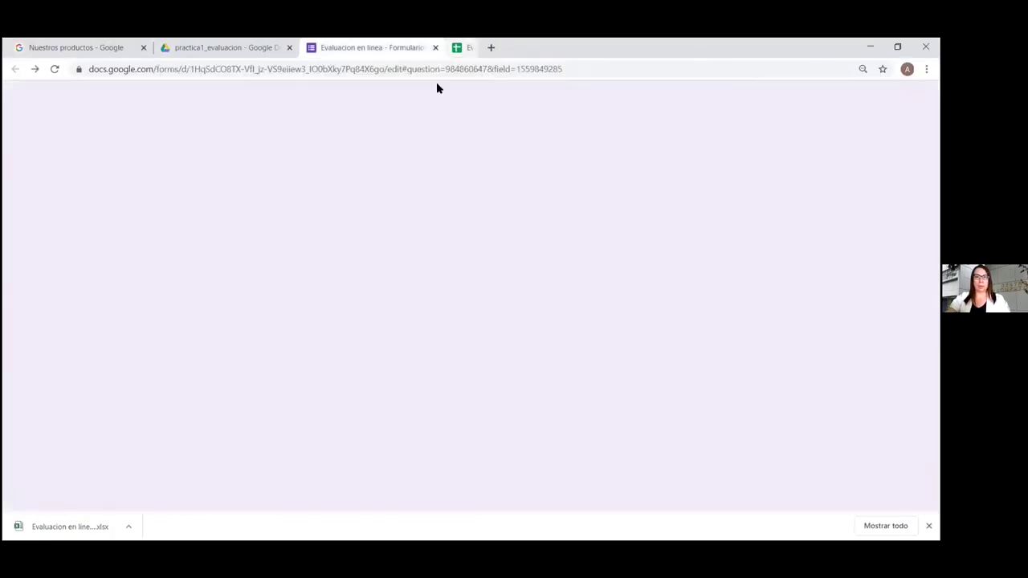
{"action": "left_click", "coordinate": [435, 48]}
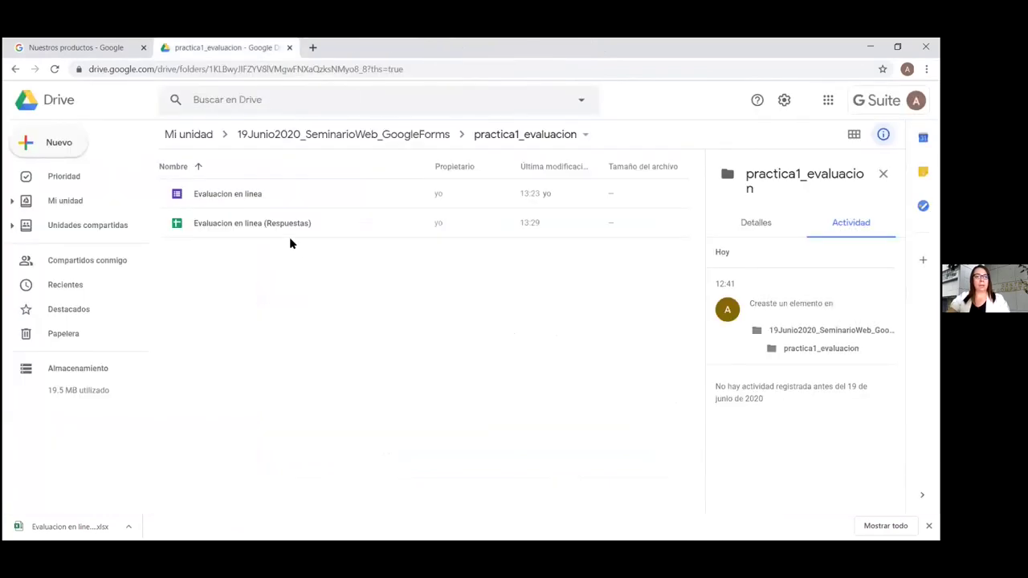
{"action": "left_click", "coordinate": [207, 134]}
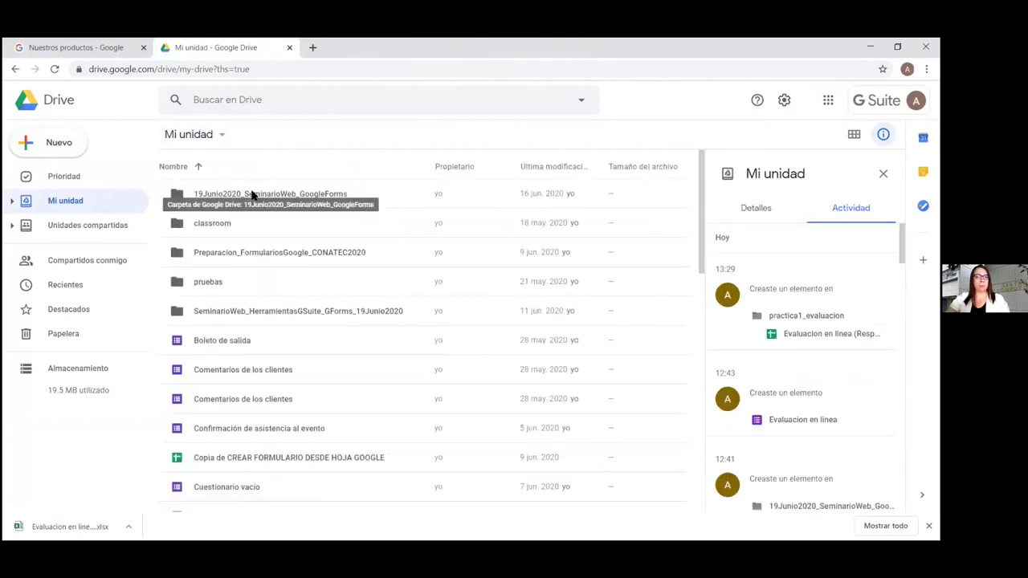
{"action": "left_click", "coordinate": [251, 195]}
{"action": "double_click", "coordinate": [251, 195]}
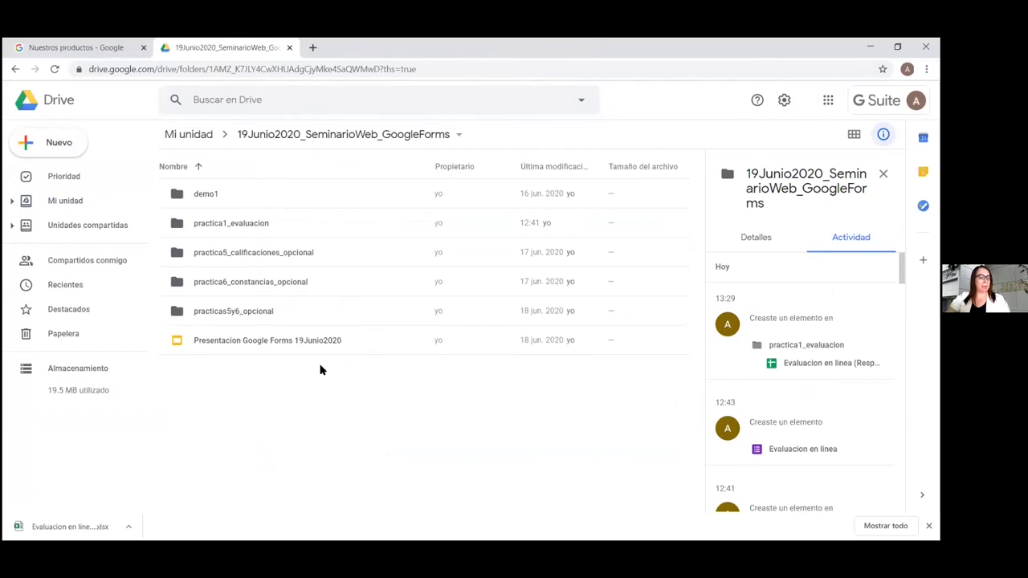
Create a folder named 'practica2_encuesta' beside practica1_evaluacion
{"action": "right_click", "coordinate": [312, 409]}
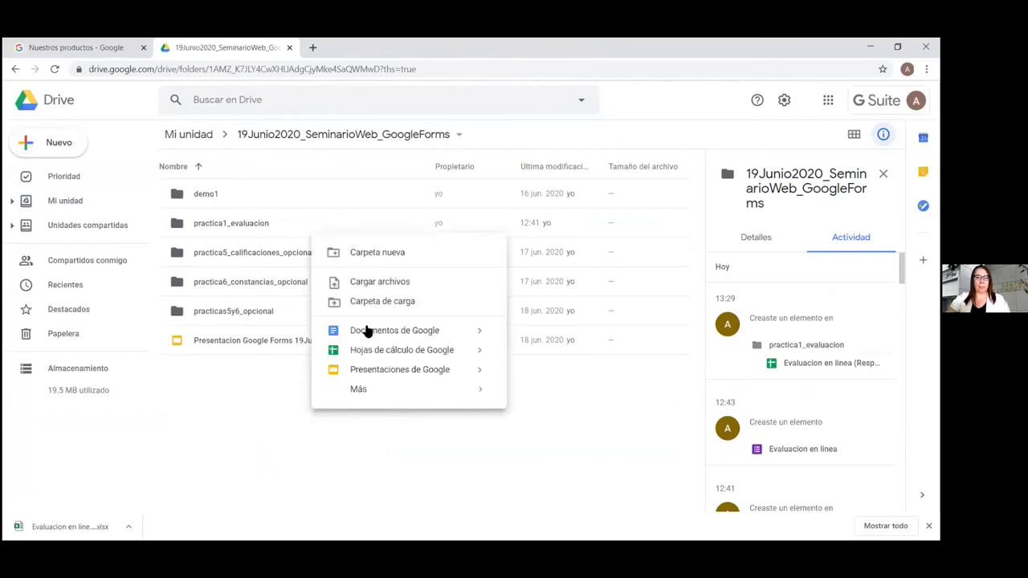
{"action": "left_click", "coordinate": [418, 250]}
{"action": "type", "text": "practica"}
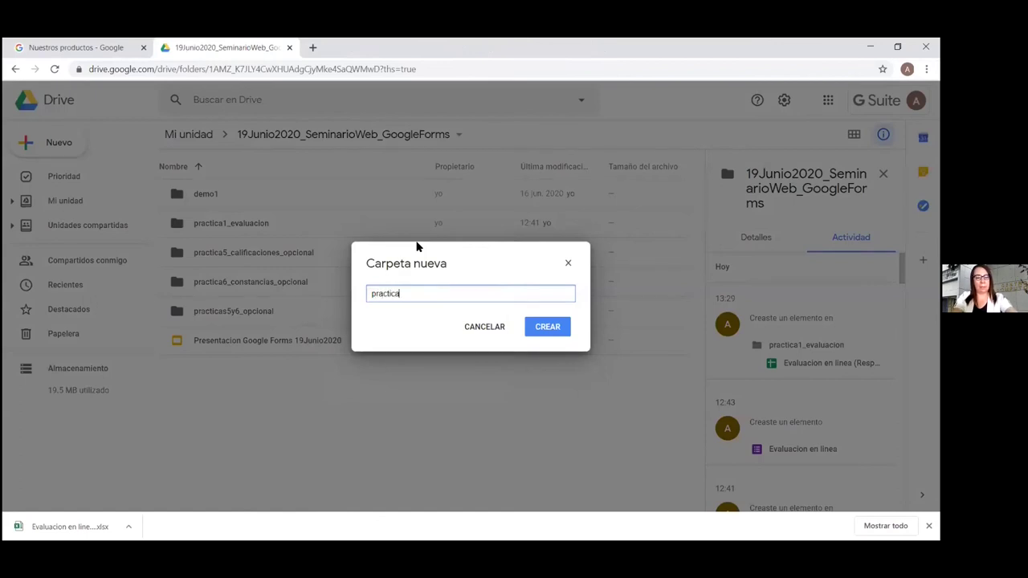
{"action": "type", "text": "2_en"}
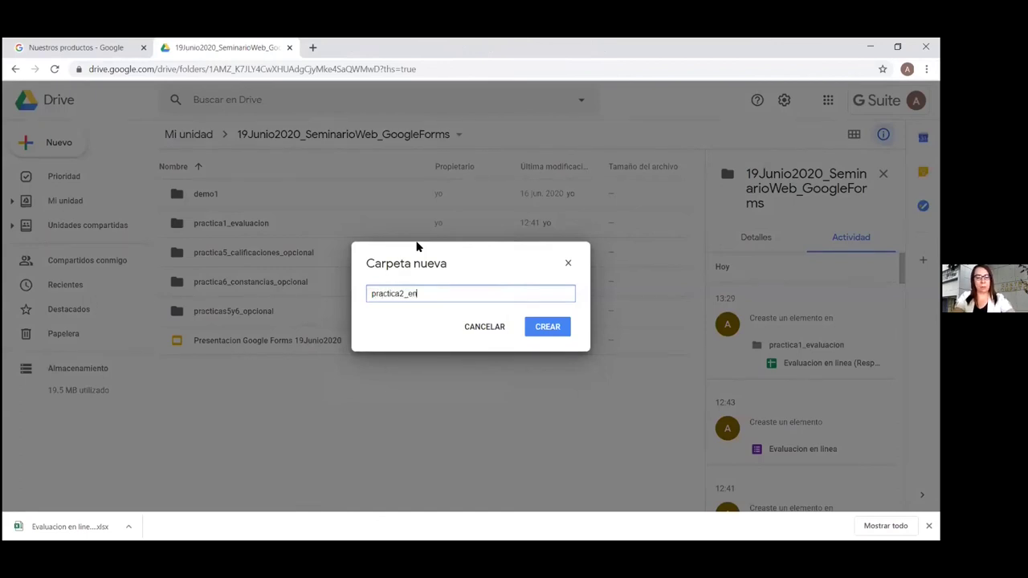
{"action": "type", "text": "cuesta"}
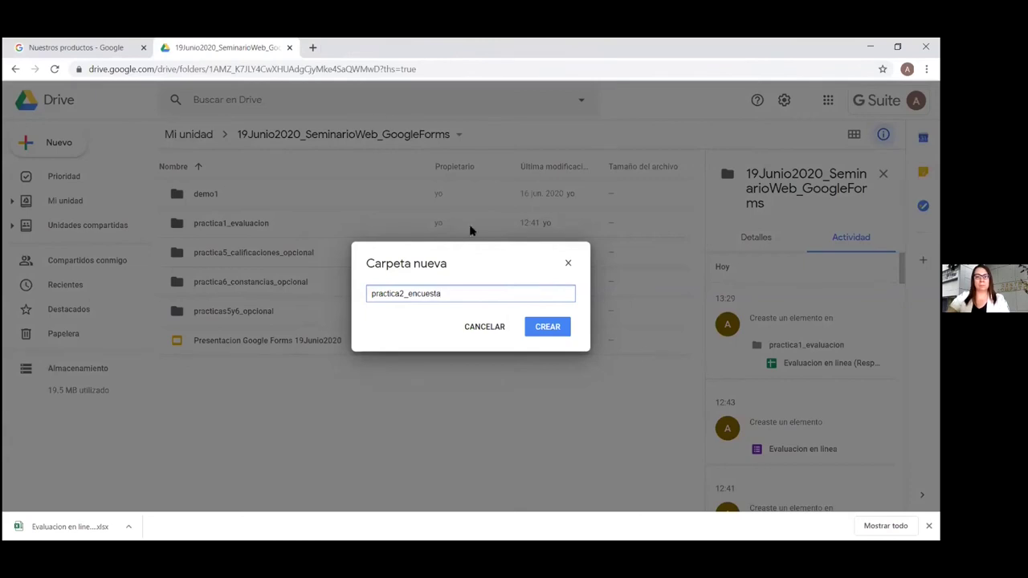
{"action": "left_click", "coordinate": [543, 328]}
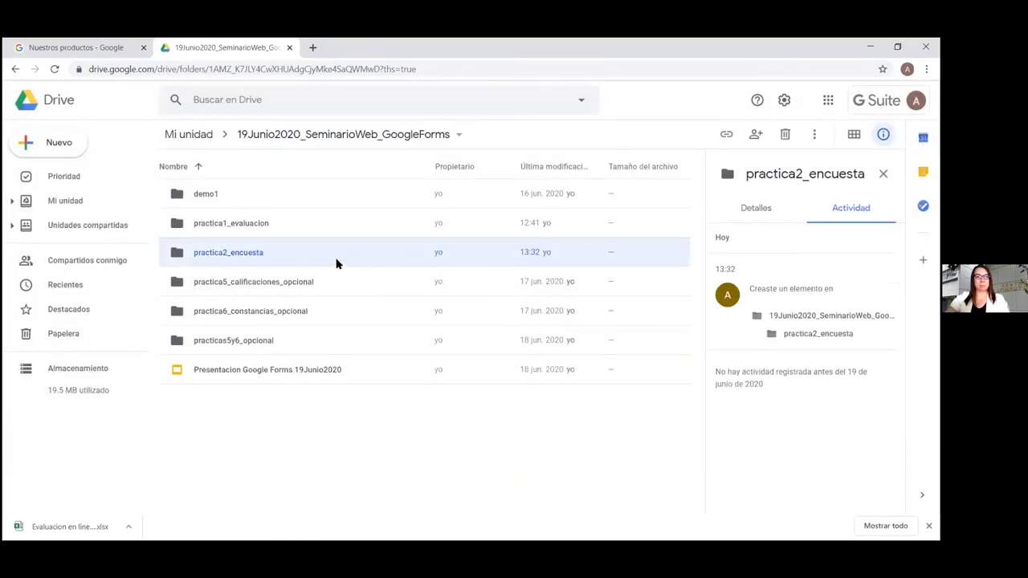
Inside practica2_encuesta, create a blank form via Nuevo > Más > Formularios de Google
{"action": "double_click", "coordinate": [271, 255]}
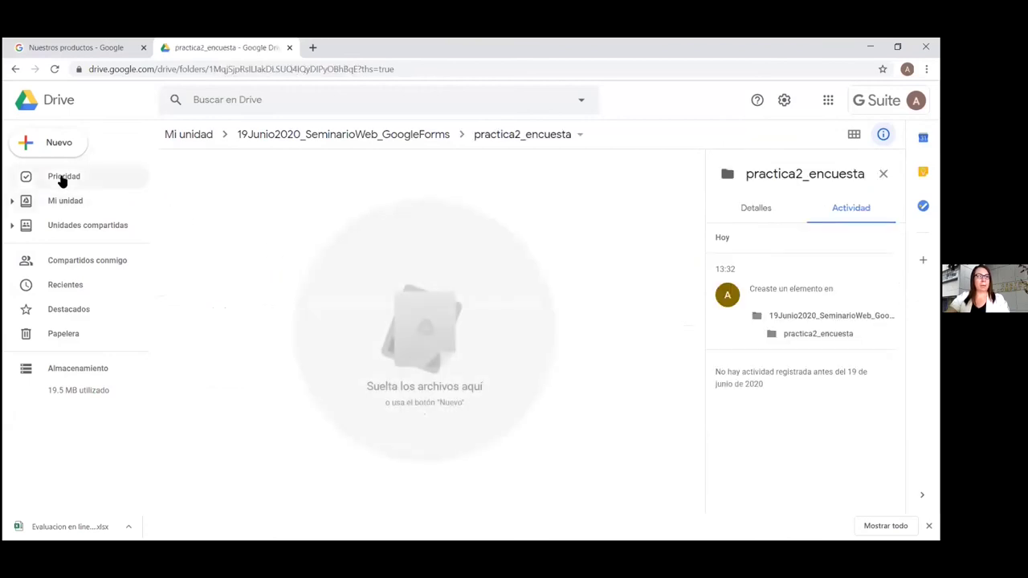
{"action": "left_click", "coordinate": [24, 143]}
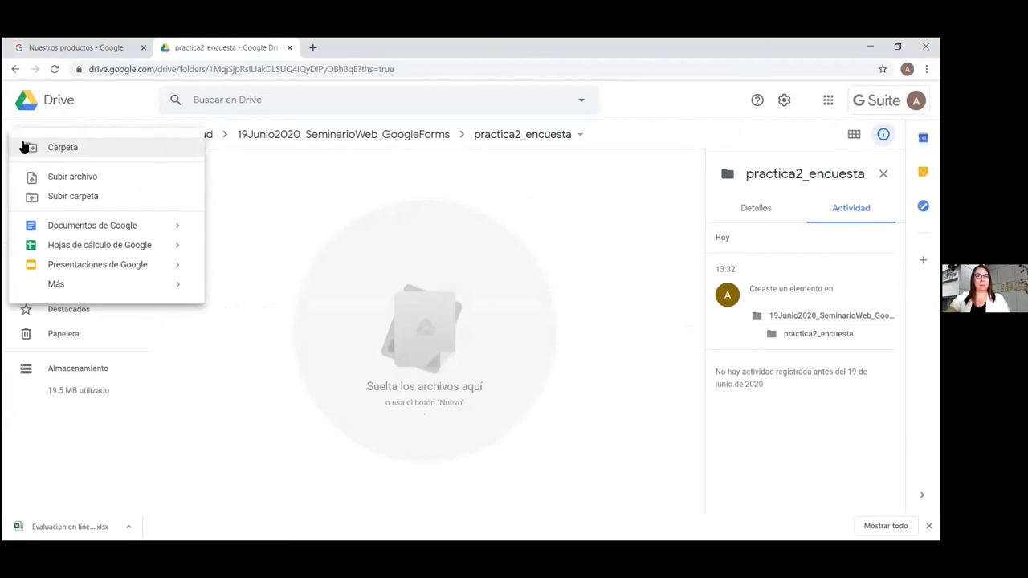
{"action": "mouse_move", "coordinate": [69, 287]}
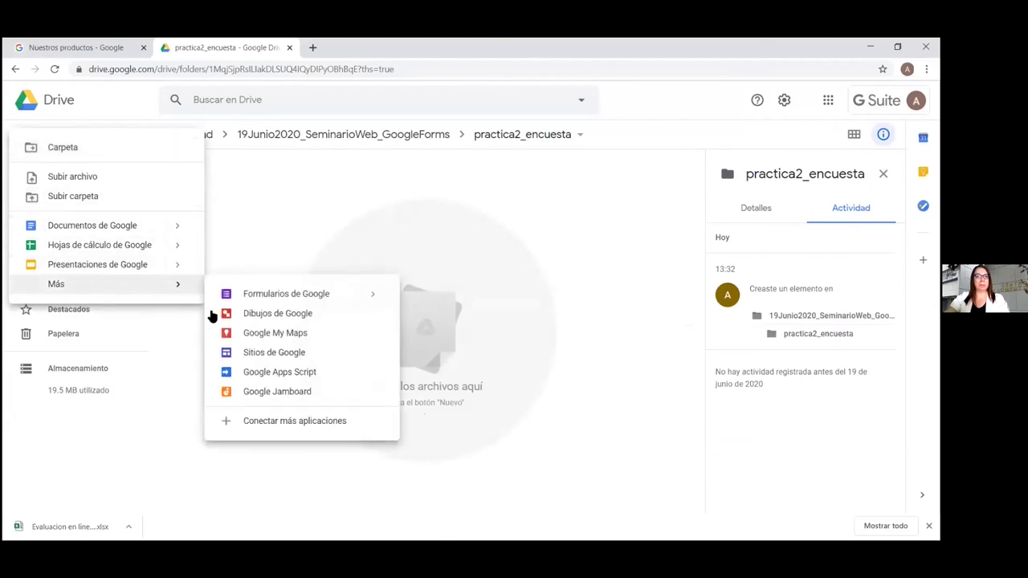
{"action": "mouse_move", "coordinate": [391, 299]}
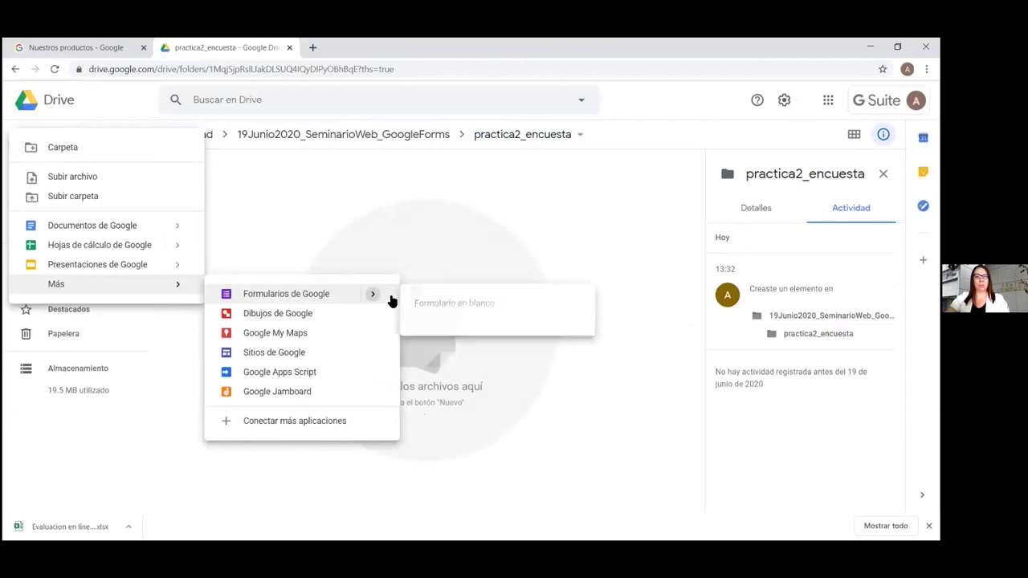
{"action": "left_click", "coordinate": [461, 302]}
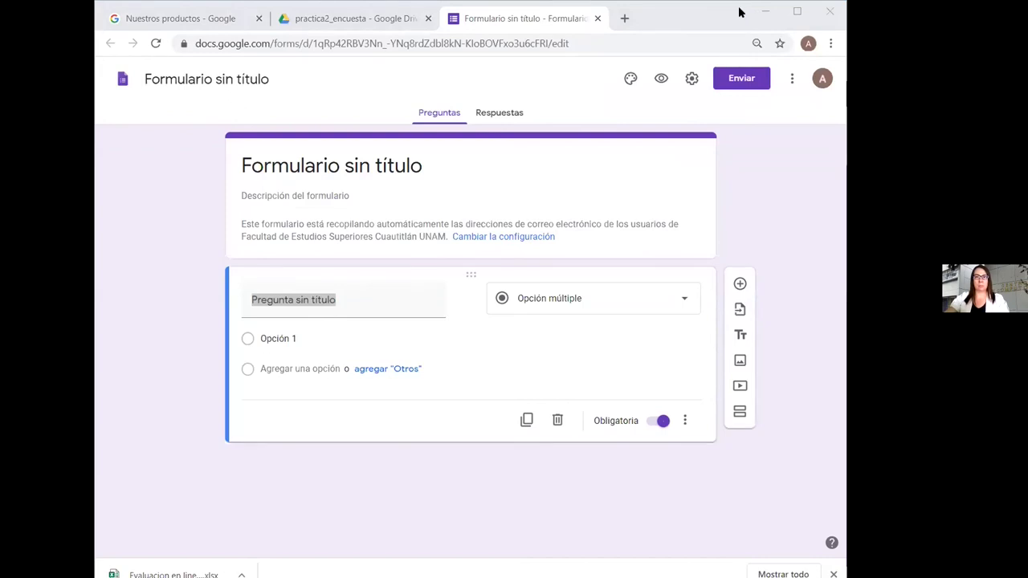
{"action": "left_click", "coordinate": [680, 11]}
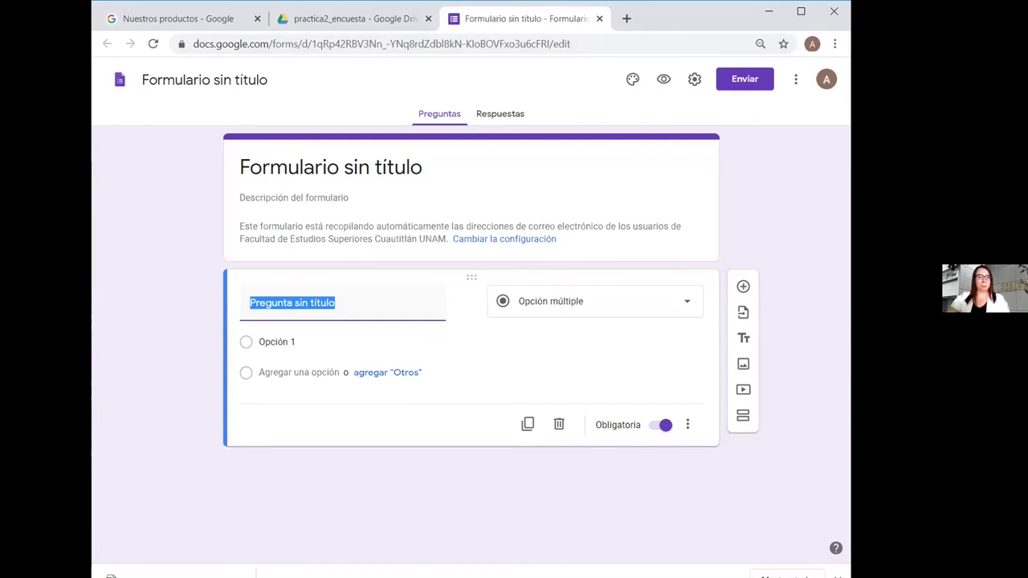
{"action": "left_click", "coordinate": [213, 81]}
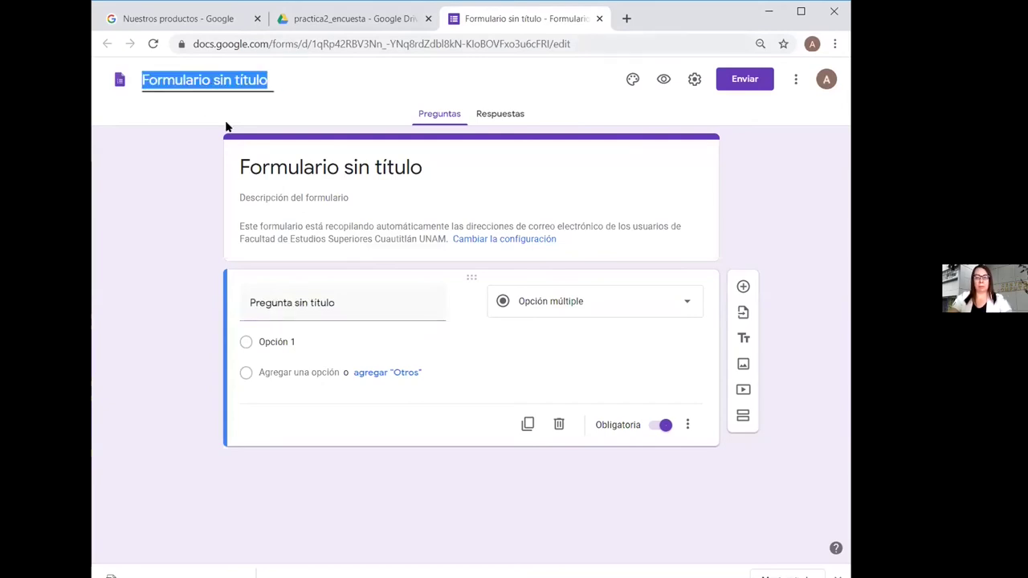
Title the form 'Encuesta de diagnostico', replacing the accented ó with a plain o
{"action": "type", "text": "Encues"}
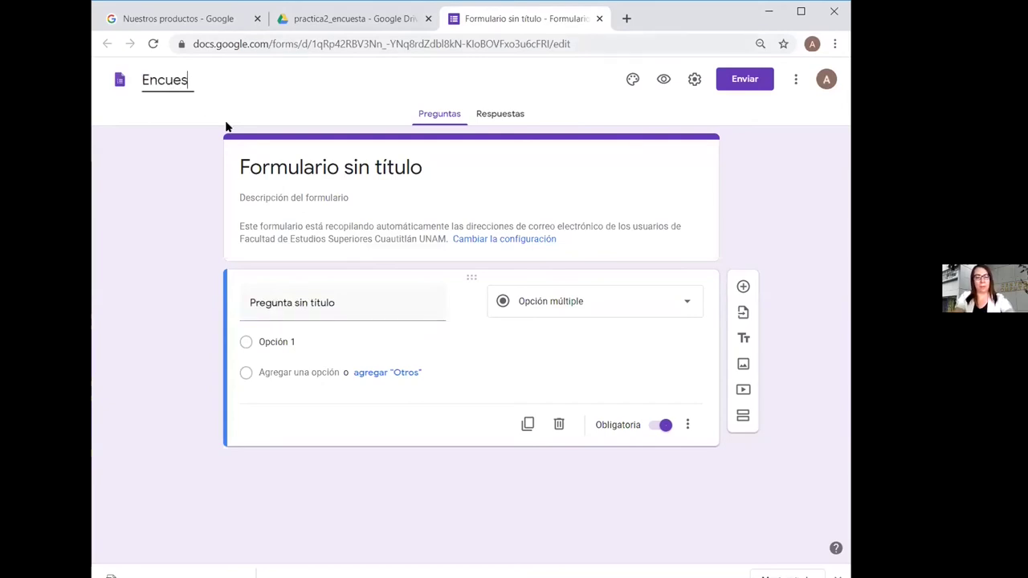
{"action": "type", "text": "ta de diag"}
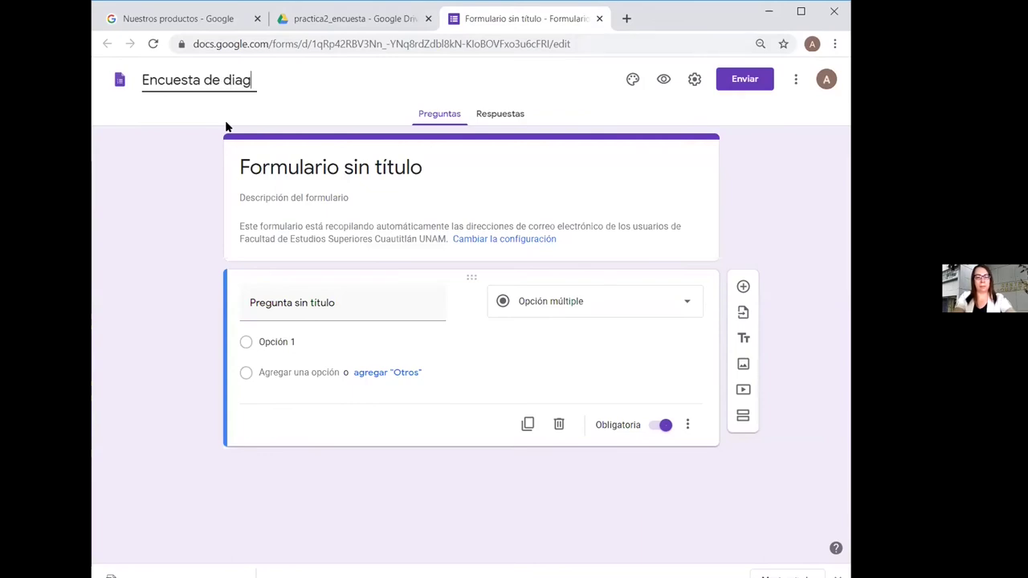
{"action": "type", "text": "nóstico"}
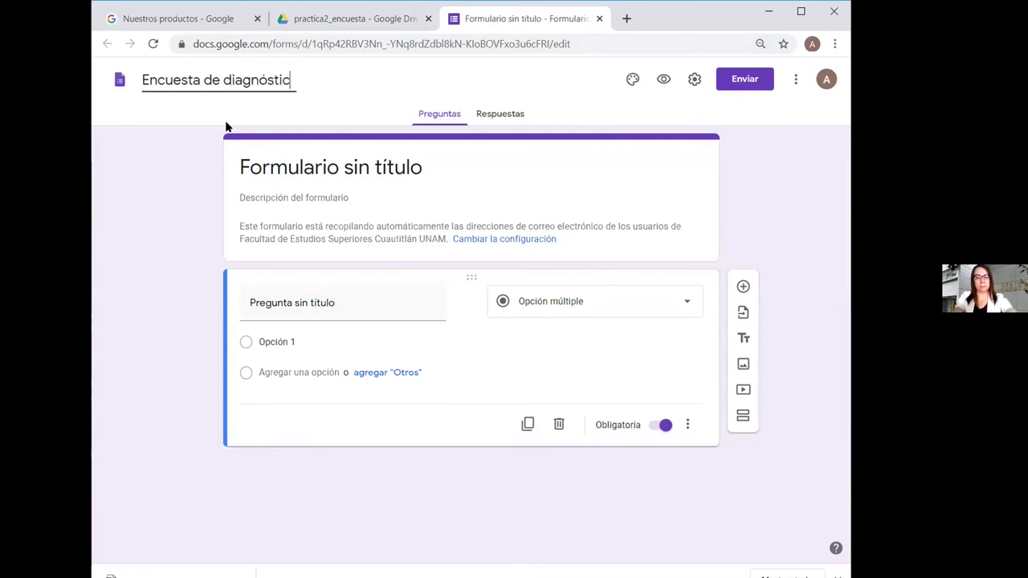
{"action": "left_click", "coordinate": [268, 78]}
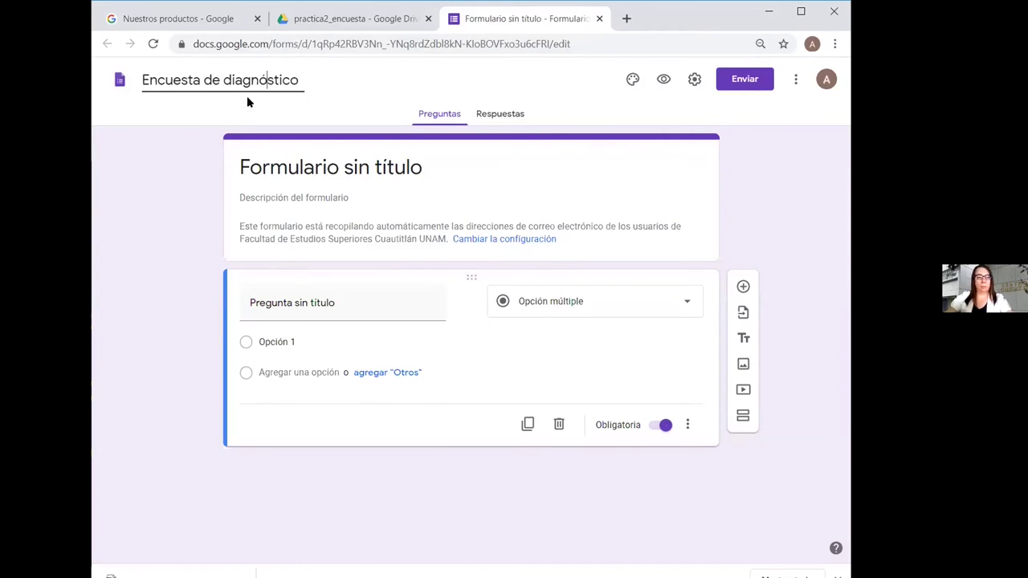
{"action": "key", "text": "Tab"}
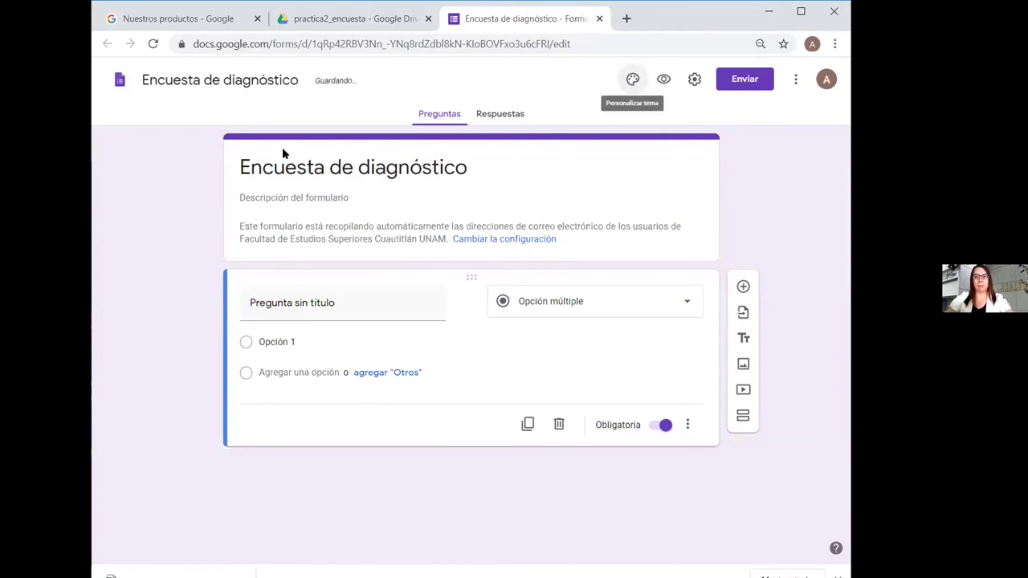
{"action": "left_click", "coordinate": [263, 88]}
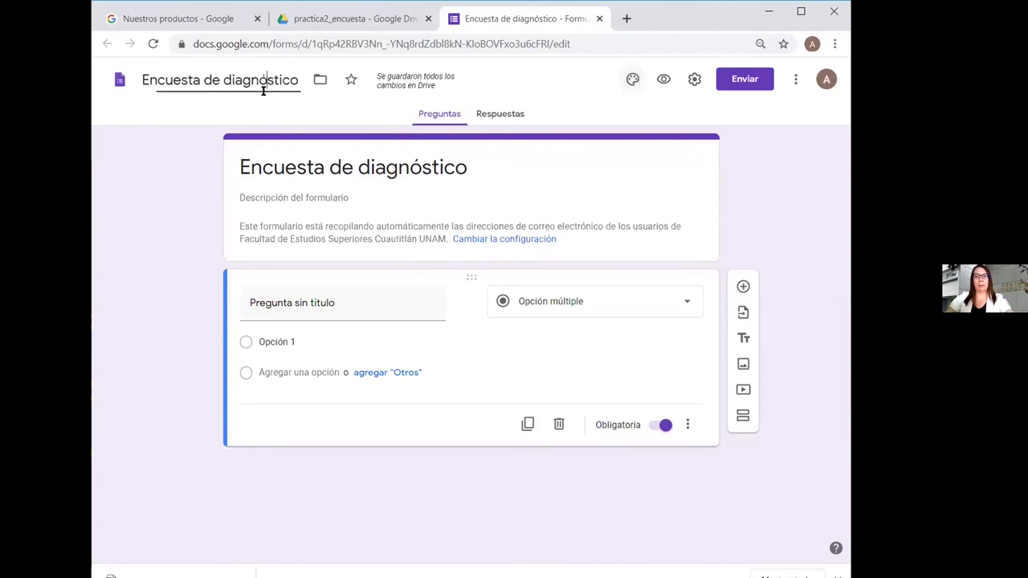
{"action": "key", "text": "BackSpace"}
{"action": "type", "text": "o"}
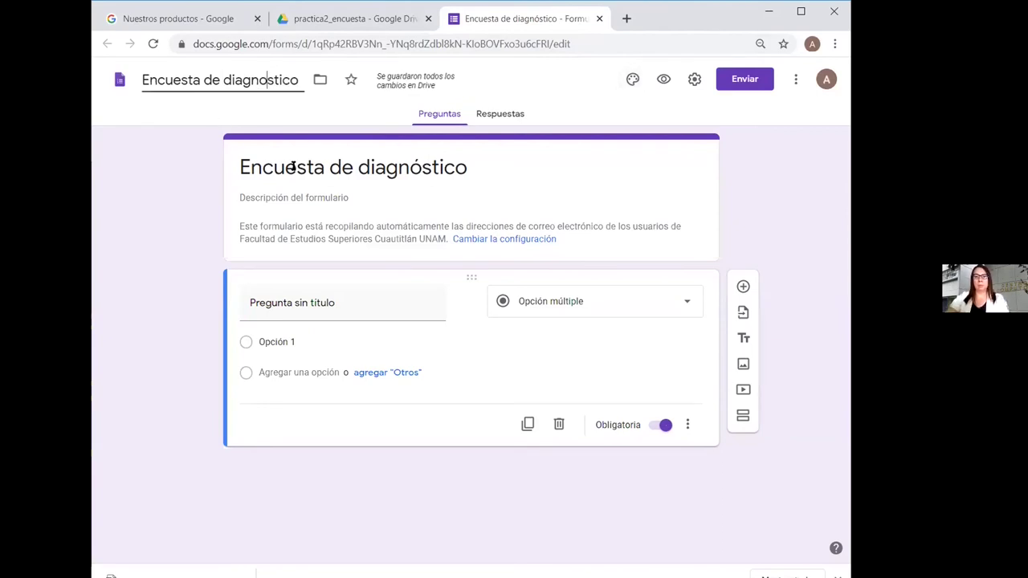
{"action": "left_click", "coordinate": [538, 167]}
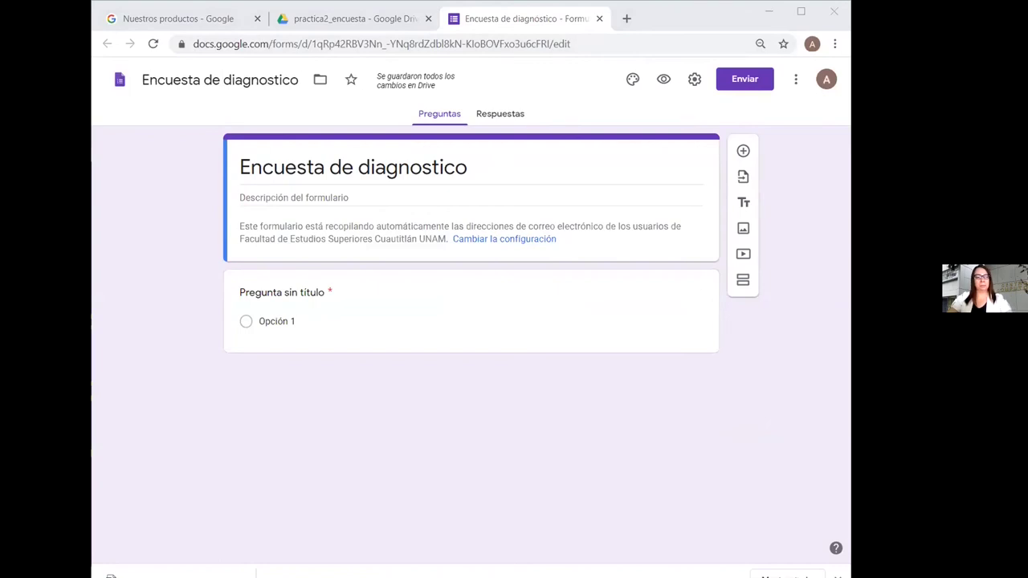
Add the description 'Encuesta de diagnóstico sobre conocimientos previos de programación', then switch to the syllabus PDF
{"action": "left_click", "coordinate": [304, 197]}
{"action": "type", "text": "Encuesta de diagnóstico sobre conocimientos previos de programación"}
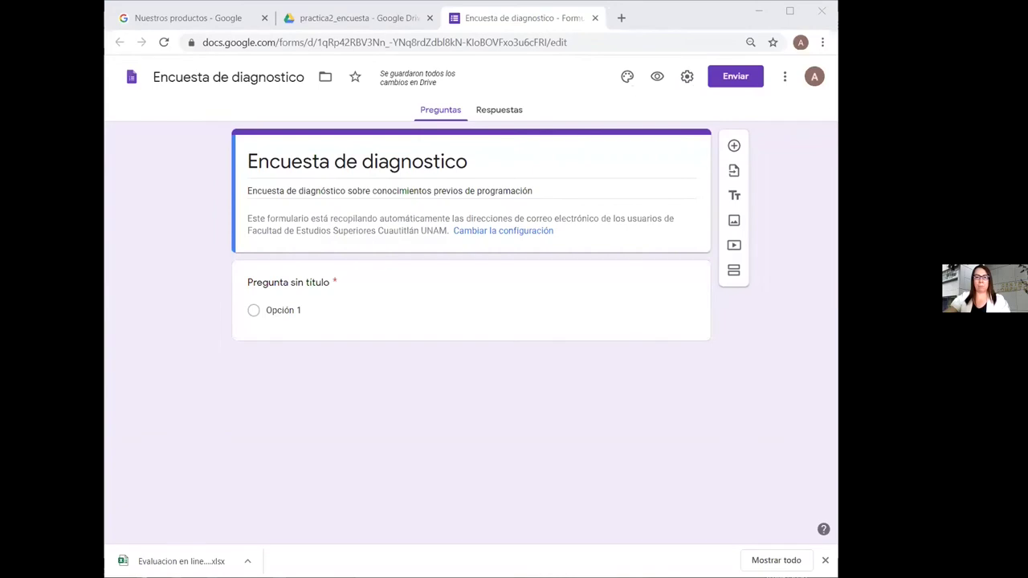
{"action": "key", "text": "alt+Tab"}
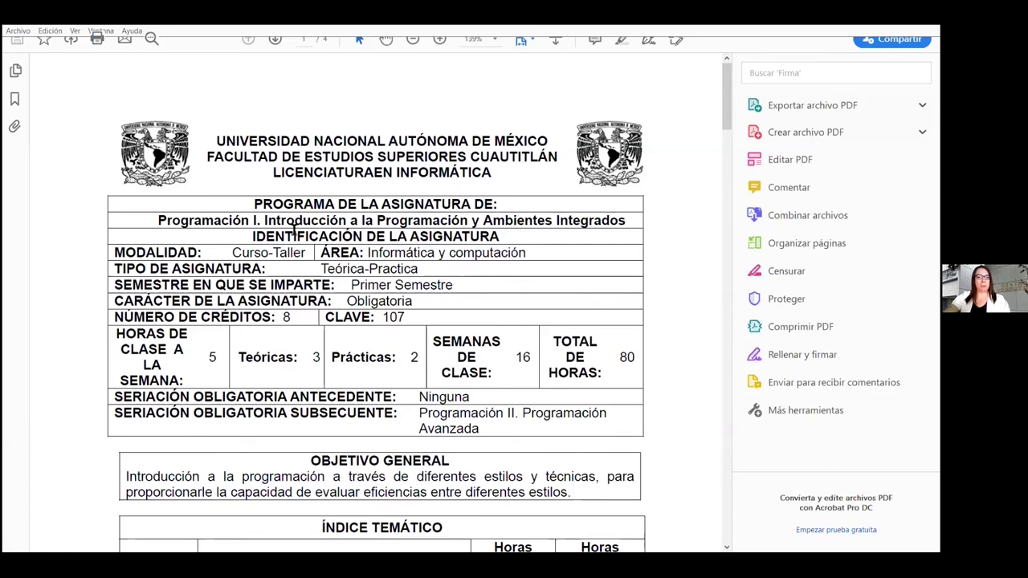
Scroll the Programación I syllabus down until the whole Índice Temático table shows
{"action": "scroll", "coordinate": [294, 231], "scroll_direction": "down", "scroll_amount": 3}
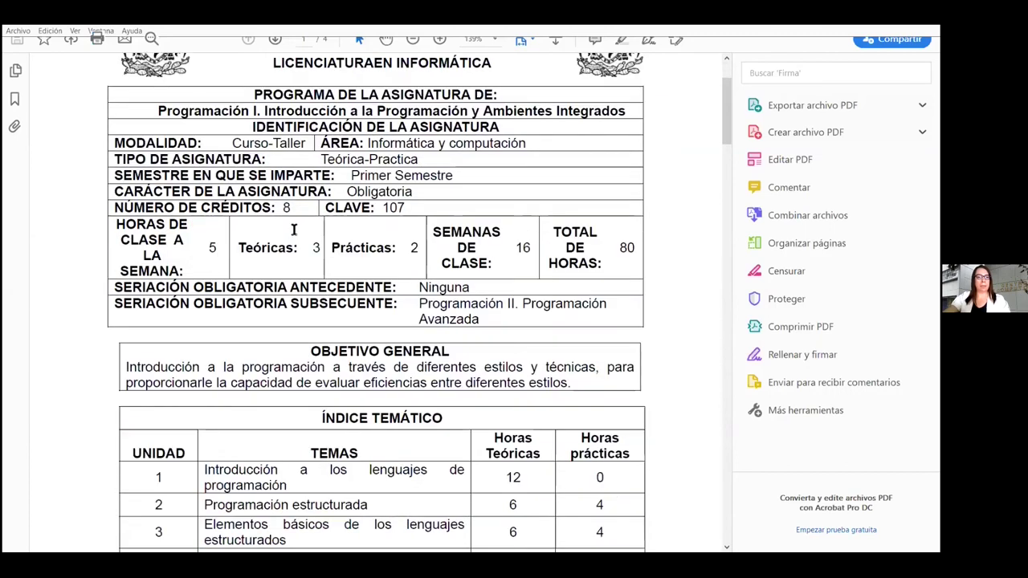
{"action": "scroll", "coordinate": [294, 231], "scroll_direction": "down", "scroll_amount": 2}
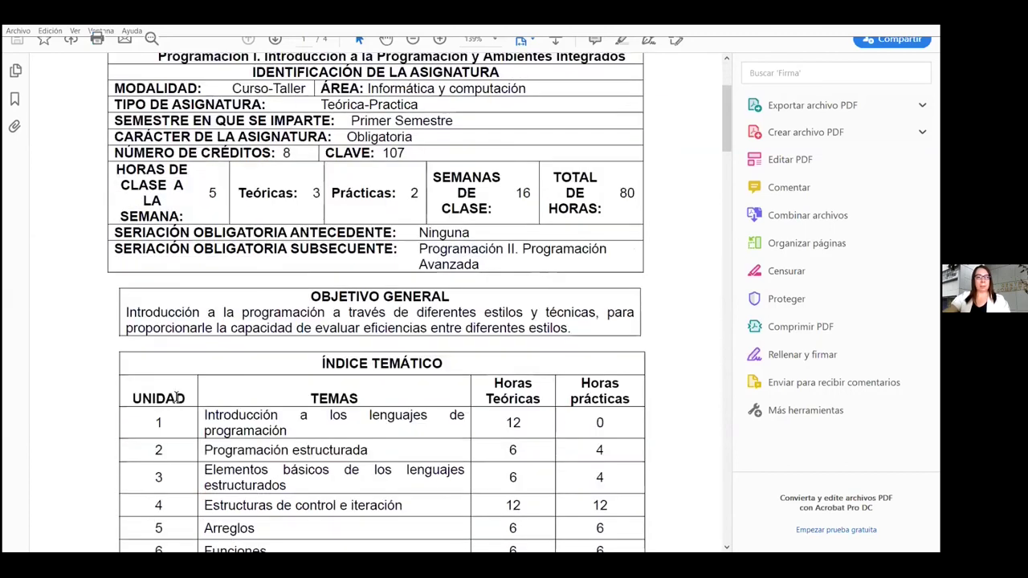
{"action": "scroll", "coordinate": [176, 396], "scroll_direction": "down", "scroll_amount": 3}
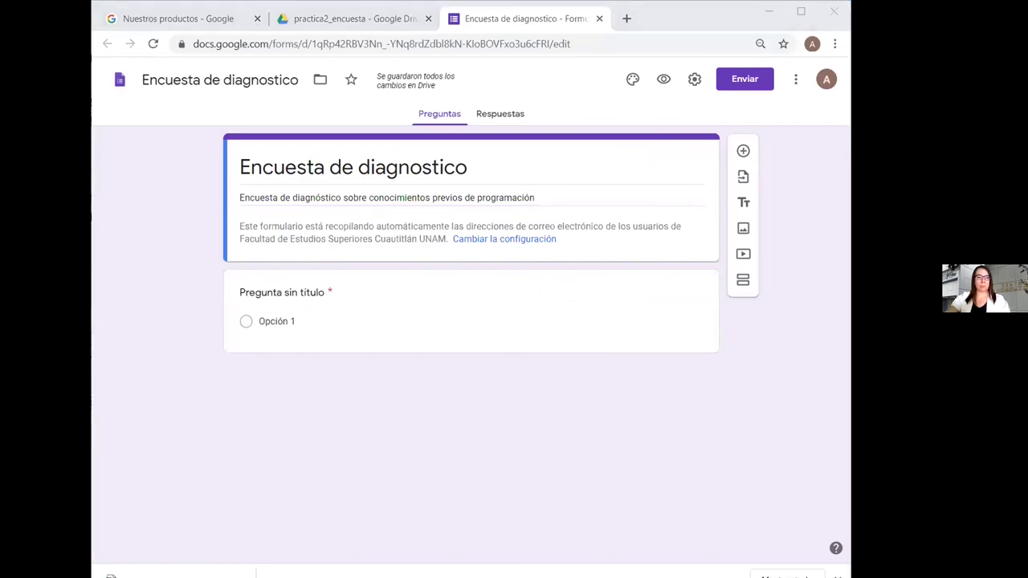
In General settings, stop collecting e-mails, lift the faculty-only restriction, and allow summary charts
{"action": "left_click", "coordinate": [408, 399]}
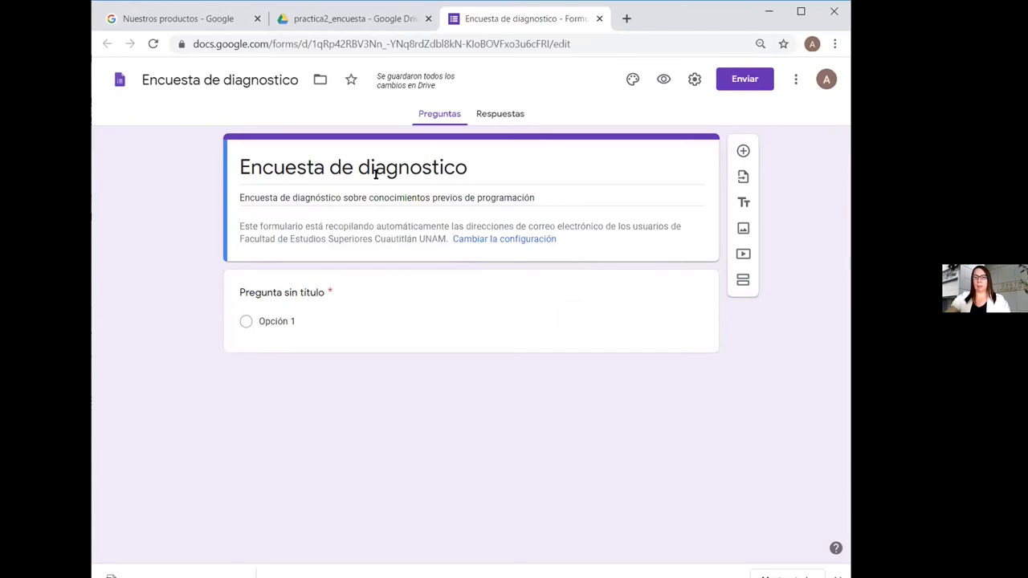
{"action": "left_click", "coordinate": [694, 80]}
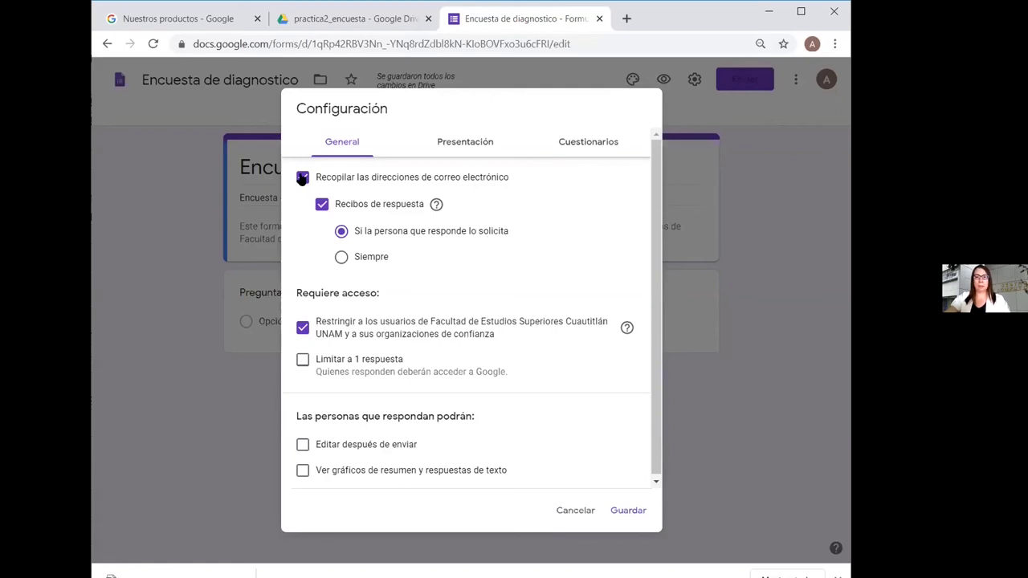
{"action": "left_click", "coordinate": [302, 178]}
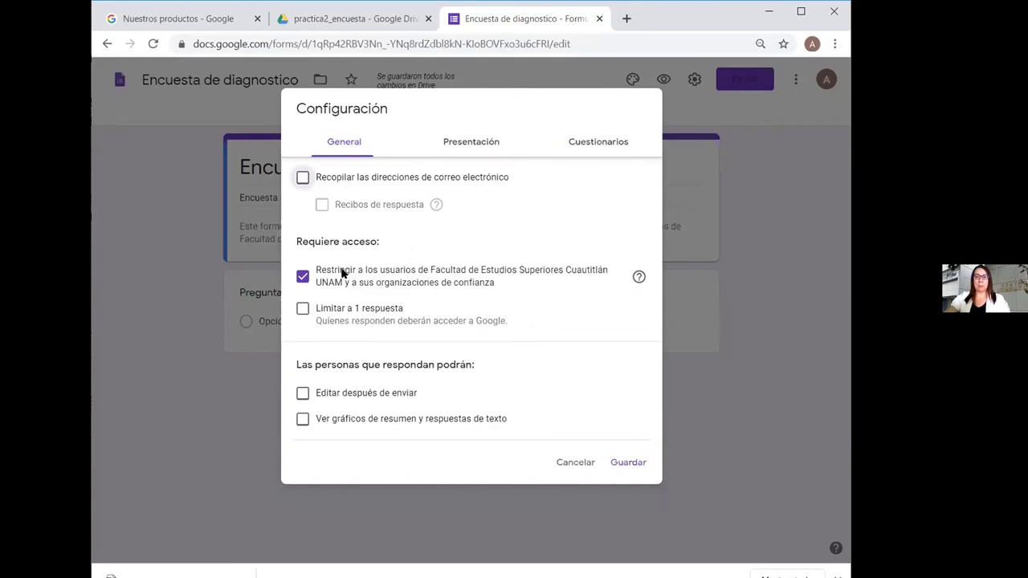
{"action": "left_click", "coordinate": [303, 277]}
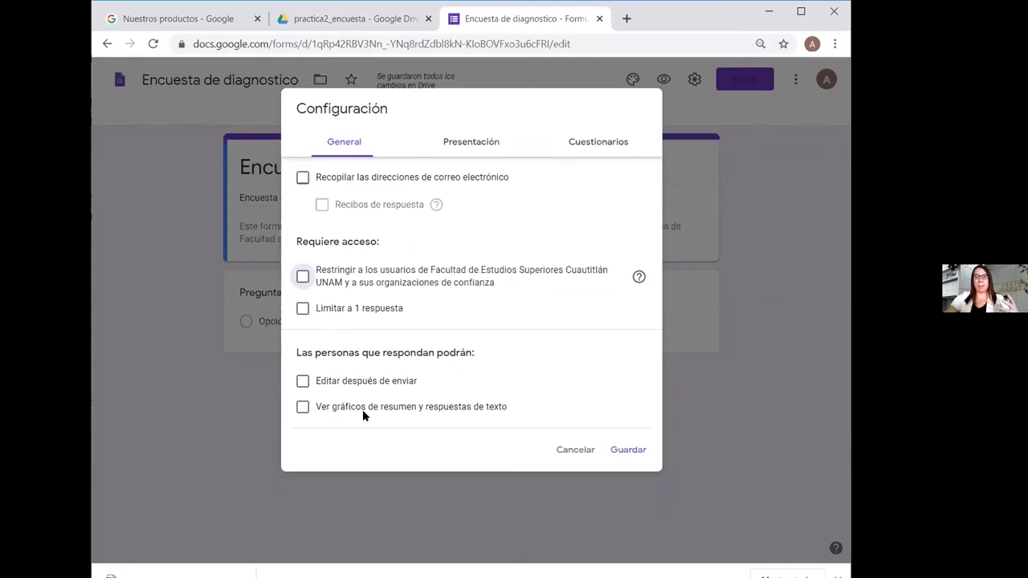
{"action": "left_click", "coordinate": [303, 408]}
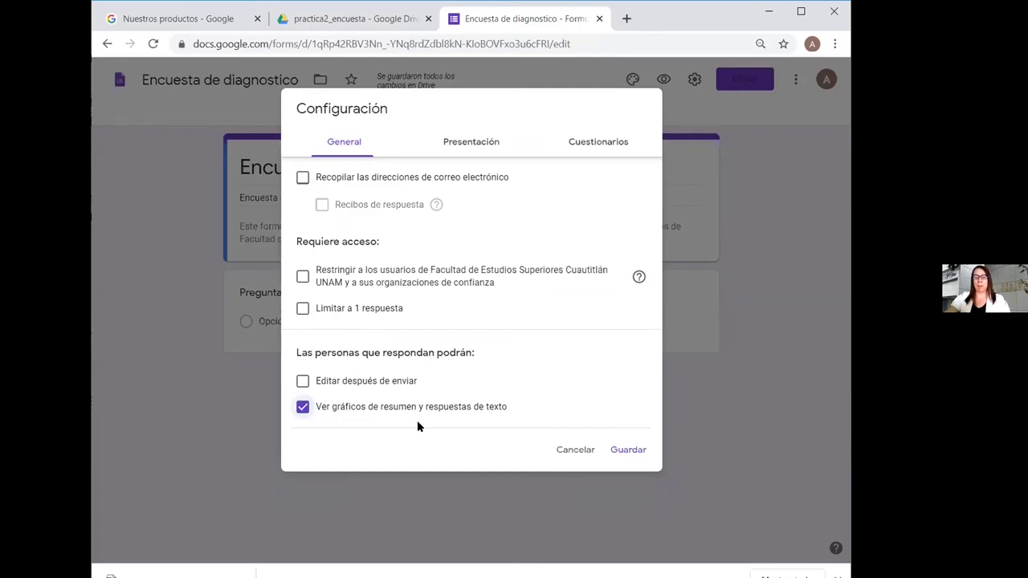
Hide the submit-another-response link, set confirmation 'Gracias por tu participación.', leave quiz mode off, and save
{"action": "left_click", "coordinate": [484, 144]}
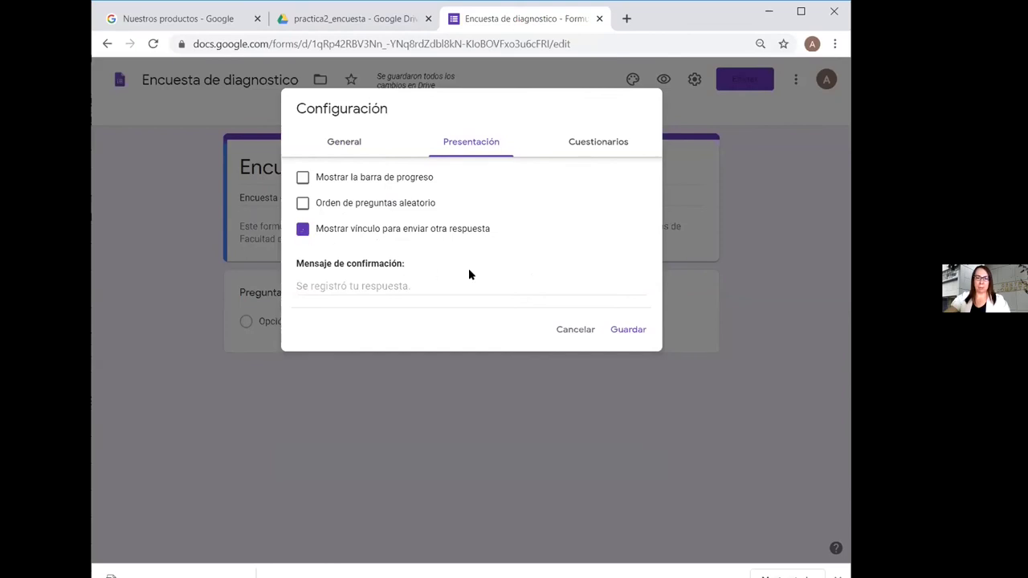
{"action": "key", "text": "space"}
{"action": "left_click", "coordinate": [498, 282]}
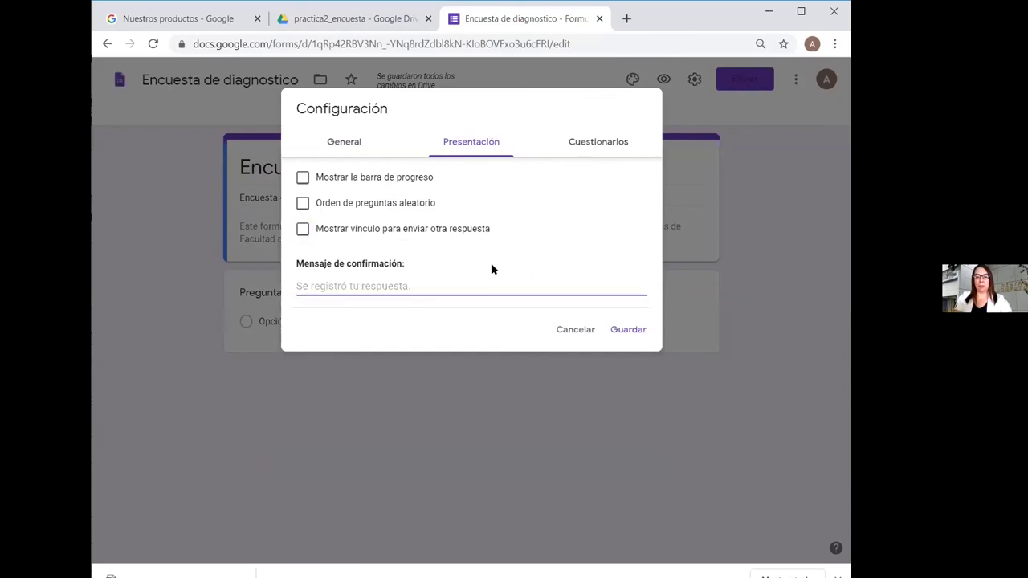
{"action": "type", "text": "Graci"}
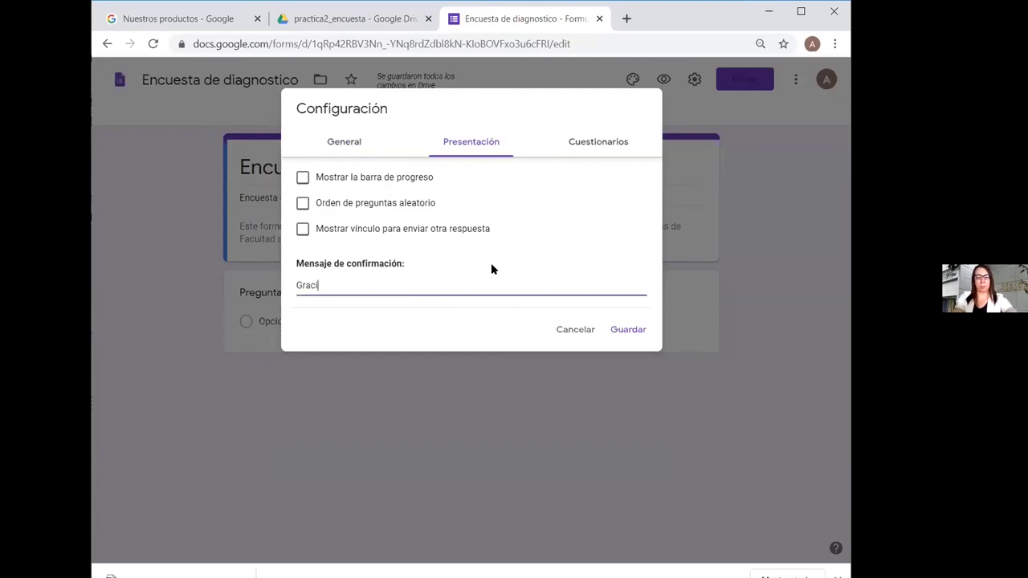
{"action": "type", "text": "as por tu"}
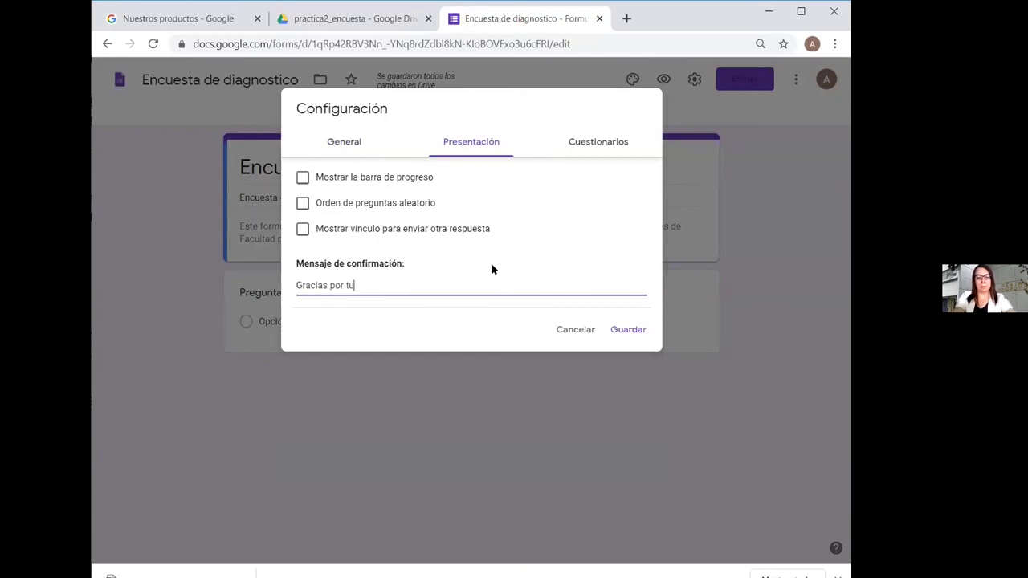
{"action": "type", "text": " participación."}
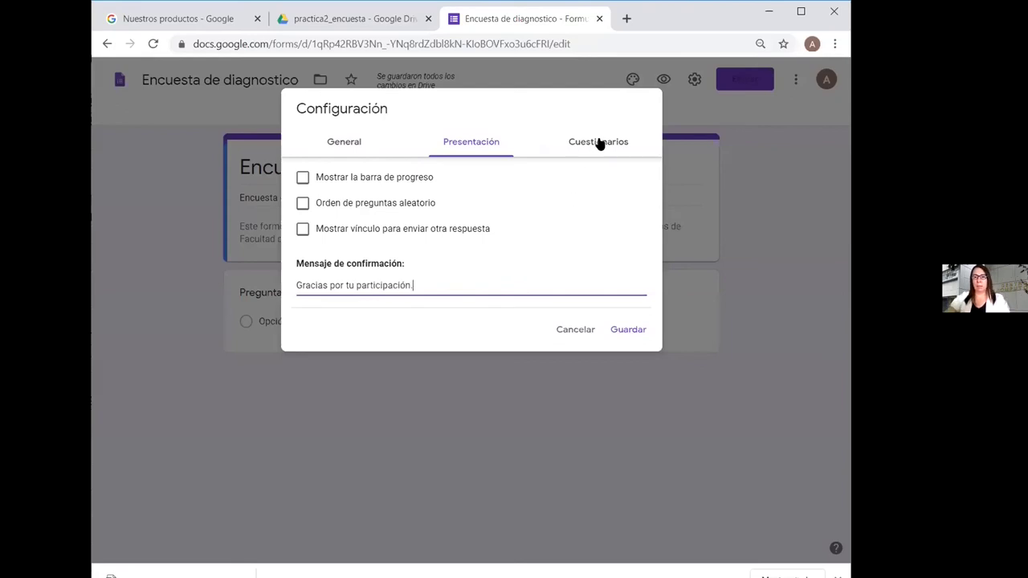
{"action": "left_click", "coordinate": [587, 145]}
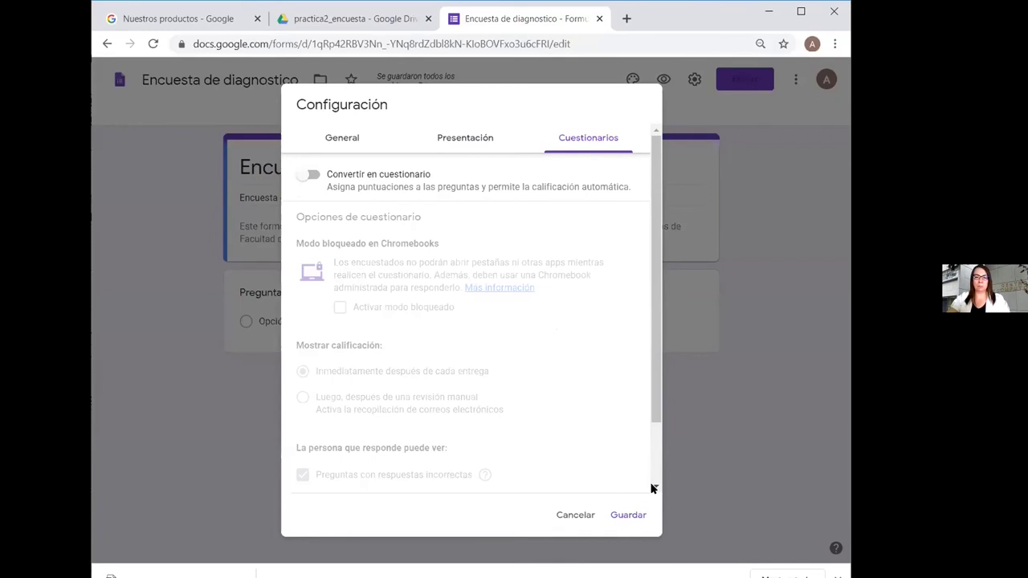
{"action": "left_click", "coordinate": [627, 515]}
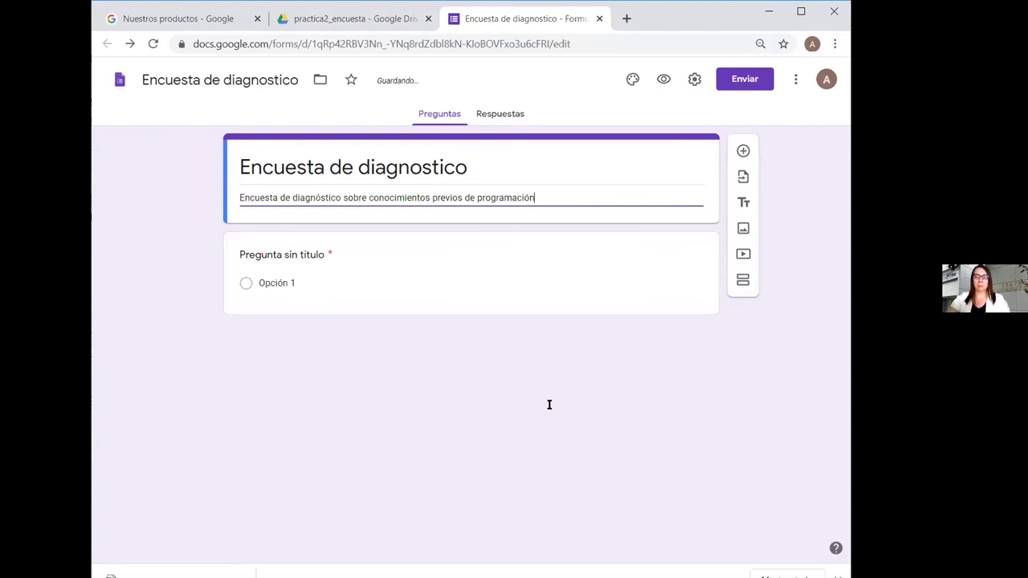
{"action": "left_click", "coordinate": [332, 362]}
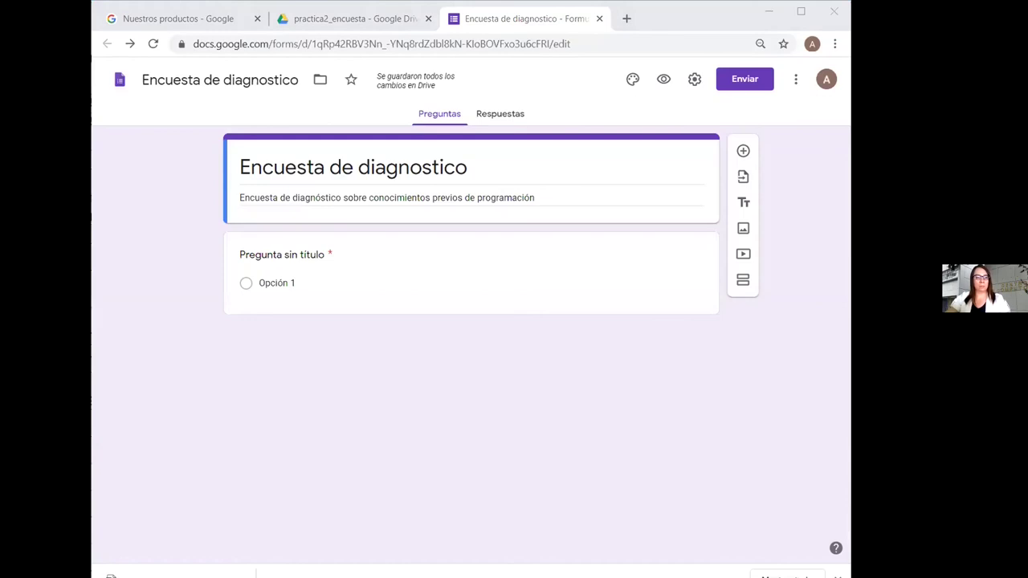
Title the first question '¿Con qué frecuencia usas las estructuras de control de decisión if-else y switch-case?'
{"action": "left_click", "coordinate": [267, 251]}
{"action": "type", "text": "¿Con qué frecuencia usas las estructuras de control de decisión if-else y switch-case?"}
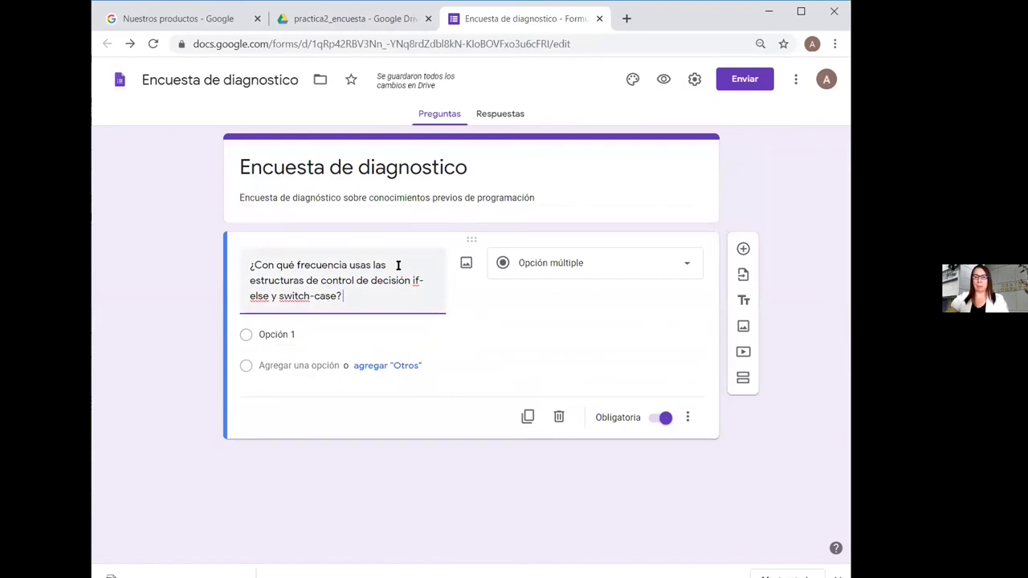
{"action": "left_click", "coordinate": [688, 267]}
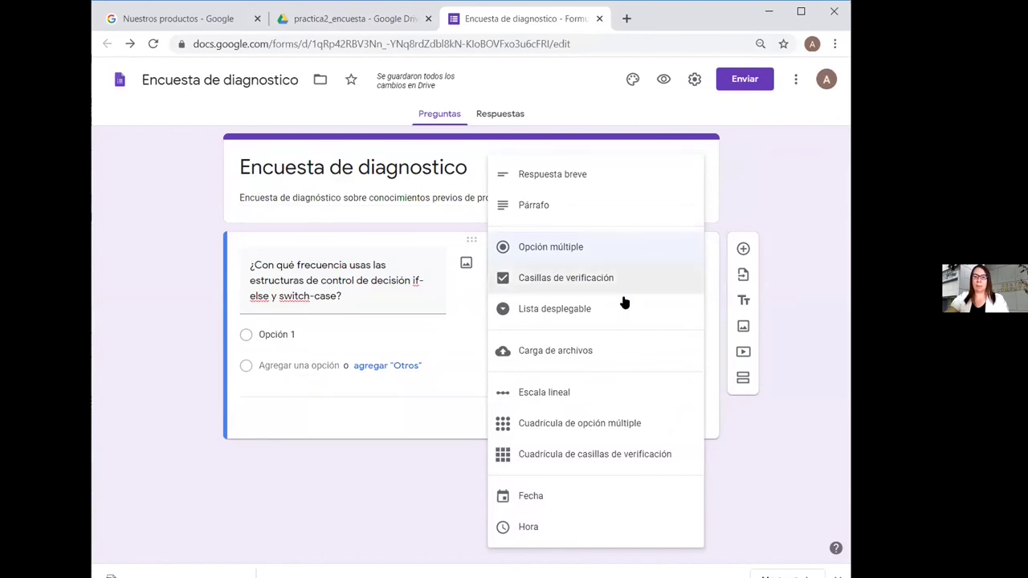
Make the first question a linear scale running from 0 to 3
{"action": "left_click", "coordinate": [566, 392]}
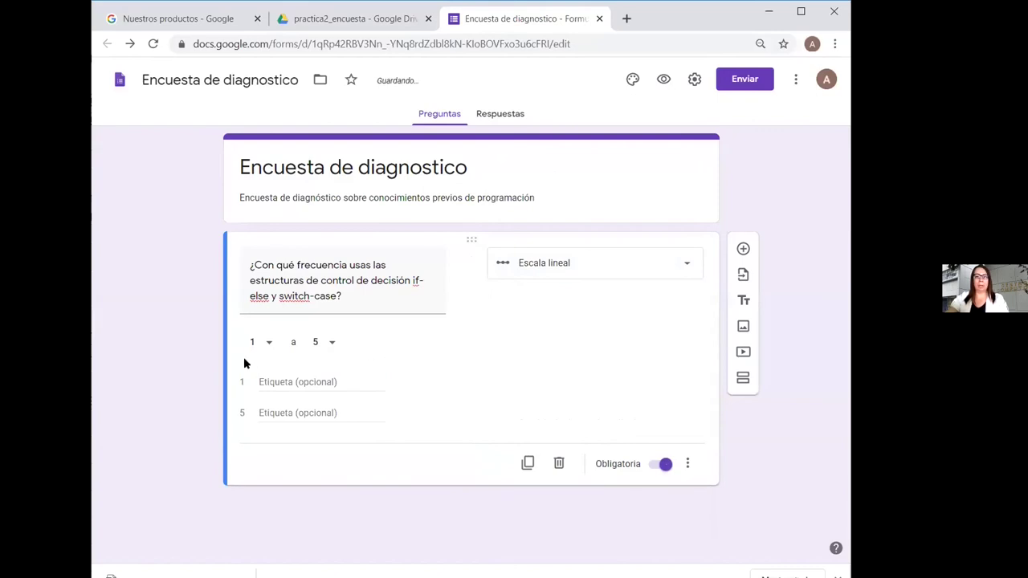
{"action": "left_click", "coordinate": [269, 345]}
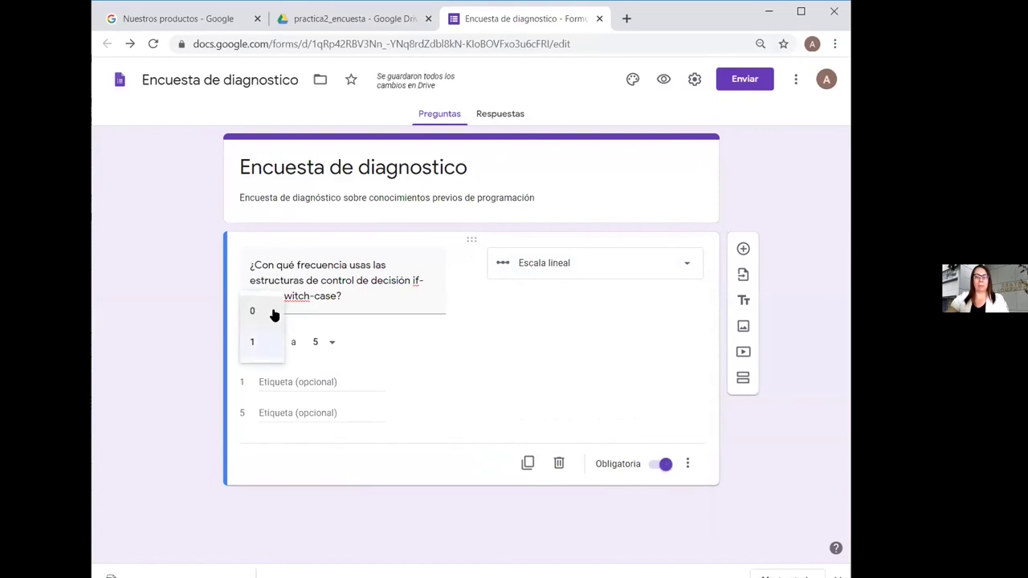
{"action": "left_click", "coordinate": [276, 312]}
{"action": "left_click", "coordinate": [332, 343]}
{"action": "left_click", "coordinate": [326, 280]}
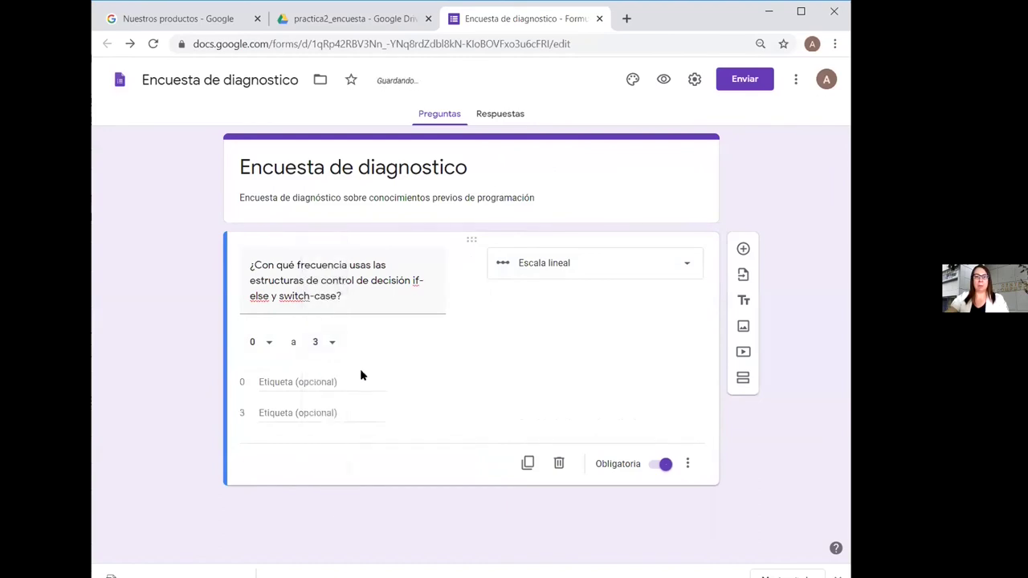
Label the scale ends 'Nunca' and 'Siempre', then add a new question below
{"action": "left_click", "coordinate": [277, 382]}
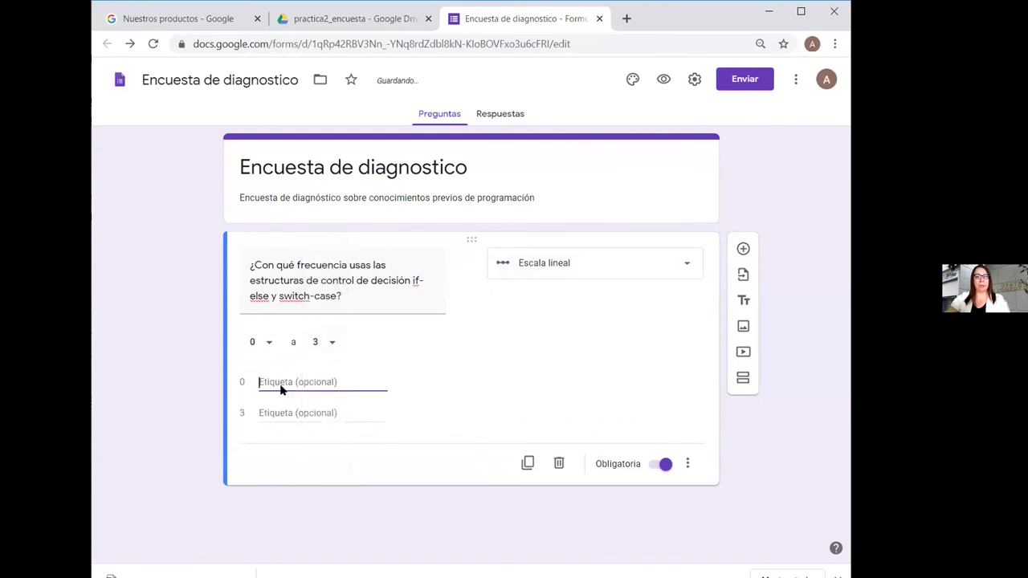
{"action": "type", "text": "Nunca"}
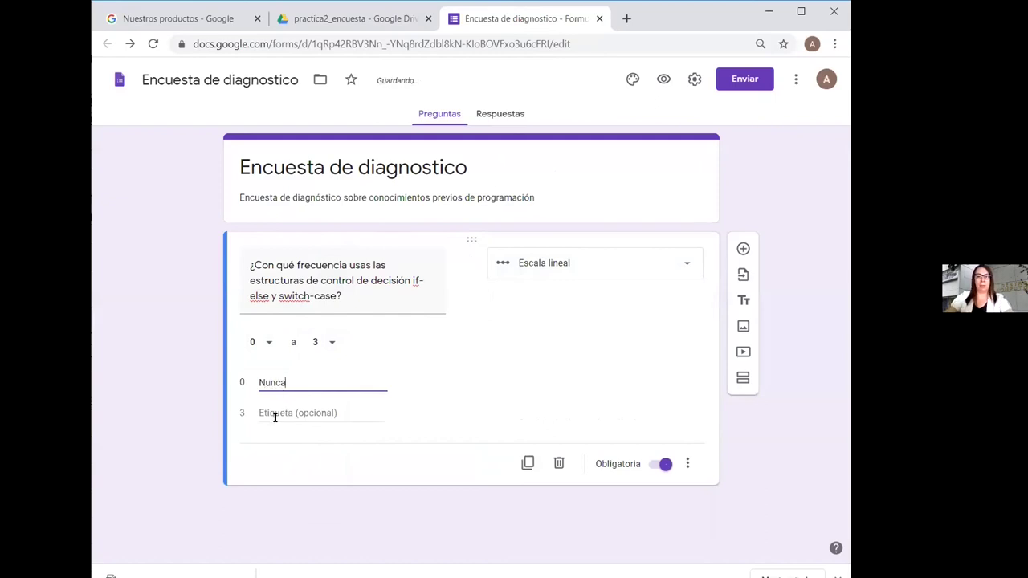
{"action": "left_click", "coordinate": [273, 415]}
{"action": "type", "text": "Siempre"}
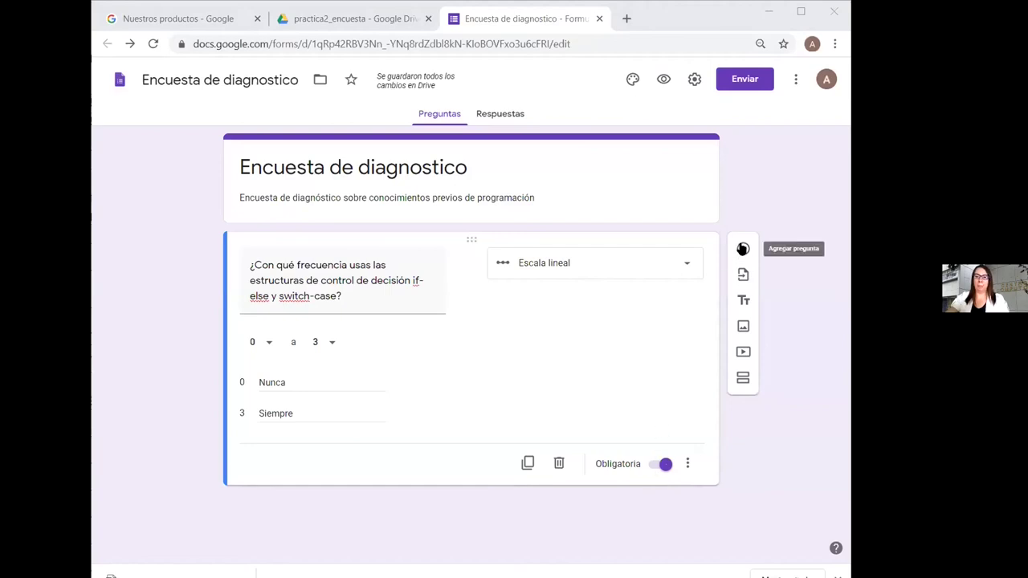
{"action": "left_click", "coordinate": [743, 248]}
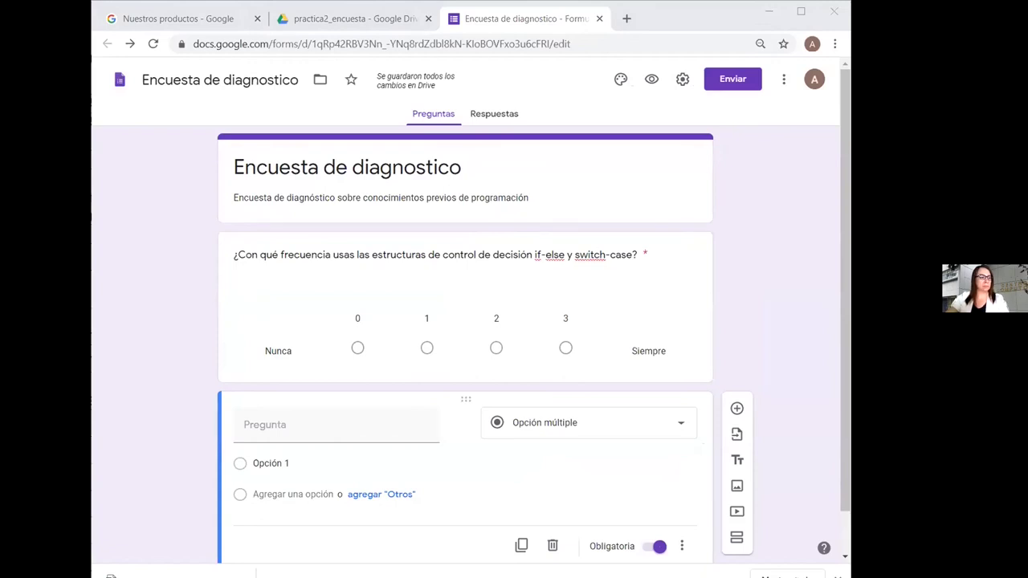
{"action": "left_click", "coordinate": [309, 428]}
Enter '¿Cuáles estructuras de control de iteración/repetición dominas?' as the checkbox question's text
{"action": "type", "text": "¿Cuáles estructuras de control de iteración/repetición dominas?"}
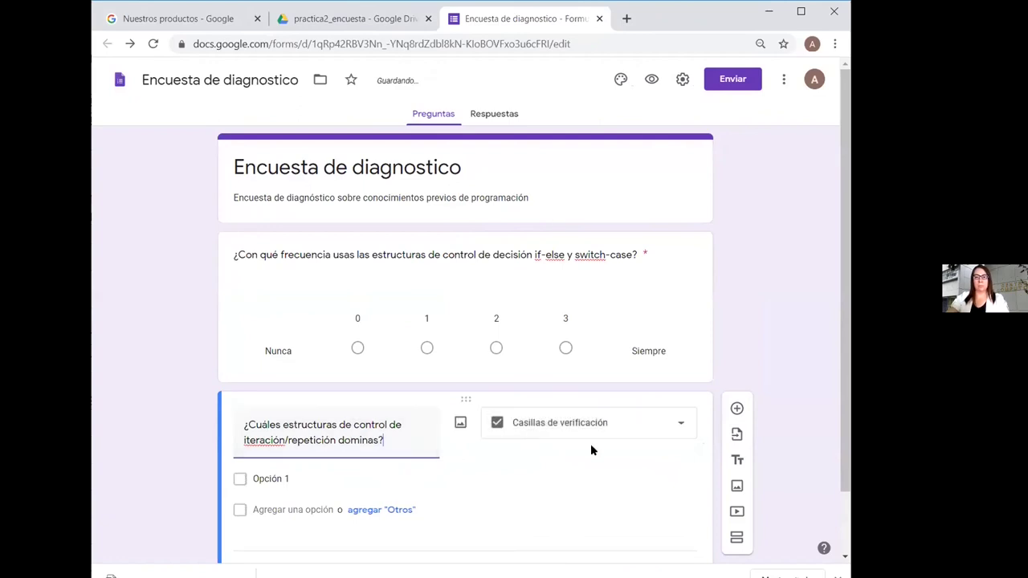
{"action": "scroll", "coordinate": [787, 421], "scroll_direction": "down", "scroll_amount": 1}
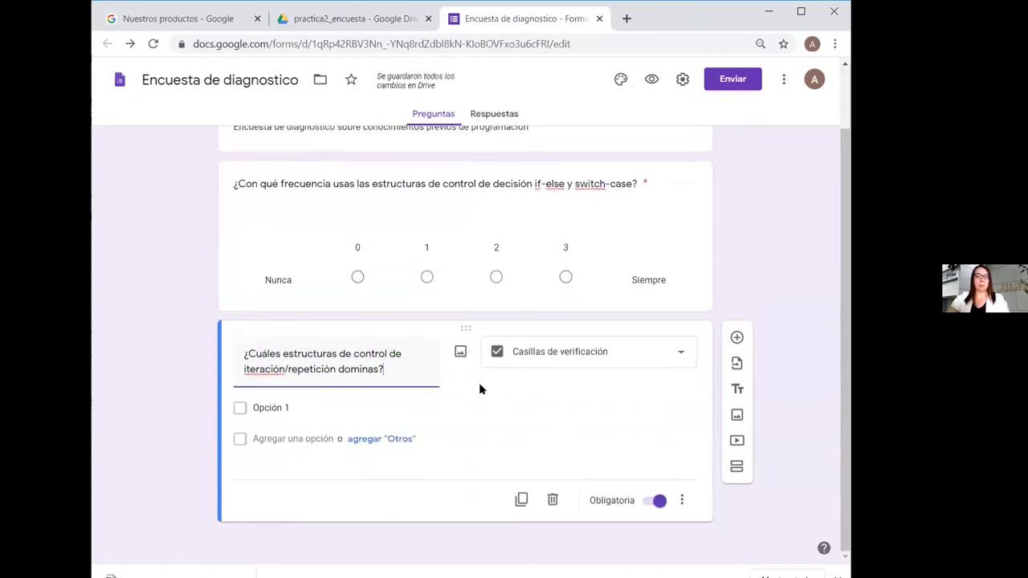
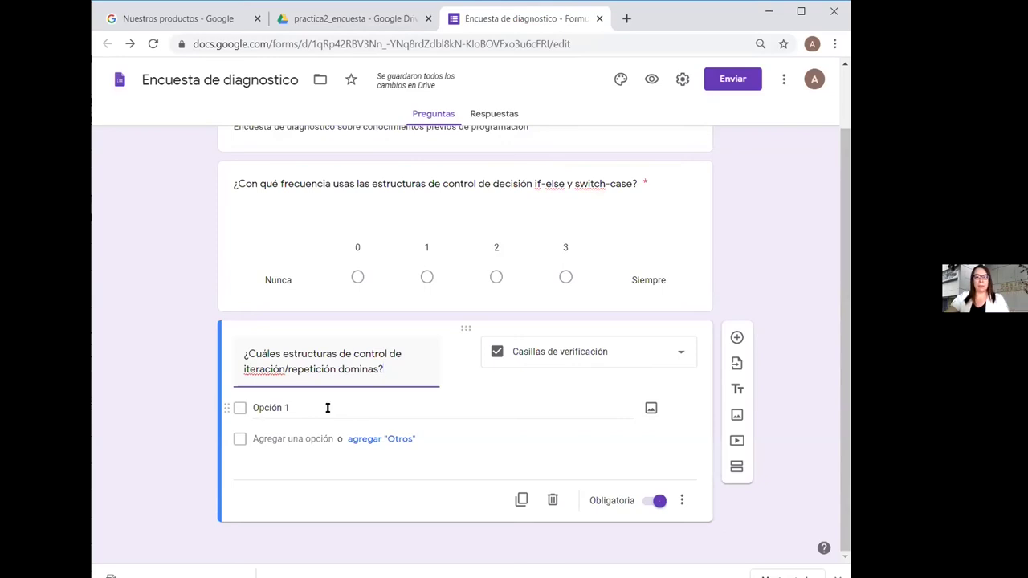
Rename the first option to 'while' and attach the ciclo_while image from the imagenes folder
{"action": "left_click", "coordinate": [292, 407]}
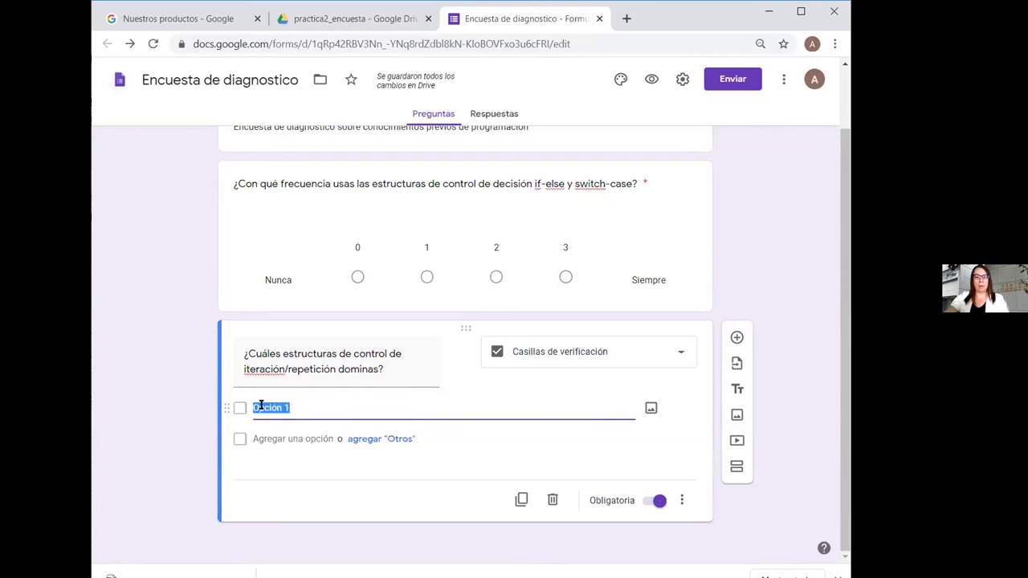
{"action": "type", "text": "while"}
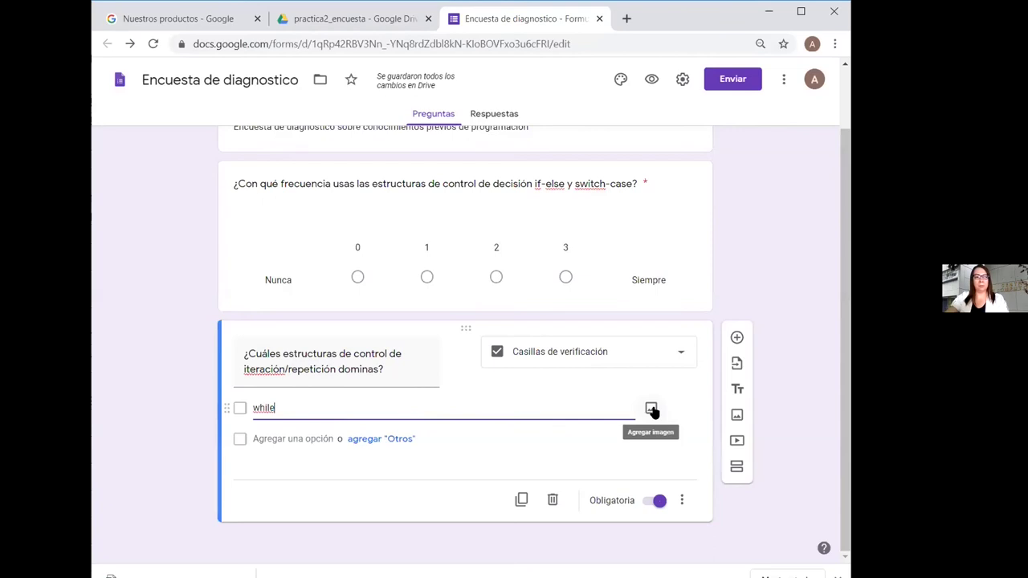
{"action": "left_click", "coordinate": [651, 410]}
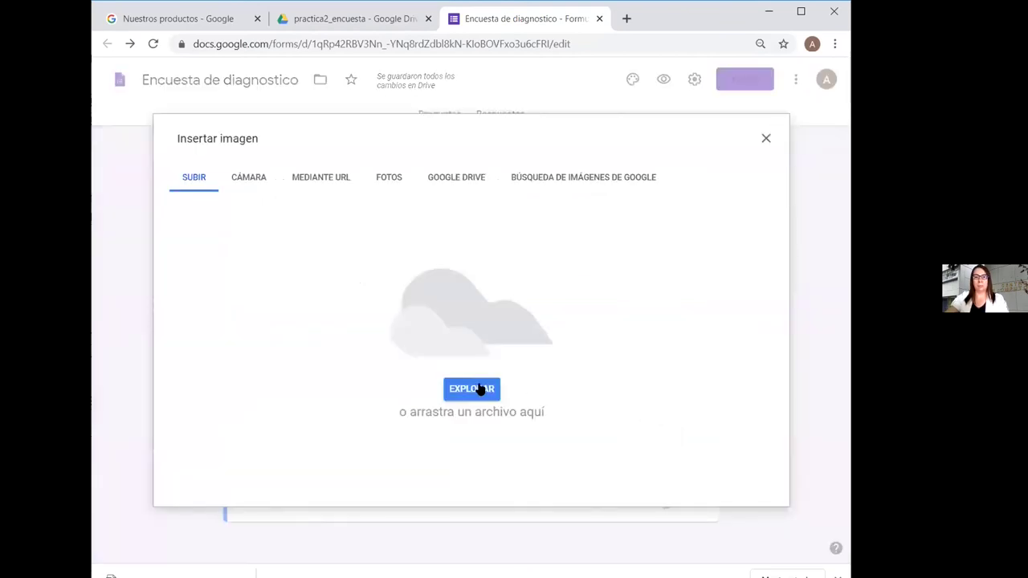
{"action": "left_click", "coordinate": [480, 389]}
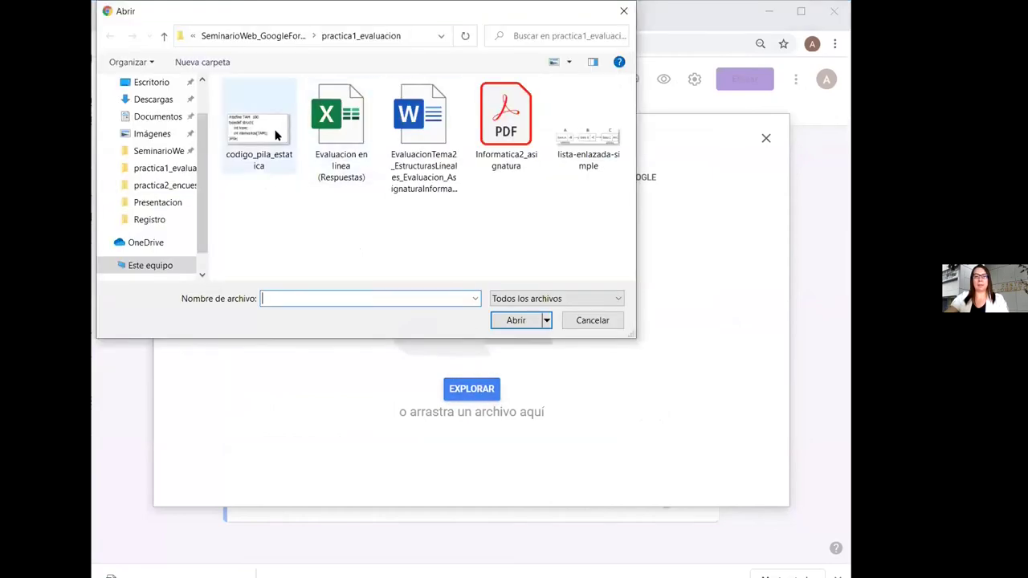
{"action": "left_click", "coordinate": [181, 153]}
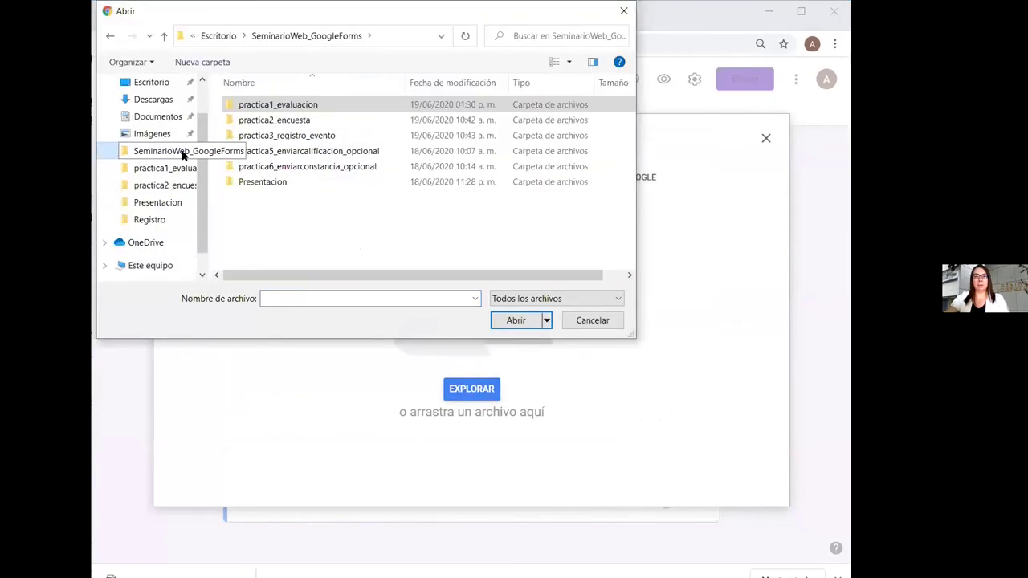
{"action": "double_click", "coordinate": [306, 120]}
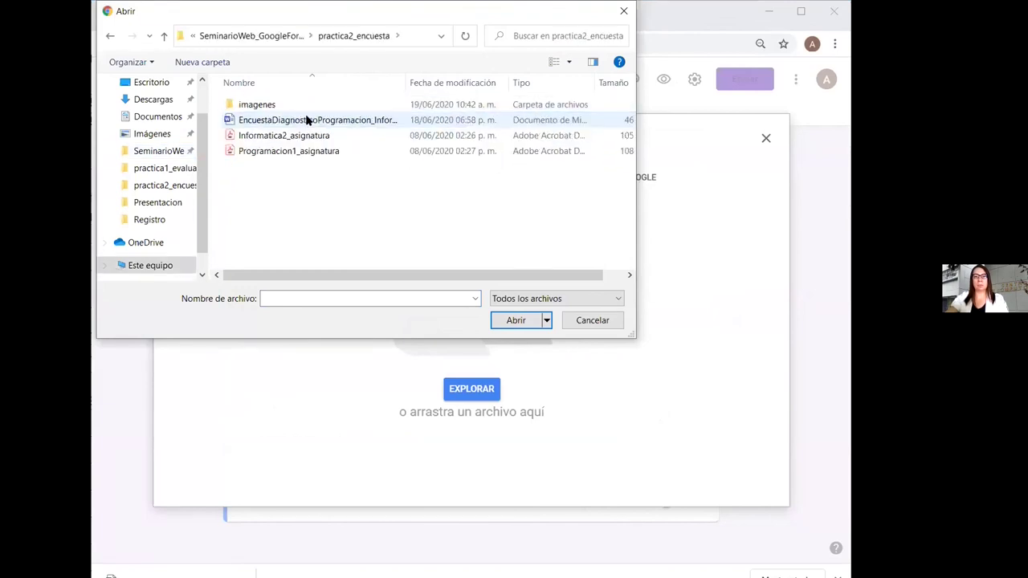
{"action": "double_click", "coordinate": [275, 104]}
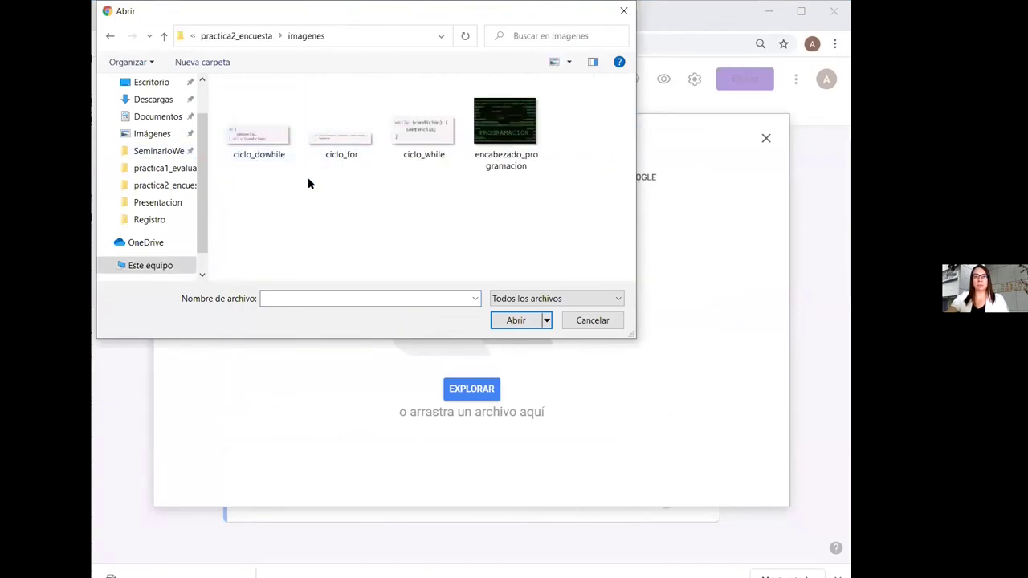
{"action": "double_click", "coordinate": [436, 127]}
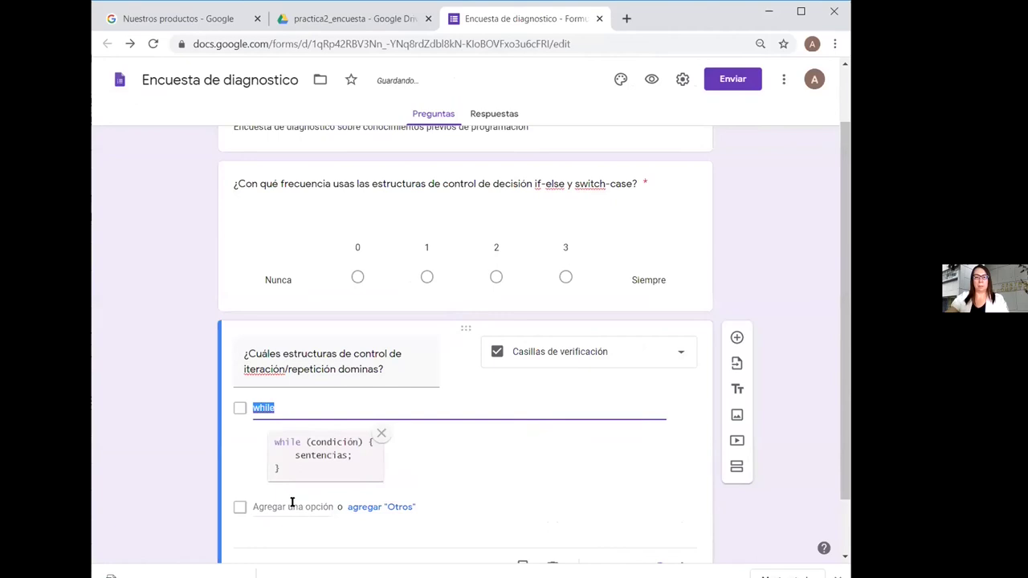
Add a 'for' option illustrated with the ciclo_for image
{"action": "left_click", "coordinate": [292, 502]}
{"action": "type", "text": "for"}
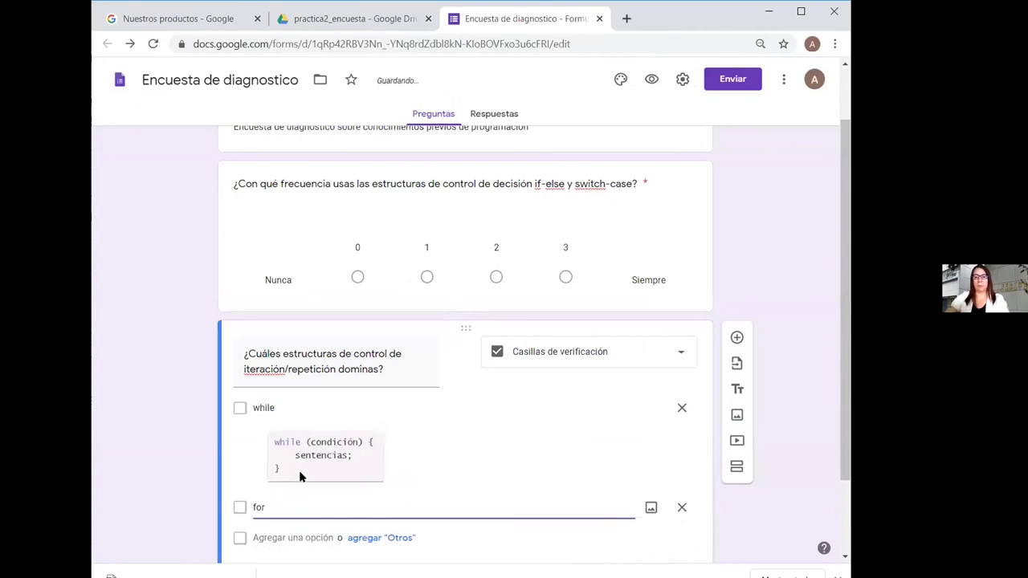
{"action": "left_click", "coordinate": [650, 506]}
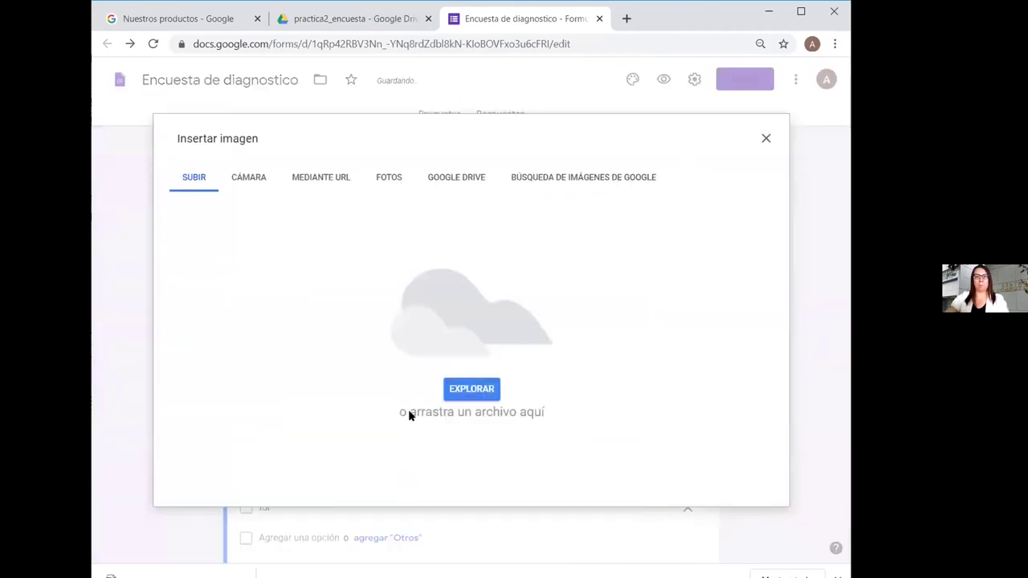
{"action": "left_click", "coordinate": [456, 390]}
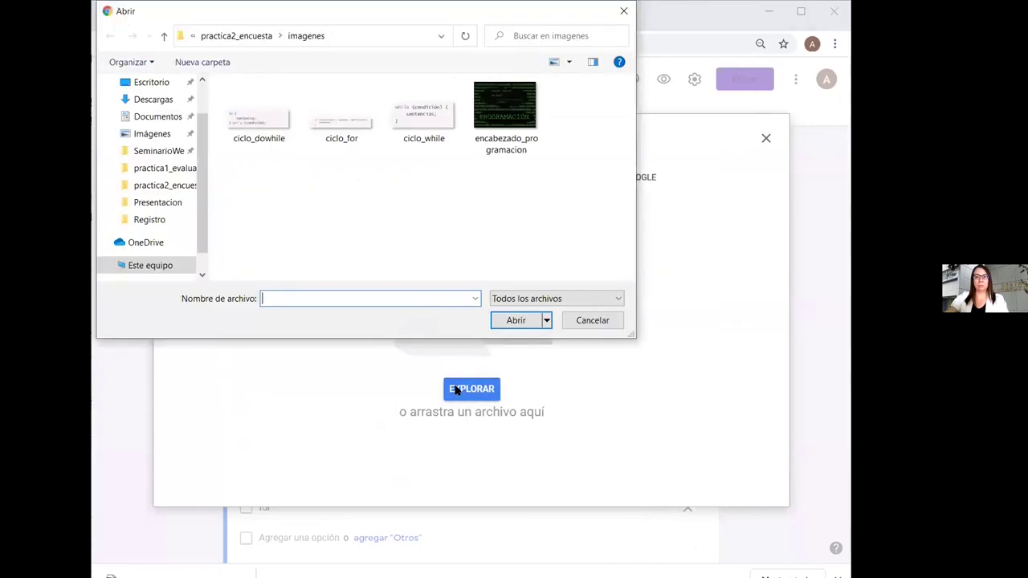
{"action": "double_click", "coordinate": [346, 124]}
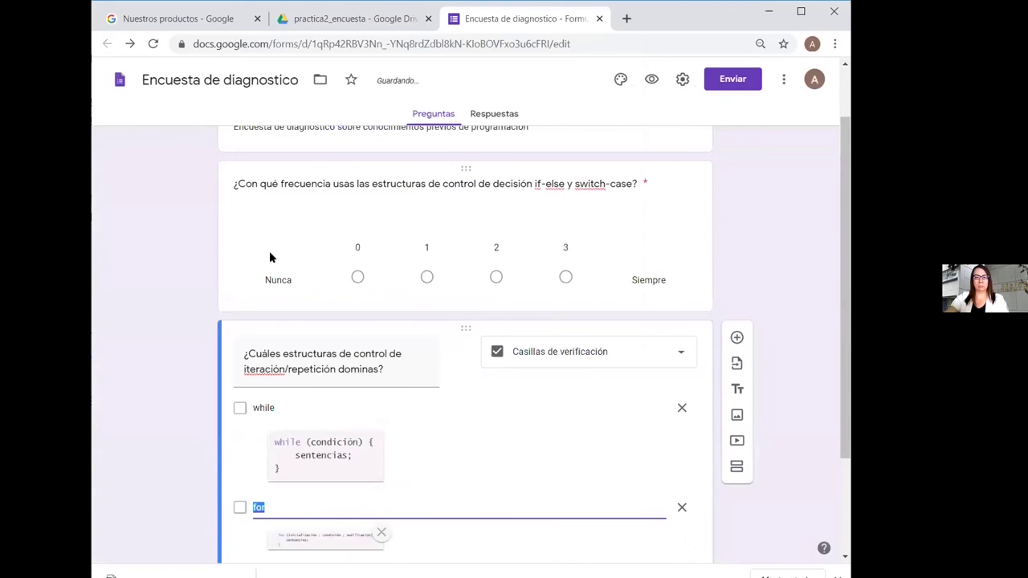
Add a 'do-while' option illustrated with the ciclo_dowhile image
{"action": "scroll", "coordinate": [503, 462], "scroll_direction": "down", "scroll_amount": 2}
{"action": "left_click", "coordinate": [303, 438]}
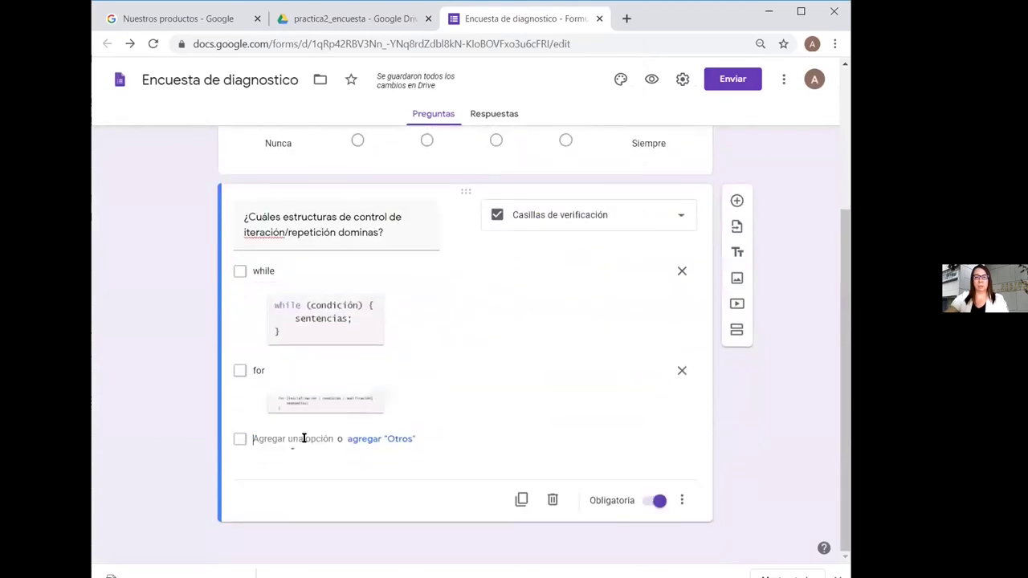
{"action": "type", "text": "do-while"}
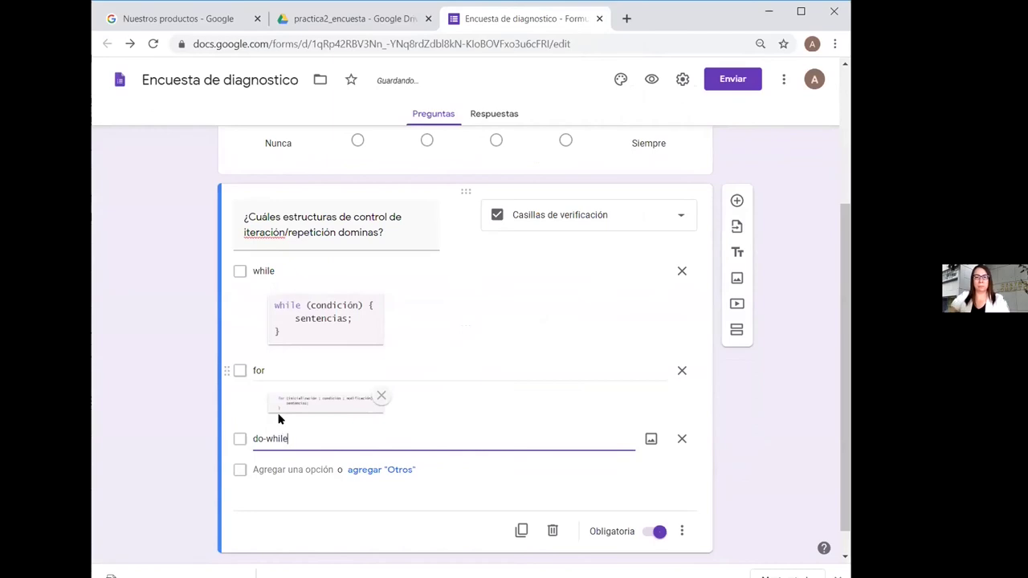
{"action": "left_click", "coordinate": [650, 439]}
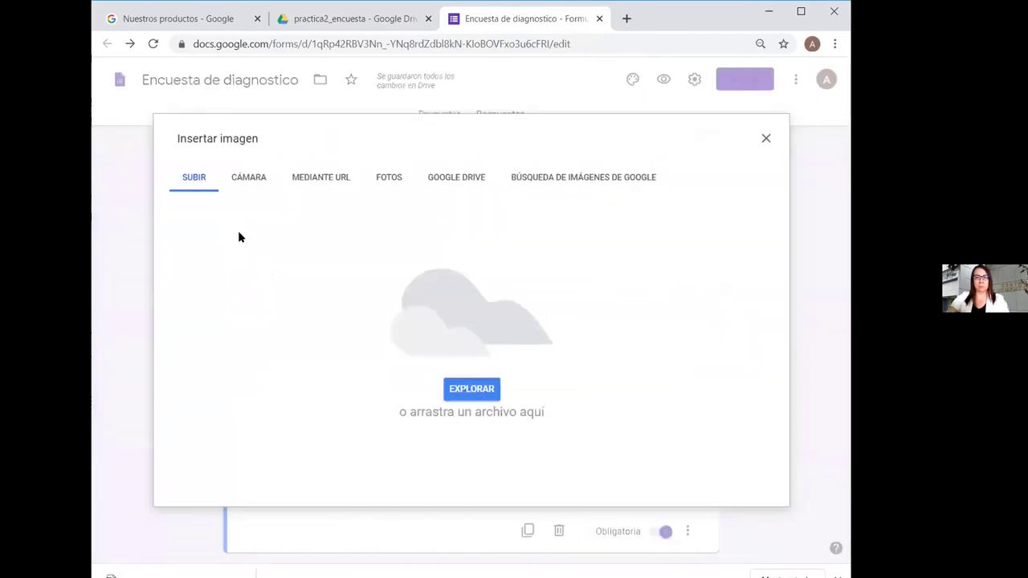
{"action": "left_click", "coordinate": [493, 388]}
{"action": "left_click", "coordinate": [273, 128]}
{"action": "key", "text": "Return"}
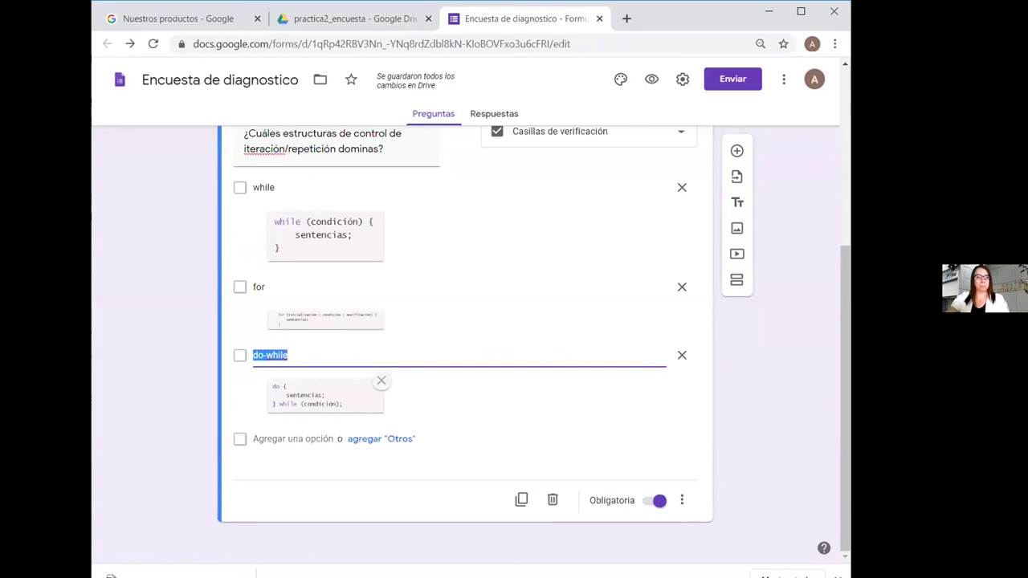
{"action": "key", "text": "alt+Tab"}
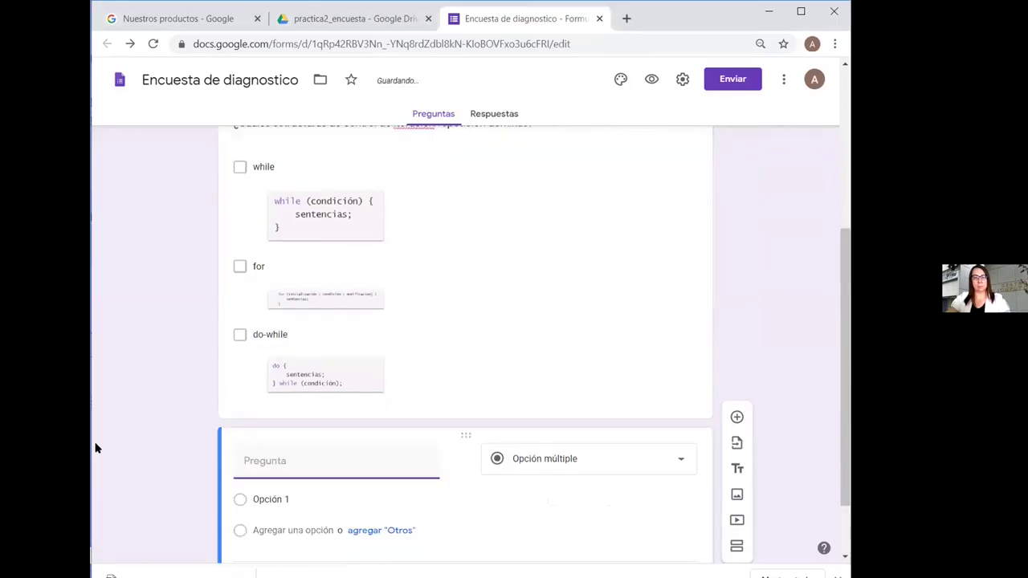
Paste the arrays question as a 1–4 scale labelled Pésimos and Excelentes, then add a question
{"action": "type", "text": "¿Cómo evaluarias tus conocimientos en el uso de arreglos?"}
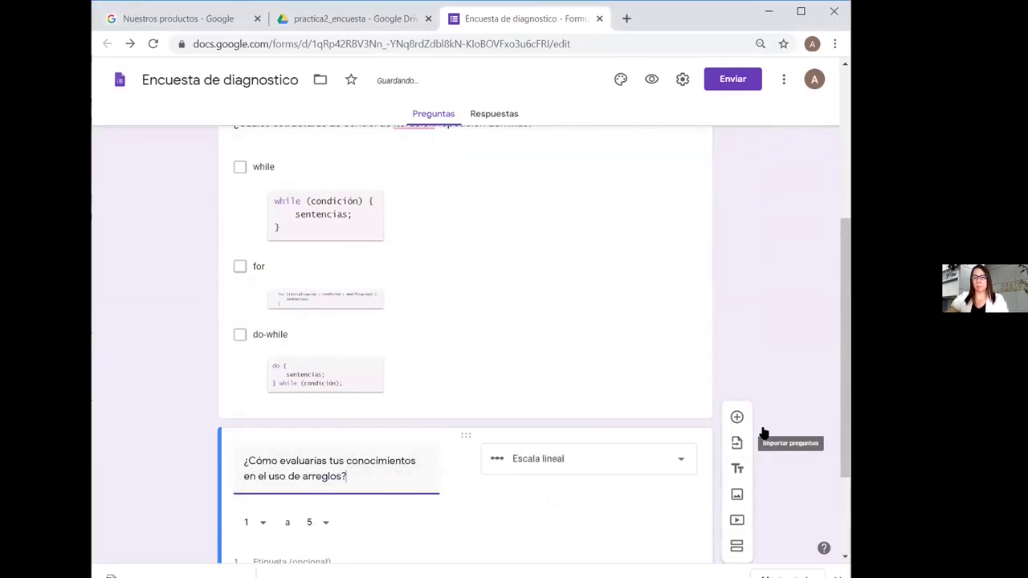
{"action": "scroll", "coordinate": [771, 431], "scroll_direction": "down", "scroll_amount": 2}
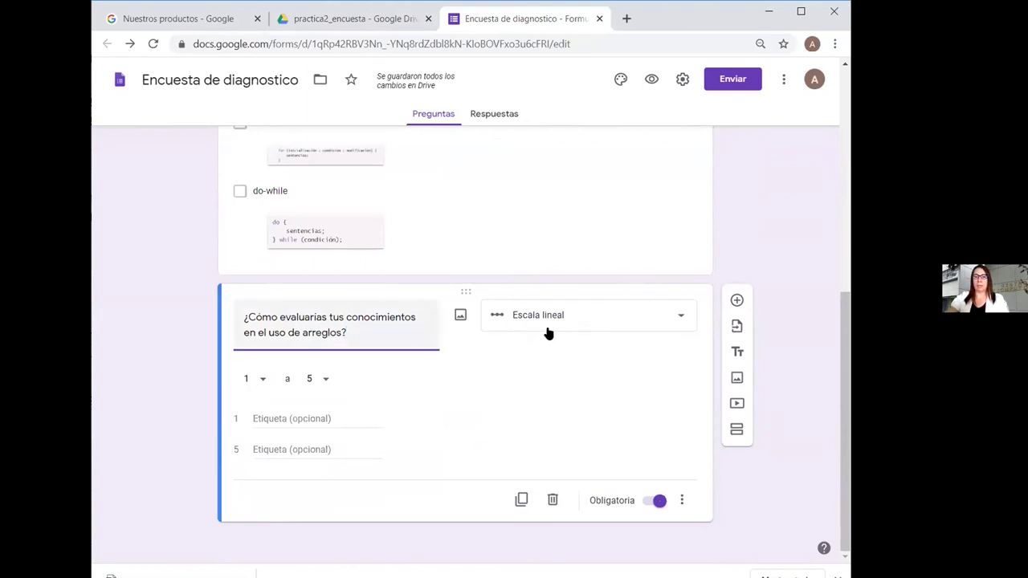
{"action": "left_click", "coordinate": [324, 383]}
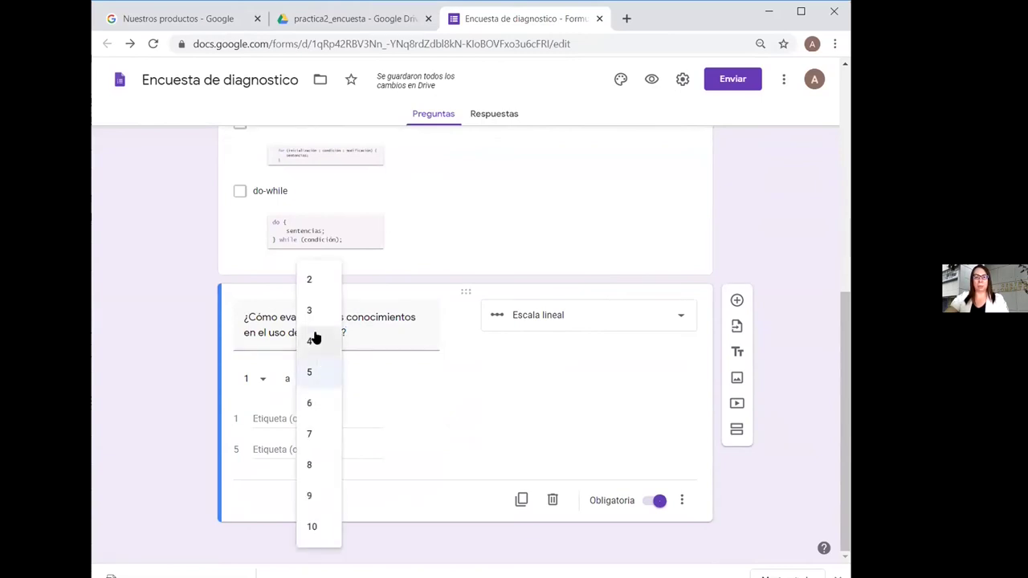
{"action": "left_click", "coordinate": [313, 340]}
{"action": "left_click", "coordinate": [277, 417]}
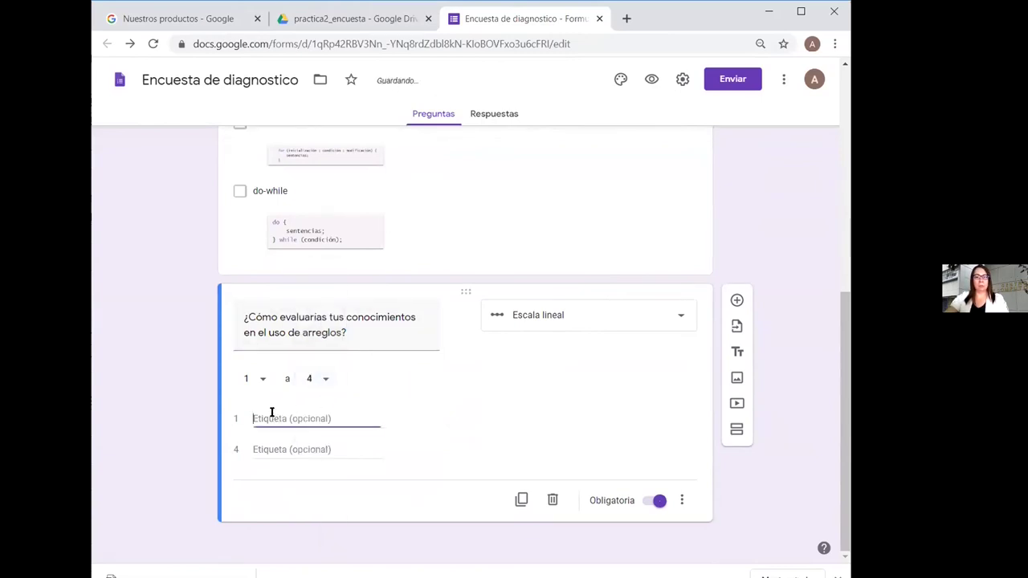
{"action": "type", "text": "Pésimos"}
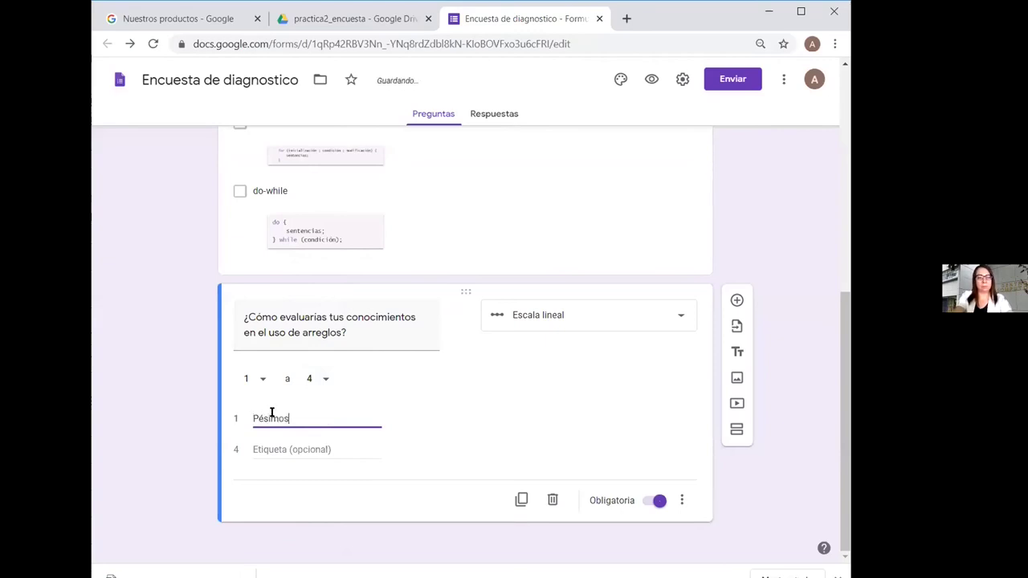
{"action": "left_click", "coordinate": [267, 451]}
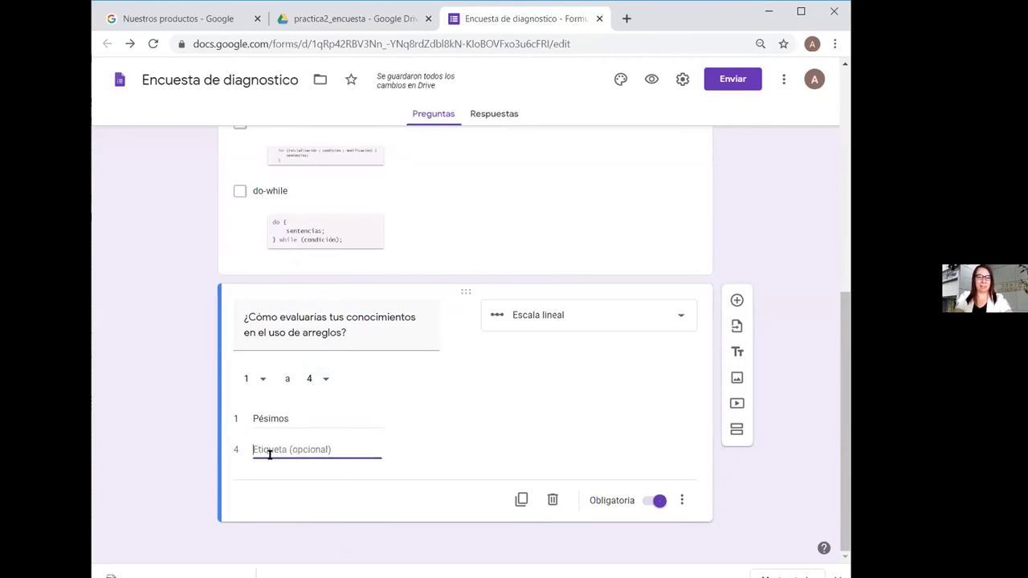
{"action": "type", "text": "Ex"}
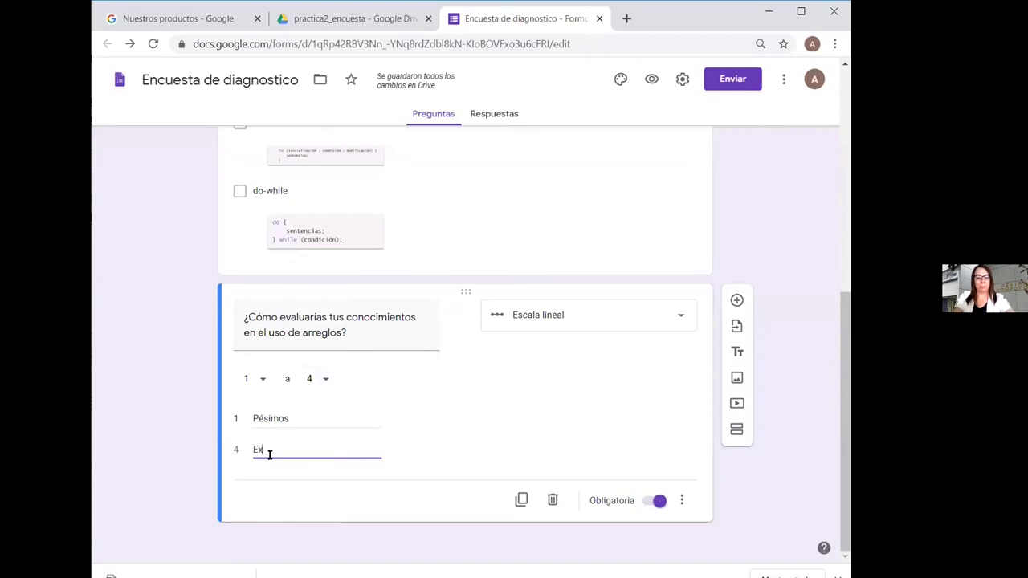
{"action": "type", "text": "celentes"}
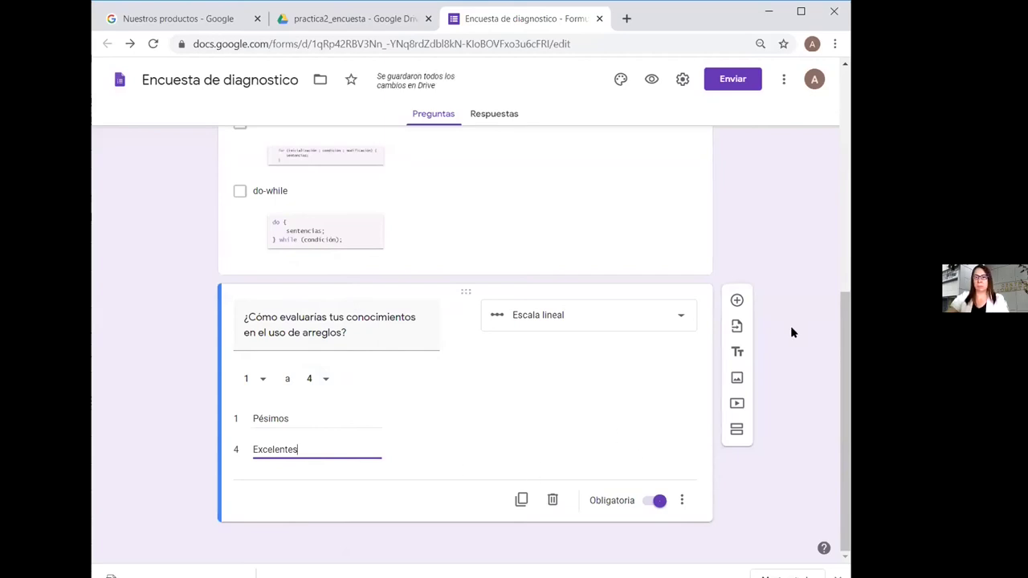
{"action": "left_click", "coordinate": [737, 300]}
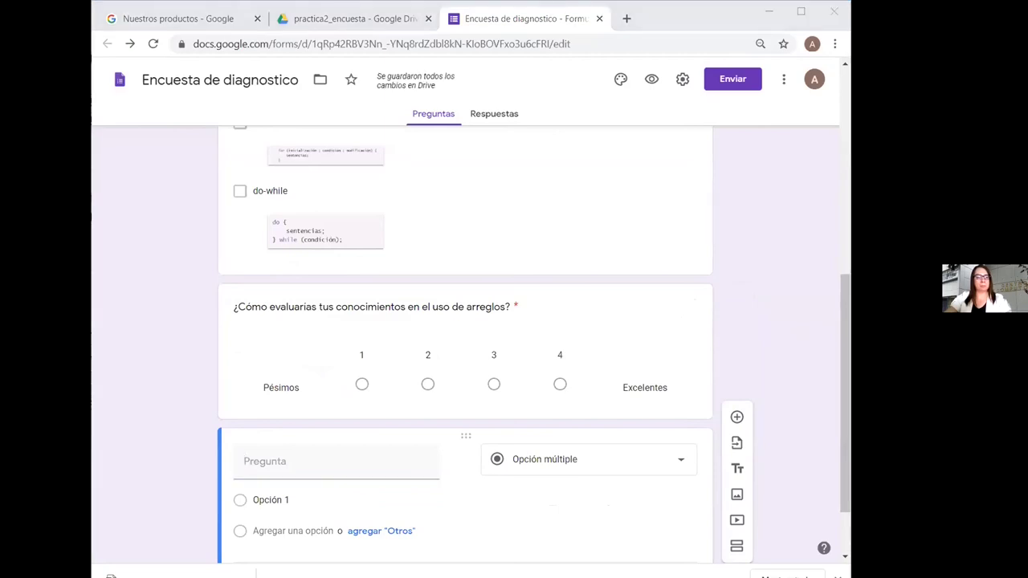
Paste the functions question, make it a dropdown, and set its first option to 0-5
{"action": "left_click", "coordinate": [280, 459]}
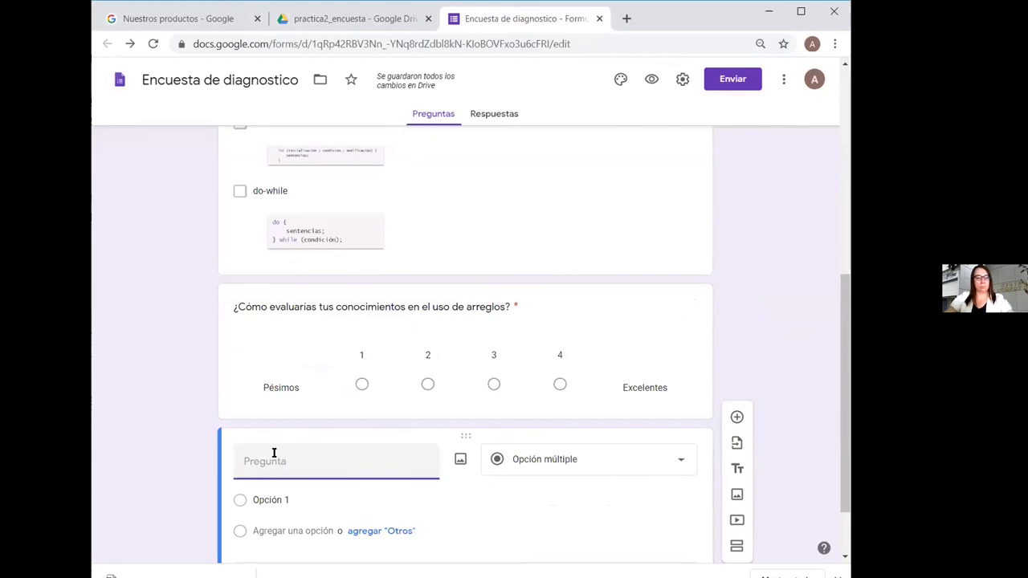
{"action": "type", "text": "¿En cuantos programas estimas que has utilizado funciones?"}
{"action": "scroll", "coordinate": [783, 426], "scroll_direction": "down", "scroll_amount": 1}
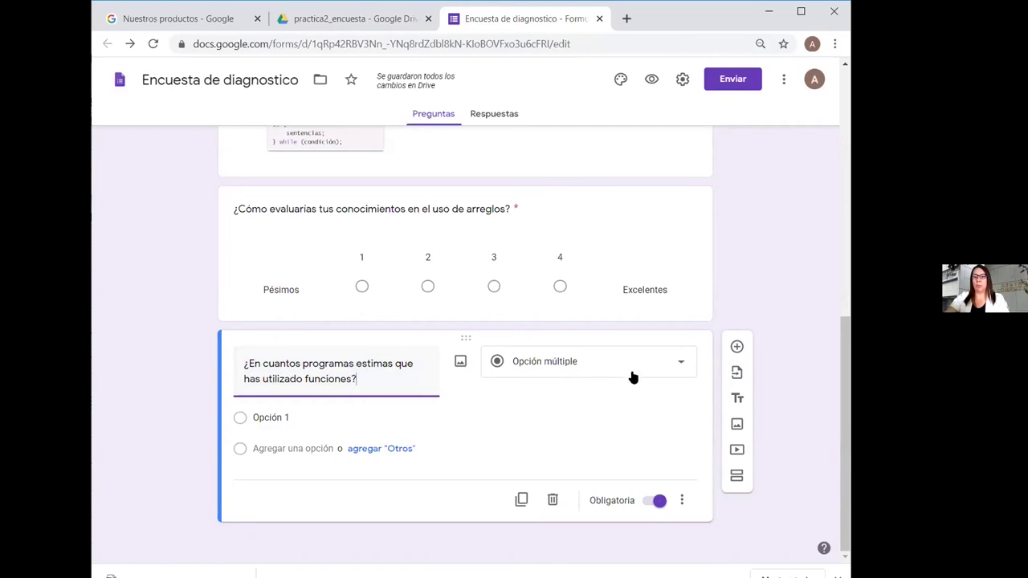
{"action": "left_click", "coordinate": [680, 365]}
{"action": "left_click", "coordinate": [599, 310]}
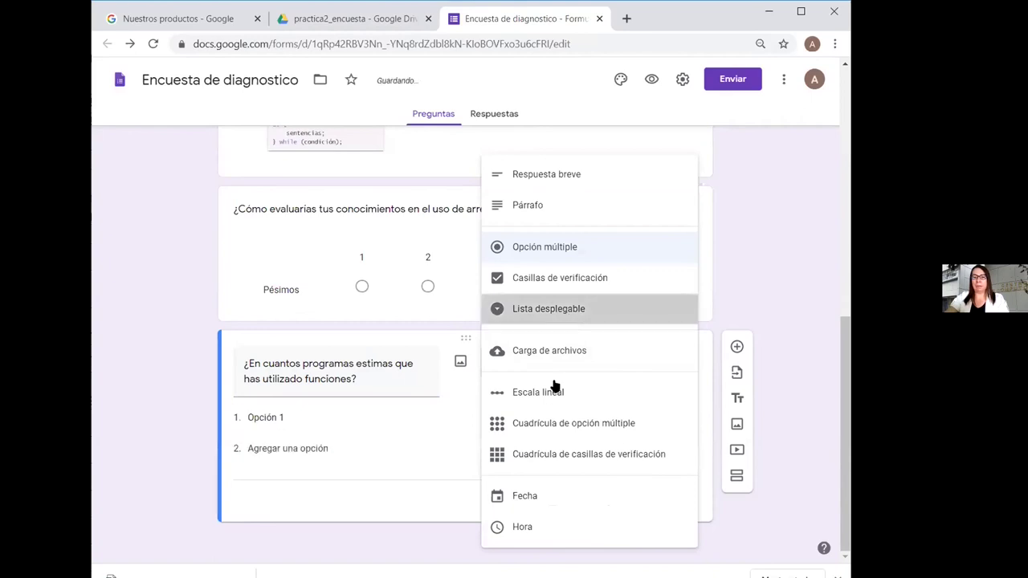
{"action": "left_click", "coordinate": [293, 415]}
{"action": "type", "text": "0"}
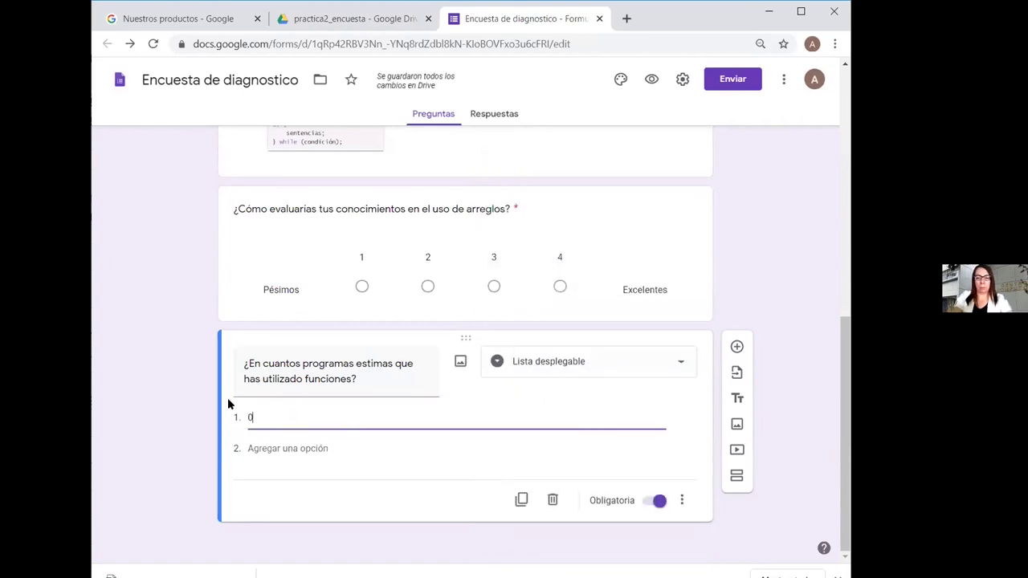
{"action": "type", "text": "-5"}
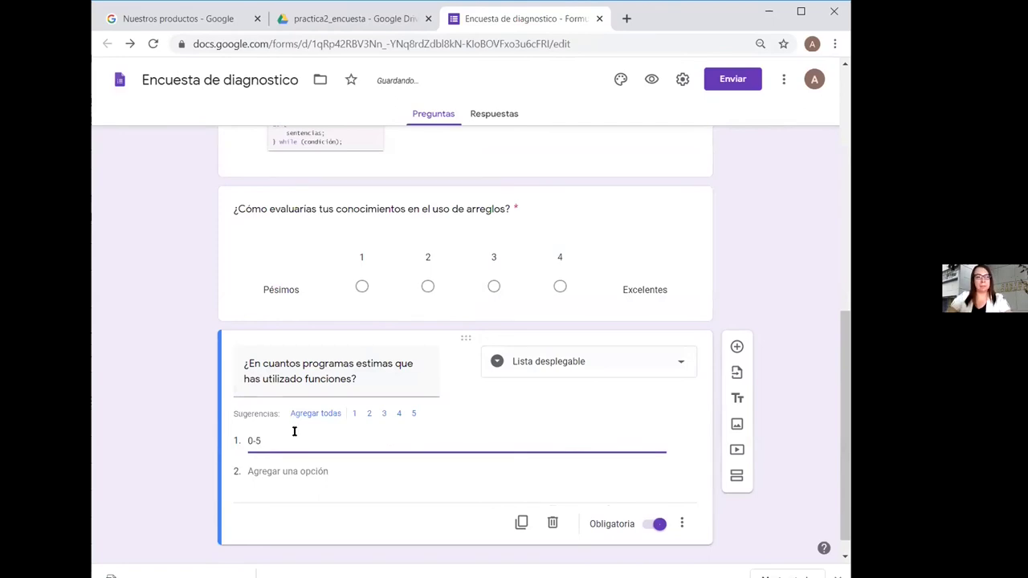
Add dropdown options 6-10, 11-15, 16-20, 21-25 and 'De 26 a más'
{"action": "left_click", "coordinate": [283, 470]}
{"action": "type", "text": "6"}
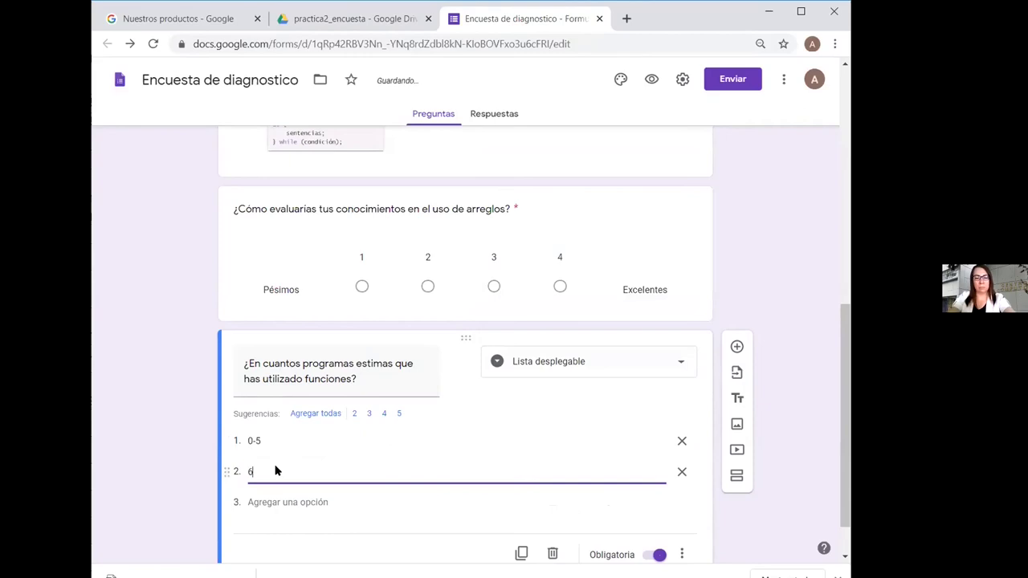
{"action": "type", "text": "-10"}
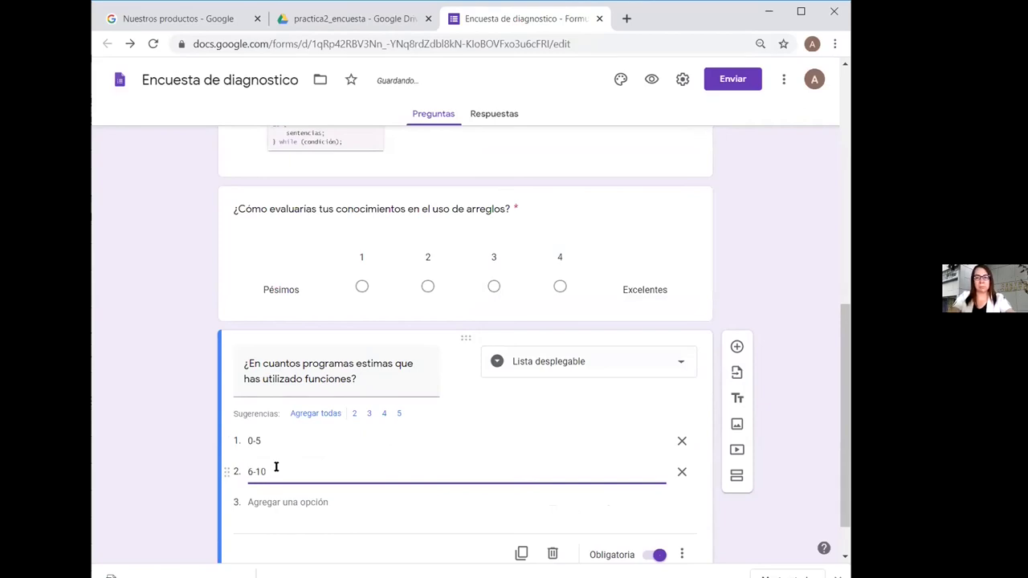
{"action": "key", "text": "Return"}
{"action": "type", "text": "11"}
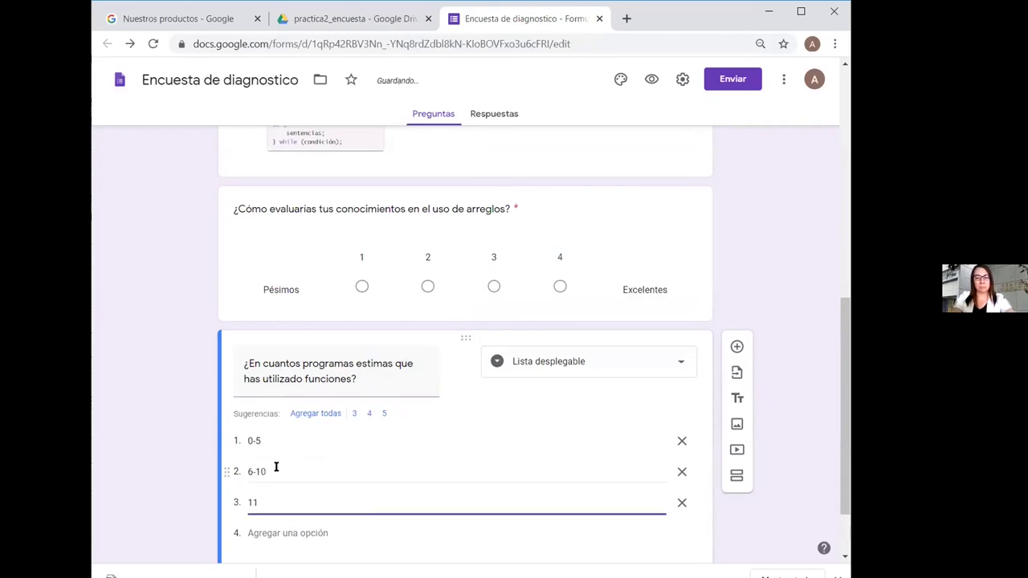
{"action": "type", "text": "-15"}
{"action": "key", "text": "Return"}
{"action": "type", "text": "16"}
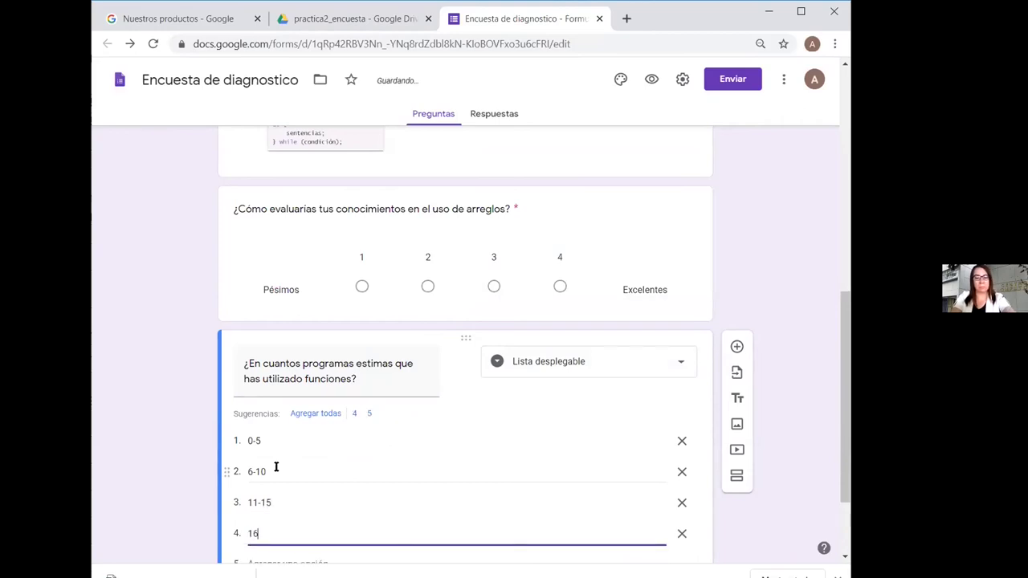
{"action": "type", "text": "-20"}
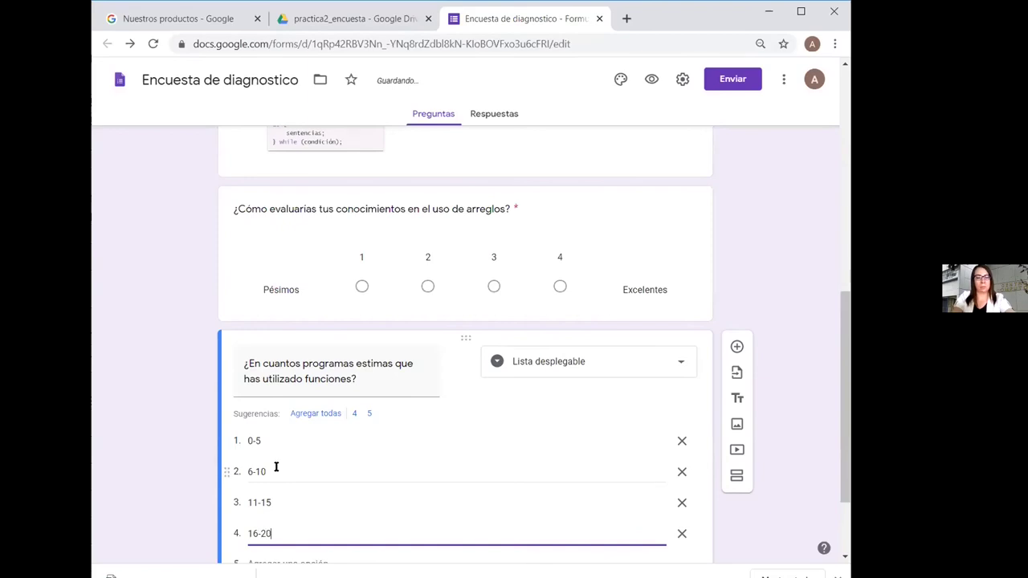
{"action": "key", "text": "Return"}
{"action": "type", "text": "21"}
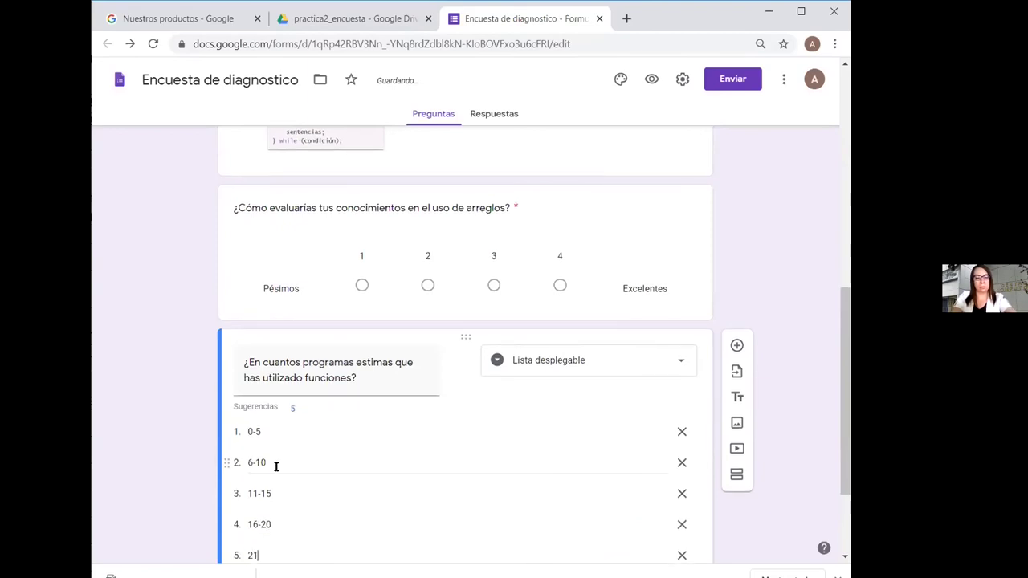
{"action": "type", "text": "-25"}
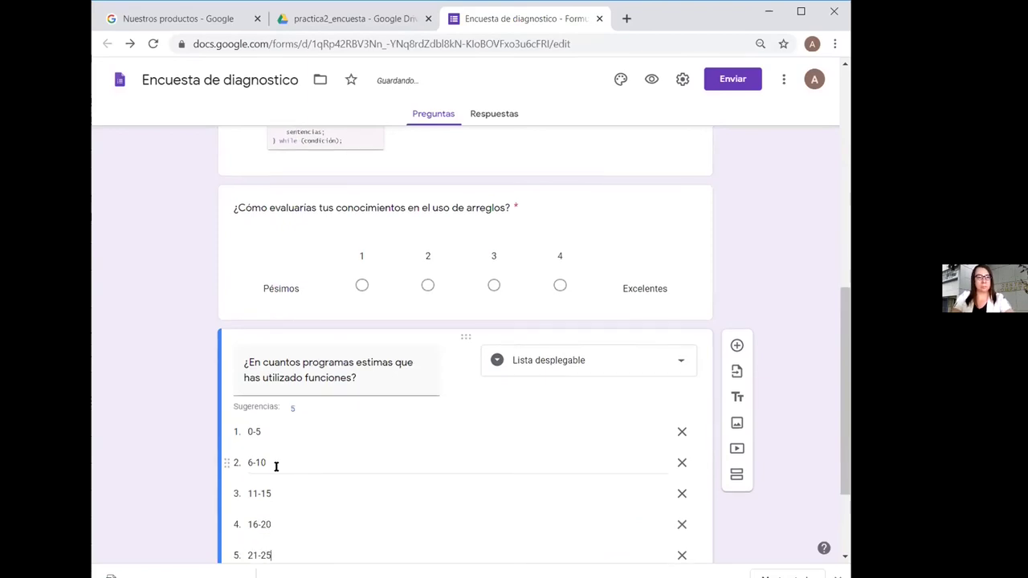
{"action": "key", "text": "Return"}
{"action": "type", "text": "DE"}
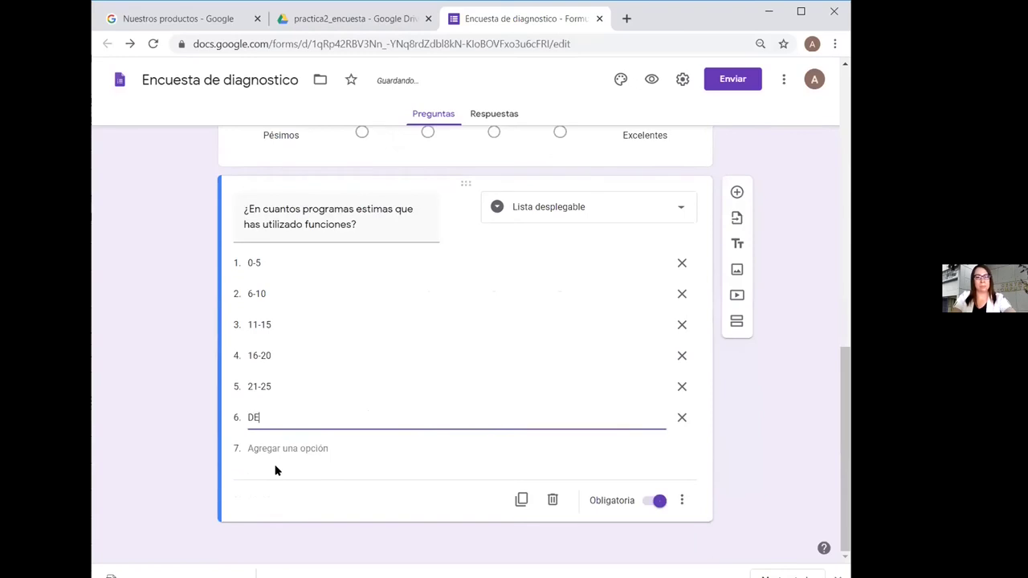
{"action": "key", "text": "BackSpace"}
{"action": "type", "text": "e 26"}
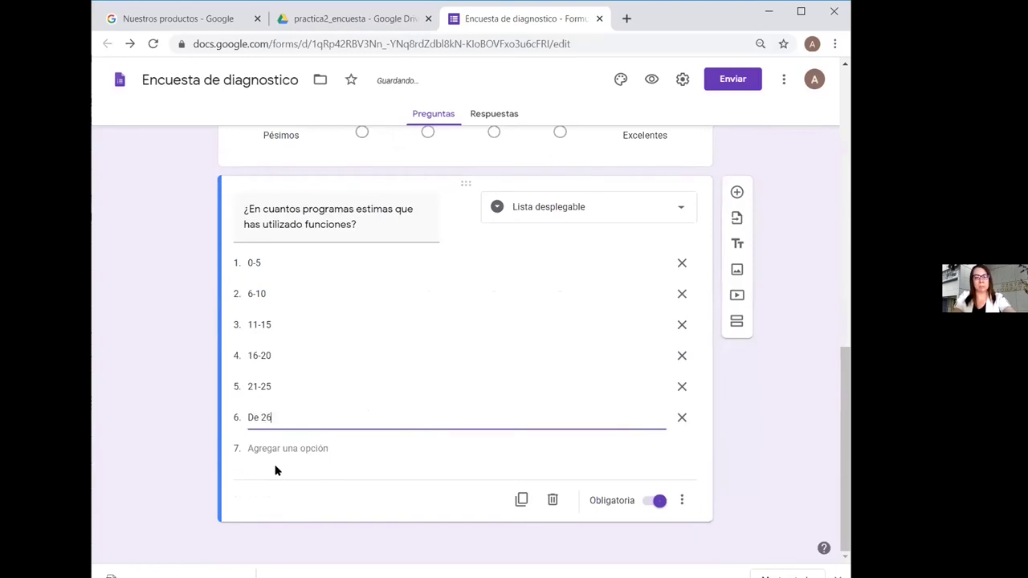
{"action": "type", "text": " a más"}
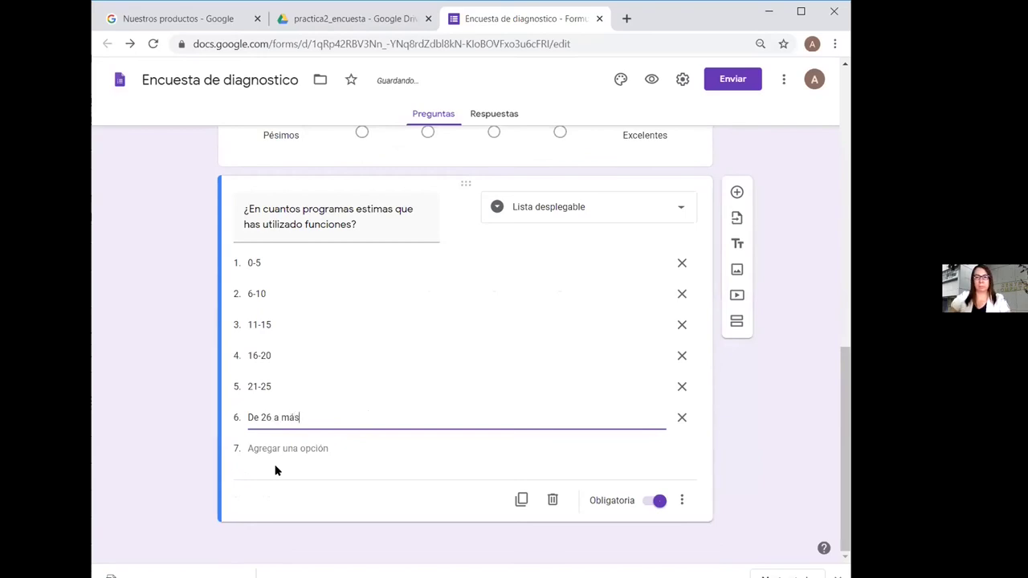
{"action": "left_click", "coordinate": [454, 457]}
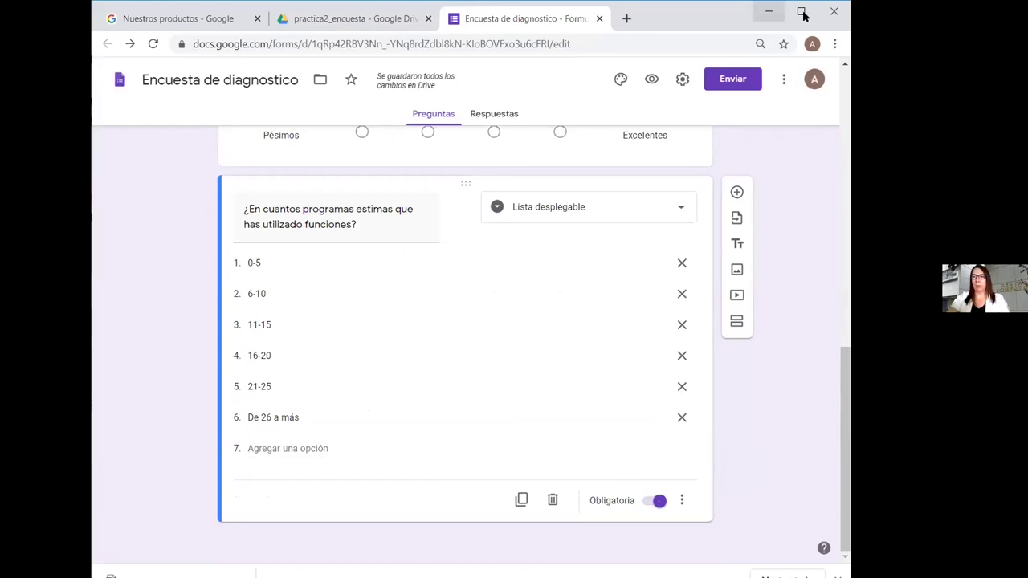
Scroll back to the top and open the form's Enviar dialog
{"action": "scroll", "coordinate": [844, 335], "scroll_direction": "up", "scroll_amount": 1}
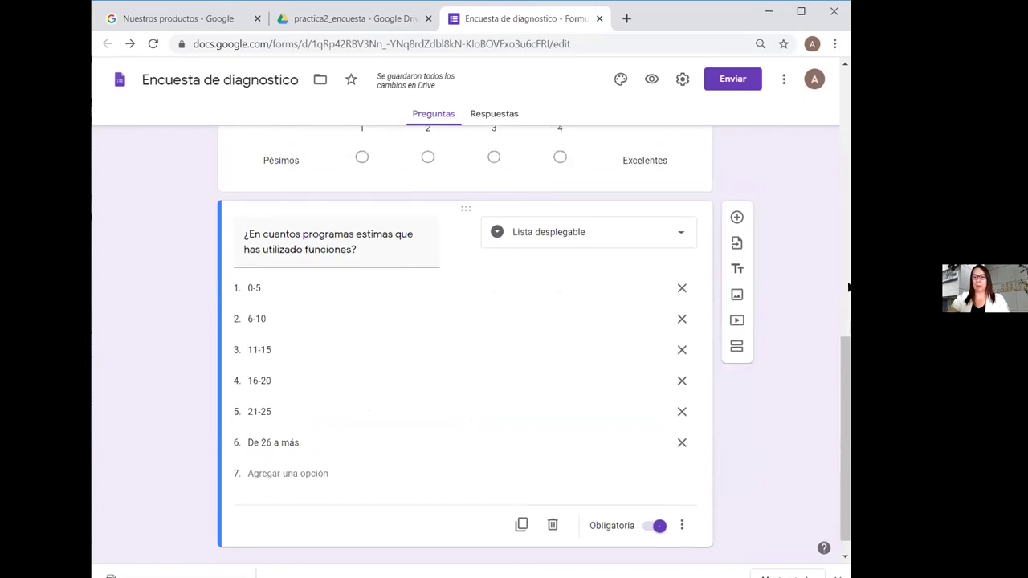
{"action": "scroll", "coordinate": [846, 277], "scroll_direction": "up", "scroll_amount": 10}
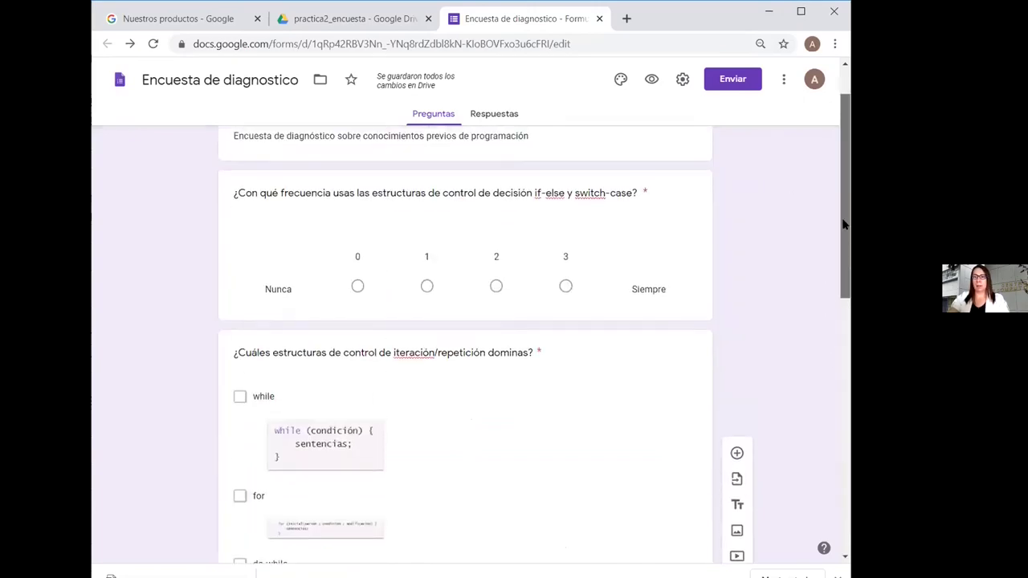
{"action": "scroll", "coordinate": [844, 225], "scroll_direction": "up", "scroll_amount": 2}
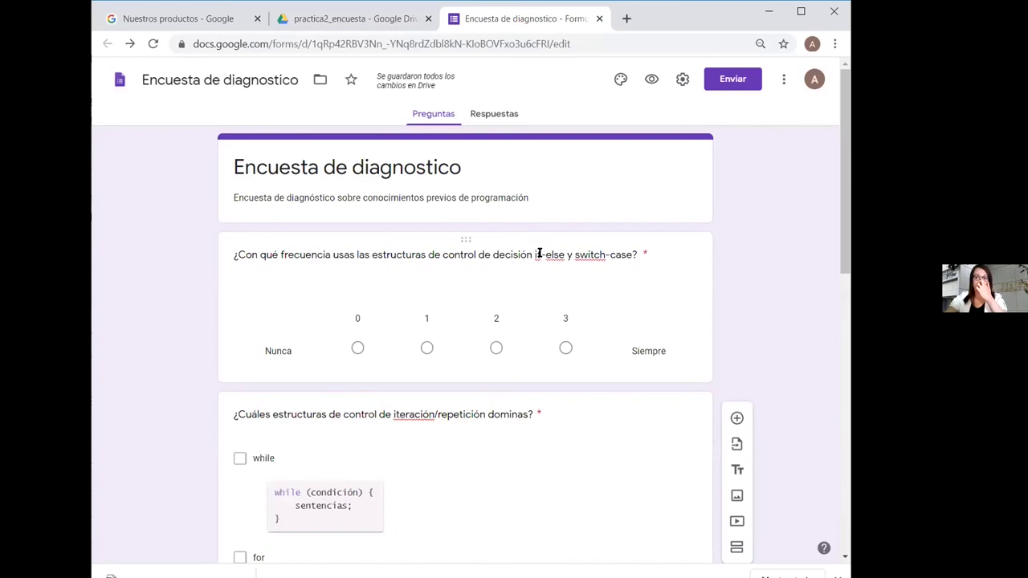
{"action": "left_click", "coordinate": [730, 85]}
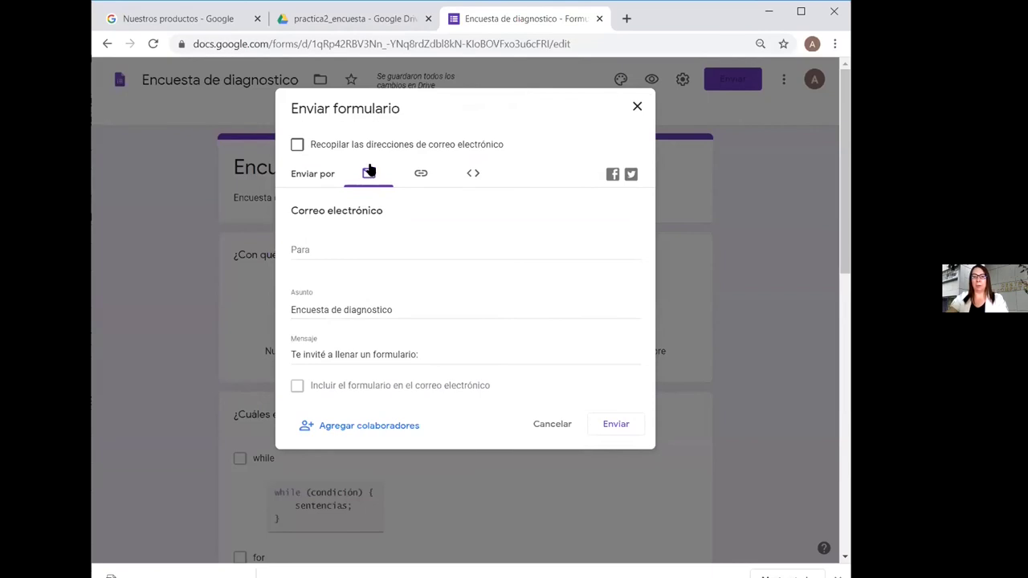
Add two suggested contacts as recipients in the Para field
{"action": "left_click", "coordinate": [326, 243]}
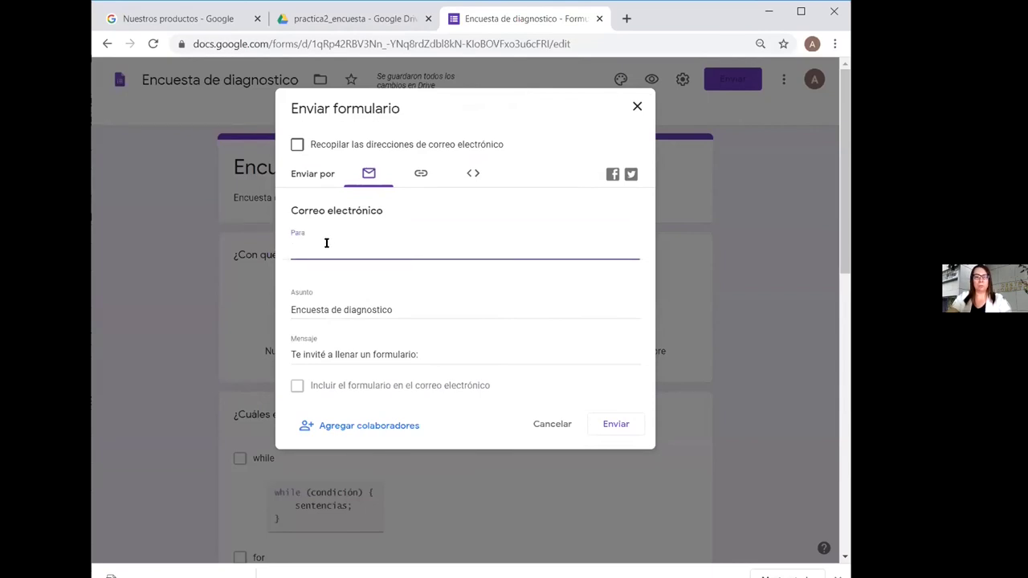
{"action": "type", "text": "anesgo"}
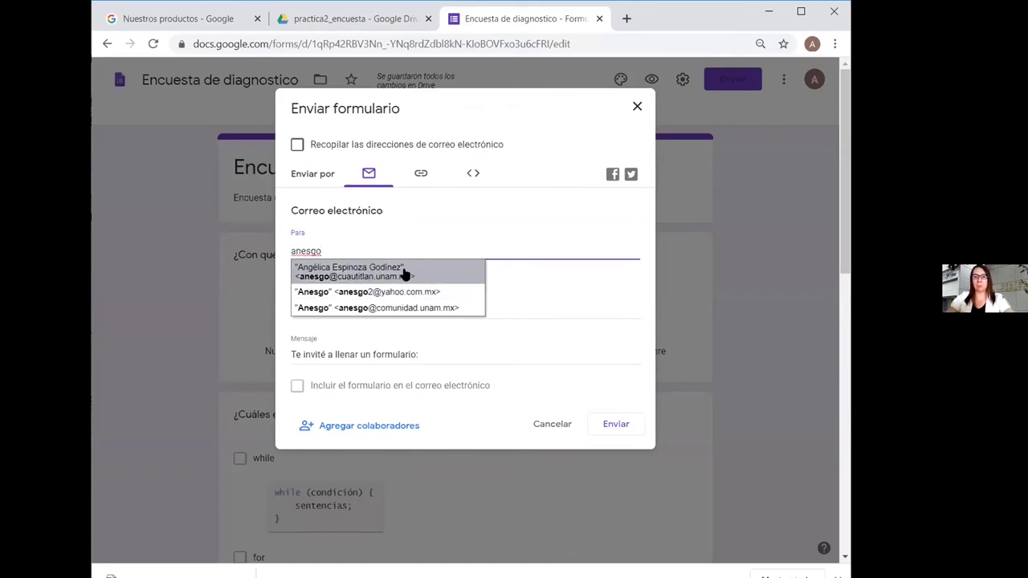
{"action": "left_click", "coordinate": [443, 294]}
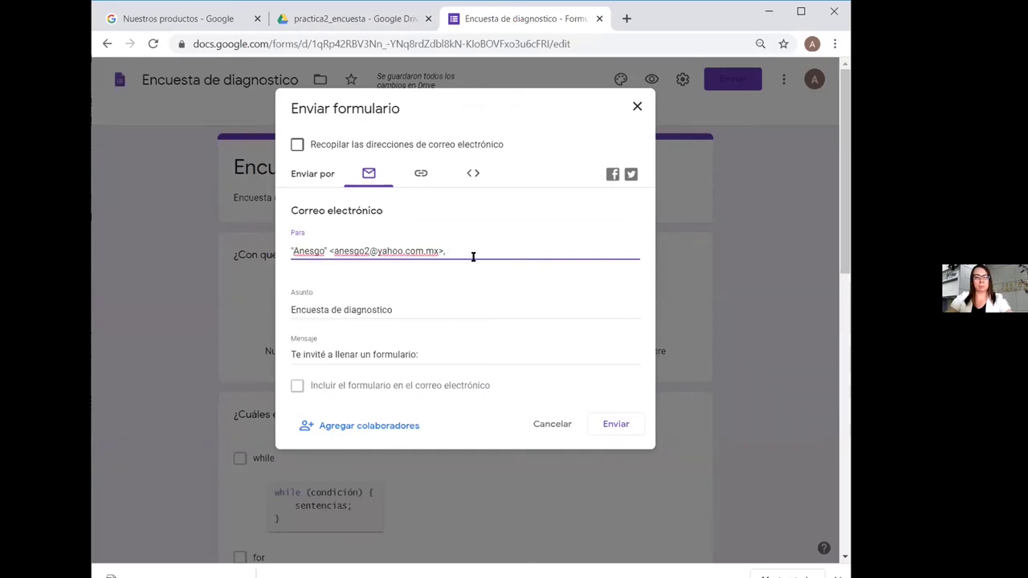
{"action": "type", "text": "anes"}
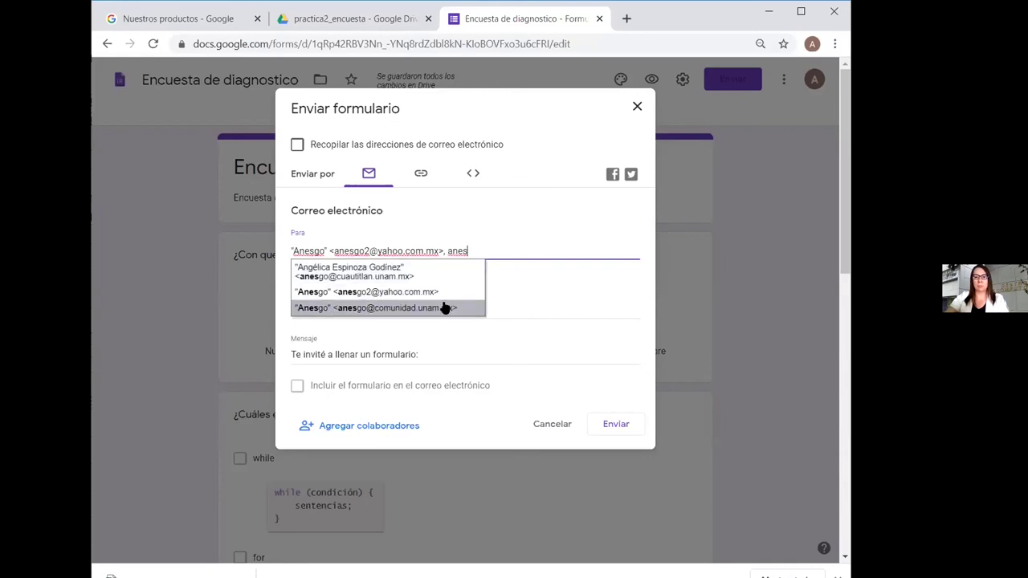
{"action": "left_click", "coordinate": [440, 309]}
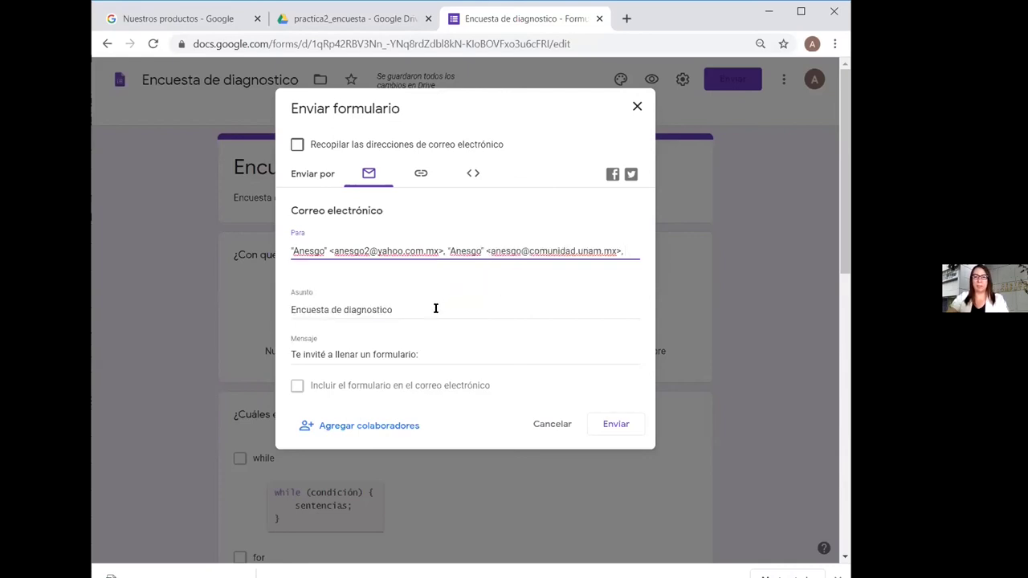
Extend the subject with 'de conocimientos de programación' and send the invitation
{"action": "left_click", "coordinate": [416, 310]}
{"action": "type", "text": "de"}
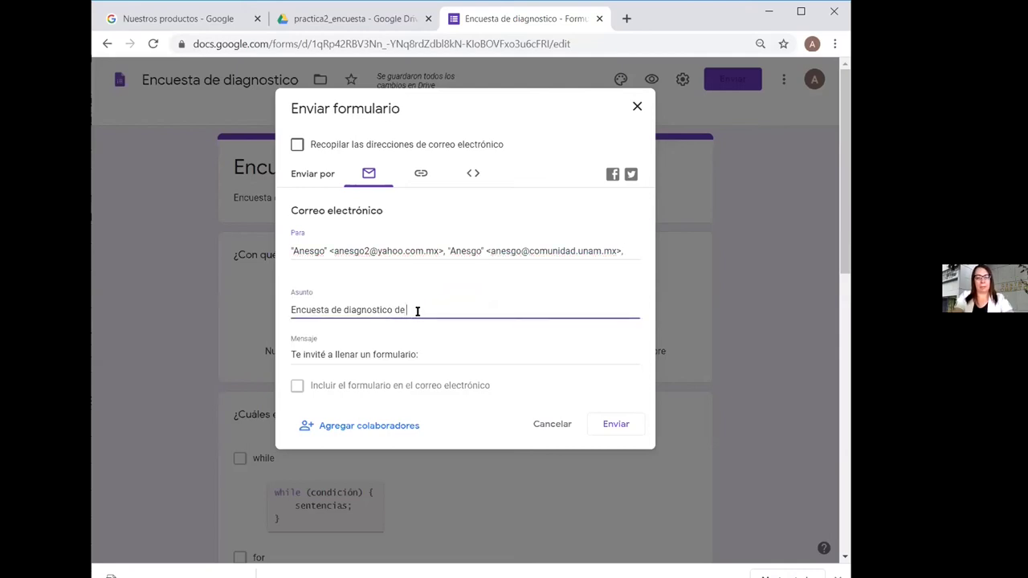
{"action": "type", "text": " conocim"}
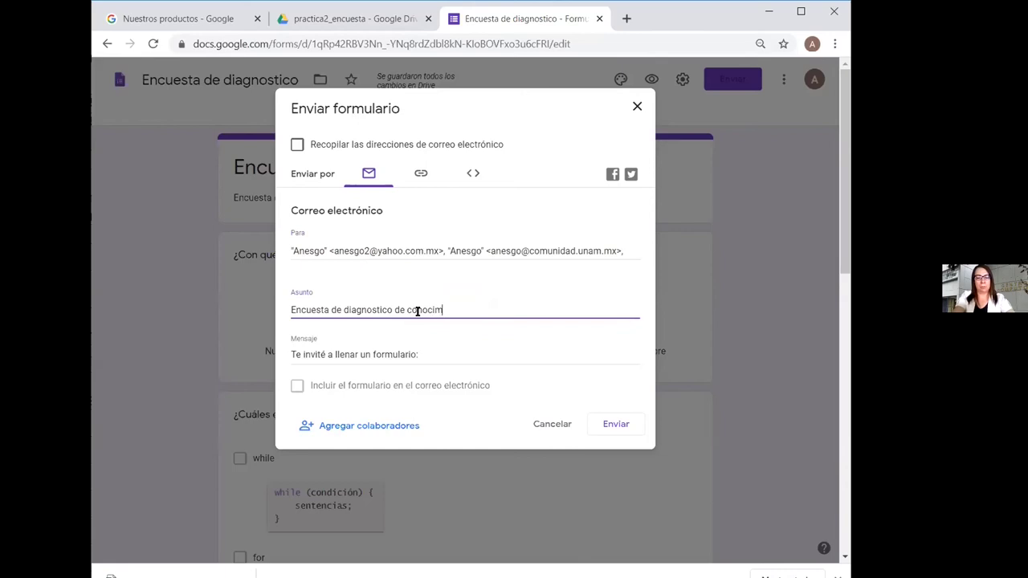
{"action": "type", "text": "ientos de "}
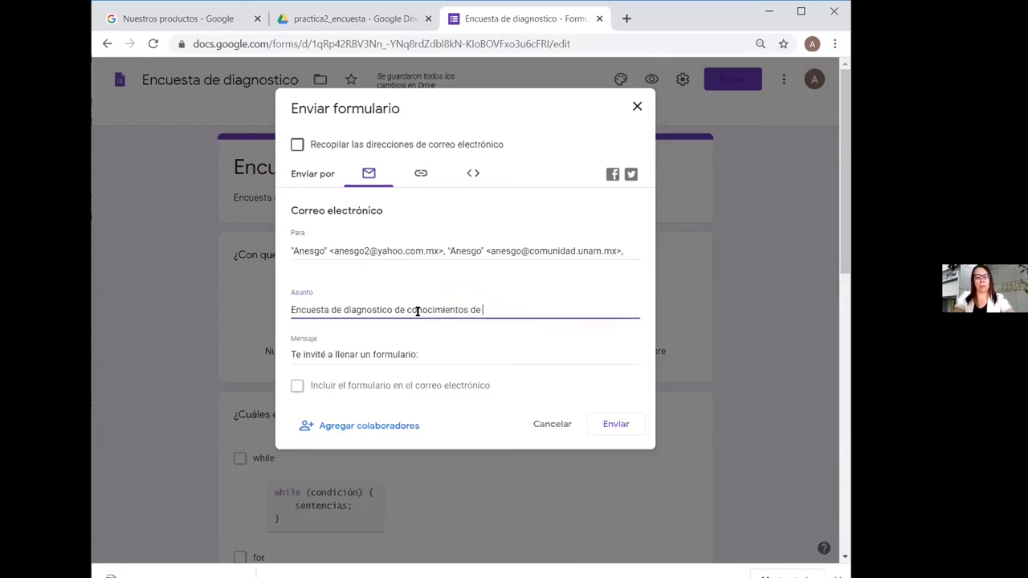
{"action": "type", "text": "programa"}
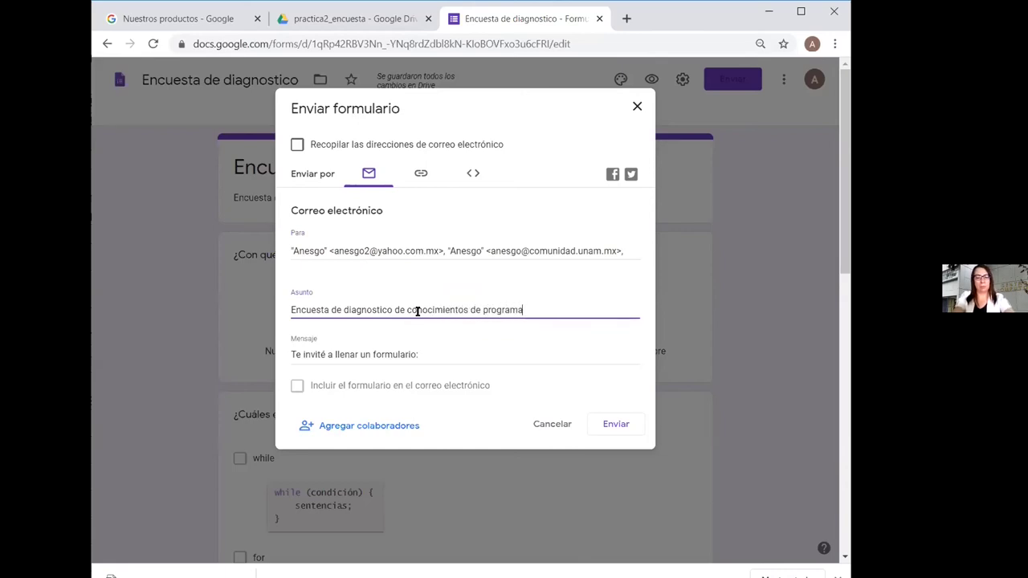
{"action": "type", "text": "ción"}
{"action": "left_click", "coordinate": [459, 353]}
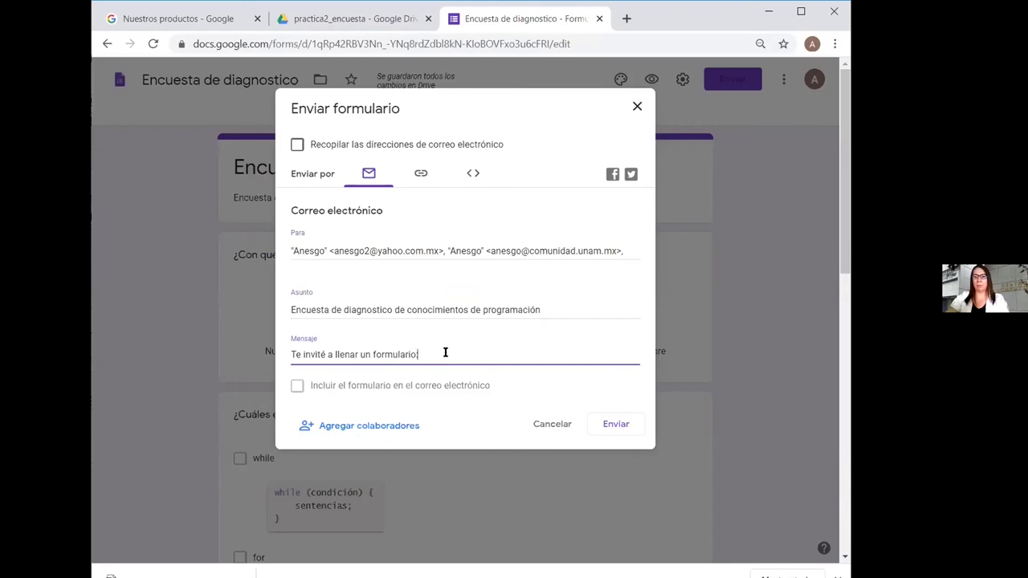
{"action": "left_click", "coordinate": [616, 425]}
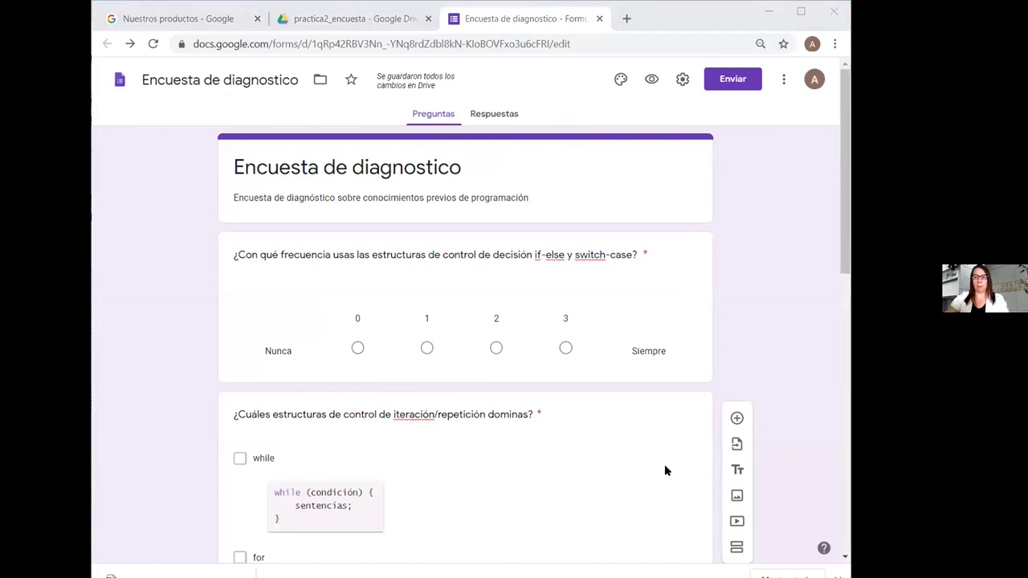
Close the Evaluación en línea tabs and open the new Encuesta de diagnostico email in Outlook
{"action": "key", "text": "alt+Tab"}
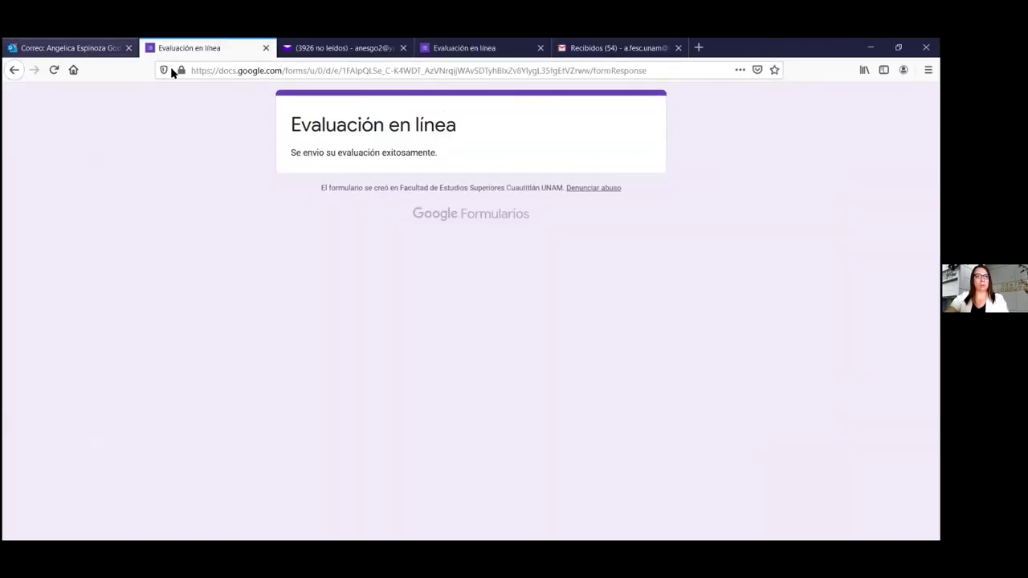
{"action": "key", "text": "ctrl+shift+Tab"}
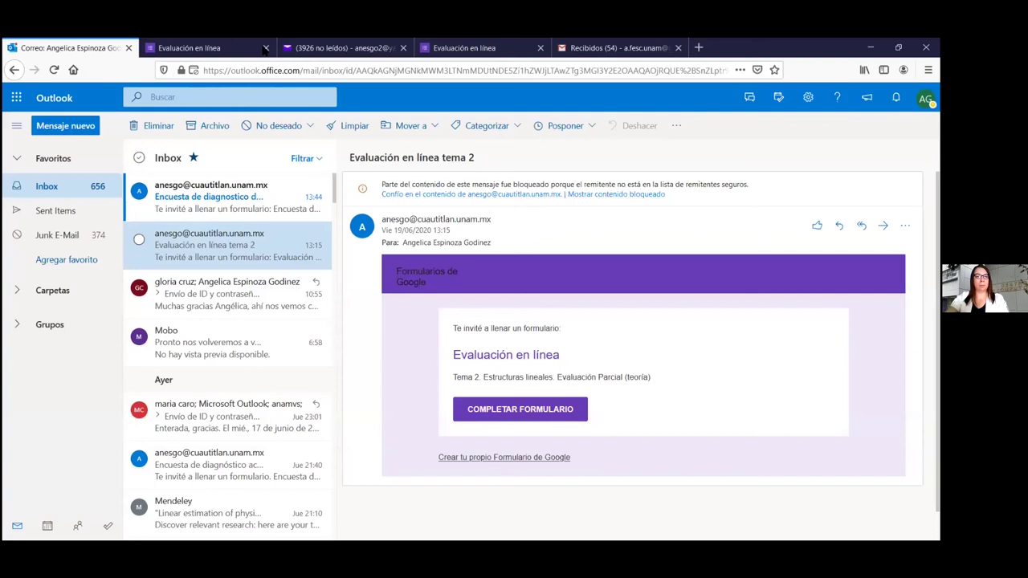
{"action": "left_click", "coordinate": [260, 48]}
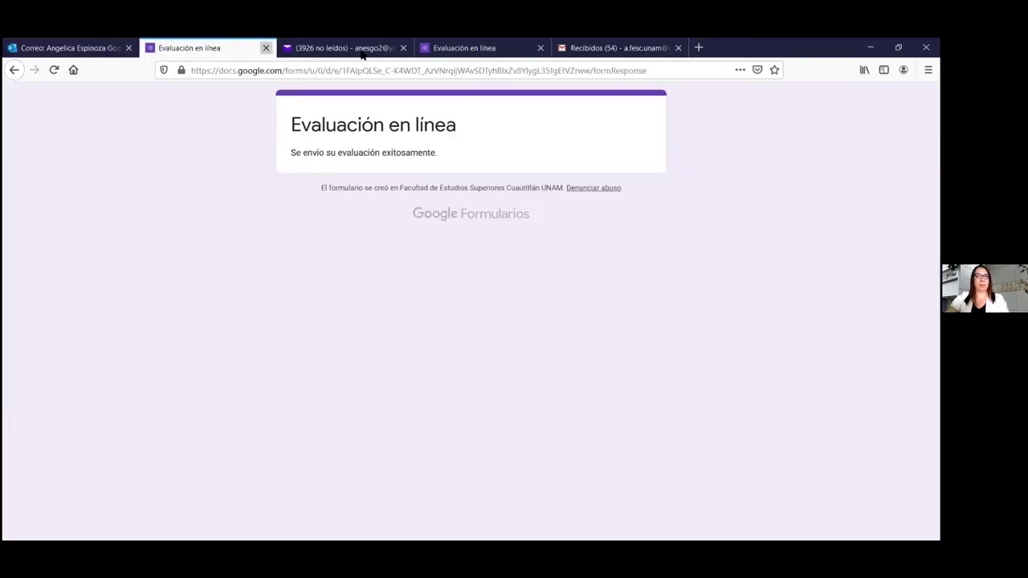
{"action": "key", "text": "ctrl+w"}
{"action": "left_click", "coordinate": [363, 54]}
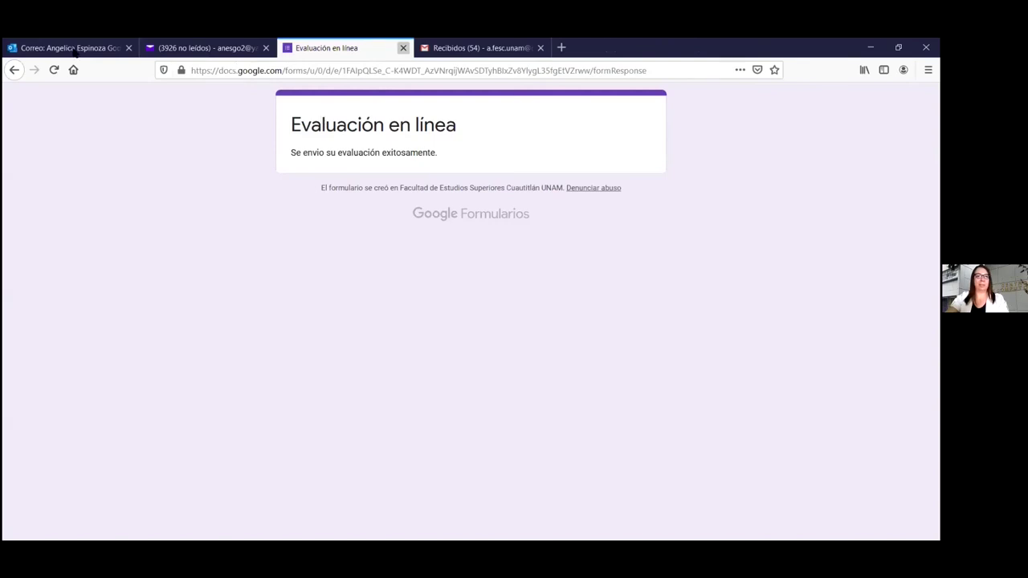
{"action": "key", "text": "ctrl+w"}
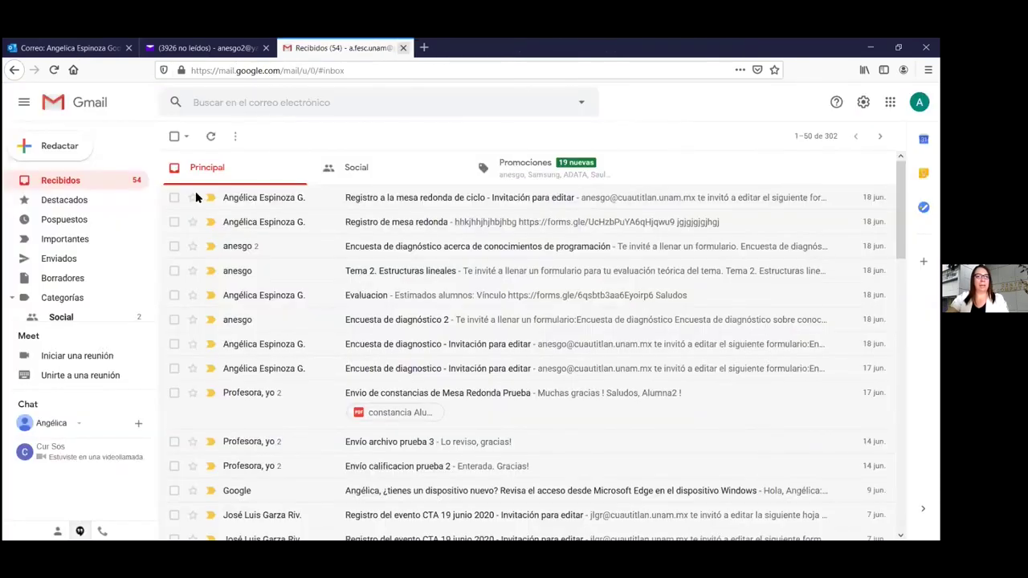
{"action": "key", "text": "ctrl+1"}
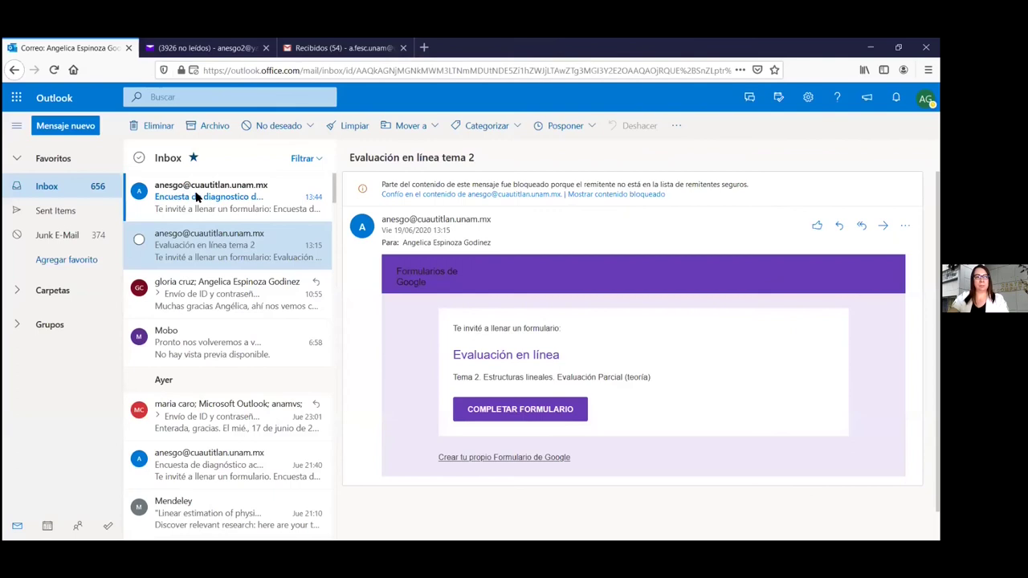
{"action": "left_click", "coordinate": [197, 198]}
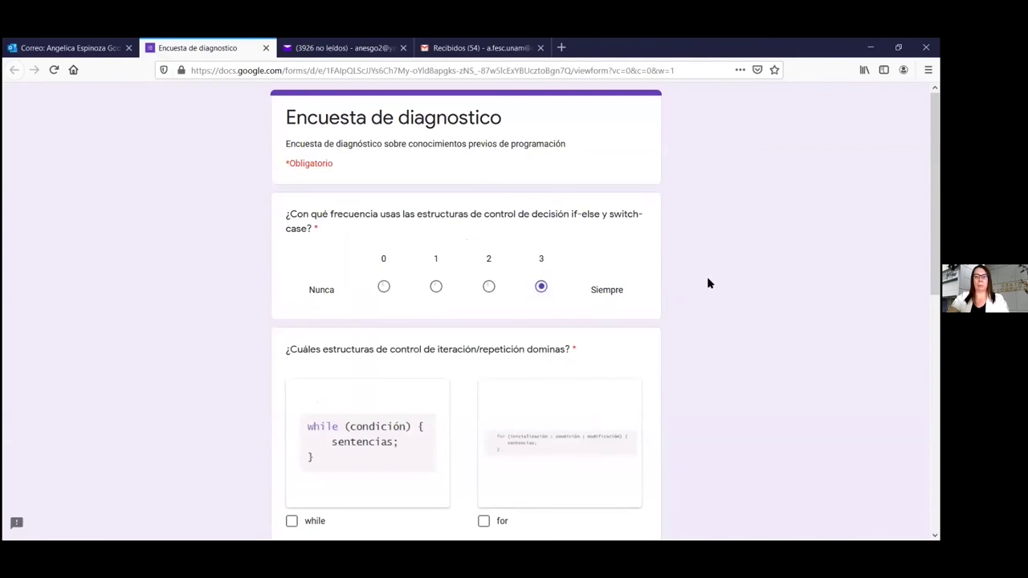
Tick while, for and do-while, rate arrays 4, choose 16-20 for functions, and submit
{"action": "scroll", "coordinate": [282, 312], "scroll_direction": "down", "scroll_amount": 3}
{"action": "scroll", "coordinate": [294, 307], "scroll_direction": "down", "scroll_amount": 1}
{"action": "left_click", "coordinate": [393, 295]}
{"action": "left_click", "coordinate": [484, 295]}
{"action": "left_click", "coordinate": [291, 462]}
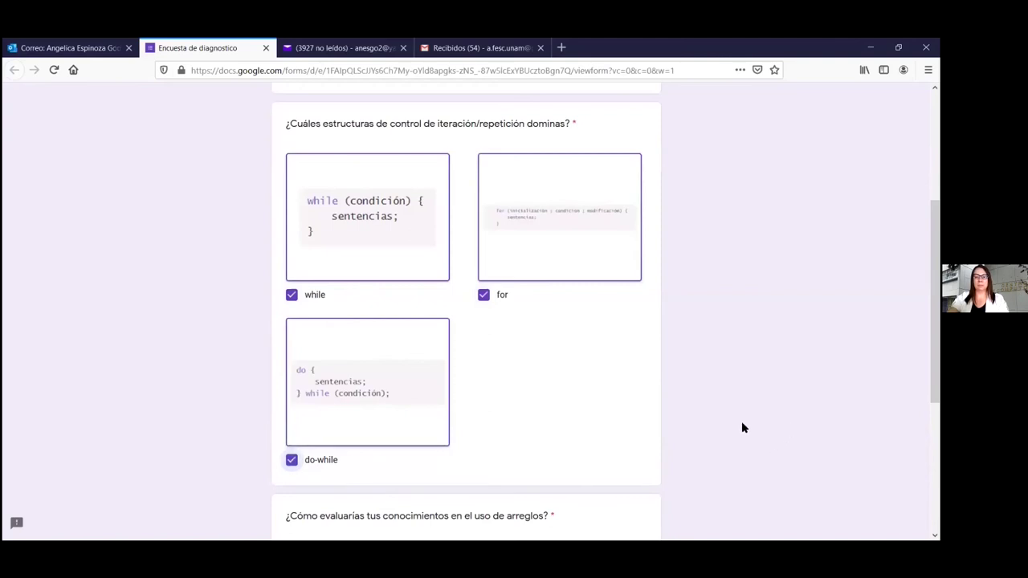
{"action": "scroll", "coordinate": [743, 428], "scroll_direction": "down", "scroll_amount": 3}
{"action": "left_click", "coordinate": [536, 348]}
{"action": "scroll", "coordinate": [700, 417], "scroll_direction": "down", "scroll_amount": 1}
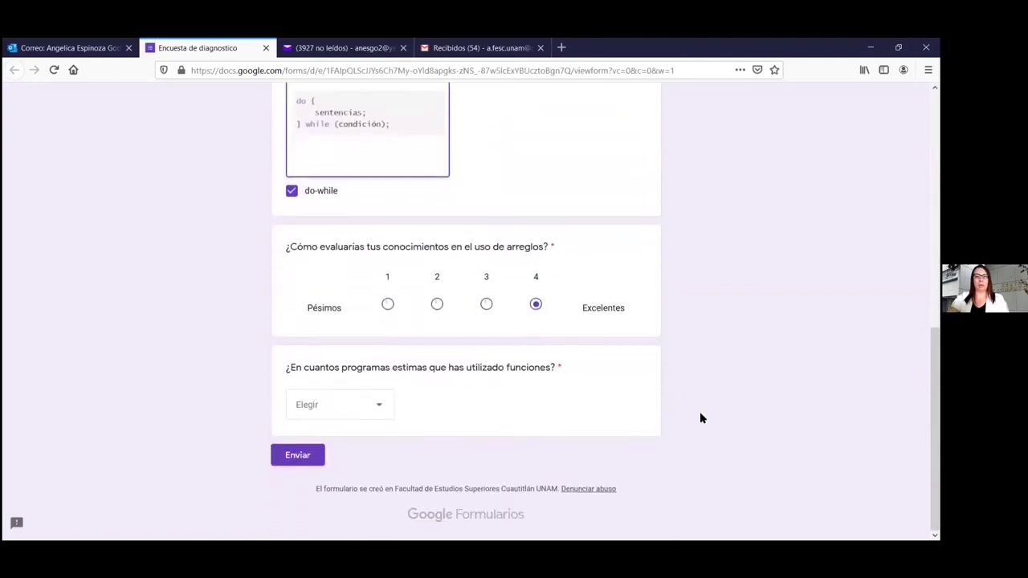
{"action": "left_click", "coordinate": [383, 406]}
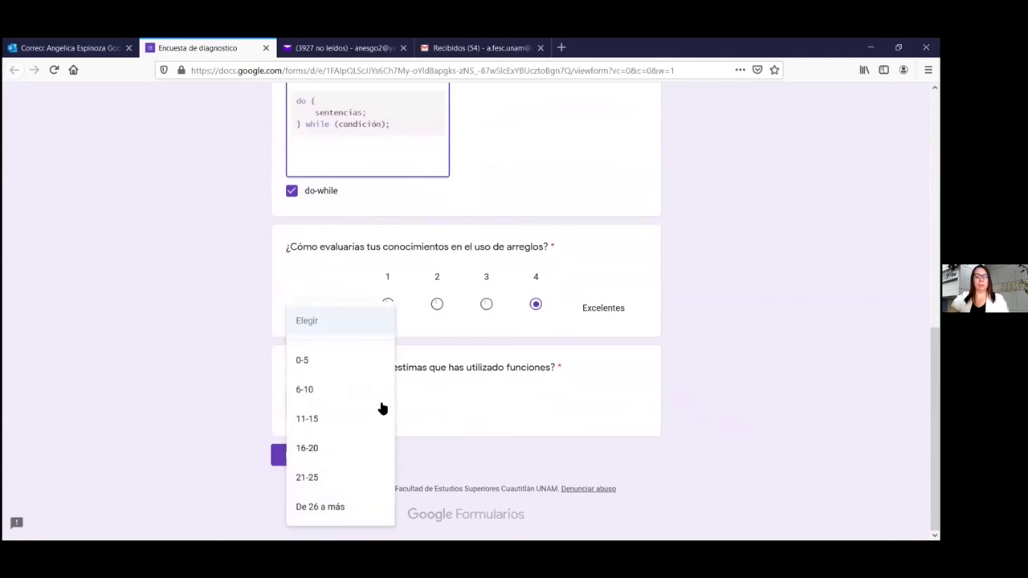
{"action": "left_click", "coordinate": [340, 448]}
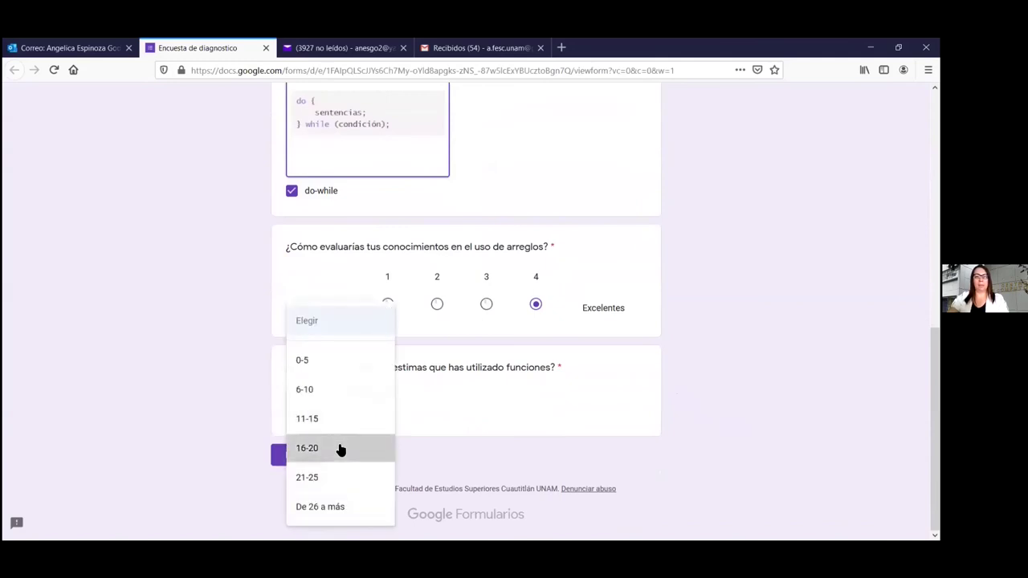
{"action": "left_click", "coordinate": [294, 462]}
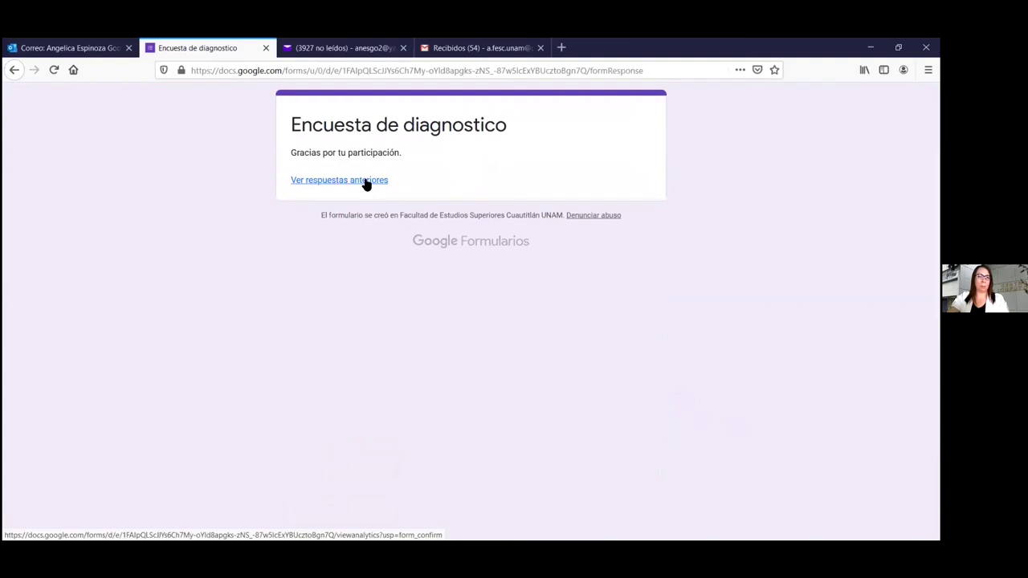
Open 'Ver respuestas anteriores' and scroll through the single-response summary charts
{"action": "left_click", "coordinate": [364, 182]}
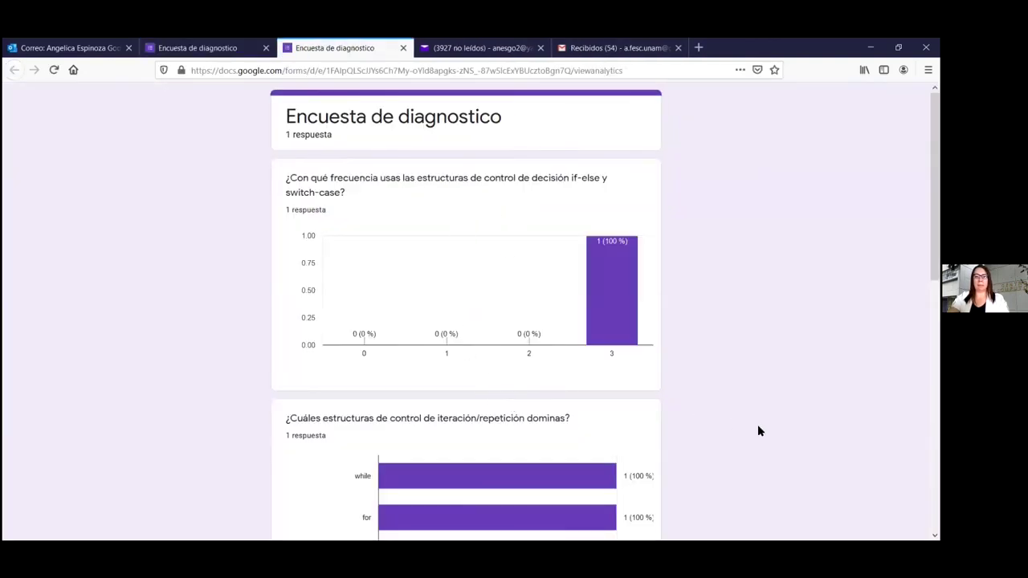
{"action": "scroll", "coordinate": [752, 432], "scroll_direction": "down", "scroll_amount": 3}
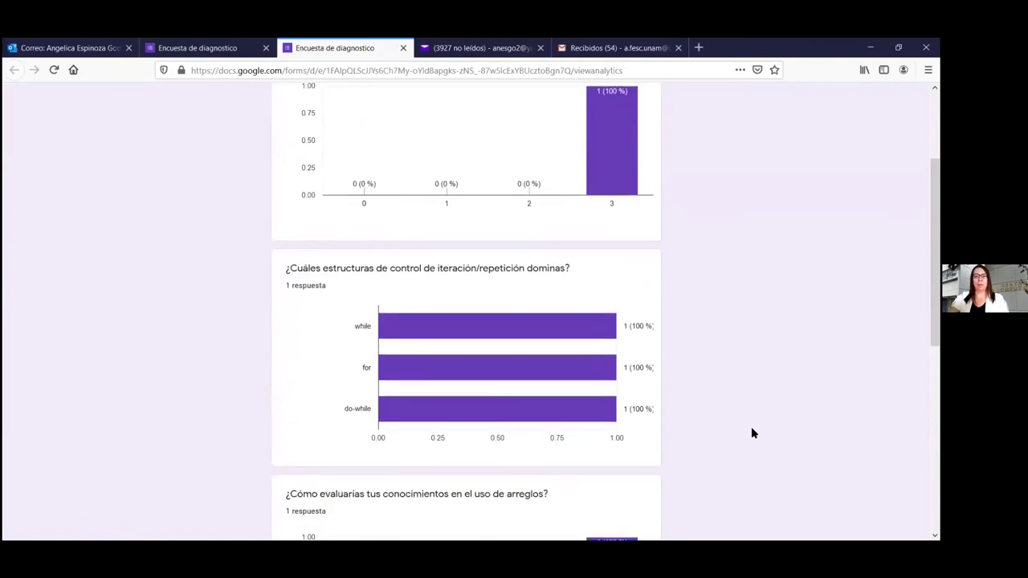
{"action": "scroll", "coordinate": [753, 433], "scroll_direction": "down", "scroll_amount": 1}
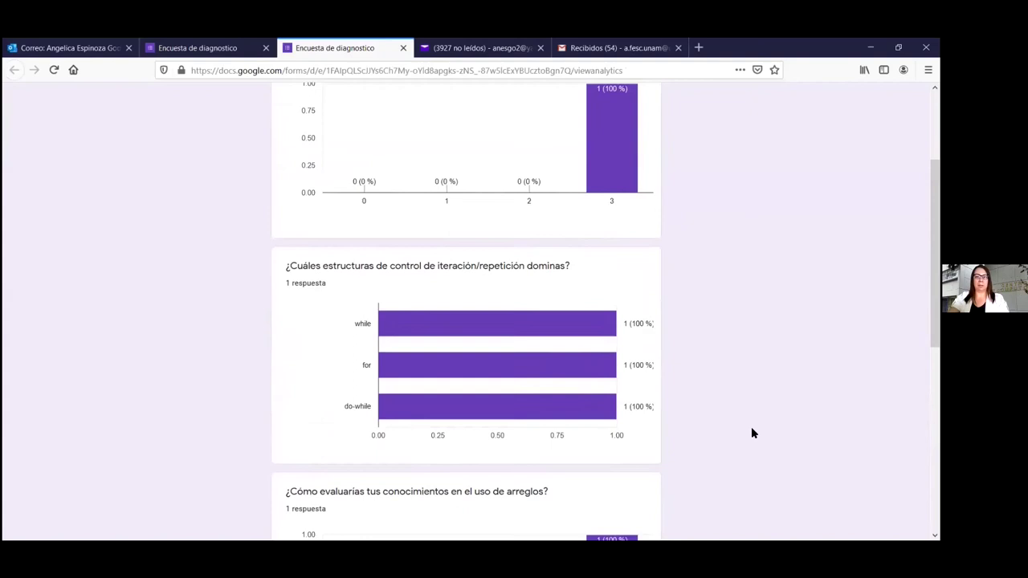
{"action": "scroll", "coordinate": [752, 434], "scroll_direction": "down", "scroll_amount": 1}
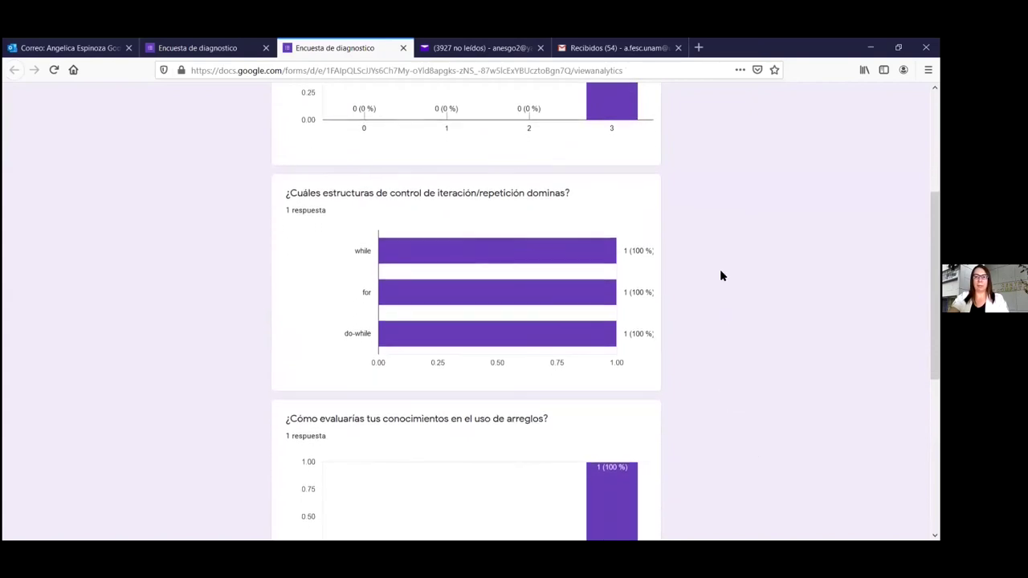
{"action": "scroll", "coordinate": [706, 265], "scroll_direction": "up", "scroll_amount": 5}
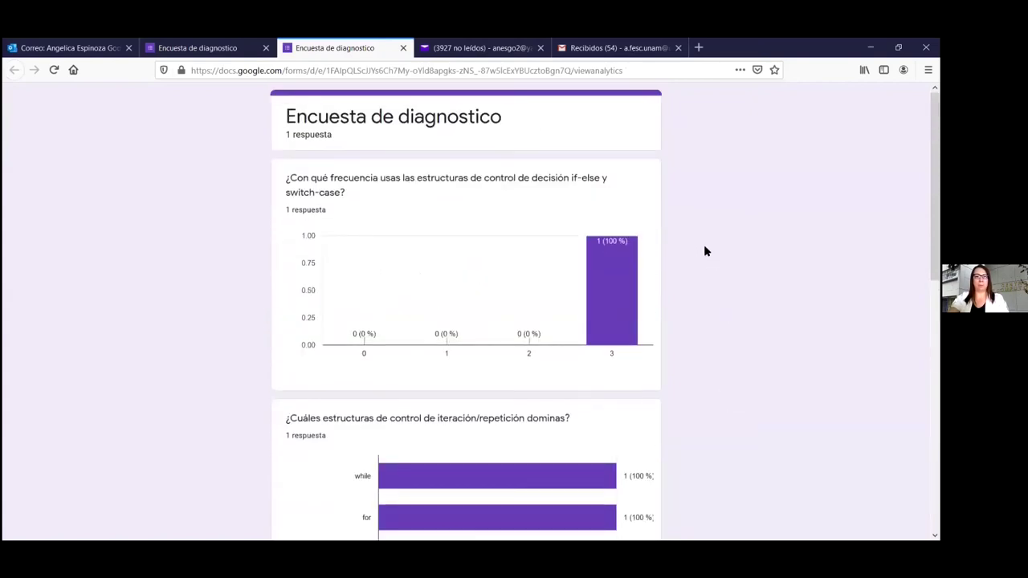
In Yahoo Mail, open the Encuesta de diagnostico email and launch the form via COMPLETAR FORMULARIO
{"action": "left_click", "coordinate": [489, 49]}
{"action": "left_click", "coordinate": [37, 187]}
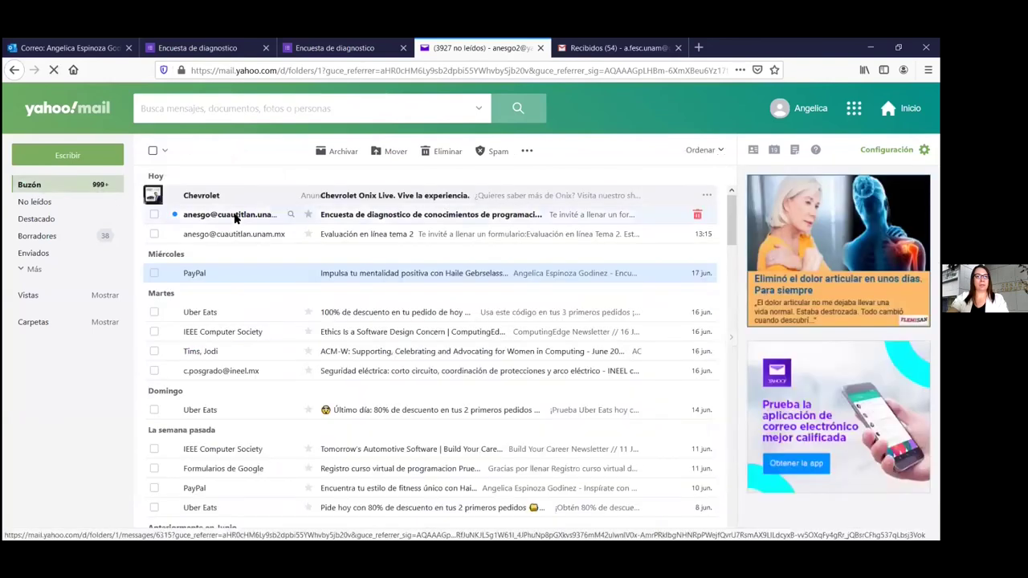
{"action": "left_click", "coordinate": [265, 214]}
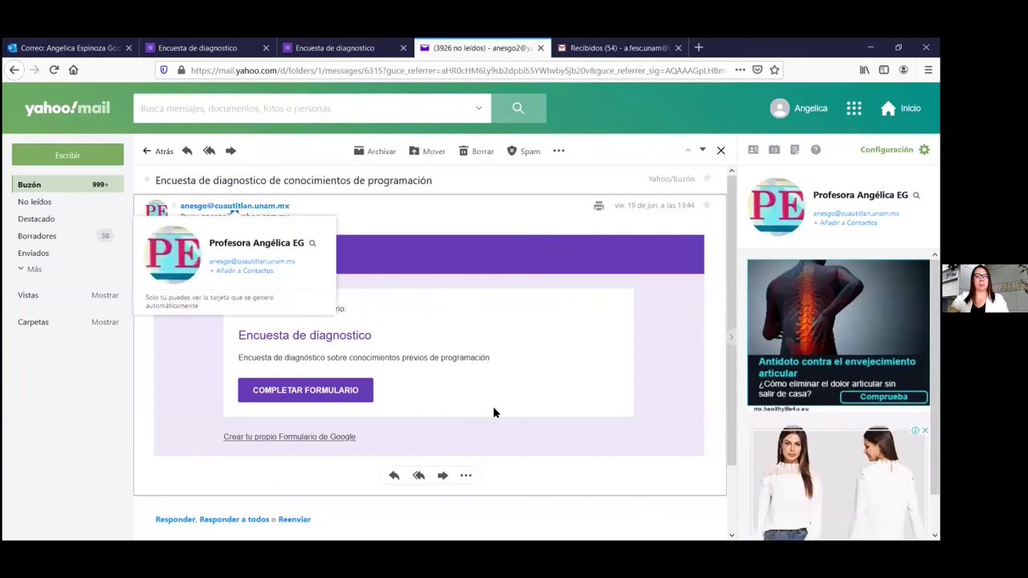
{"action": "left_click", "coordinate": [341, 391]}
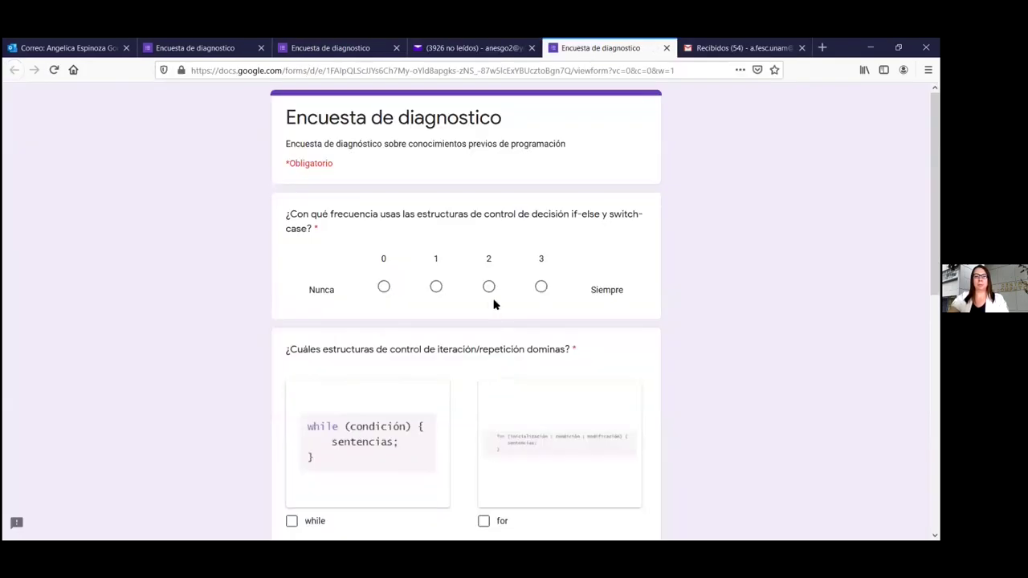
Answer 1 for the if-else question and tick for and while as loop structures
{"action": "left_click", "coordinate": [436, 286]}
{"action": "scroll", "coordinate": [555, 364], "scroll_direction": "down", "scroll_amount": 3}
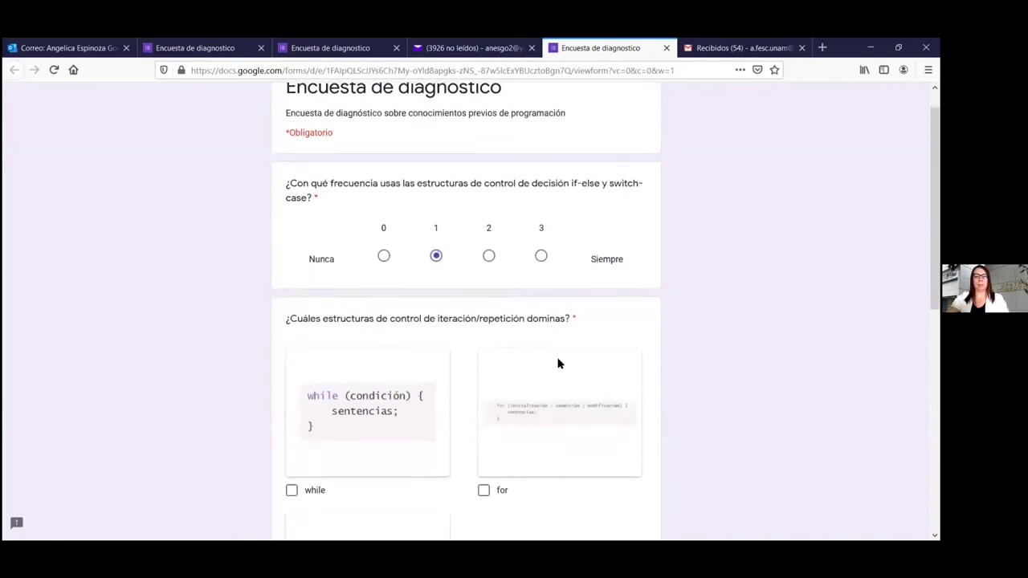
{"action": "left_click", "coordinate": [482, 374]}
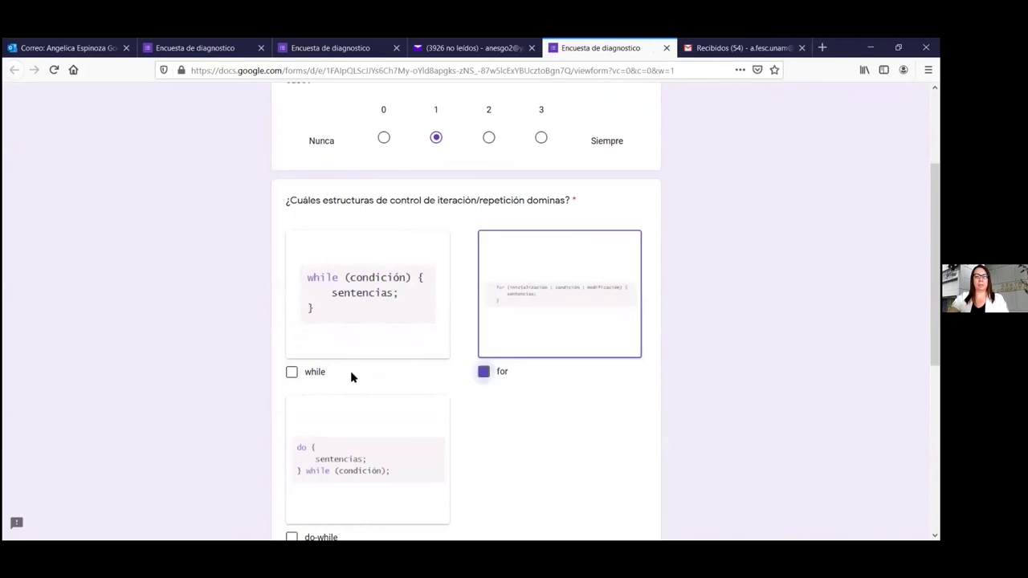
{"action": "left_click", "coordinate": [291, 372]}
{"action": "scroll", "coordinate": [567, 396], "scroll_direction": "down", "scroll_amount": 1}
{"action": "scroll", "coordinate": [567, 396], "scroll_direction": "down", "scroll_amount": 4}
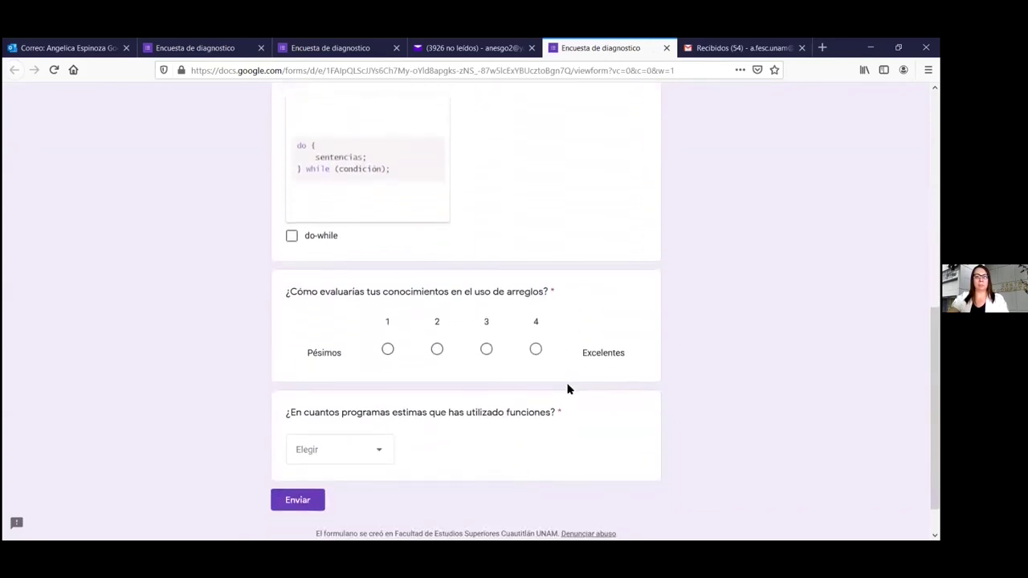
Rate arrays 3, choose 6-10 for functions, submit, and view the updated summary
{"action": "left_click", "coordinate": [486, 350]}
{"action": "scroll", "coordinate": [492, 374], "scroll_direction": "down", "scroll_amount": 1}
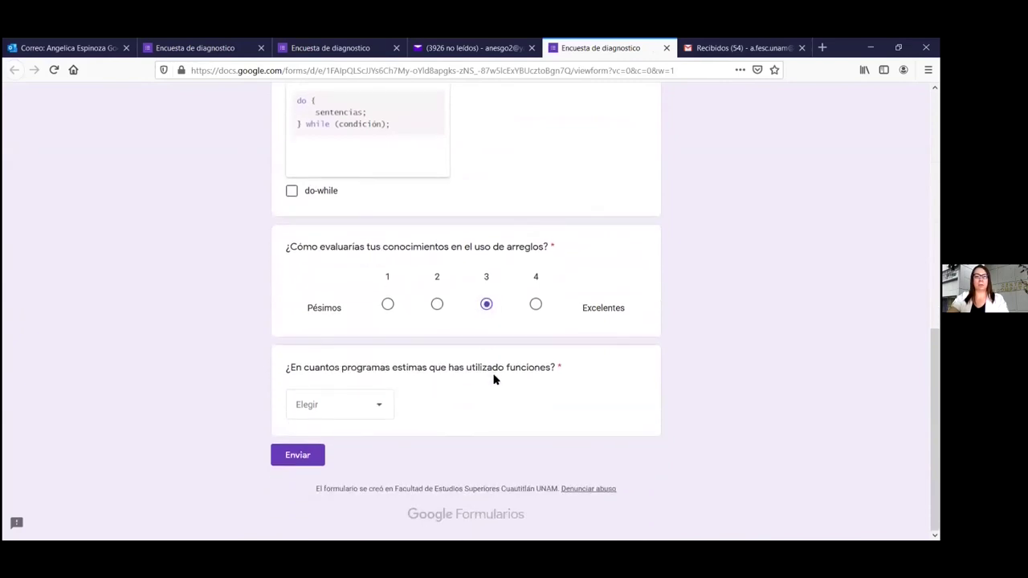
{"action": "left_click", "coordinate": [382, 410]}
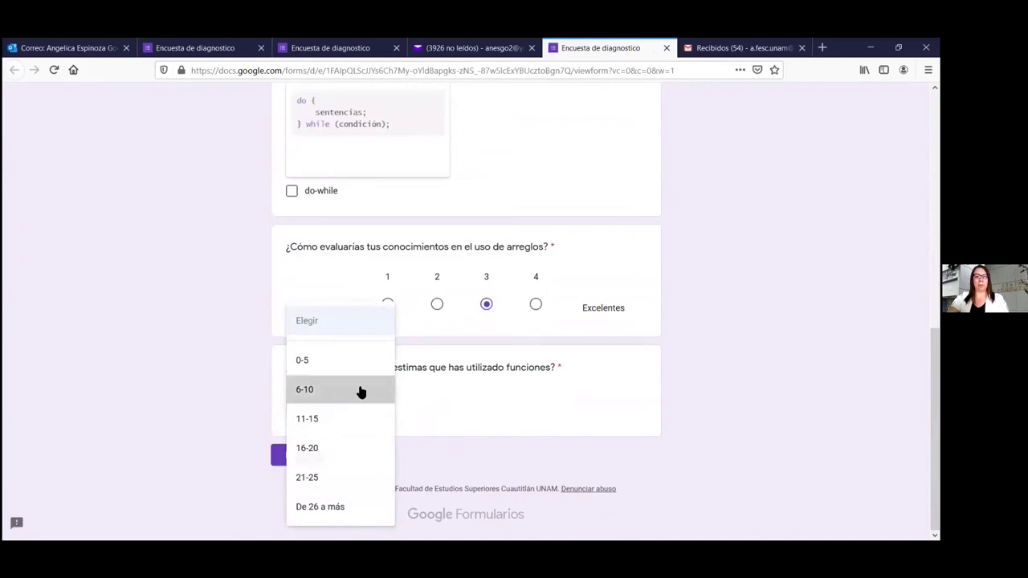
{"action": "left_click", "coordinate": [353, 391]}
{"action": "left_click", "coordinate": [283, 455]}
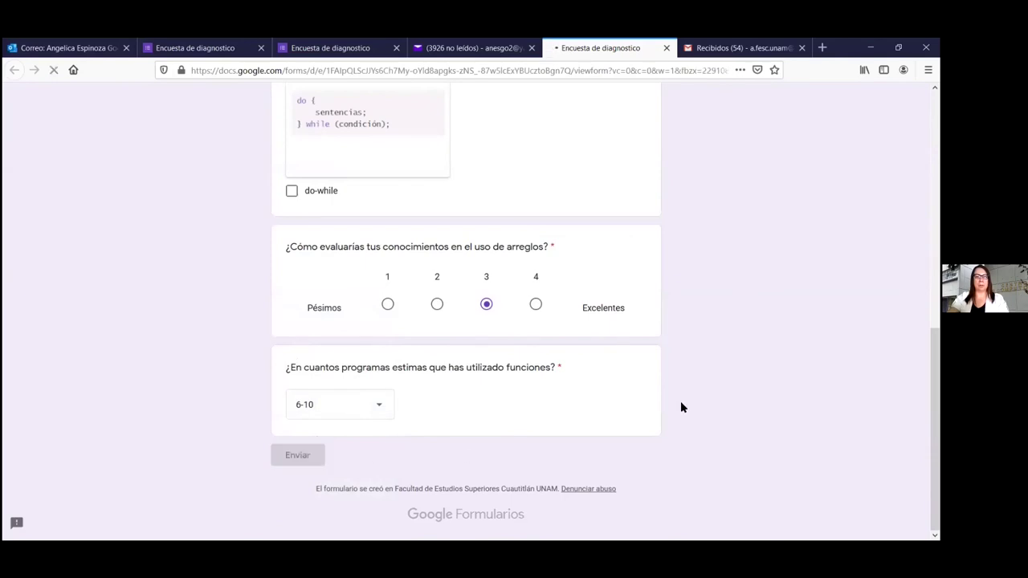
{"action": "left_click", "coordinate": [335, 180]}
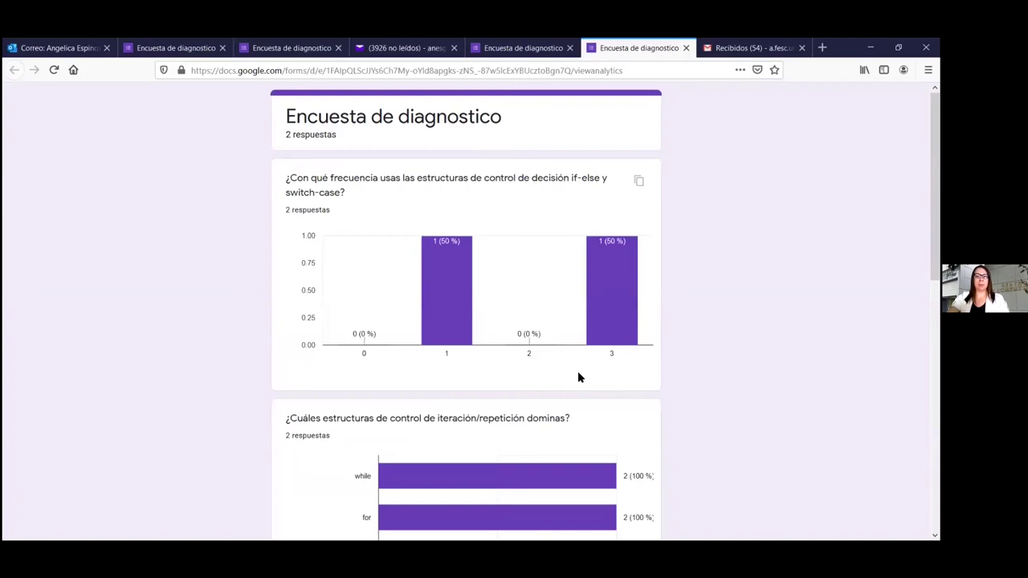
Scroll down to the functions pie chart, then return to the form editor window
{"action": "scroll", "coordinate": [577, 371], "scroll_direction": "down", "scroll_amount": 3}
{"action": "scroll", "coordinate": [578, 374], "scroll_direction": "down", "scroll_amount": 5}
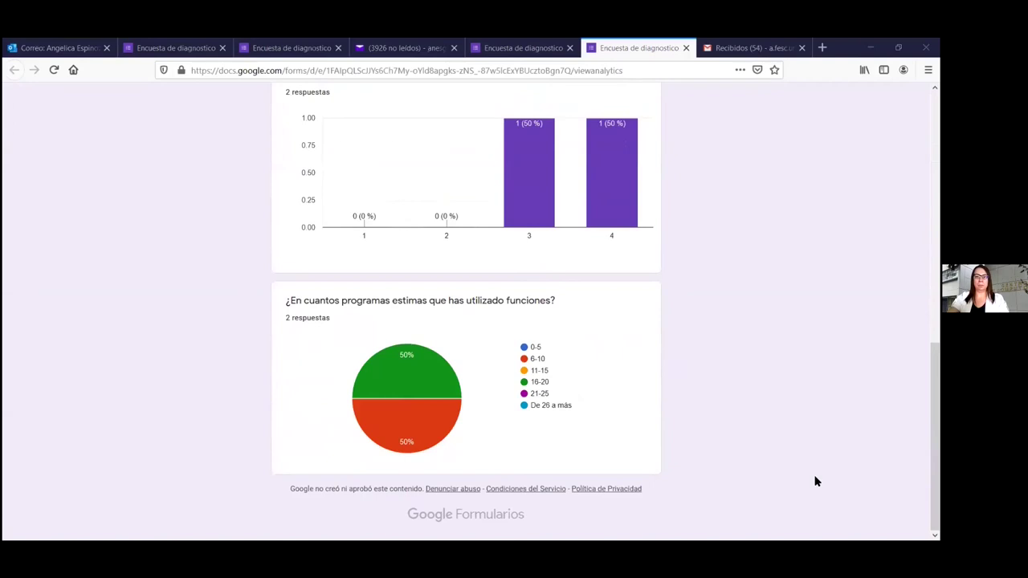
{"action": "key", "text": "alt+Tab"}
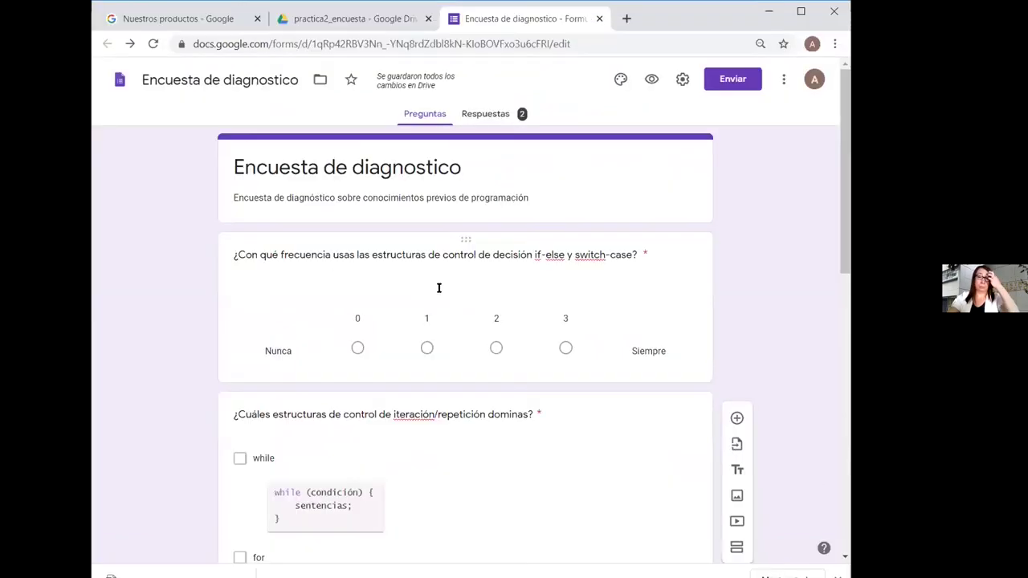
View the collected responses question by question from question 1 of 4, then turn off accepting responses
{"action": "left_click", "coordinate": [801, 11]}
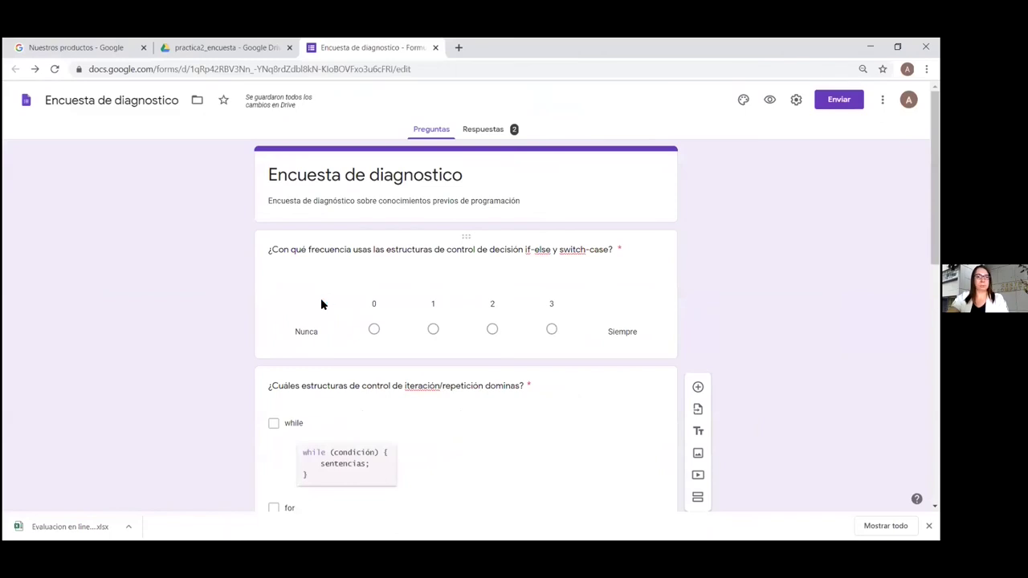
{"action": "left_click", "coordinate": [489, 129]}
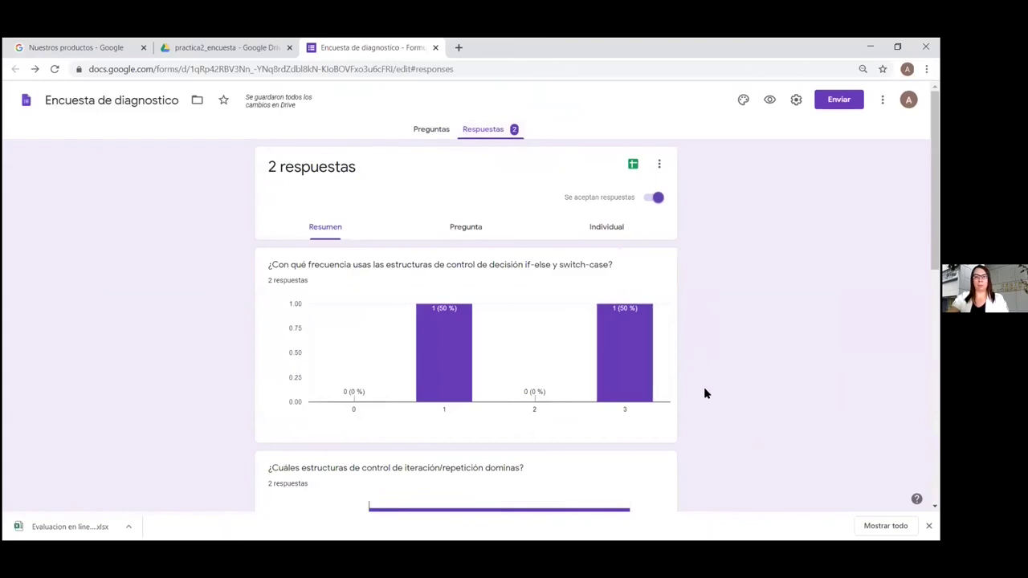
{"action": "scroll", "coordinate": [704, 394], "scroll_direction": "down", "scroll_amount": 7}
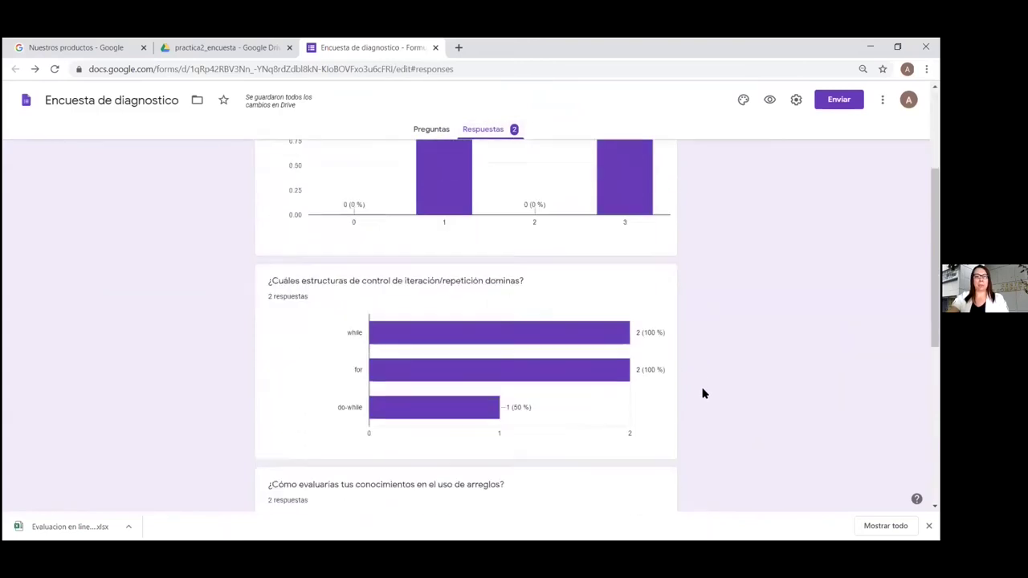
{"action": "scroll", "coordinate": [702, 393], "scroll_direction": "down", "scroll_amount": 1}
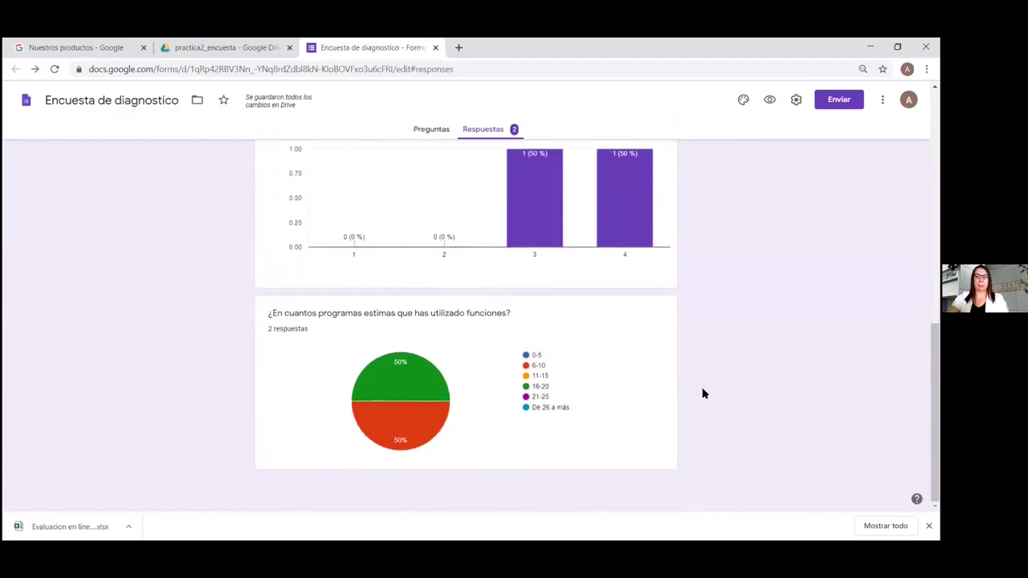
{"action": "scroll", "coordinate": [702, 393], "scroll_direction": "up", "scroll_amount": 8}
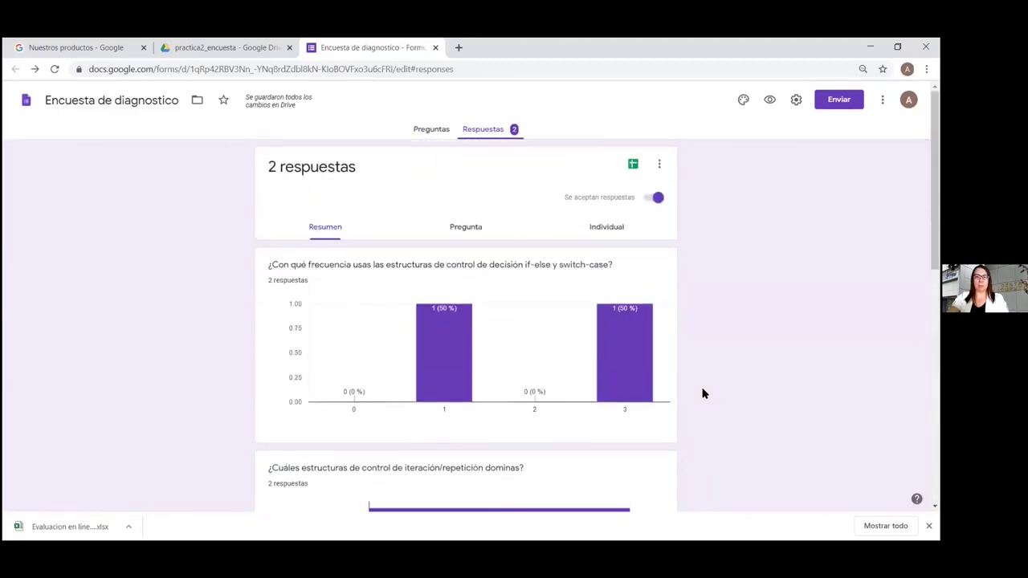
{"action": "left_click", "coordinate": [469, 228]}
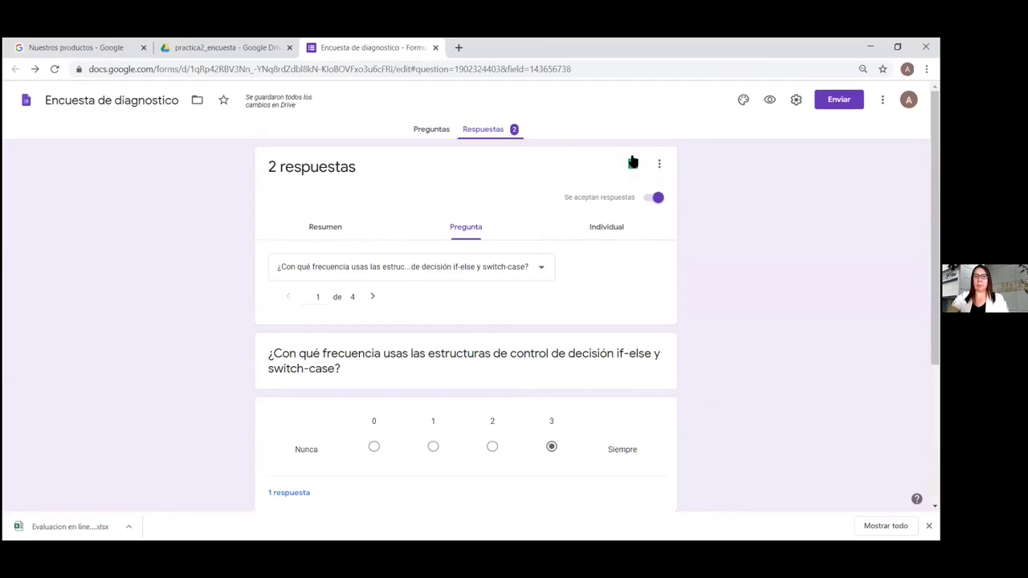
{"action": "left_click", "coordinate": [652, 199]}
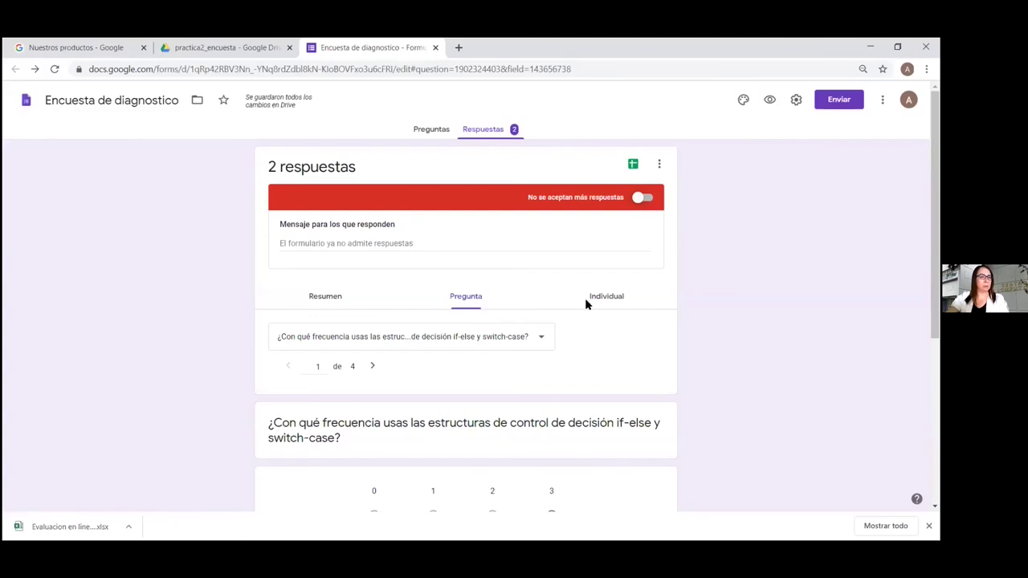
Switch to the Drive tab showing the practica2_encuesta folder with the Encuesta de diagnostico form
{"action": "left_click", "coordinate": [205, 48]}
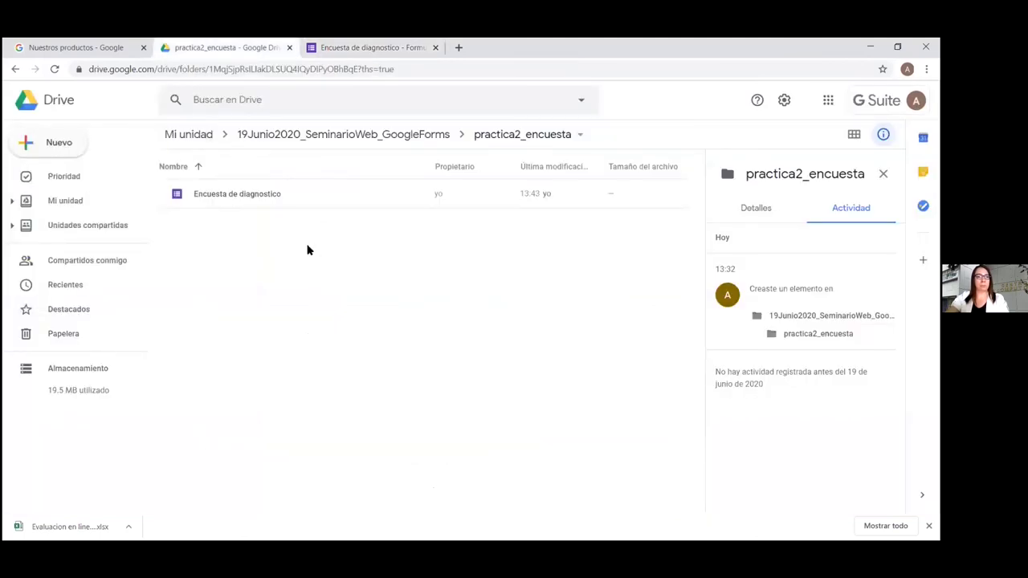
Create and open a practica3_registro folder inside 19Junio2020_SeminarioWeb_GoogleForms
{"action": "left_click", "coordinate": [55, 202]}
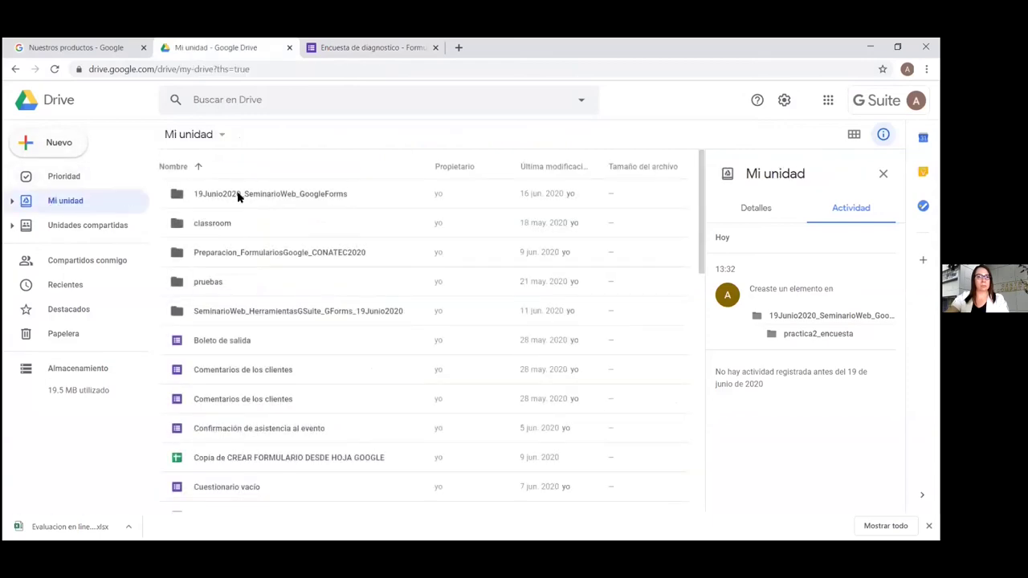
{"action": "double_click", "coordinate": [238, 196]}
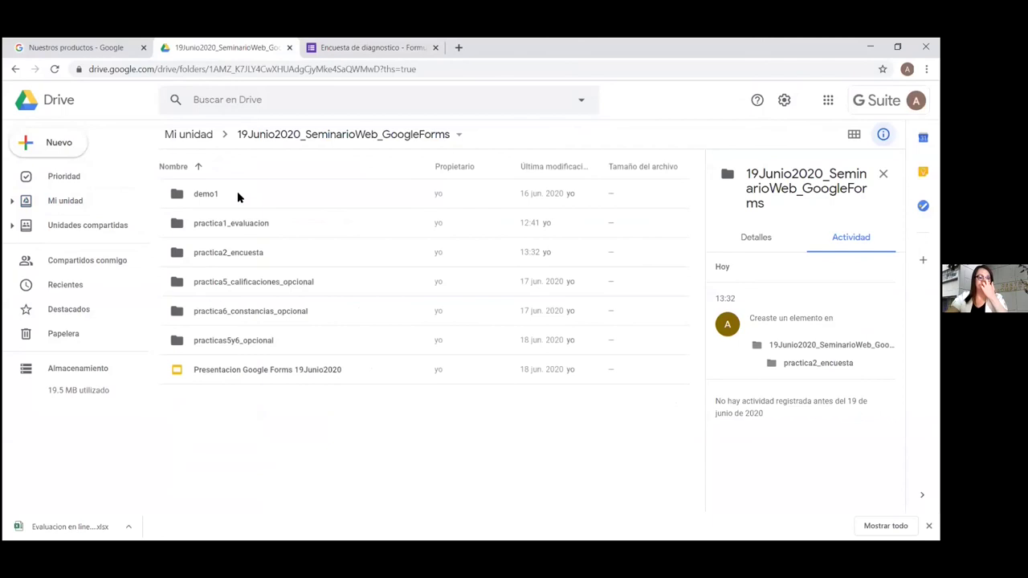
{"action": "right_click", "coordinate": [329, 434]}
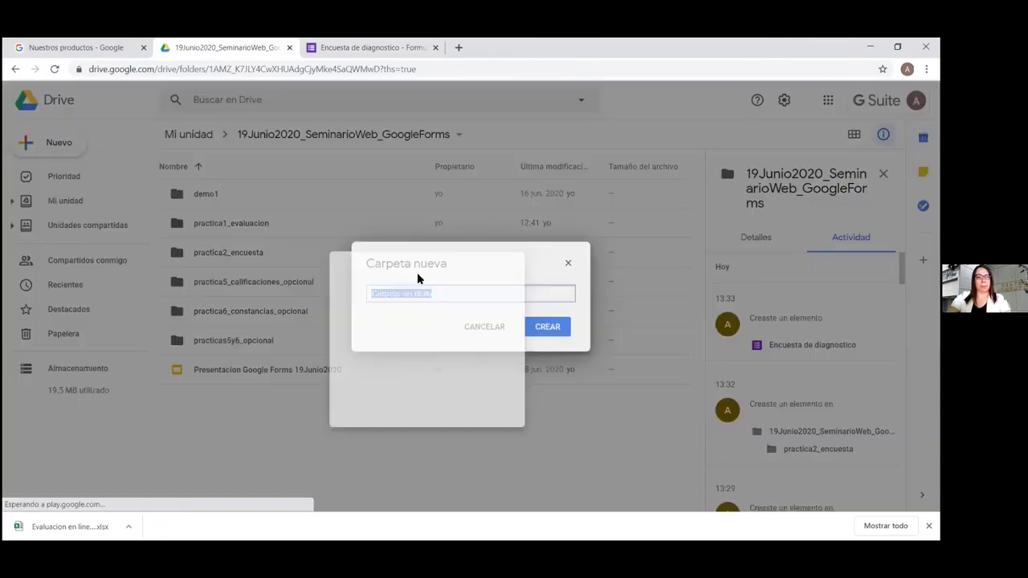
{"action": "type", "text": "practica3"}
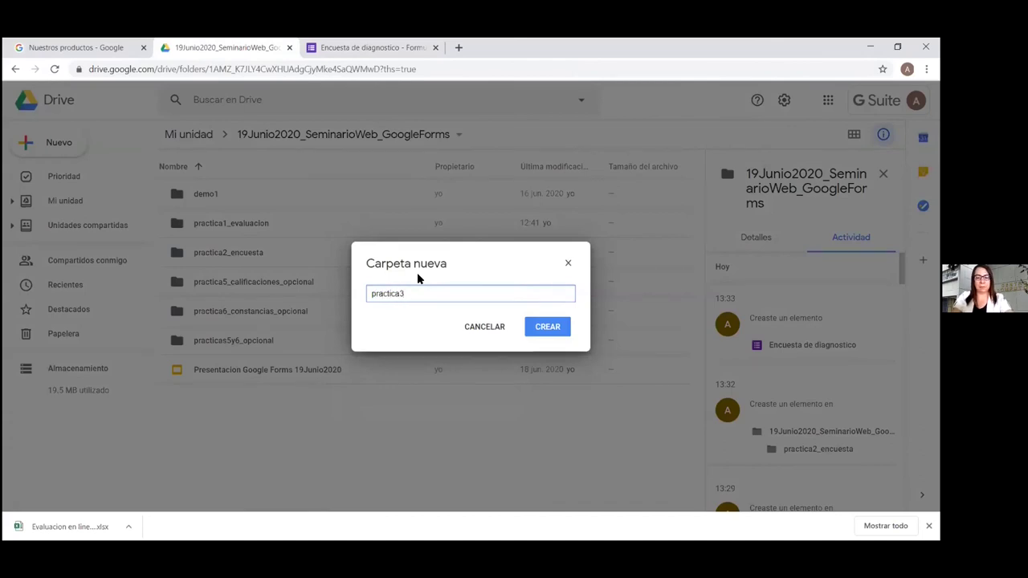
{"action": "type", "text": "_cegistro"}
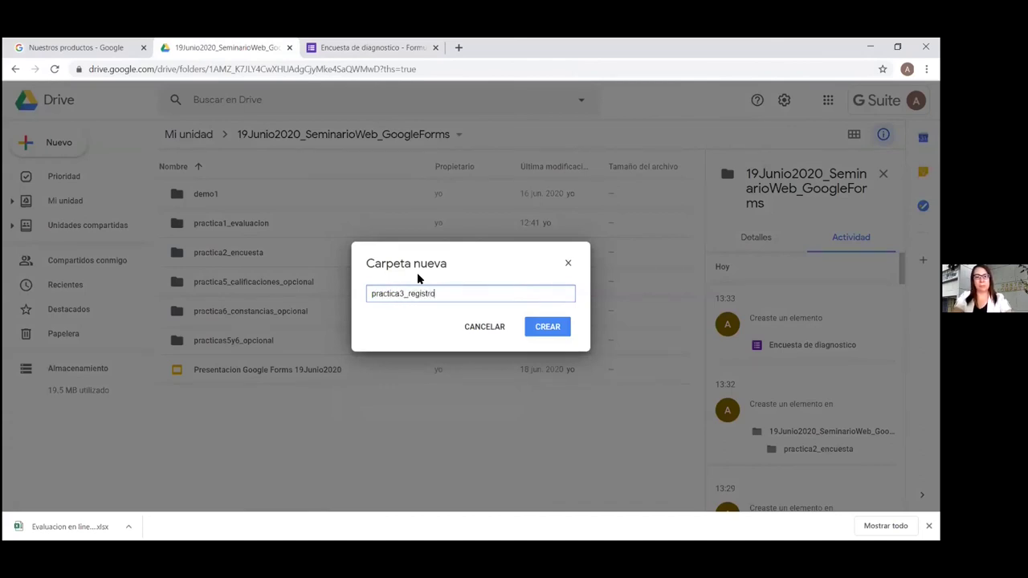
{"action": "key", "text": "Return"}
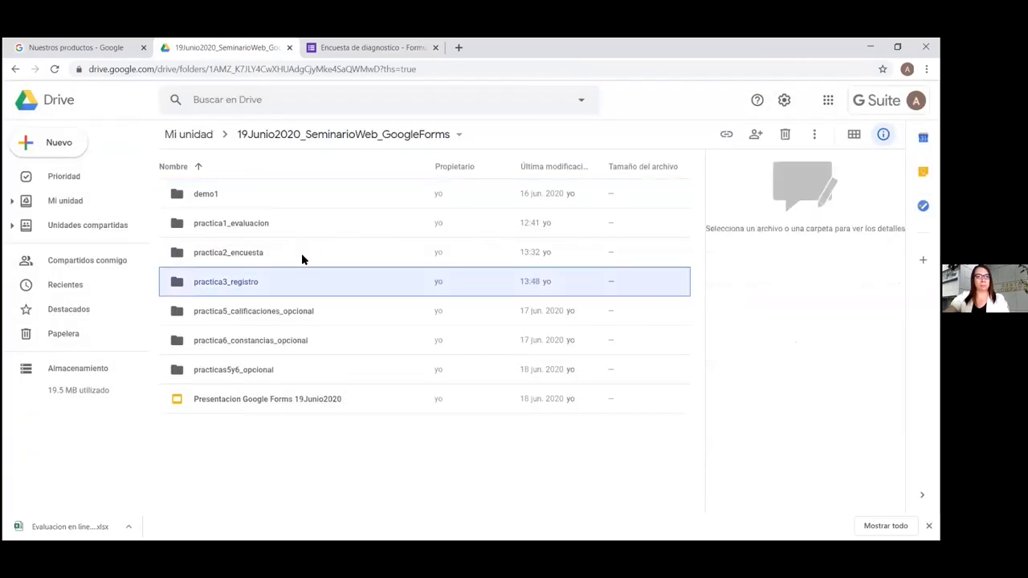
{"action": "double_click", "coordinate": [273, 287]}
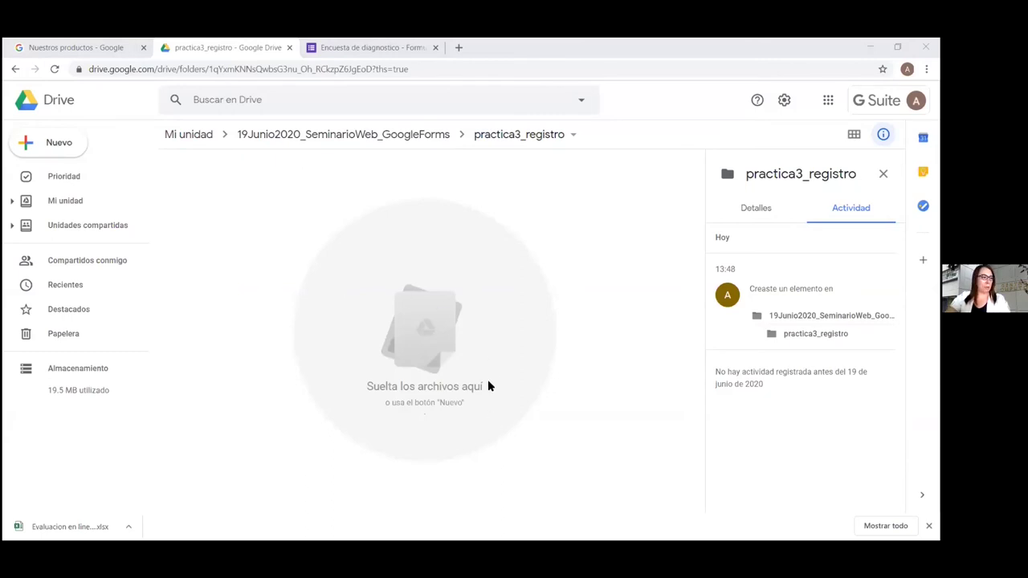
Create a blank Google Form in the practica3_registro folder
{"action": "left_click", "coordinate": [455, 222]}
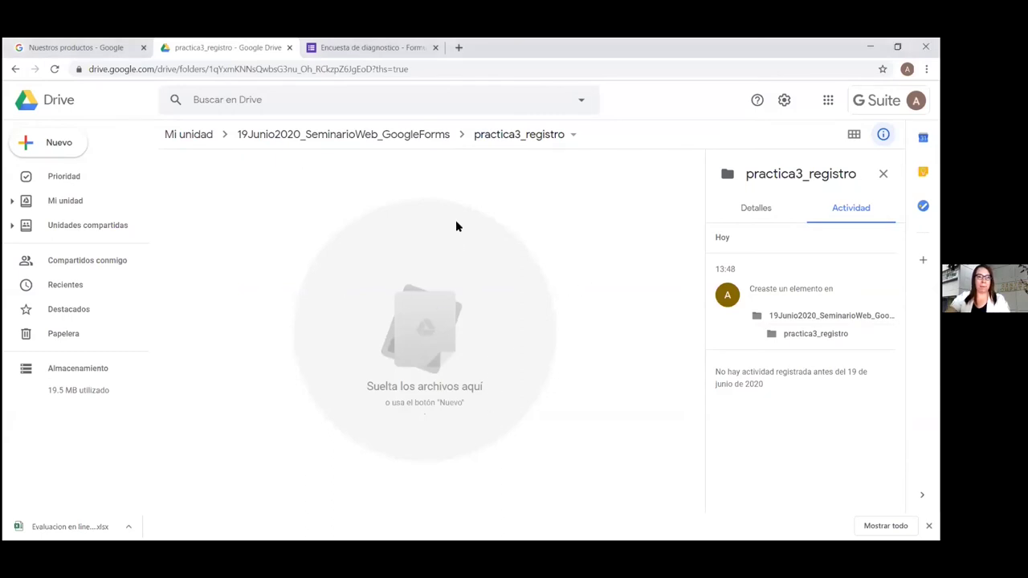
{"action": "left_click", "coordinate": [25, 143]}
{"action": "mouse_move", "coordinate": [65, 286]}
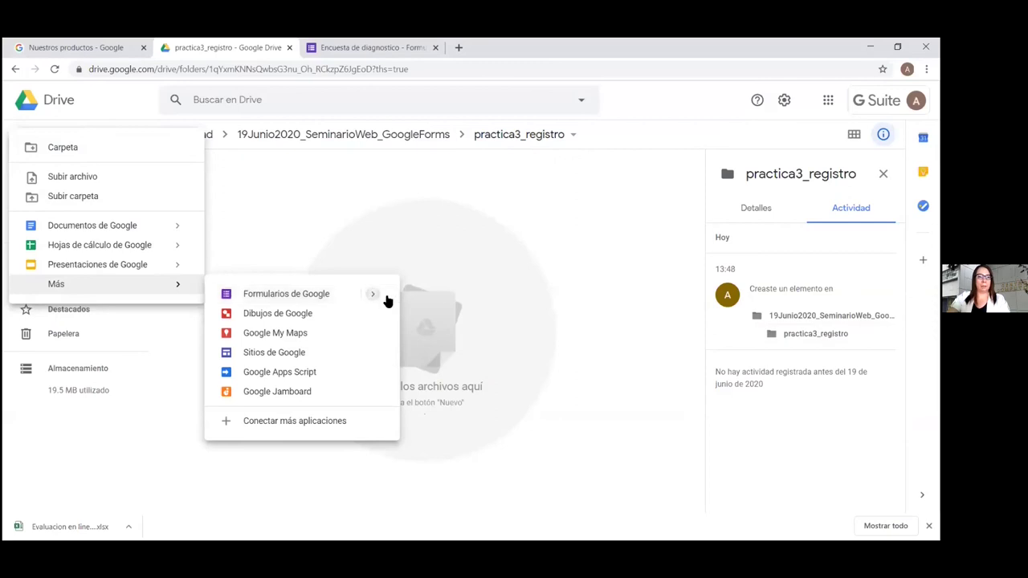
{"action": "mouse_move", "coordinate": [317, 297]}
{"action": "left_click", "coordinate": [416, 299]}
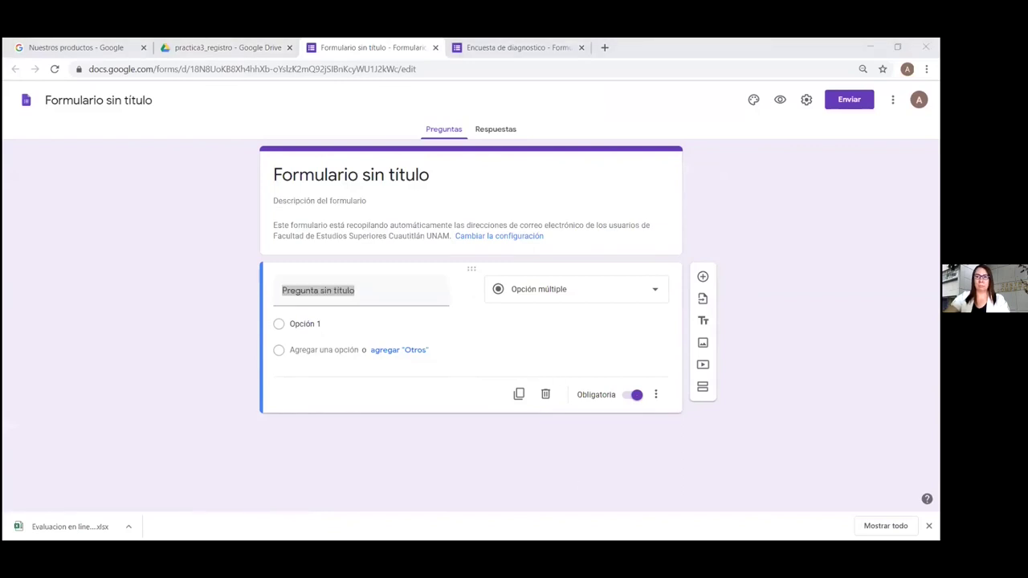
Rename the untitled form to 'Registro de mesa redonda', correcting the capital M
{"action": "left_click", "coordinate": [897, 47]}
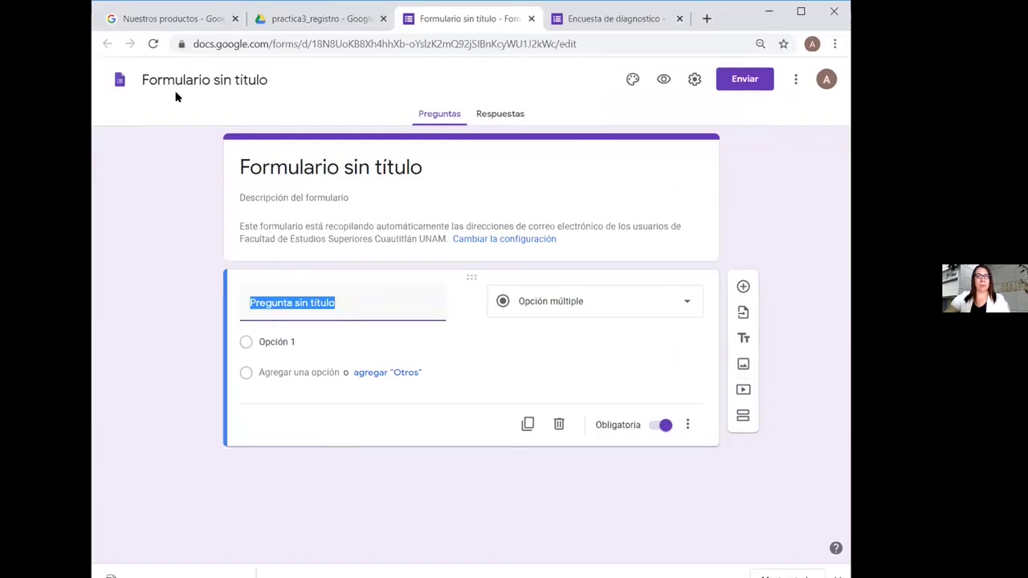
{"action": "left_click", "coordinate": [183, 81]}
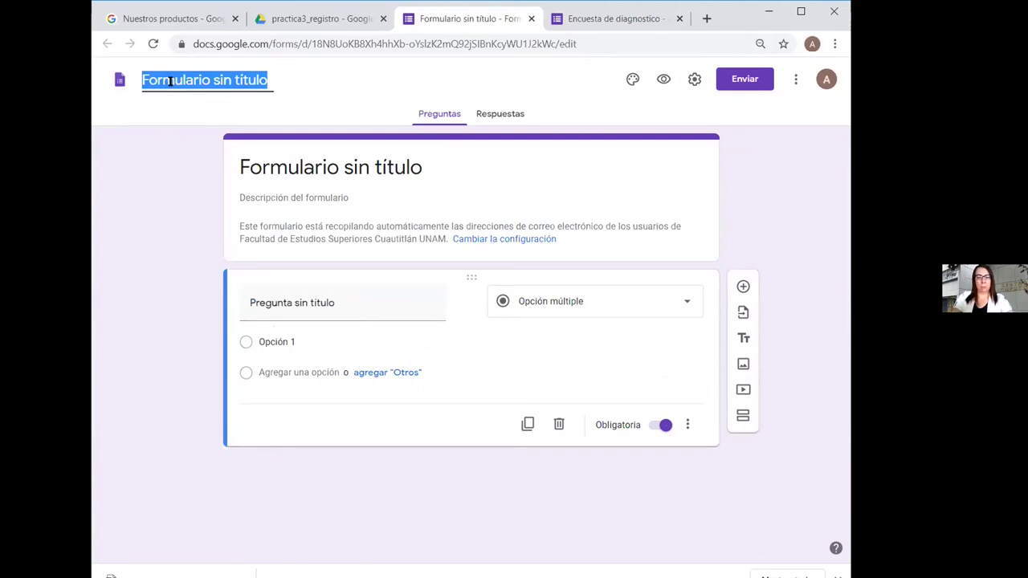
{"action": "type", "text": "Registro"}
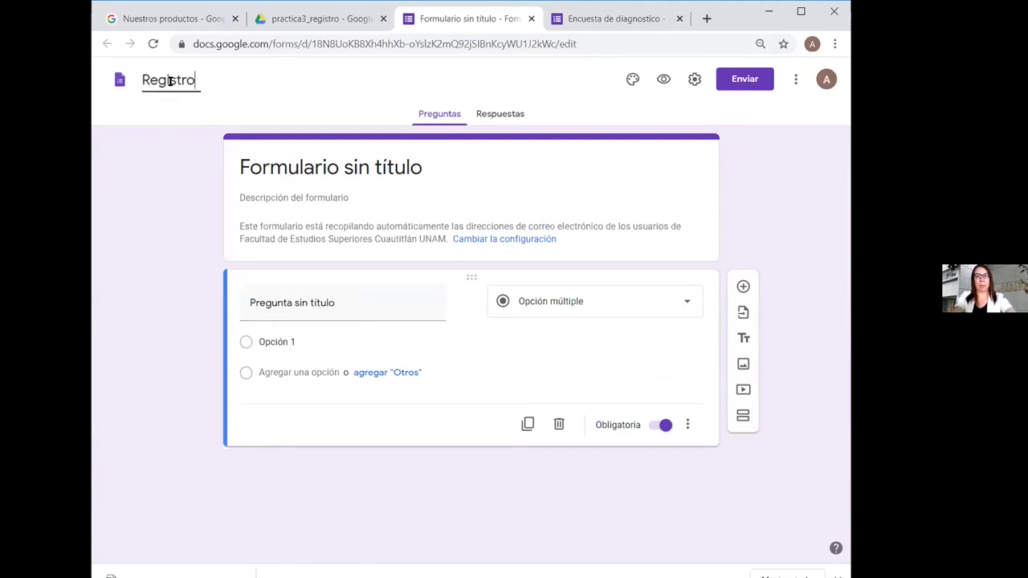
{"action": "type", "text": " de"}
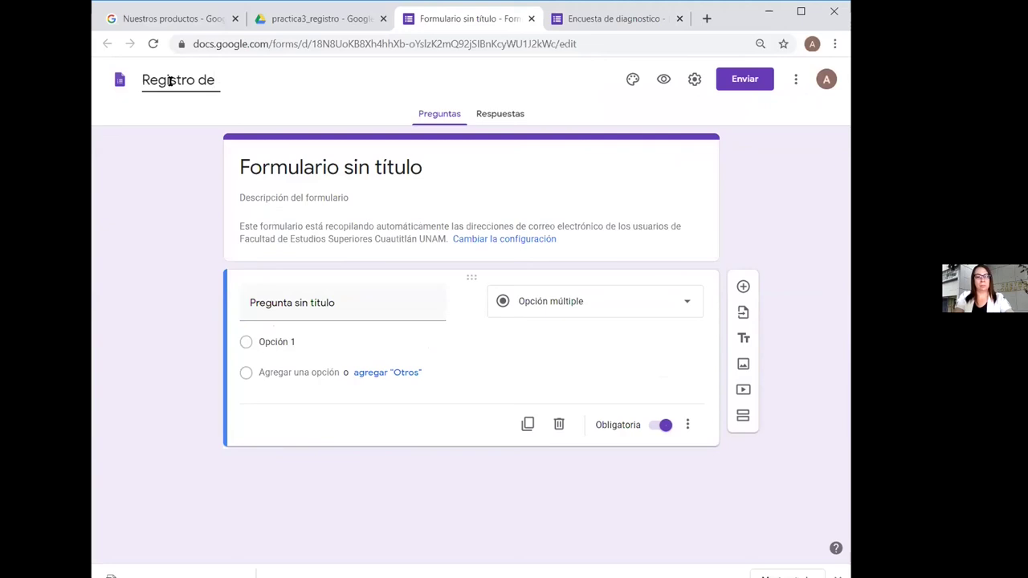
{"action": "type", "text": " Mesa"}
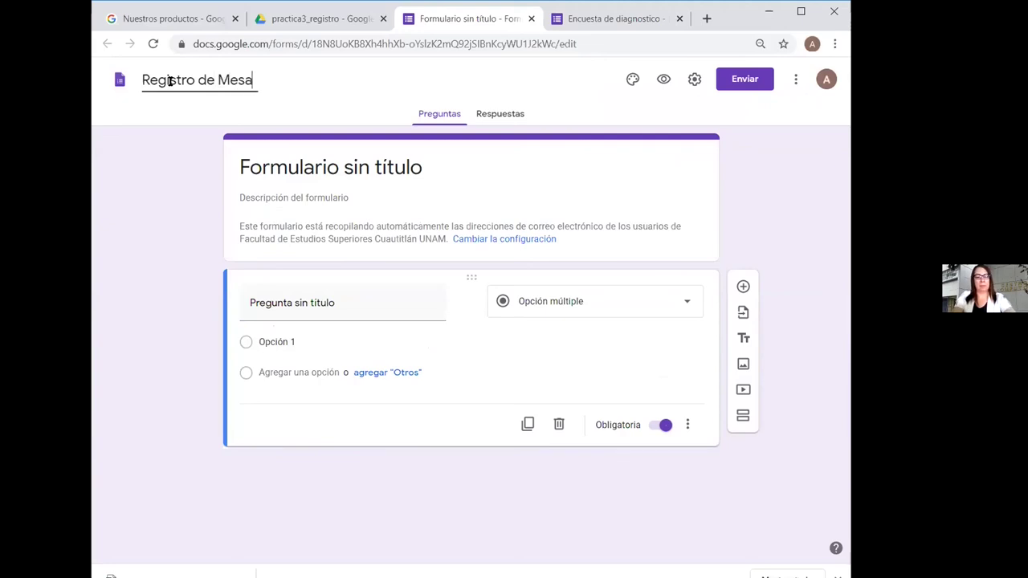
{"action": "type", "text": " redonda"}
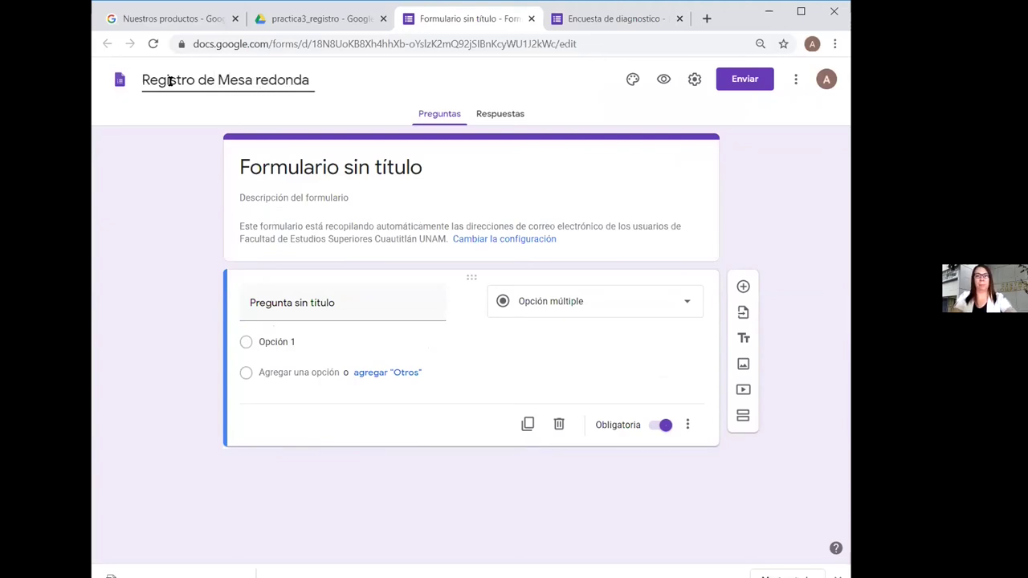
{"action": "key", "text": "Left"}
{"action": "key", "text": "Left"}
{"action": "key", "text": "Left"}
{"action": "key", "text": "Left"}
{"action": "key", "text": "Left"}
{"action": "key", "text": "Left"}
{"action": "key", "text": "Left"}
{"action": "key", "text": "Left"}
{"action": "key", "text": "Left"}
{"action": "key", "text": "Left"}
{"action": "key", "text": "Left"}
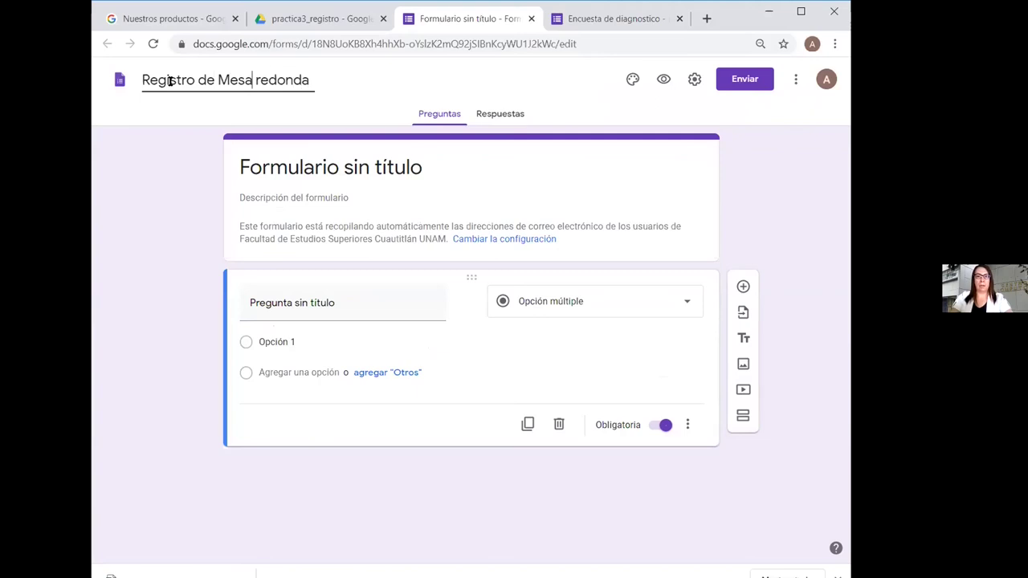
{"action": "key", "text": "BackSpace"}
{"action": "type", "text": "m"}
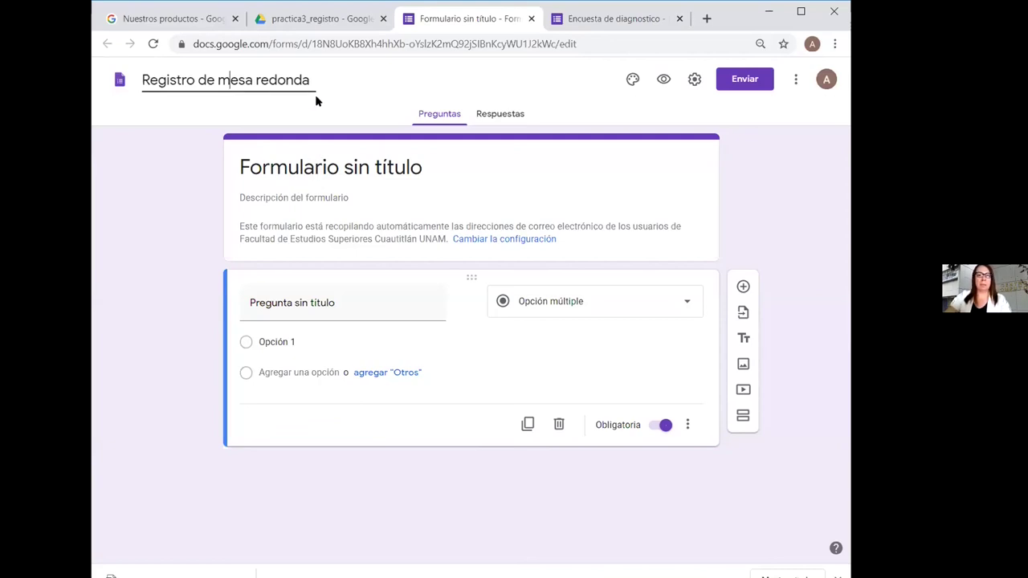
{"action": "key", "text": "Return"}
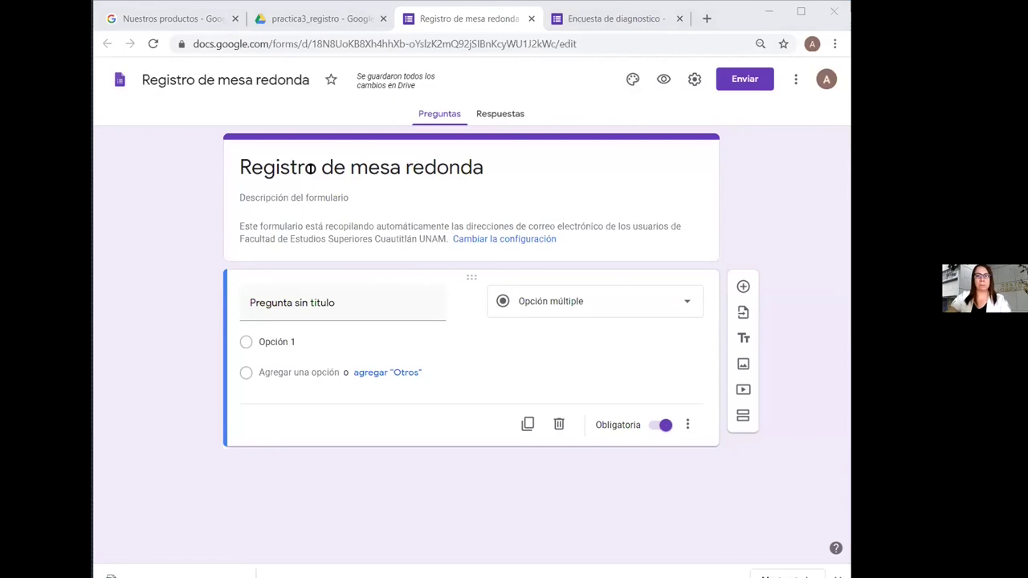
{"action": "left_click", "coordinate": [490, 172]}
Append the quoted talk name to the form's heading title
{"action": "type", "text": "Retos de la enseñanza a distancia de lenguajes de programación."}
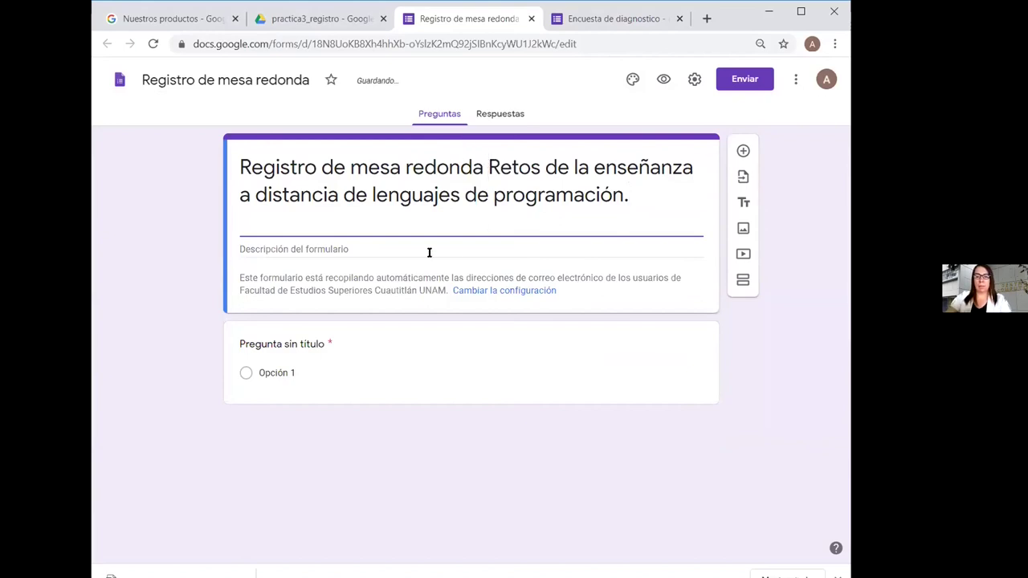
{"action": "type", "text": "\""}
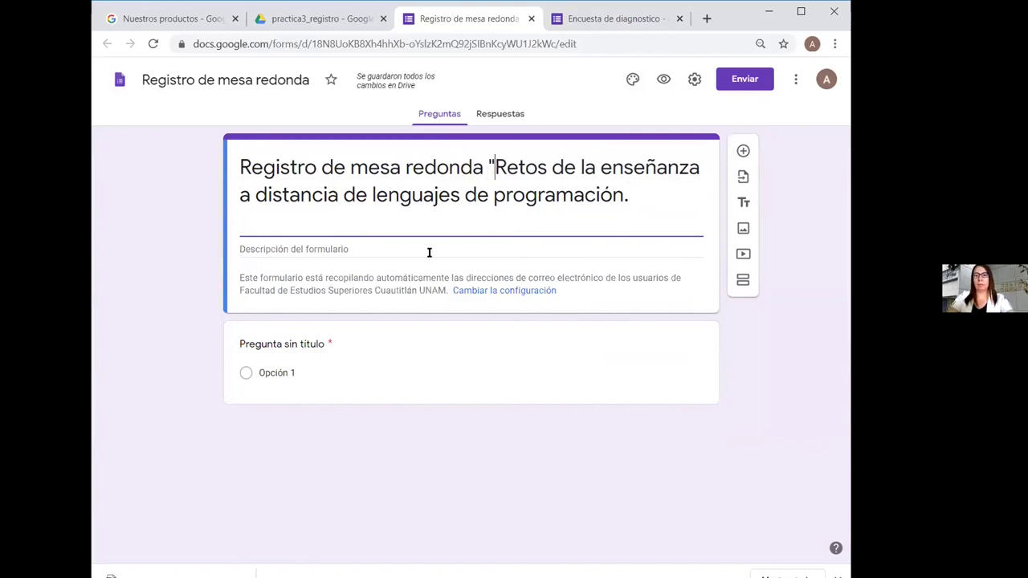
{"action": "left_click", "coordinate": [625, 194]}
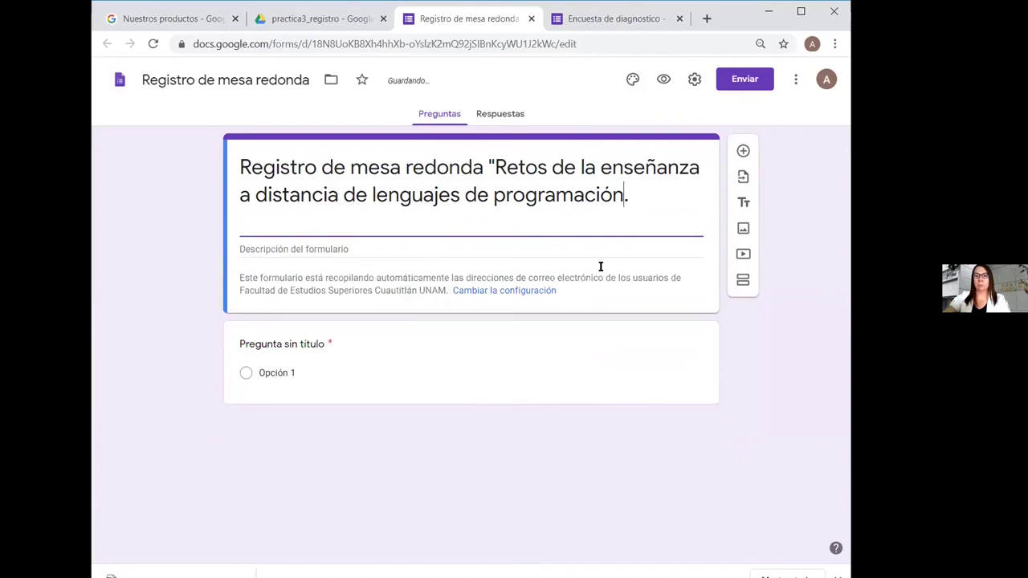
{"action": "type", "text": "\""}
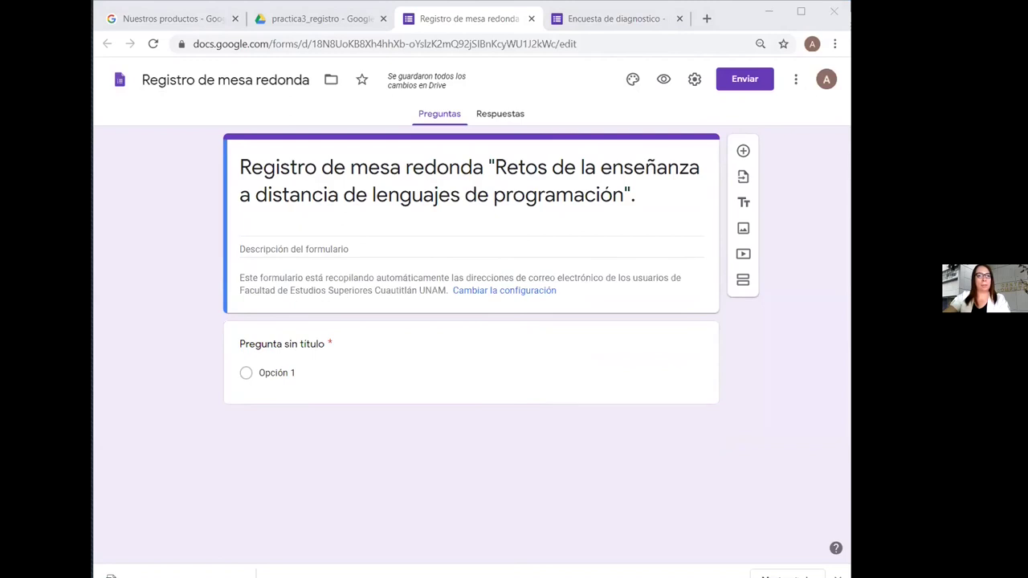
Add a description with the distance-teaching paragraph, event date and Zoom platform, then preview it
{"action": "left_click", "coordinate": [262, 248]}
{"action": "type", "text": "Se expondrán las tecnologías disponibles de enseñanza a distancia y se discutirán los retos de esta modalidad para los lenguajes de programación."}
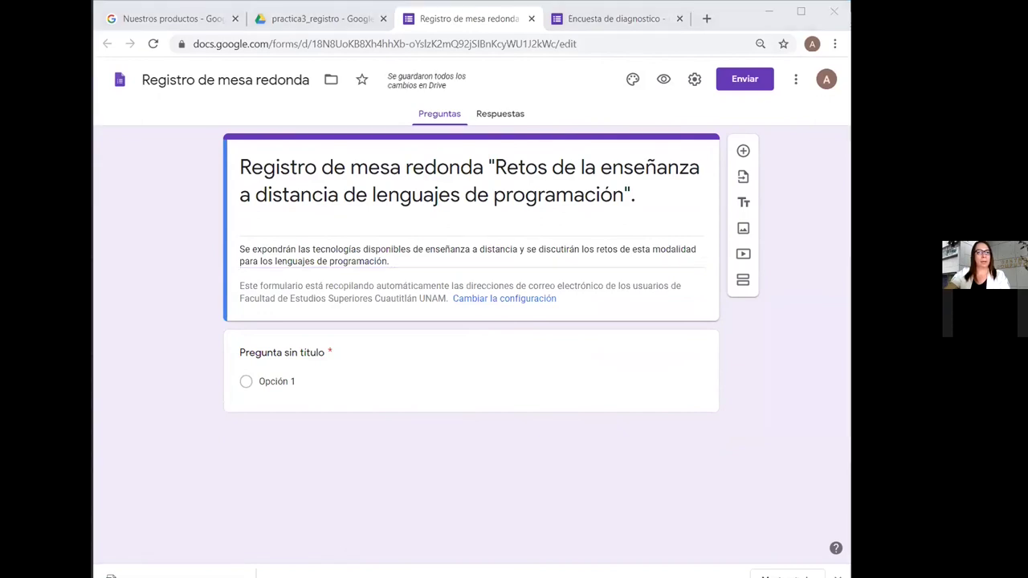
{"action": "left_click", "coordinate": [412, 259]}
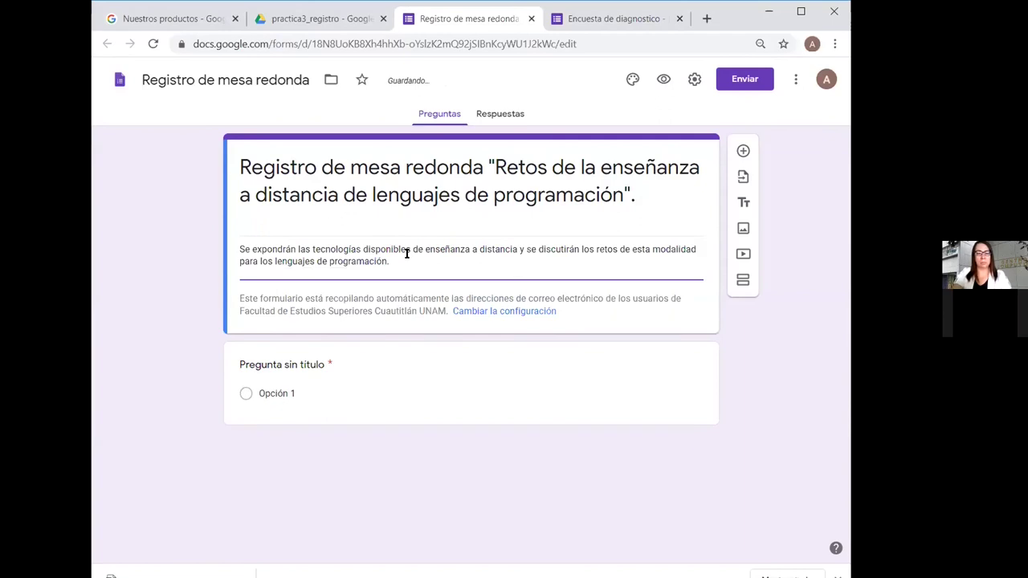
{"action": "key", "text": "Return"}
{"action": "type", "text": "Fecha del evento: 26 de mayo de 2020 a las 12:00 hrs."}
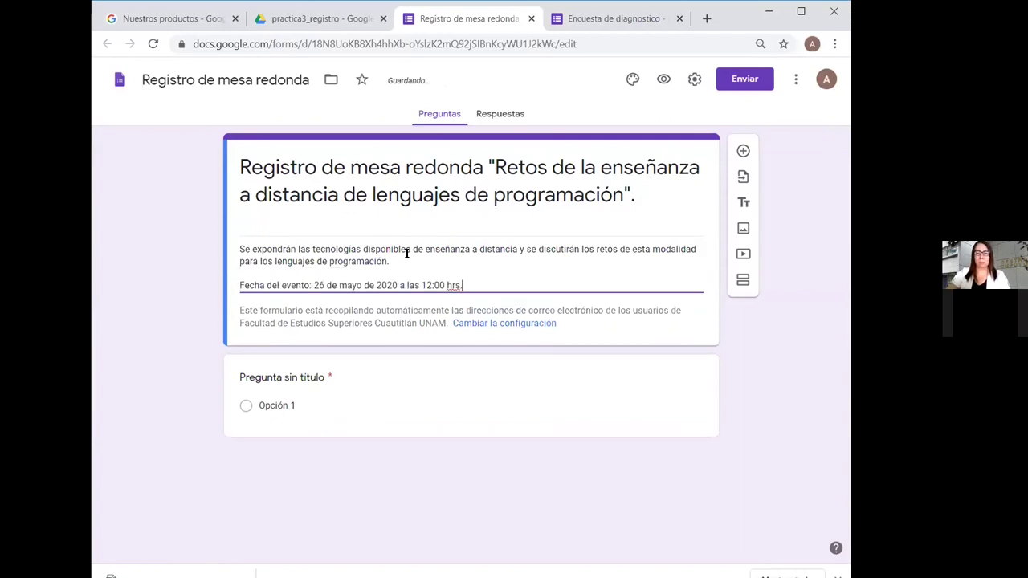
{"action": "key", "text": "Return"}
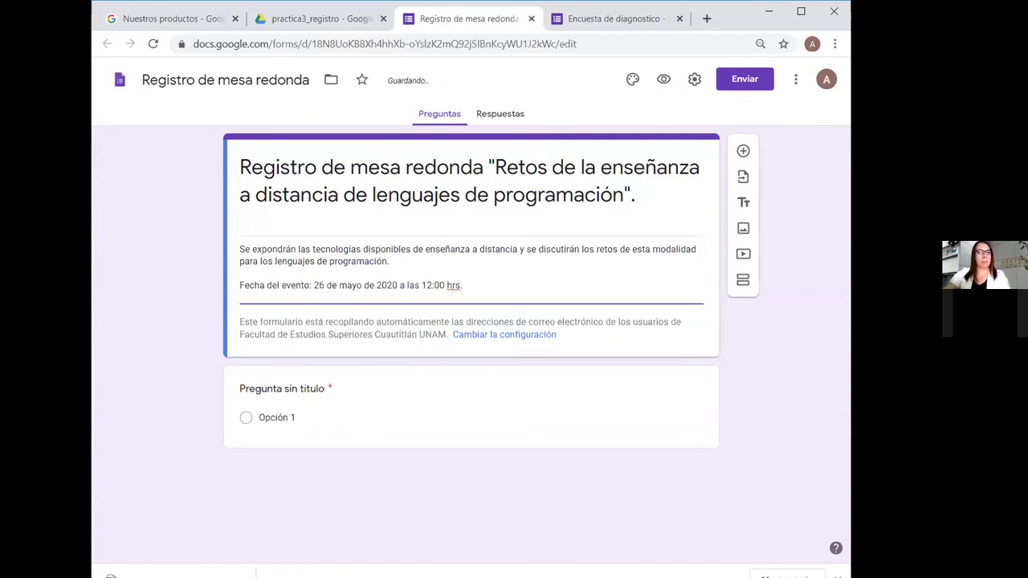
{"action": "key", "text": "alt+Tab"}
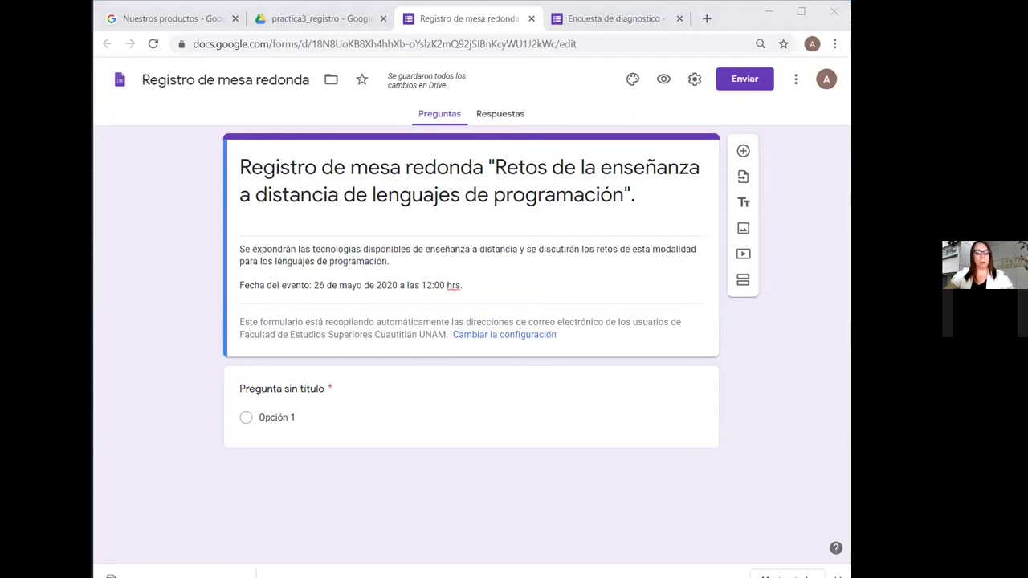
{"action": "left_click", "coordinate": [405, 302]}
{"action": "type", "text": "Plataforma de videoconferencias Zoom"}
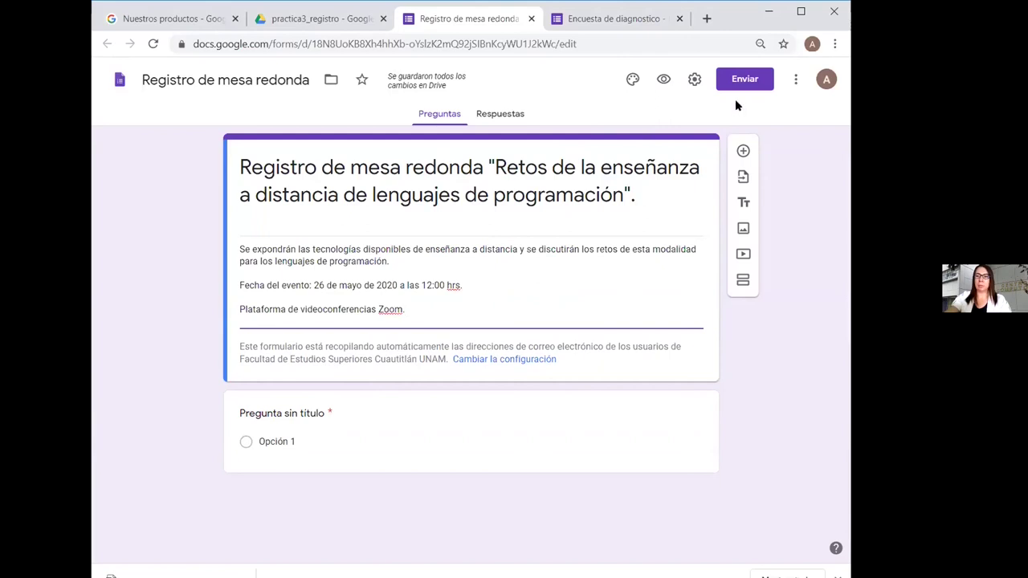
{"action": "left_click", "coordinate": [663, 78]}
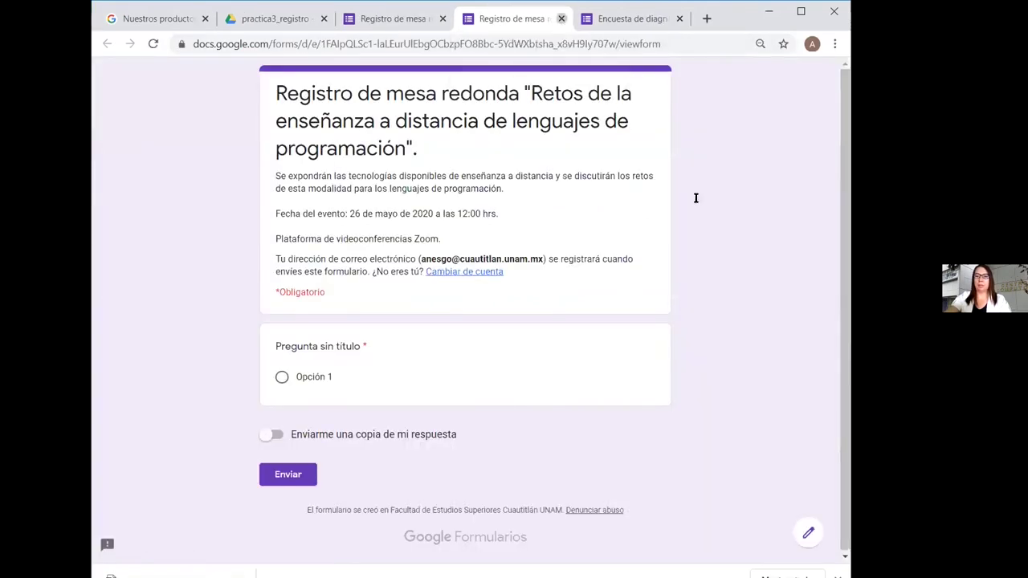
{"action": "left_click", "coordinate": [559, 18]}
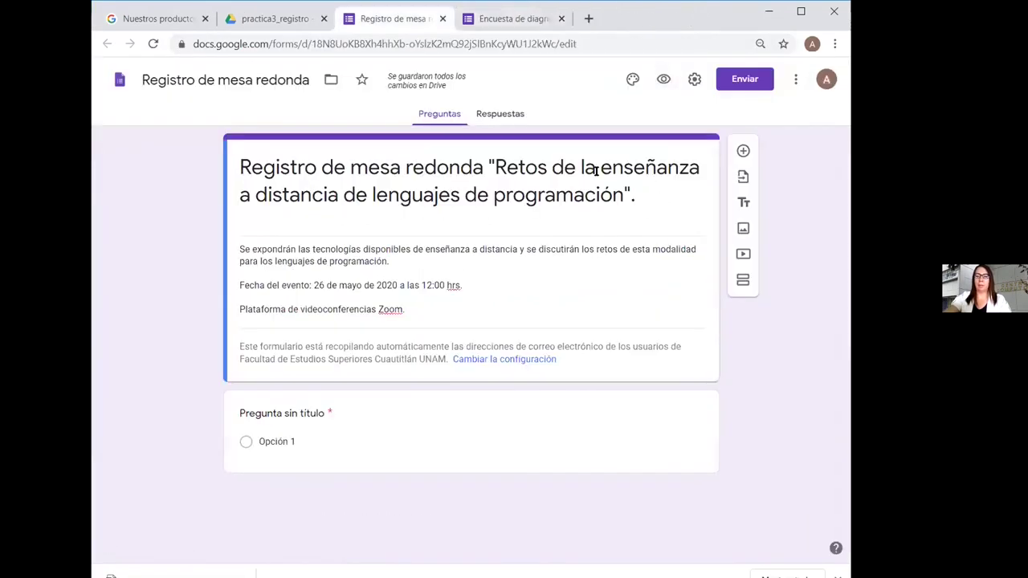
In Settings, always send respondents a copy and allow respondents outside the faculty, then show Presentación options
{"action": "left_click", "coordinate": [694, 79]}
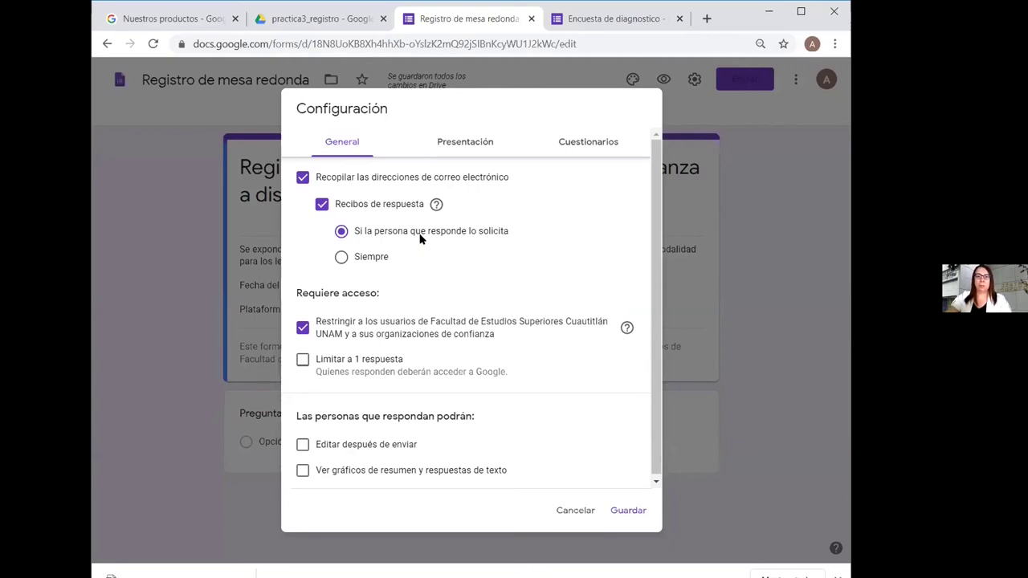
{"action": "left_click", "coordinate": [341, 258]}
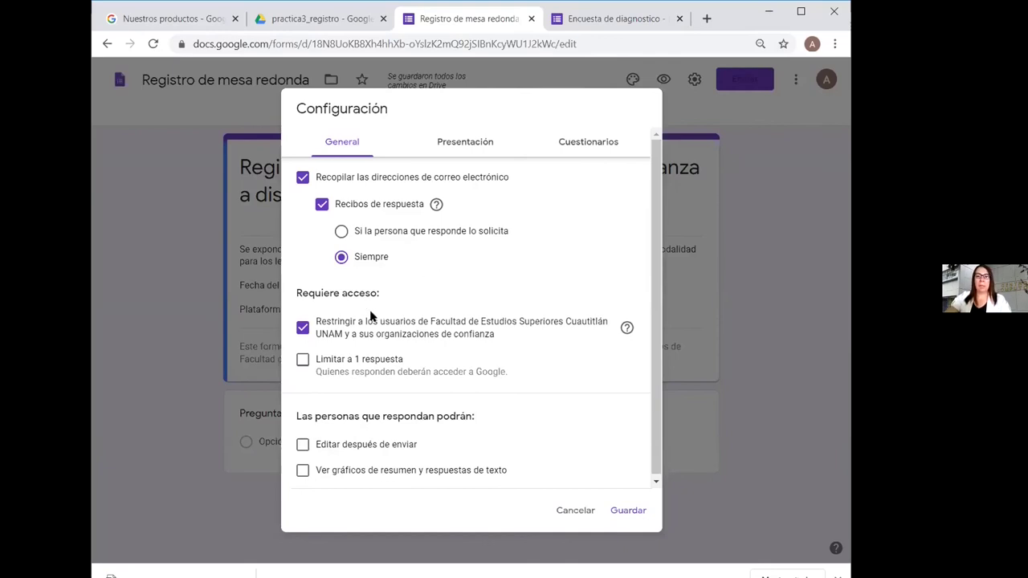
{"action": "left_click", "coordinate": [302, 328]}
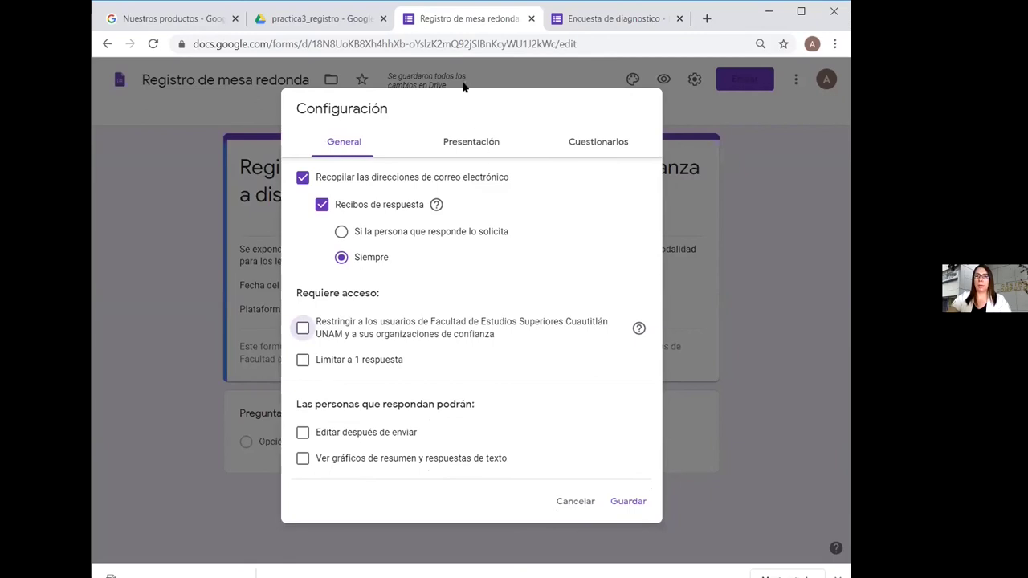
{"action": "left_click", "coordinate": [472, 146]}
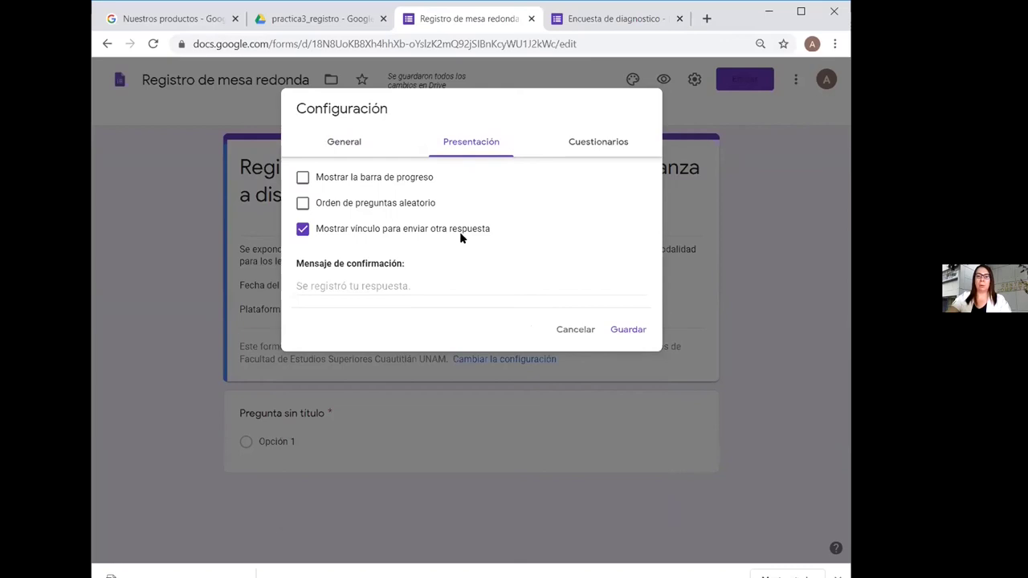
Keep the submit-another-response link, set confirmation 'Gracias por su interés. Se envió correctamente su registro.', and save
{"action": "left_click", "coordinate": [302, 230]}
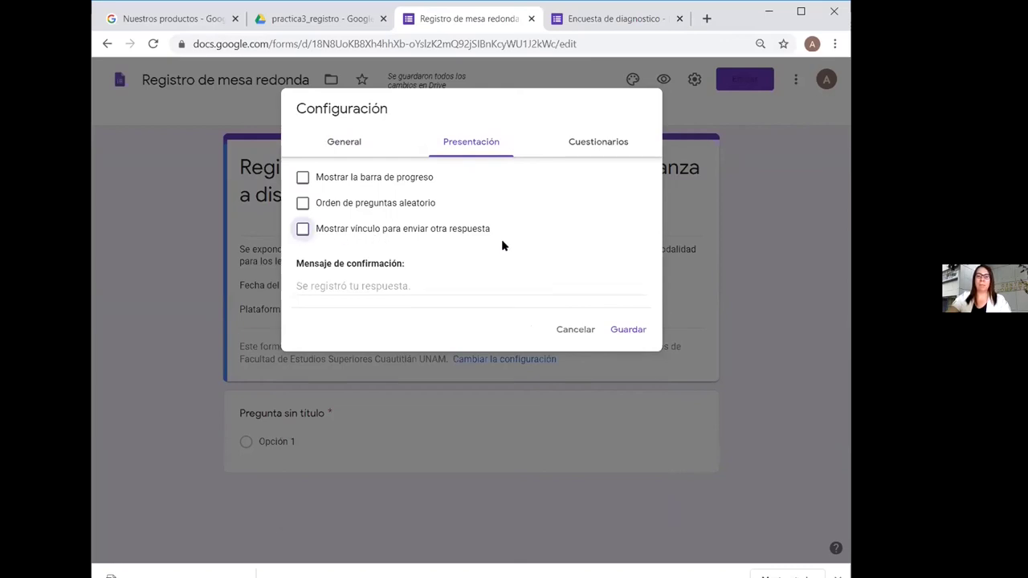
{"action": "left_click", "coordinate": [302, 231]}
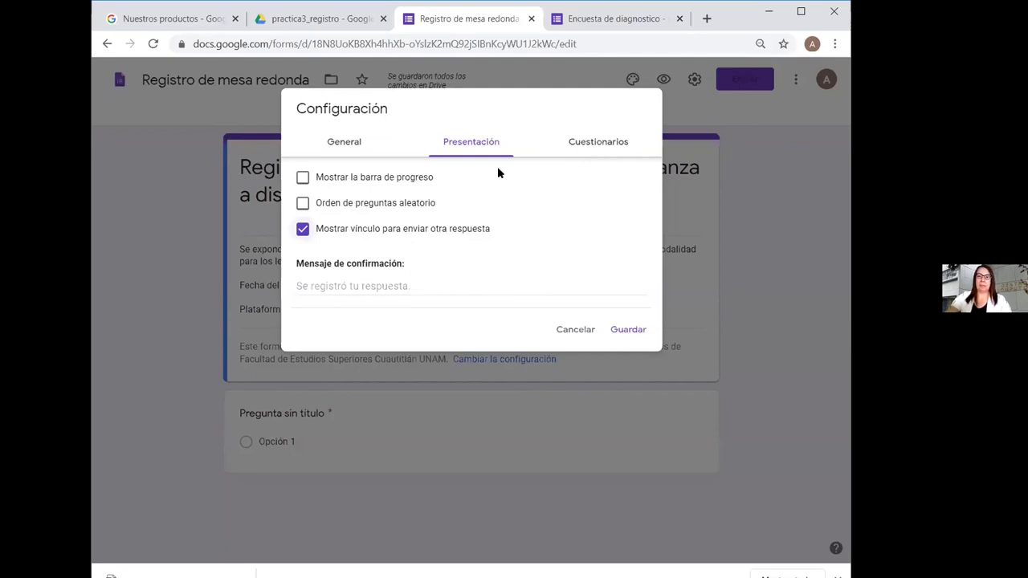
{"action": "left_click", "coordinate": [367, 281]}
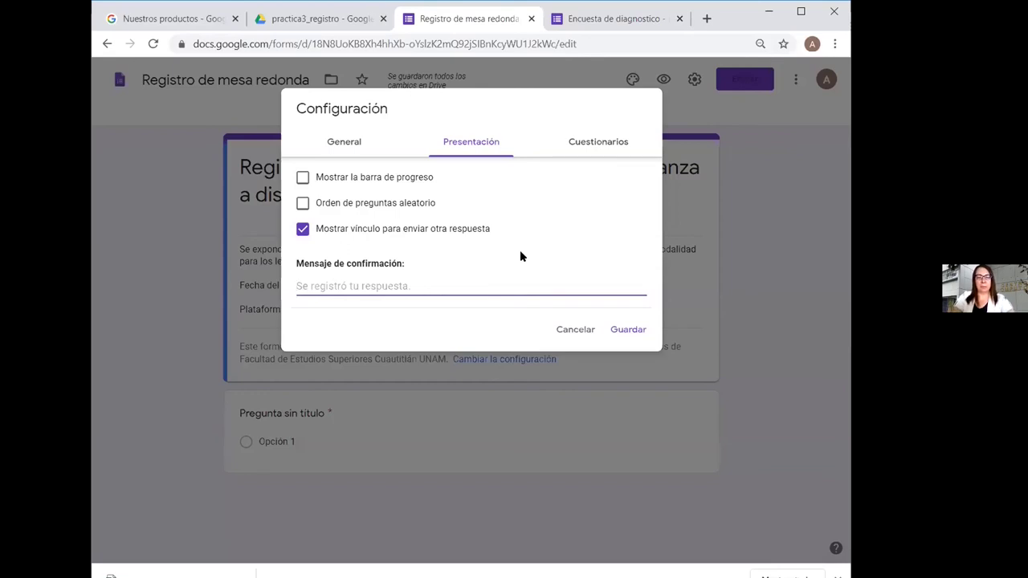
{"action": "type", "text": "Grac"}
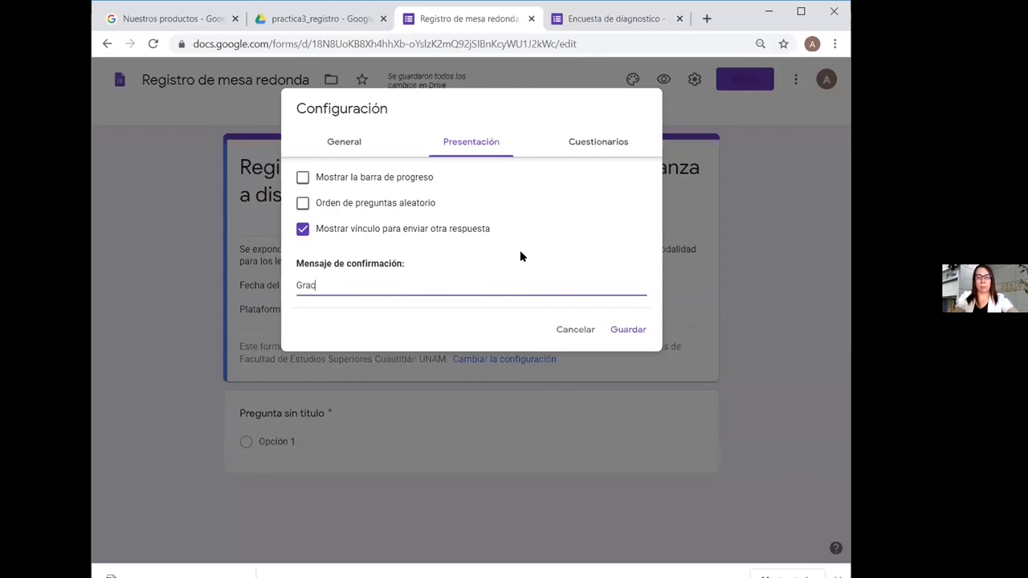
{"action": "type", "text": "ias por su inter"}
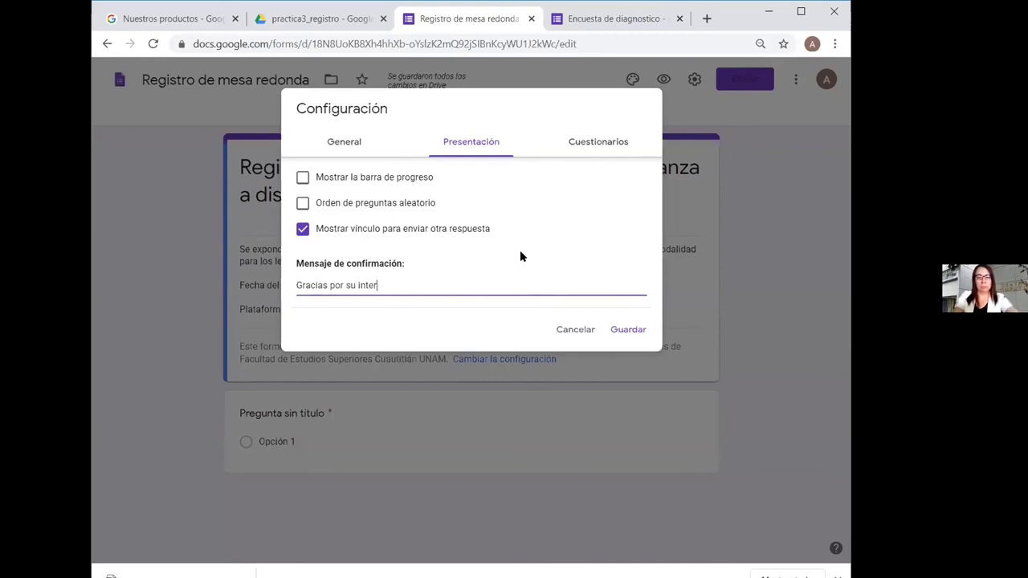
{"action": "type", "text": "és. "}
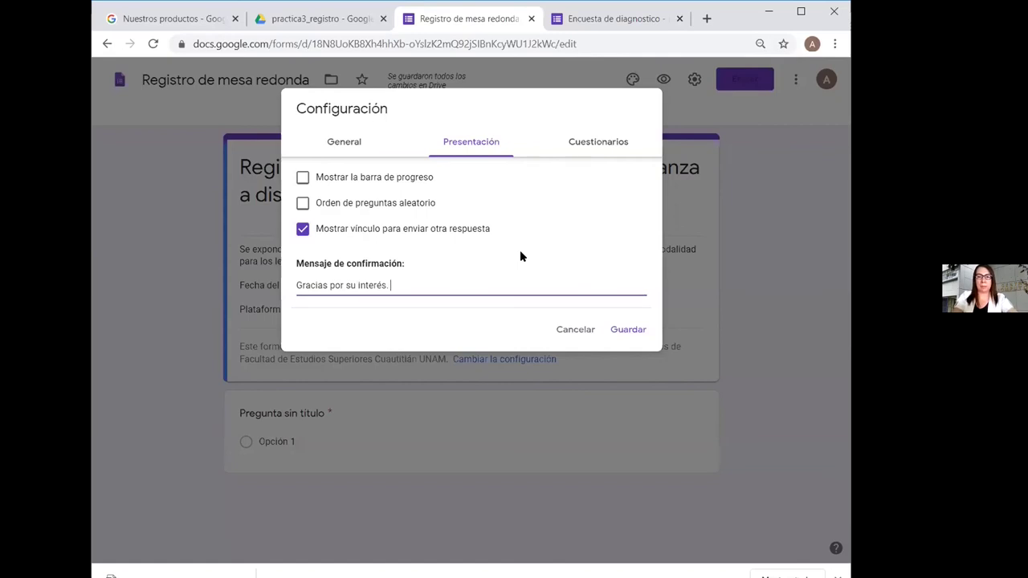
{"action": "type", "text": "Se env"}
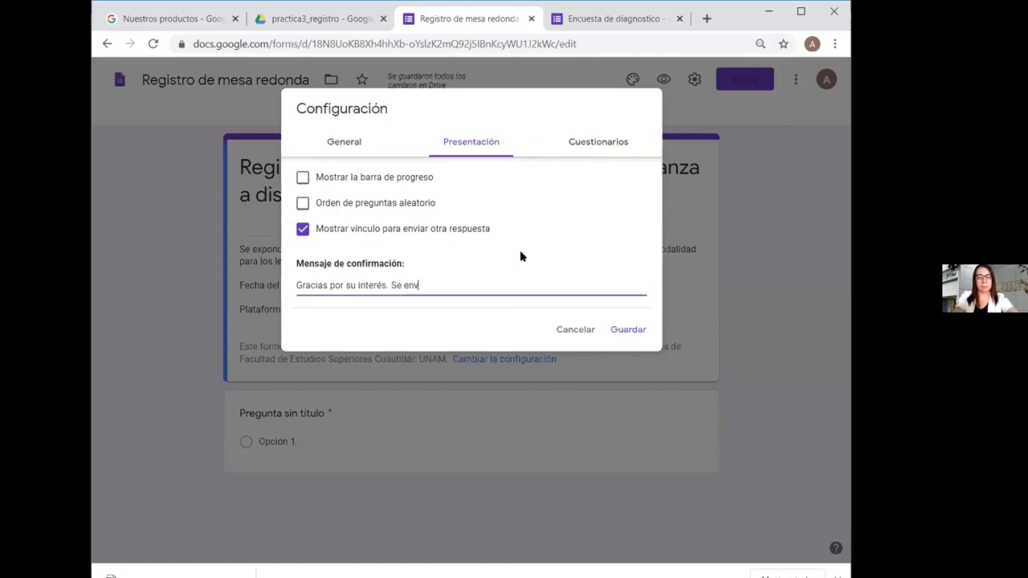
{"action": "type", "text": "ió correctamente su registro."}
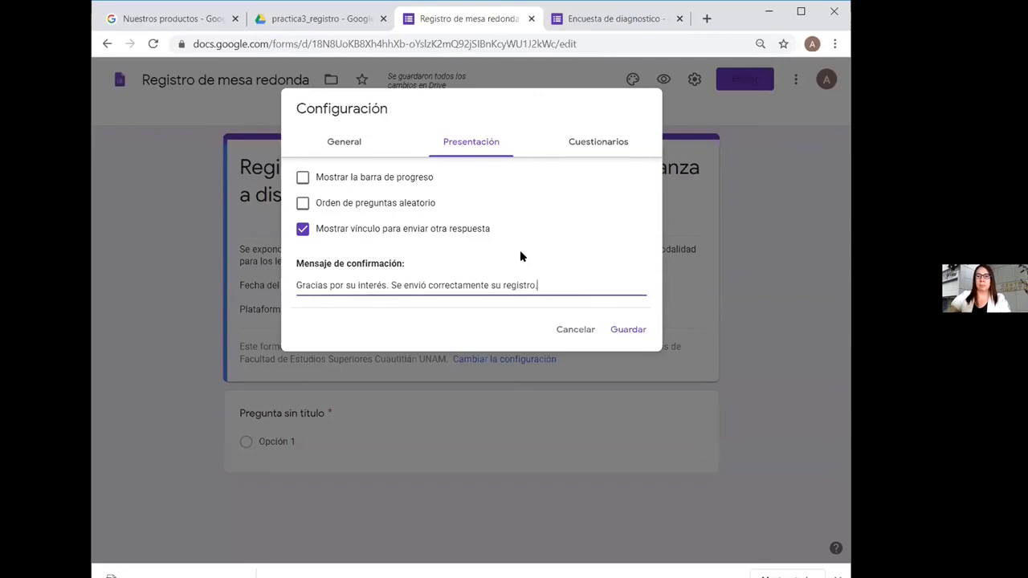
{"action": "left_click", "coordinate": [603, 142]}
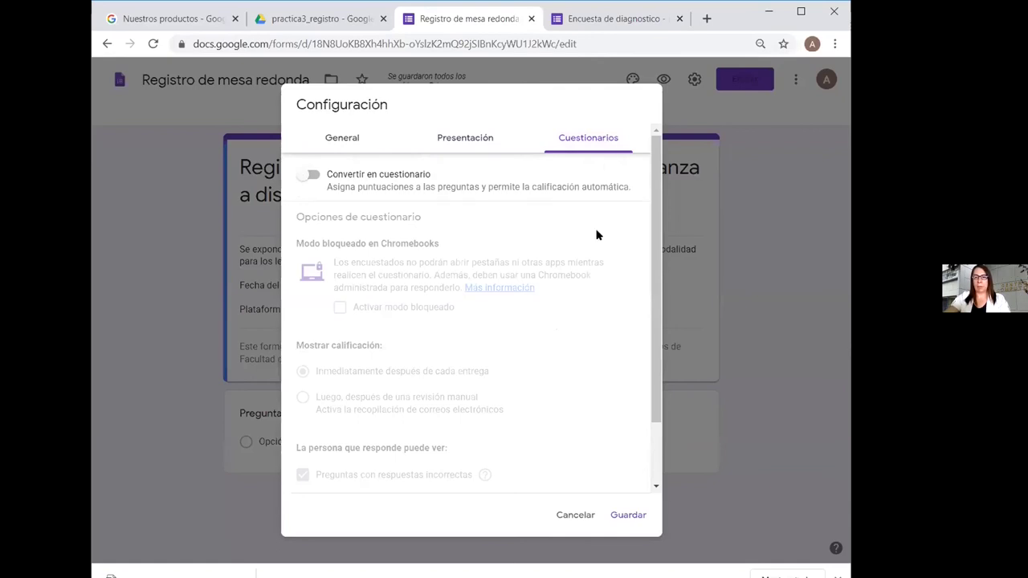
{"action": "left_click", "coordinate": [628, 517]}
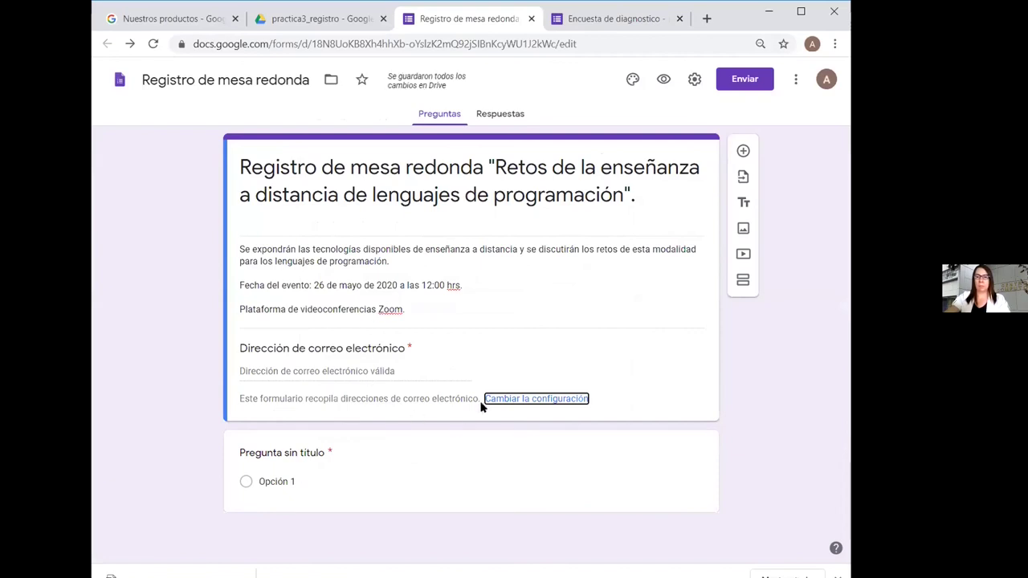
Title the first question 'Nombre completo' and give it the description 'Para generar su constancia'
{"action": "left_click", "coordinate": [307, 449]}
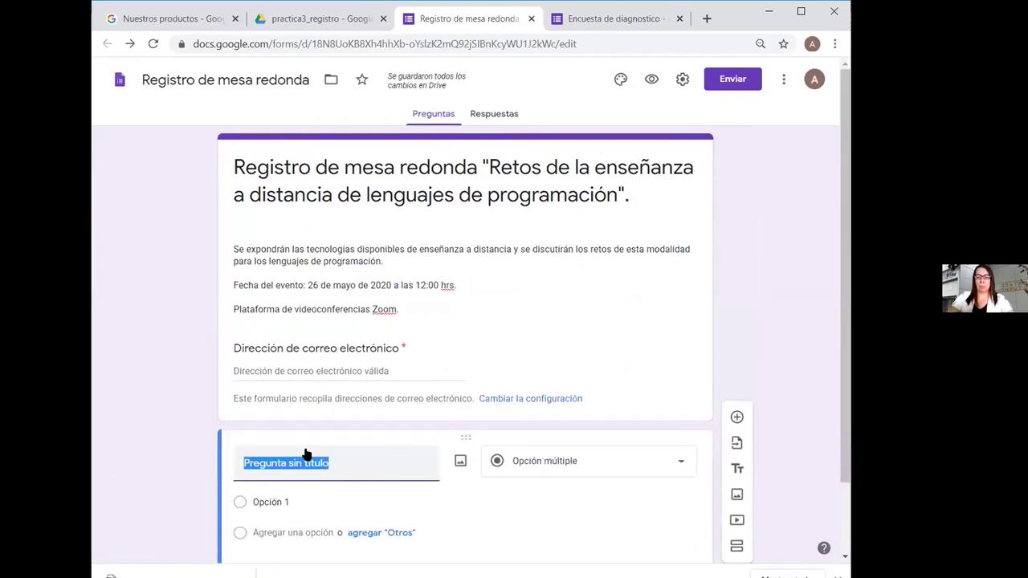
{"action": "type", "text": "Nomb"}
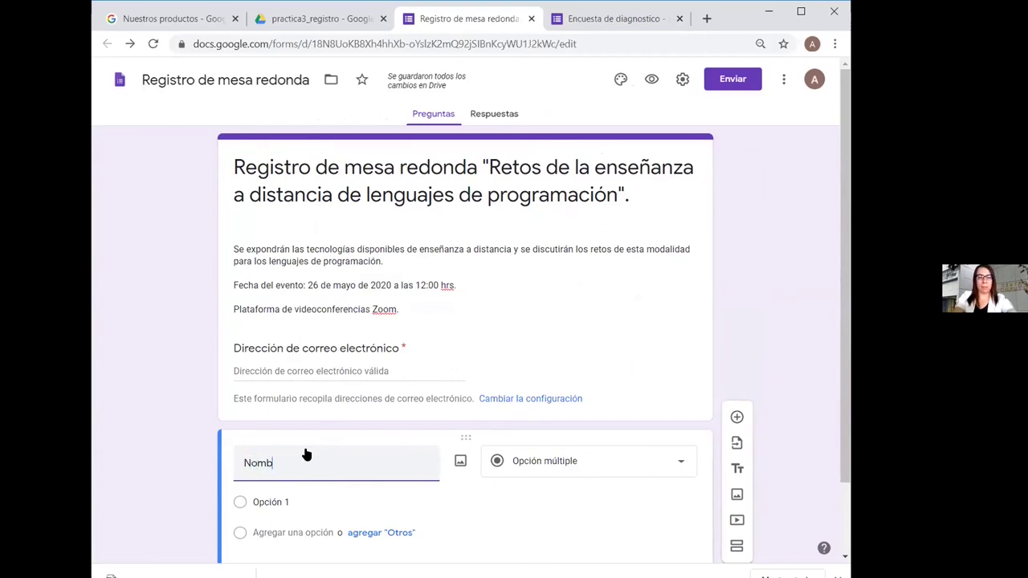
{"action": "type", "text": "re completo"}
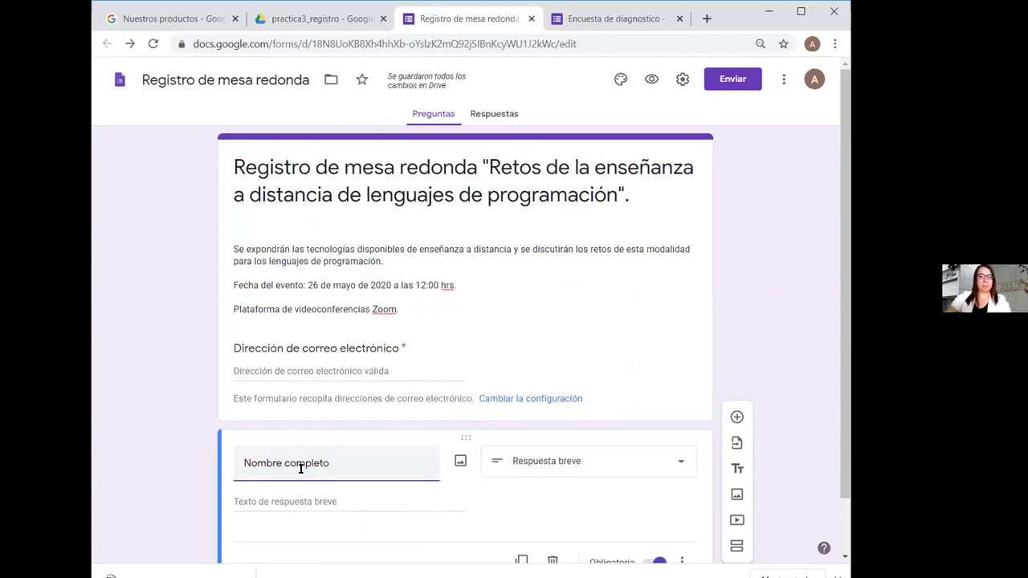
{"action": "scroll", "coordinate": [844, 310], "scroll_direction": "down", "scroll_amount": 1}
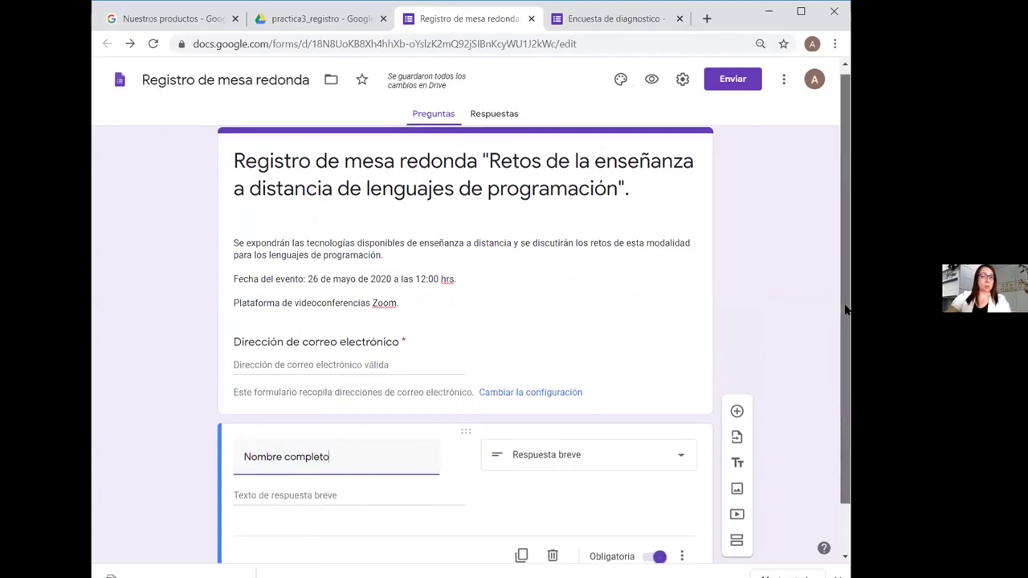
{"action": "scroll", "coordinate": [844, 310], "scroll_direction": "down", "scroll_amount": 2}
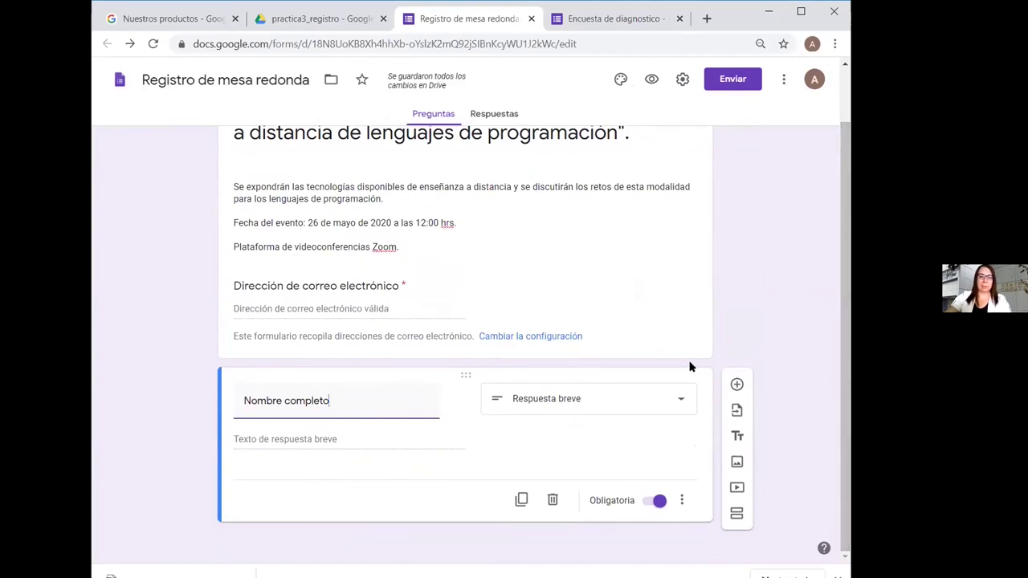
{"action": "left_click", "coordinate": [681, 498]}
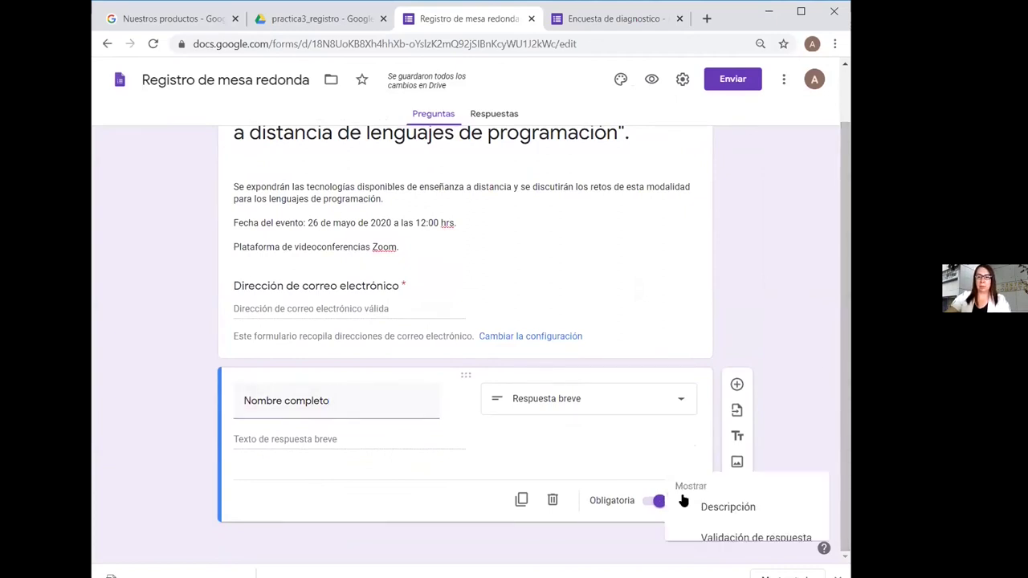
{"action": "left_click", "coordinate": [727, 501]}
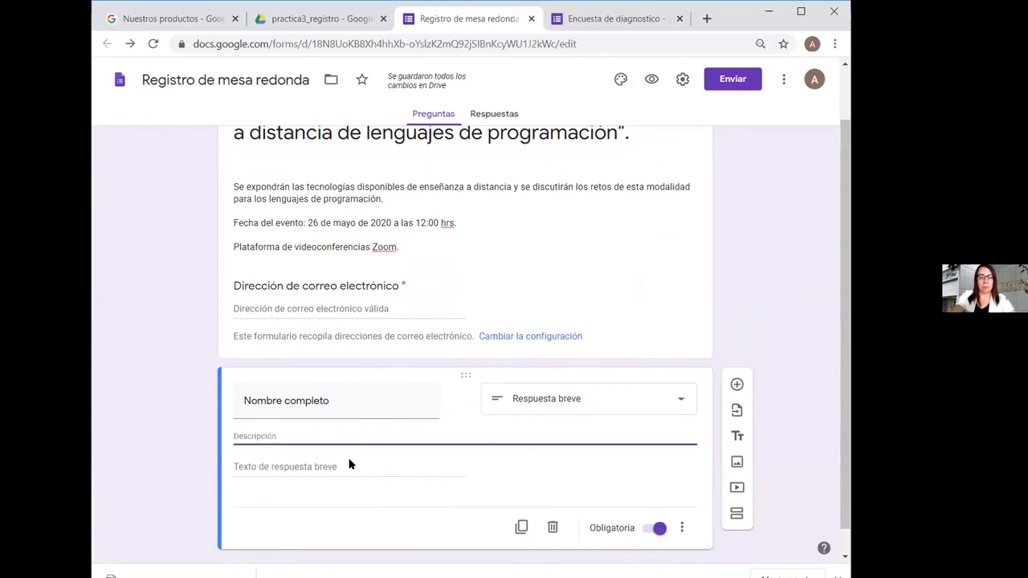
{"action": "type", "text": "Para generar su constancia"}
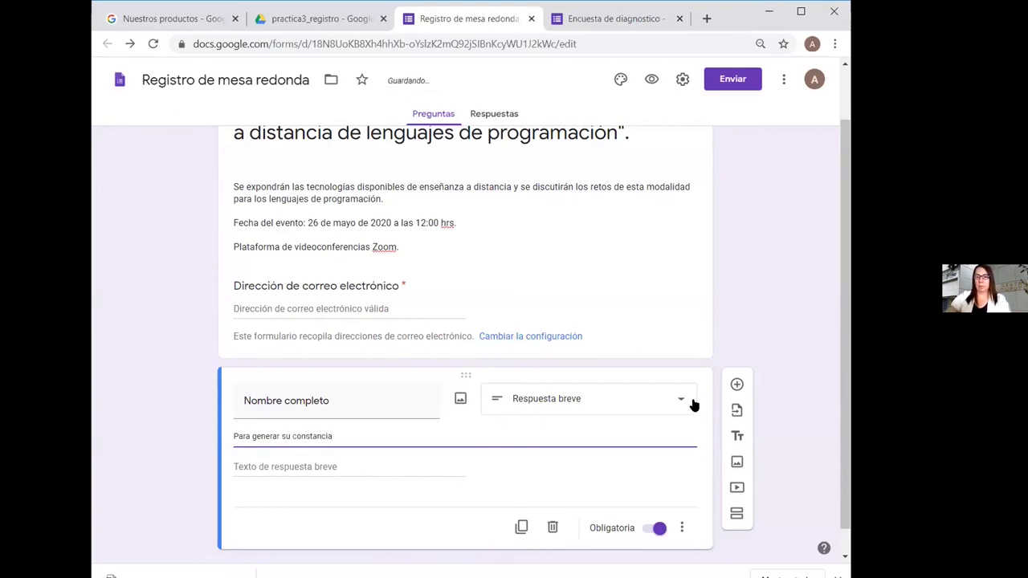
{"action": "scroll", "coordinate": [780, 404], "scroll_direction": "down", "scroll_amount": 1}
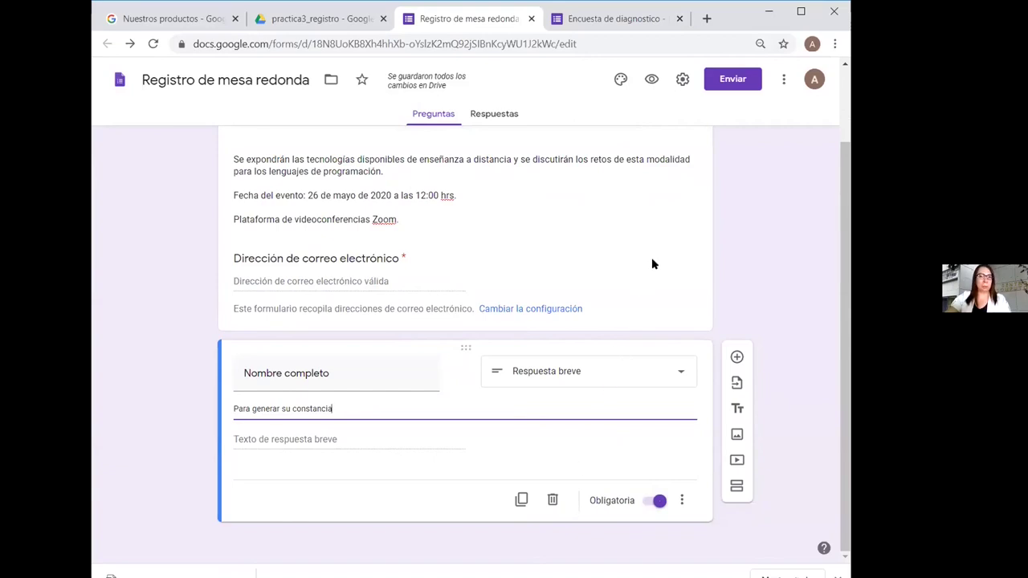
{"action": "left_click", "coordinate": [759, 209]}
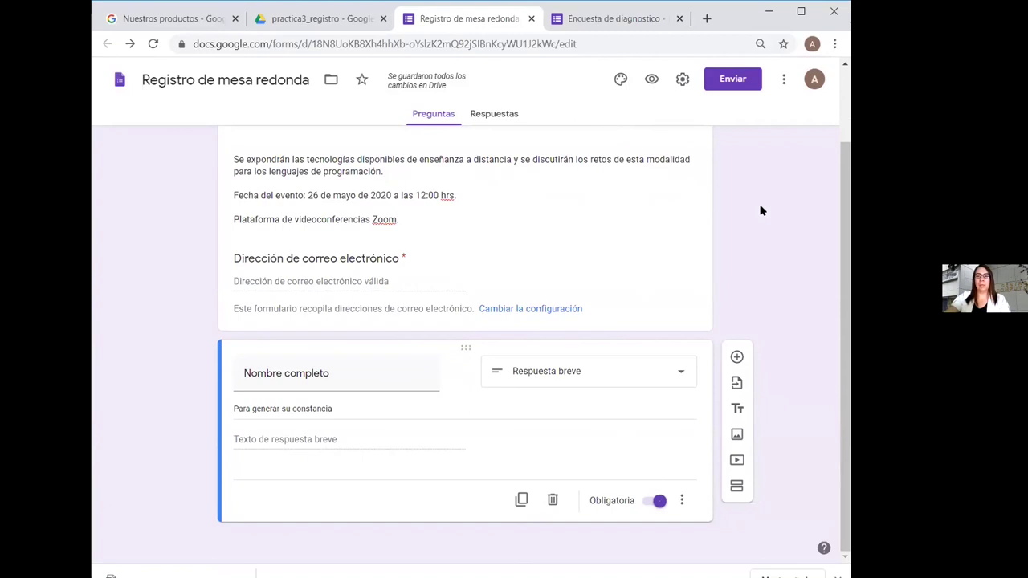
{"action": "scroll", "coordinate": [845, 262], "scroll_direction": "up", "scroll_amount": 2}
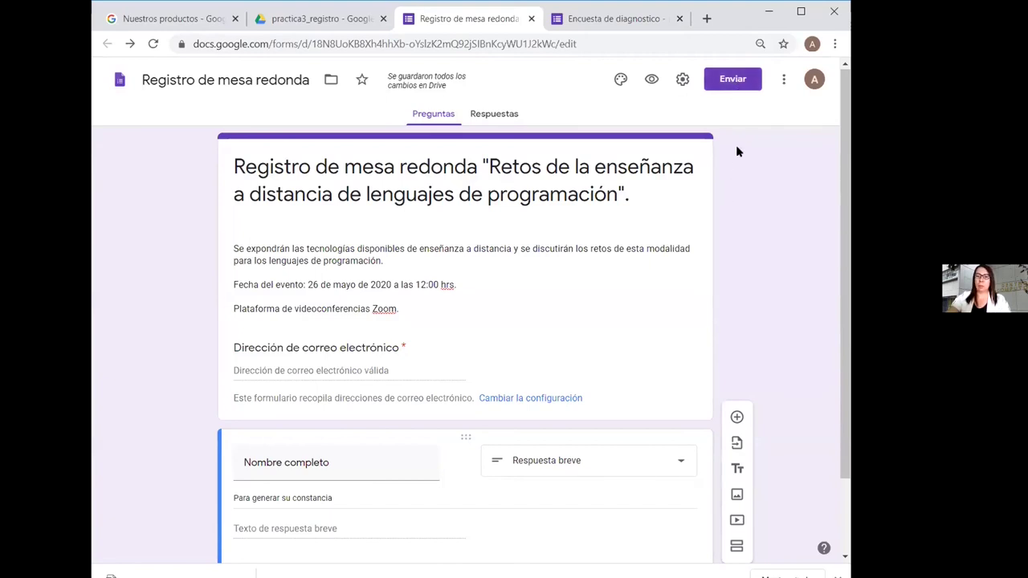
Enter three collaborators' e-mail addresses as invited editors, keeping the Editor role
{"action": "left_click", "coordinate": [733, 81]}
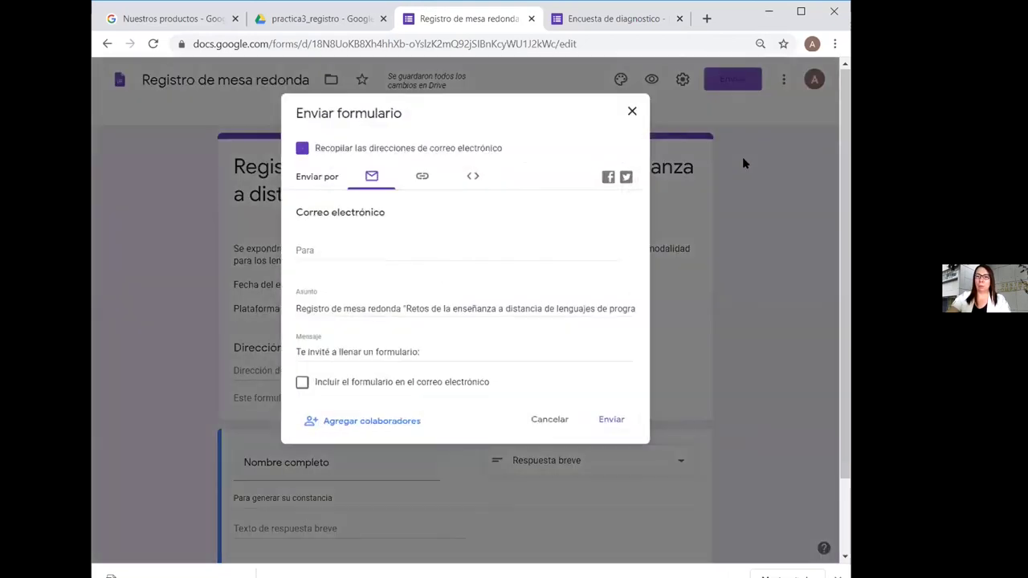
{"action": "left_click", "coordinate": [365, 426]}
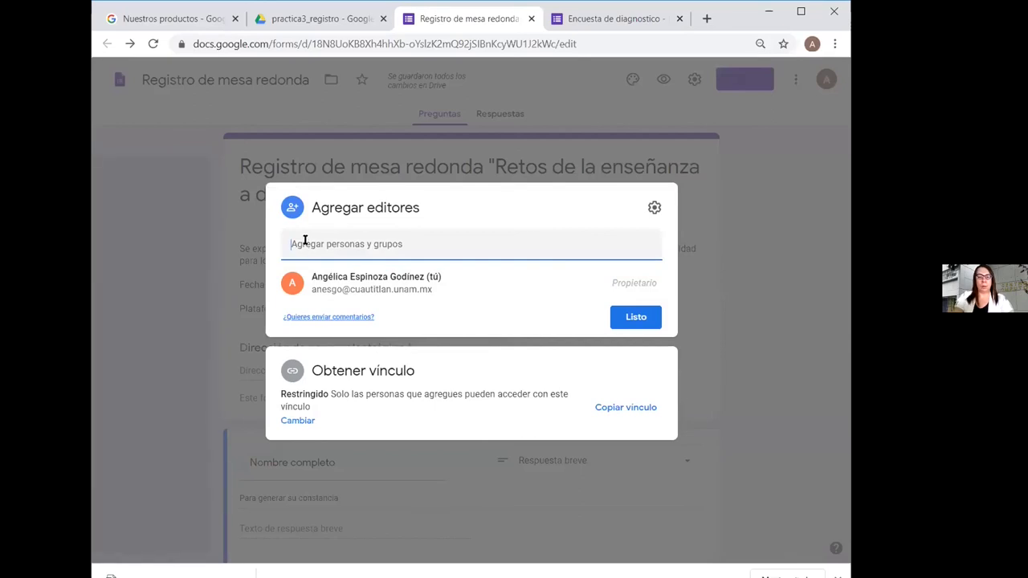
{"action": "type", "text": "an"}
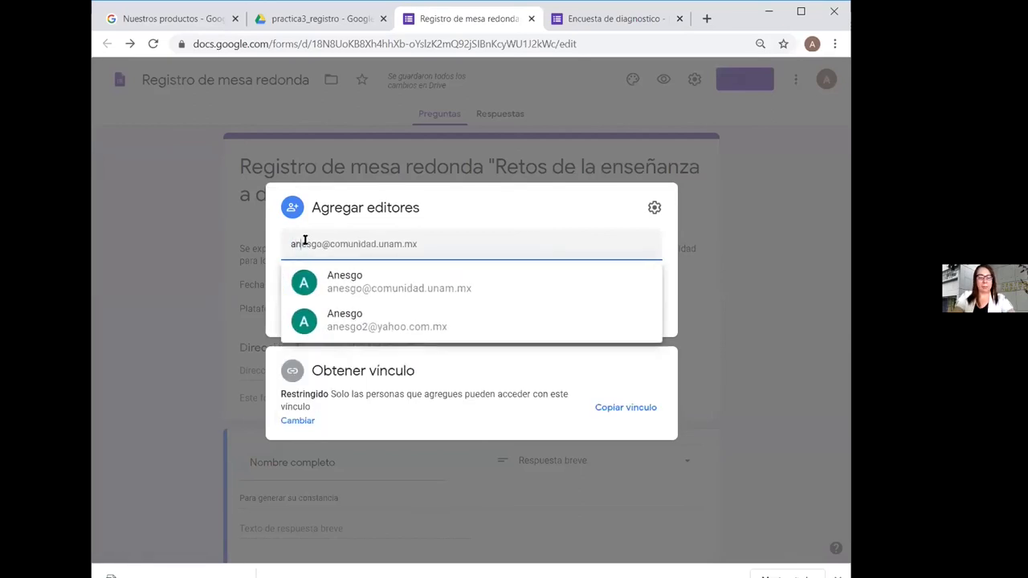
{"action": "type", "text": "esgo"}
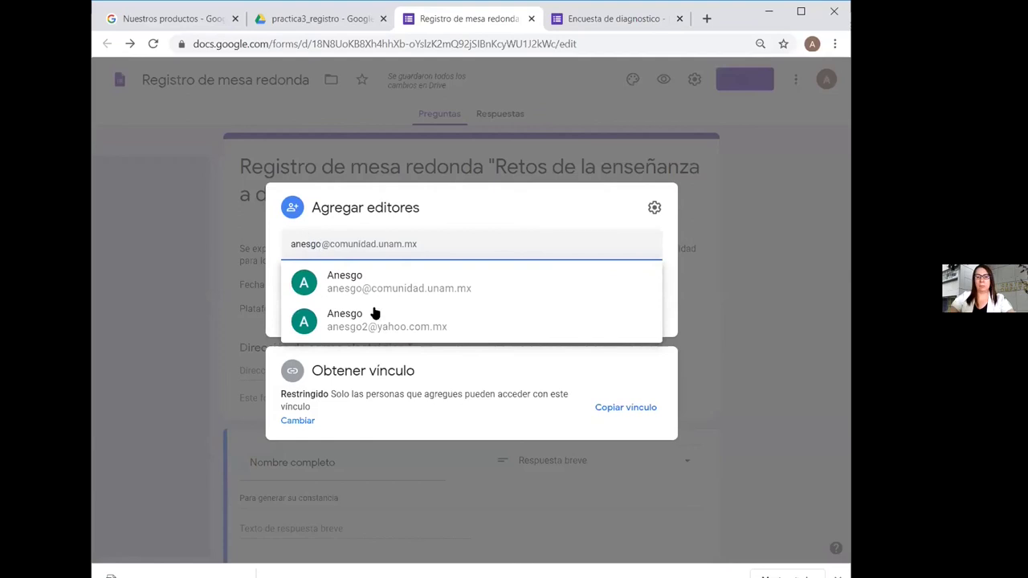
{"action": "left_click", "coordinate": [408, 327]}
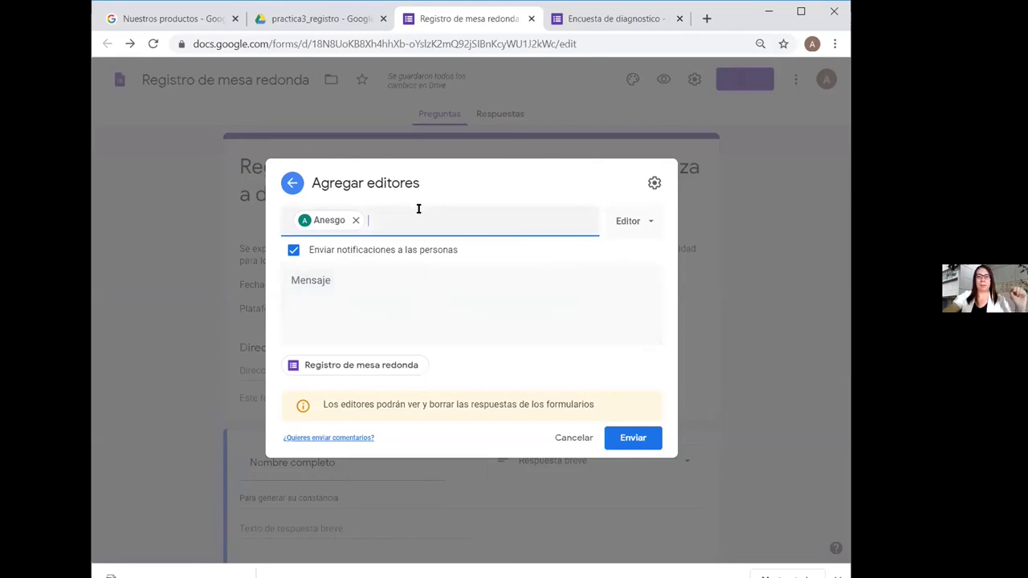
{"action": "type", "text": "anes"}
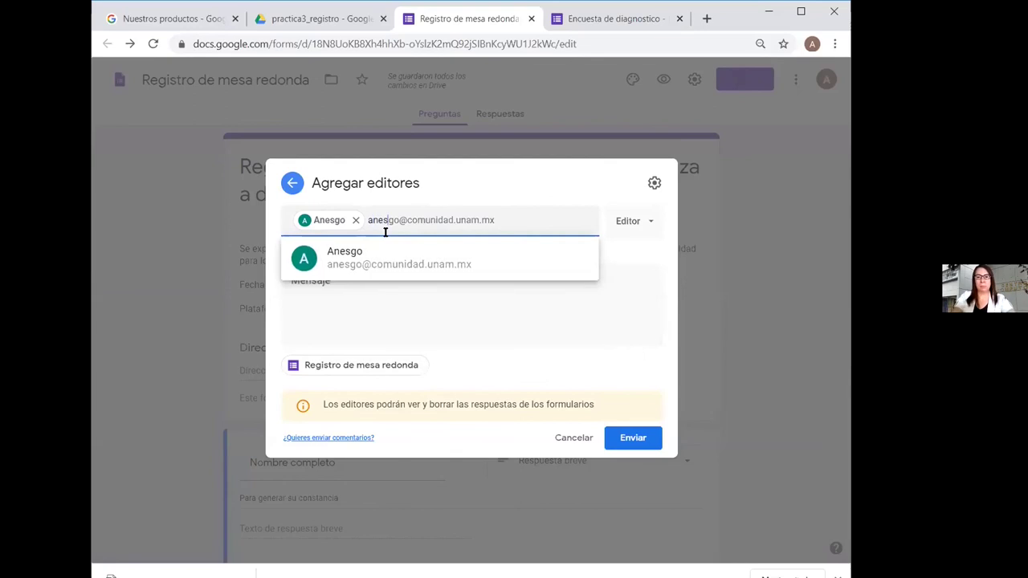
{"action": "left_click", "coordinate": [406, 253]}
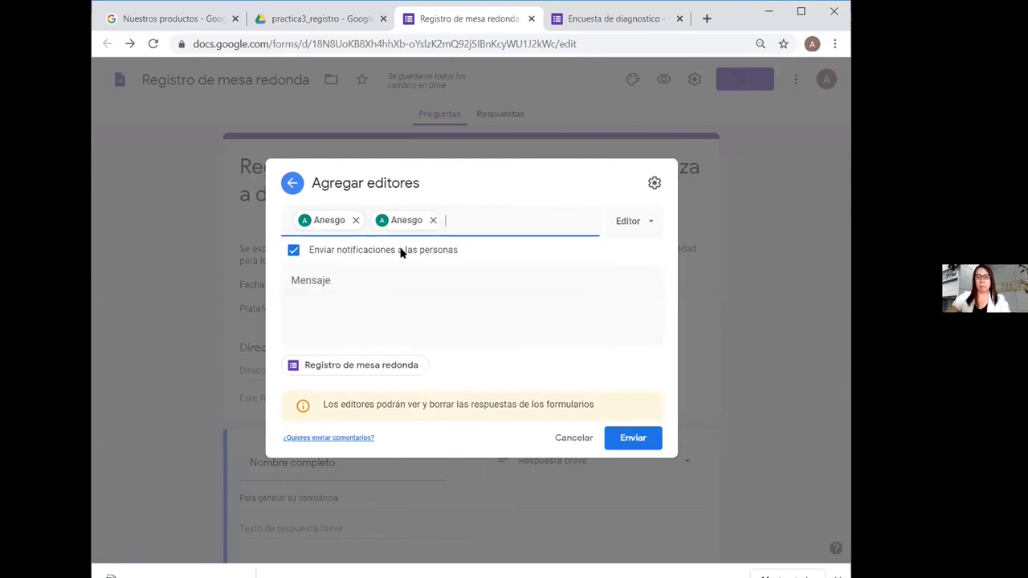
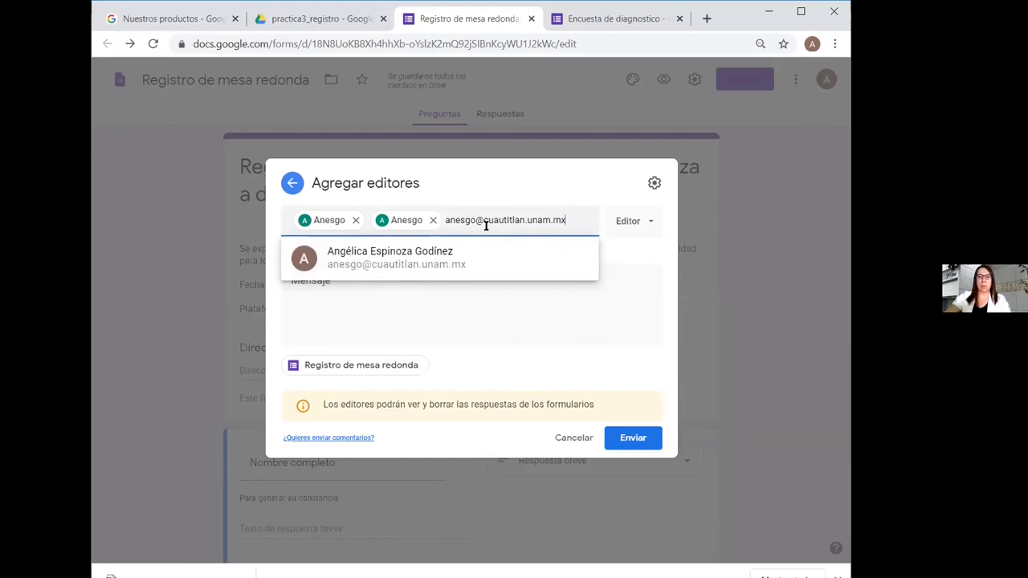
{"action": "left_click", "coordinate": [641, 253]}
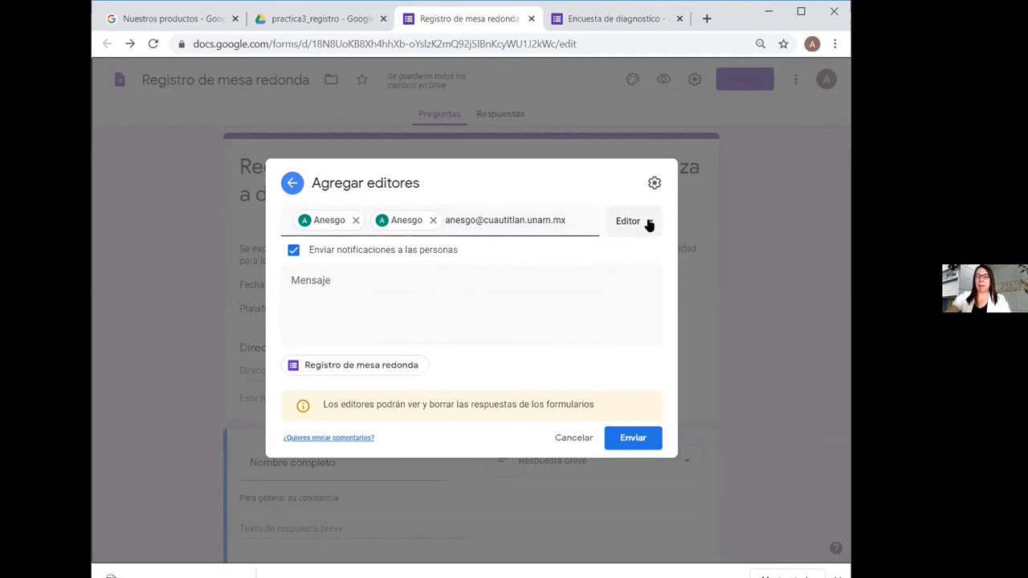
{"action": "left_click", "coordinate": [651, 223]}
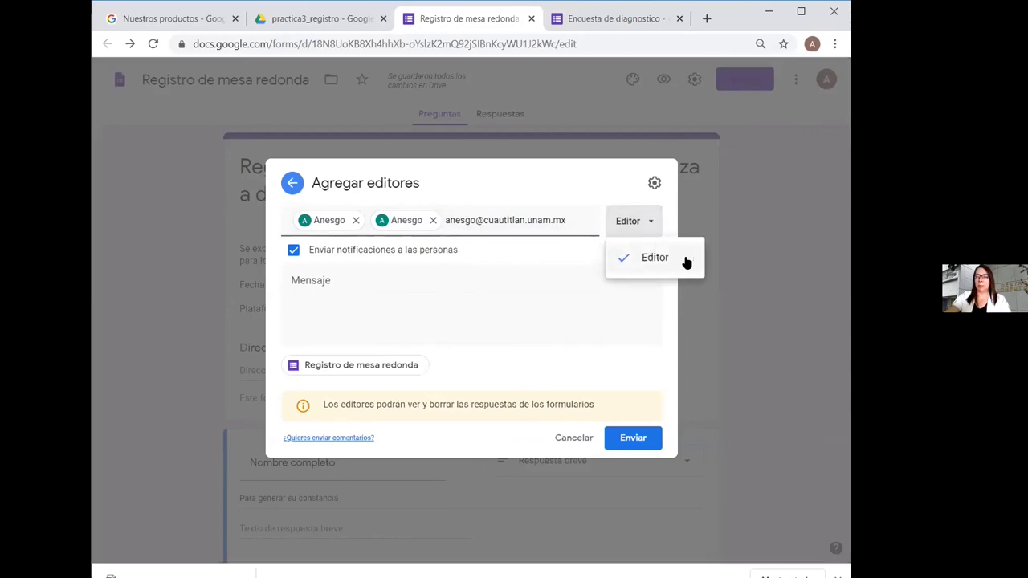
{"action": "left_click", "coordinate": [615, 256]}
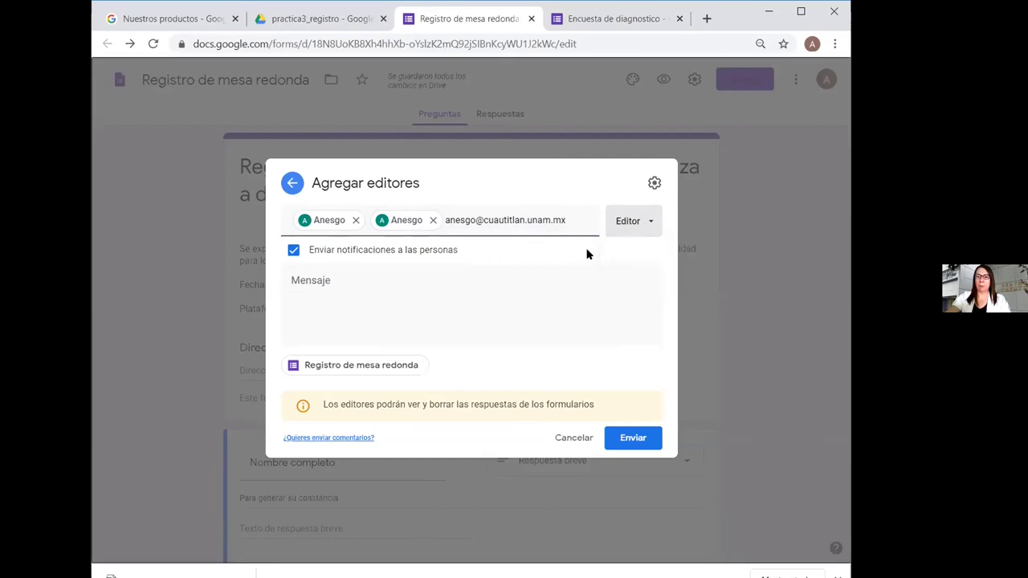
{"action": "left_click", "coordinate": [655, 184]}
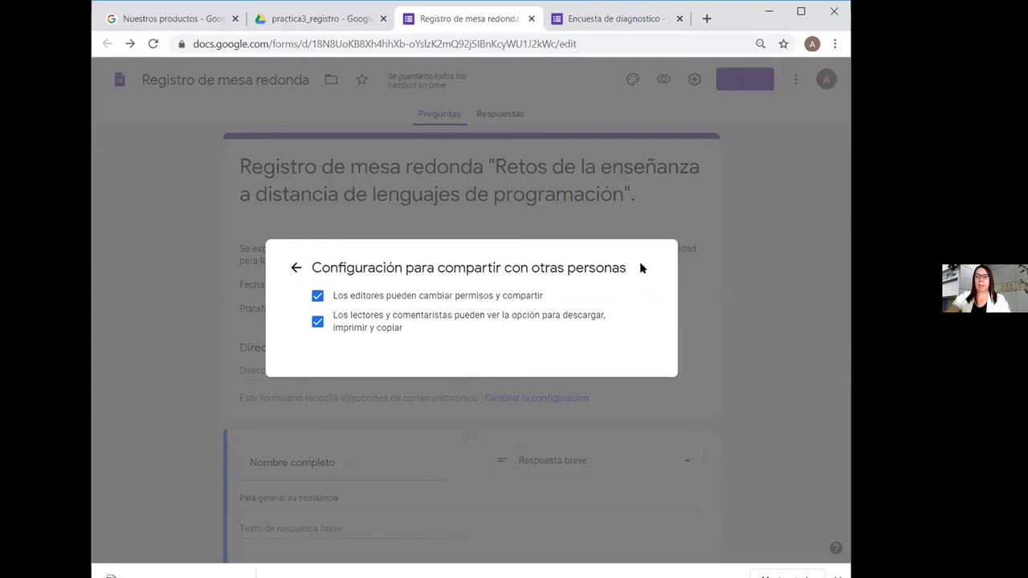
{"action": "left_click", "coordinate": [573, 234]}
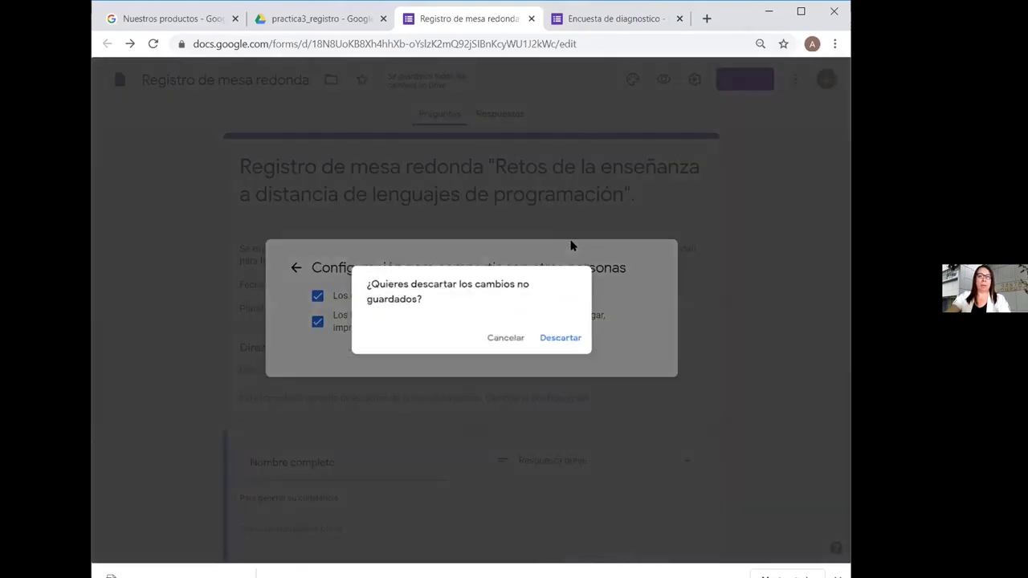
{"action": "left_click", "coordinate": [511, 340]}
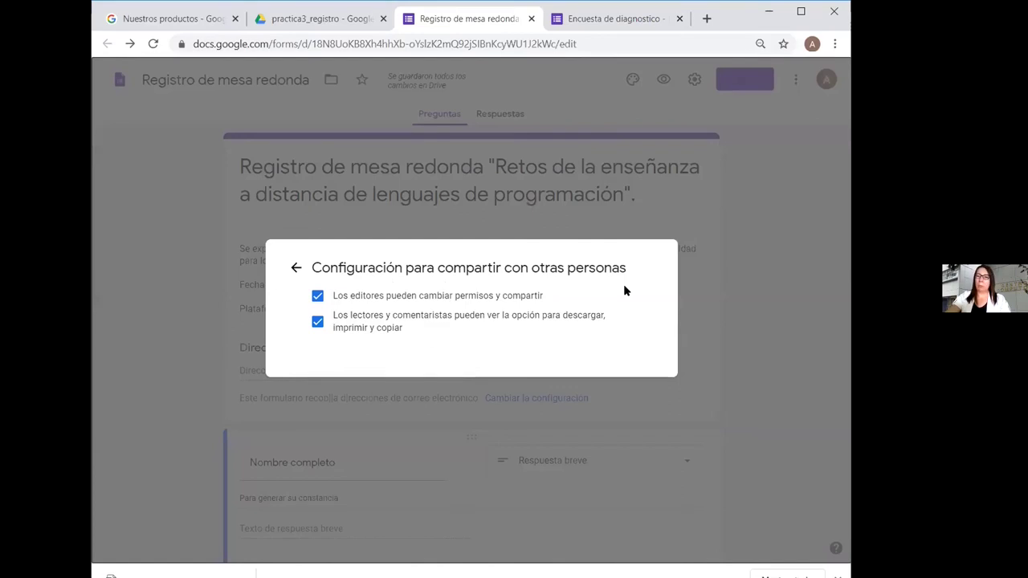
{"action": "left_click", "coordinate": [295, 267]}
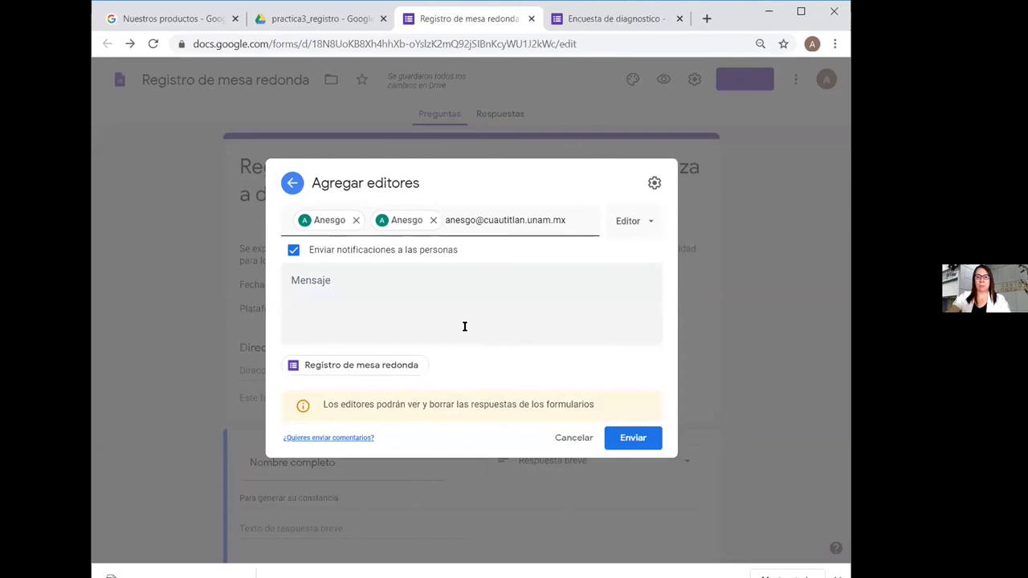
Put the round-table topic sentence in the invitation message, without a leading space
{"action": "left_click", "coordinate": [323, 281]}
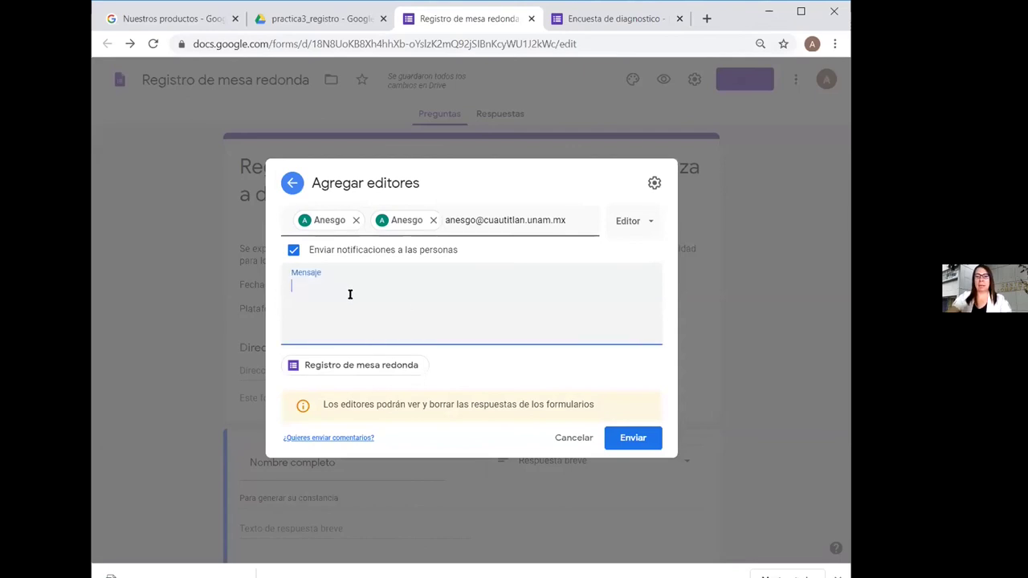
{"action": "type", "text": "Plataforma de videoconferencias Zoom."}
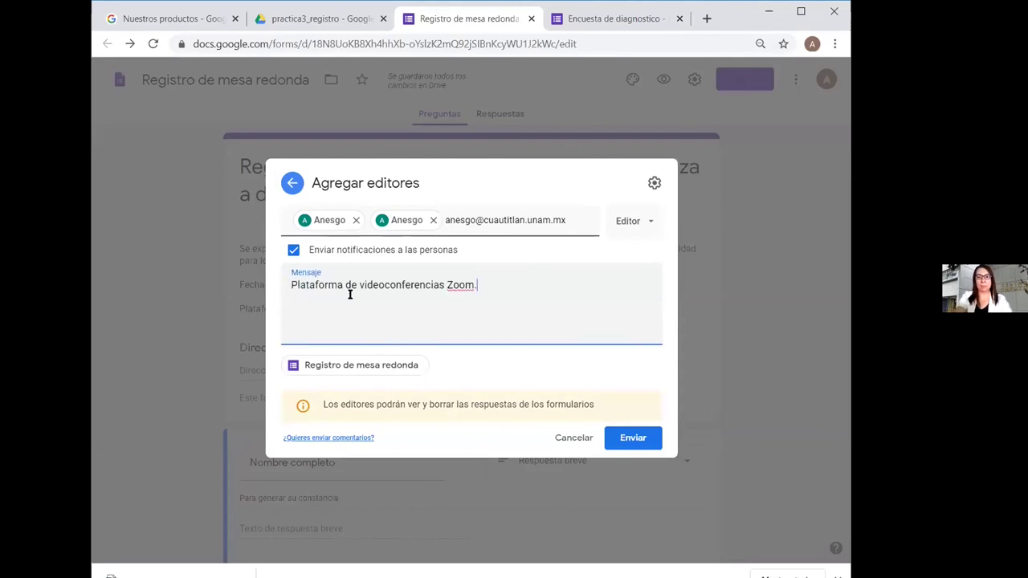
{"action": "key", "text": "BackSpace"}
{"action": "key", "text": "BackSpace"}
{"action": "key", "text": "BackSpace"}
{"action": "key", "text": "BackSpace"}
{"action": "key", "text": "BackSpace"}
{"action": "key", "text": "BackSpace"}
{"action": "key", "text": "BackSpace"}
{"action": "key", "text": "BackSpace"}
{"action": "key", "text": "BackSpace"}
{"action": "key", "text": "BackSpace"}
{"action": "key", "text": "BackSpace"}
{"action": "key", "text": "BackSpace"}
{"action": "key", "text": "BackSpace"}
{"action": "key", "text": "BackSpace"}
{"action": "key", "text": "BackSpace"}
{"action": "key", "text": "BackSpace"}
{"action": "key", "text": "BackSpace"}
{"action": "key", "text": "BackSpace"}
{"action": "key", "text": "BackSpace"}
{"action": "key", "text": "BackSpace"}
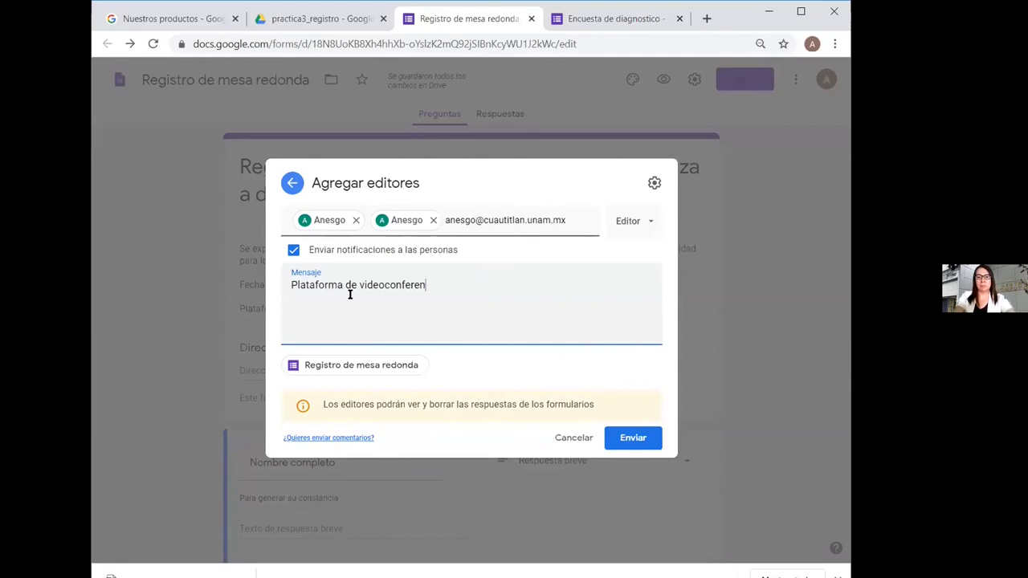
{"action": "key", "text": "BackSpace"}
{"action": "key", "text": "BackSpace"}
{"action": "key", "text": "BackSpace"}
{"action": "key", "text": "BackSpace"}
{"action": "key", "text": "BackSpace"}
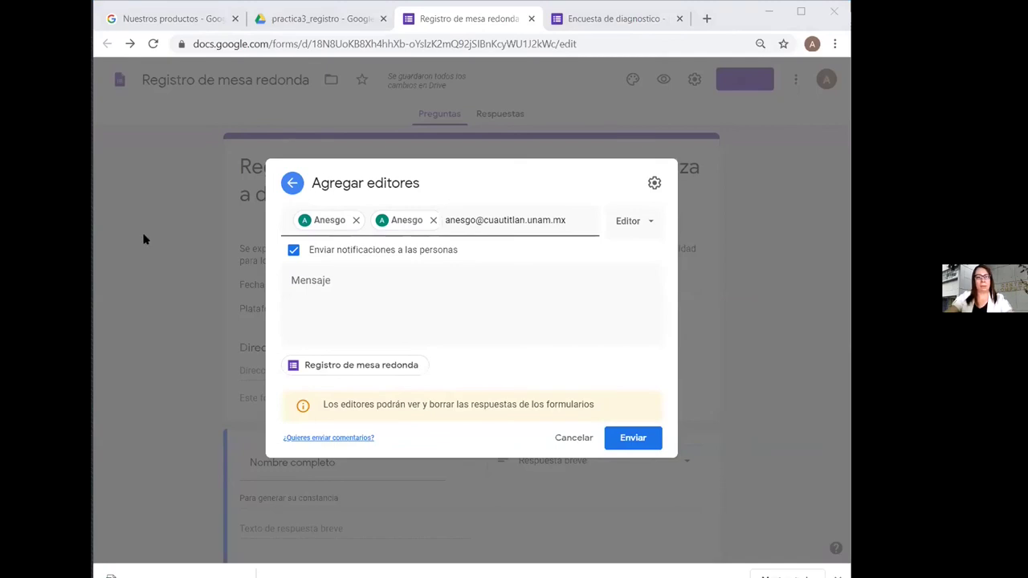
{"action": "left_click", "coordinate": [321, 279]}
{"action": "type", "text": "Retos de la enseñanza a distancia de lenguajes de programación."}
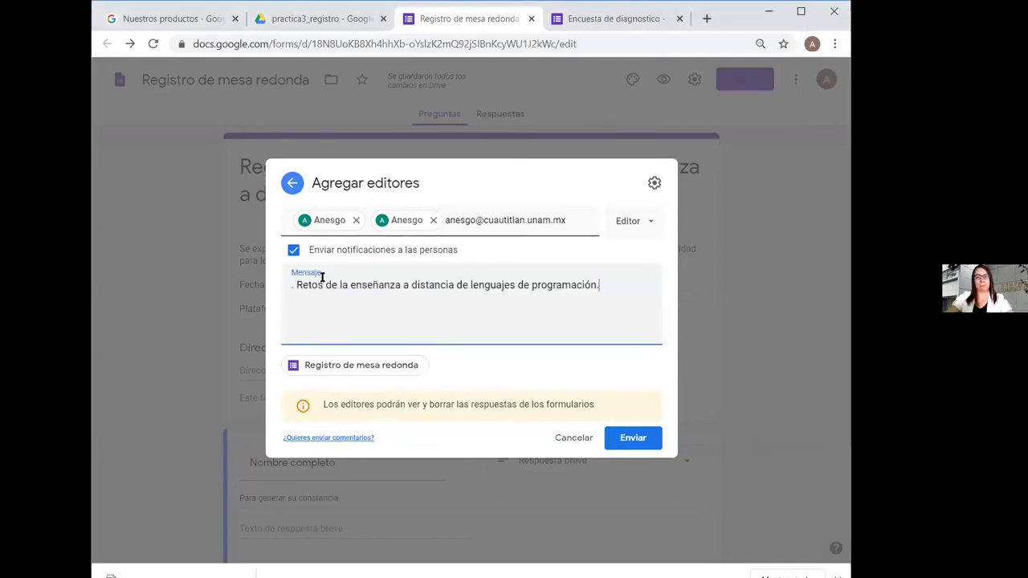
{"action": "left_click", "coordinate": [295, 283]}
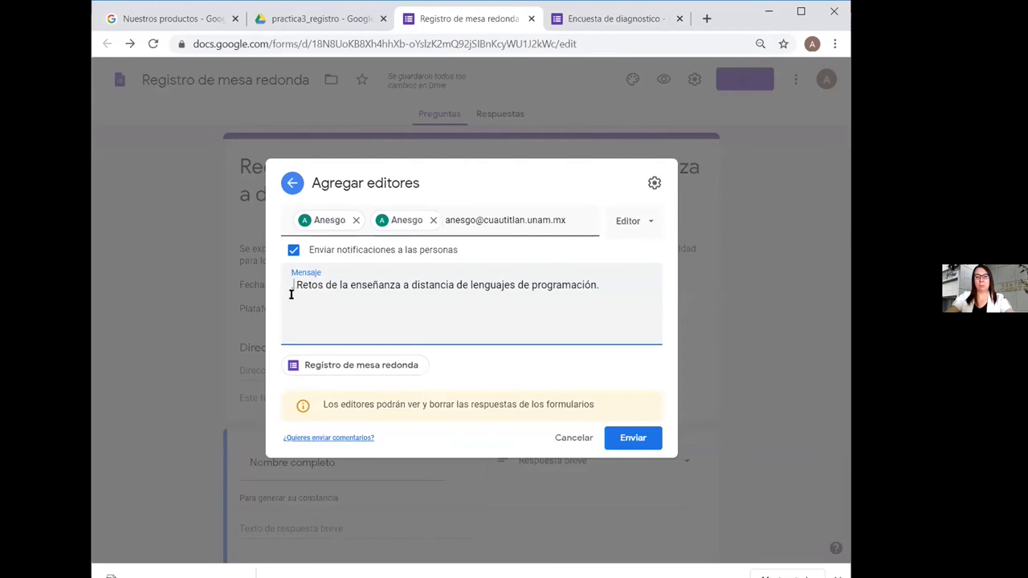
{"action": "key", "text": "Delete"}
{"action": "key", "text": "Delete"}
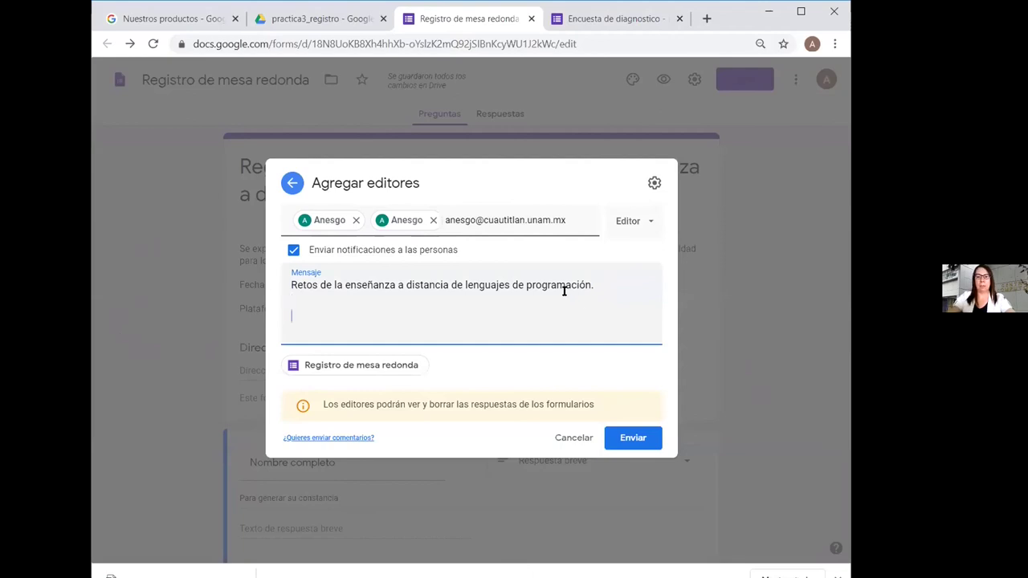
Add the line 'Invitación para mejorar diseño y presentación!' and send the editor invitations
{"action": "key", "text": "End"}
{"action": "key", "text": "Return"}
{"action": "key", "text": "Return"}
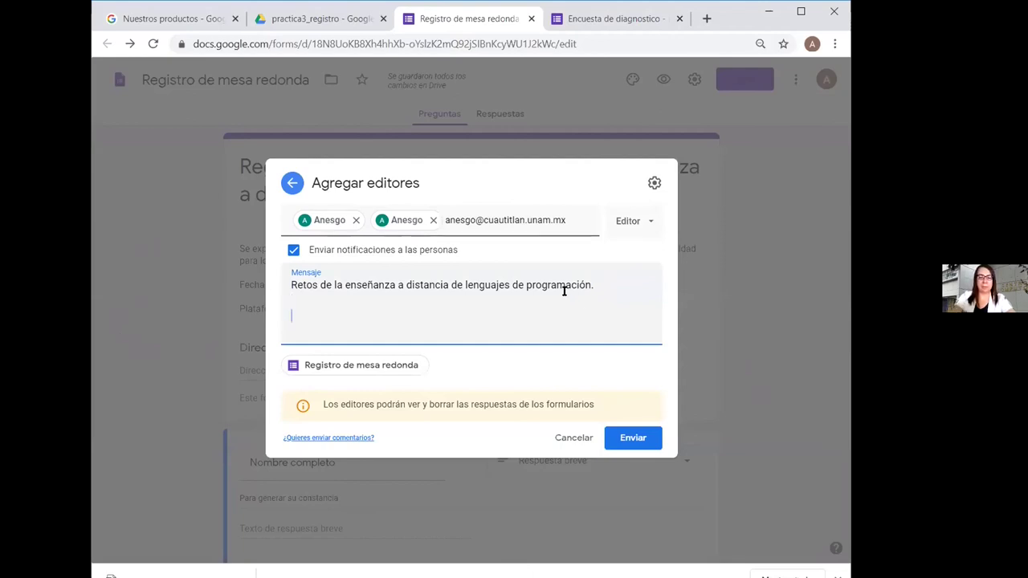
{"action": "type", "text": "Invita"}
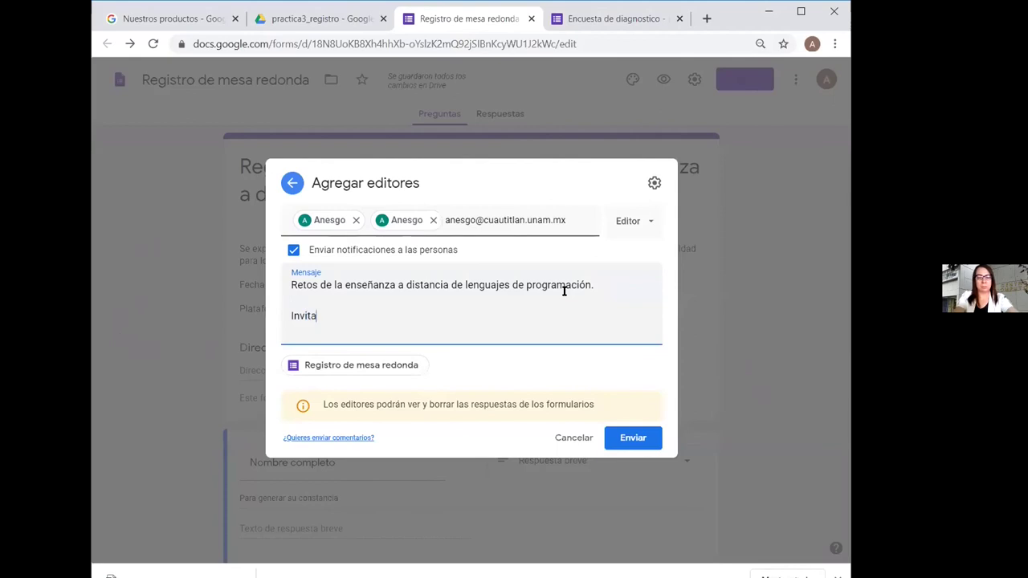
{"action": "type", "text": "ción p"}
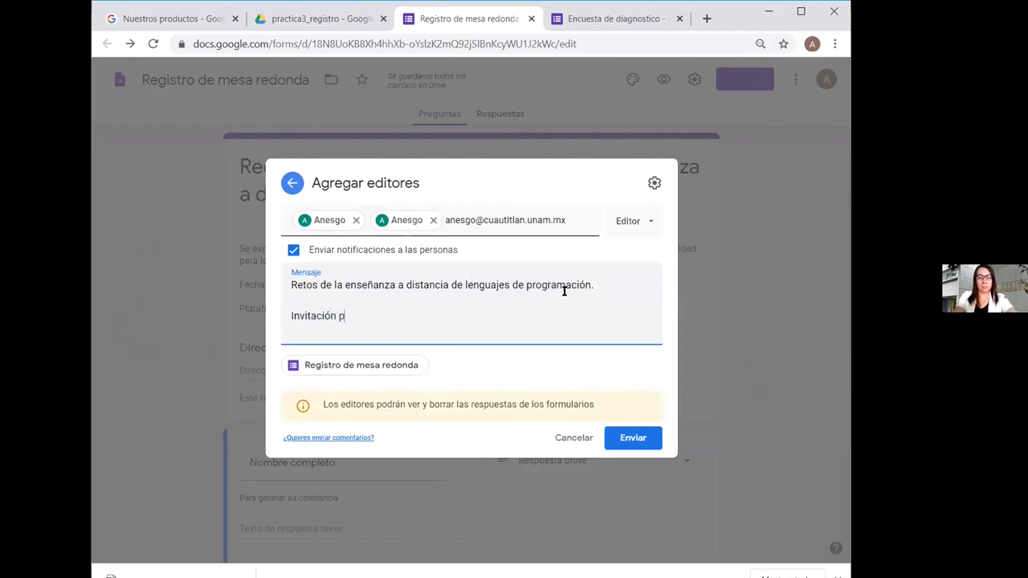
{"action": "type", "text": "ara mejo"}
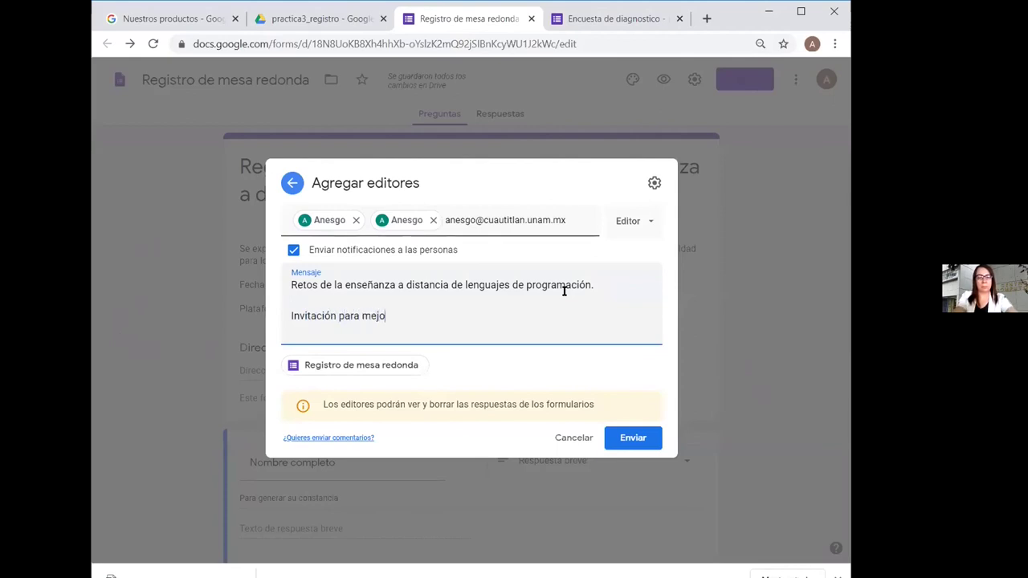
{"action": "type", "text": "rar "}
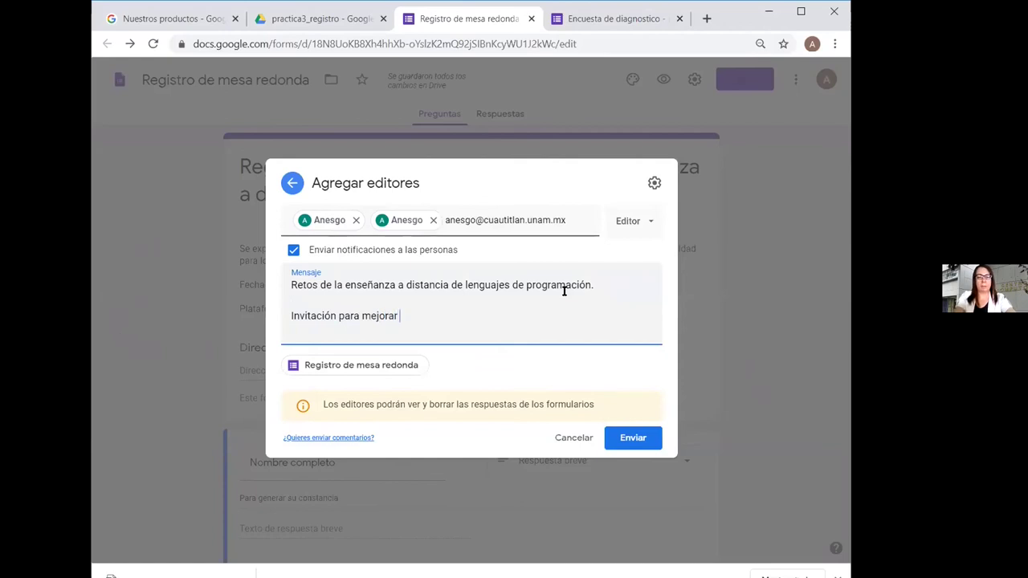
{"action": "type", "text": "diseño y presentacio"}
{"action": "key", "text": "BackSpace"}
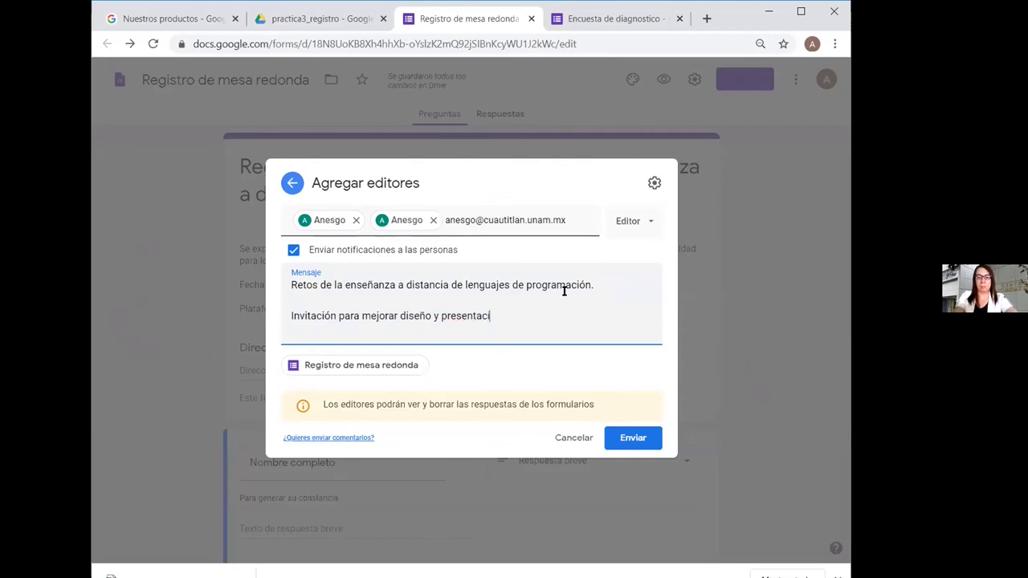
{"action": "type", "text": "ón"}
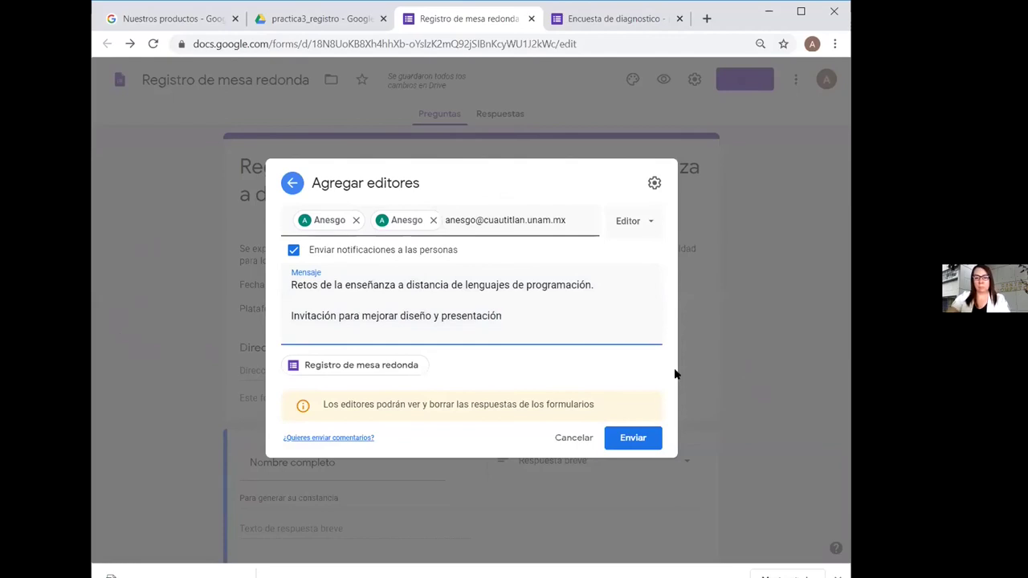
{"action": "type", "text": "!"}
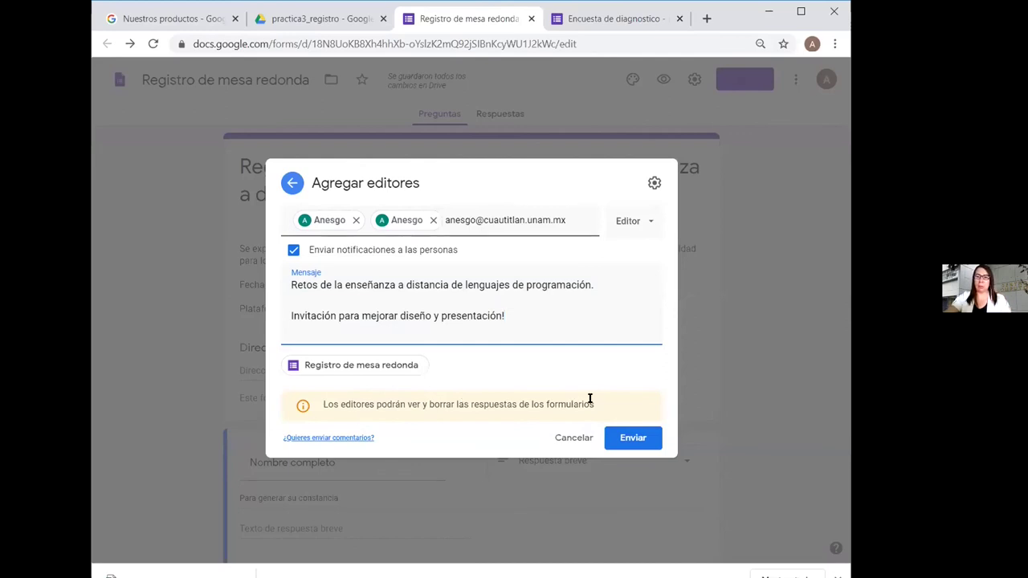
{"action": "left_click", "coordinate": [516, 360]}
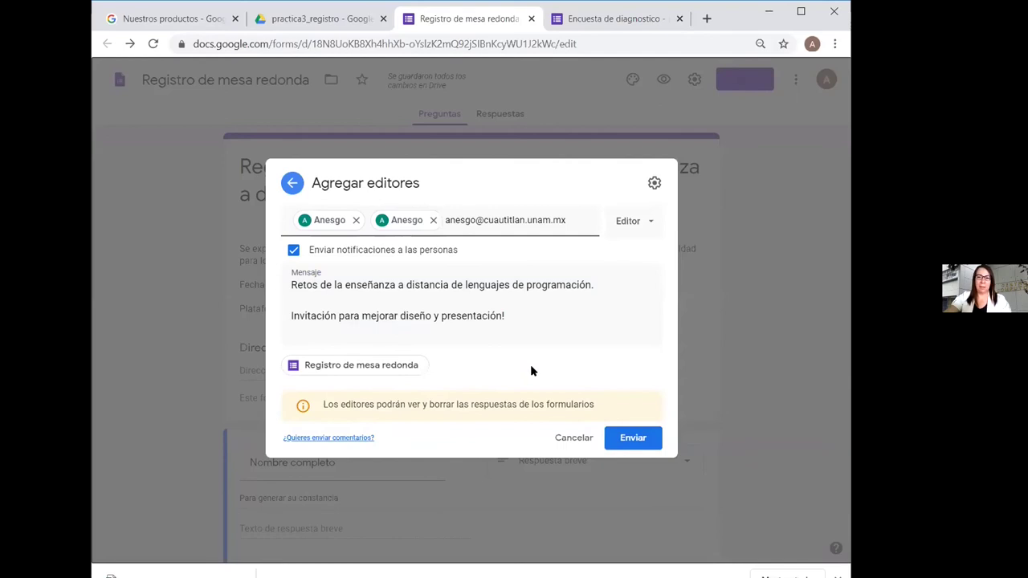
{"action": "left_click", "coordinate": [629, 440]}
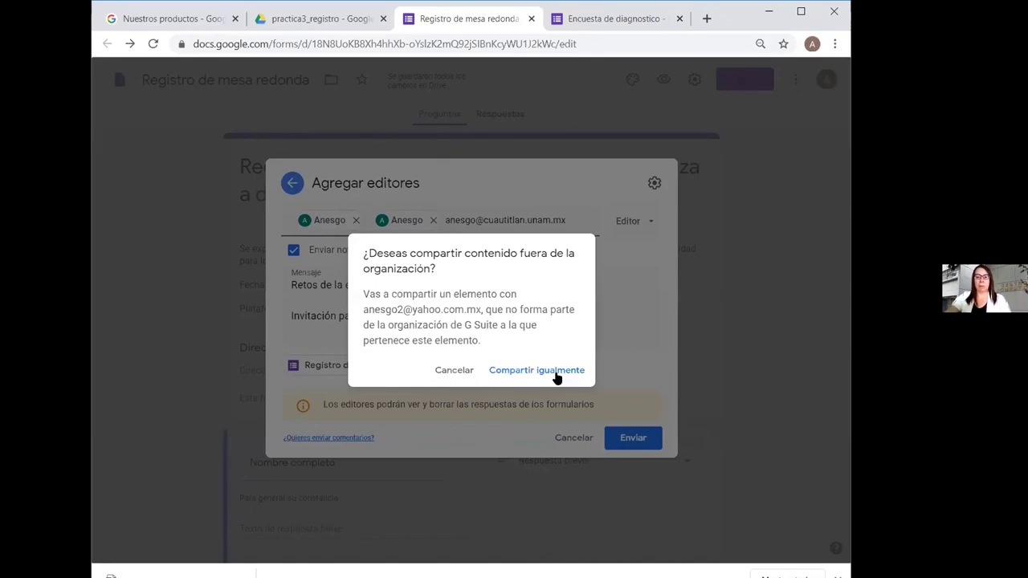
Agree to share with the address outside the organisation so the editor invitations go out
{"action": "left_click", "coordinate": [531, 371]}
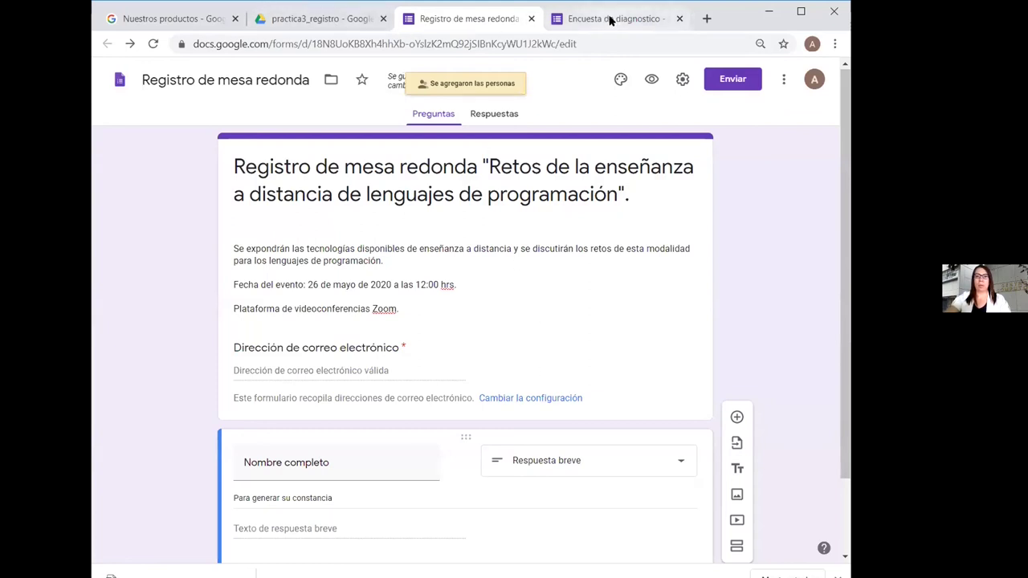
{"action": "left_click", "coordinate": [707, 19]}
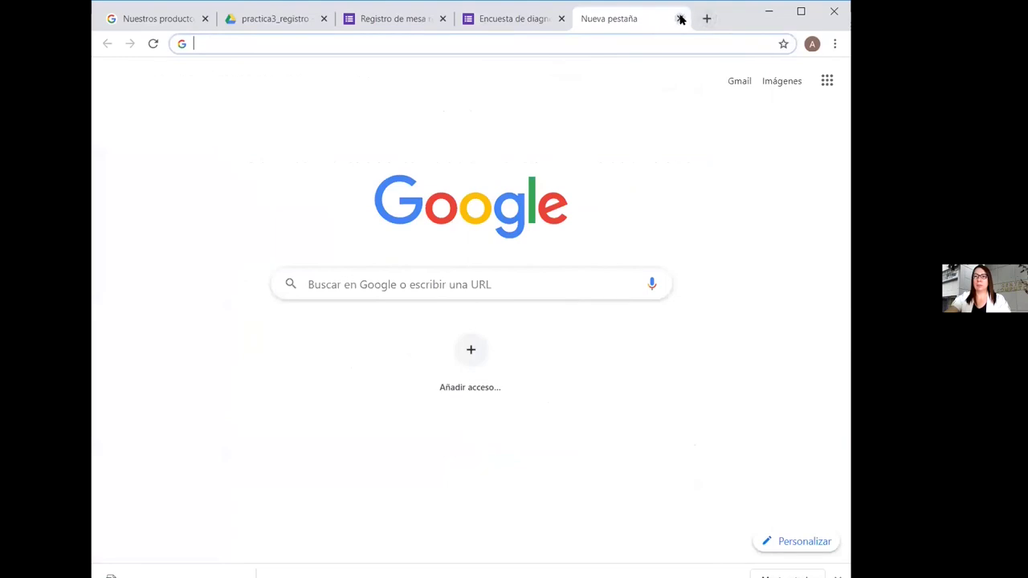
{"action": "left_click", "coordinate": [680, 19]}
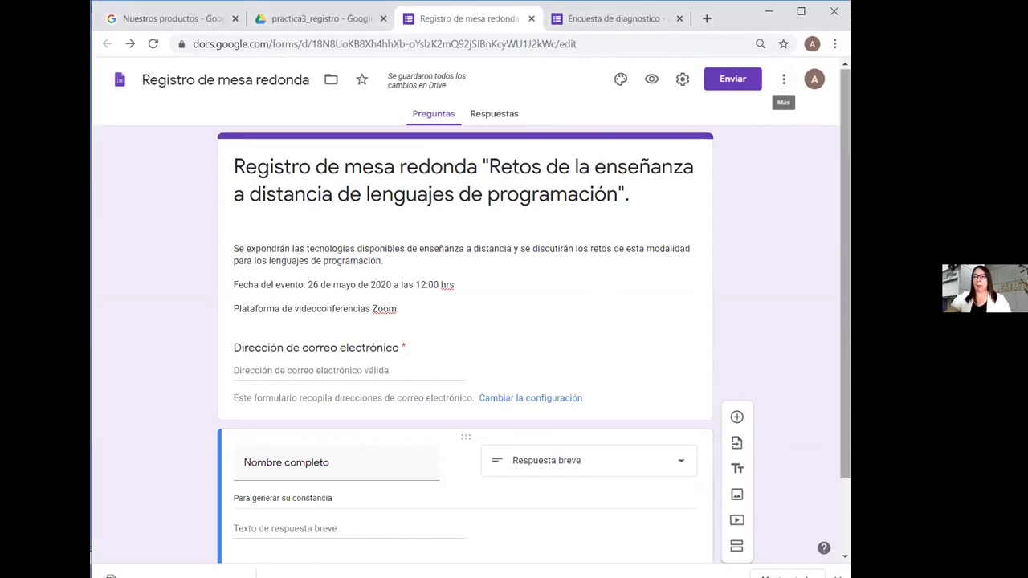
Invite one more collaborator as an editor by their e-mail address, accepting the outside-organisation warning
{"action": "scroll", "coordinate": [849, 292], "scroll_direction": "down", "scroll_amount": 1}
{"action": "scroll", "coordinate": [848, 291], "scroll_direction": "down", "scroll_amount": 2}
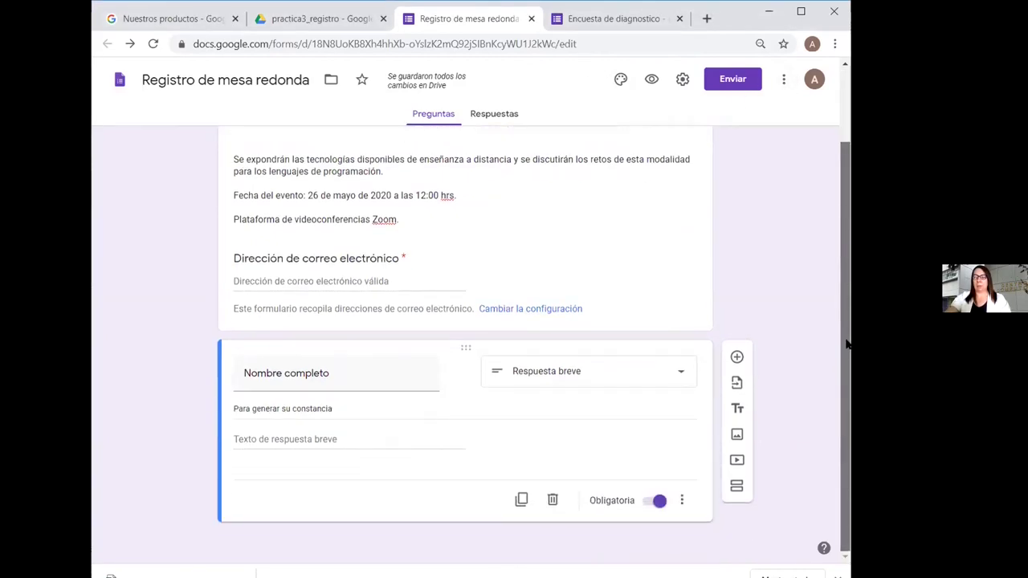
{"action": "scroll", "coordinate": [848, 345], "scroll_direction": "up", "scroll_amount": 3}
{"action": "left_click", "coordinate": [748, 80]}
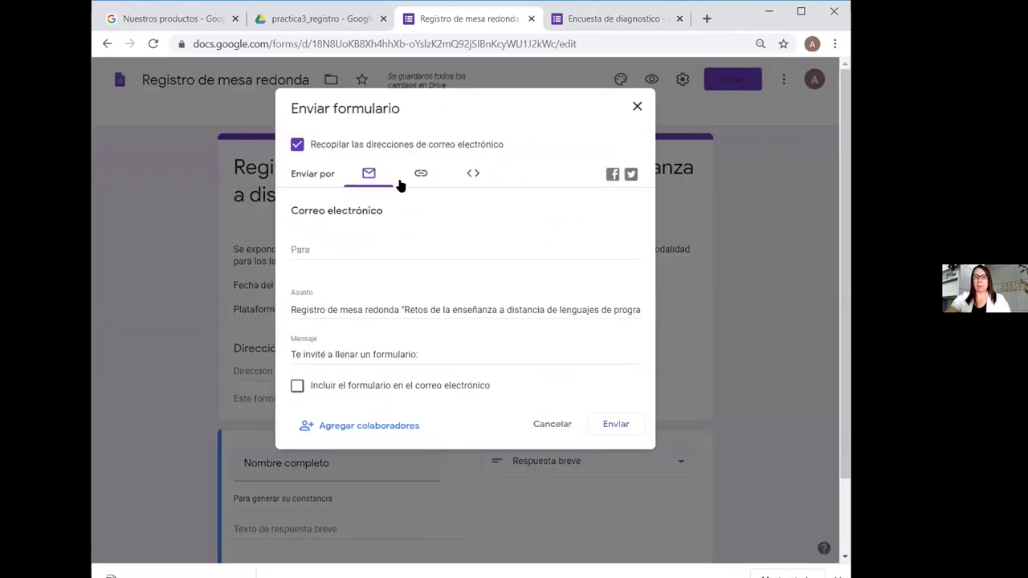
{"action": "left_click", "coordinate": [372, 425]}
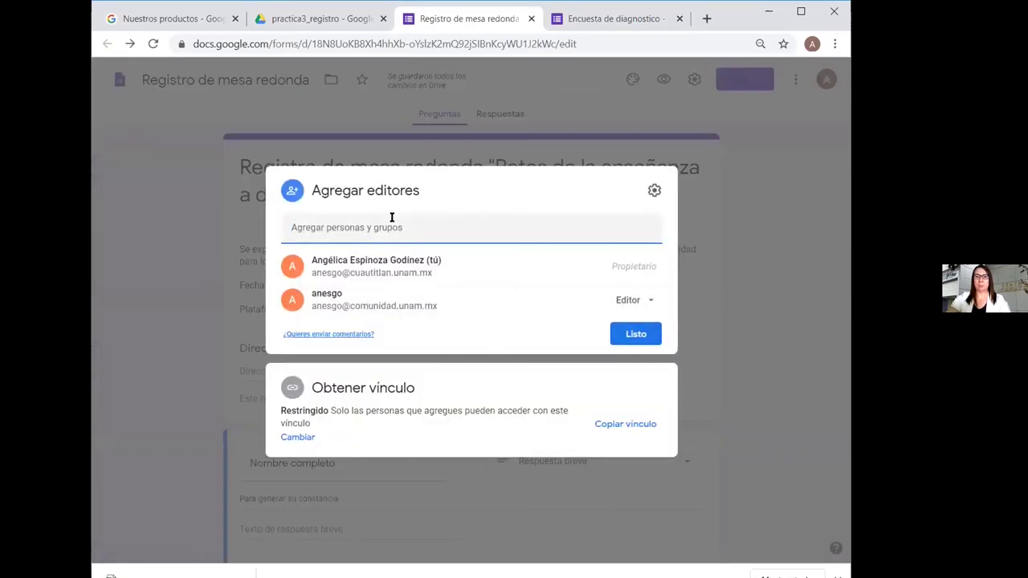
{"action": "key", "text": "ctrl+v"}
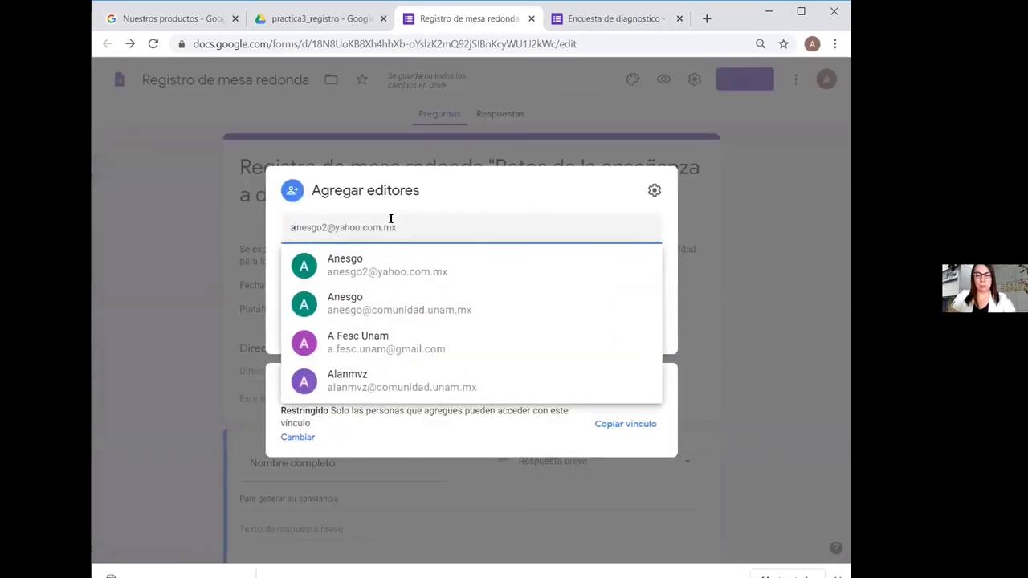
{"action": "type", "text": ".f"}
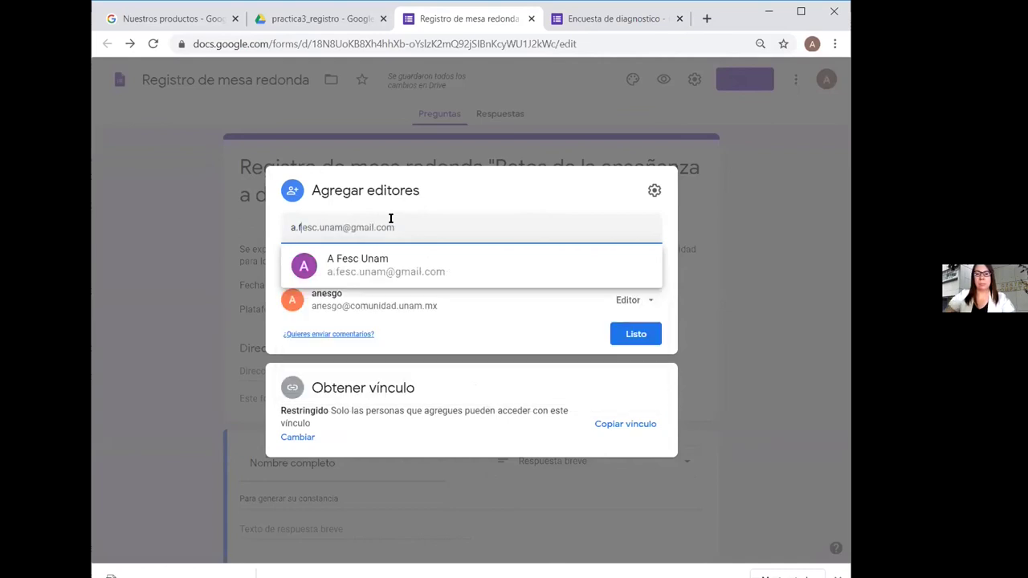
{"action": "left_click", "coordinate": [365, 260]}
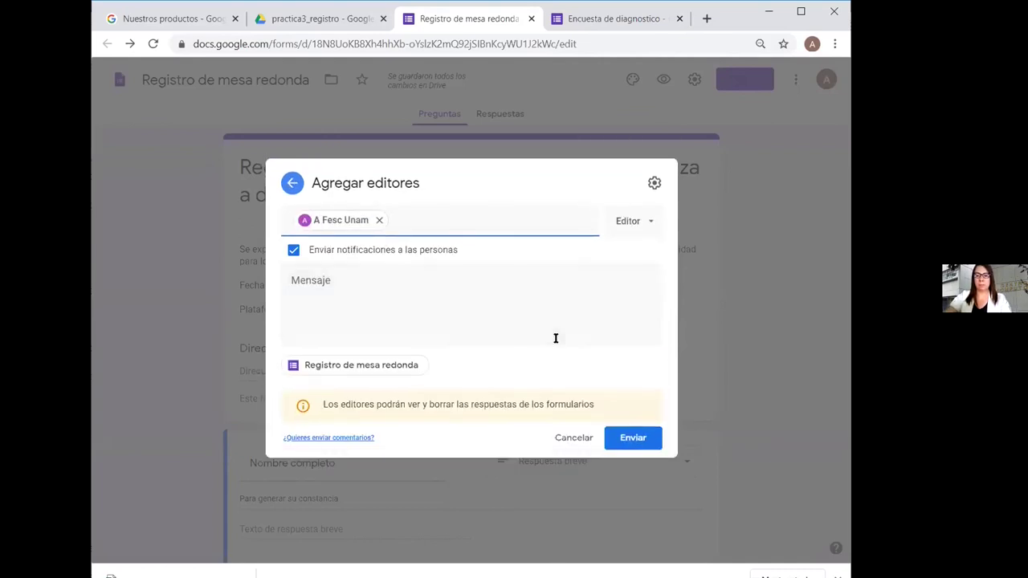
{"action": "left_click", "coordinate": [630, 439]}
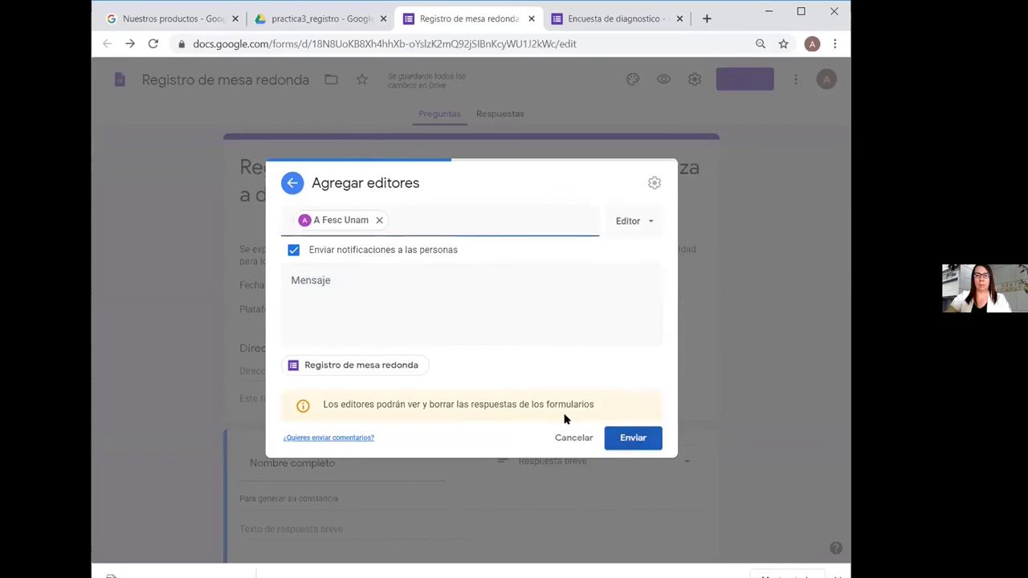
{"action": "key", "text": "Return"}
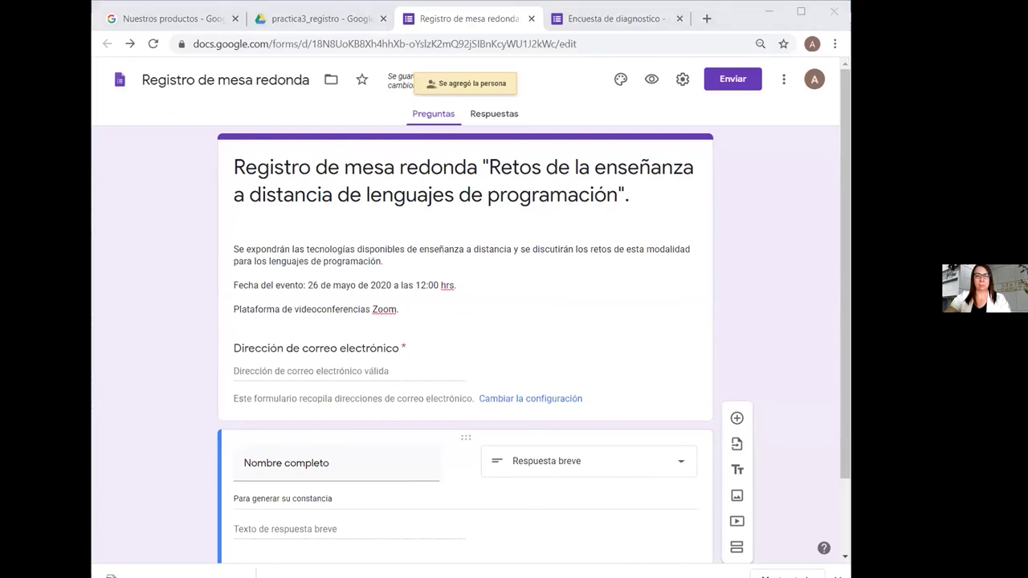
{"action": "left_click", "coordinate": [512, 21]}
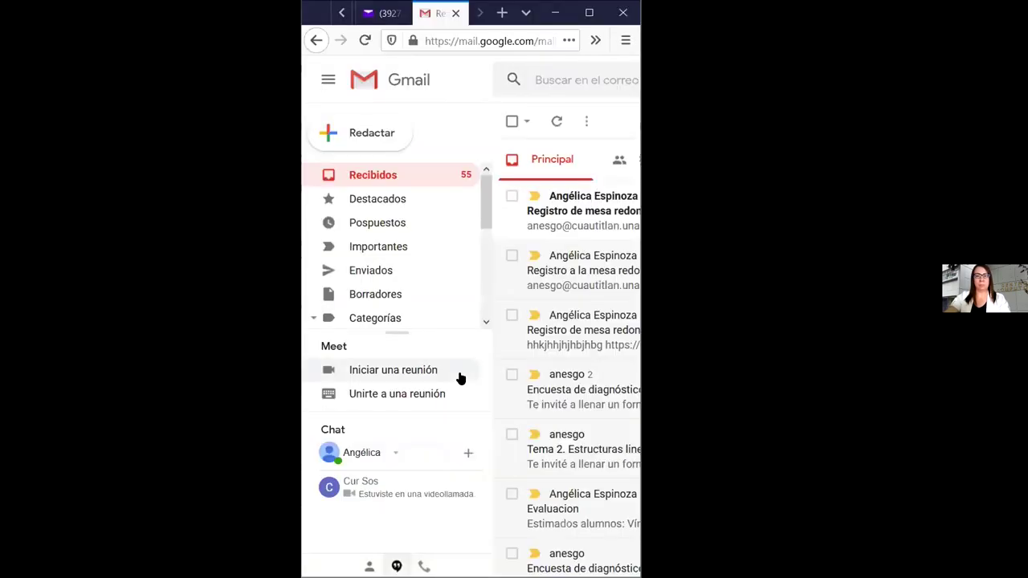
Open the newest 'Registro de mesa redonda - Invitación para editar' email in full
{"action": "left_click", "coordinate": [592, 200]}
{"action": "left_click", "coordinate": [592, 13]}
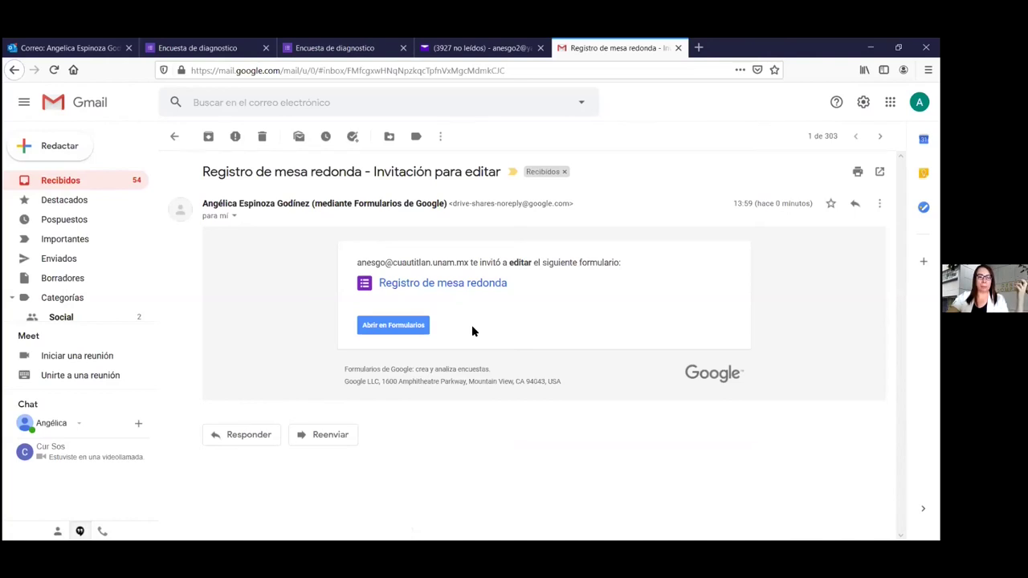
Open the form in Forms and add the hands-on-keyboard photo from Trabajo y escuela as the header
{"action": "left_click", "coordinate": [395, 327]}
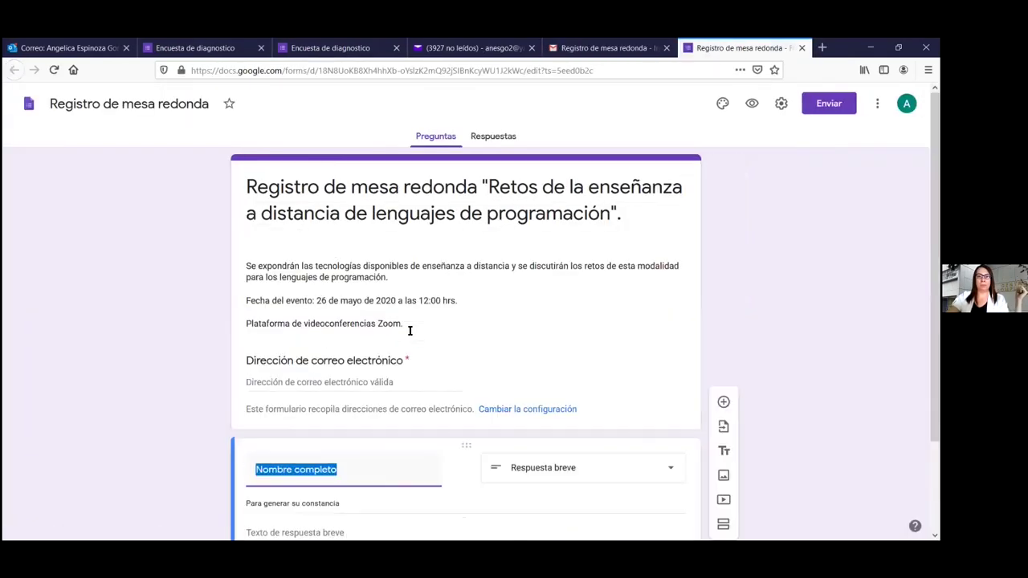
{"action": "left_click", "coordinate": [723, 104]}
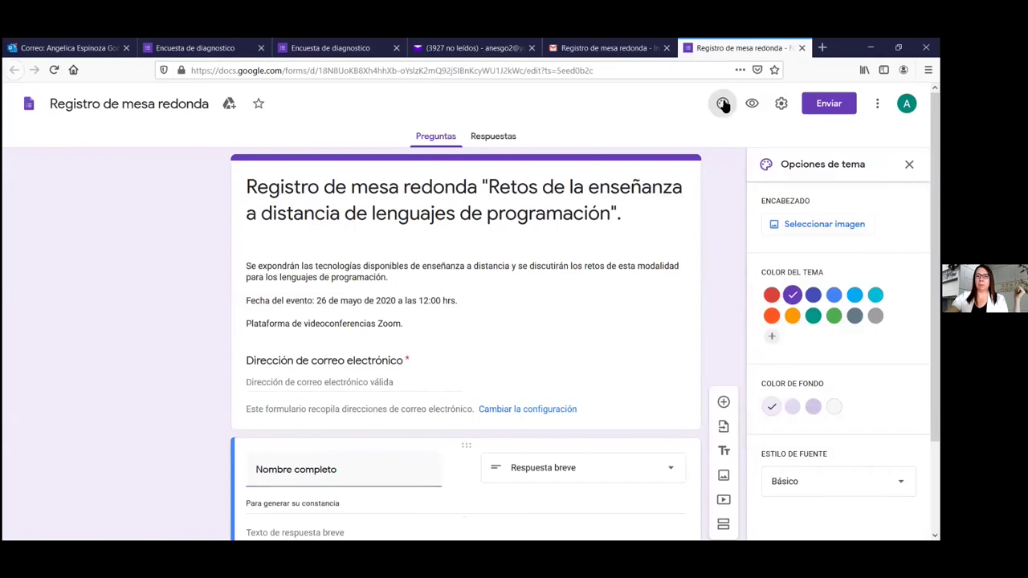
{"action": "left_click", "coordinate": [822, 225]}
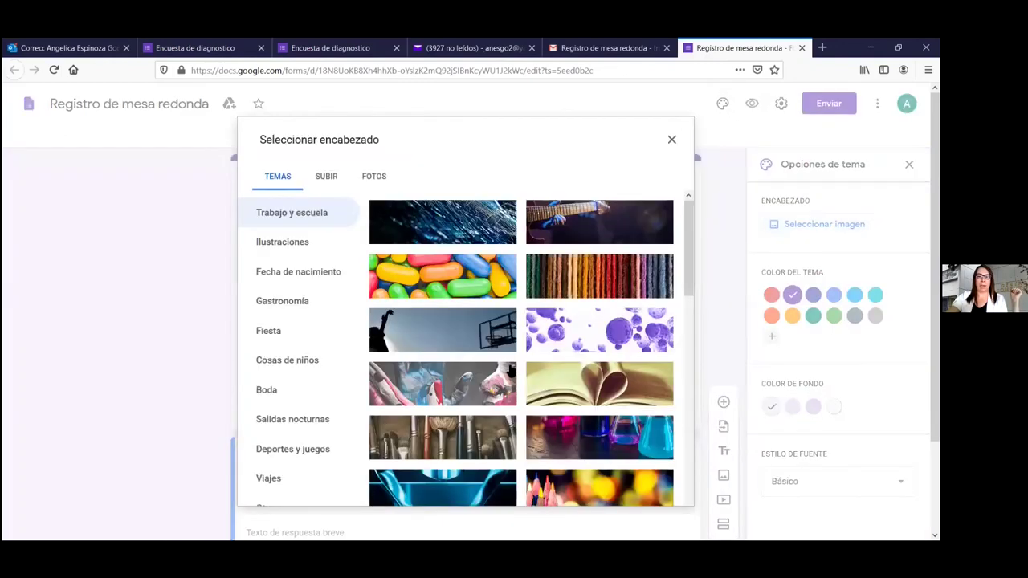
{"action": "scroll", "coordinate": [436, 291], "scroll_direction": "down", "scroll_amount": 5}
{"action": "scroll", "coordinate": [436, 291], "scroll_direction": "down", "scroll_amount": 3}
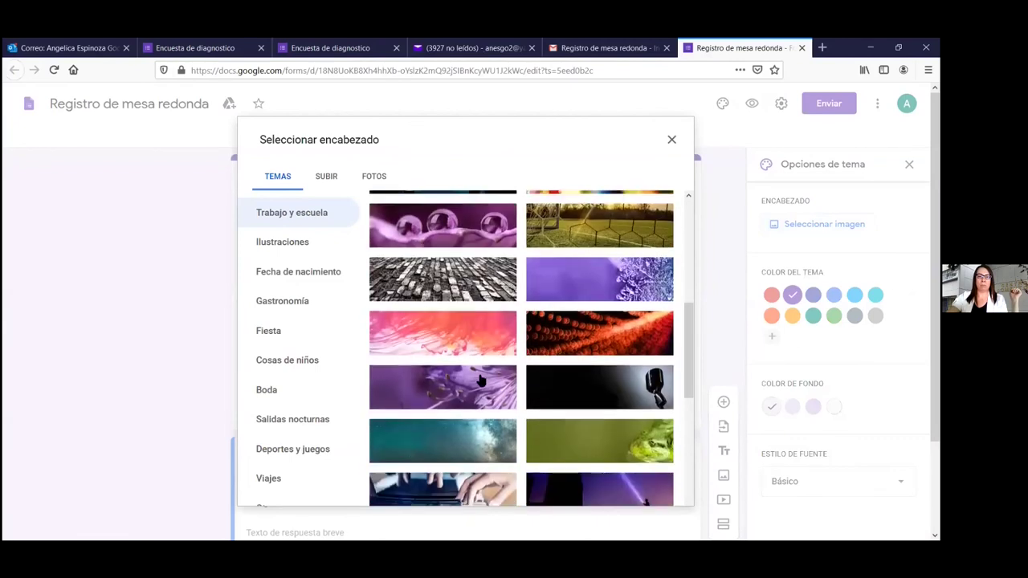
{"action": "scroll", "coordinate": [464, 242], "scroll_direction": "down", "scroll_amount": 2}
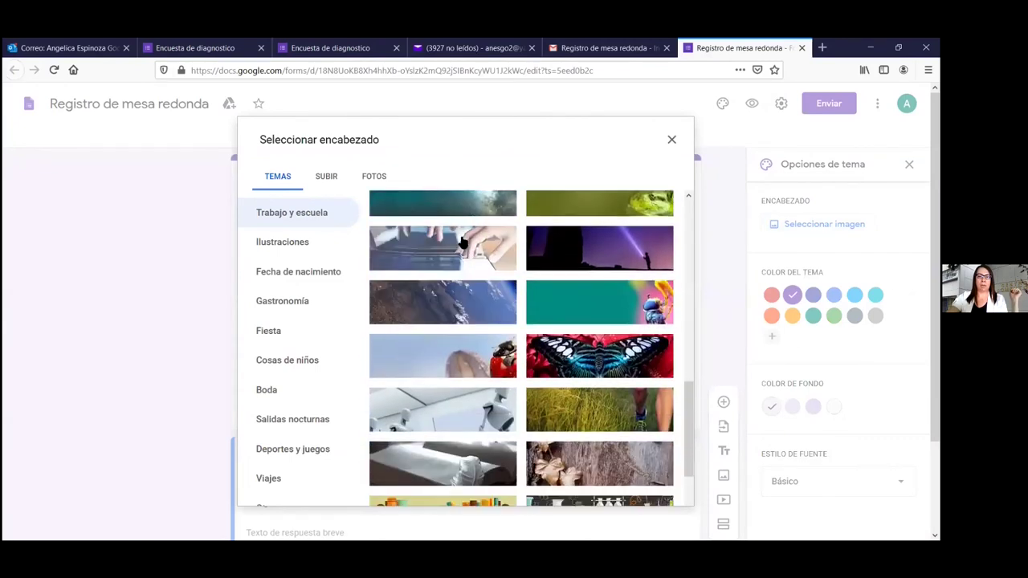
{"action": "left_click", "coordinate": [461, 241]}
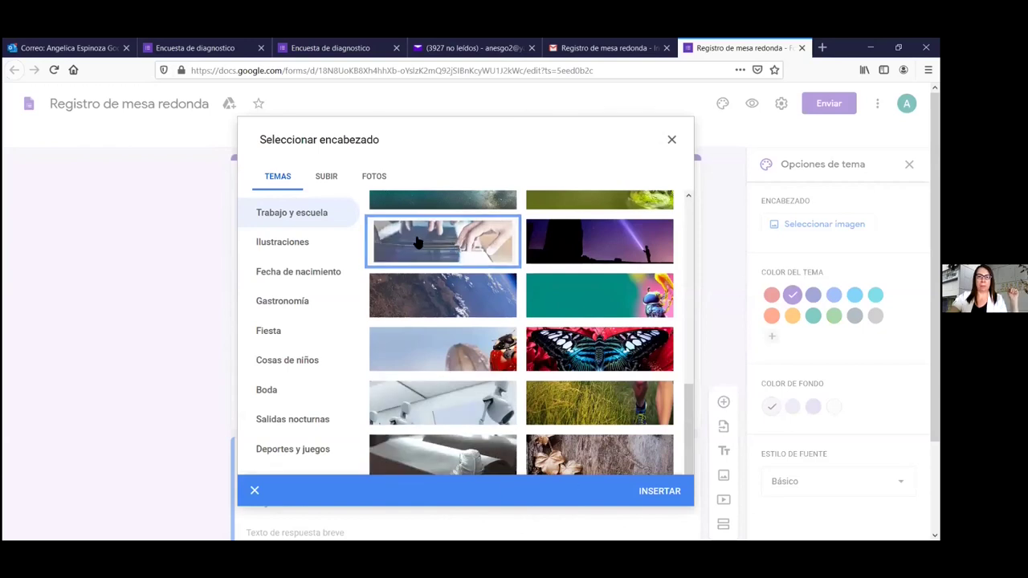
{"action": "double_click", "coordinate": [431, 249]}
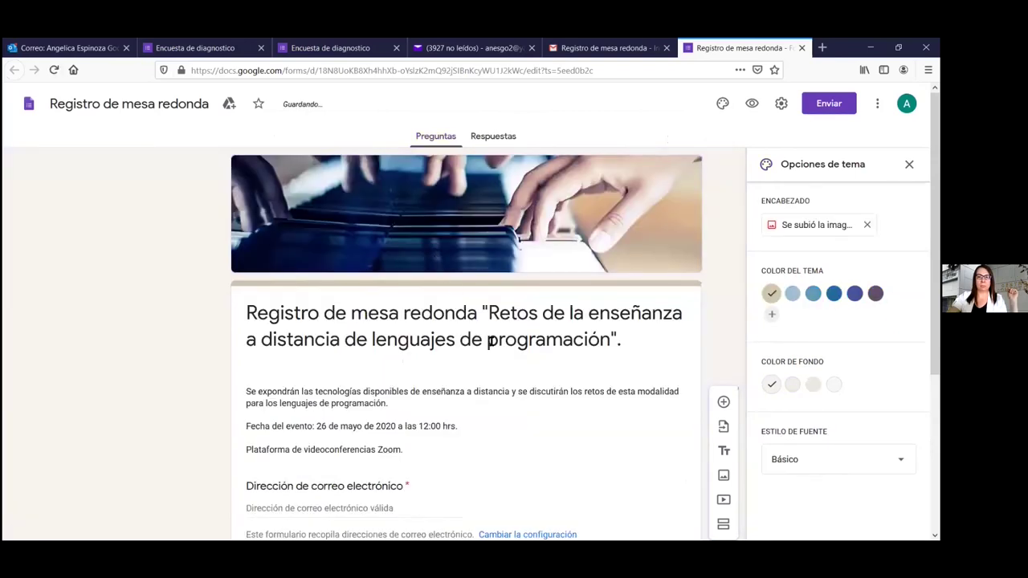
Cut the quoted Retos phrase out of the form title, leaving 'Registro de mesa redonda'
{"action": "triple_click", "coordinate": [481, 310]}
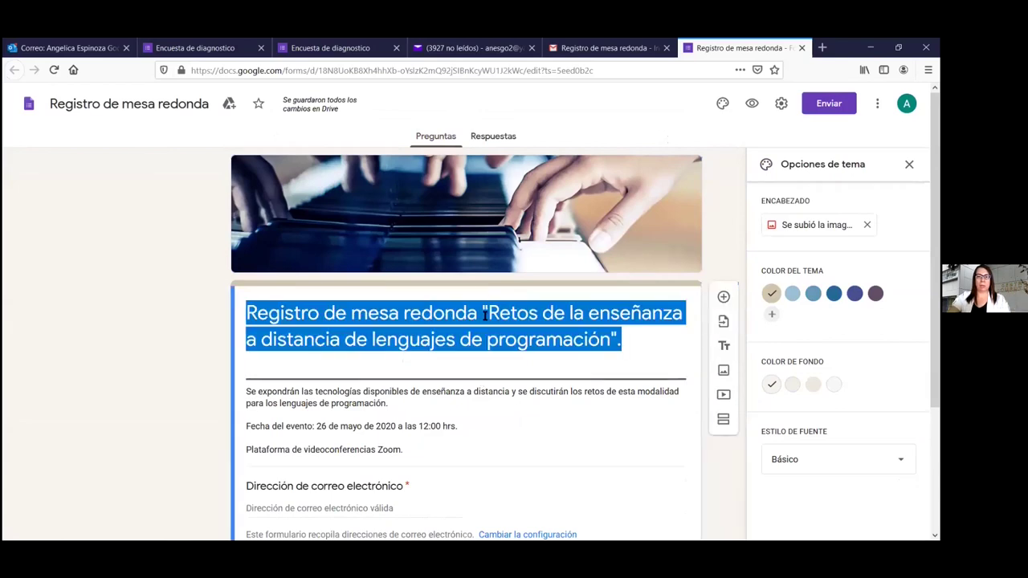
{"action": "left_click", "coordinate": [482, 311]}
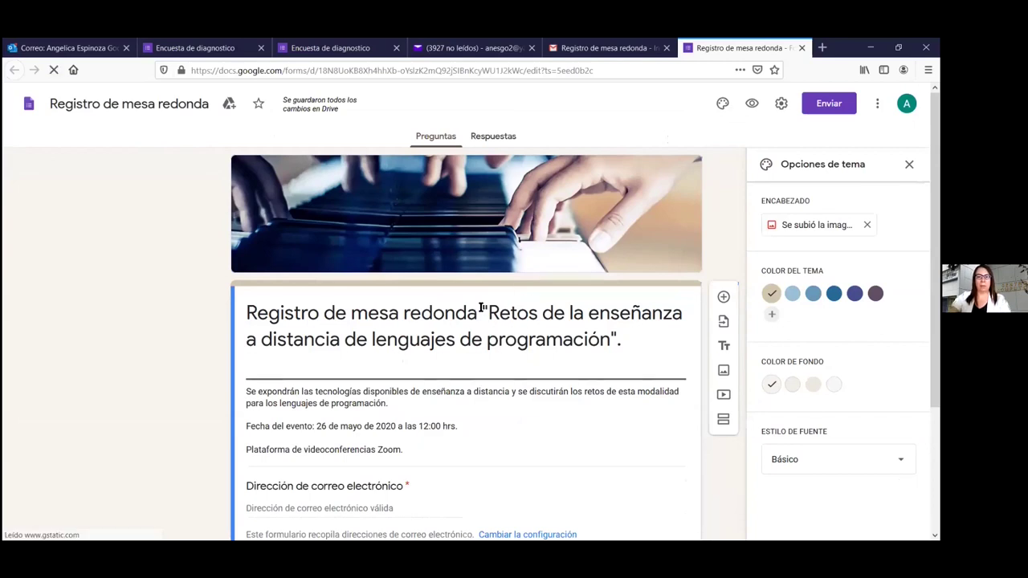
{"action": "left_click_drag", "start_coordinate": [482, 311], "coordinate": [647, 341]}
{"action": "key", "text": "ctrl+c"}
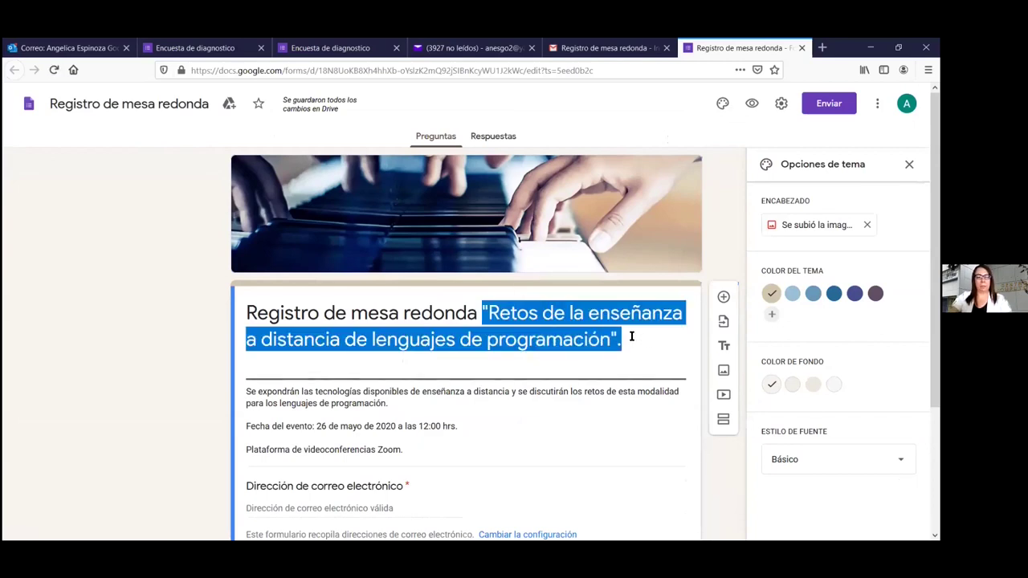
{"action": "key", "text": "BackSpace"}
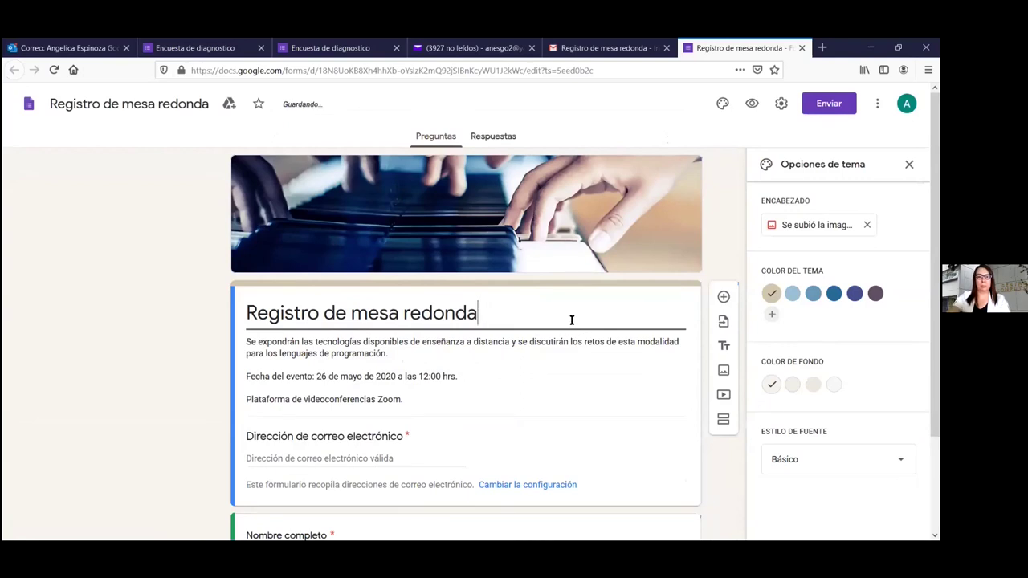
Paste the quoted Retos phrase on a new first line of the description
{"action": "left_click_drag", "start_coordinate": [250, 343], "coordinate": [200, 459]}
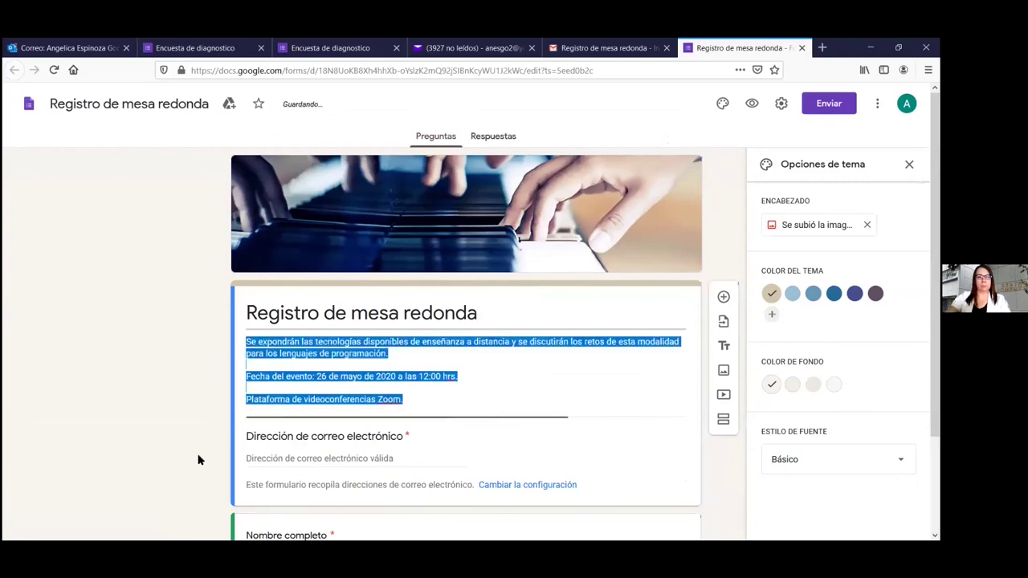
{"action": "left_click", "coordinate": [200, 459]}
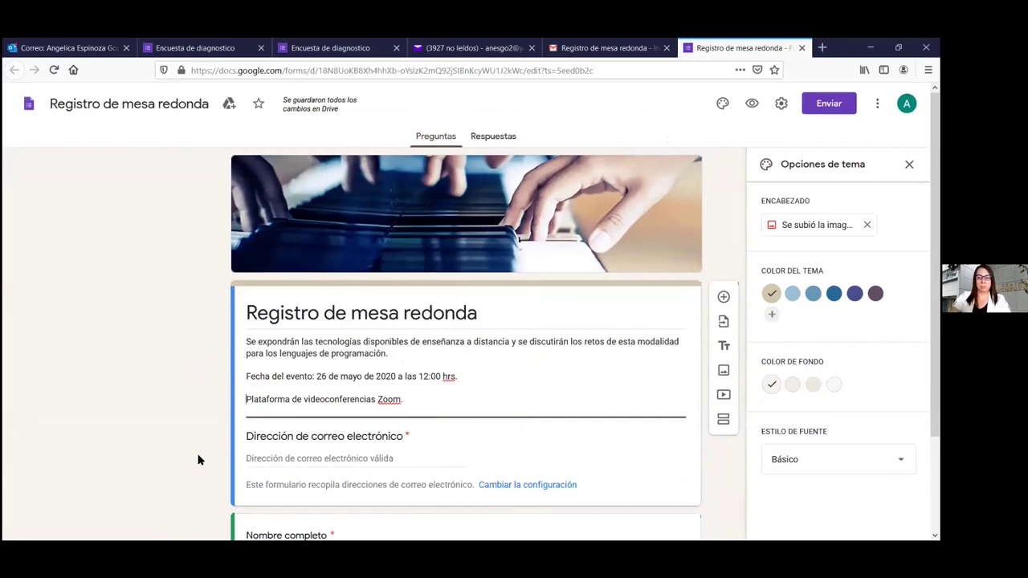
{"action": "key", "text": "ctrl+Home"}
{"action": "key", "text": "Return"}
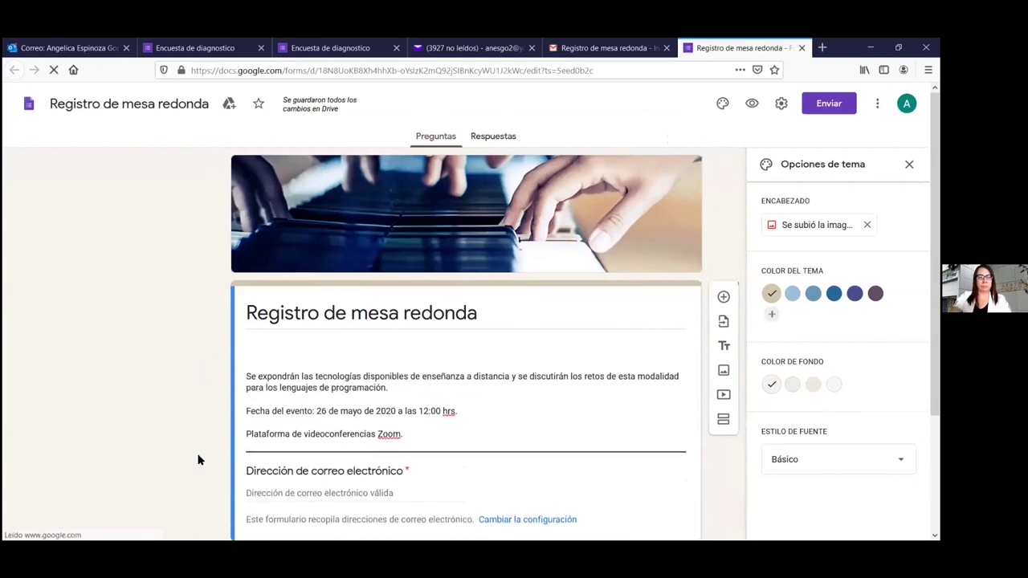
{"action": "key", "text": "ctrl+v"}
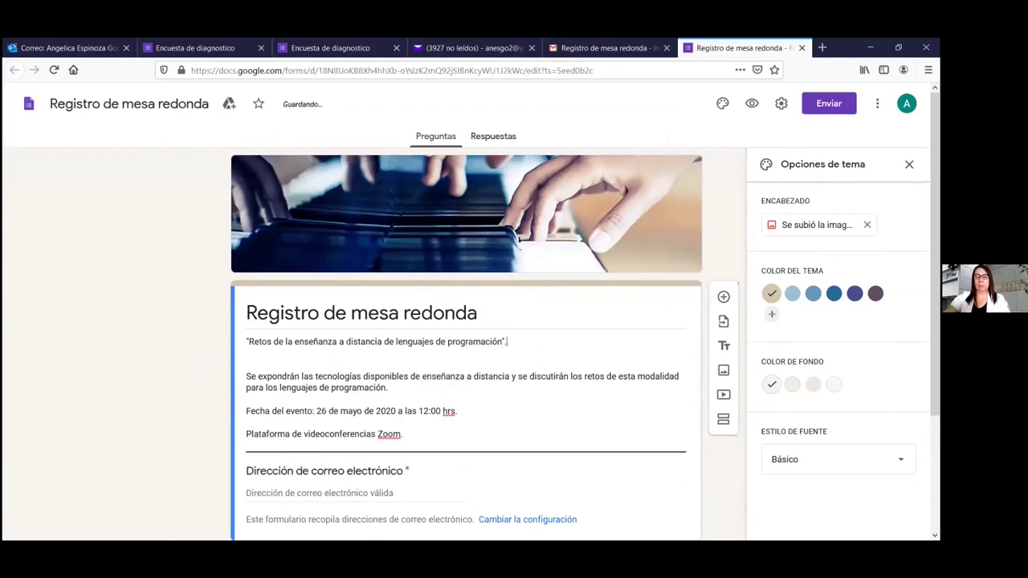
{"action": "scroll", "coordinate": [614, 360], "scroll_direction": "down", "scroll_amount": 3}
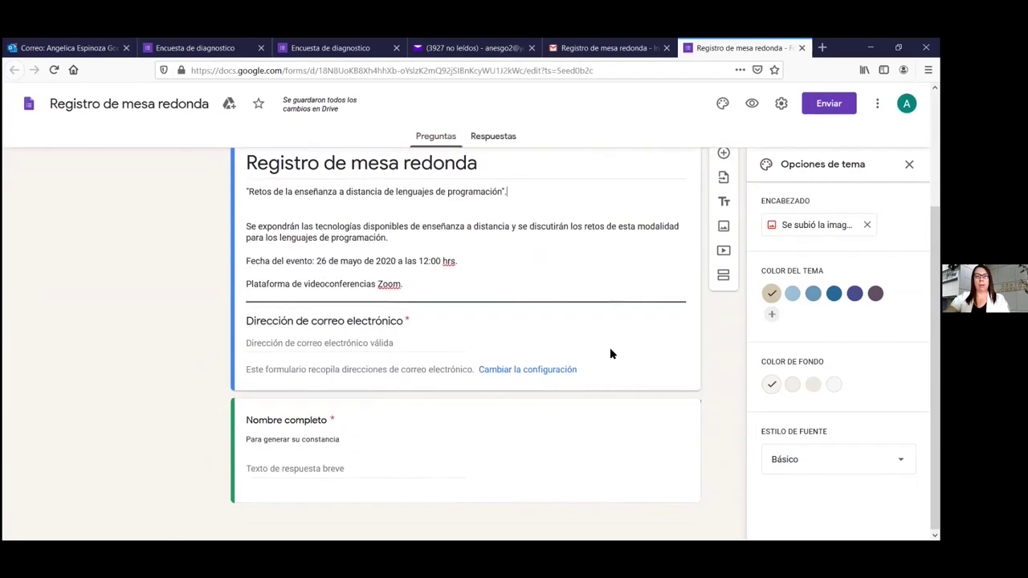
Set the theme colour to the dark blue swatch, then return to the presentation slides
{"action": "left_click", "coordinate": [810, 295]}
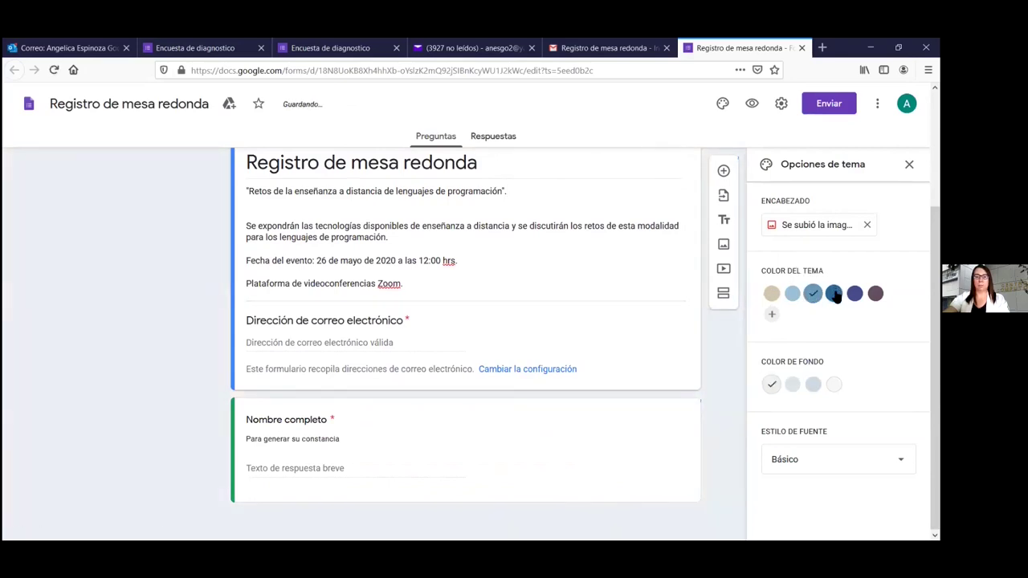
{"action": "left_click", "coordinate": [833, 294]}
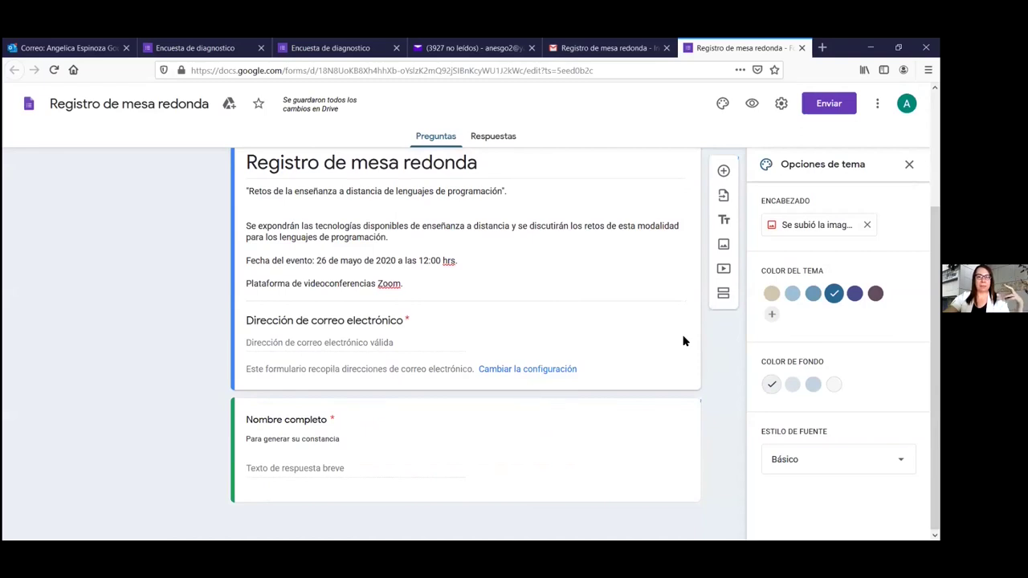
{"action": "scroll", "coordinate": [172, 271], "scroll_direction": "up", "scroll_amount": 3}
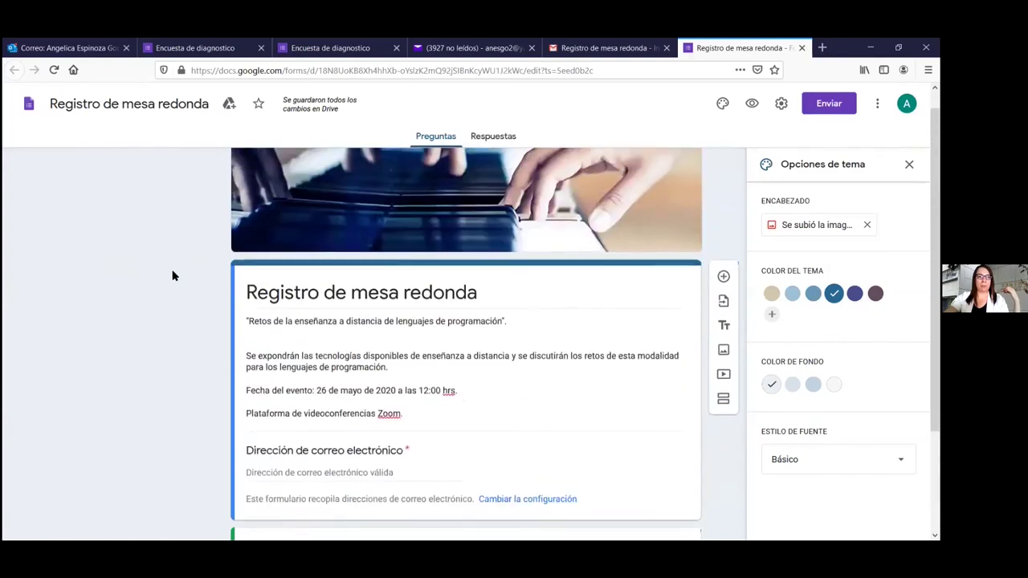
{"action": "scroll", "coordinate": [173, 275], "scroll_direction": "up", "scroll_amount": 1}
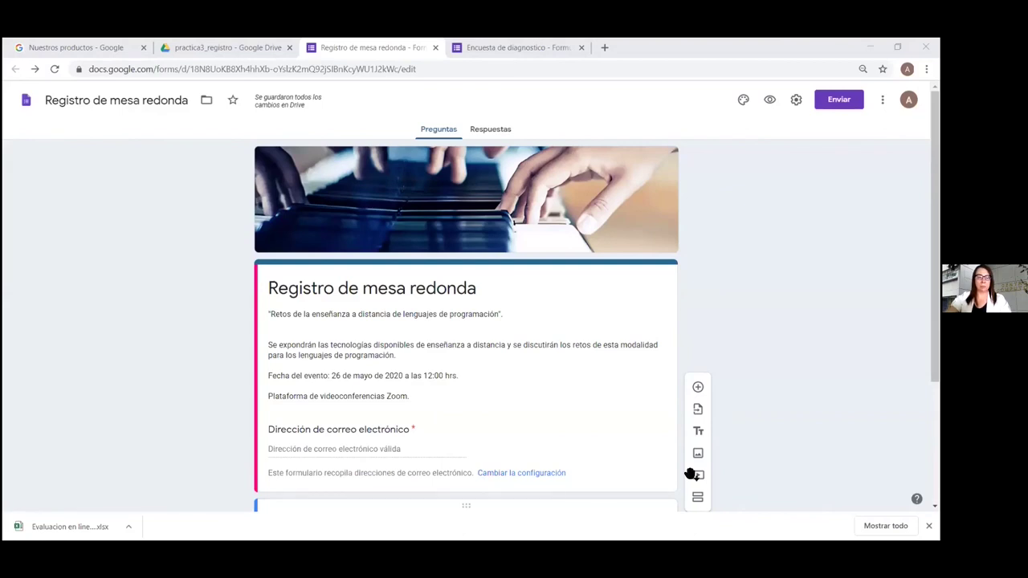
{"action": "key", "text": "alt+Tab"}
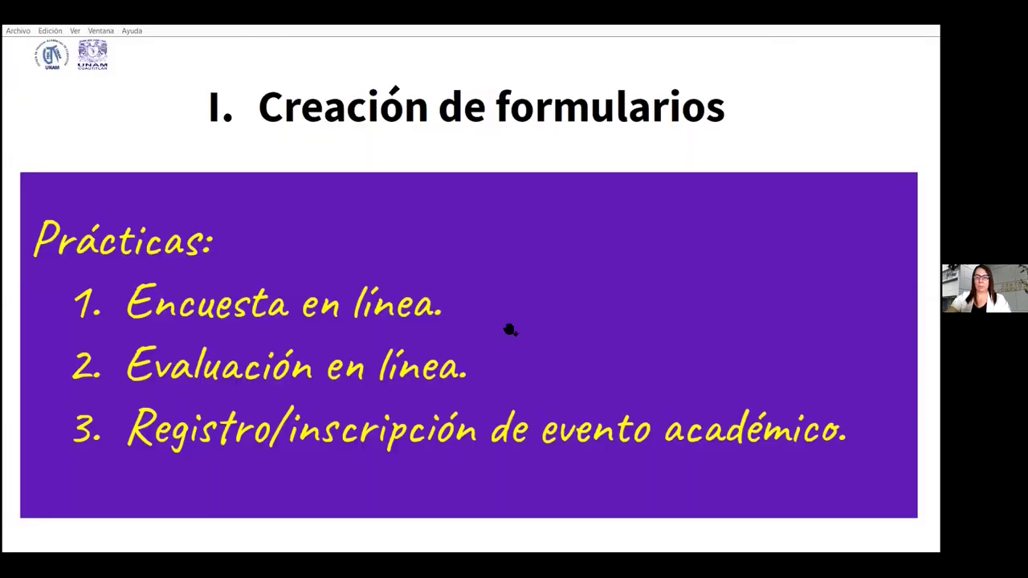